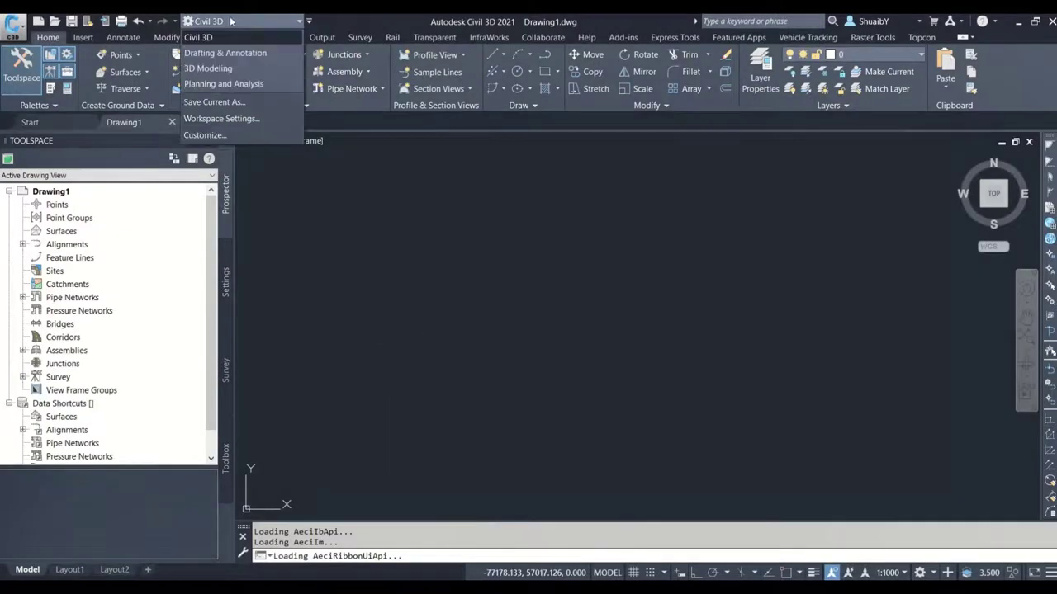
Switch to the Planning and Analysis workspace and search the Coordinate System Library for "south africa"
left_click(239, 83)
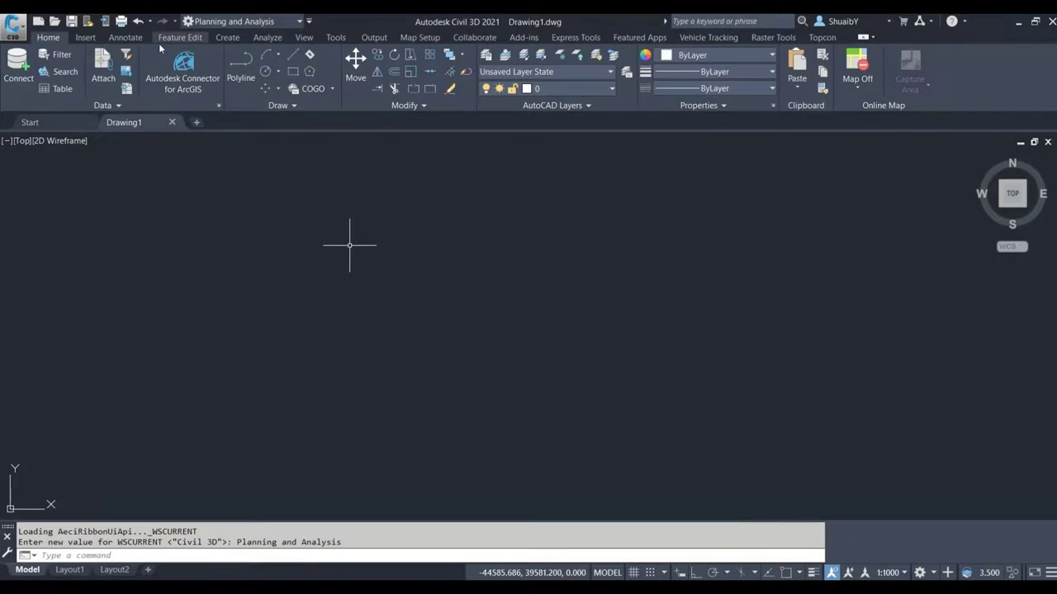
left_click(420, 38)
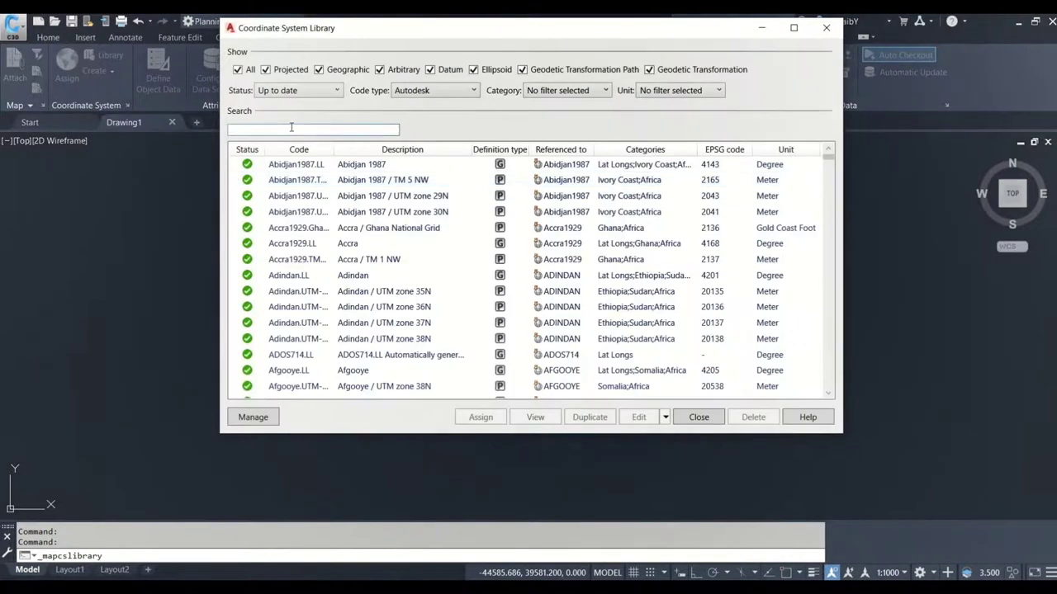
type("south africa")
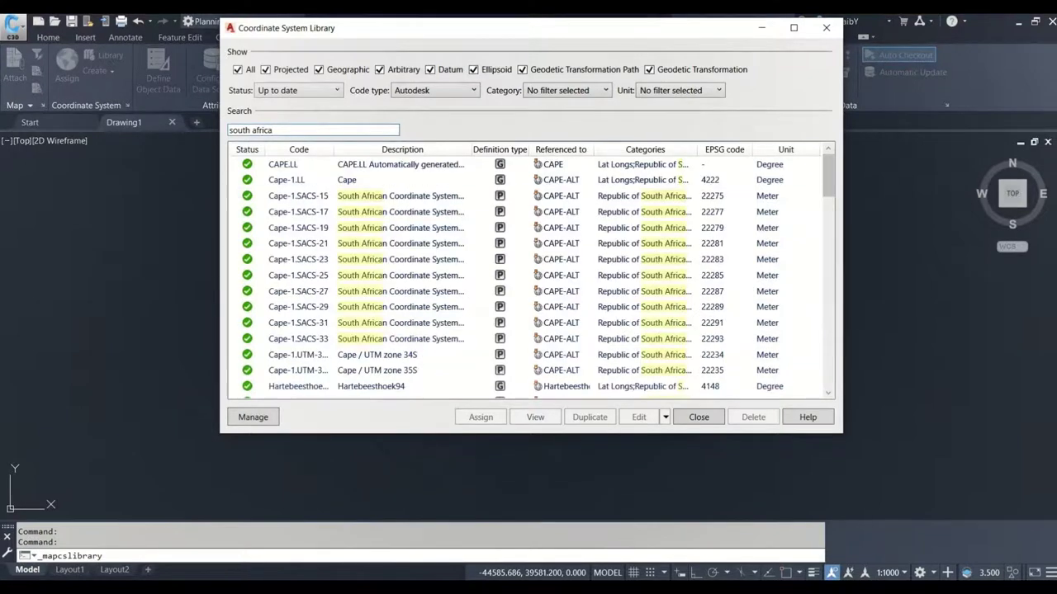
Find the Hartebeesthoek94 / Lo29 coordinate system with EPSG code 2053 and open its definition for viewing
scroll(371, 284, "down", 2)
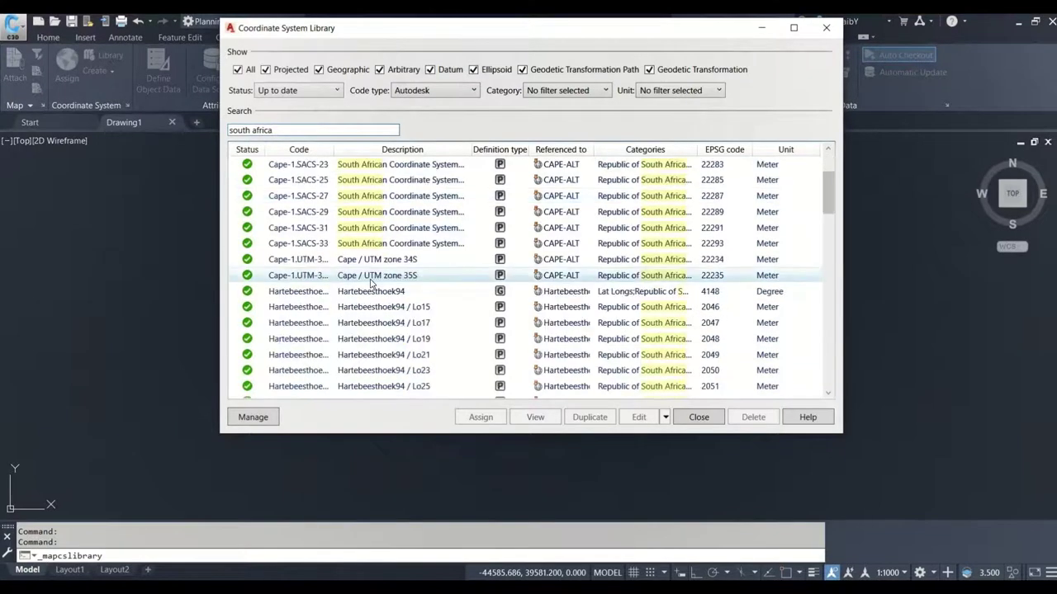
scroll(382, 334, "down", 2)
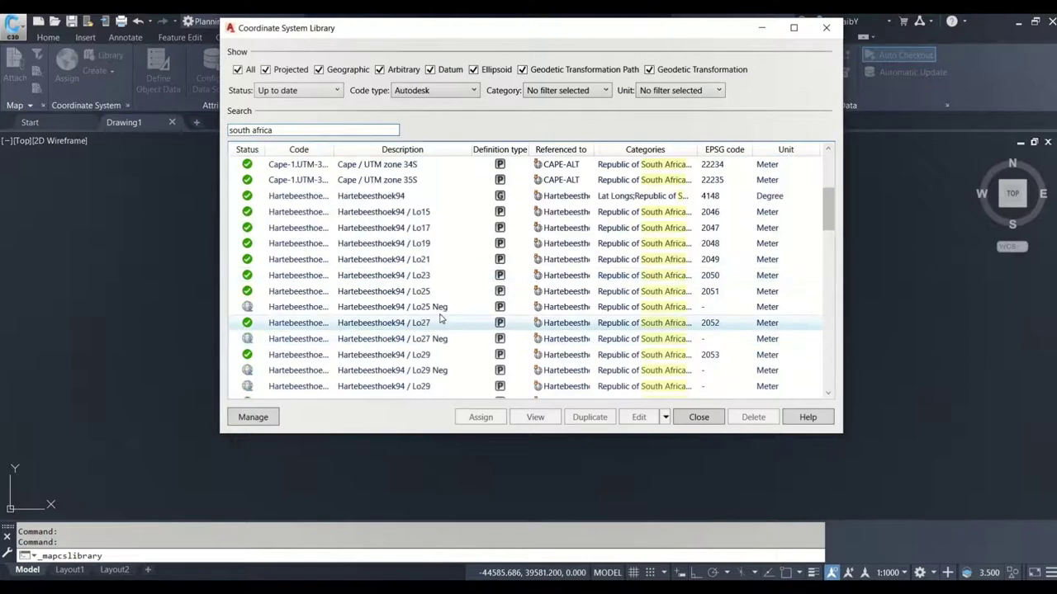
left_click(424, 360)
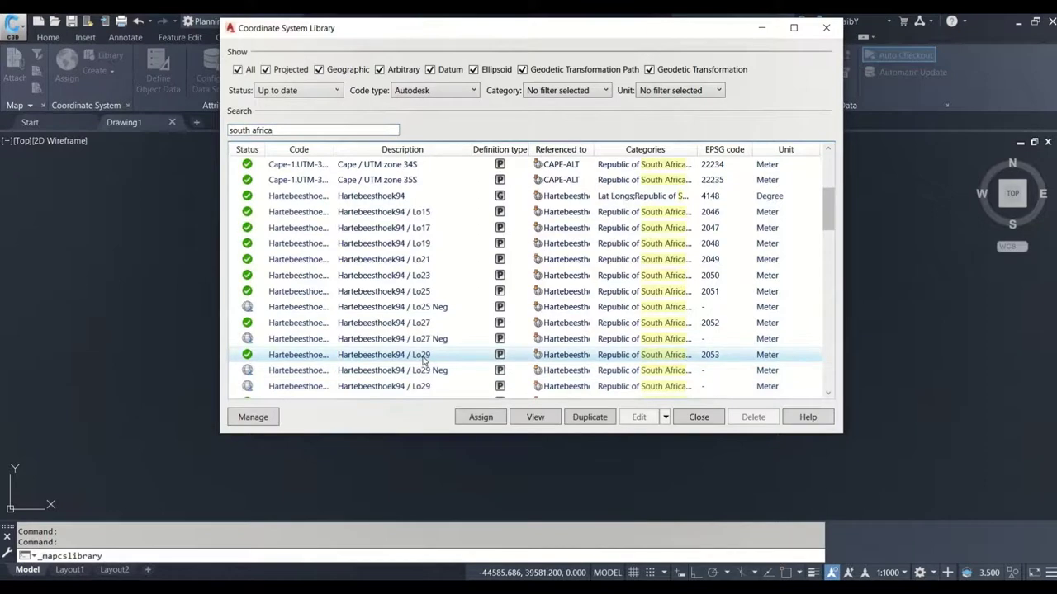
left_click(541, 421)
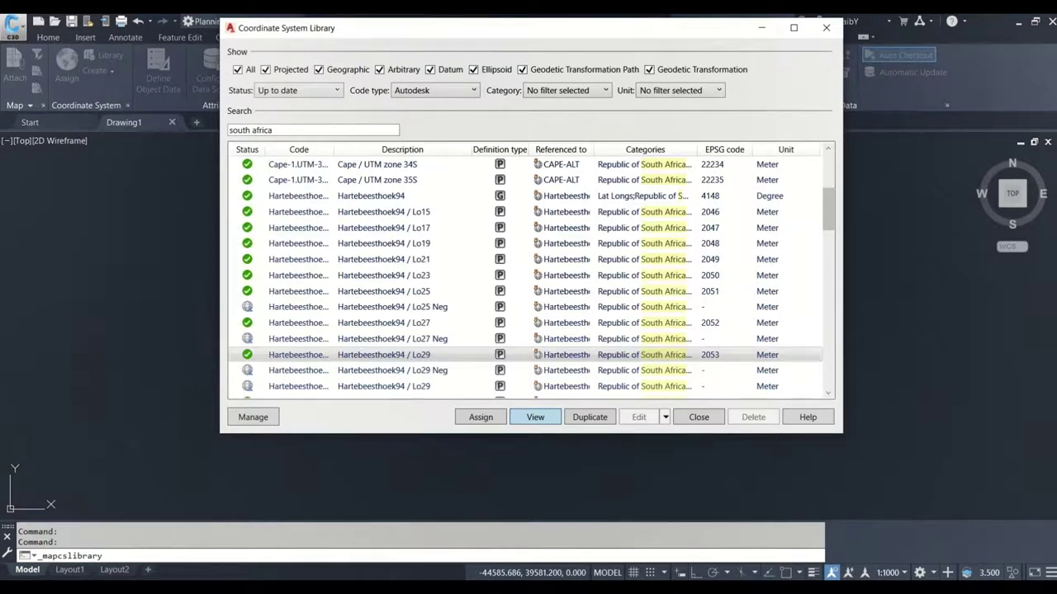
key("Return")
left_click(376, 124)
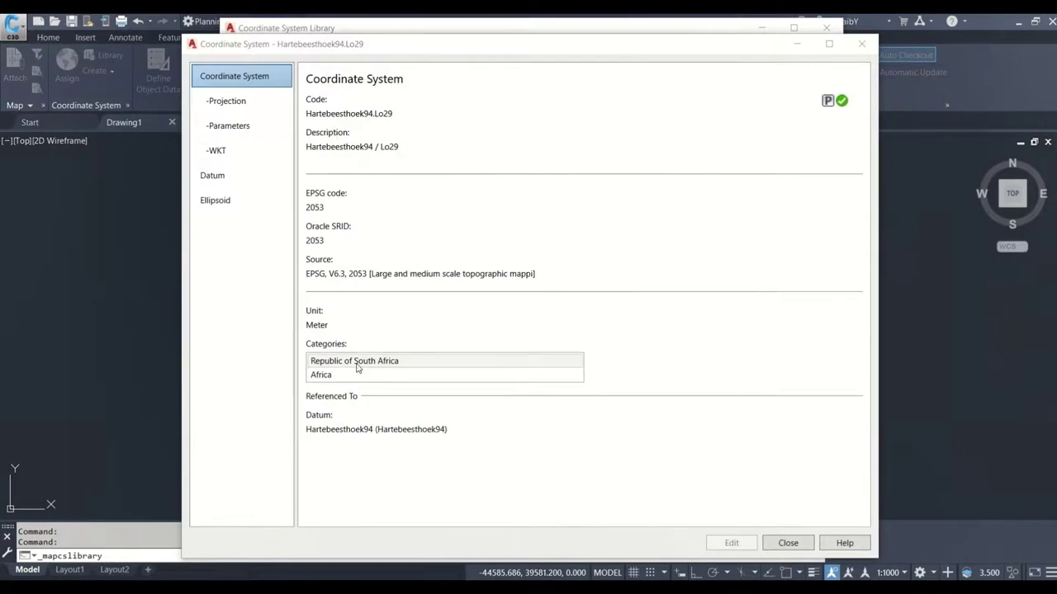
Examine the projection settings and the X and Y quadrant directions of Hartebeesthoek94 / Lo29, and close its definition
left_click(237, 104)
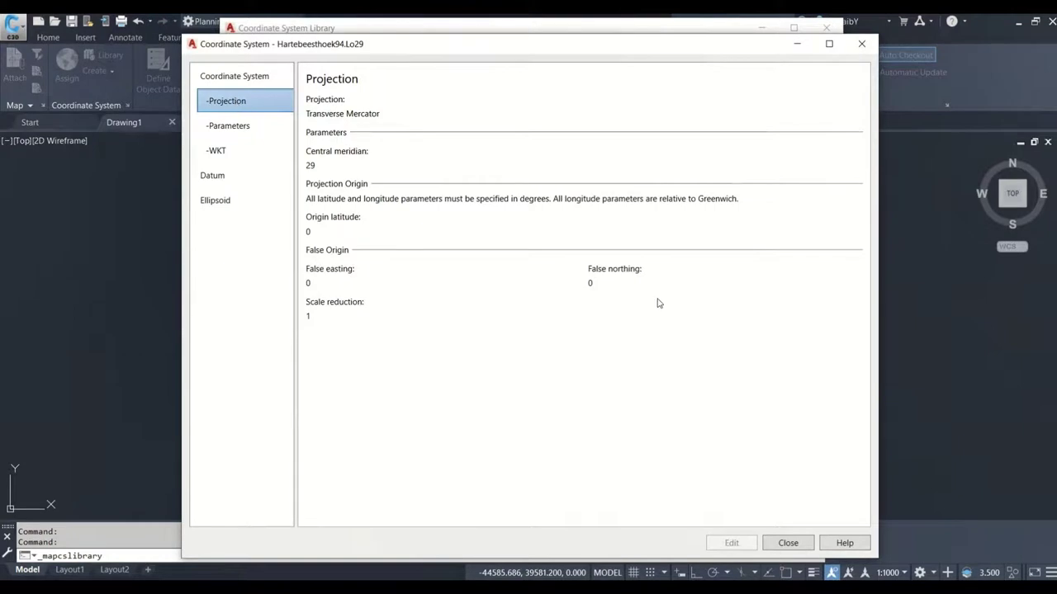
left_click(229, 126)
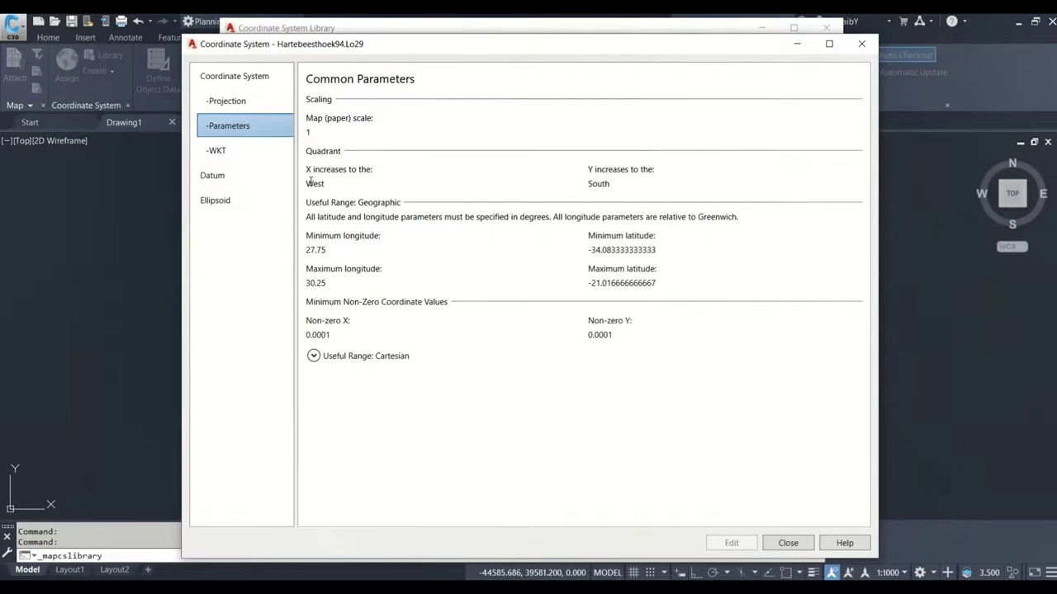
left_click_drag(307, 185, 423, 194)
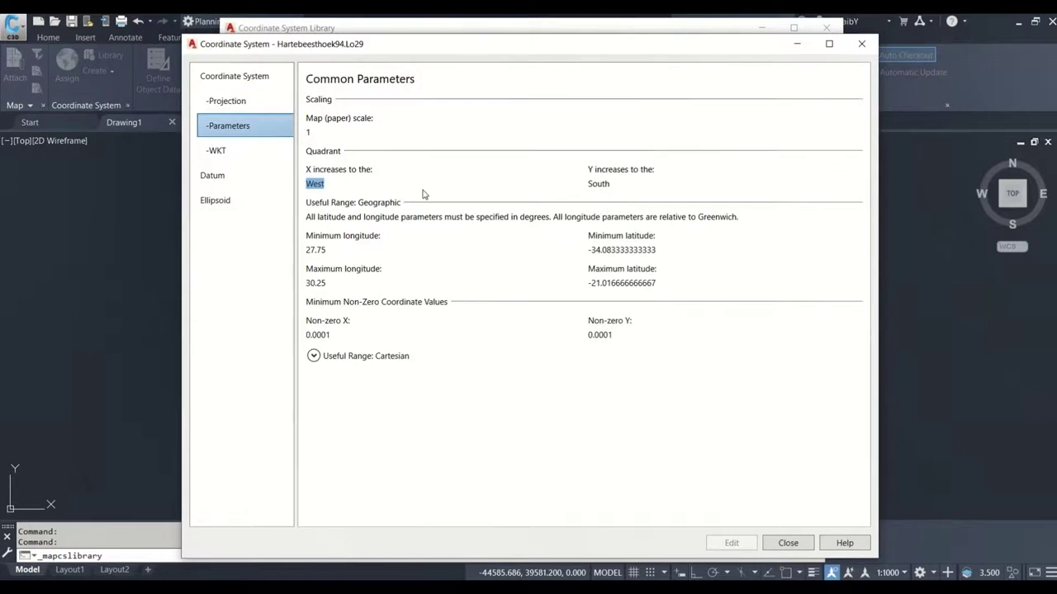
left_click(601, 184)
double_click(603, 184)
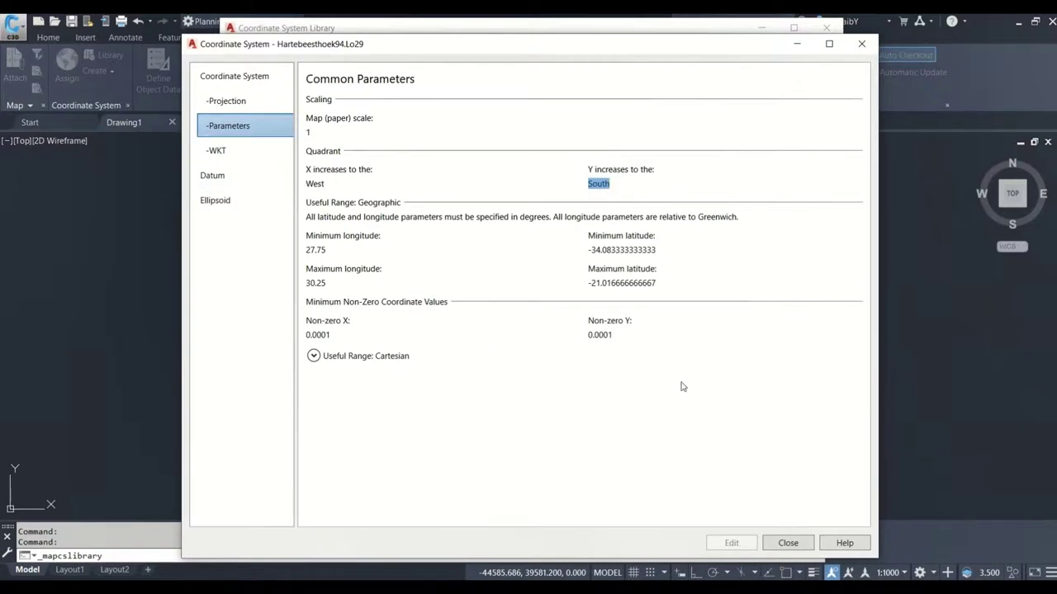
left_click(798, 544)
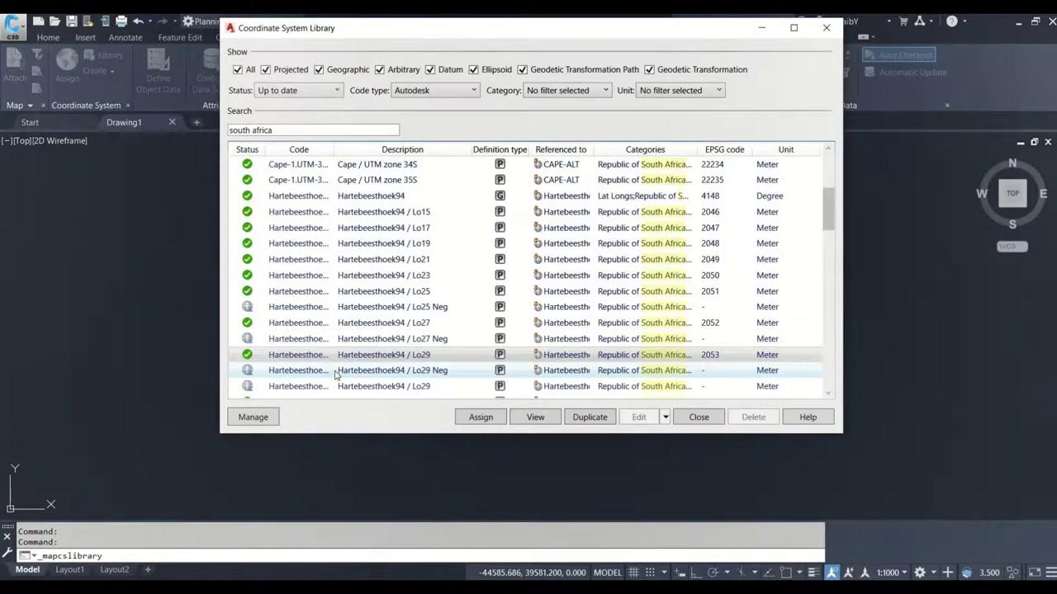
View the Hartebeesthoek94 / Lo29 Neg definition and examine its projection settings and X and Y quadrant directions
left_click(363, 375)
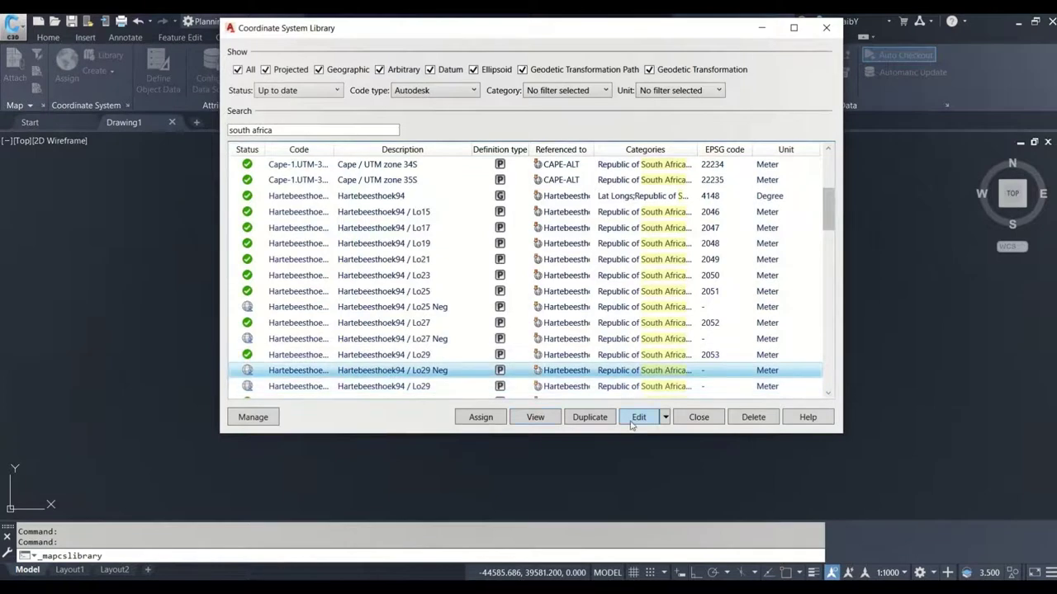
left_click(536, 417)
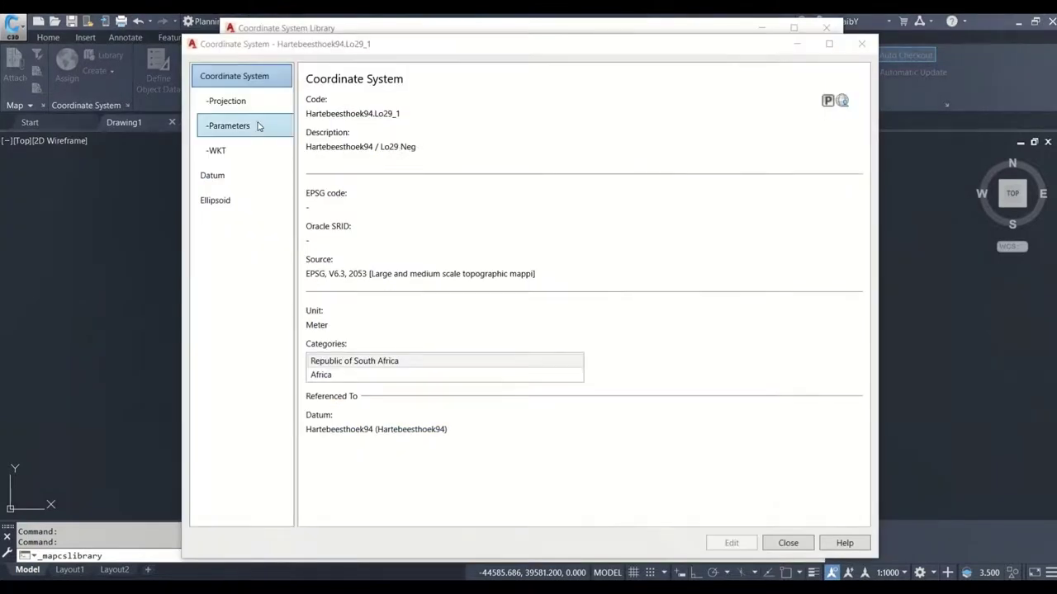
left_click(238, 103)
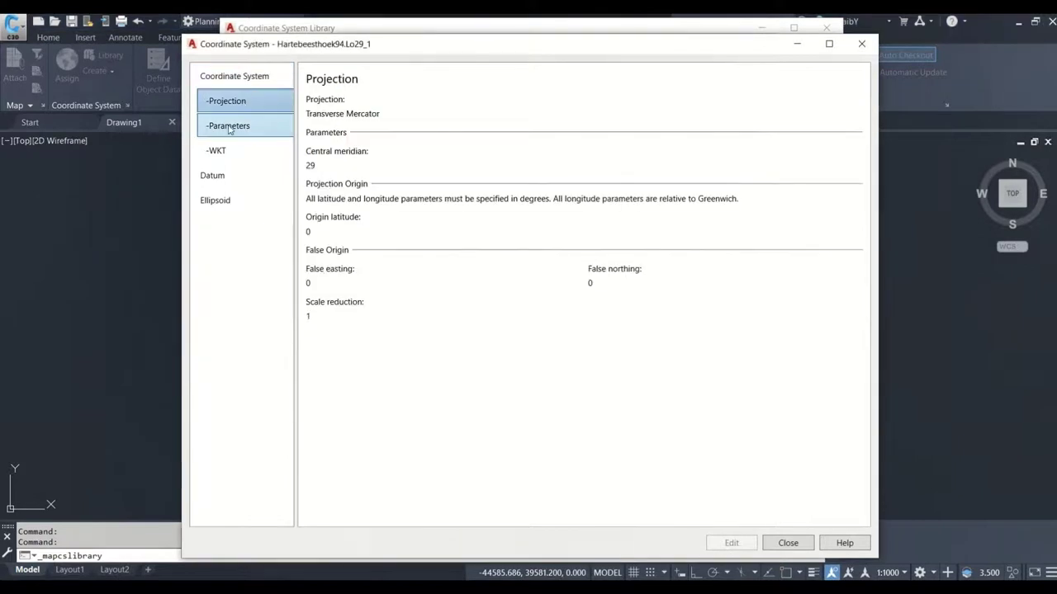
left_click(230, 128)
double_click(320, 183)
left_click(620, 187)
double_click(599, 183)
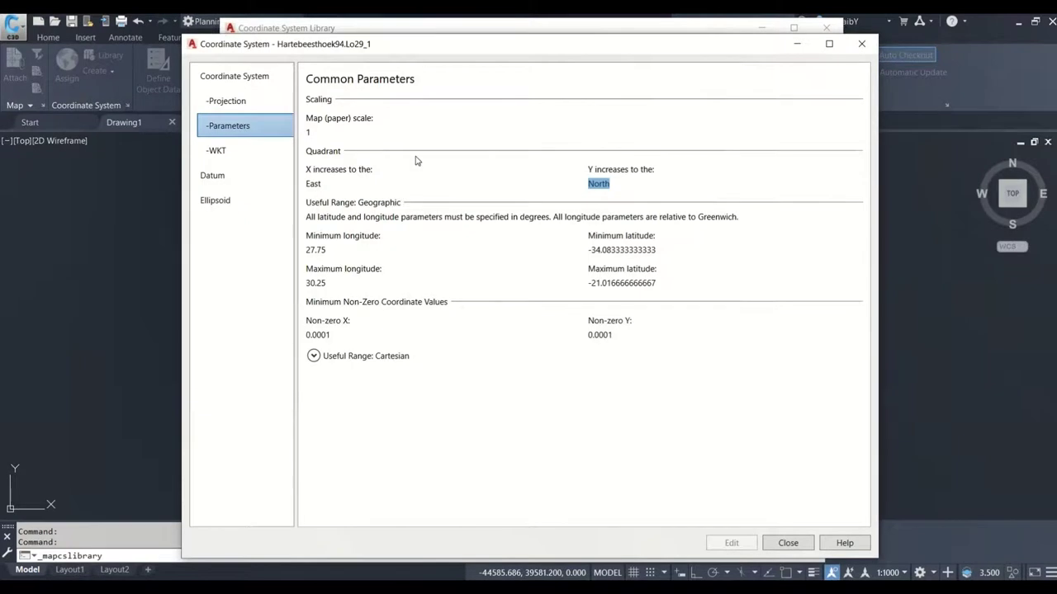
left_click(789, 543)
Close the Coordinate System Library and switch back to the Civil 3D workspace
scroll(461, 340, "down", 2)
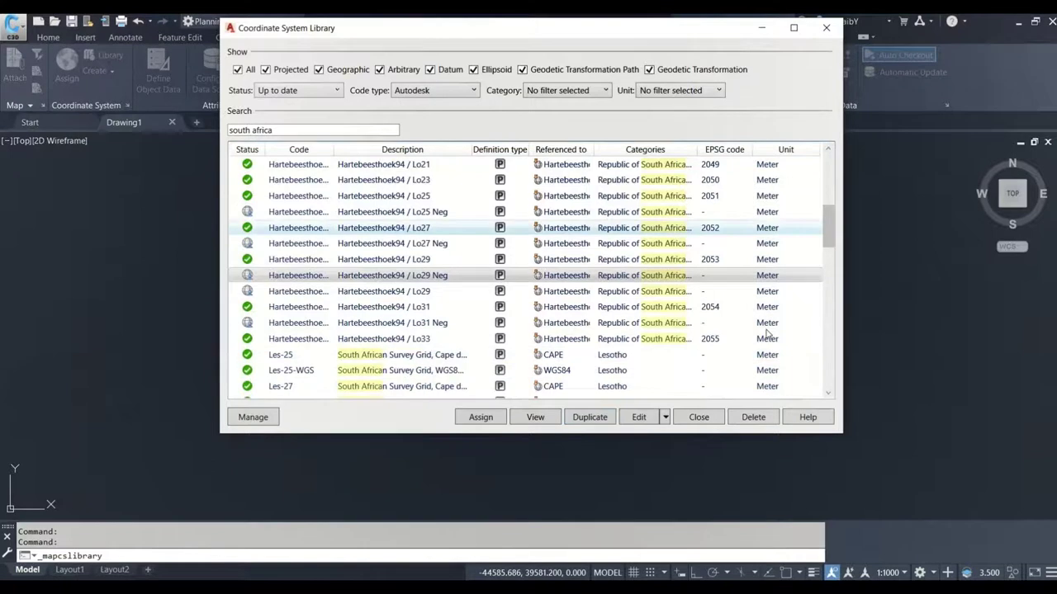
left_click(825, 28)
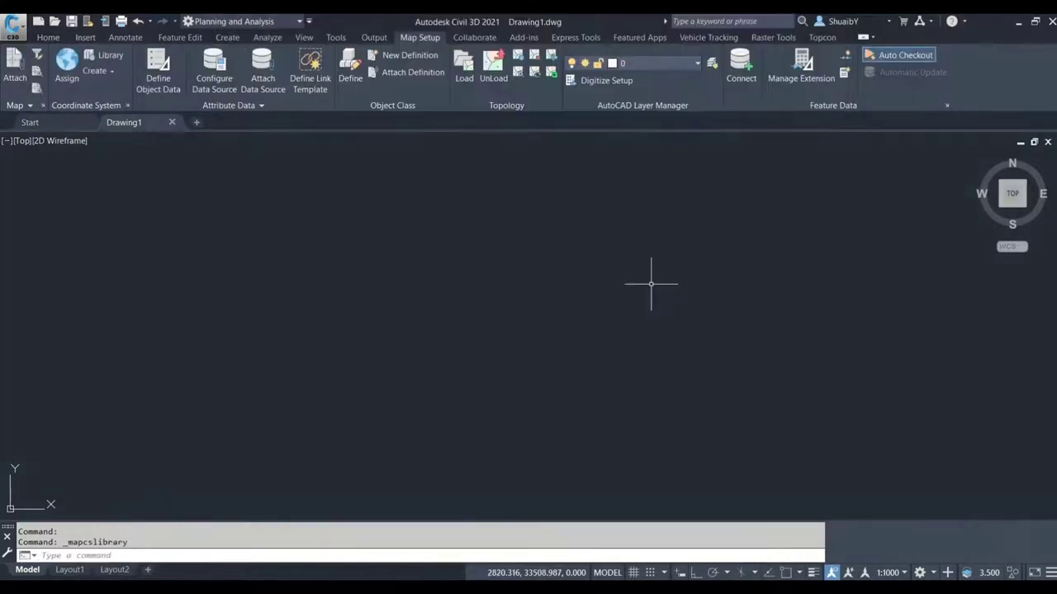
left_click(248, 21)
left_click(216, 38)
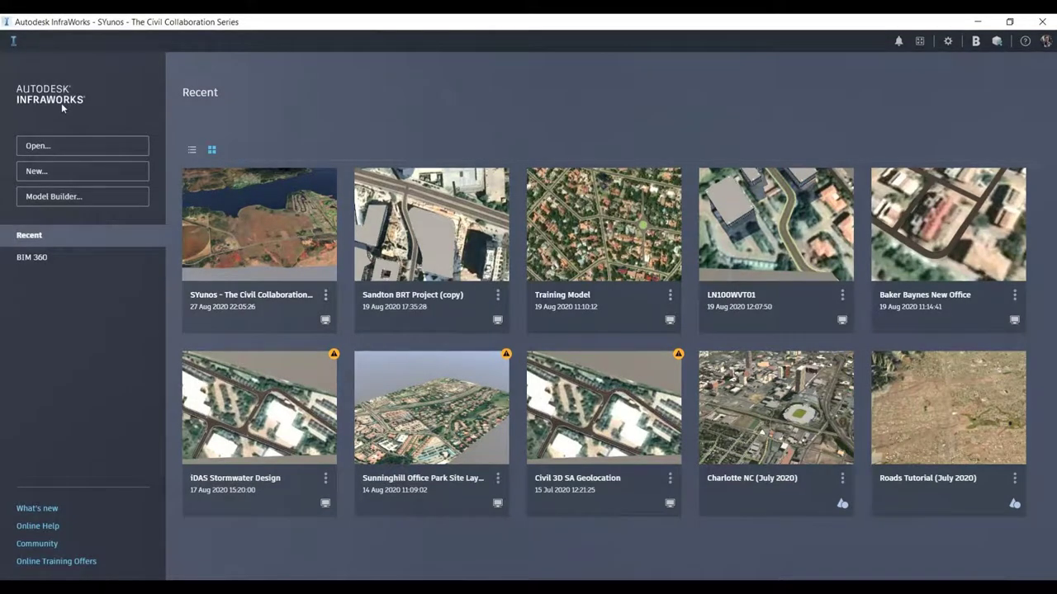
In InfraWorks, look through the BIM 360 projects available under the Baker Baynes (Pty) LTD account
left_click(46, 259)
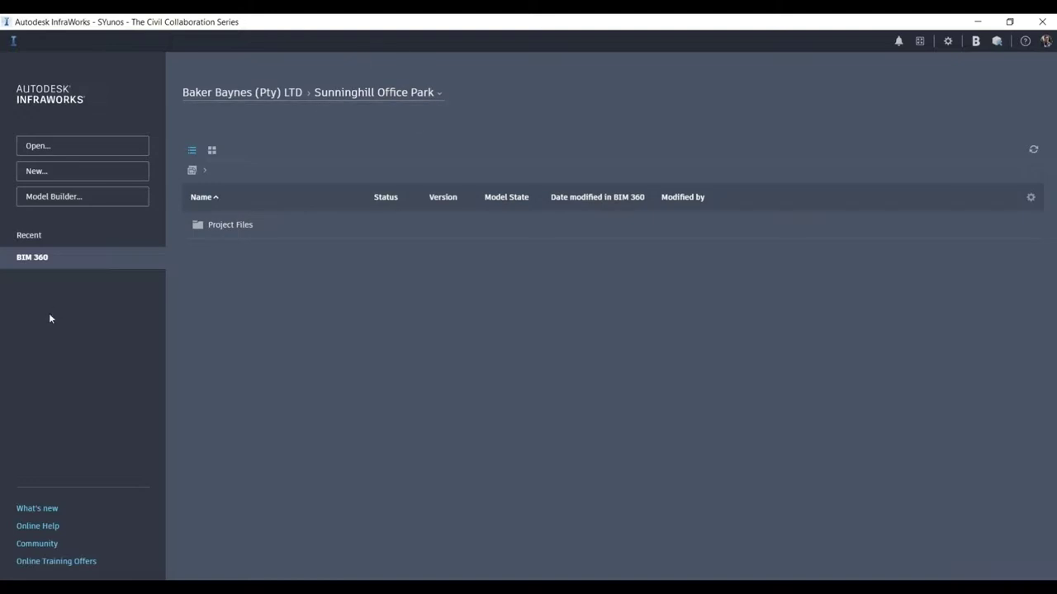
left_click(390, 93)
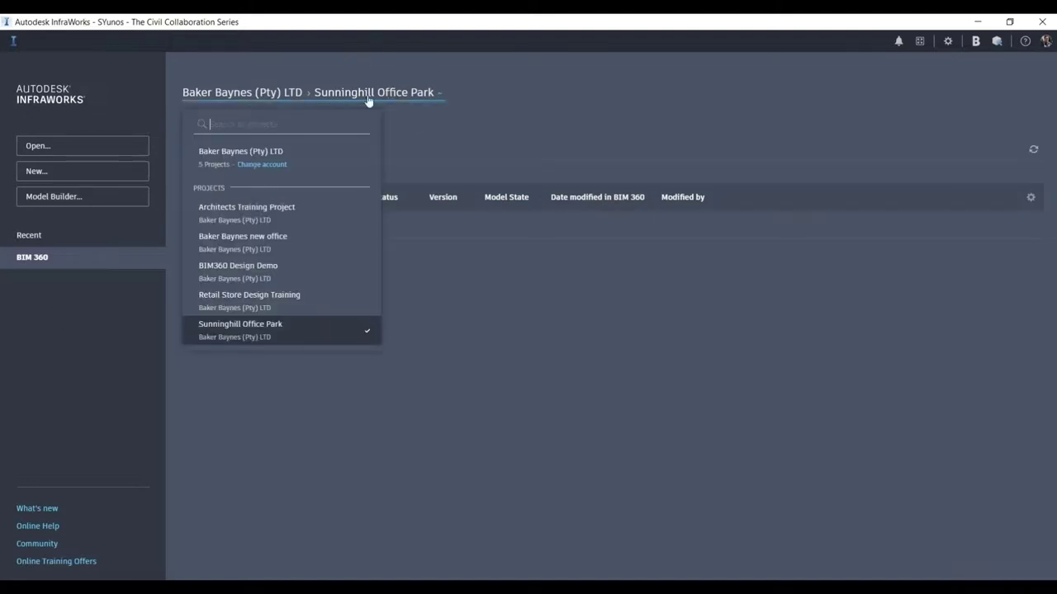
left_click(545, 417)
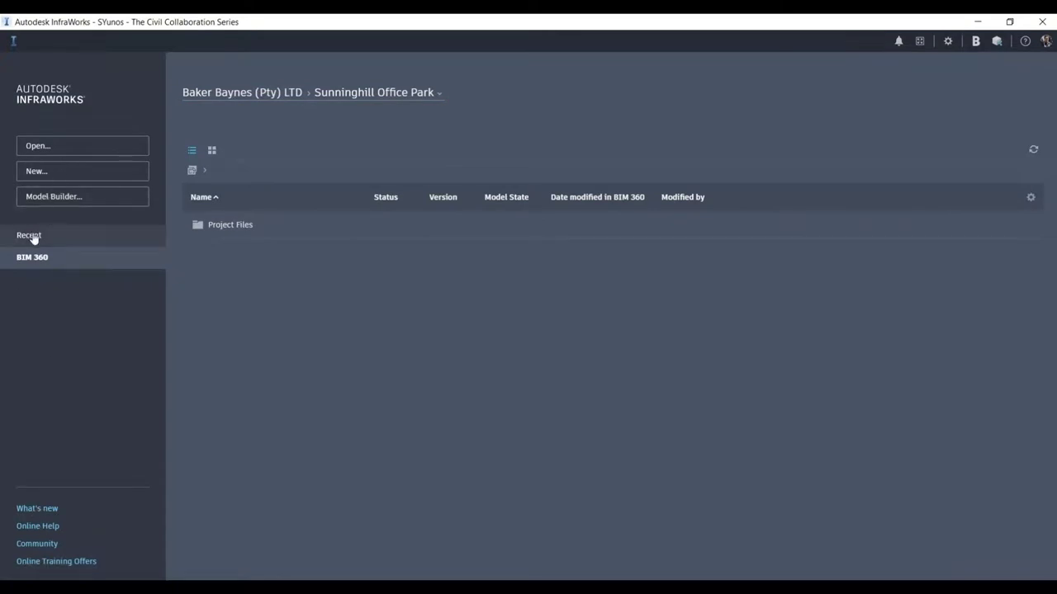
left_click(57, 198)
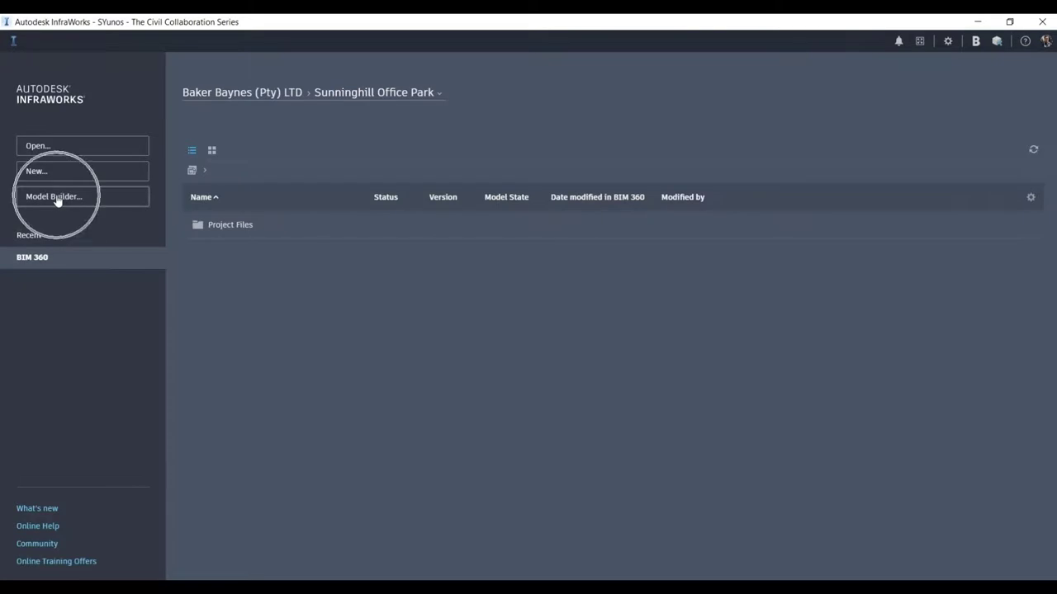
Review the 3D graphics optimization options in the application options, and cancel out of them
left_click(948, 42)
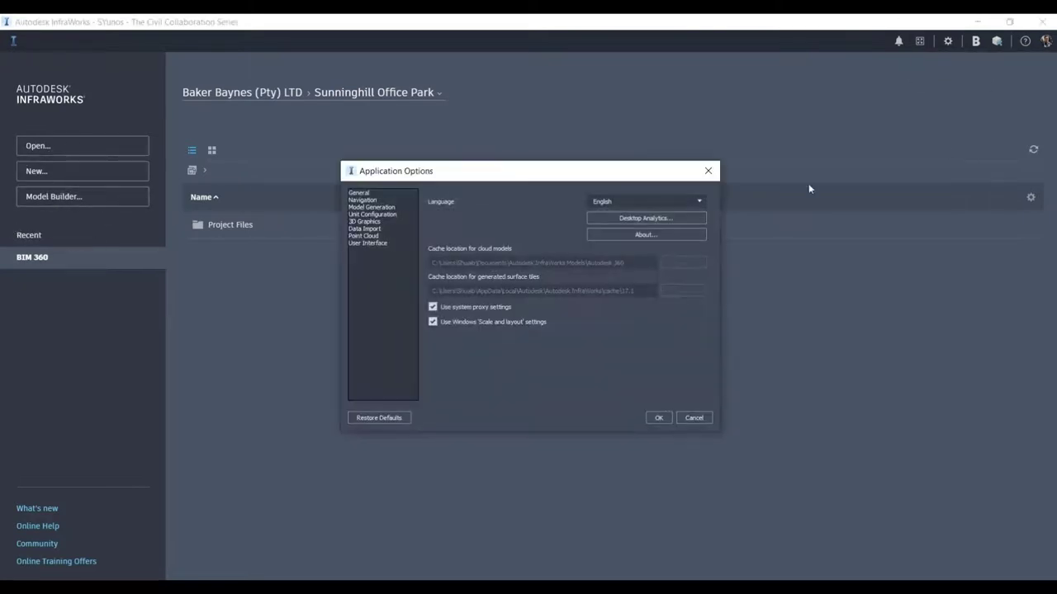
left_click(364, 222)
left_click(495, 219)
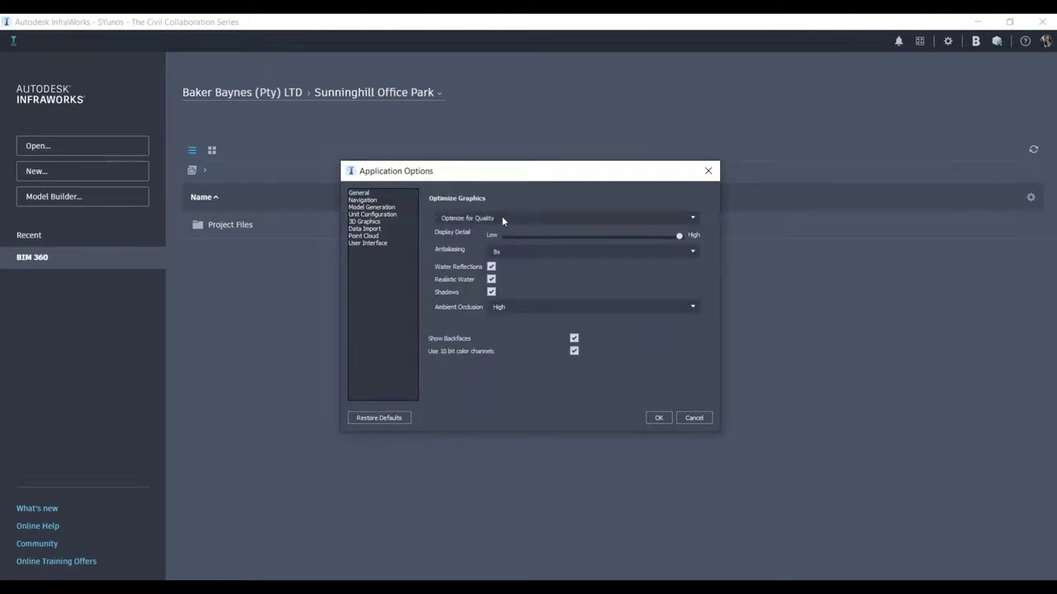
left_click(544, 186)
left_click(695, 418)
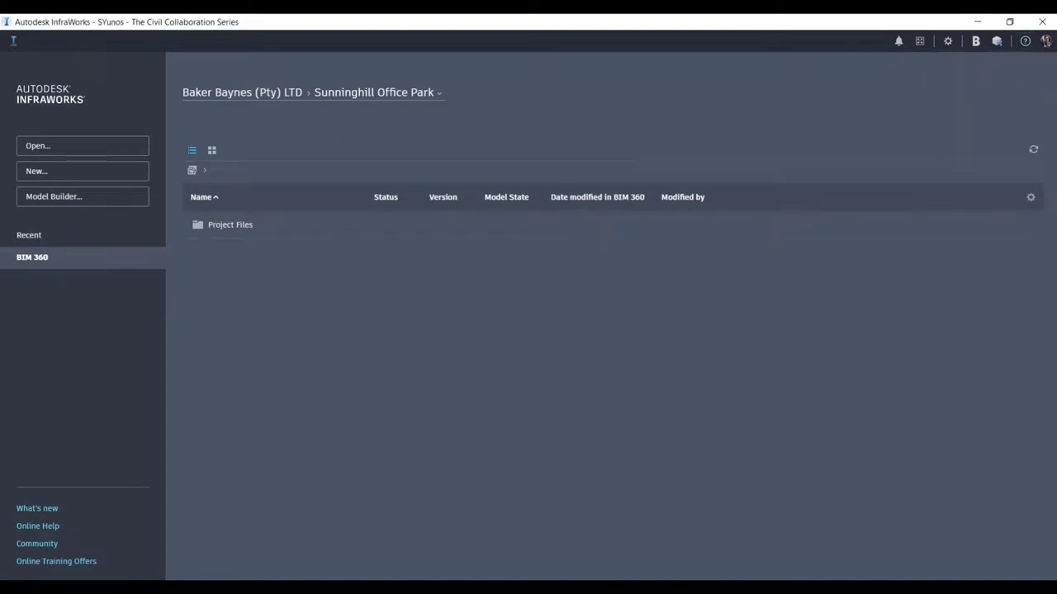
left_click(1024, 41)
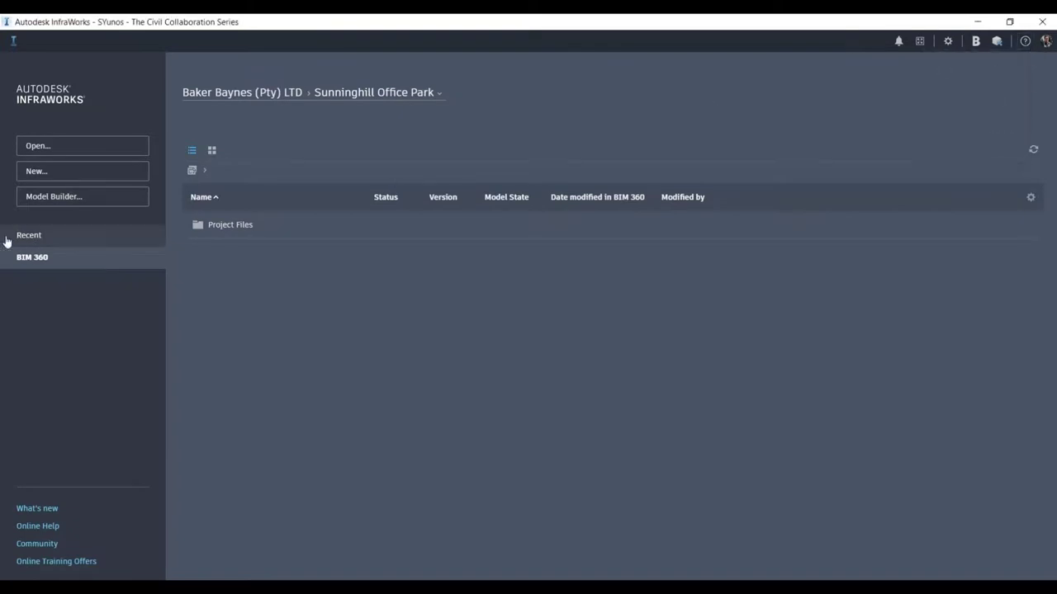
Open Model Builder and bring its map to South Africa
left_click(57, 198)
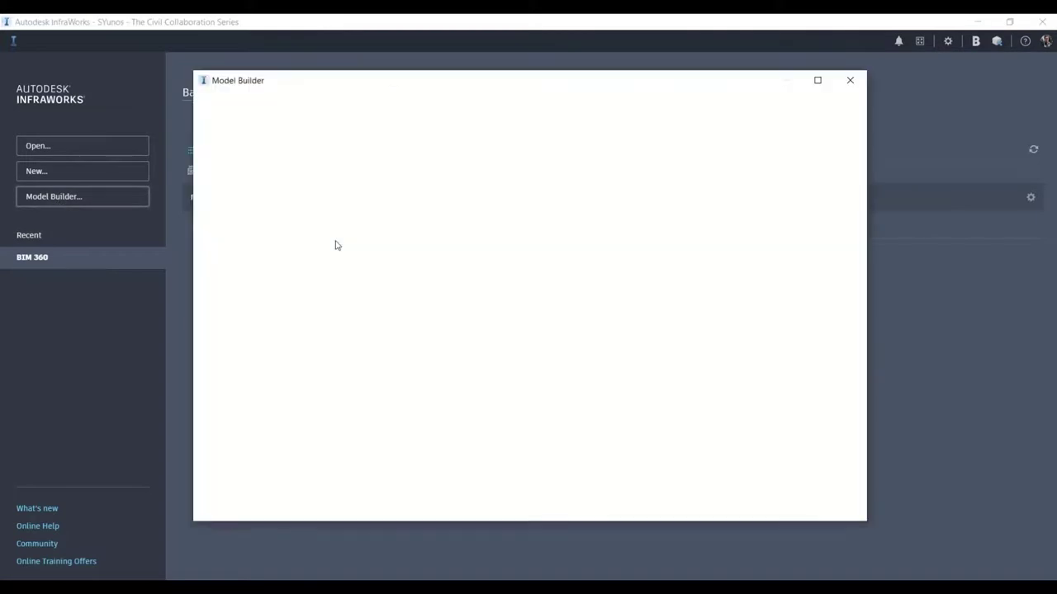
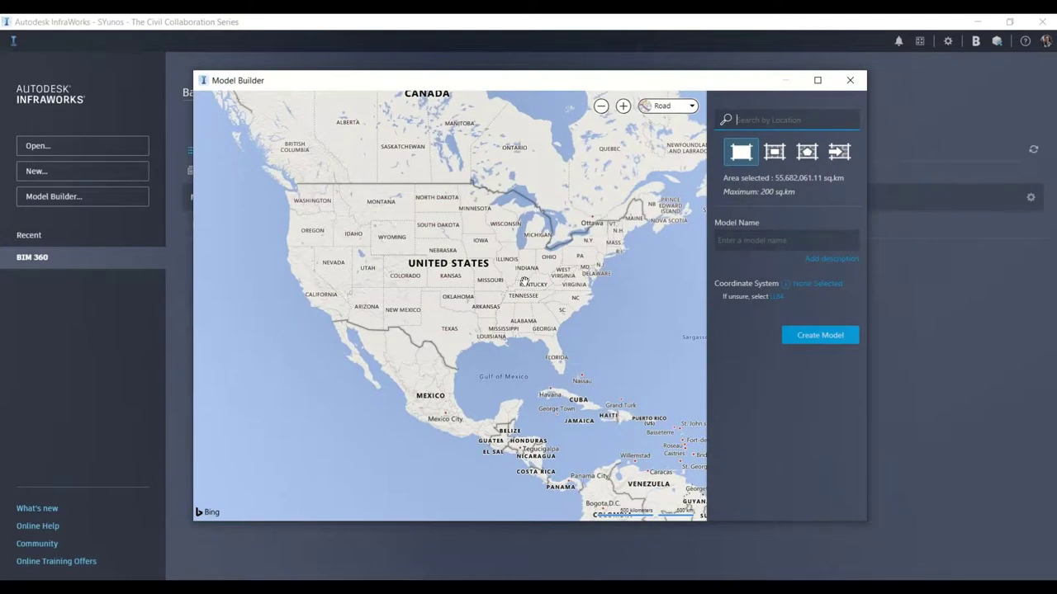
left_click_drag(653, 264, 414, 88)
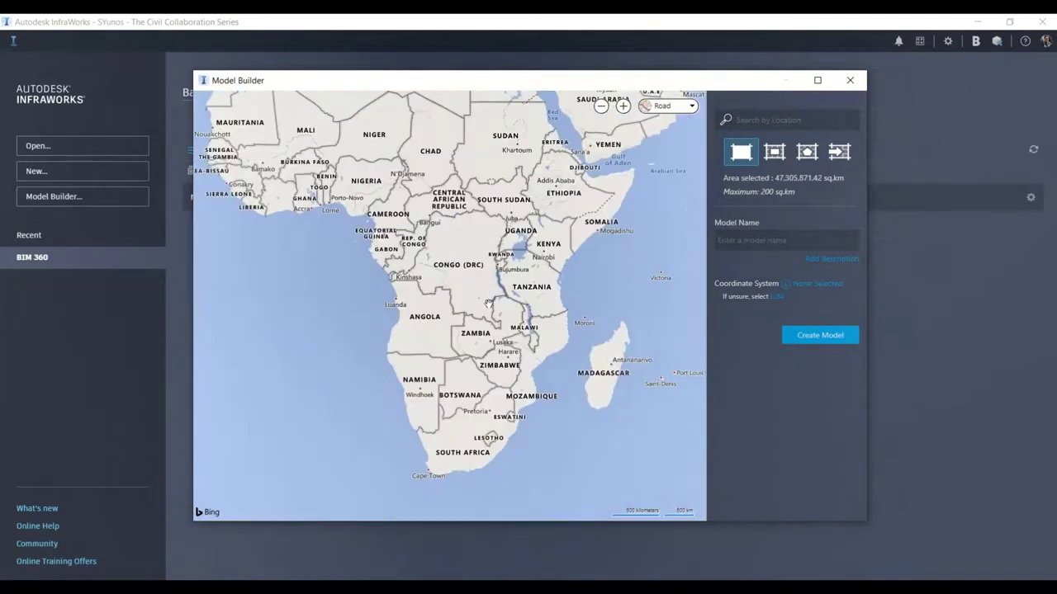
scroll(482, 458, "up", 3)
Search the Model Builder map for Hartbeespoort Dam and go to the Hartbeespoort Dam location in Madibeng, South Africa
left_click(749, 127)
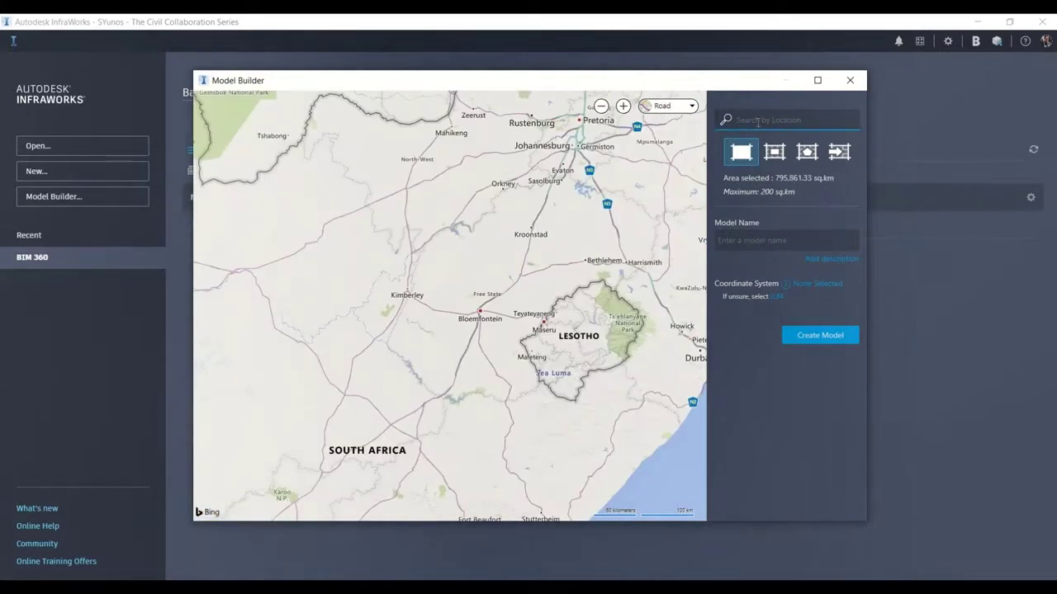
type("Hare")
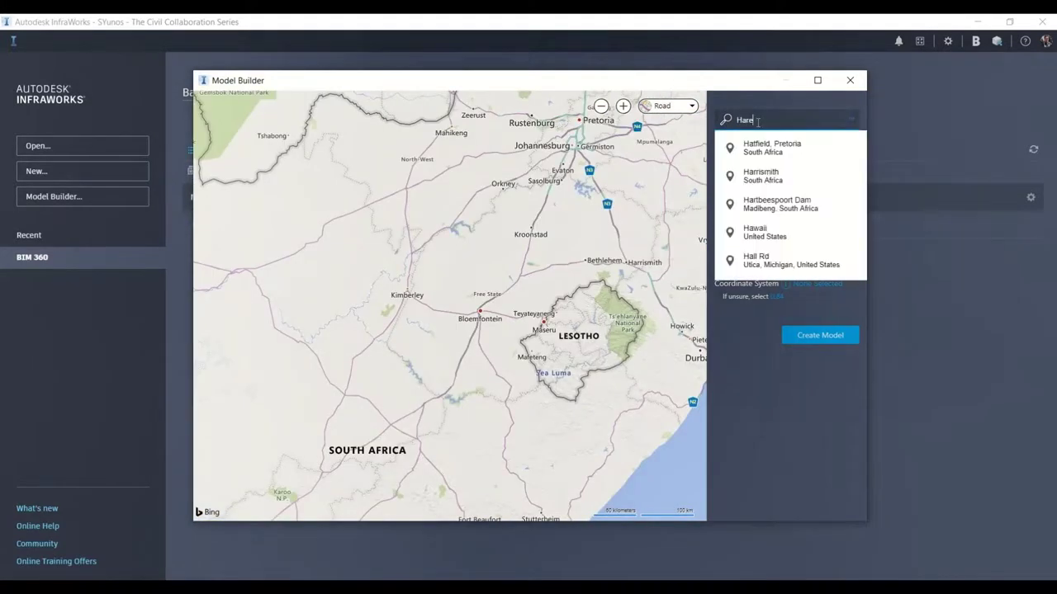
key("BackSpace")
type("te")
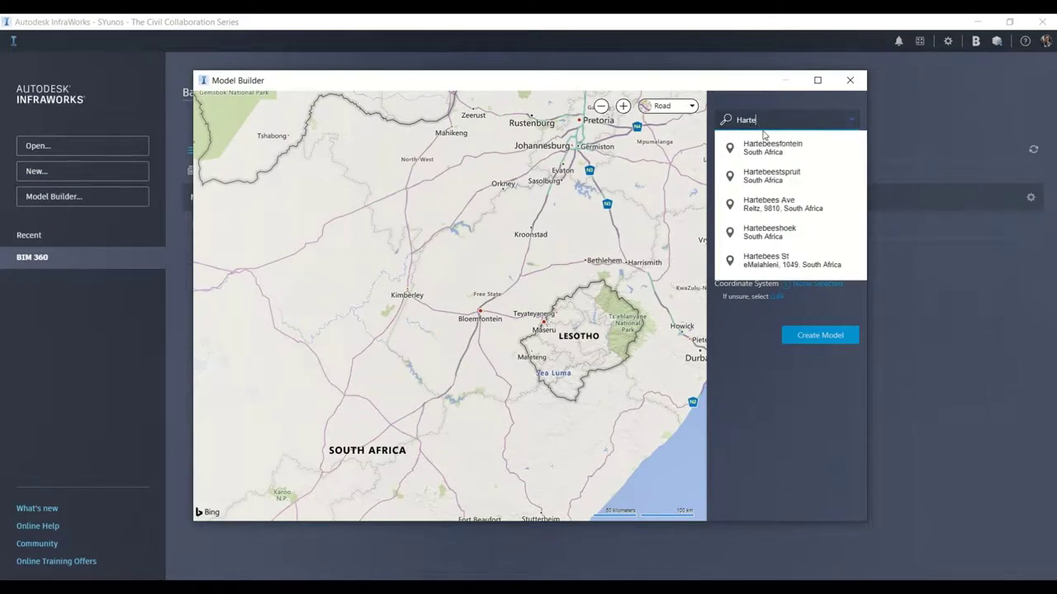
key("BackSpace")
type("bees")
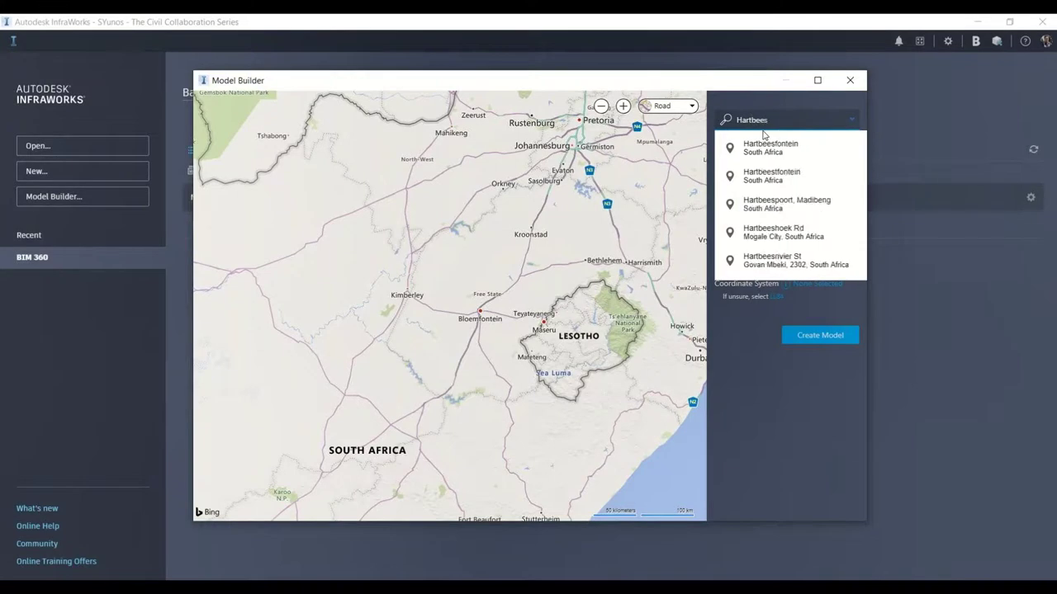
type("p")
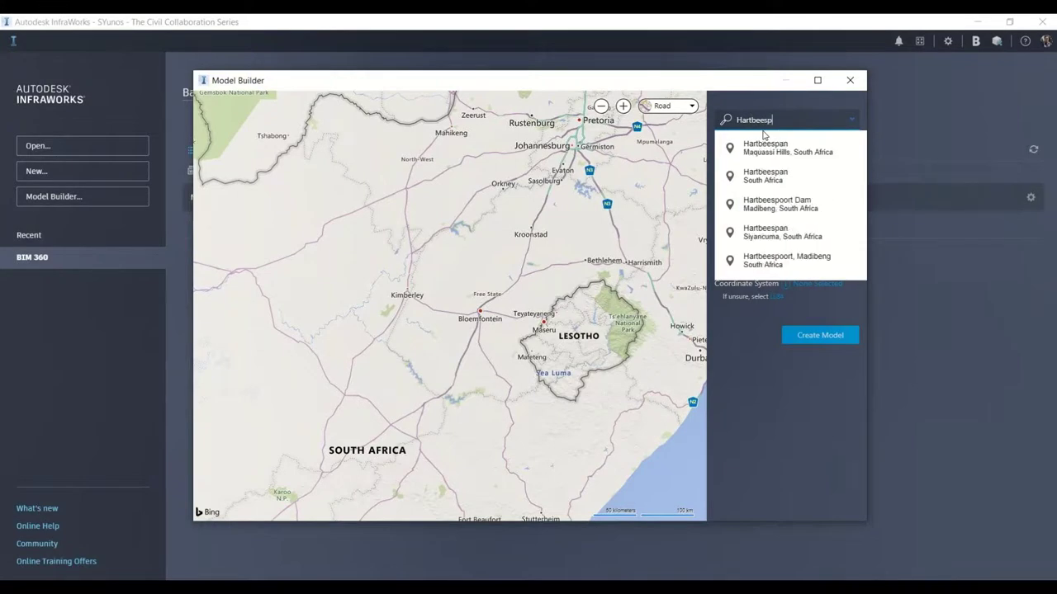
left_click(785, 206)
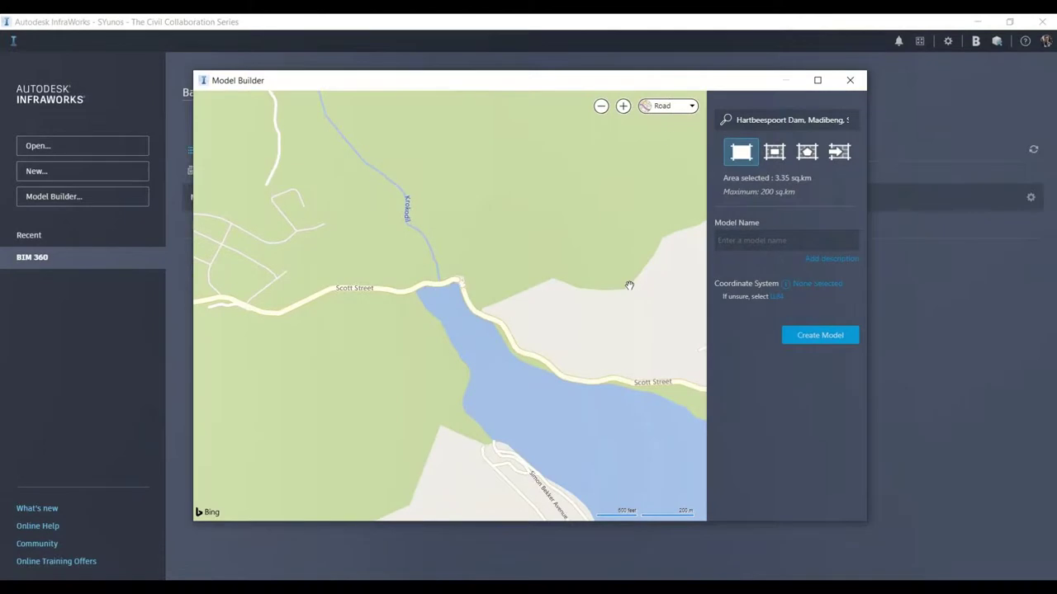
Switch the map to Aerial imagery and bring the whole Hartbeespoort Dam into view
left_click(670, 107)
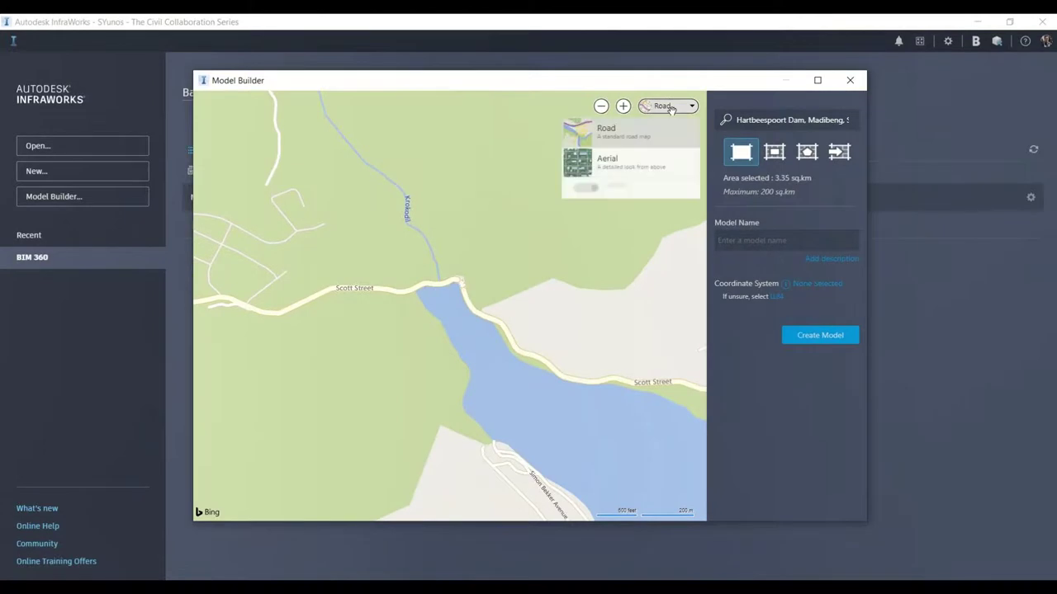
left_click(605, 160)
scroll(454, 289, "down", 4)
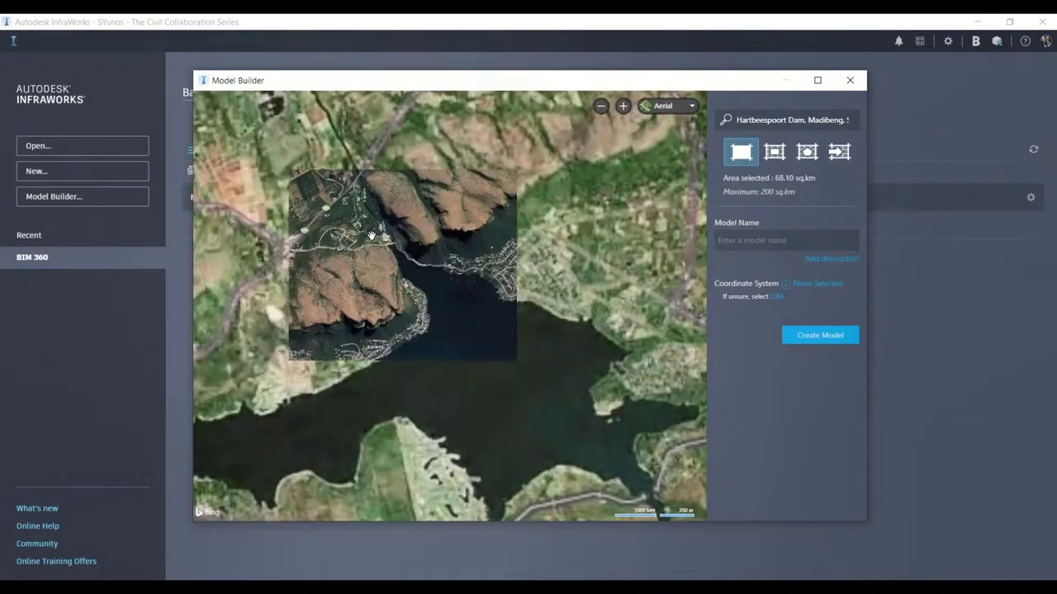
scroll(372, 236, "down", 3)
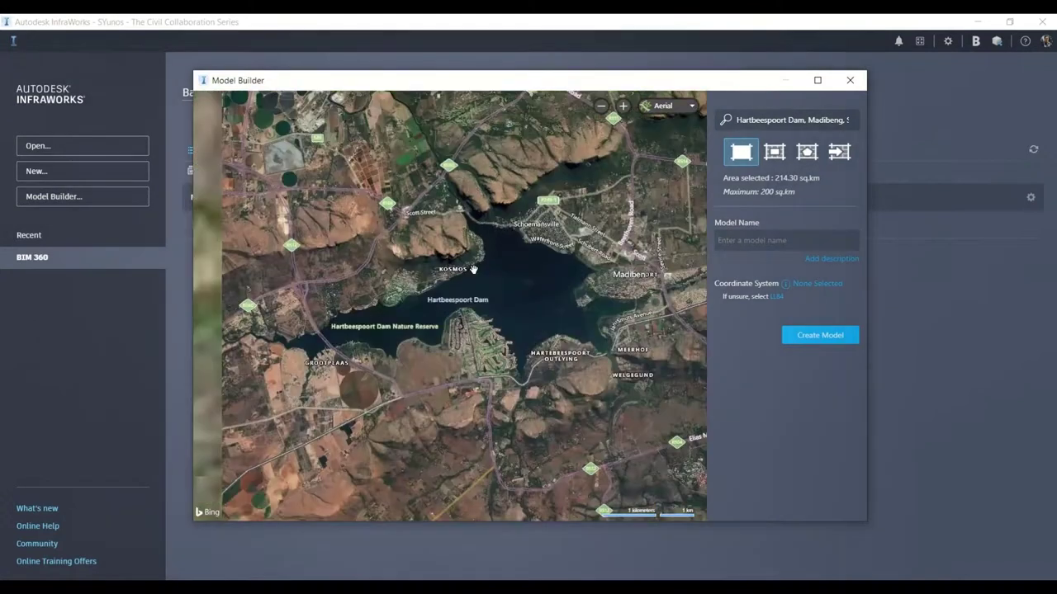
left_click_drag(472, 269, 491, 283)
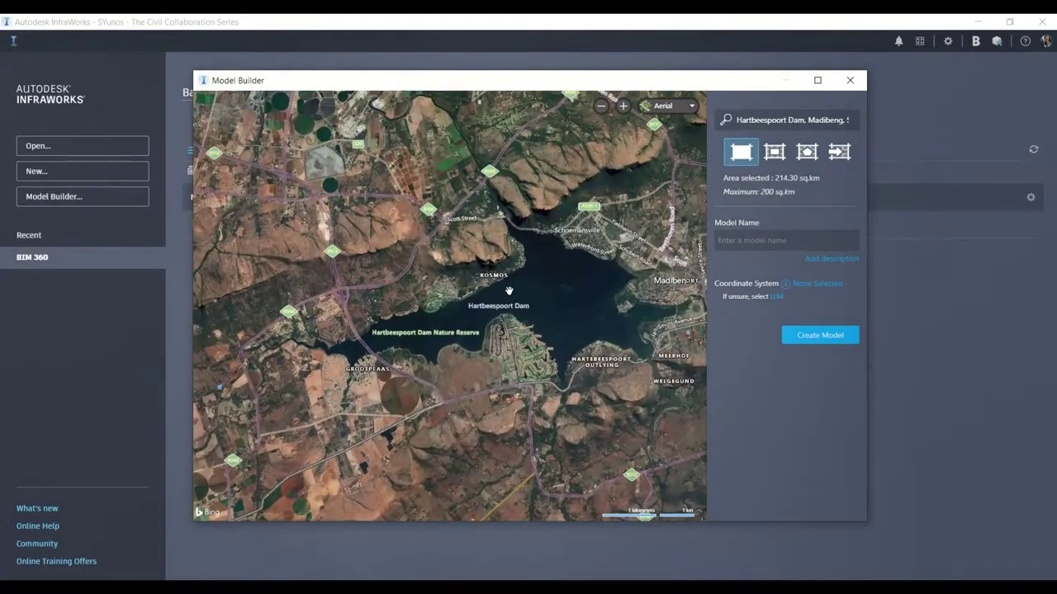
Examine the aerial imagery of the fields and housing around Grootplaas at the dam's western end
scroll(334, 355, "up", 3)
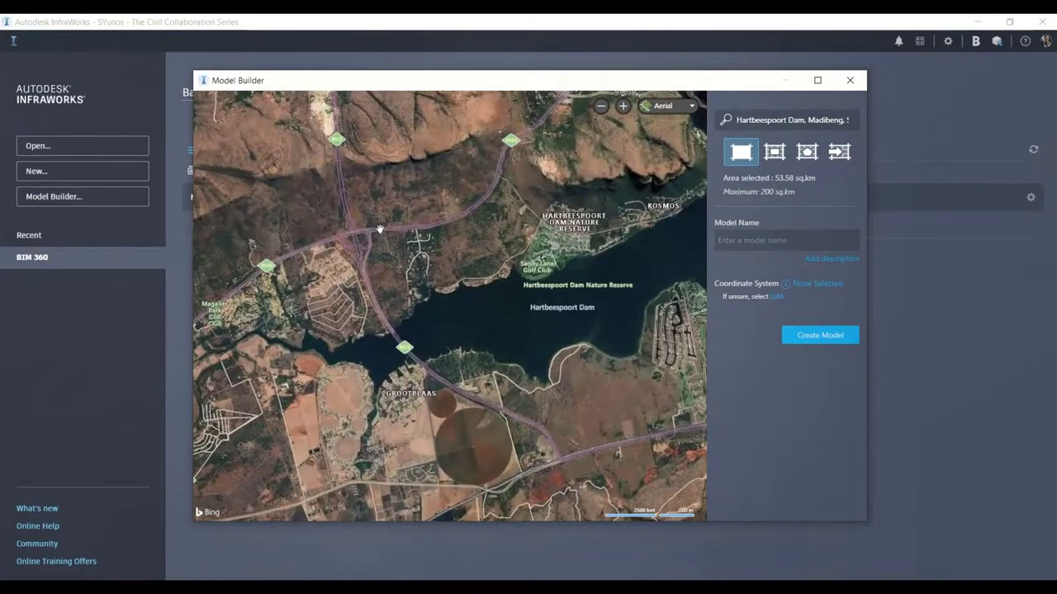
left_click_drag(352, 309, 433, 308)
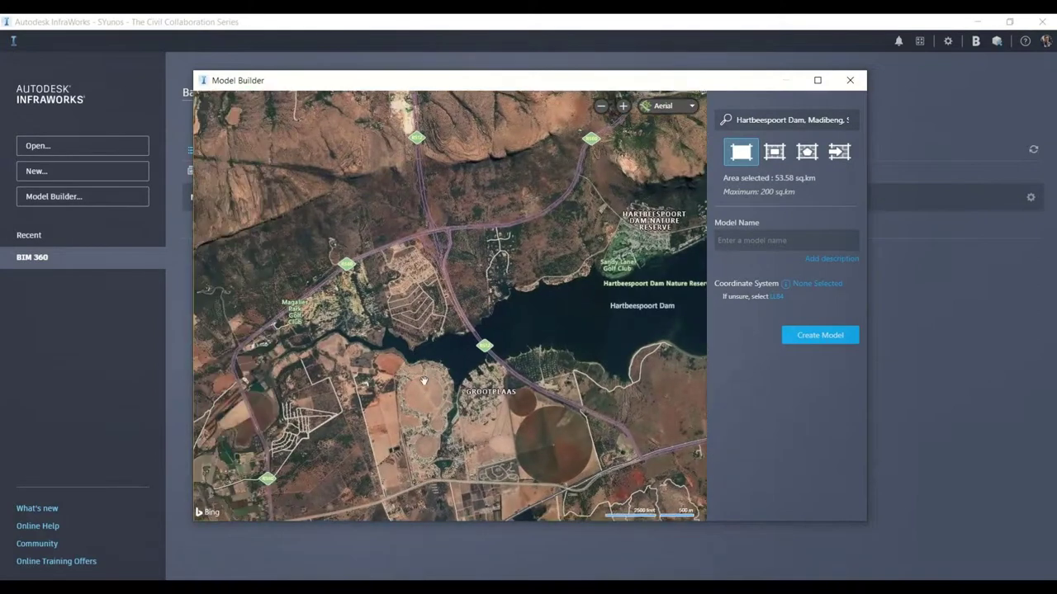
scroll(422, 381, "up", 6)
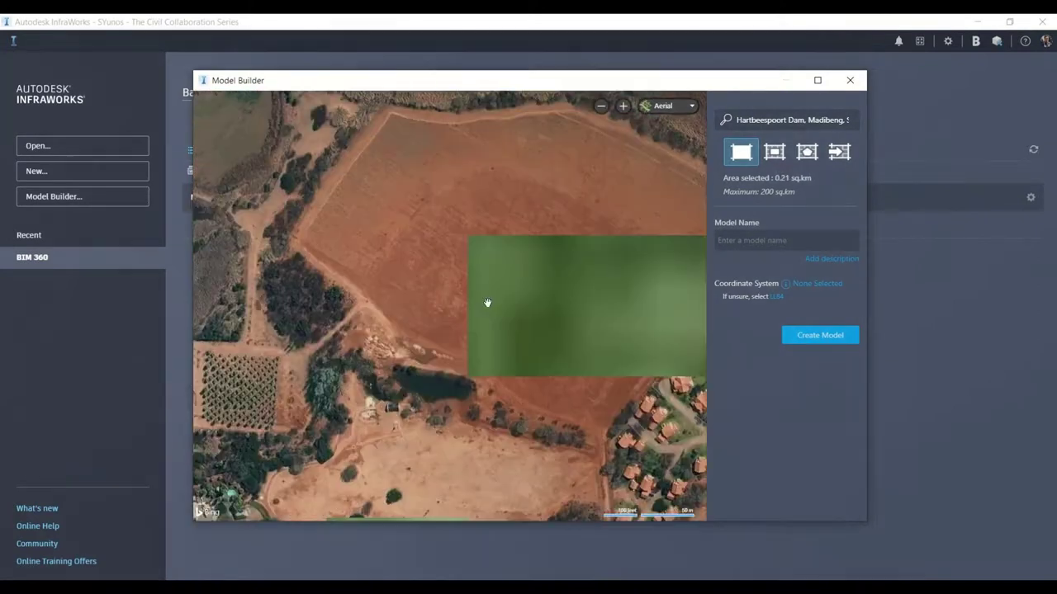
scroll(374, 301, "down", 1)
scroll(374, 301, "down", 4)
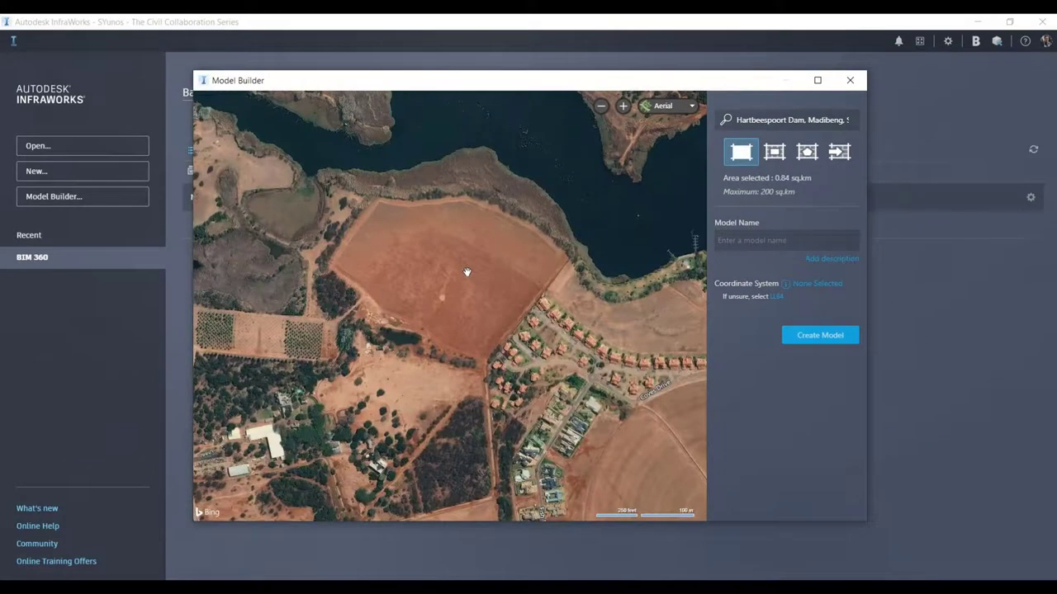
scroll(392, 275, "down", 1)
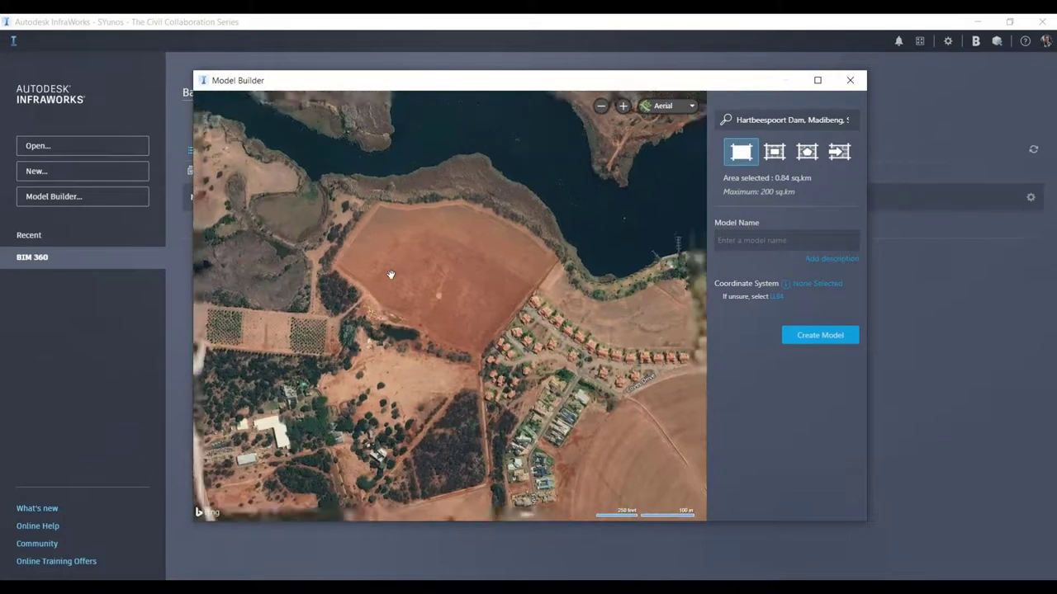
scroll(391, 275, "down", 8)
scroll(396, 279, "down", 4)
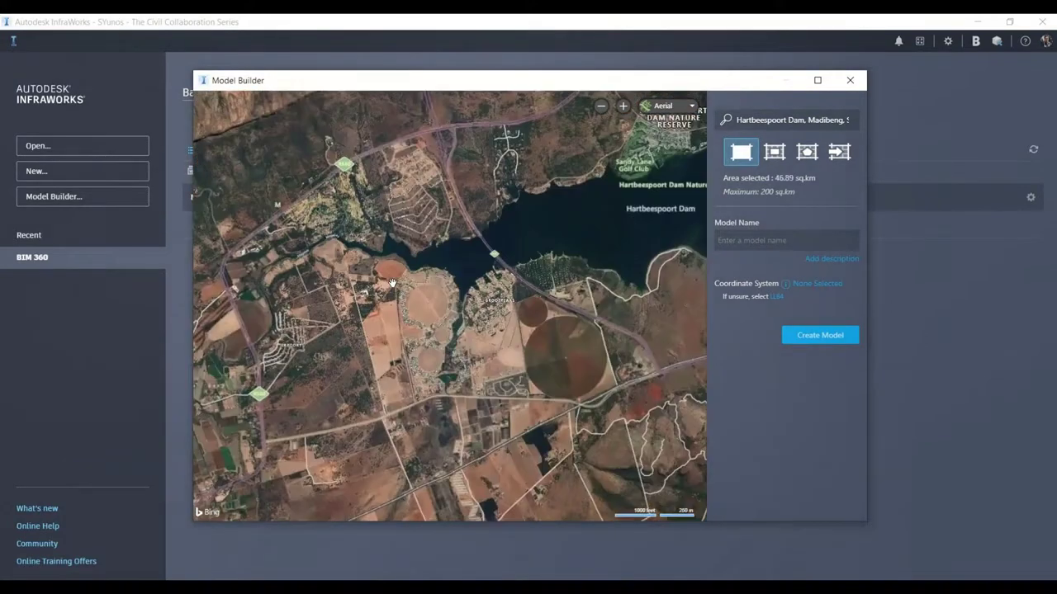
scroll(392, 283, "down", 5)
left_click_drag(408, 296, 394, 328)
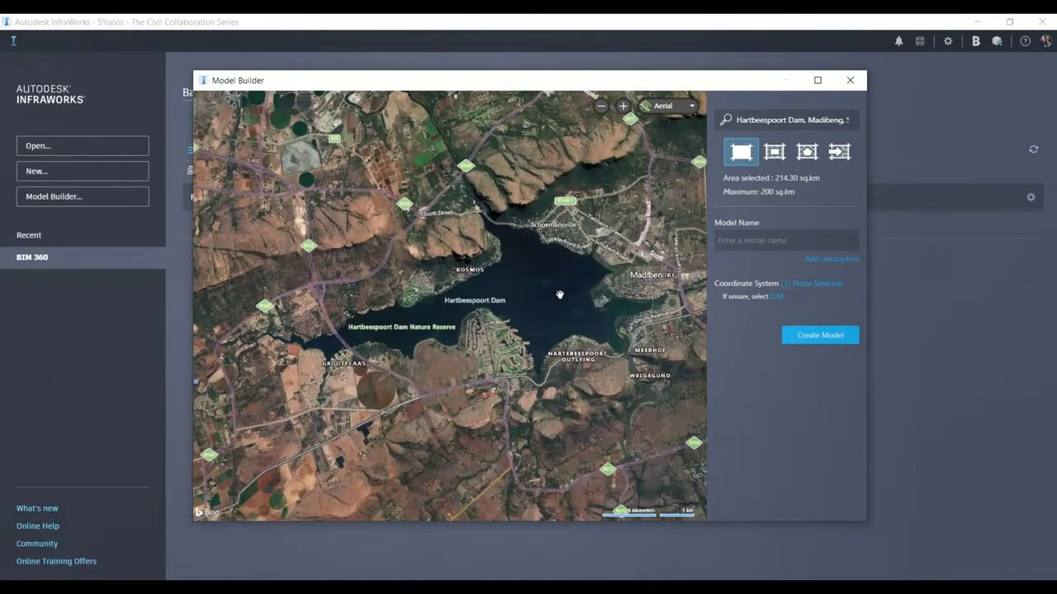
Mark a rectangular area of about 84 sq.km around the dam and name the model with the author's name and "The Civil Collaboration Series"
left_click(772, 153)
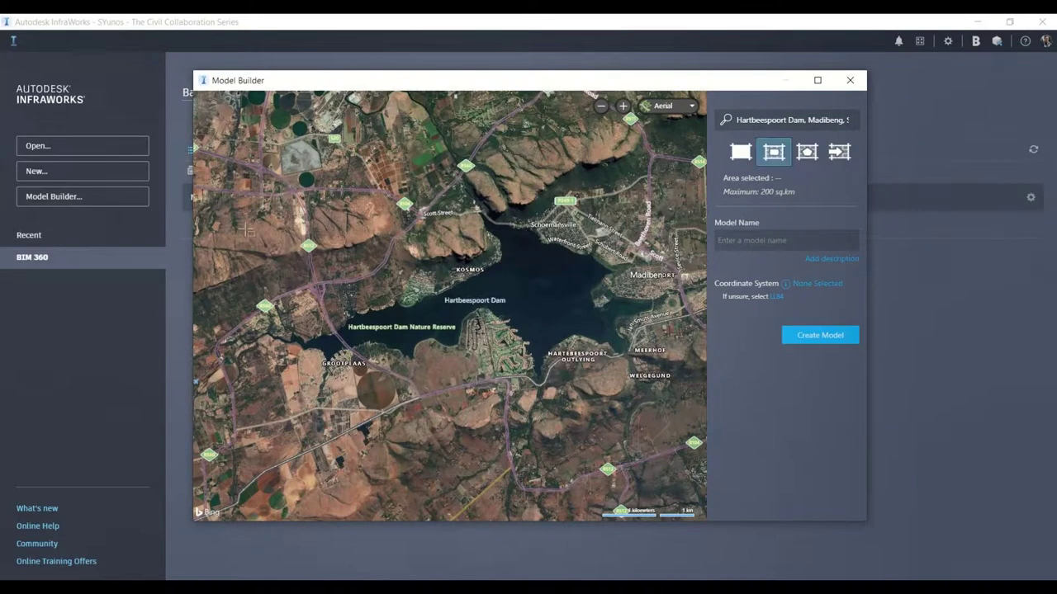
left_click_drag(246, 226, 682, 429)
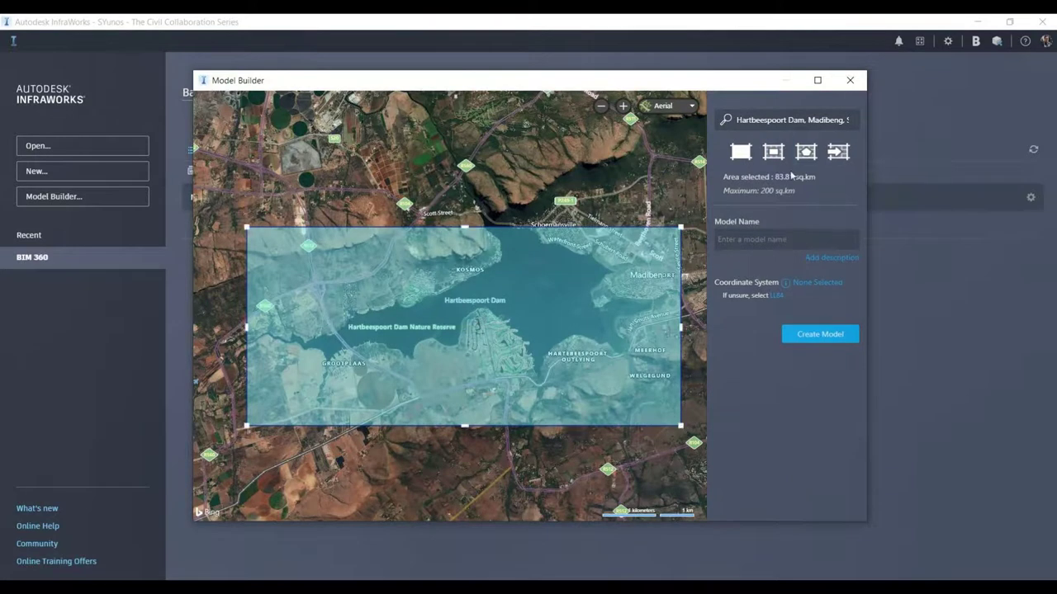
left_click(753, 239)
type("SYunos - The Civil Collaboration Series")
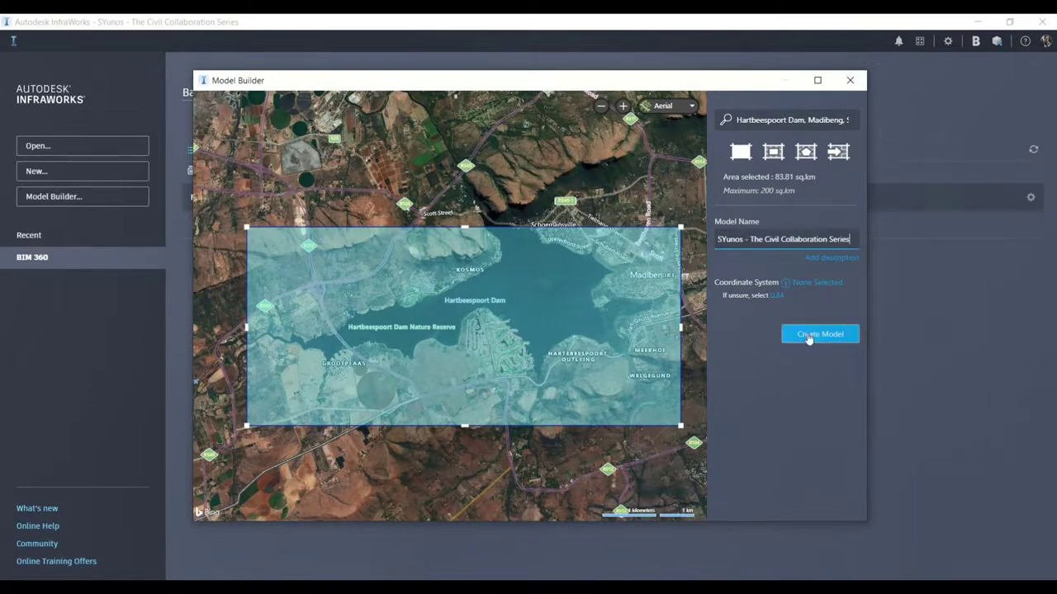
Set the model's coordinate system to Hartebeesthoek94.Lo27, and close Model Builder without creating the model
left_click(777, 297)
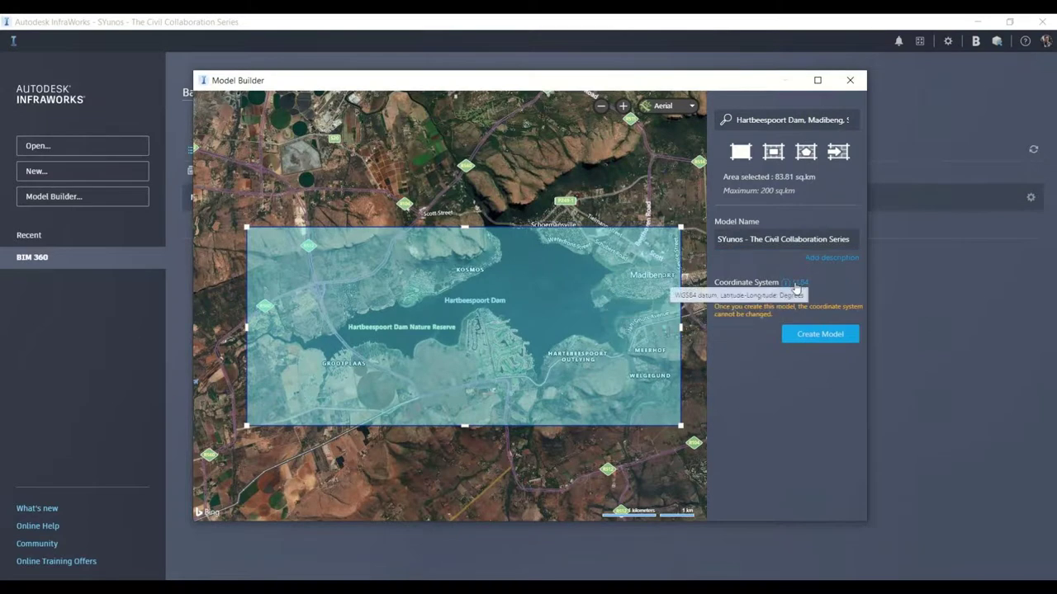
left_click(797, 285)
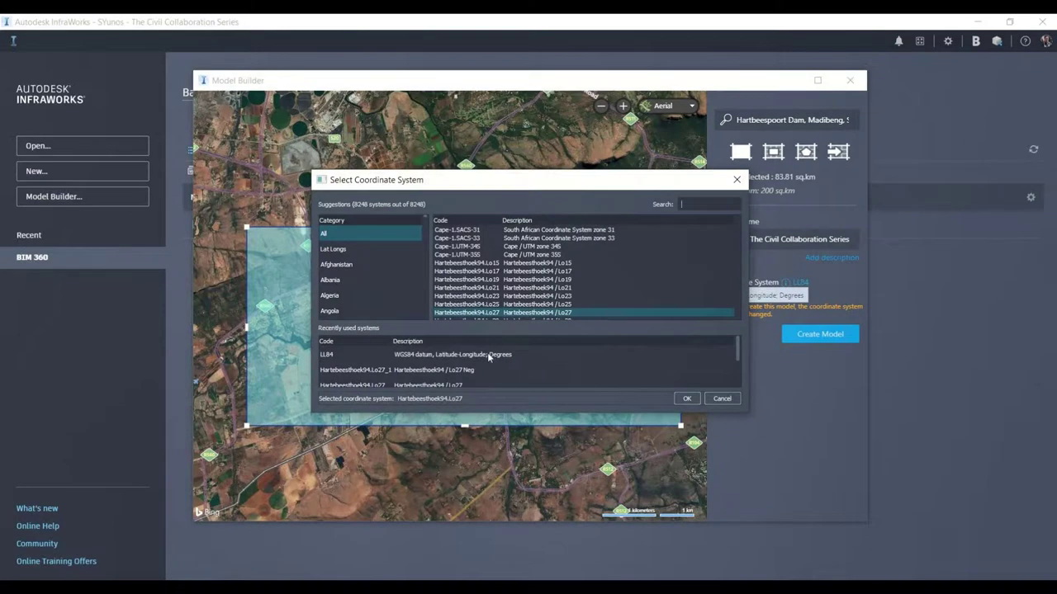
left_click(453, 385)
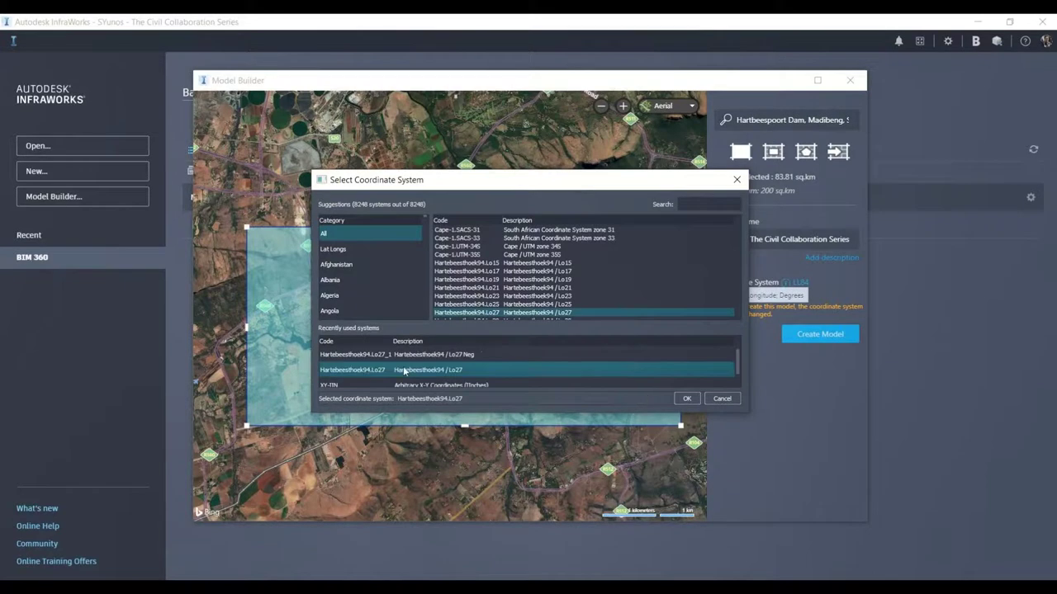
left_click(688, 398)
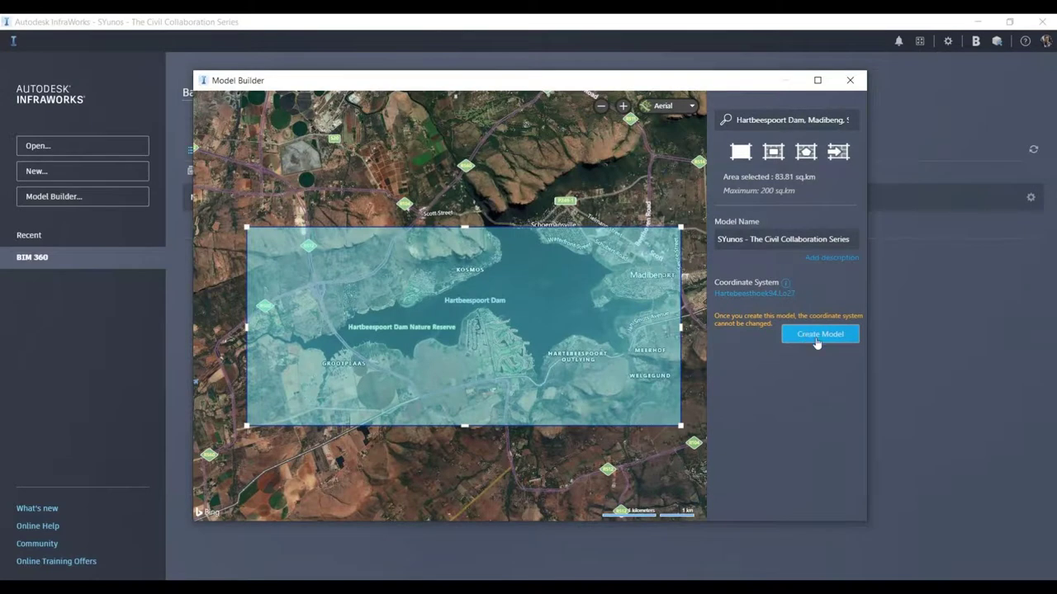
left_click(849, 80)
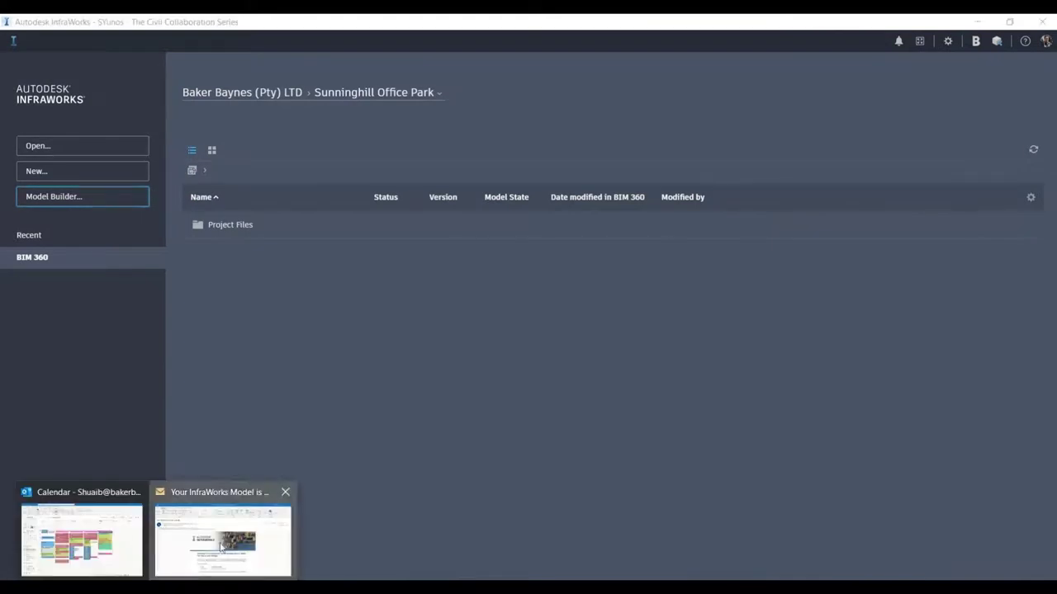
Switch to Outlook to read the "Your InfraWorks Model is Ready" message, and return to InfraWorks
left_click(222, 547)
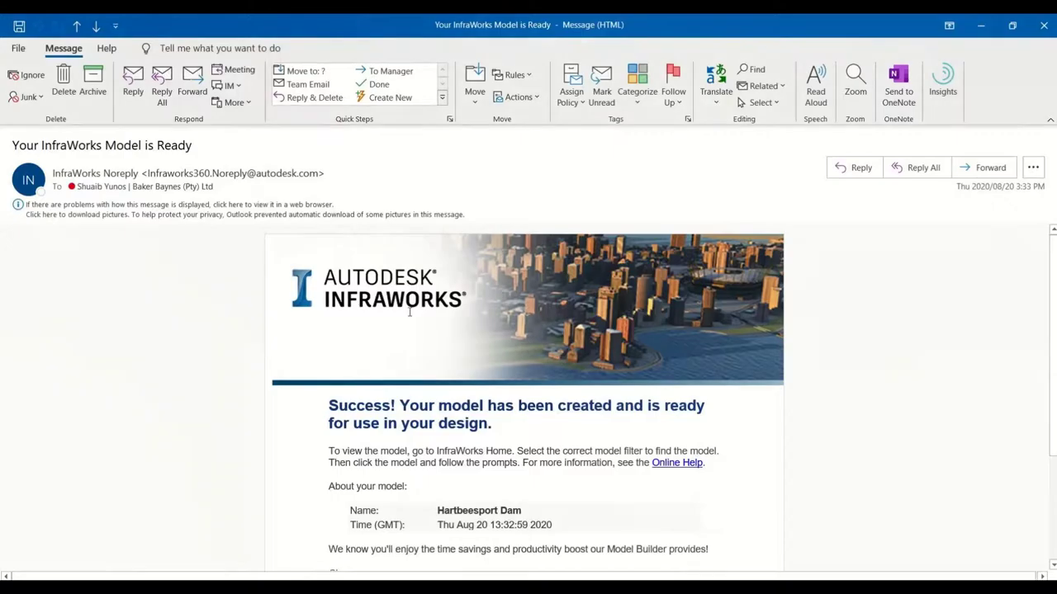
left_click(388, 415)
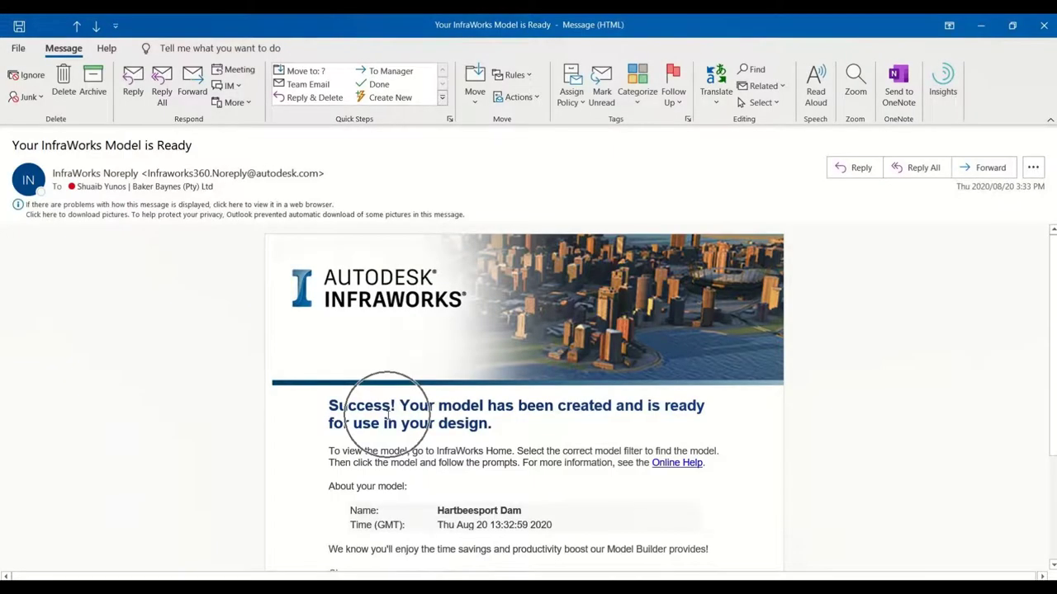
left_click(980, 25)
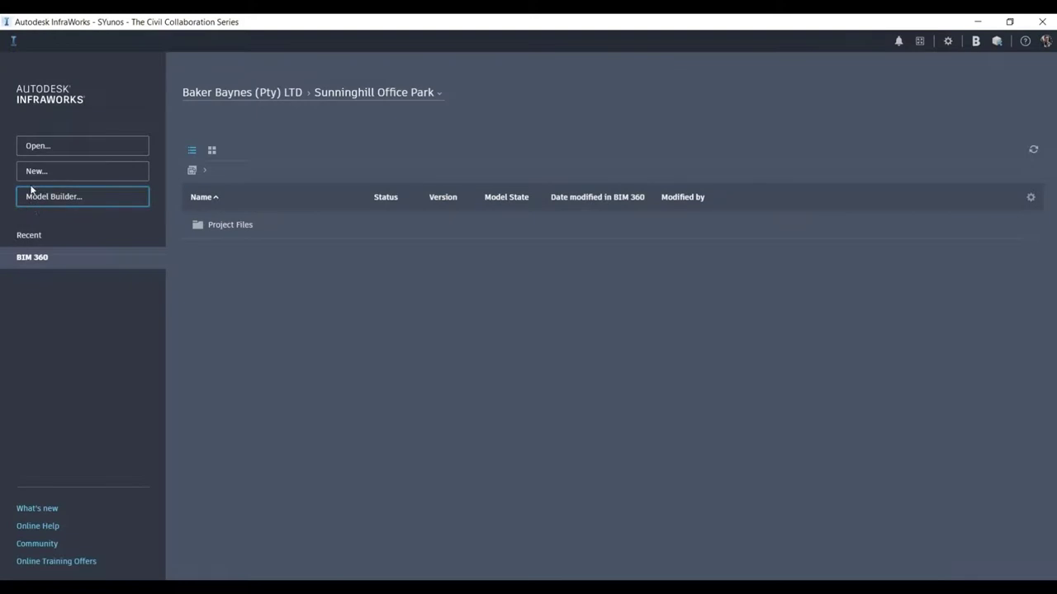
Open the Civil Collaboration Series model from the recent models
left_click(32, 237)
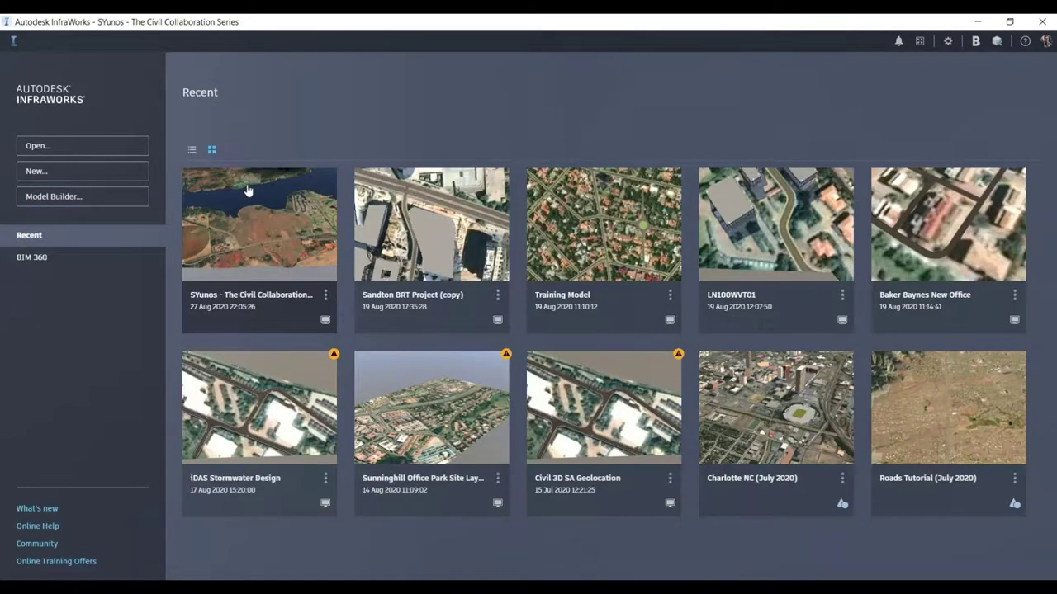
left_click(247, 191)
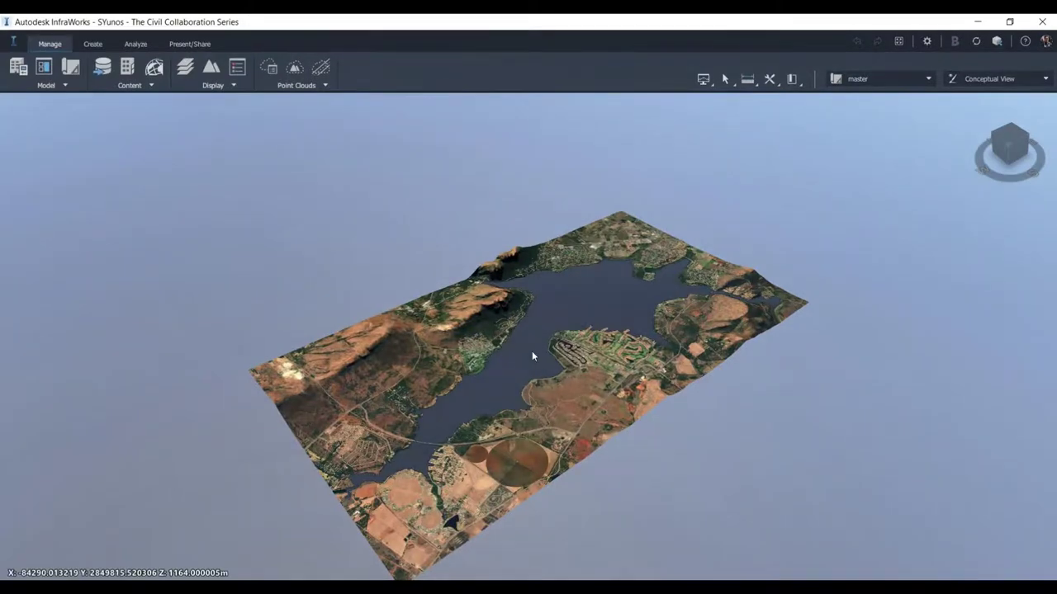
Examine the 3D terrain, shoreline, estates and western farmland of the Hartbeespoort Dam model from several angles
scroll(533, 356, "up", 1)
scroll(533, 356, "up", 2)
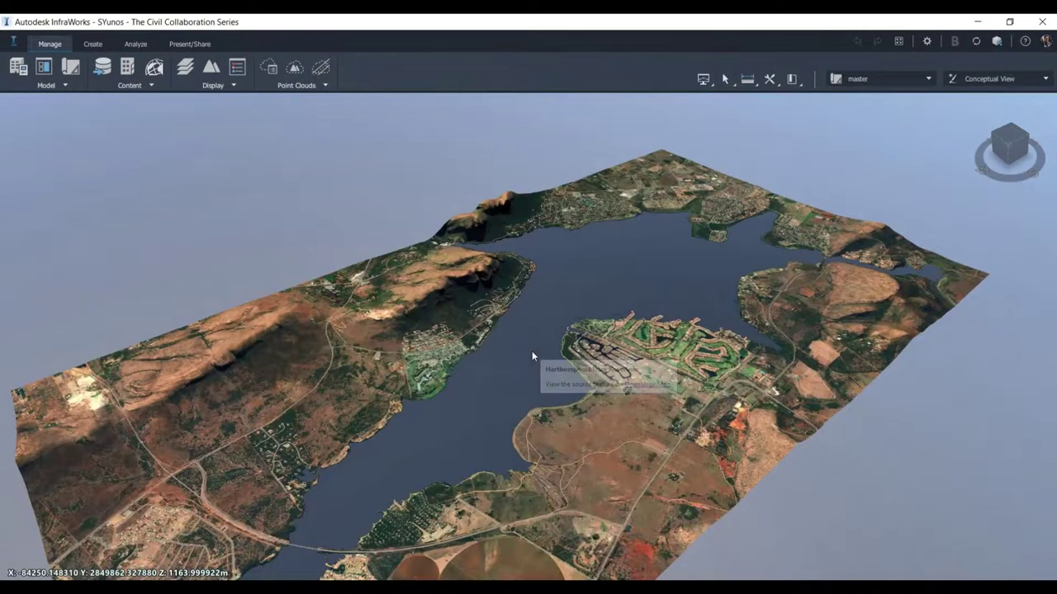
scroll(531, 355, "up", 3)
scroll(532, 351, "up", 2)
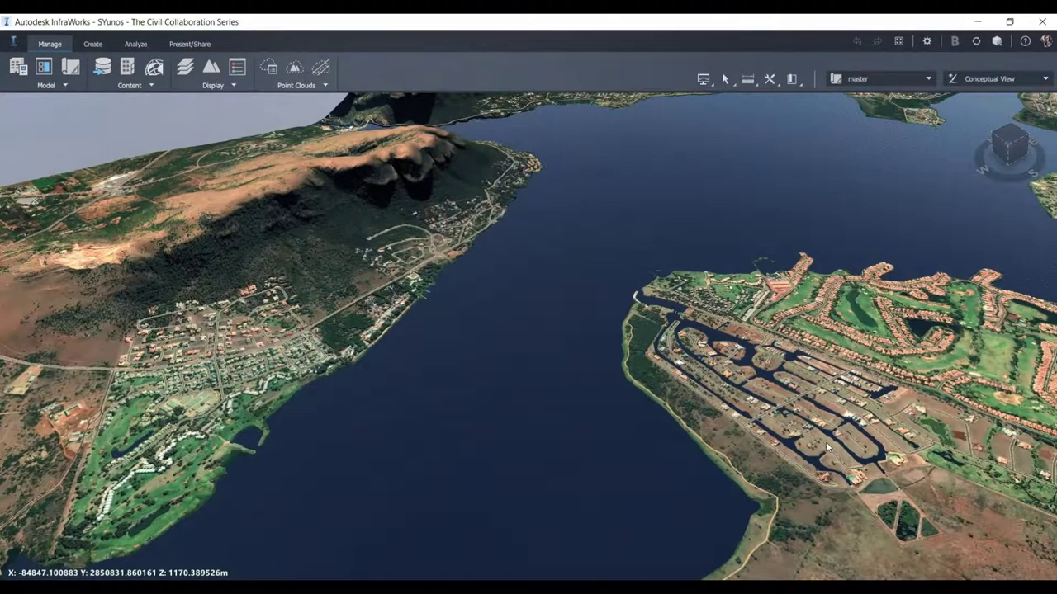
middle_click_drag(825, 442, 1044, 375)
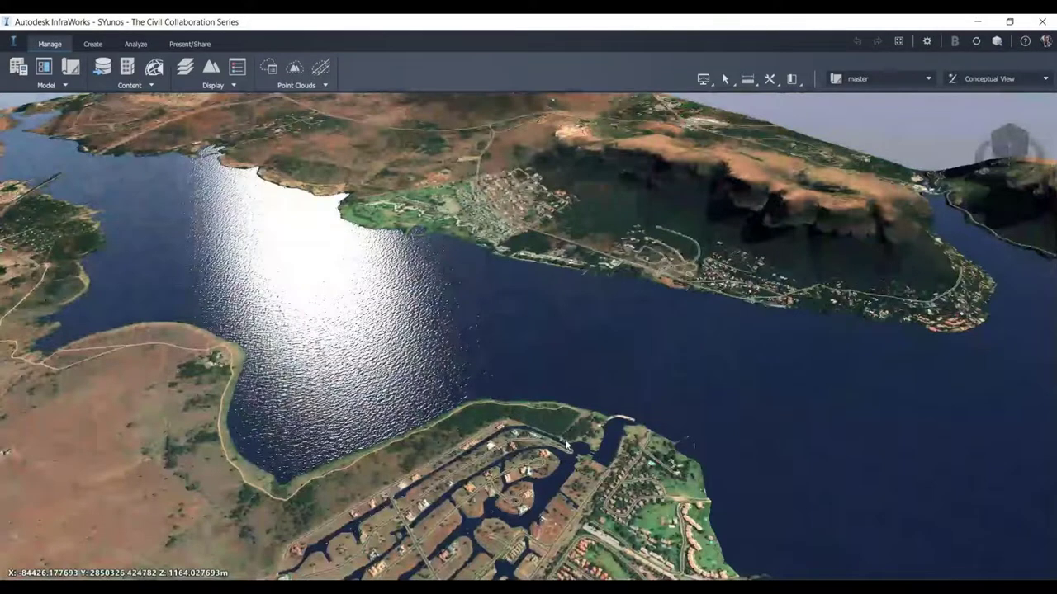
middle_click_drag(567, 444, 617, 342)
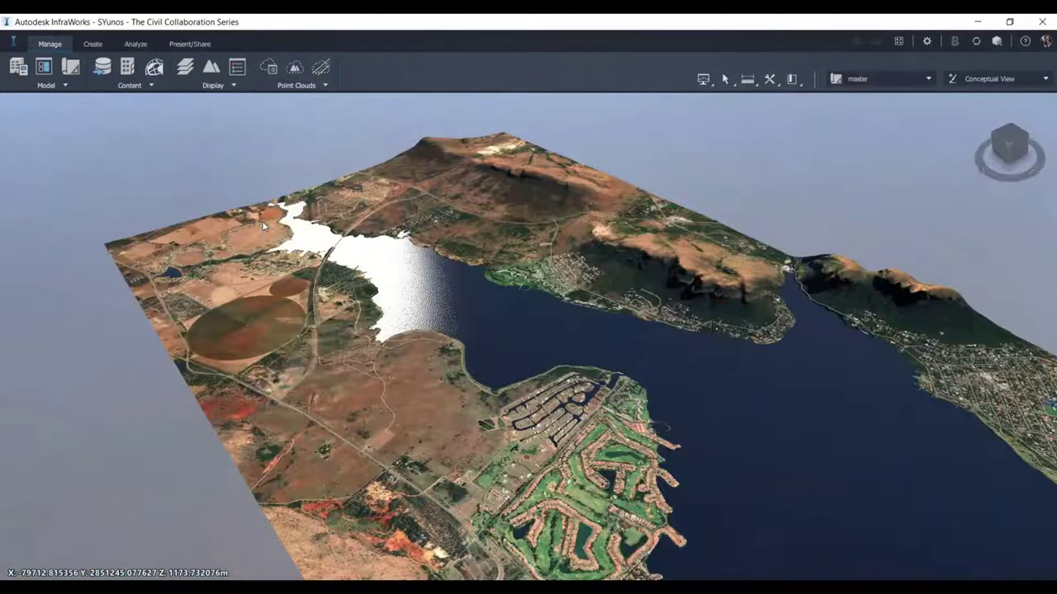
middle_click_drag(264, 225, 781, 421)
scroll(577, 203, "up", 3)
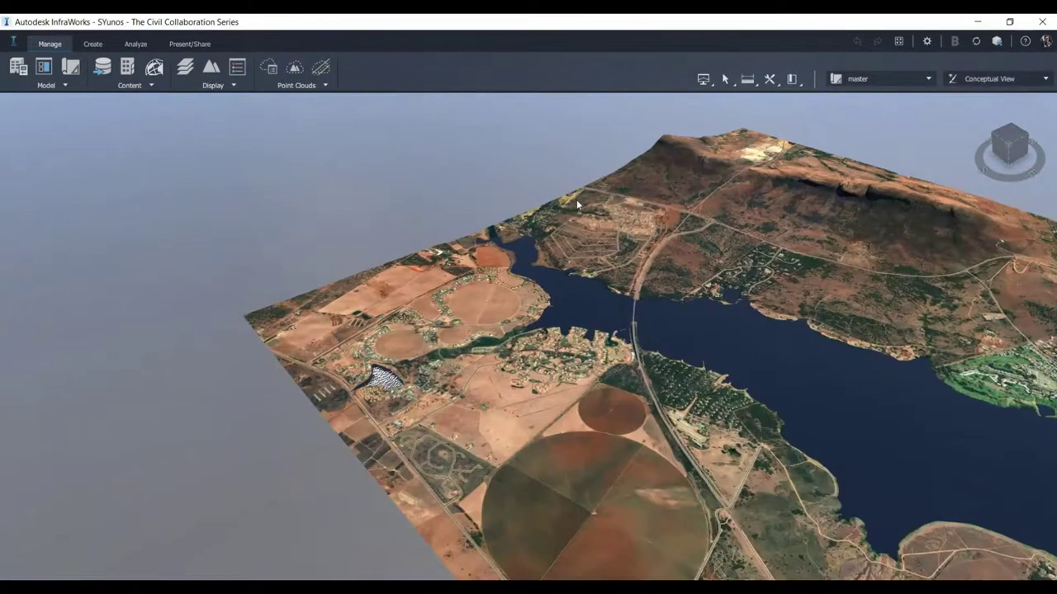
Change the model display from the conceptual style to Engineering View
scroll(576, 199, "up", 3)
left_click_drag(427, 302, 904, 120)
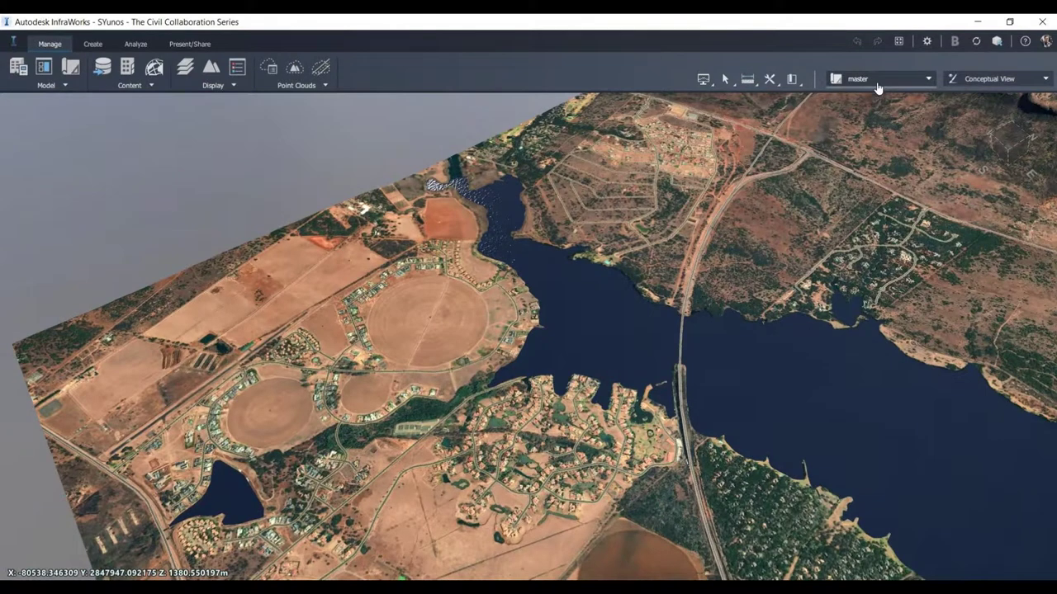
left_click(1011, 78)
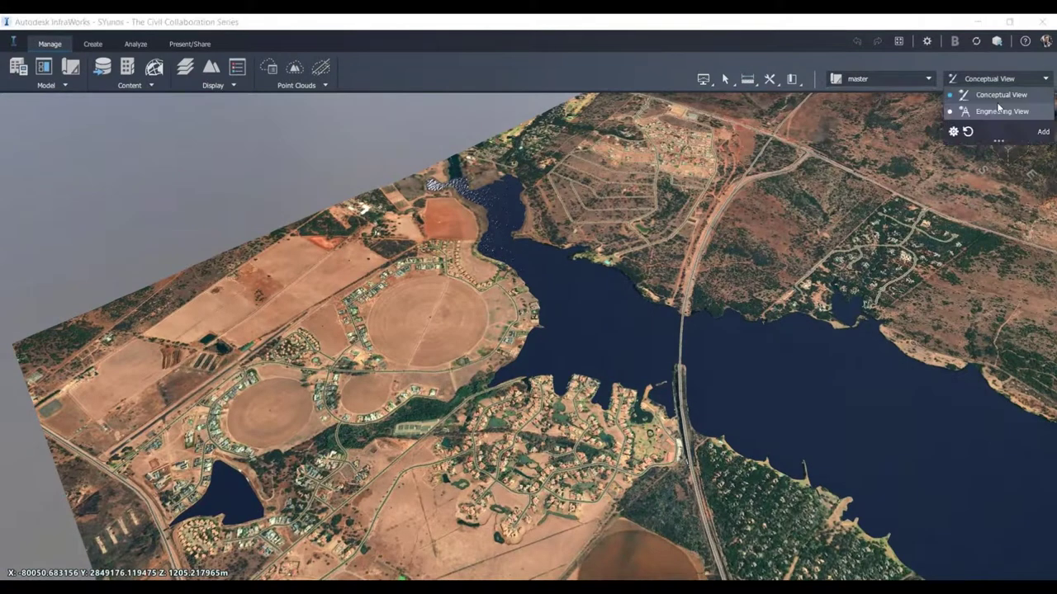
left_click(1001, 110)
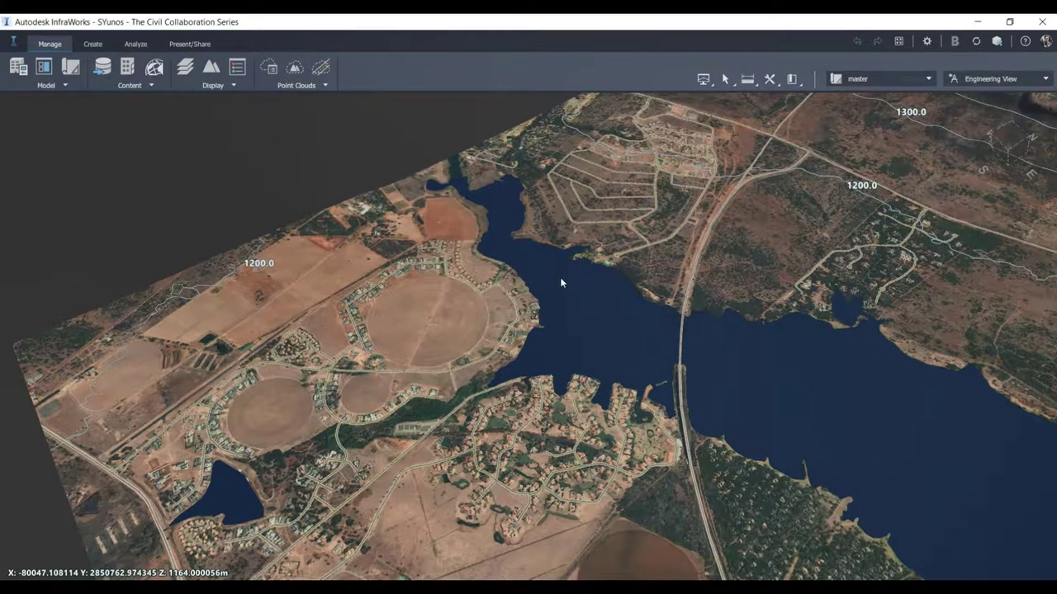
Inspect the properties of the Hartbeespoort Dam Reservoir water area, and clear the selection
left_click(591, 263)
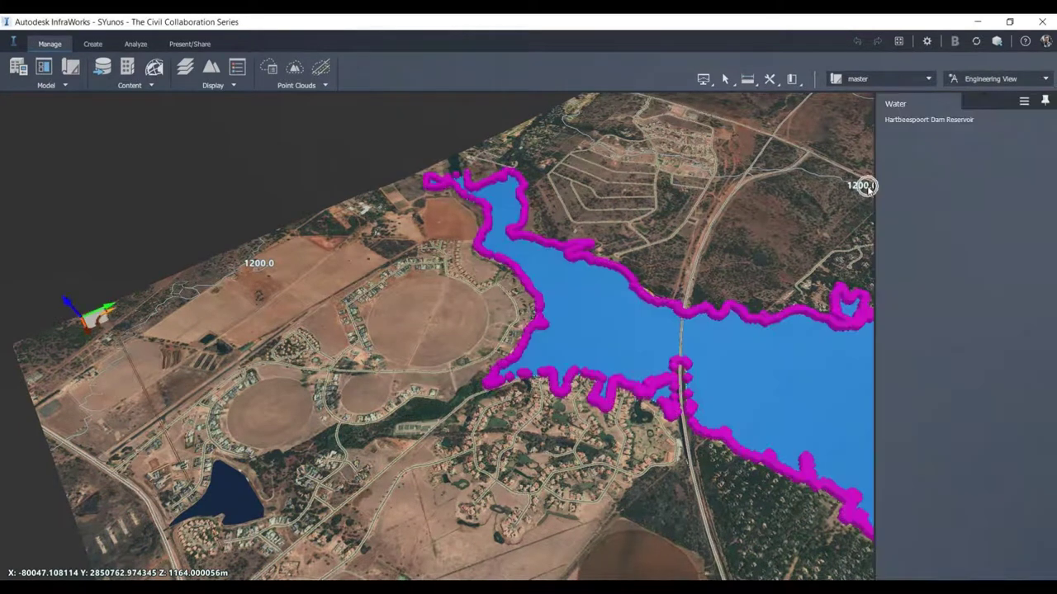
scroll(599, 204, "up", 2)
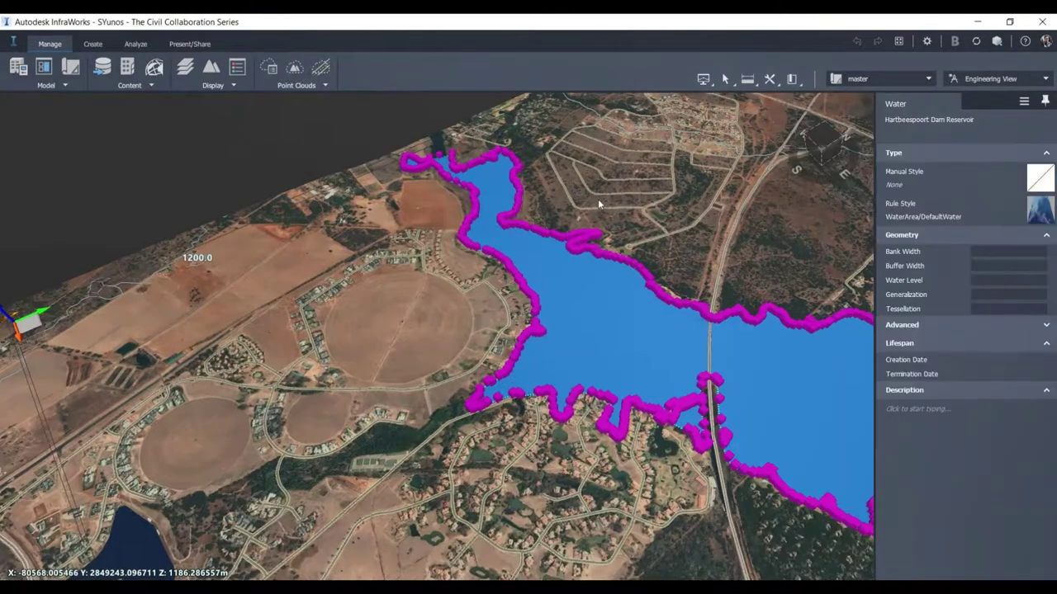
left_click(664, 188)
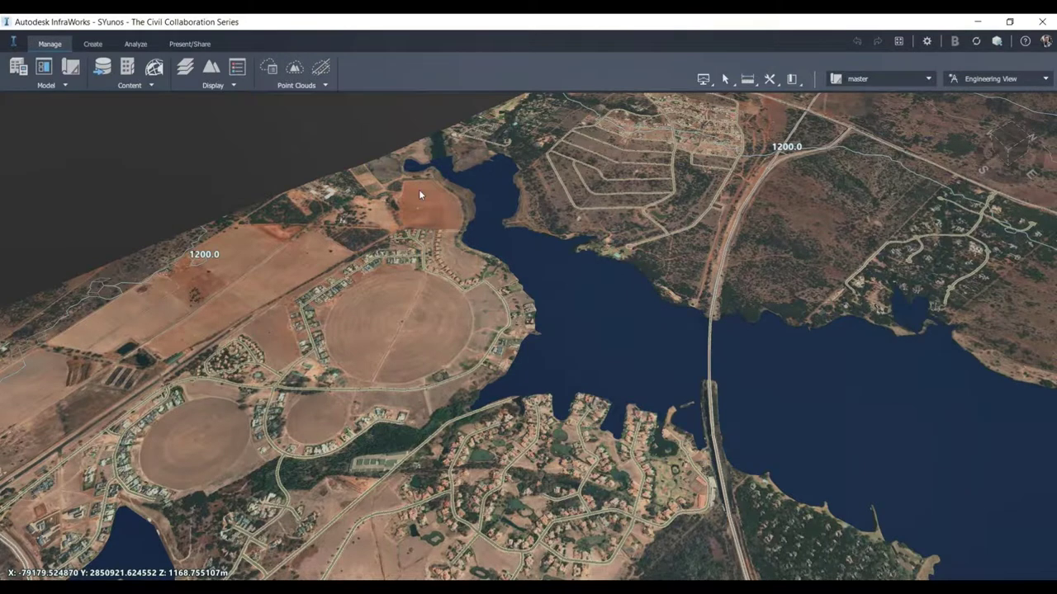
Examine the red field beside the reservoir's narrow inlet in Engineering View, and restore Conceptual View
scroll(418, 191, "up", 3)
middle_click_drag(494, 334, 225, 371)
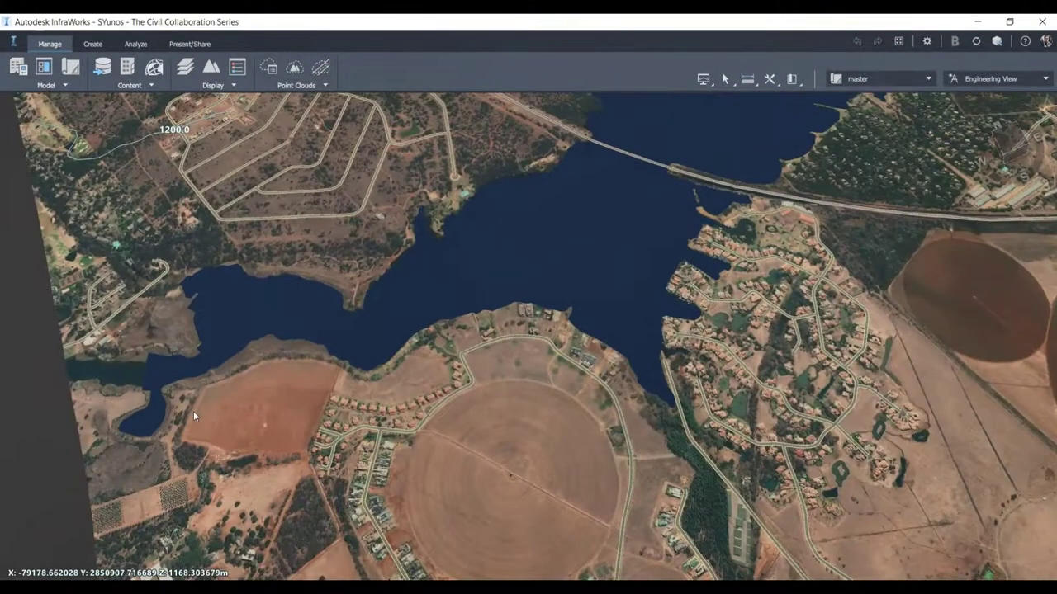
scroll(193, 411, "up", 3)
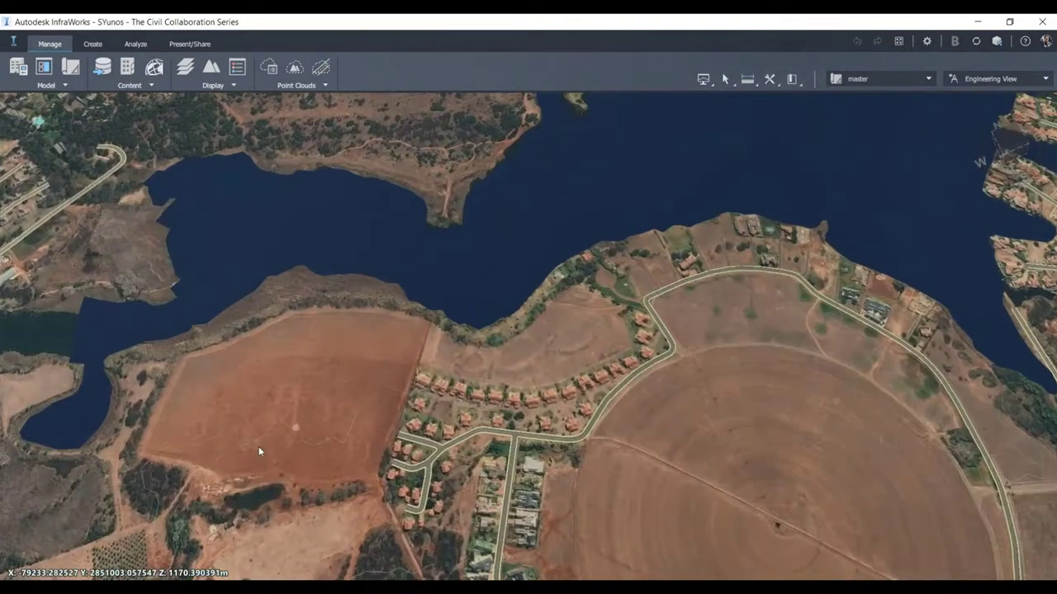
middle_click_drag(259, 446, 345, 348)
scroll(350, 384, "up", 2)
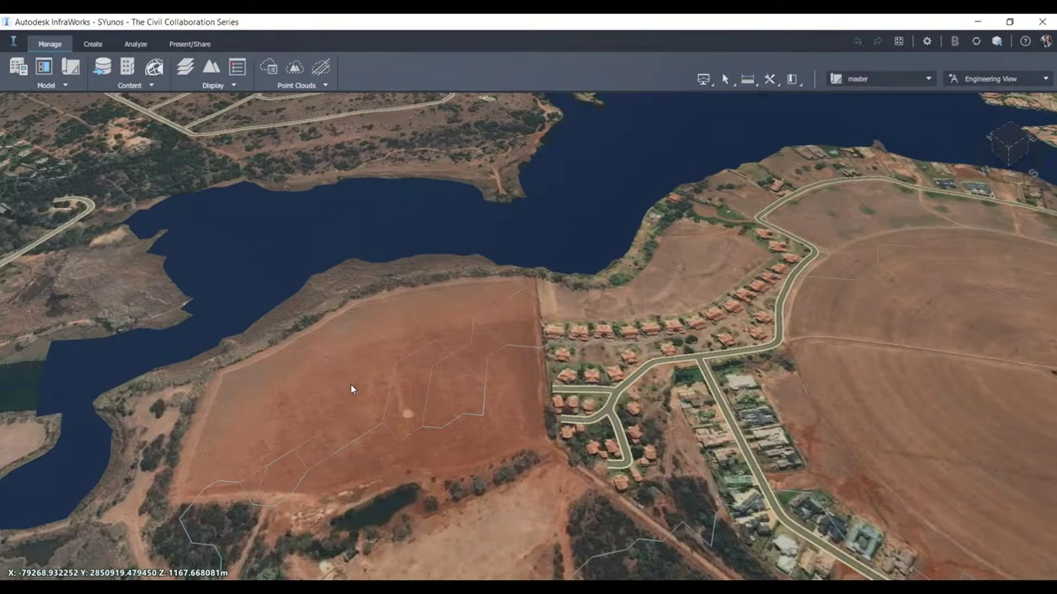
left_click(961, 80)
left_click(1000, 95)
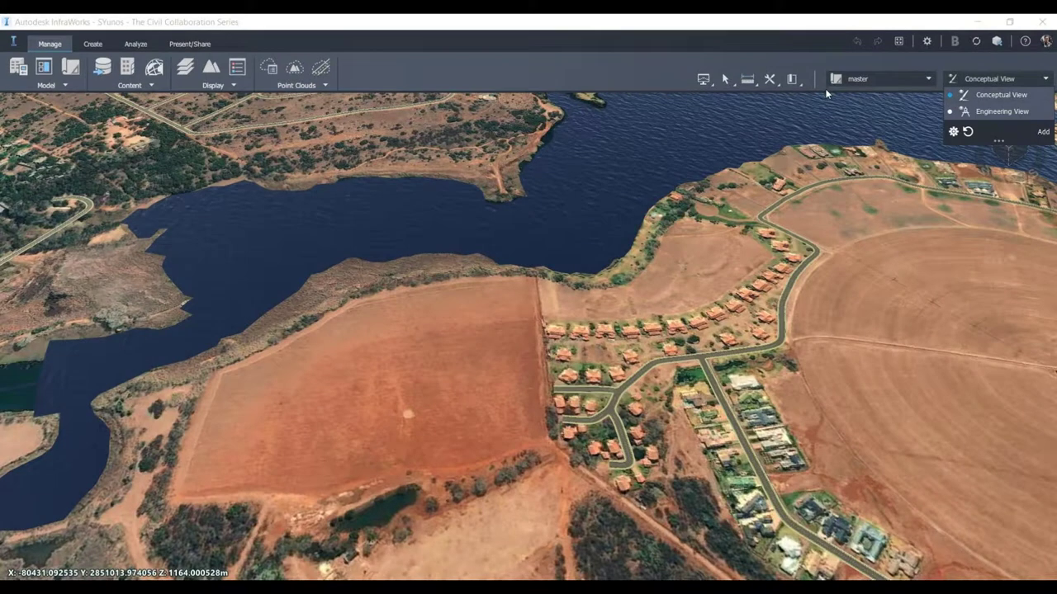
Review the saved bookmarks and how to add one, and close the list without saving a new bookmark
left_click(804, 90)
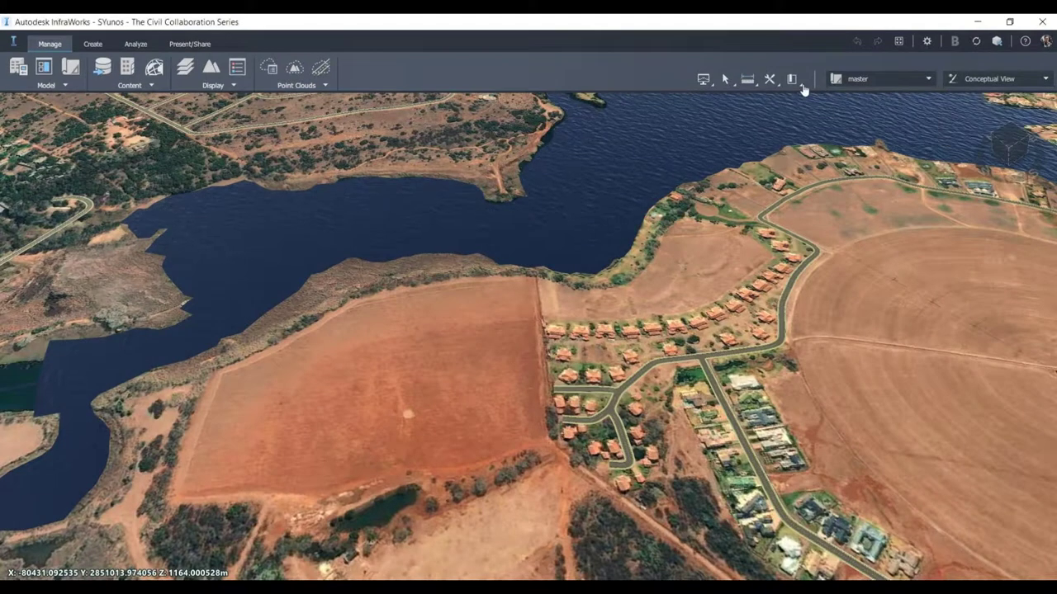
left_click(802, 85)
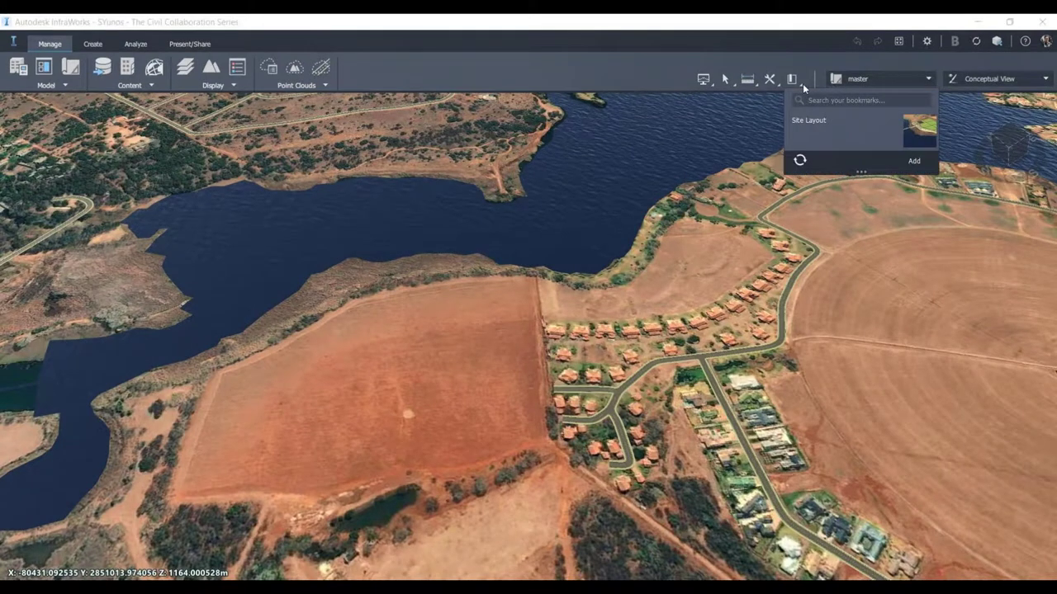
left_click(913, 163)
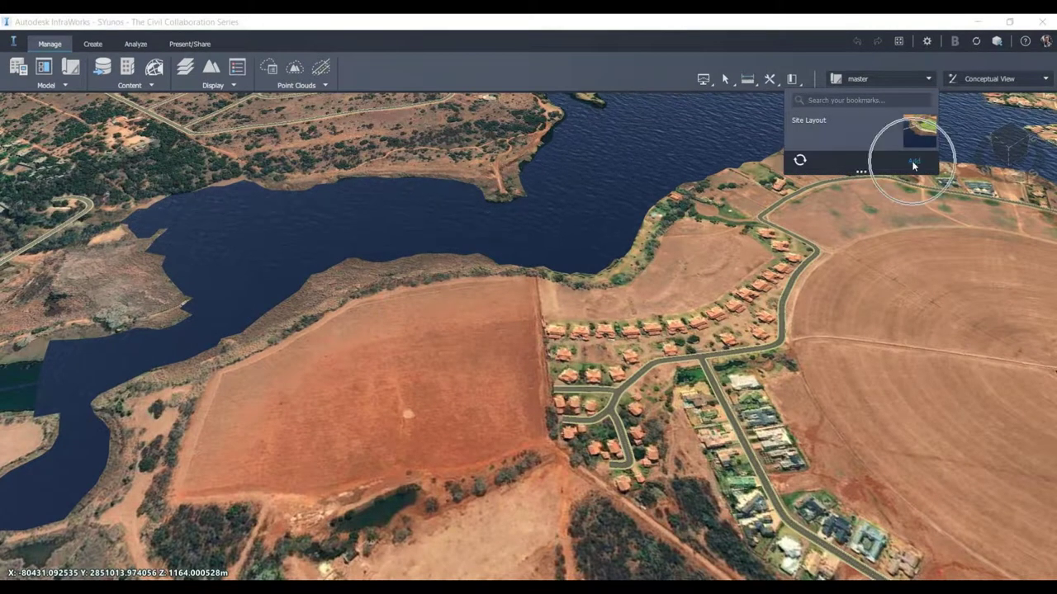
left_click(416, 321)
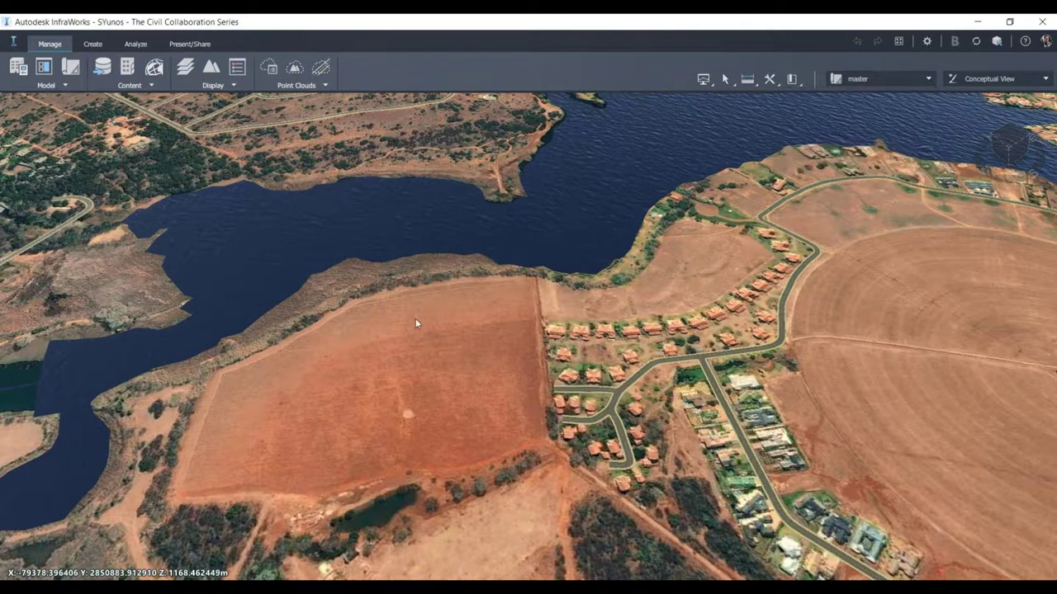
Jump to the Site Layout bookmark and examine the red field and surrounding water from a raised angle
scroll(381, 298, "down", 3)
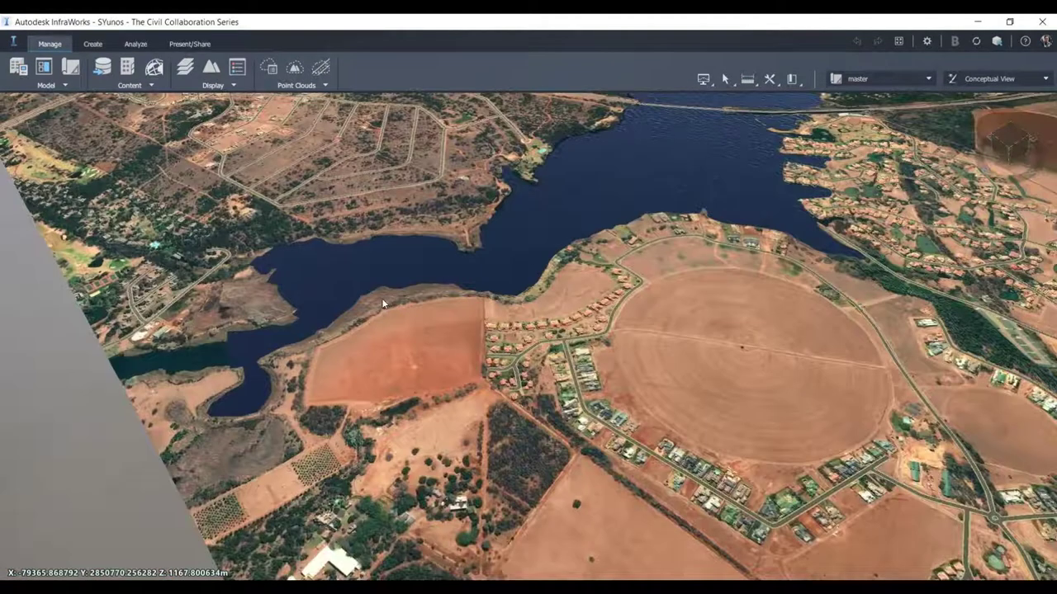
scroll(381, 298, "down", 3)
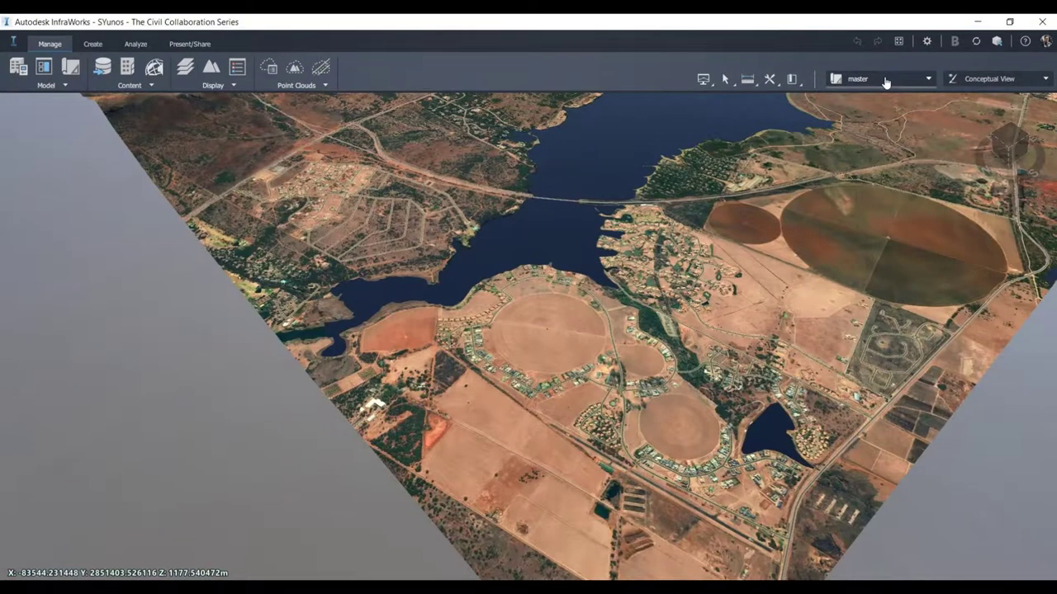
left_click(802, 87)
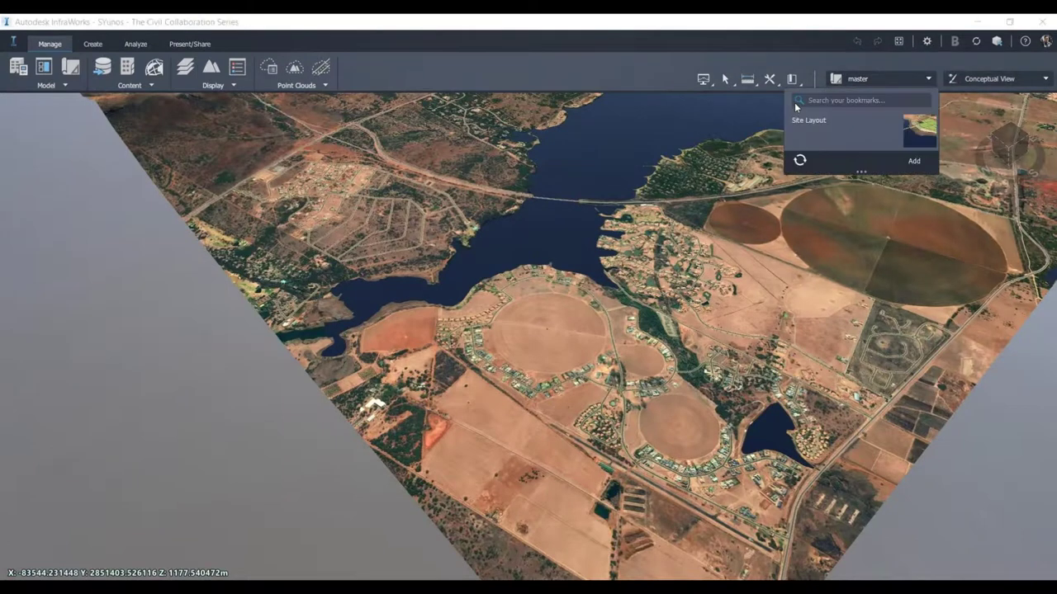
left_click(809, 121)
left_click_drag(777, 237, 671, 315)
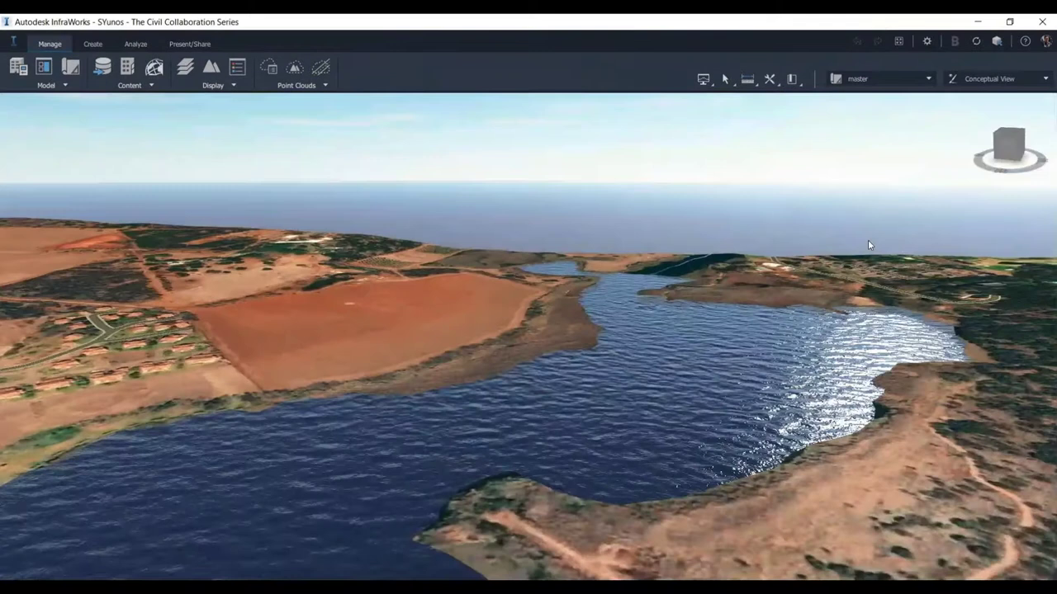
left_click_drag(868, 240, 867, 256)
scroll(677, 255, "up", 1)
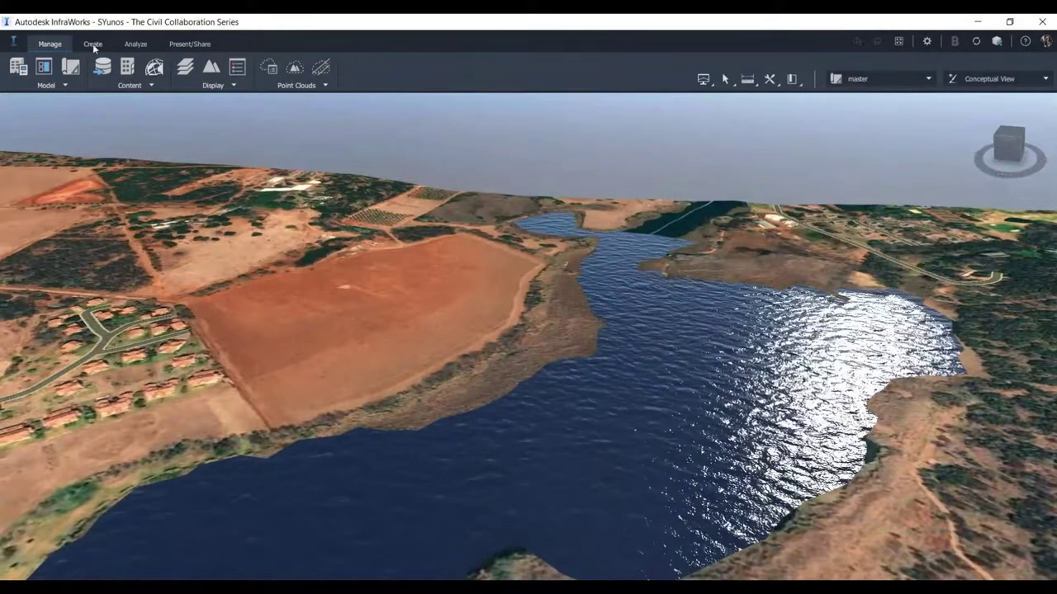
Review the tools for creating, analyzing and presenting the model, including the structure analysis options
left_click(92, 44)
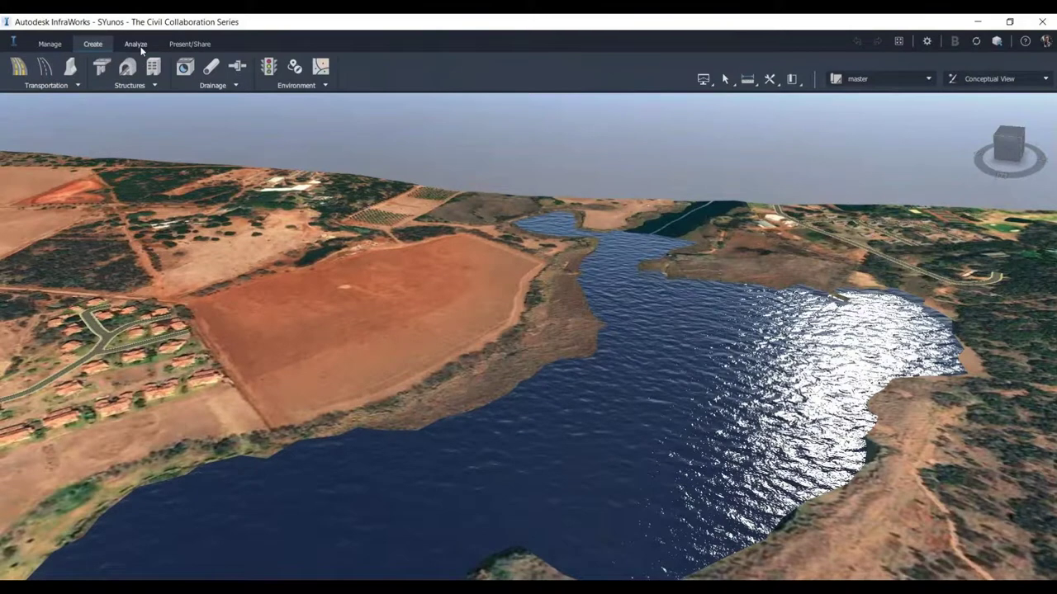
left_click(141, 48)
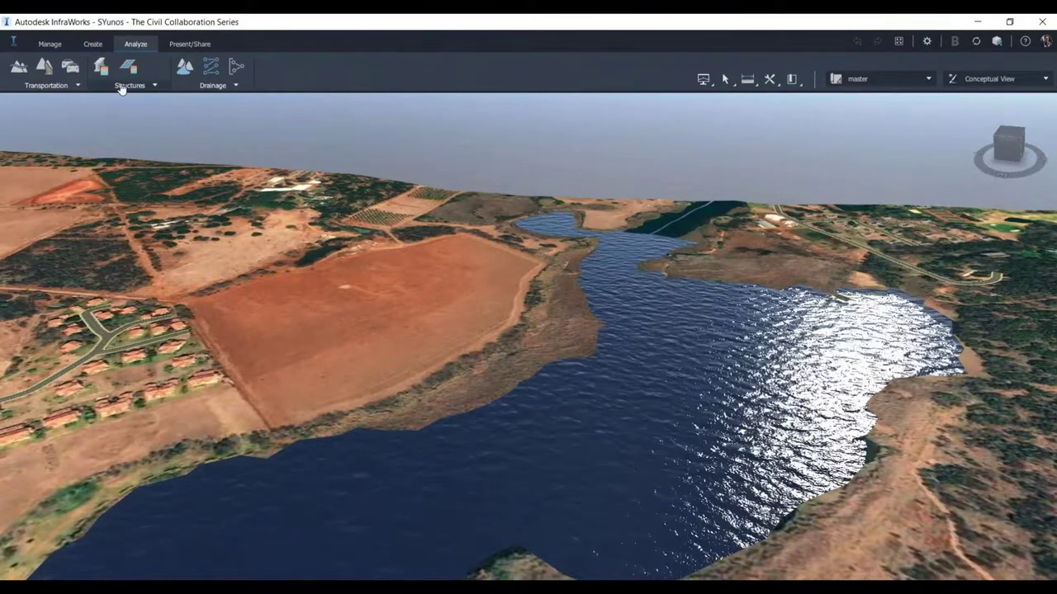
left_click(131, 86)
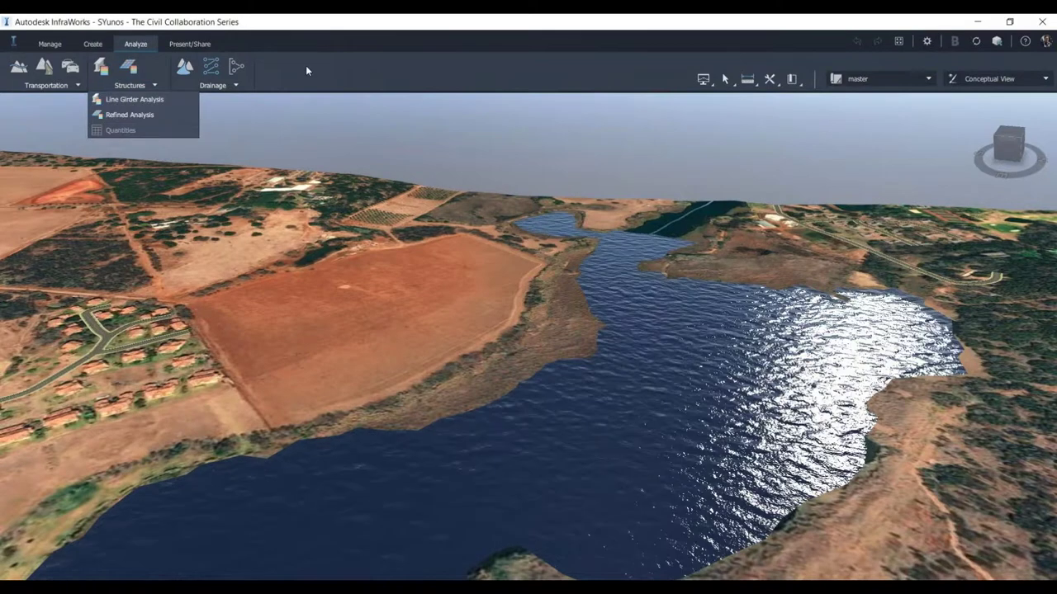
left_click(189, 44)
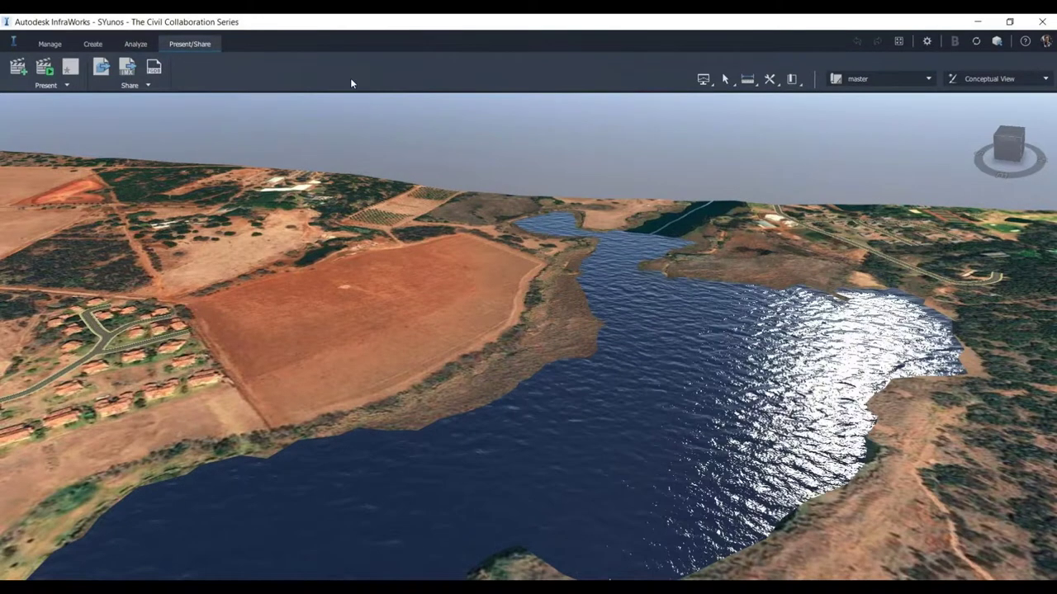
left_click(52, 45)
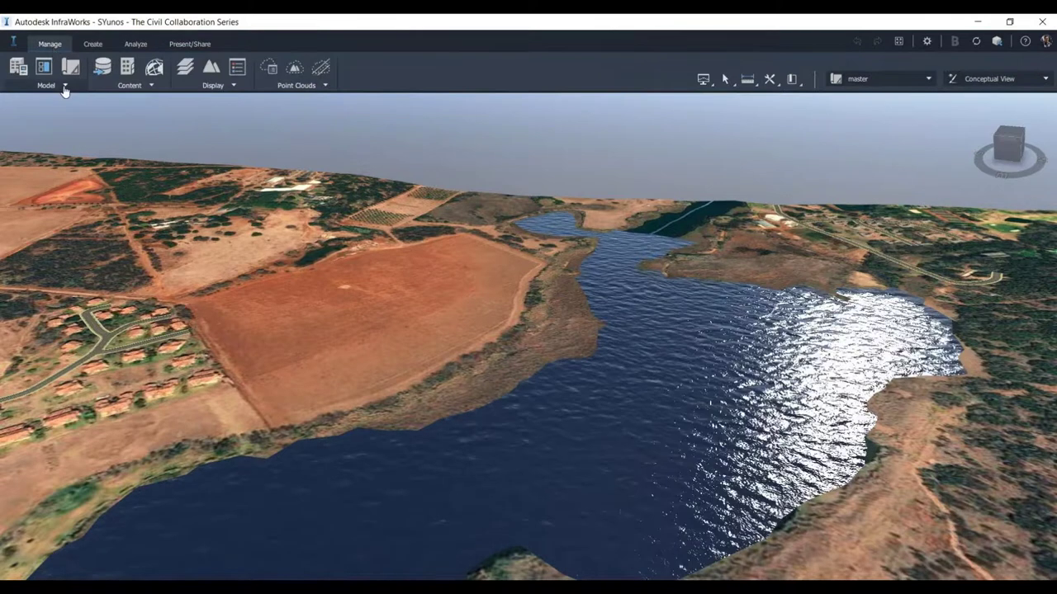
Enable Use Model Time in the model properties, and accept the change
left_click(64, 86)
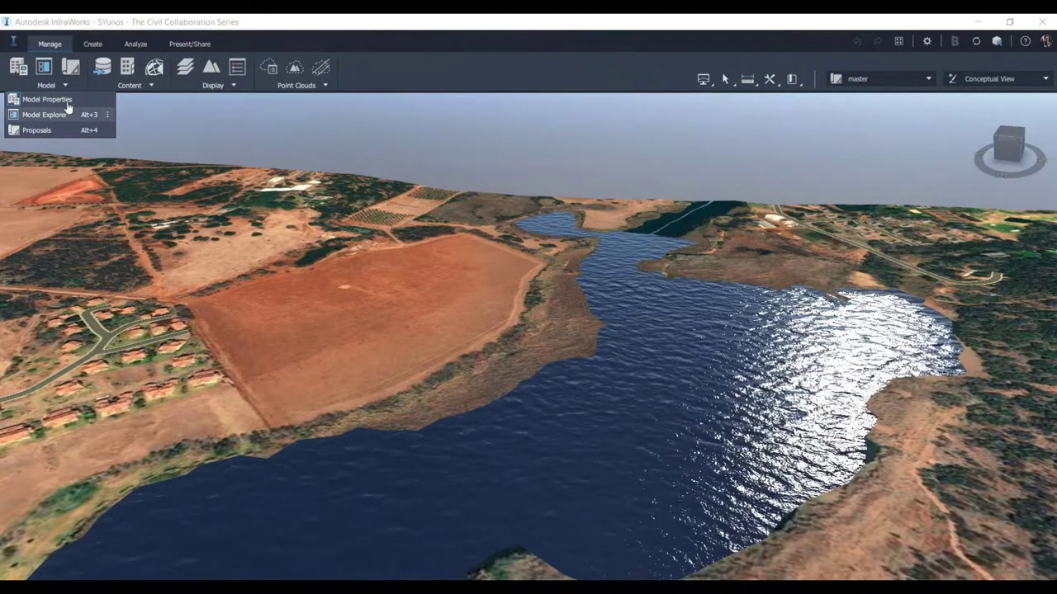
left_click(67, 106)
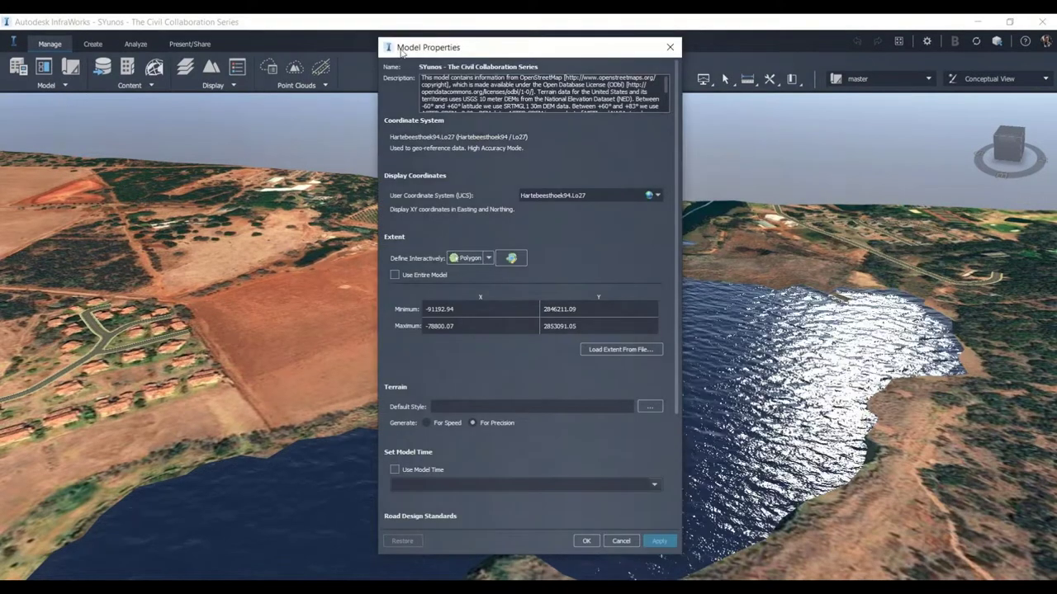
left_click_drag(402, 52, 316, 29)
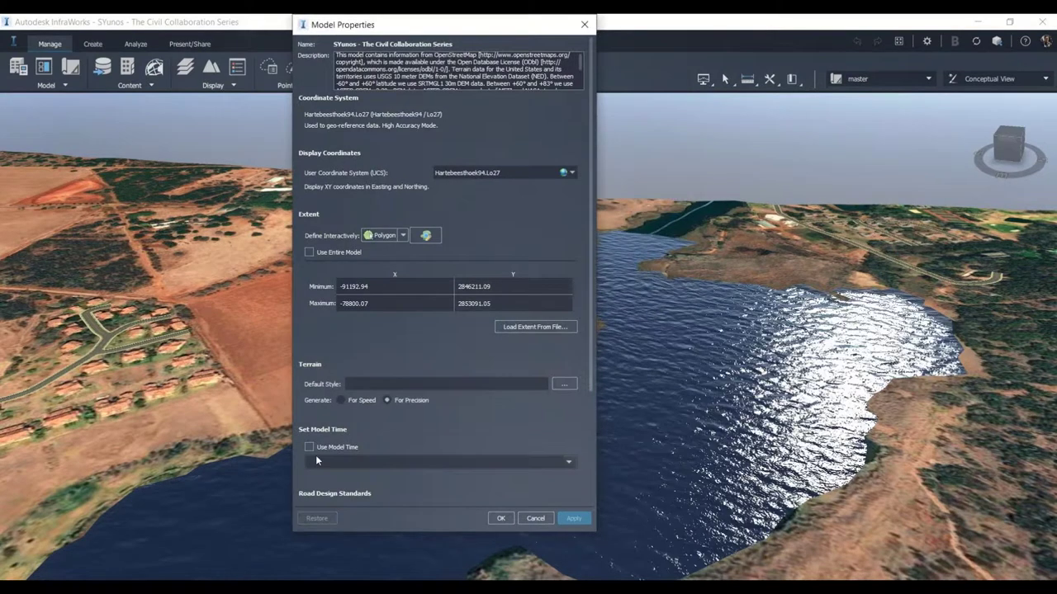
left_click(311, 450)
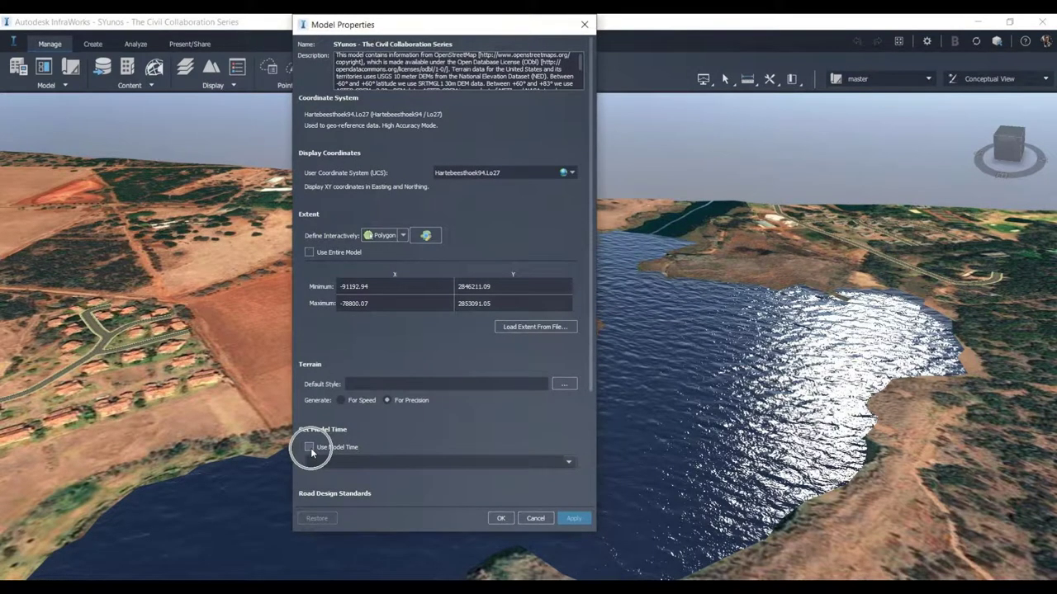
left_click(355, 467)
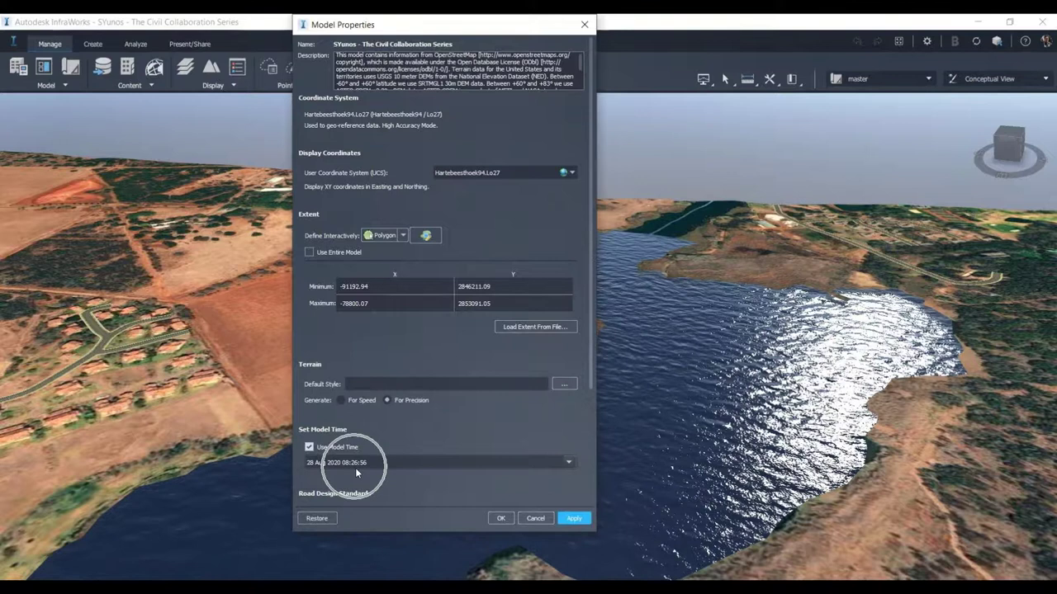
left_click(501, 519)
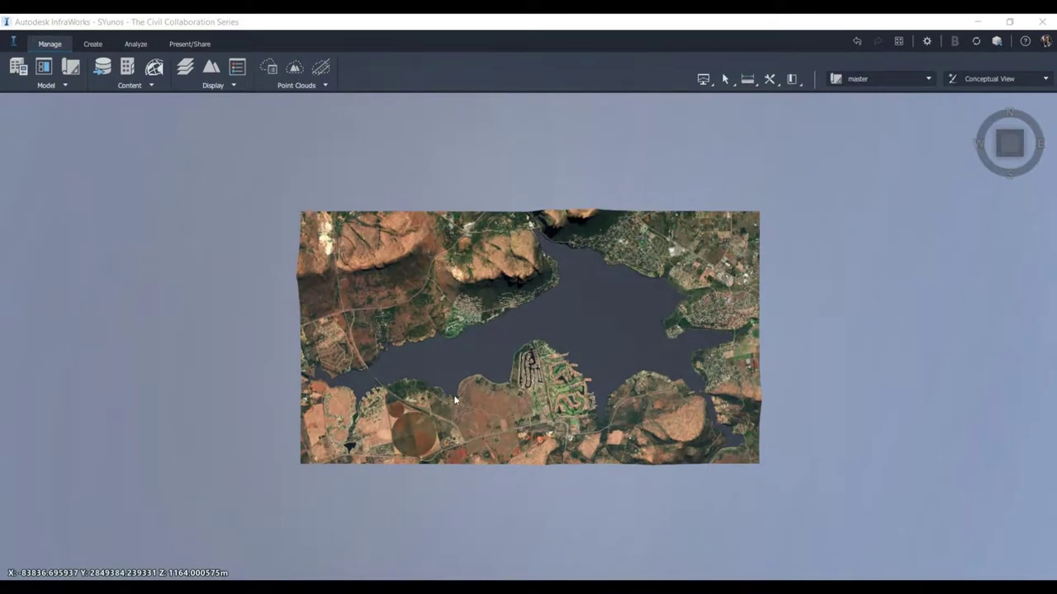
Return from the full model overview to the Site Layout bookmark, and view the site looking along the reservoir towards the bridge
scroll(380, 405, "up", 1)
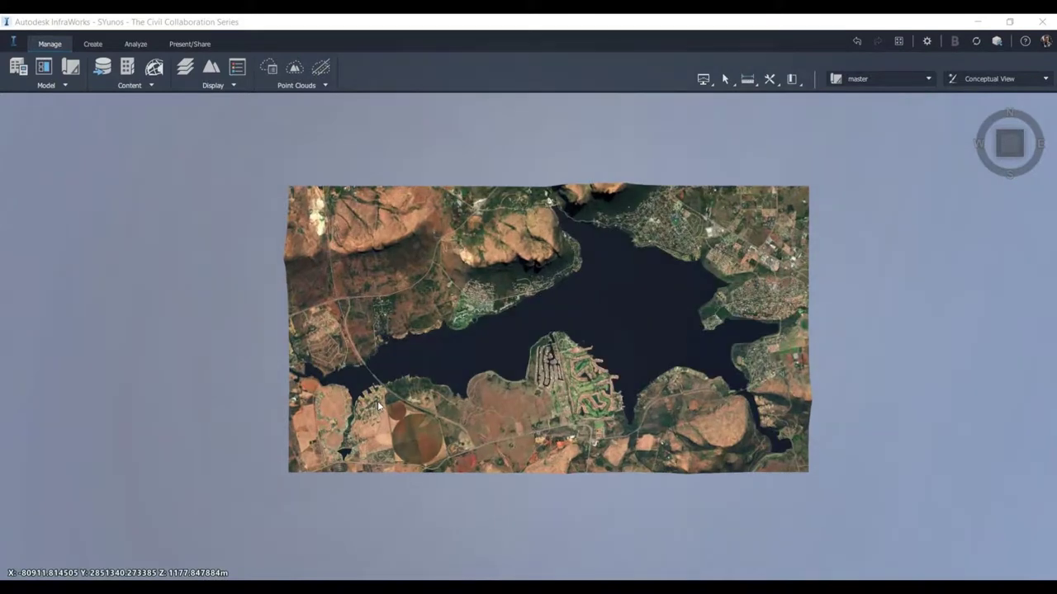
scroll(380, 406, "up", 2)
left_click_drag(377, 404, 512, 367)
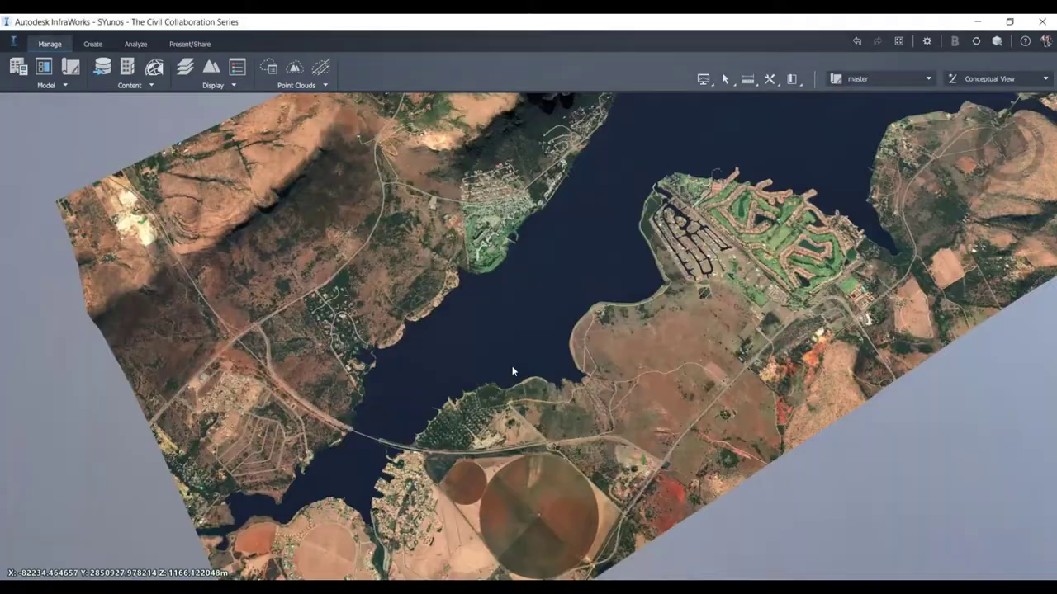
middle_click_drag(512, 366, 628, 272, "shift")
left_click(799, 83)
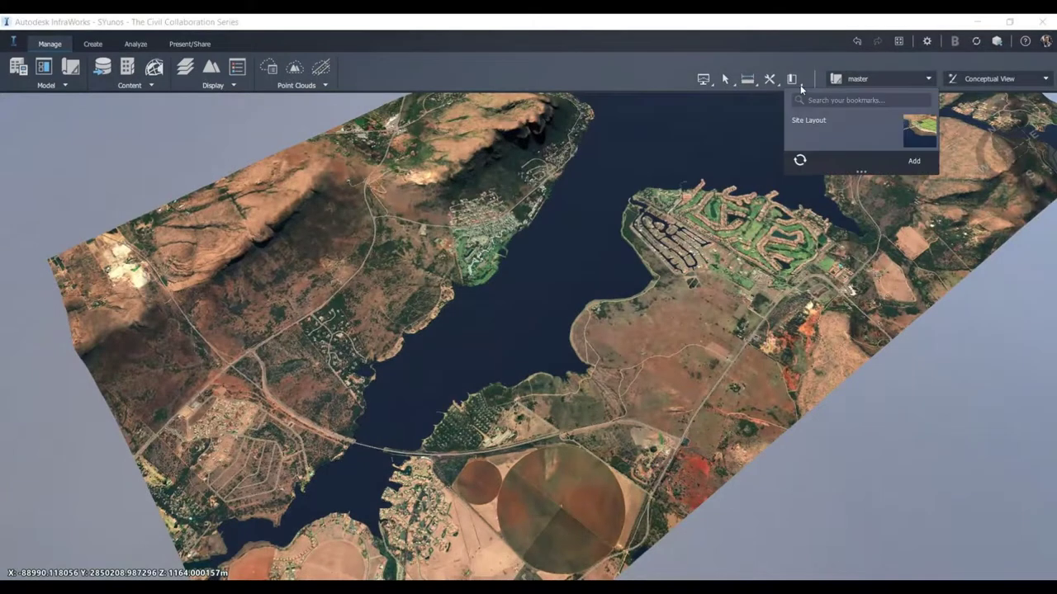
left_click(882, 139)
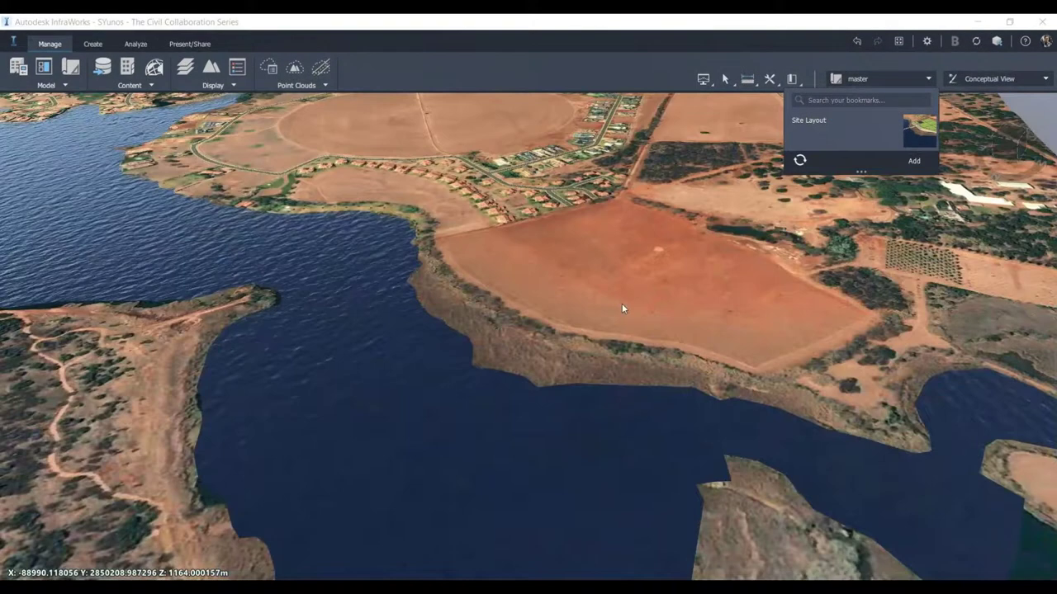
left_click_drag(621, 303, 464, 342)
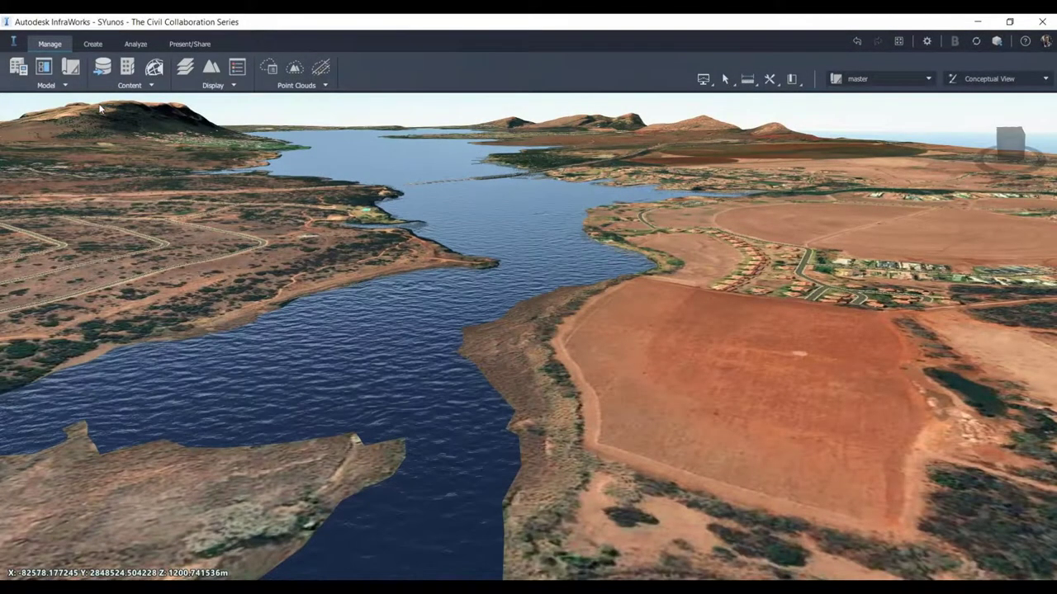
Review the model's data sources, the file formats available for import, and the details of the landuse coverage source
left_click(105, 71)
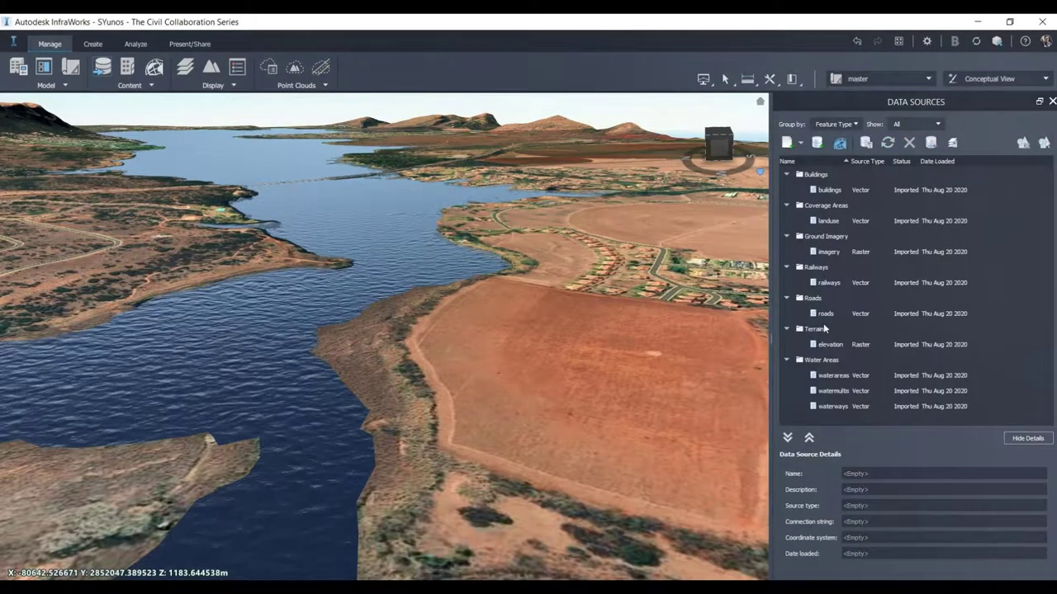
left_click(799, 144)
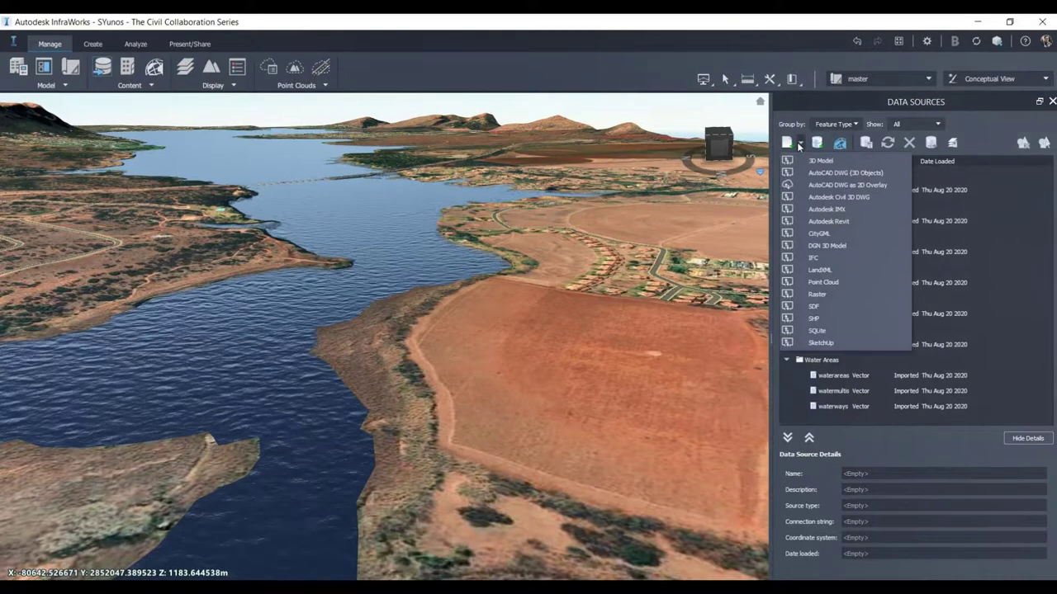
left_click(984, 207)
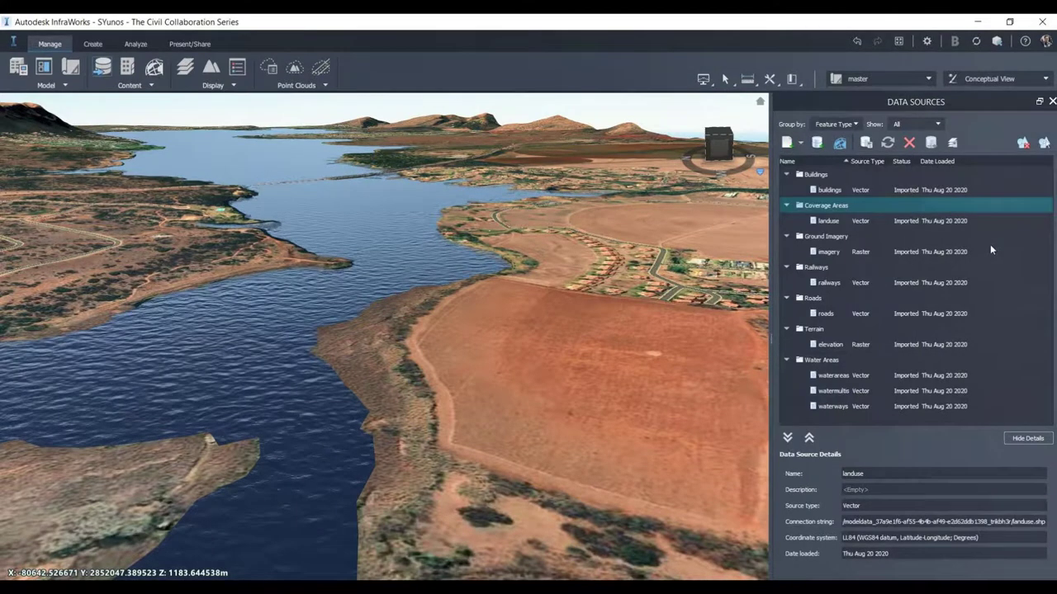
left_click(1052, 102)
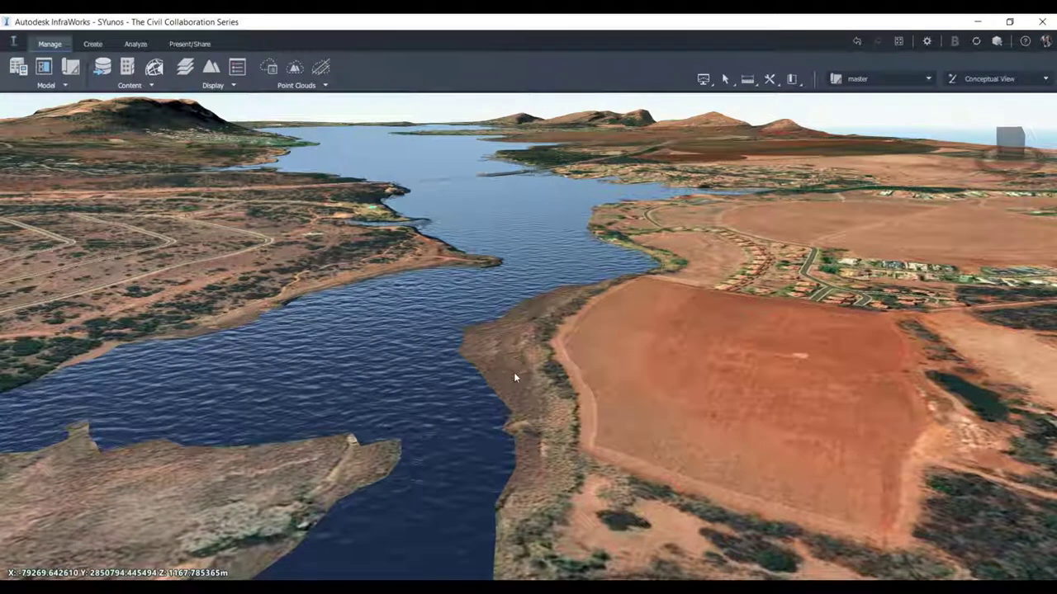
View the red field with the hills and reservoir behind it, and advance the presentation to the Conceptual Grading slide
middle_click_drag(513, 372, 470, 361)
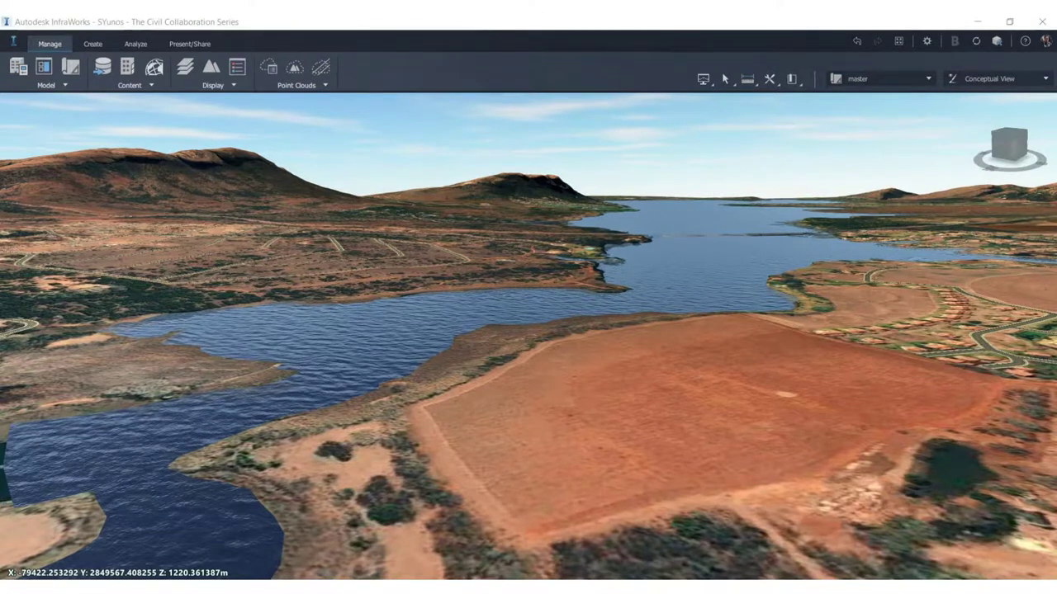
mouse_move(652, 363)
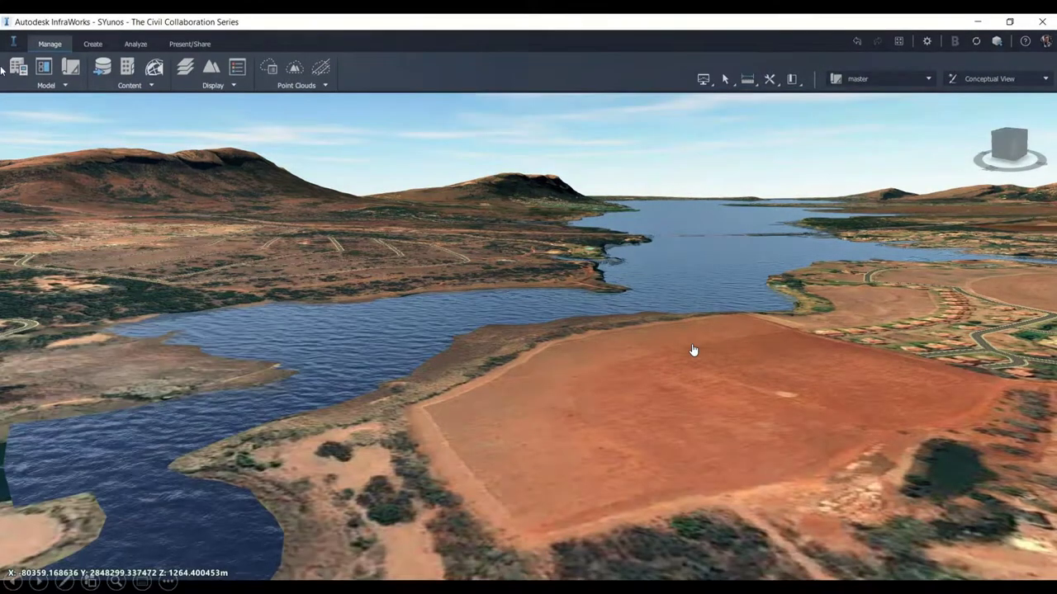
key("Right")
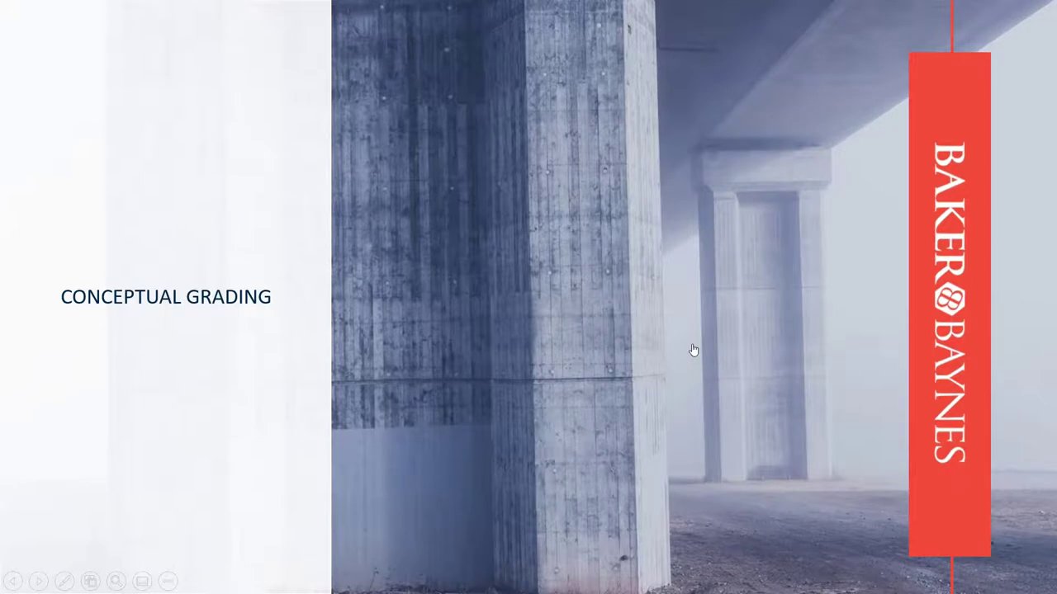
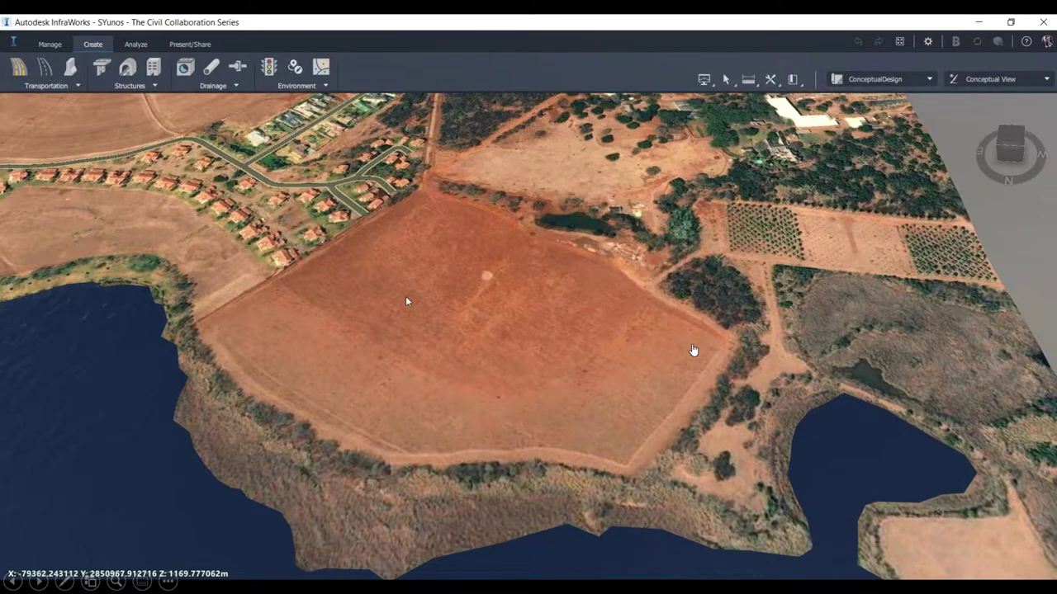
Start a new grading area over the red field with the Manicured Grass land cover style, keeping the style list clear of the field
left_click_drag(406, 296, 395, 355)
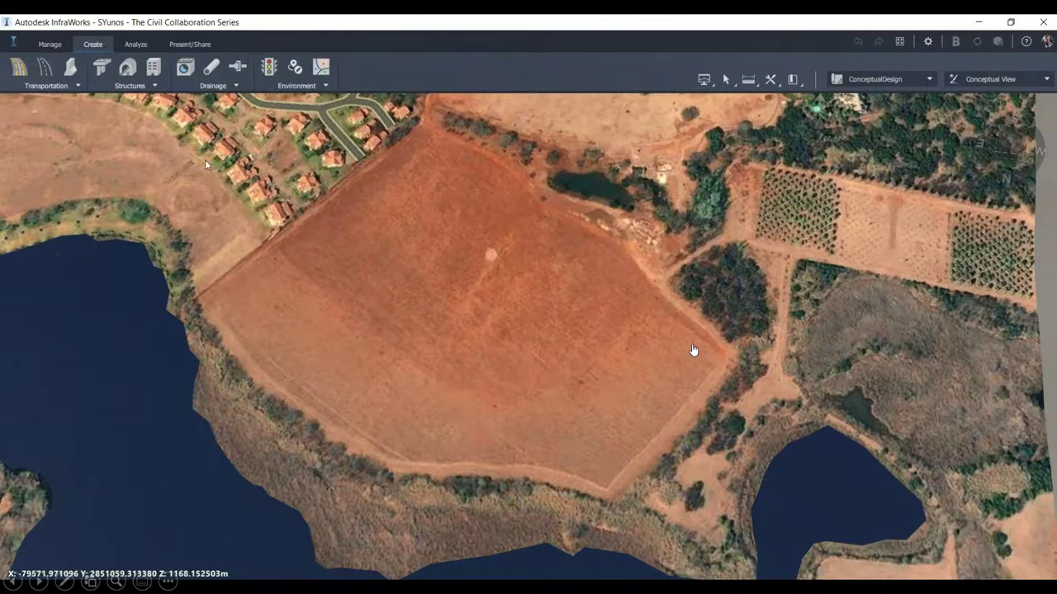
left_click(327, 87)
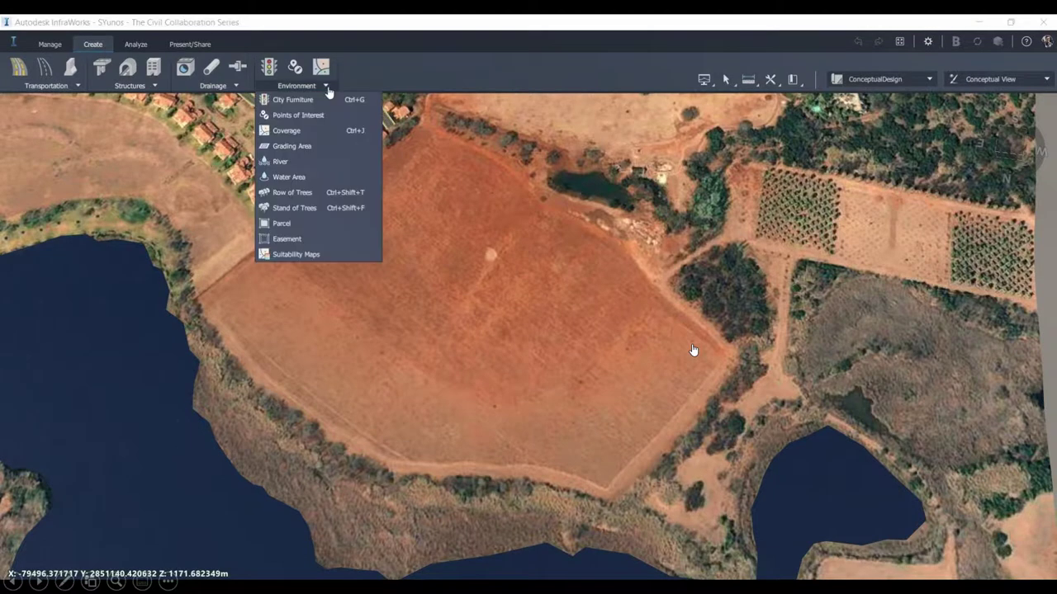
left_click(298, 151)
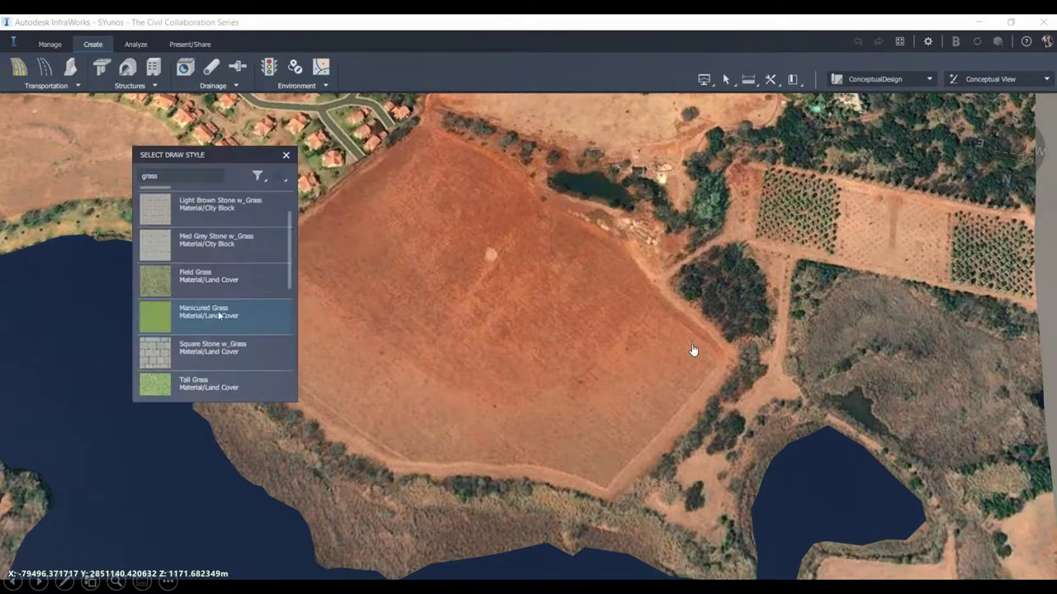
scroll(219, 314, "down", 3)
scroll(219, 314, "down", 5)
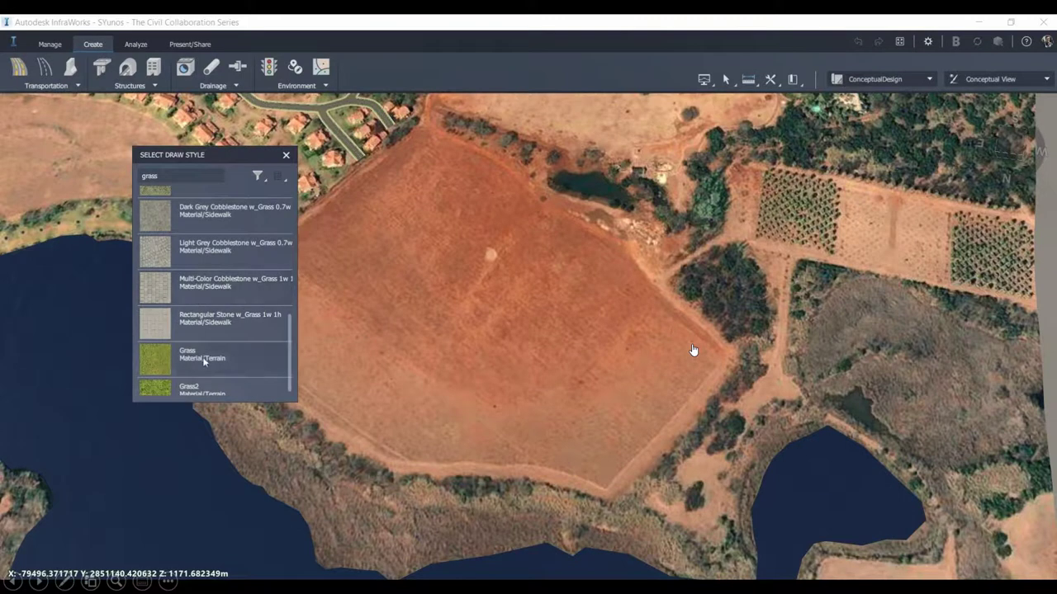
scroll(217, 259, "up", 3)
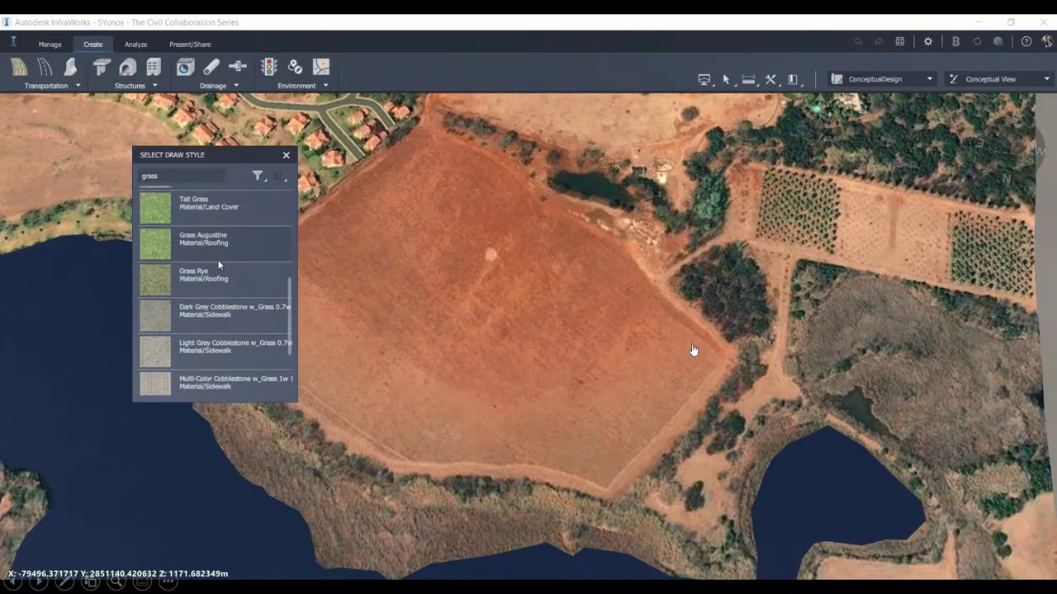
scroll(218, 264, "up", 1)
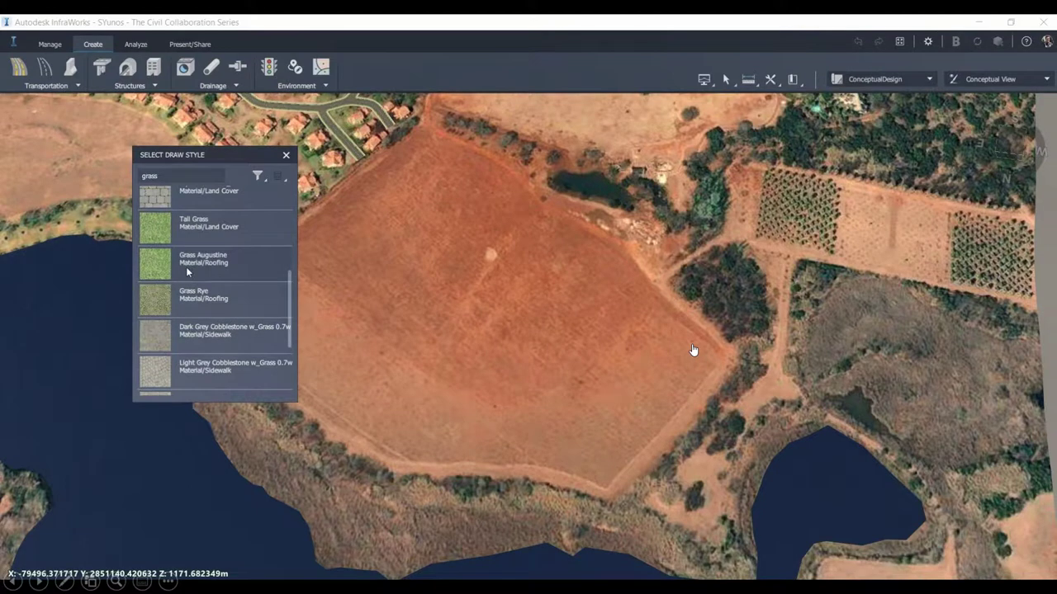
scroll(206, 241, "up", 1)
scroll(212, 242, "up", 1)
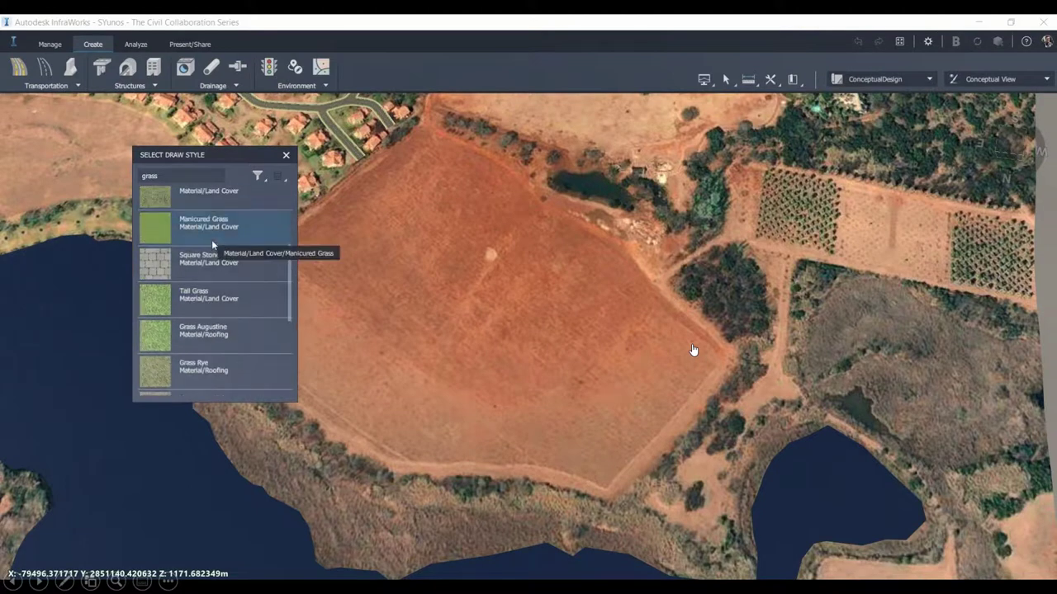
left_click(269, 233)
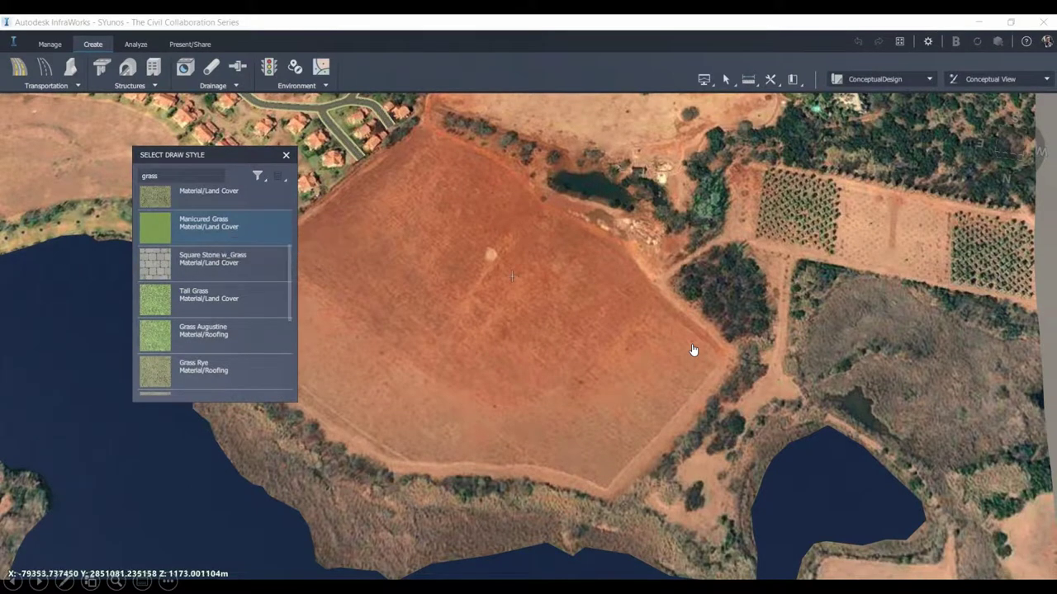
left_click_drag(174, 151, 76, 134)
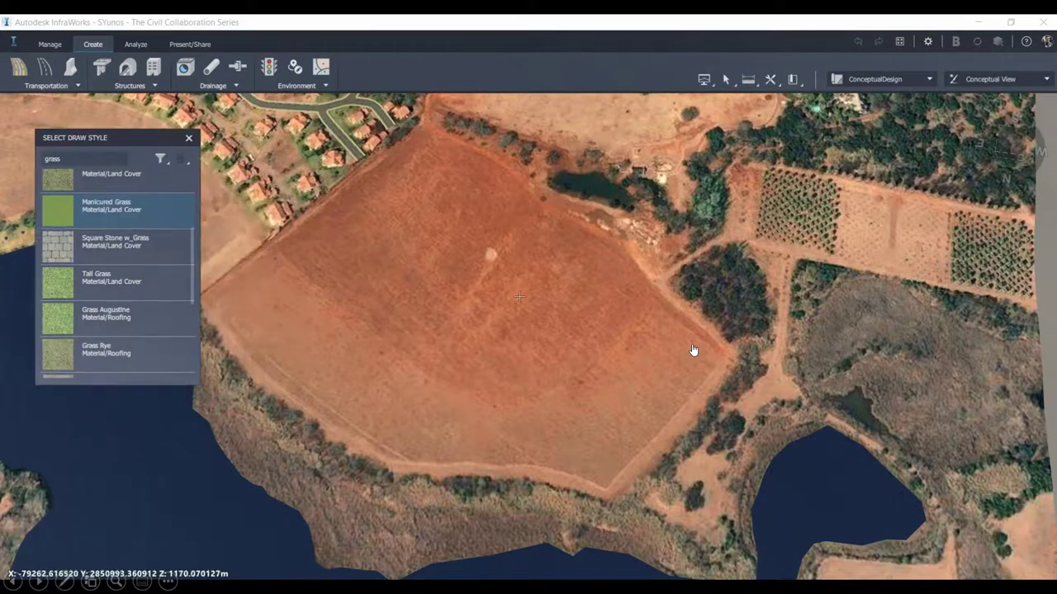
Draw a five-corner grading area of about 73,000 m² along the edges of the red field, and finish with the draw styles
scroll(693, 350, "down", 1)
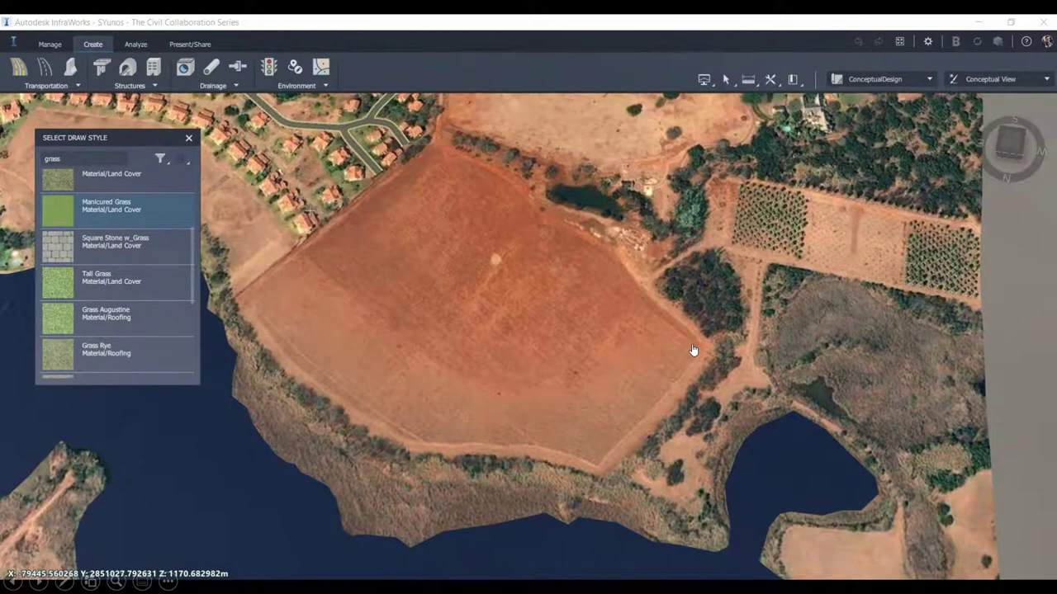
scroll(693, 350, "up", 1)
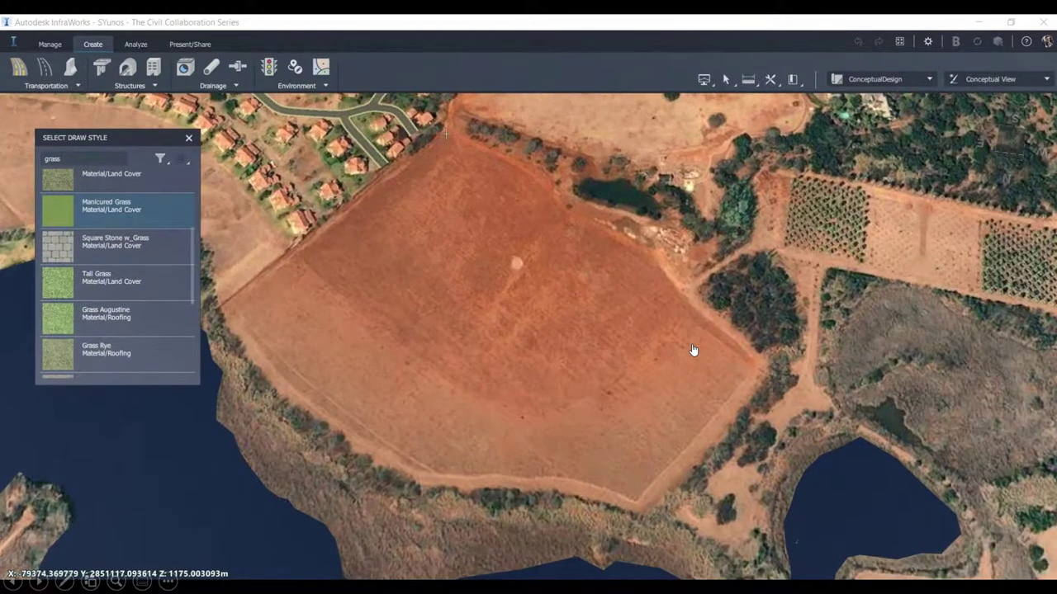
left_click(446, 132)
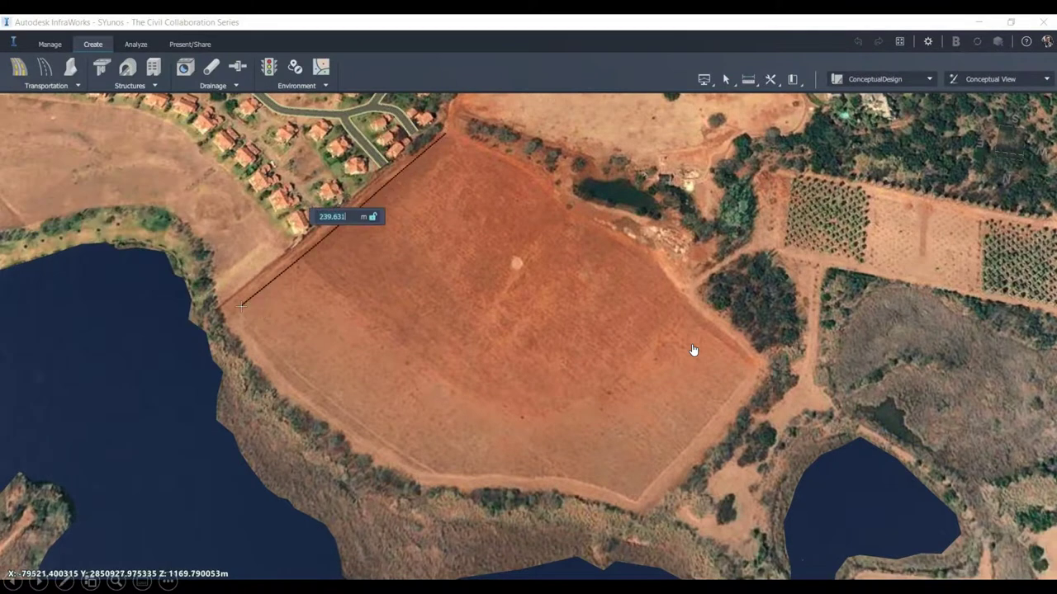
left_click(242, 307)
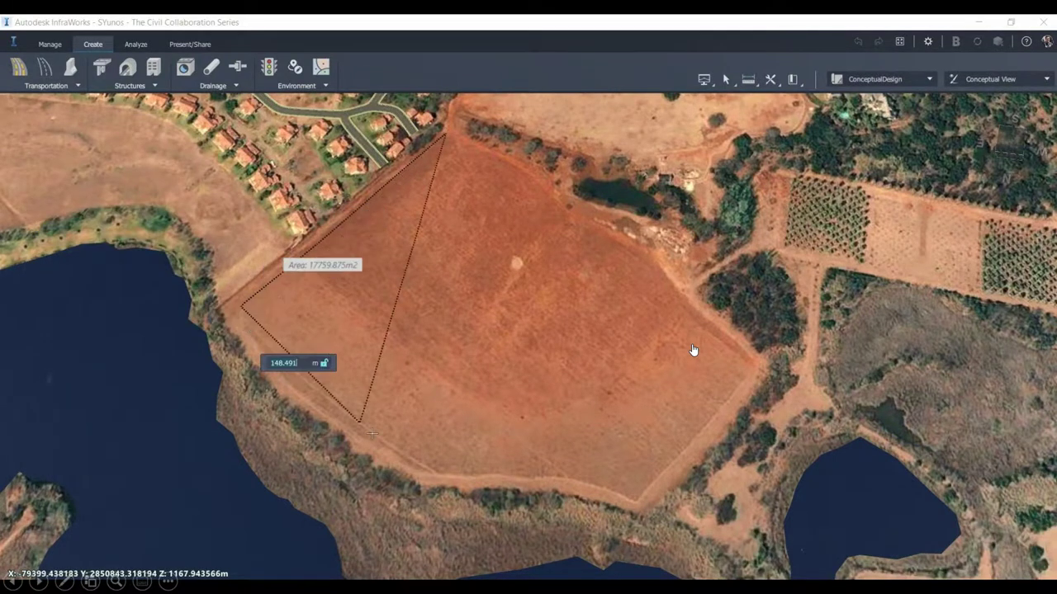
left_click(426, 463)
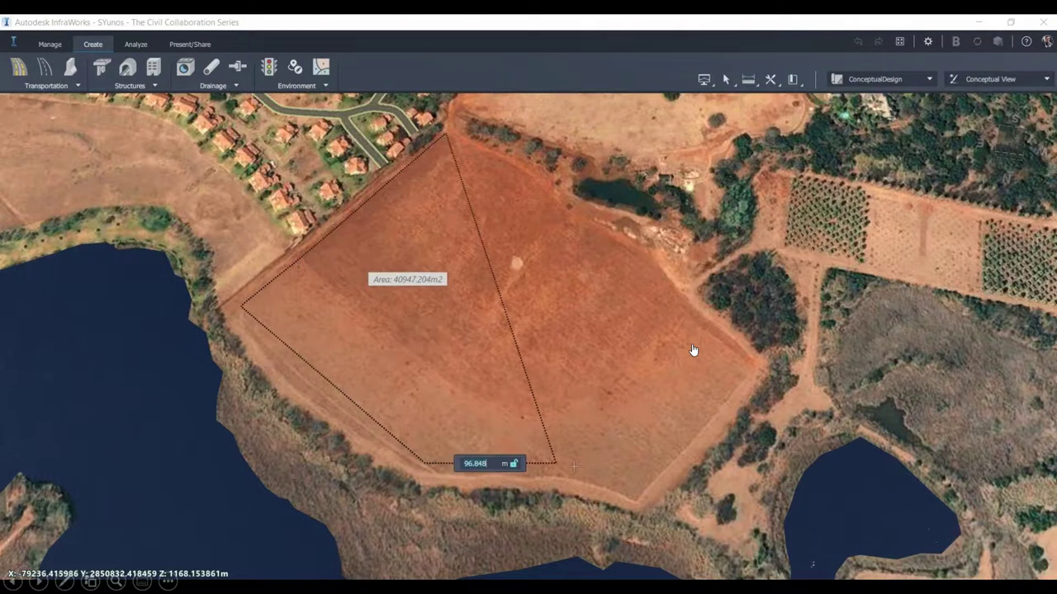
left_click(634, 473)
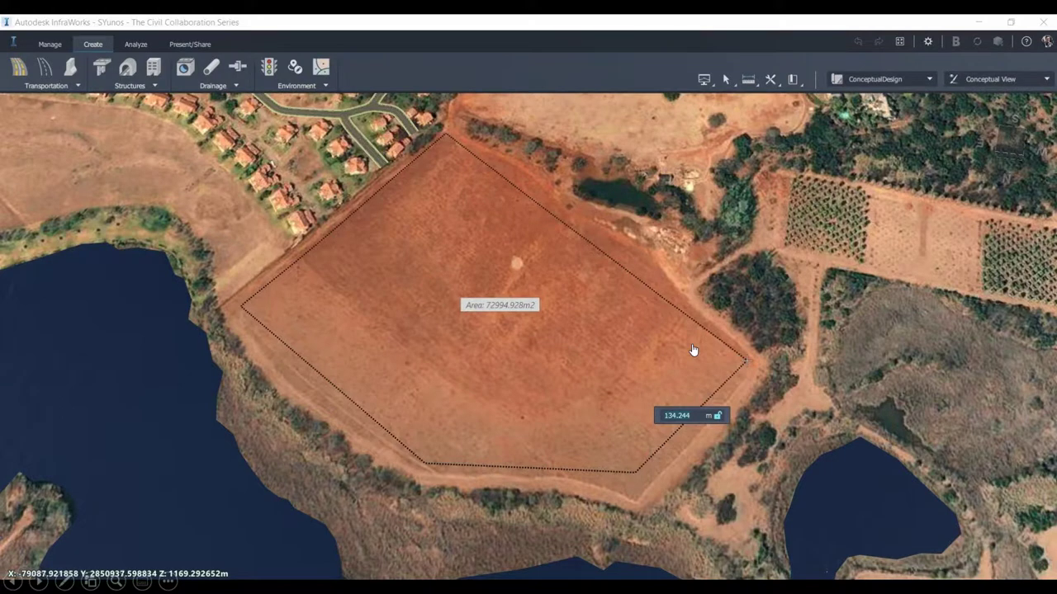
double_click(747, 360)
key("Return")
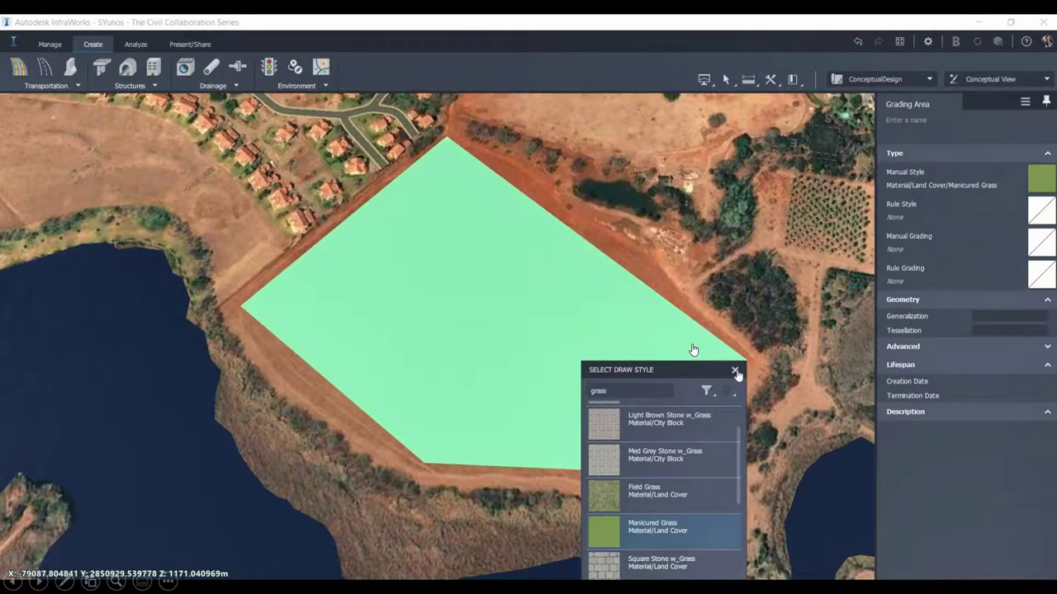
left_click(734, 372)
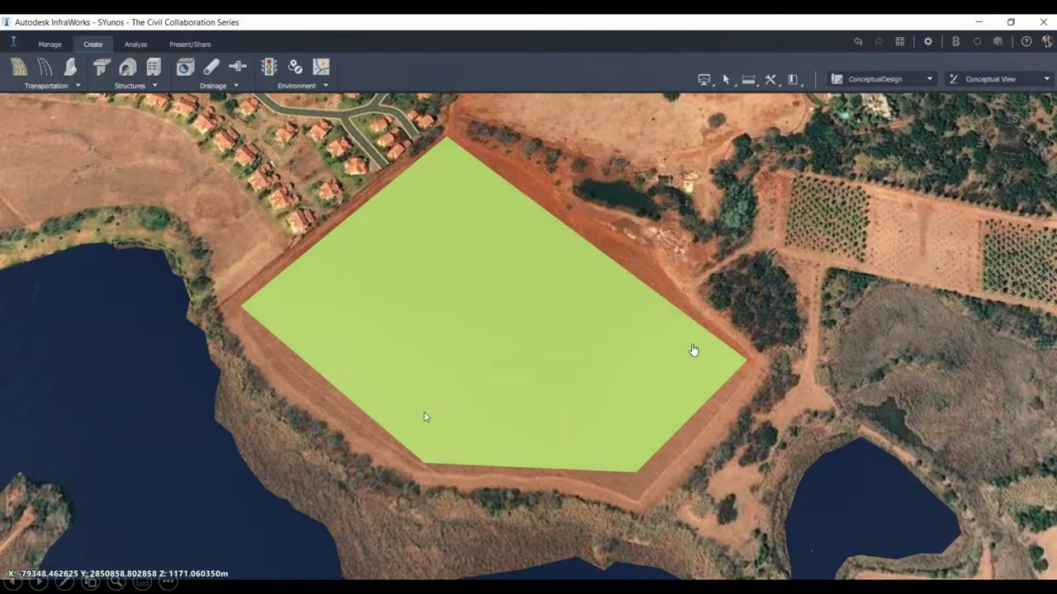
Examine the grass texture of the grading area up close, and return to a view of the whole field
scroll(425, 417, "up", 10)
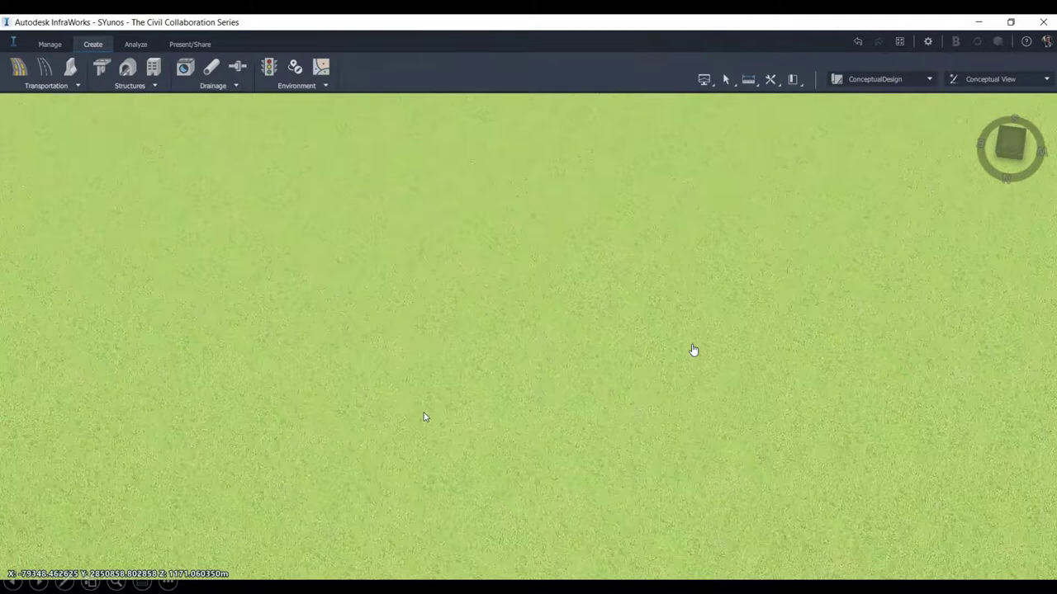
scroll(425, 417, "up", 3)
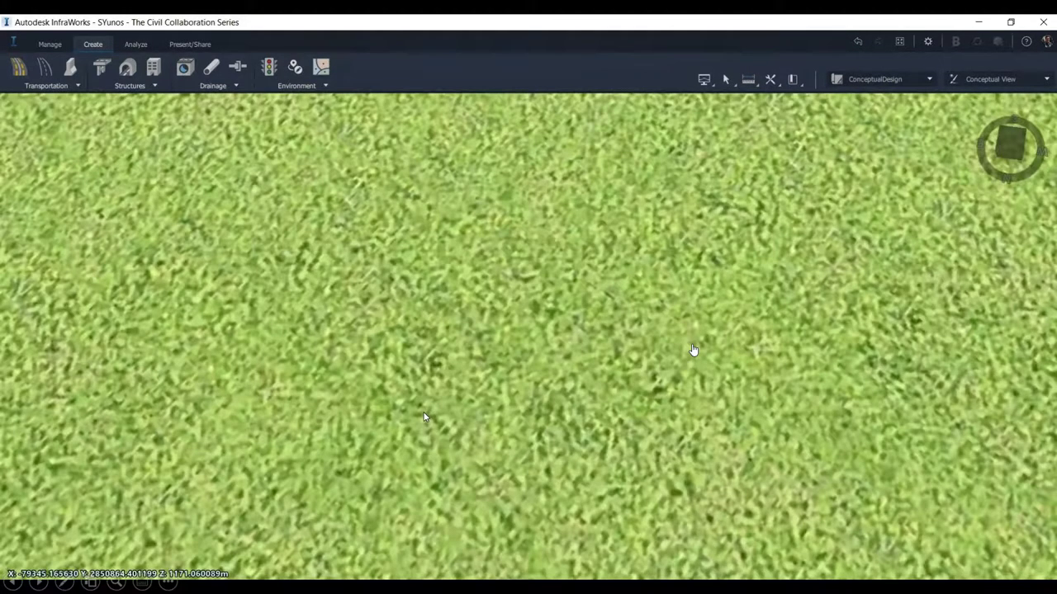
left_click(426, 387)
scroll(425, 388, "down", 3)
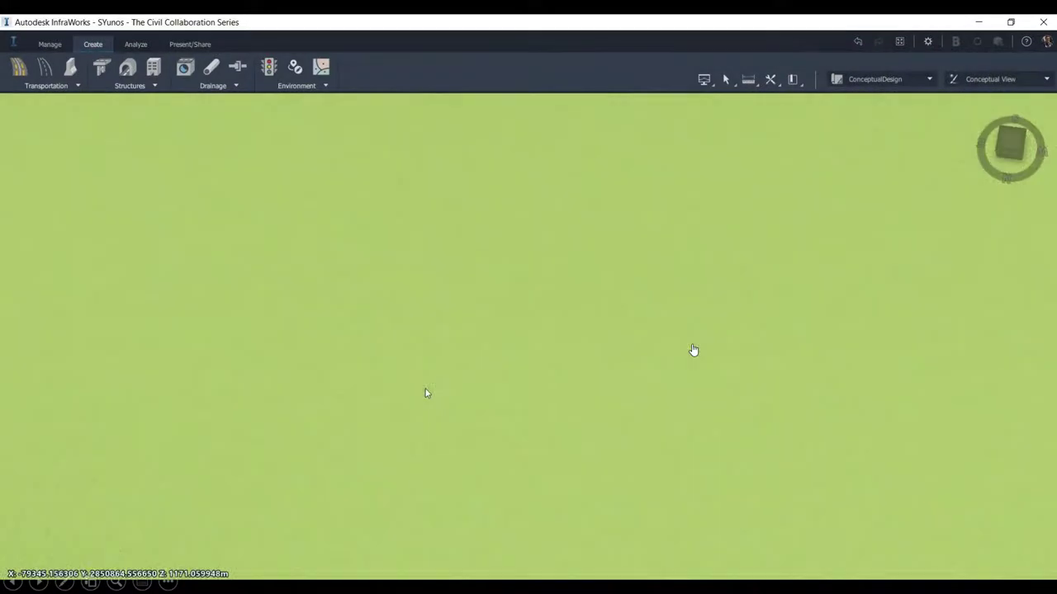
scroll(426, 393, "down", 5)
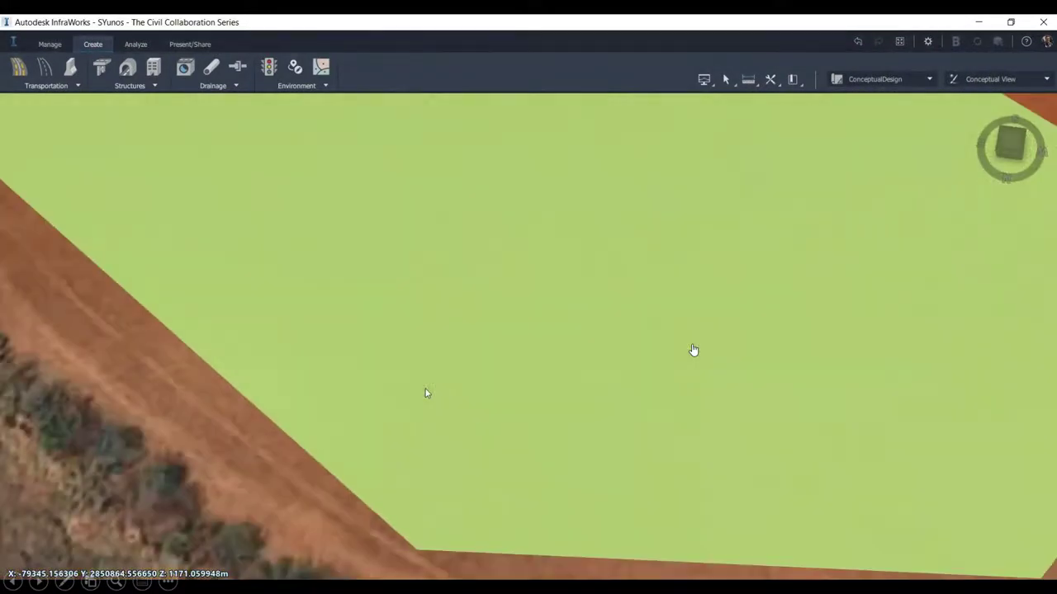
scroll(426, 393, "down", 4)
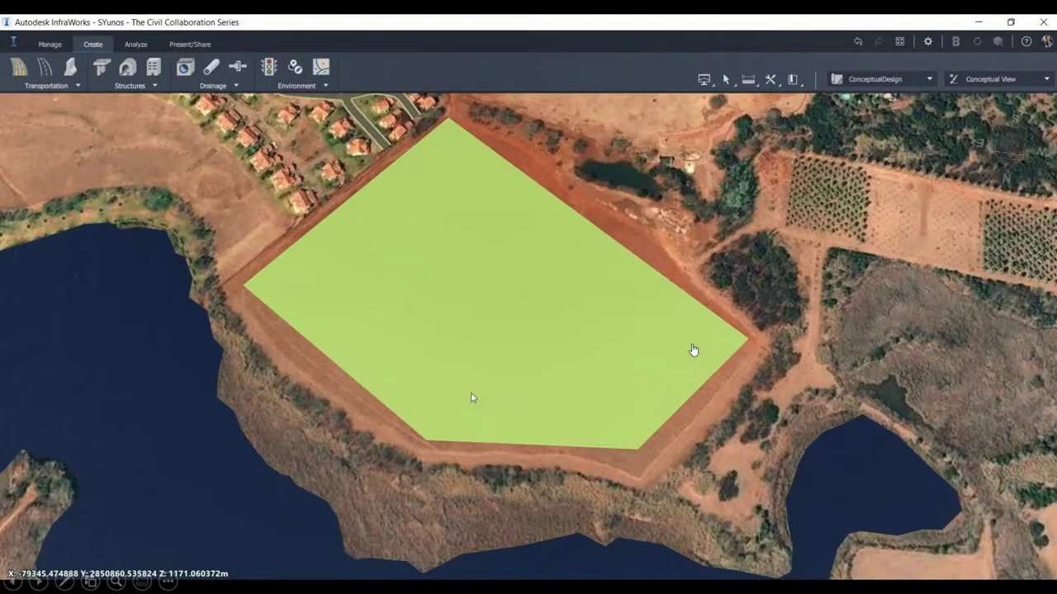
Apply the Rockfill 2_1 manual grading style to the grass grading area
left_click_drag(472, 393, 502, 356)
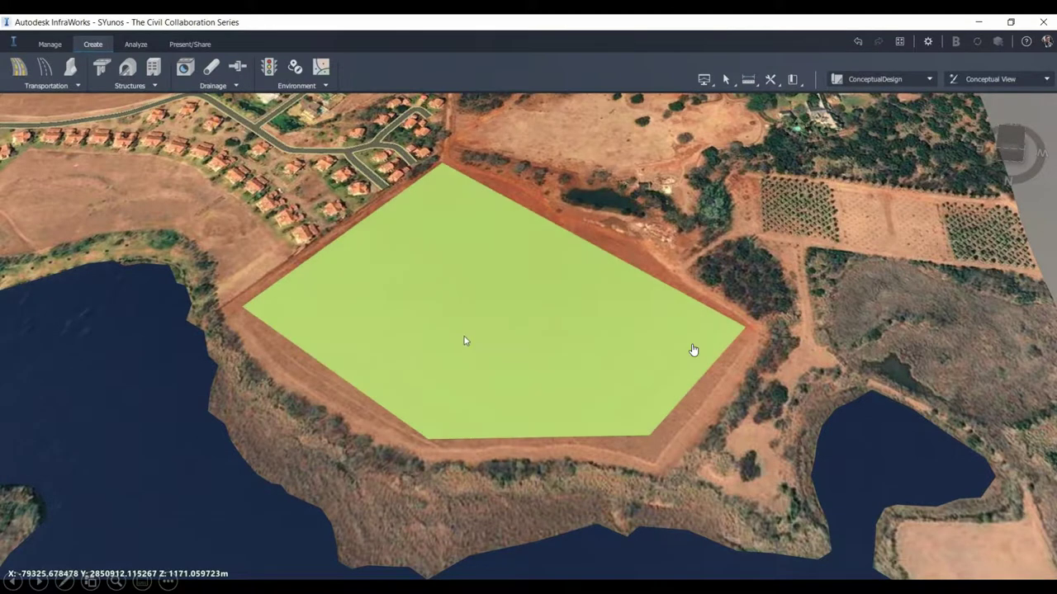
left_click(495, 335)
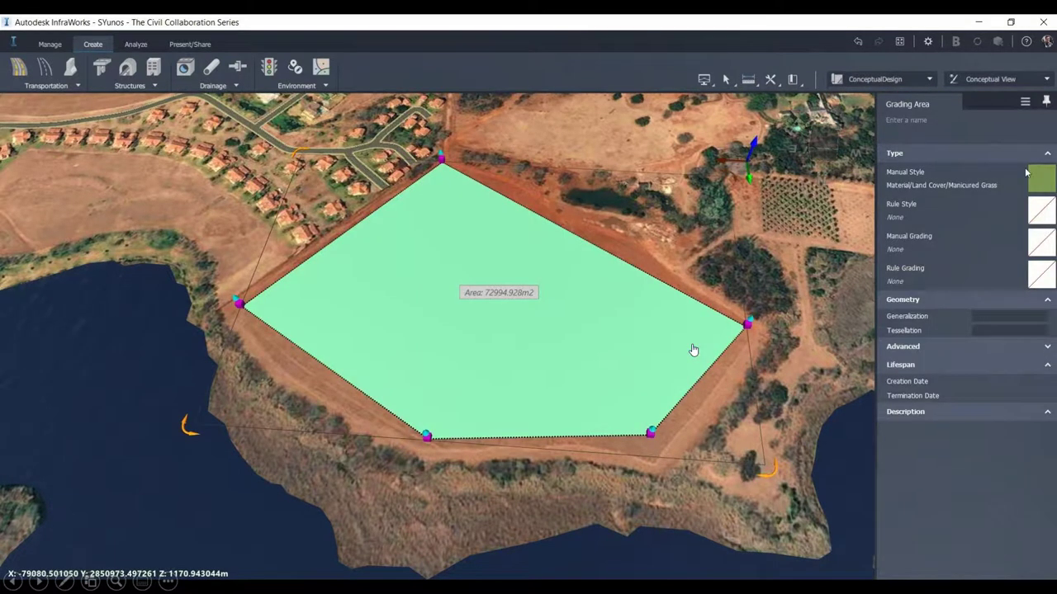
left_click(1033, 239)
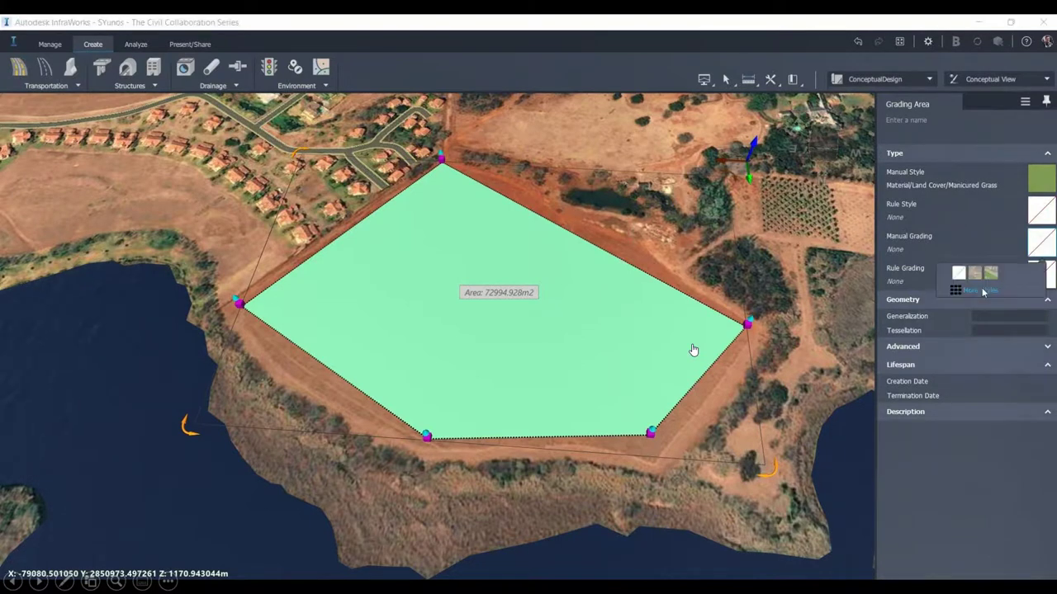
left_click(980, 291)
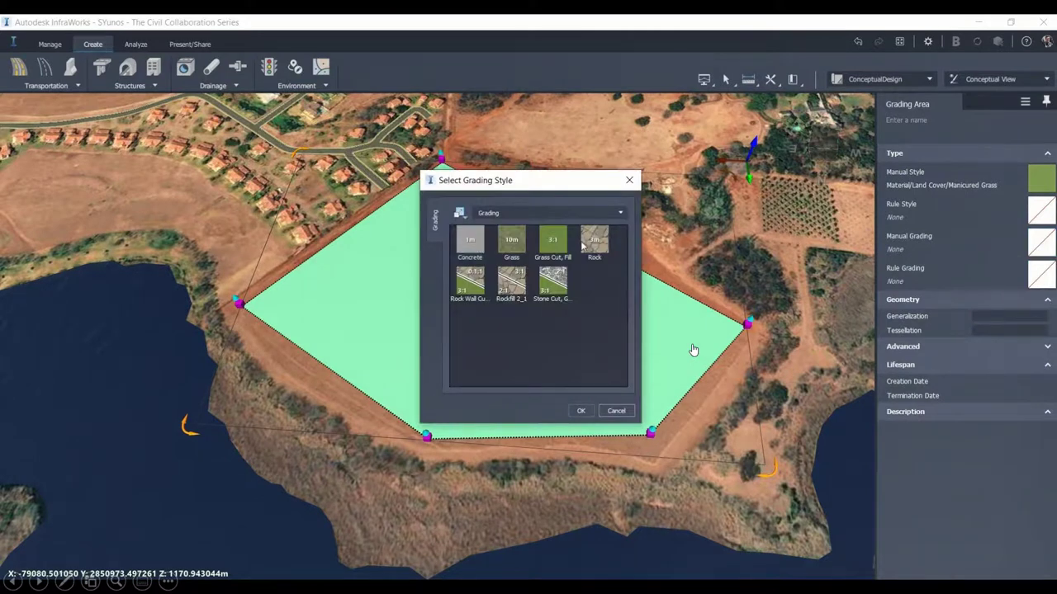
left_click(519, 289)
left_click(578, 410)
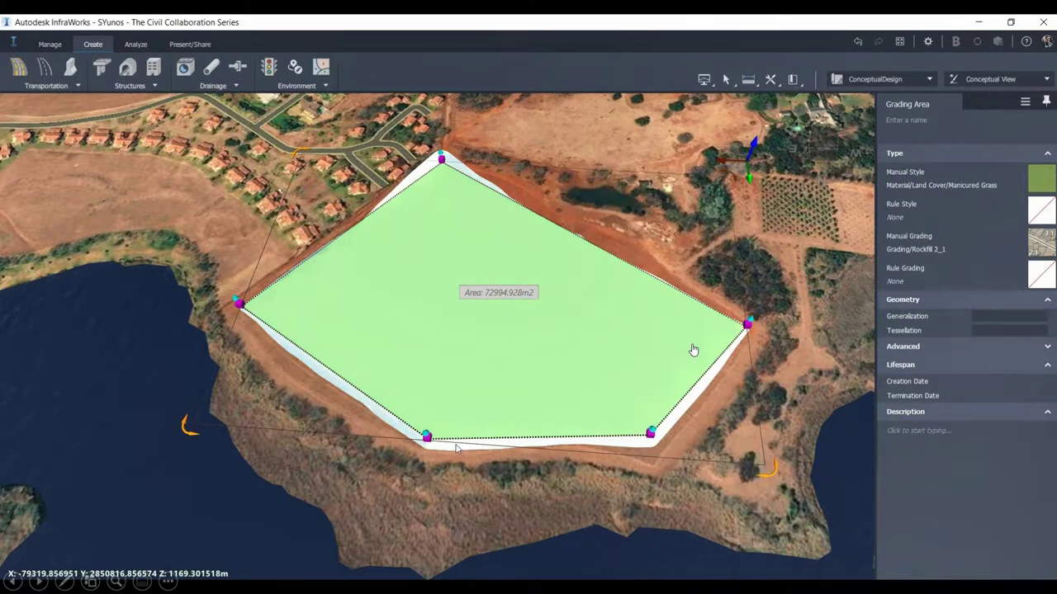
Examine the rockfill stone texture on the grading area's side slopes up close
key("Escape")
scroll(693, 350, "up", 5)
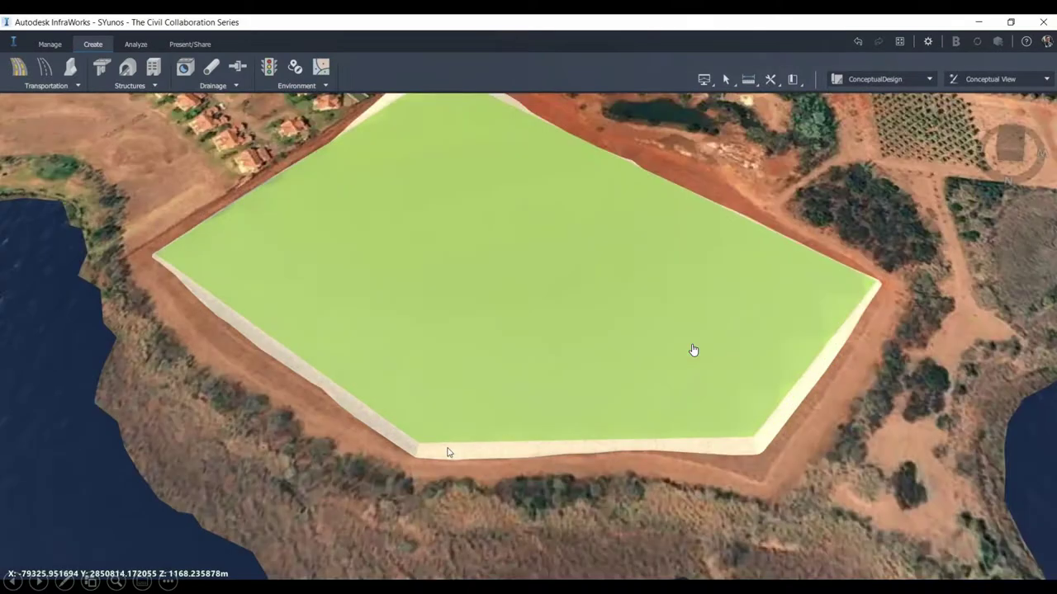
scroll(692, 350, "up", 2)
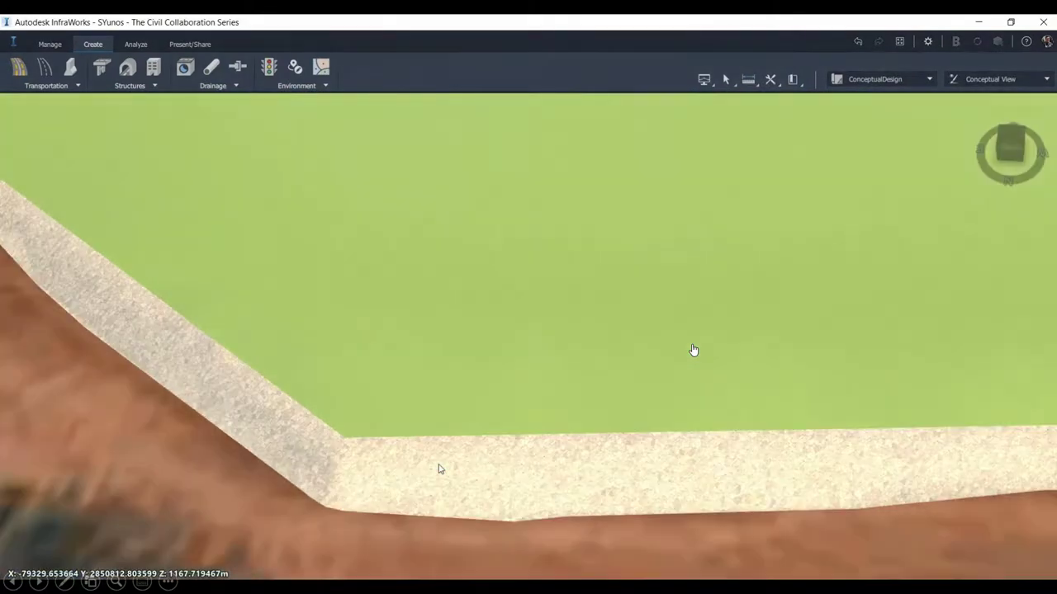
scroll(692, 350, "up", 2)
scroll(692, 350, "up", 2)
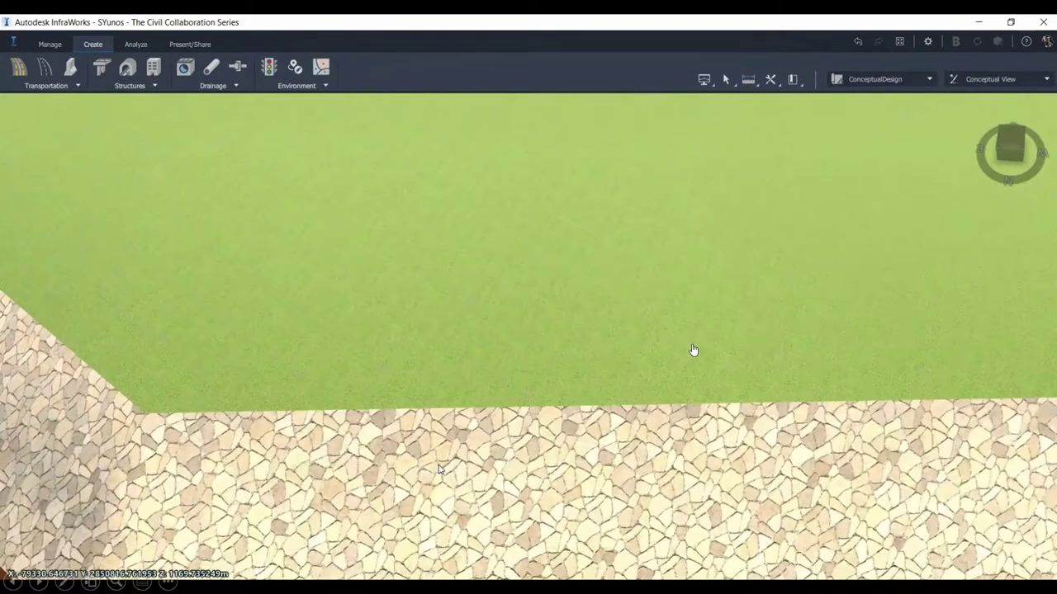
scroll(693, 350, "up", 2)
left_click_drag(439, 465, 372, 374)
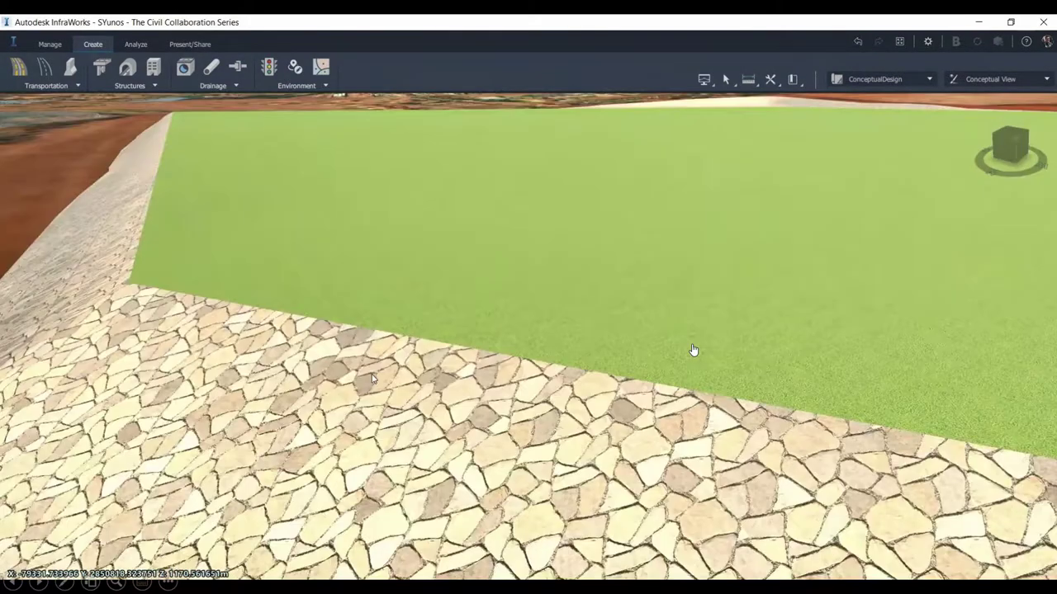
middle_click_drag(371, 378, 366, 468, "shift")
scroll(692, 350, "up", 2)
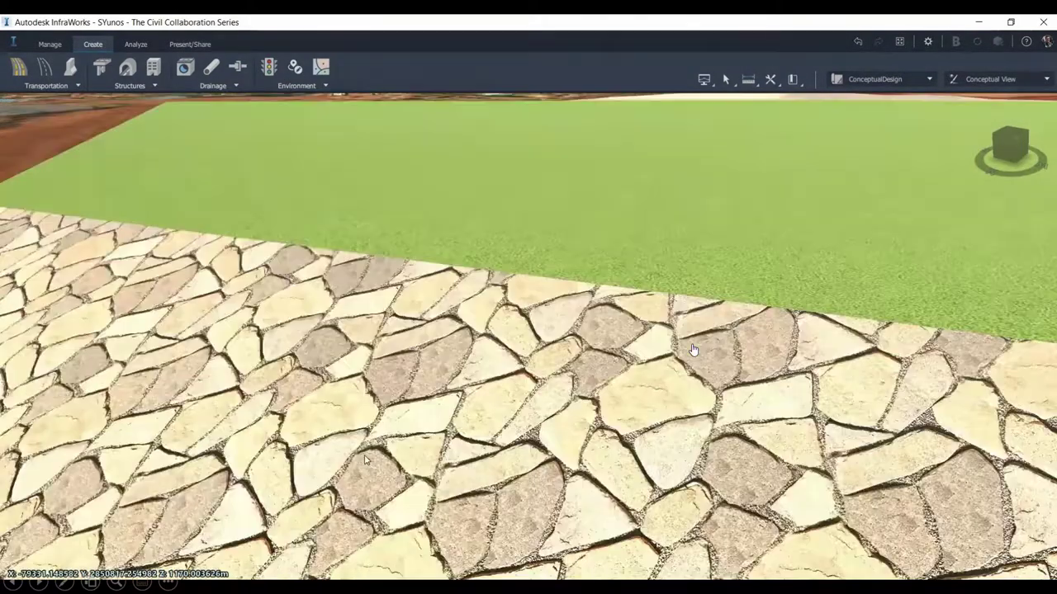
scroll(693, 350, "up", 2)
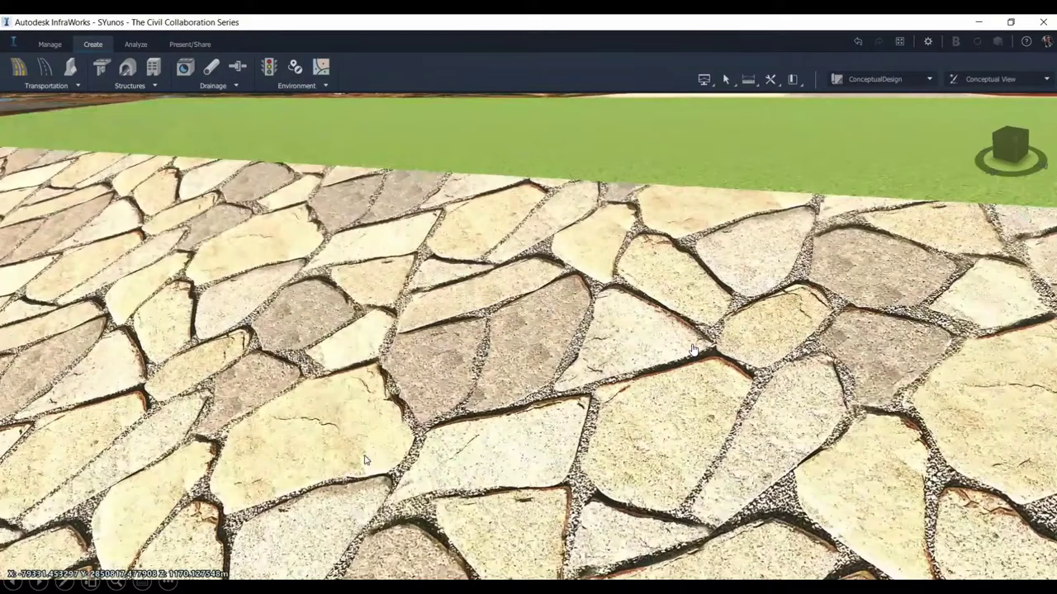
scroll(693, 350, "up", 2)
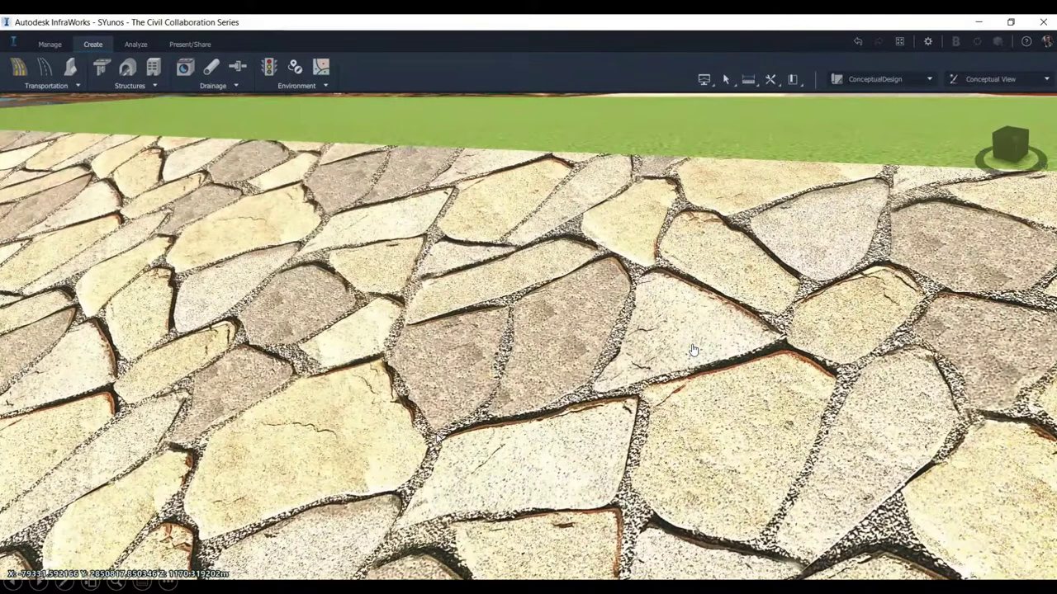
scroll(693, 350, "down", 3)
scroll(692, 350, "down", 3)
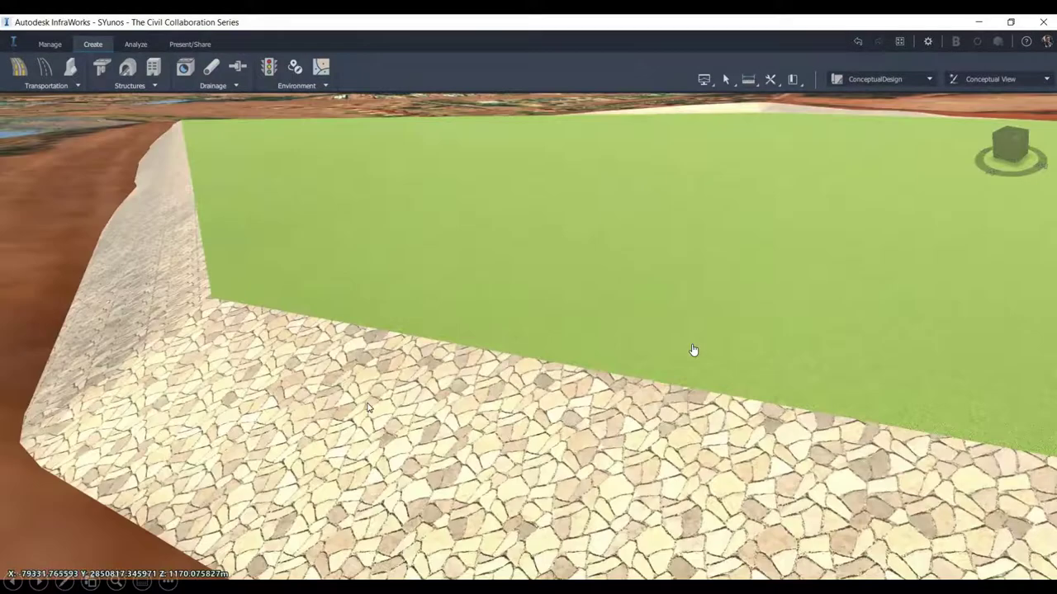
scroll(692, 350, "up", 4)
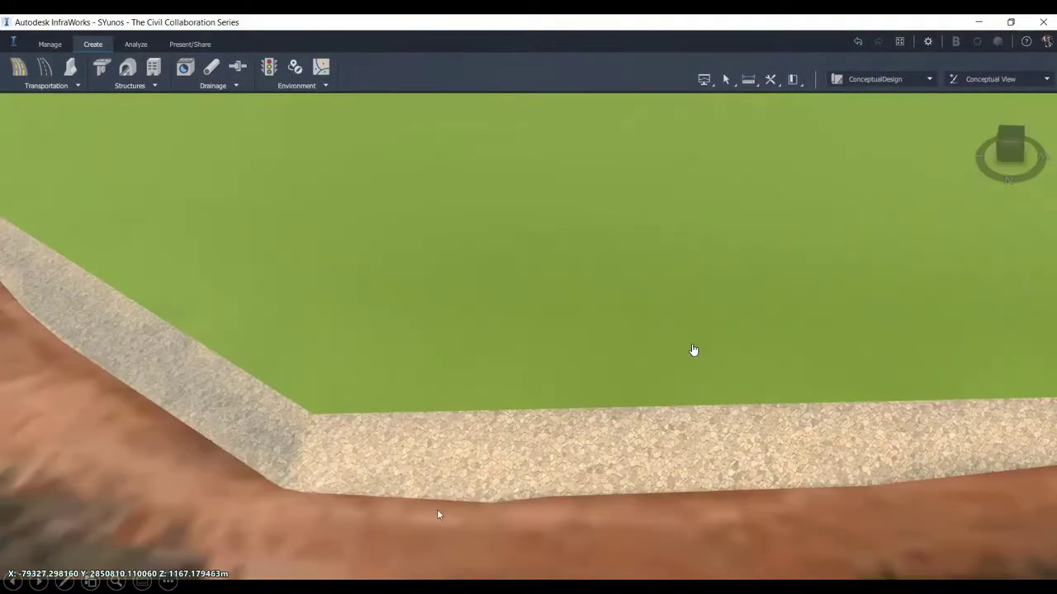
Set the elevation of the grading area's waterside corner between the 211 m and 169 m edges to 1180 m
left_click(693, 350)
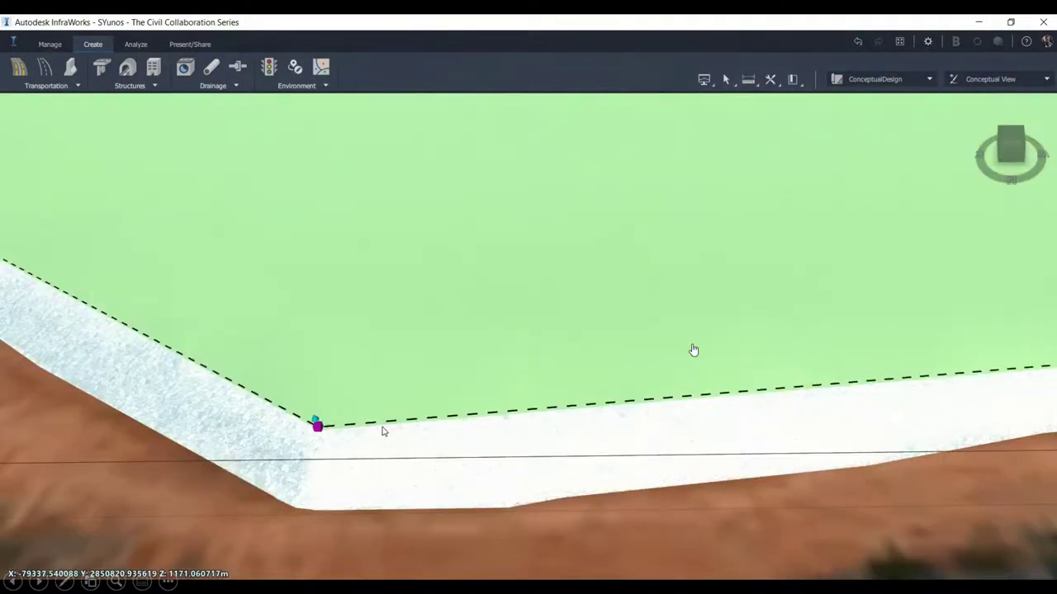
left_click(318, 425)
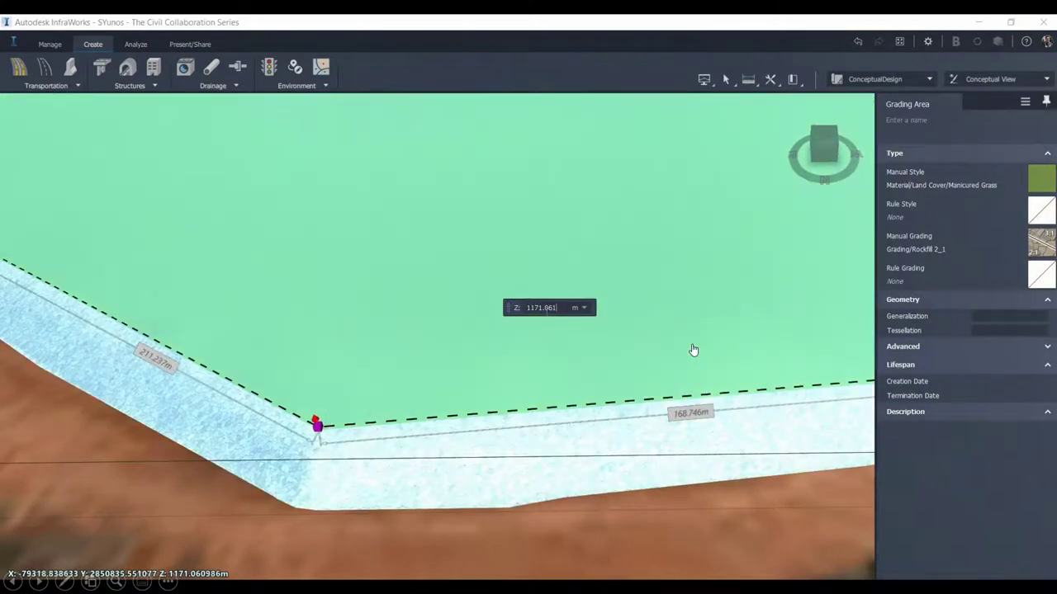
type("118")
key("BackSpace")
key("BackSpace")
key("BackSpace")
key("BackSpace")
key("BackSpace")
key("BackSpace")
key("BackSpace")
key("BackSpace")
key("BackSpace")
key("BackSpace")
key("BackSpace")
type("180")
key("Return")
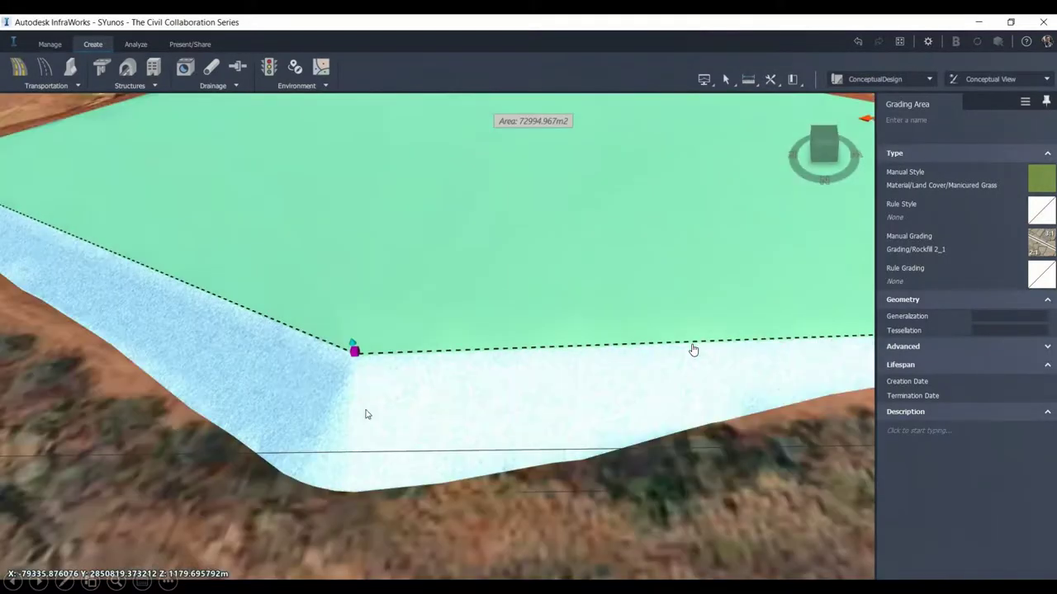
Set the elevation of the adjacent waterside corner, between the 169 m and 134 m edges, to 1180 m
scroll(362, 438, "down", 2)
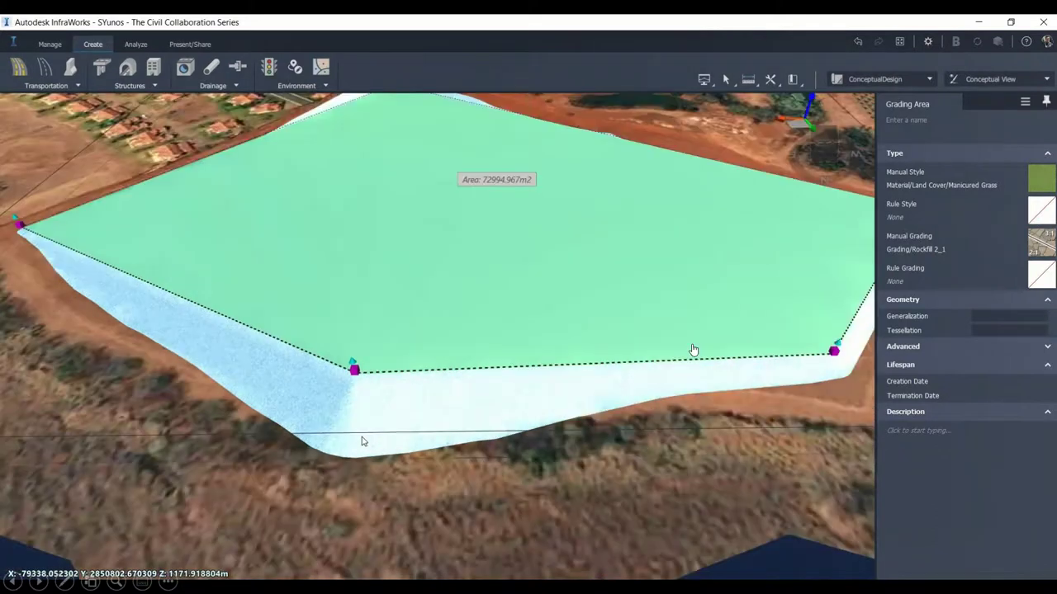
scroll(362, 437, "down", 2)
left_click_drag(450, 470, 373, 518)
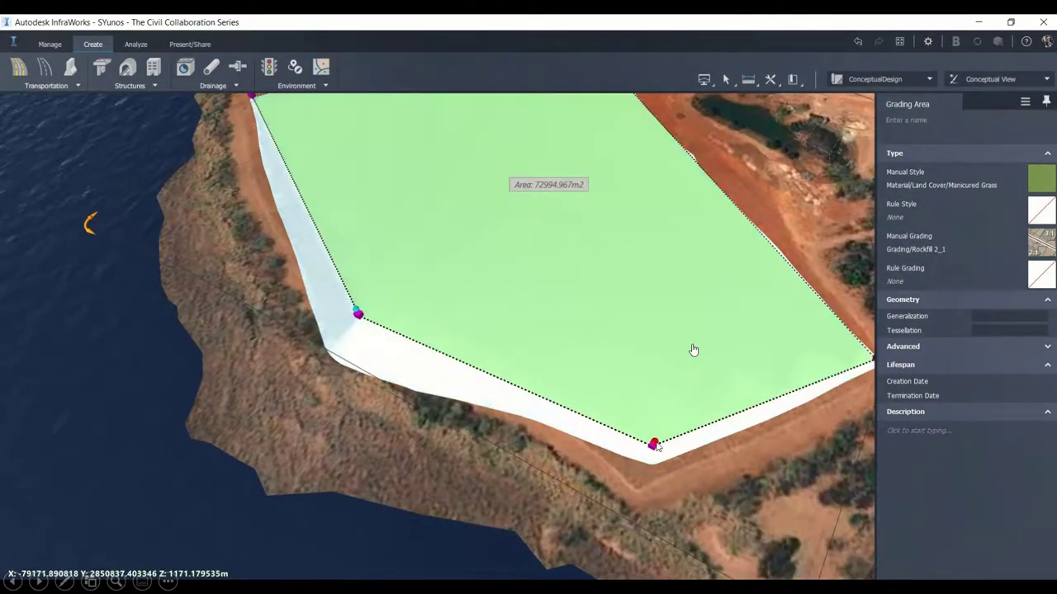
left_click(653, 444)
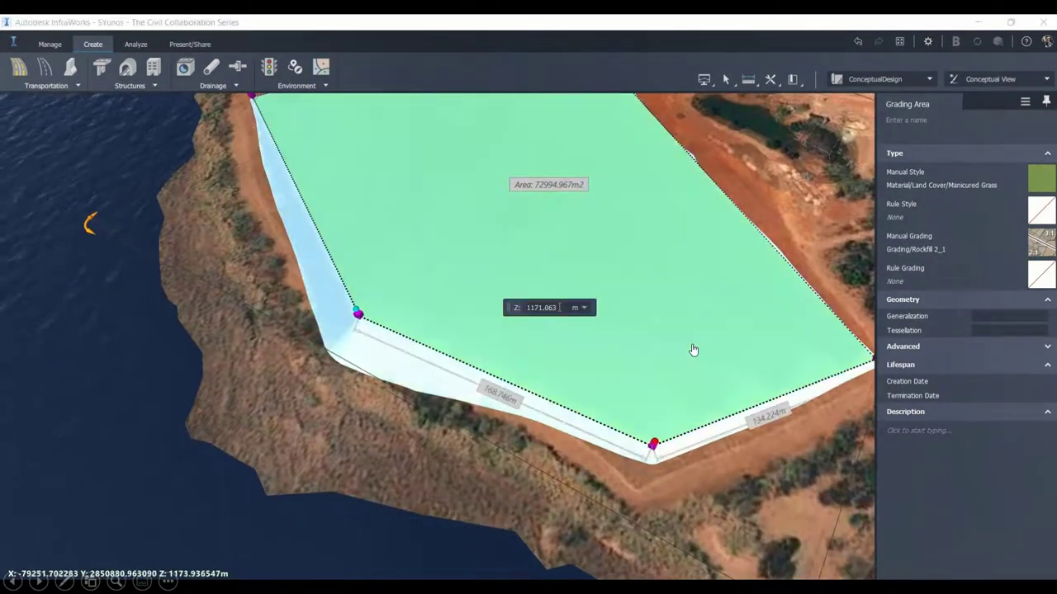
type("11")
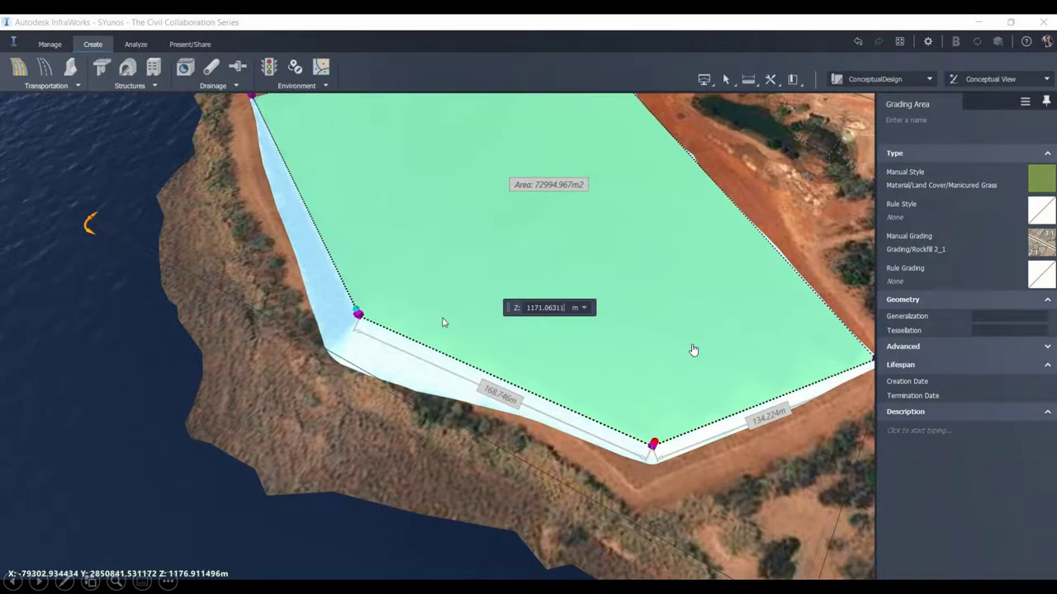
key("BackSpace")
key("BackSpace")
key("BackSpace")
key("BackSpace")
key("BackSpace")
key("BackSpace")
key("BackSpace")
key("BackSpace")
key("BackSpace")
type("180")
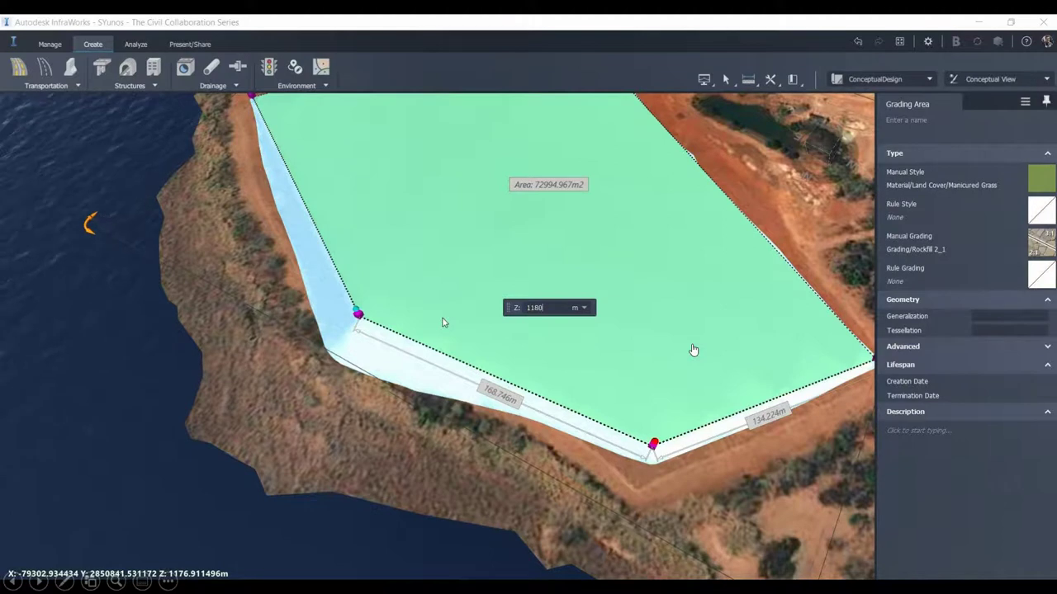
key("Return")
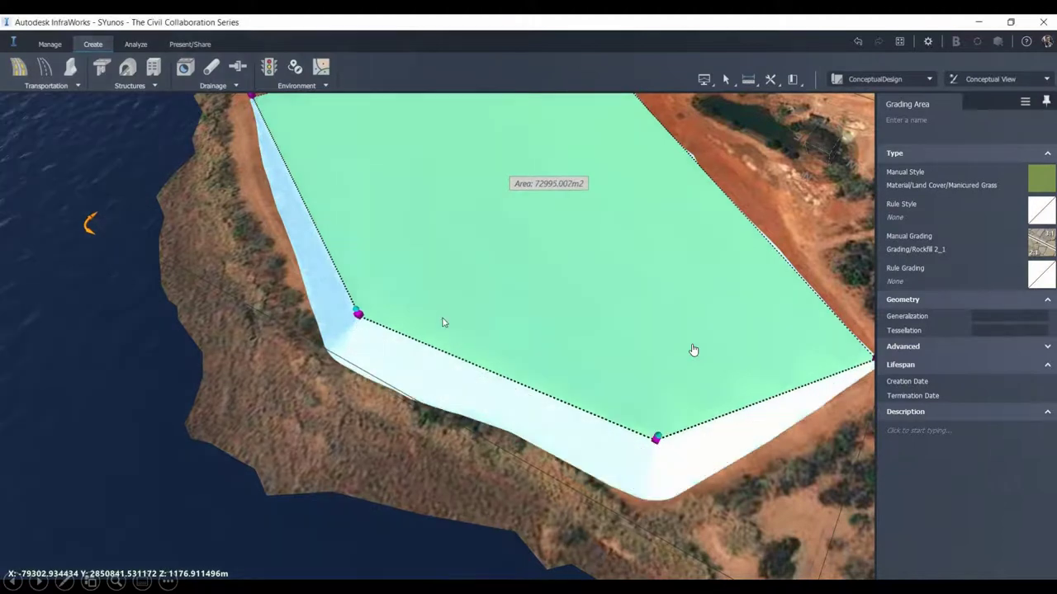
Set the elevation of the grading area's corner between the 134 m and 338 m edges to 1180 m
middle_click_drag(471, 377, 745, 538)
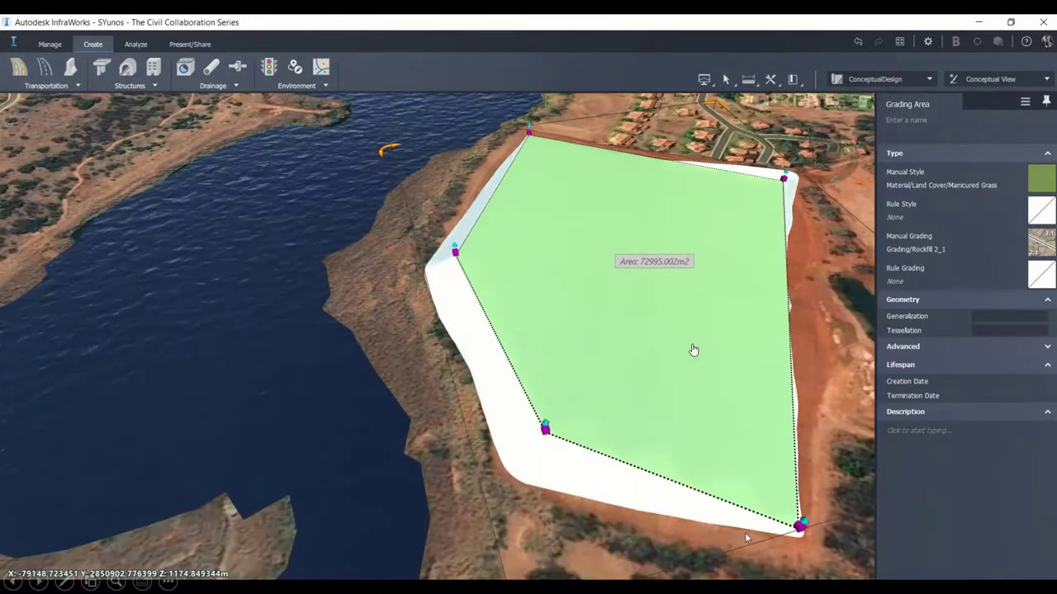
left_click(800, 525)
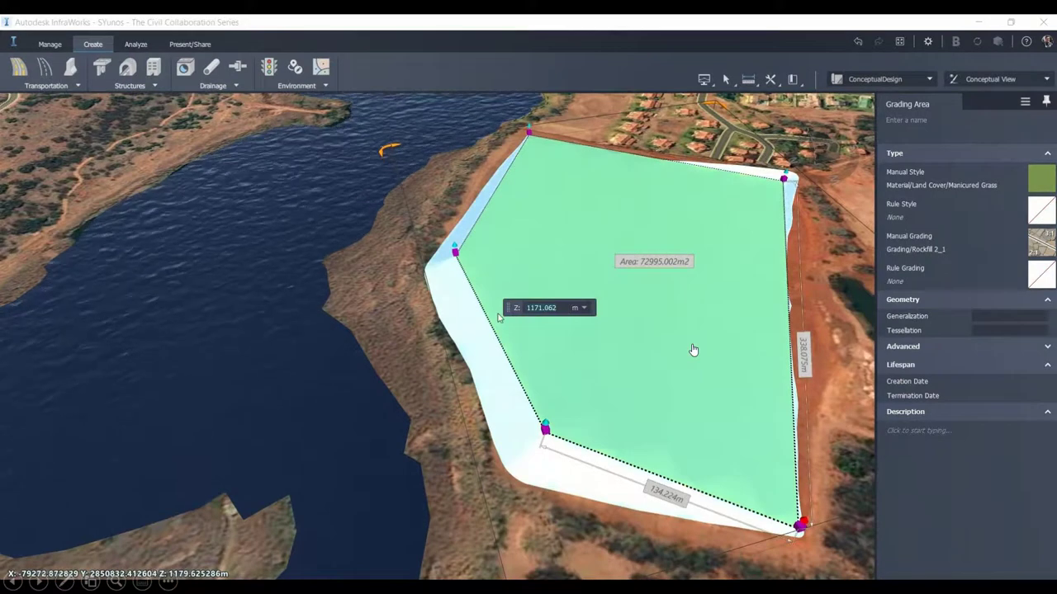
type("1180")
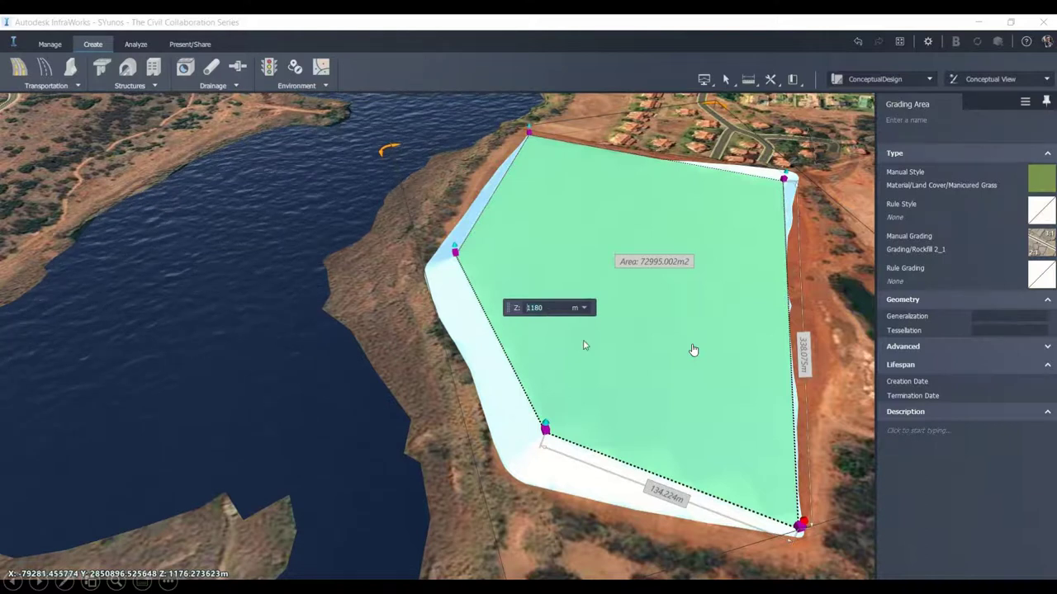
key("Return")
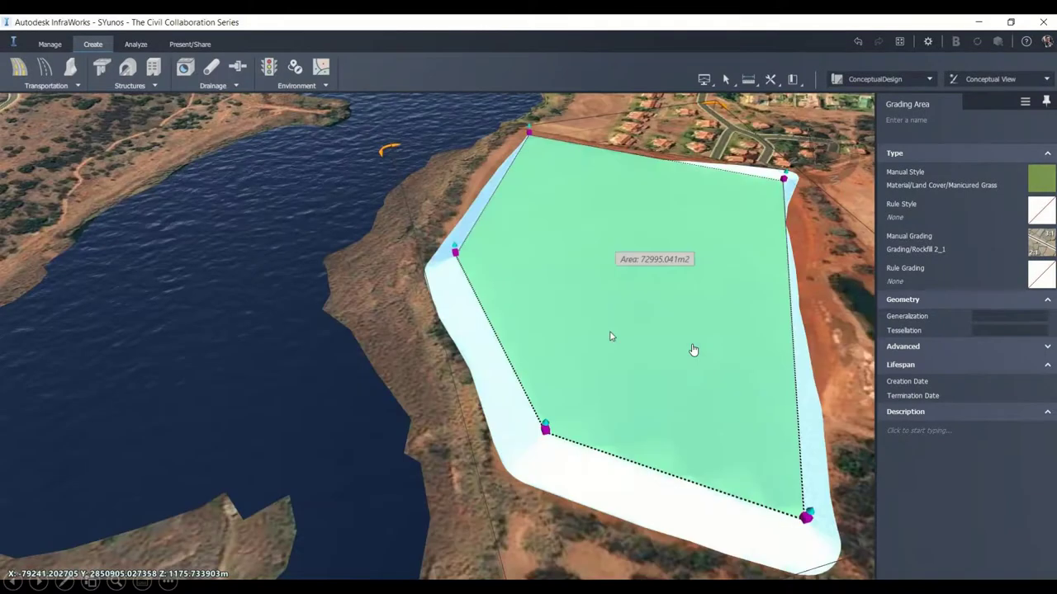
Set the elevation of the corner near the houses, between the 338 m and 240 m edges, to 1180 m
scroll(611, 336, "down", 2)
scroll(693, 351, "up", 2)
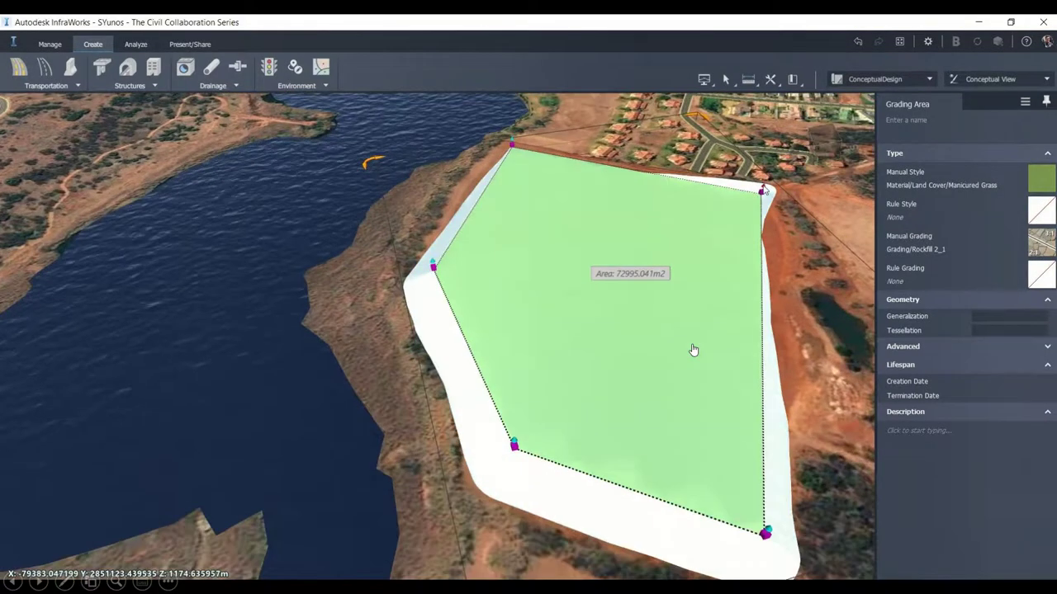
left_click(693, 351)
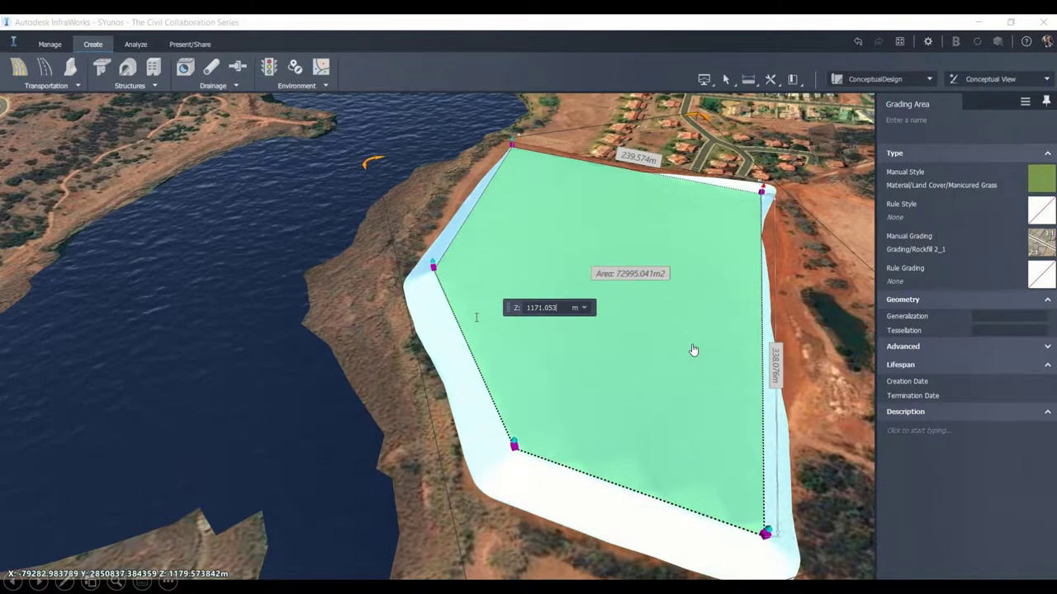
type("1180")
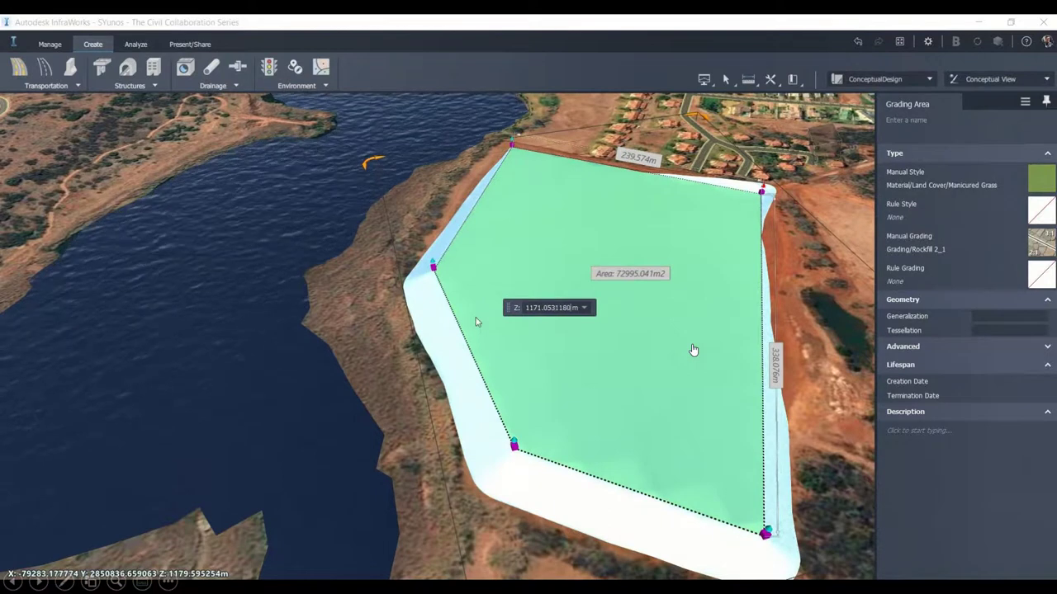
key("BackSpace")
key("BackSpace")
key("BackSpace")
key("BackSpace")
key("BackSpace")
key("BackSpace")
key("BackSpace")
key("BackSpace")
key("BackSpace")
type("80")
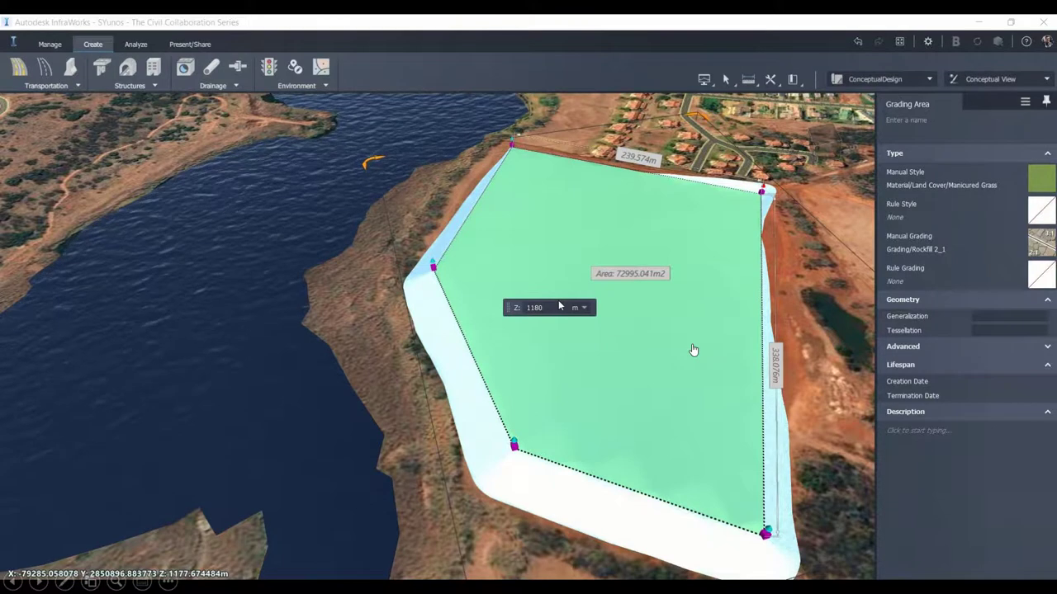
key("Return")
Set the elevation of the last corner, between the 240 m and 211 m edges, to 1180 m and deselect the grading area
left_click(511, 142)
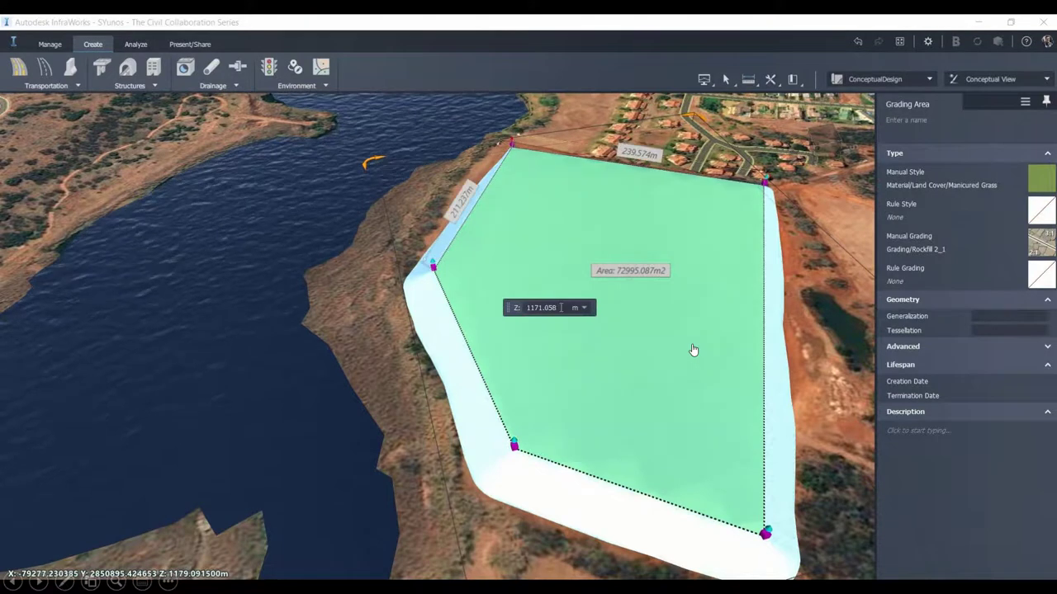
key("BackSpace")
type("1180")
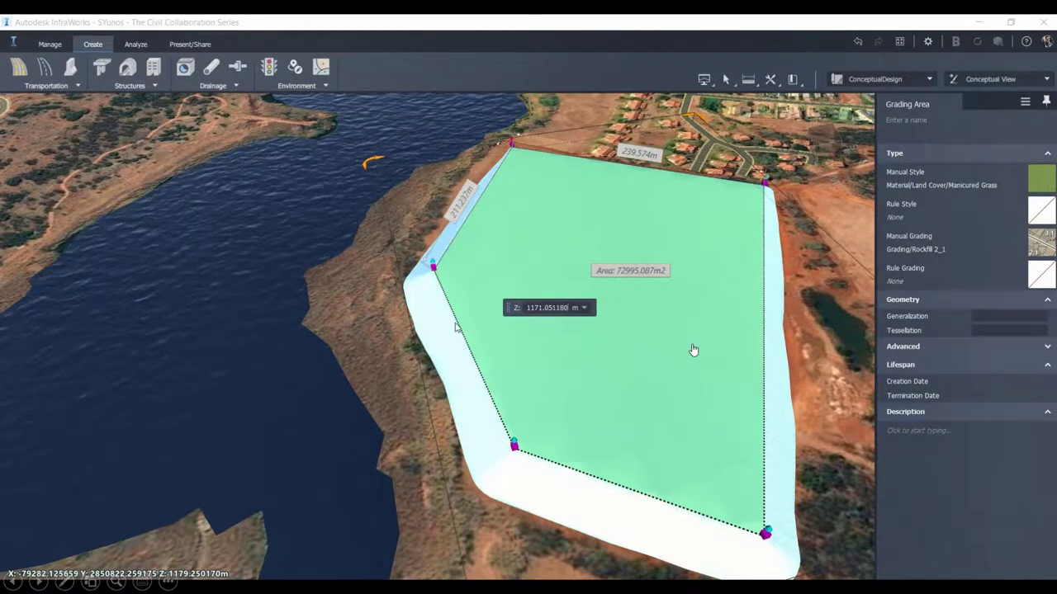
key("BackSpace")
key("BackSpace")
key("BackSpace")
key("BackSpace")
key("BackSpace")
key("BackSpace")
key("BackSpace")
key("BackSpace")
key("BackSpace")
key("BackSpace")
key("BackSpace")
type("1180")
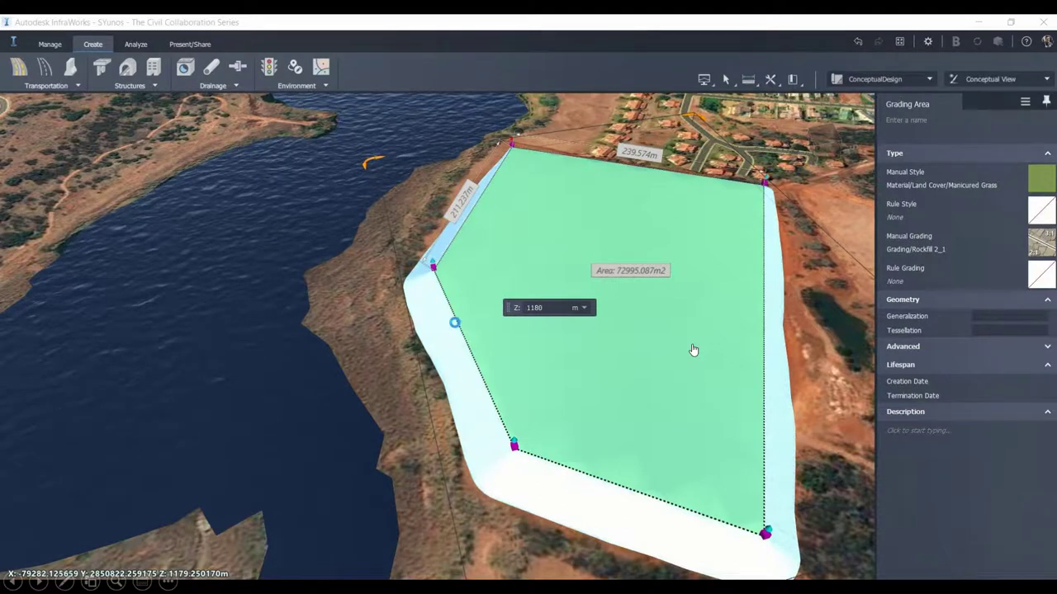
left_click(454, 323)
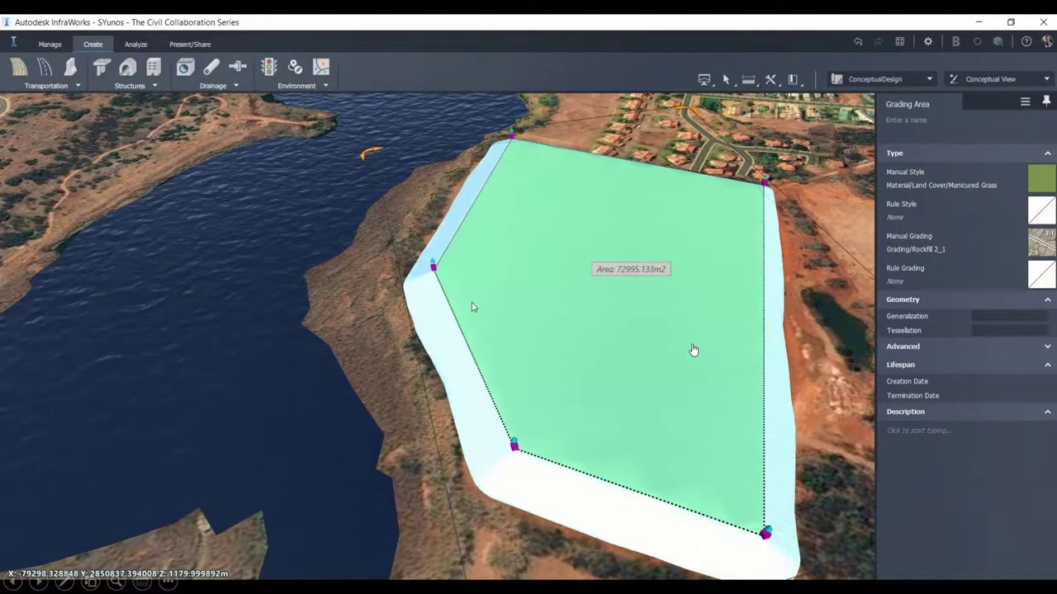
key("Escape")
Reshape the raised grading area by moving its corner beside the housing cul-de-sac inward, giving an area of about 70,900 m²
scroll(543, 474, "up", 3)
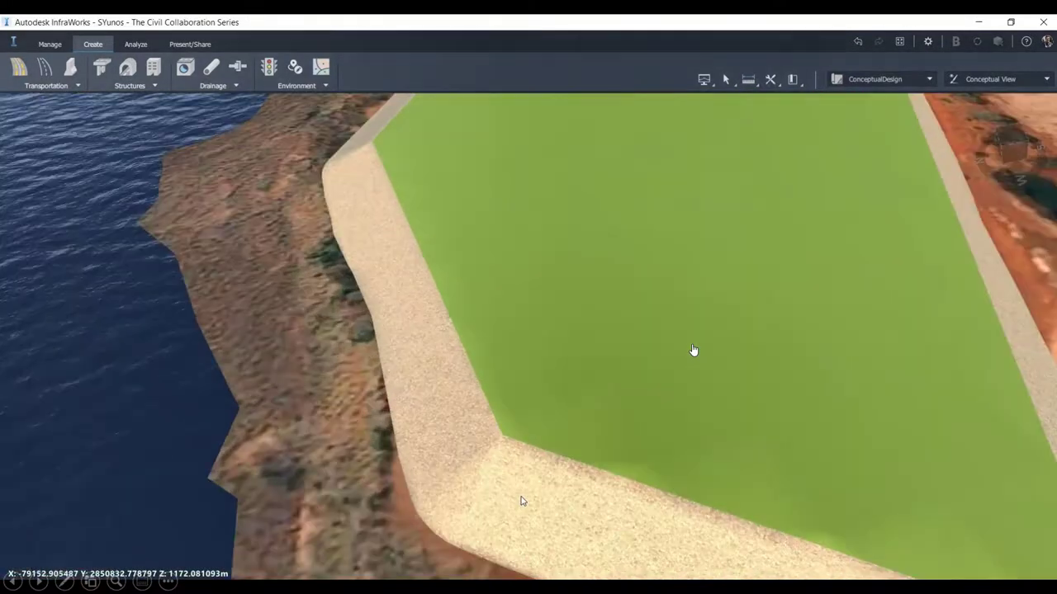
scroll(516, 501, "up", 1)
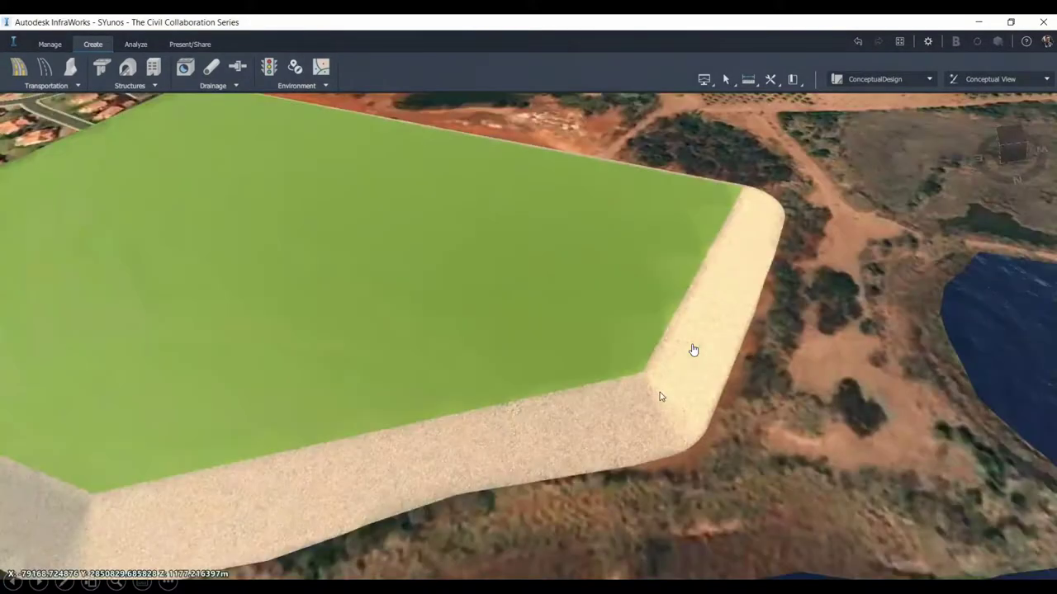
middle_click_drag(660, 397, 623, 404)
scroll(213, 404, "up", 3)
left_click(213, 404)
middle_click_drag(213, 405, 183, 444)
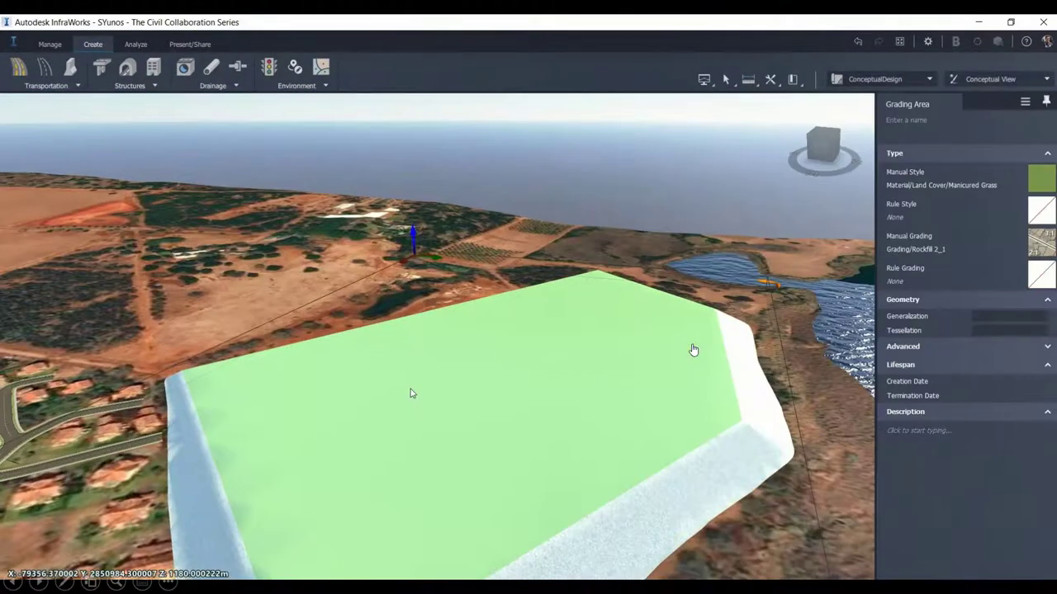
middle_click_drag(411, 390, 473, 310)
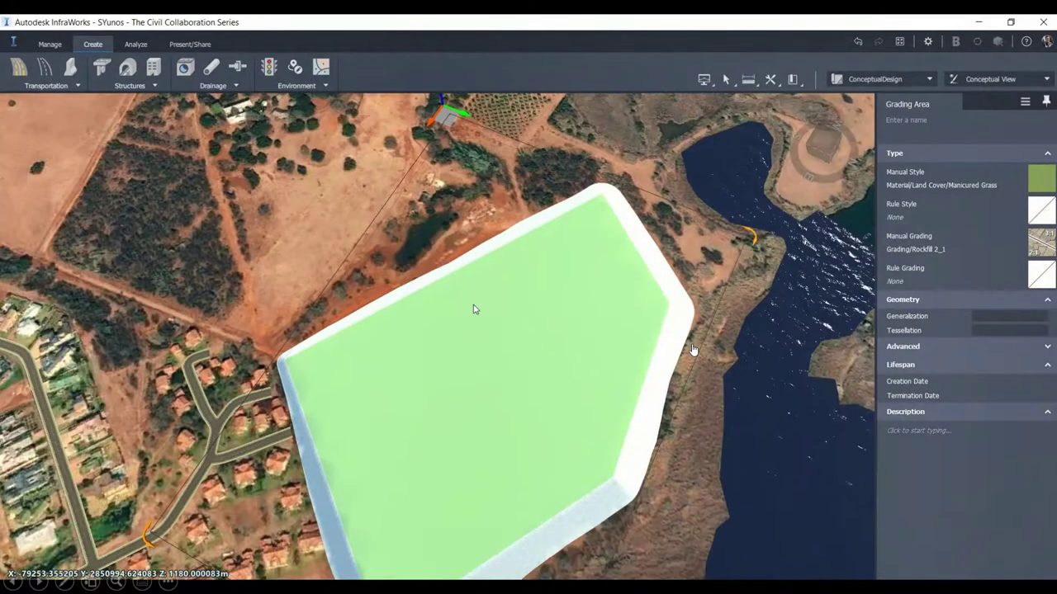
left_click(473, 310)
left_click_drag(279, 356, 329, 345)
scroll(329, 345, "down", 1)
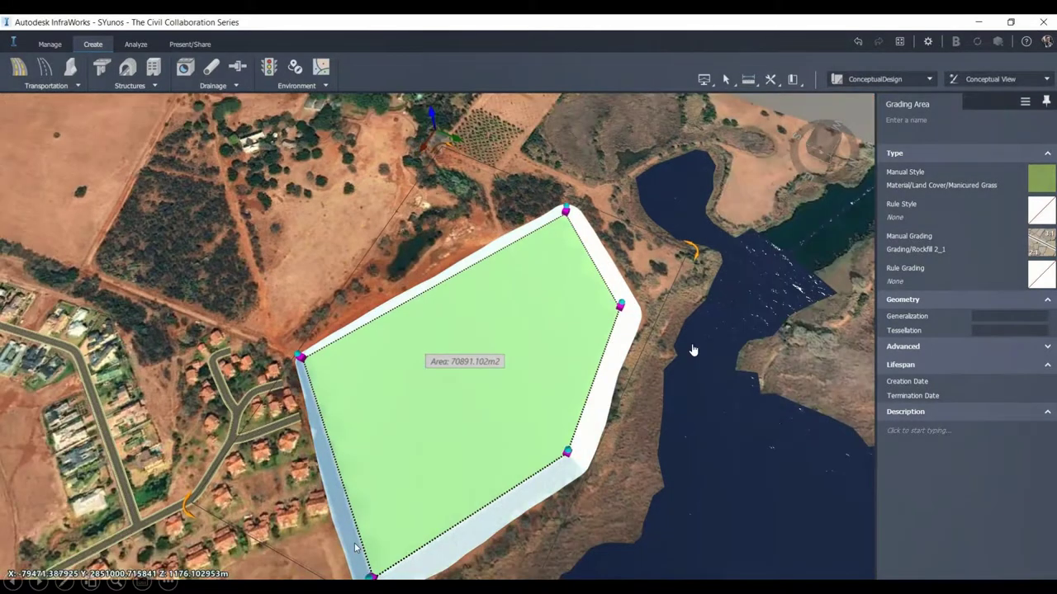
Reshape the grading area by moving its front corner and the adjacent lakeside corner inward, giving an area of about 66,700 m²
left_click_drag(373, 576, 380, 546)
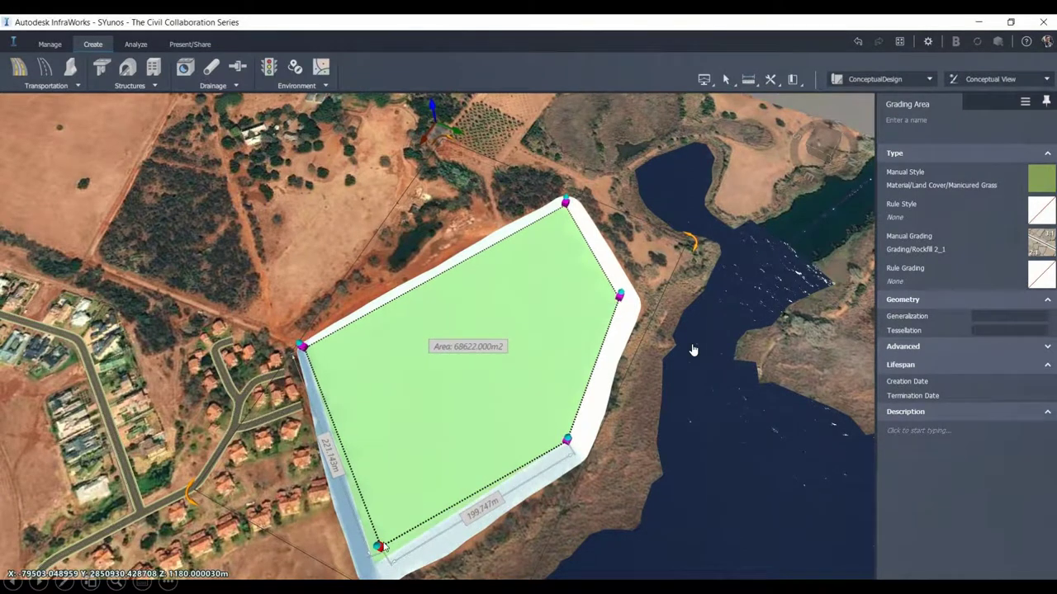
left_click(568, 441)
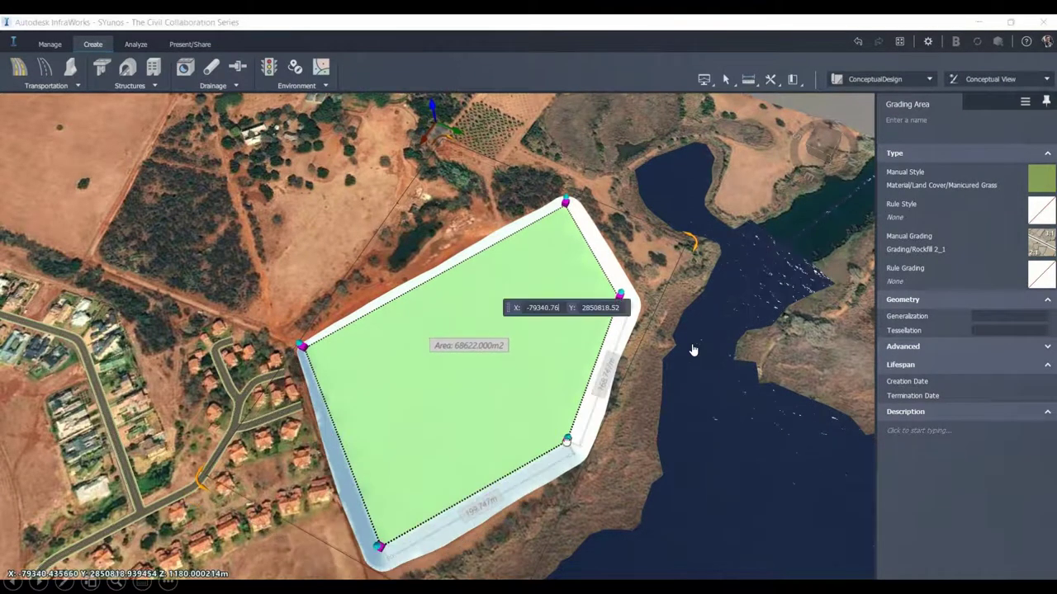
left_click(565, 432)
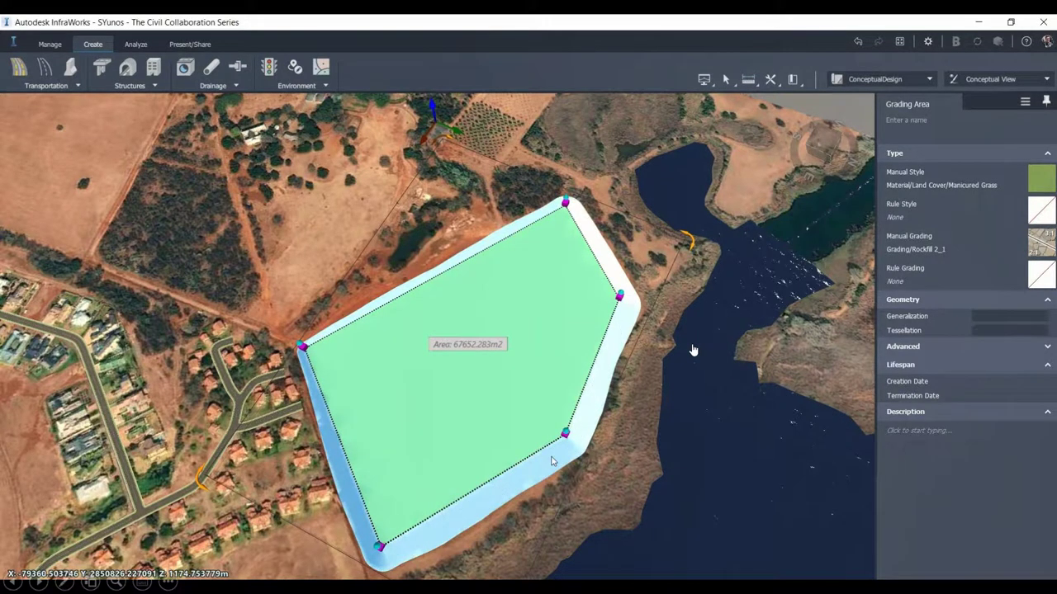
left_click_drag(564, 436, 561, 428)
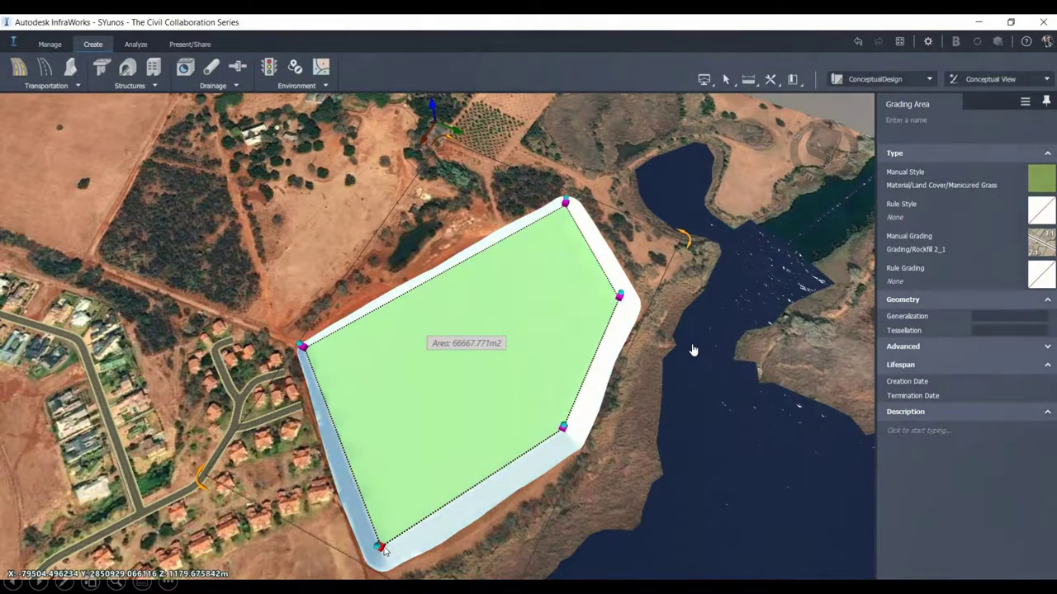
Pull the grading area's two far lakeside corners inward for an area of about 64,400 m² and deselect the platform
left_click(620, 294)
left_click_drag(618, 296, 610, 299)
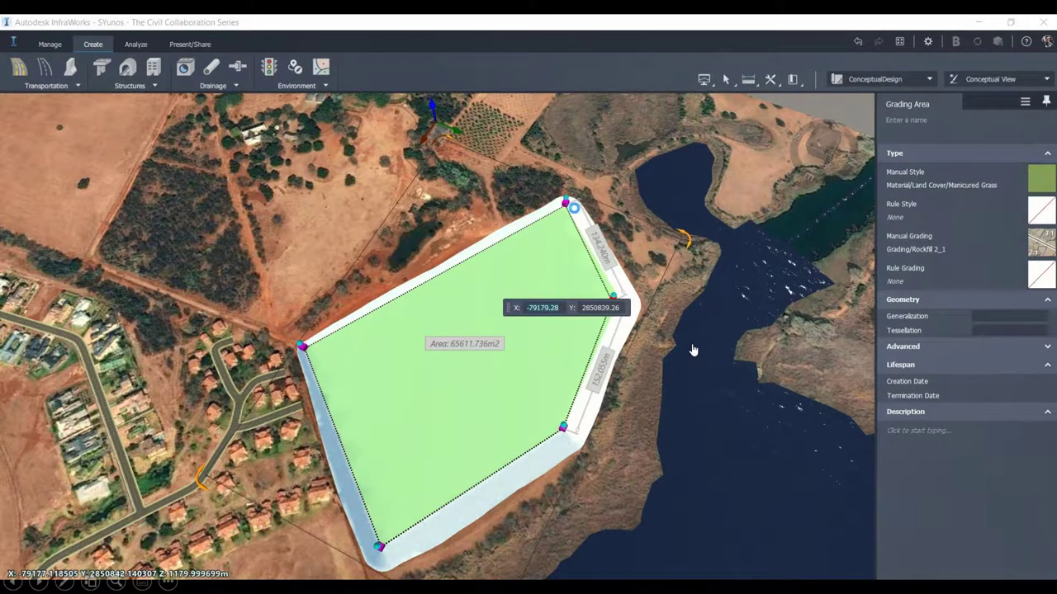
left_click_drag(564, 206, 560, 208)
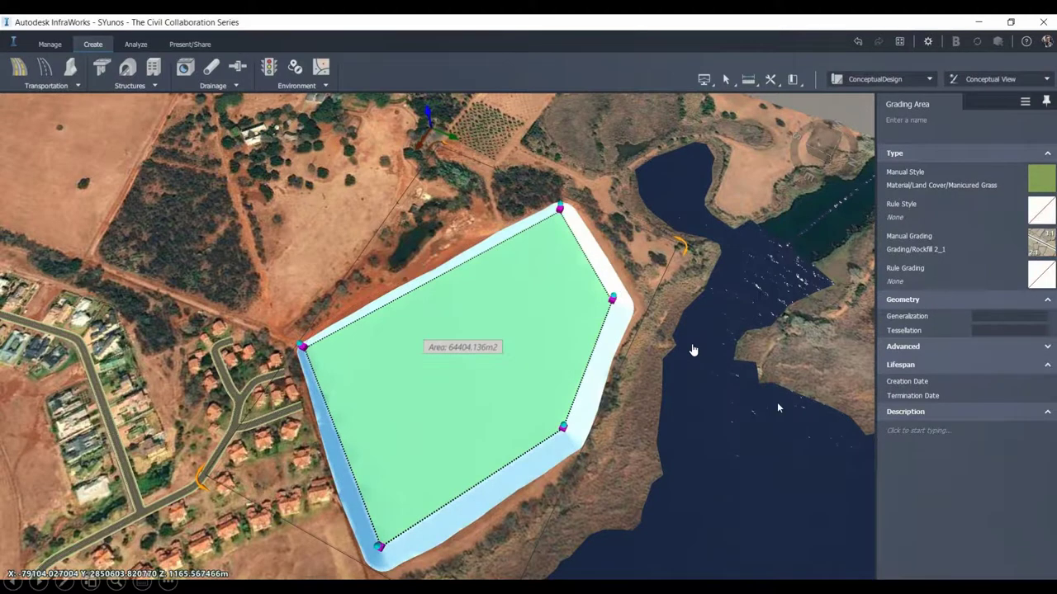
key("Escape")
scroll(455, 446, "up", 3)
middle_click_drag(453, 447, 490, 320, "shift")
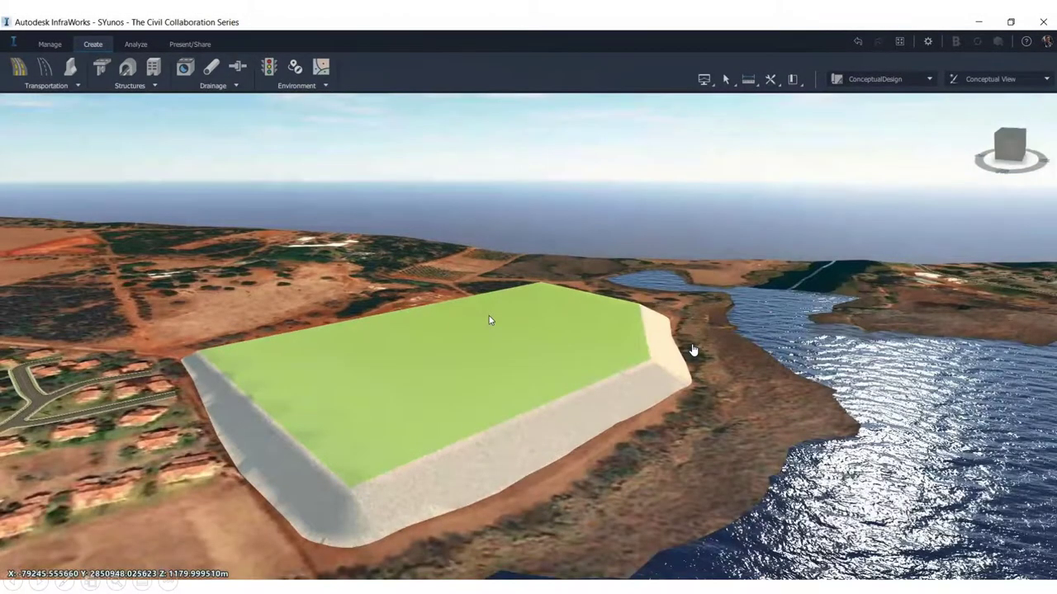
Examine the preview of the Boulevard with Summer Hardwood street style and close its configuration without saving changes
key("Right")
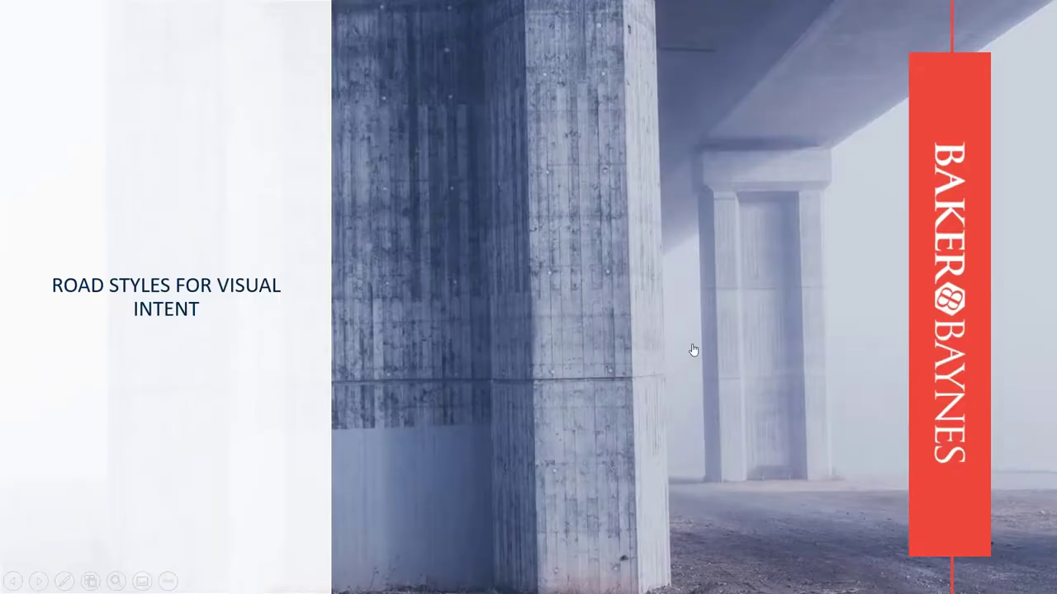
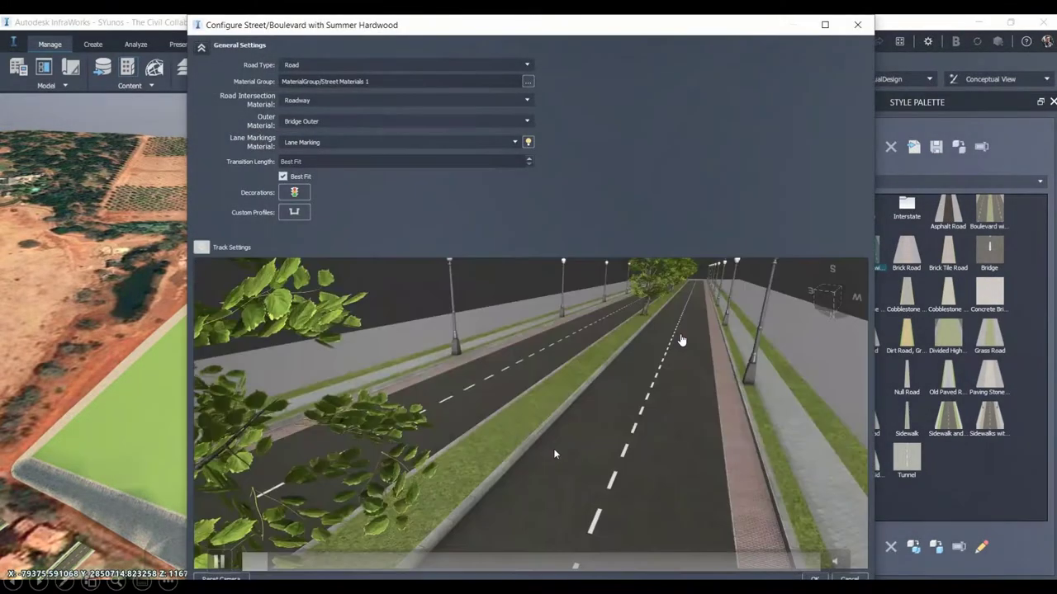
mouse_move(547, 437)
left_mouse_down()
mouse_move(651, 445)
mouse_move(549, 447)
left_mouse_up()
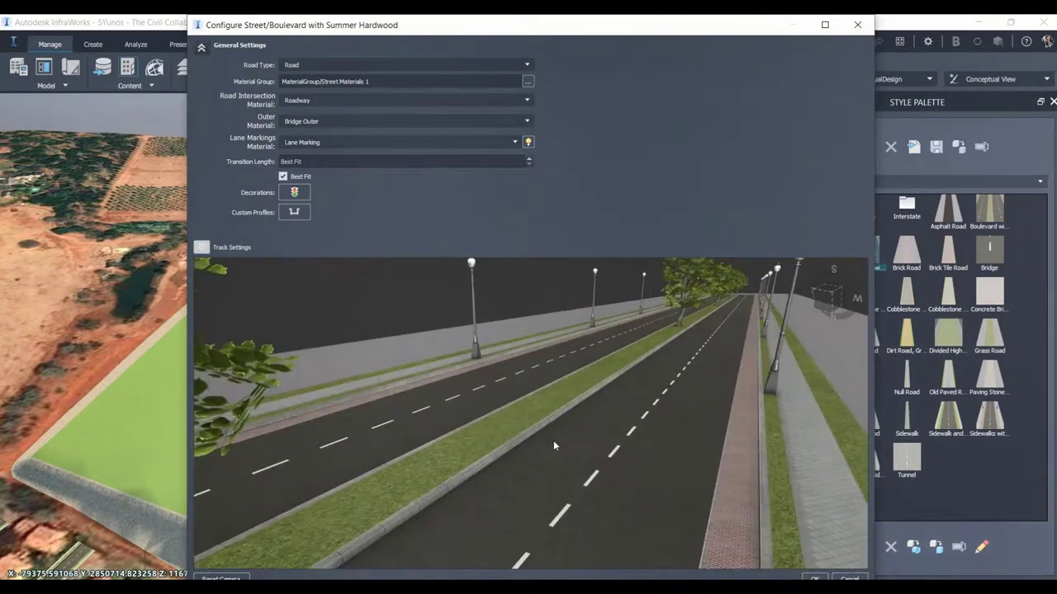
left_click(848, 579)
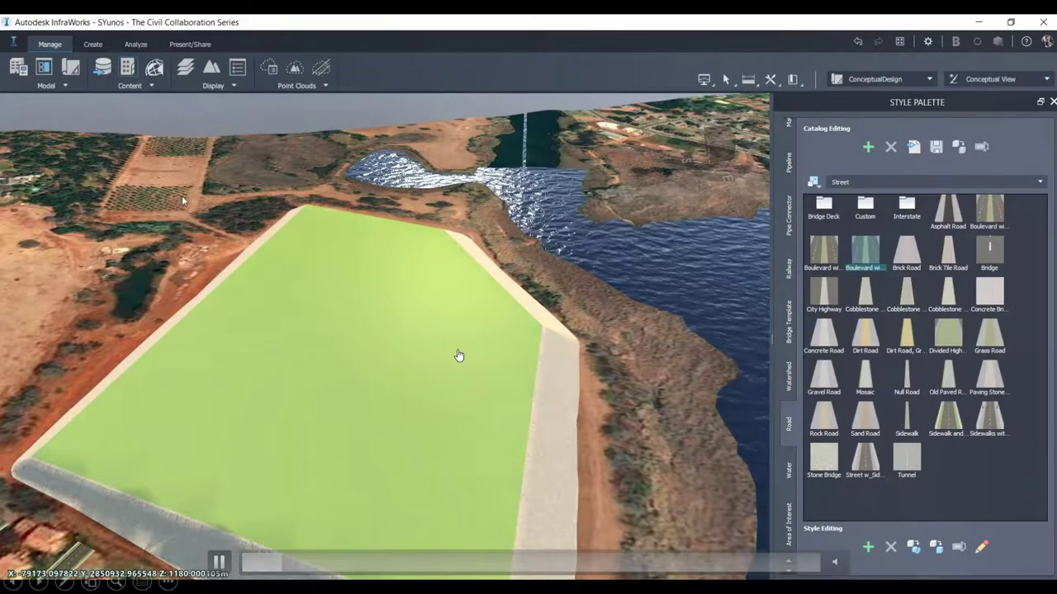
Draw a straight planning road across the middle of the grading platform in the Boulevard with Summer Hardwood style and deselect it
left_click(93, 43)
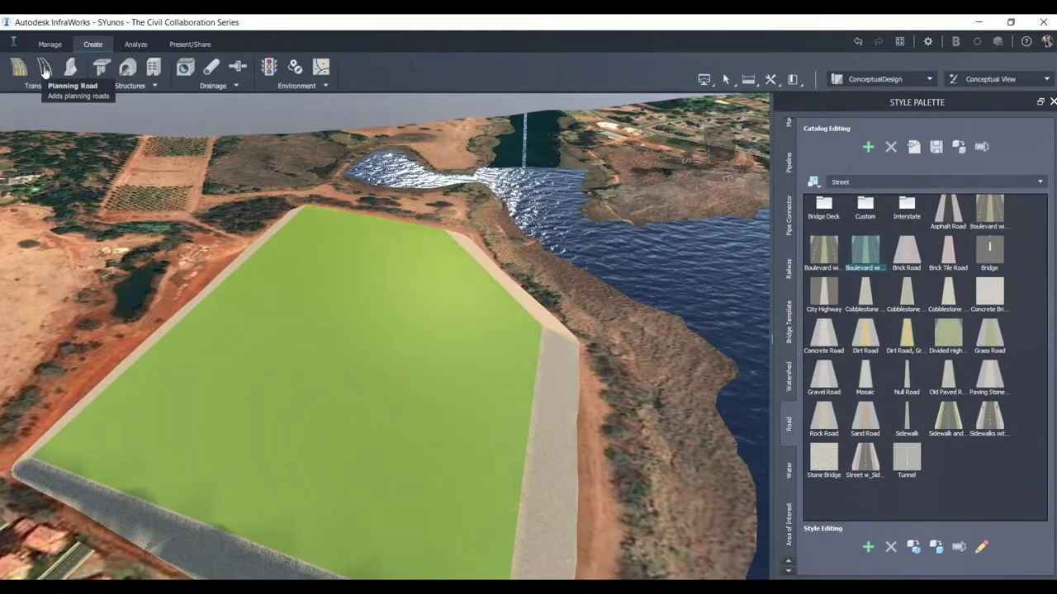
left_click(44, 70)
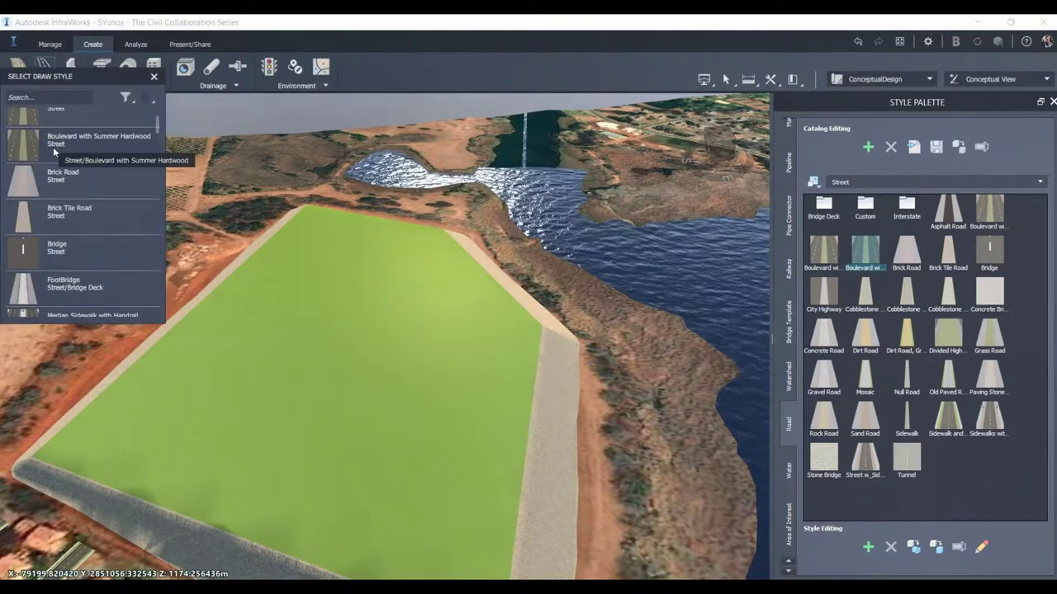
left_click(54, 151)
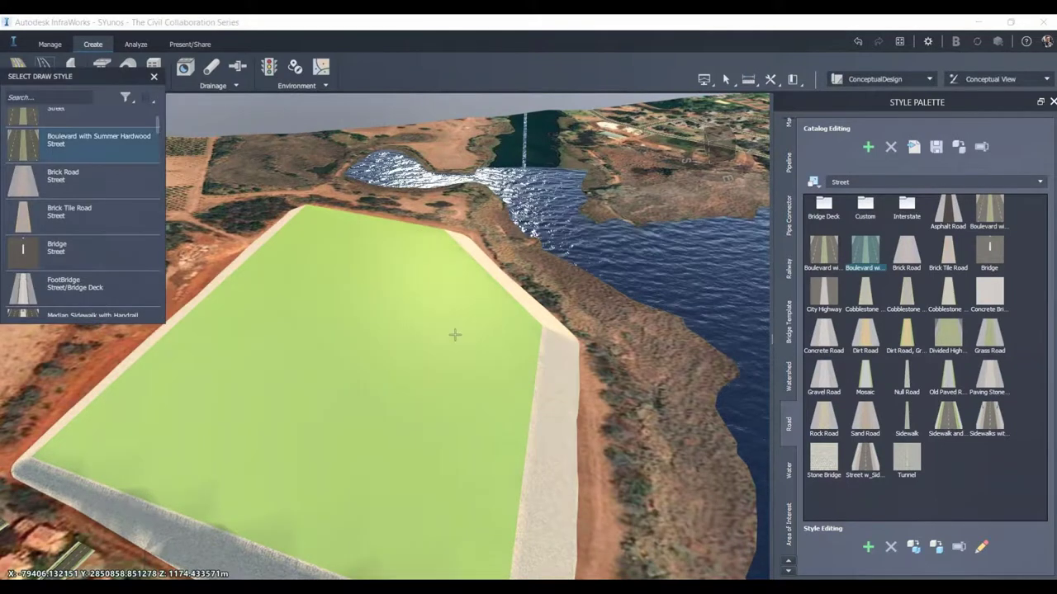
left_click(493, 398)
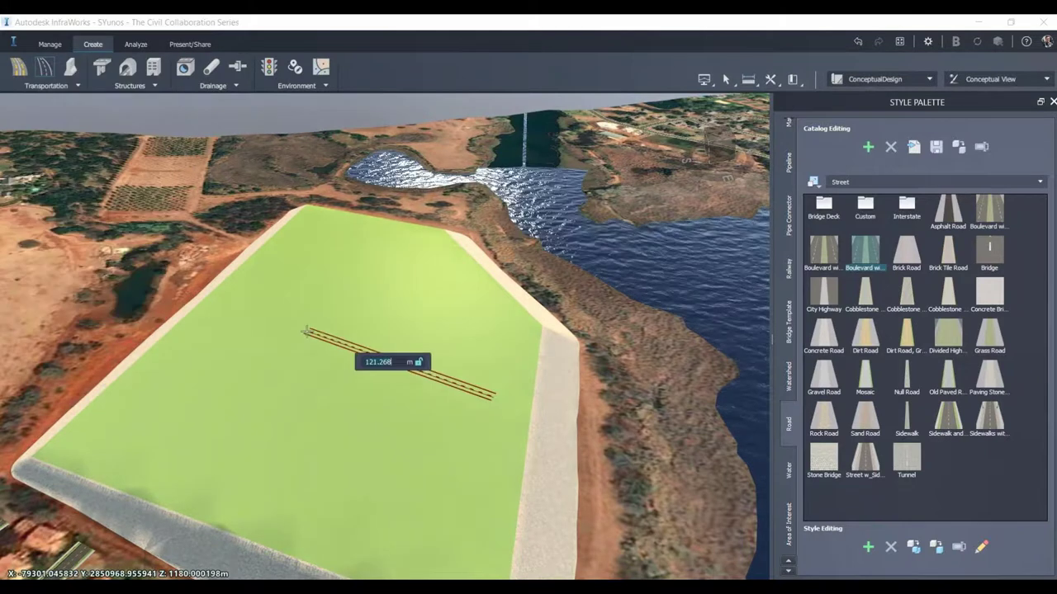
double_click(265, 313)
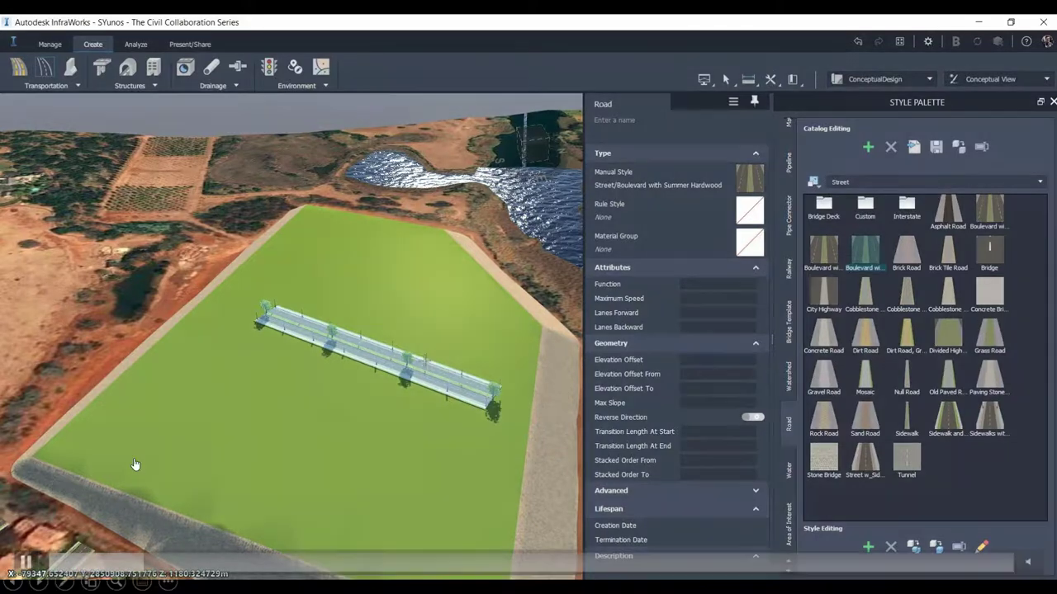
key("Escape")
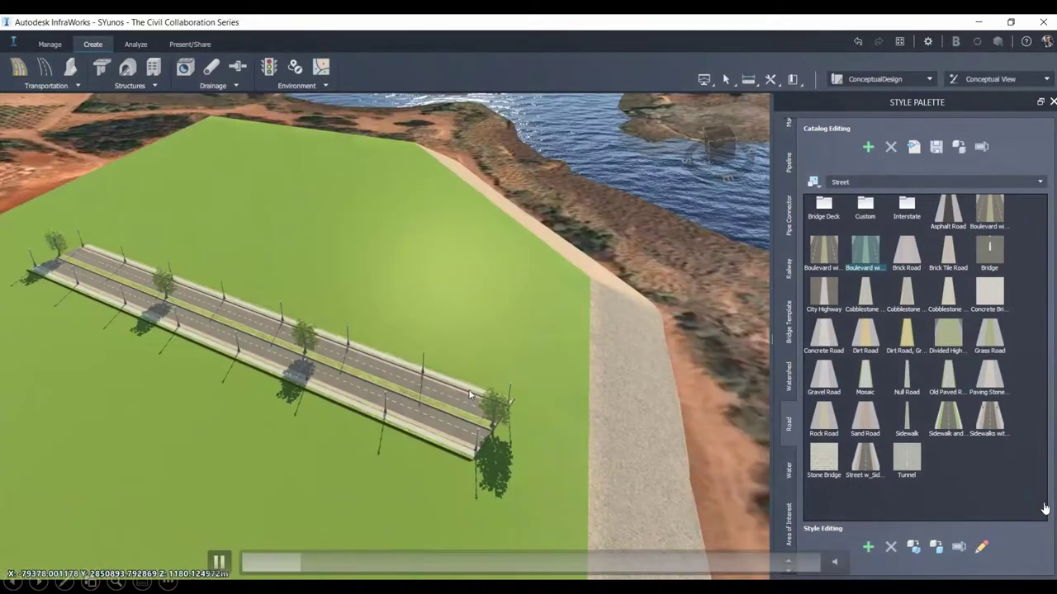
Examine the boulevard's lanes, median trees, sidewalks and street lamps from close up and from several angles
scroll(469, 394, "up", 3)
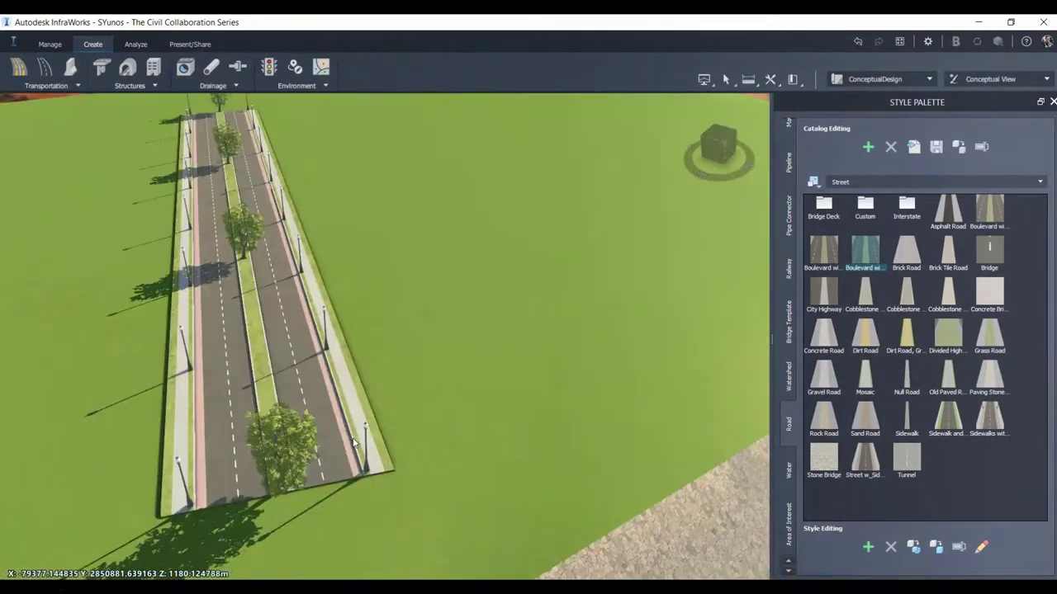
left_click_drag(312, 419, 249, 367)
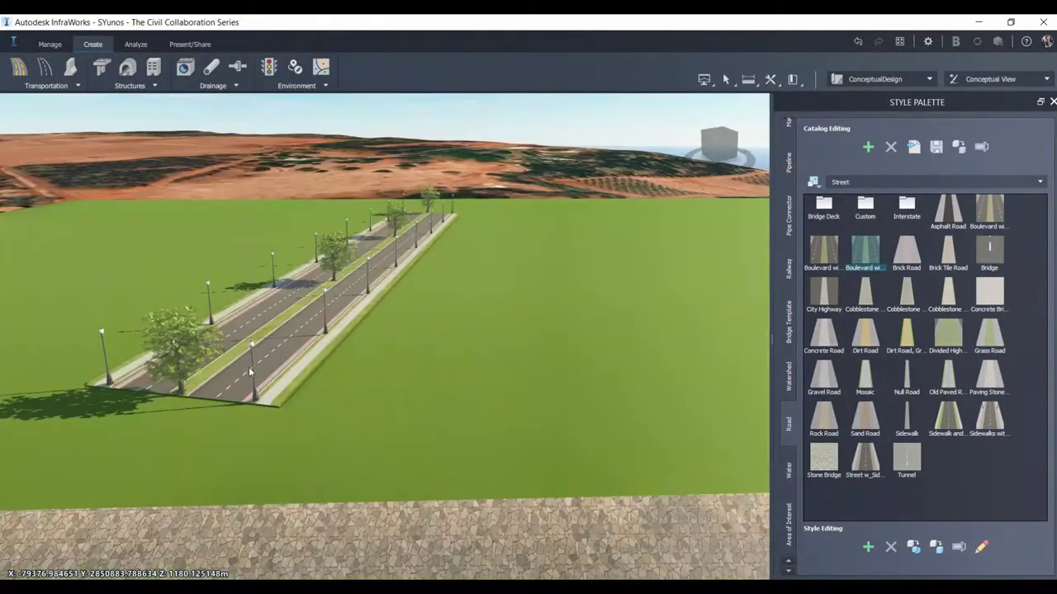
scroll(249, 372, "up", 2)
scroll(241, 366, "up", 2)
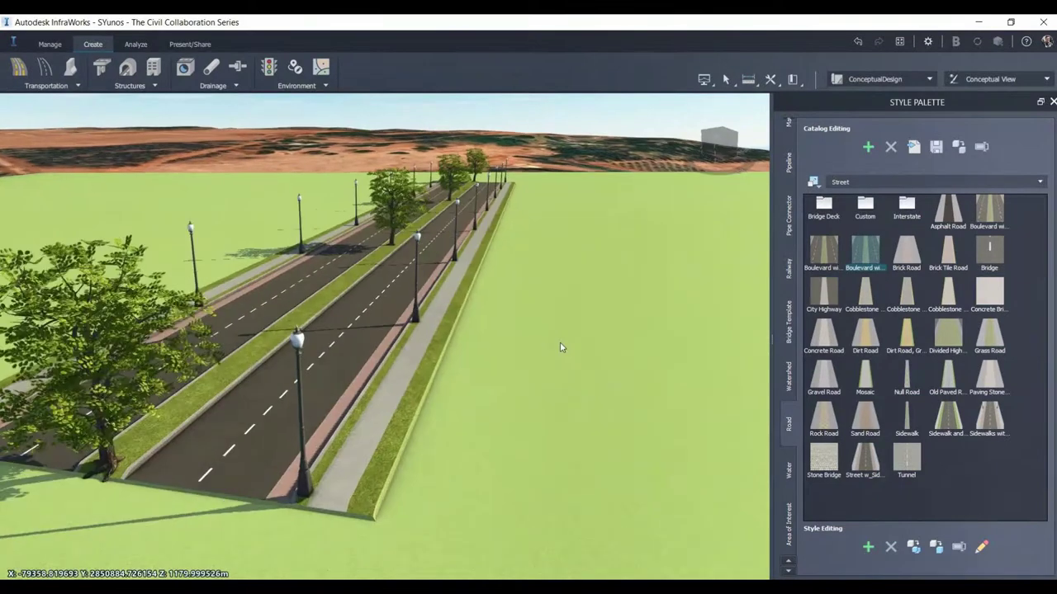
middle_click_drag(561, 348, 561, 372)
left_click(561, 371)
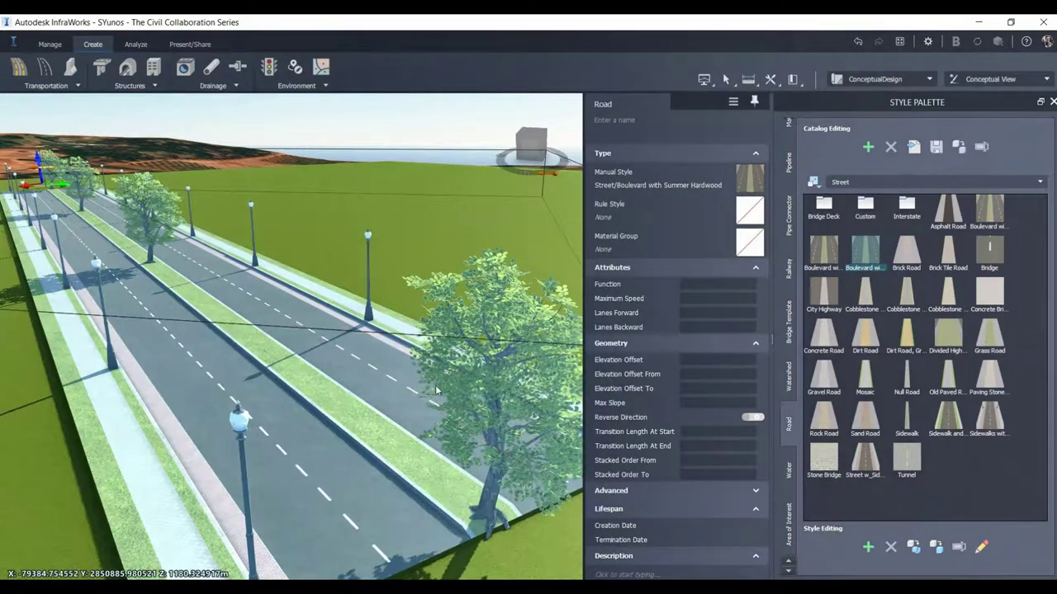
key("Escape")
left_click_drag(437, 391, 549, 365)
scroll(549, 365, "down", 4)
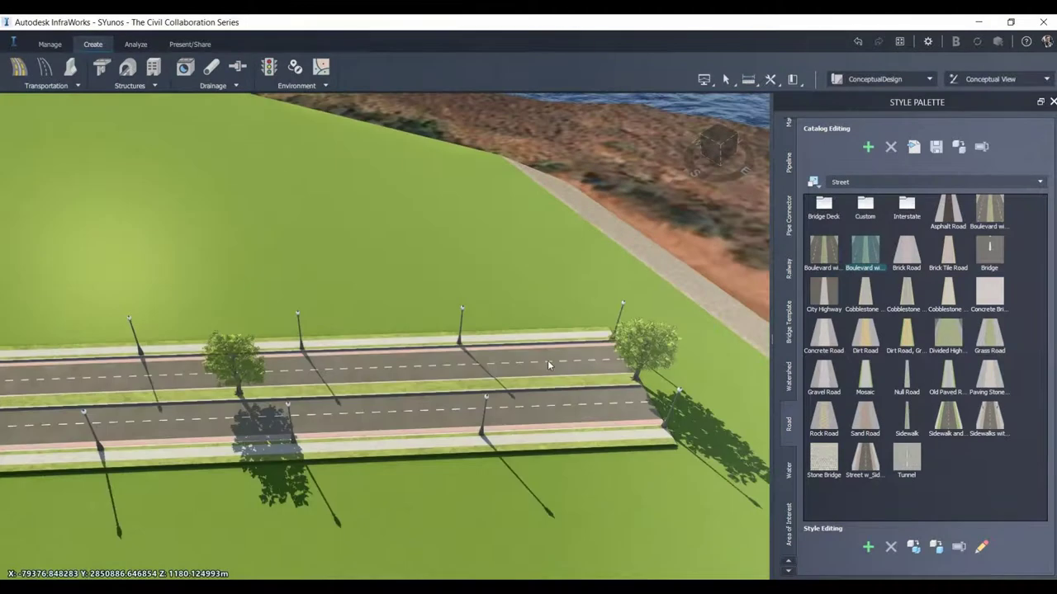
Change the planning road's manual style to Street/Boulevard with Fall Hardwood and inspect the restyled road up close
left_click(445, 393)
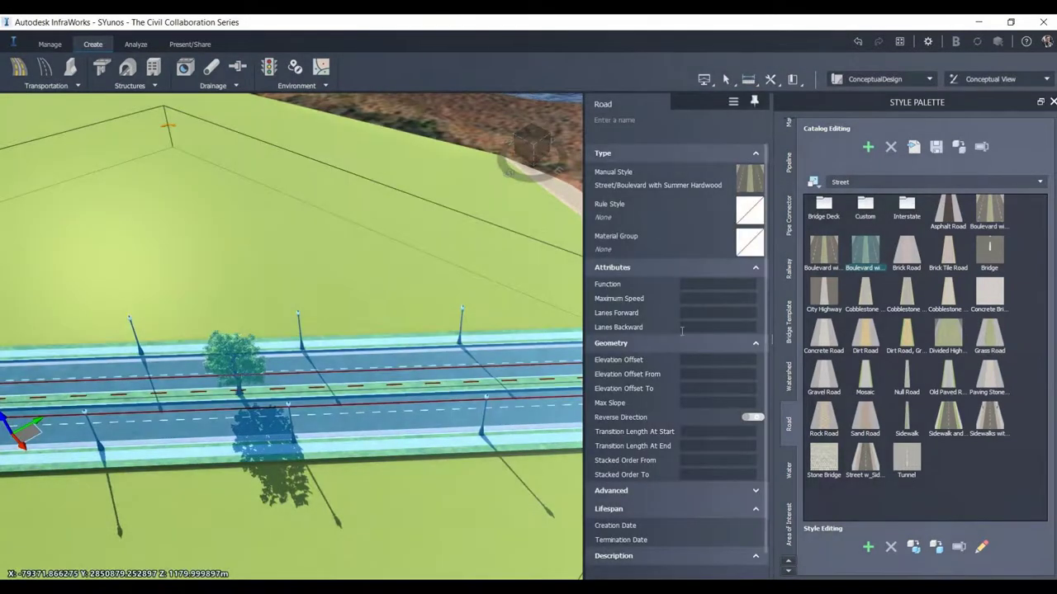
left_click(756, 194)
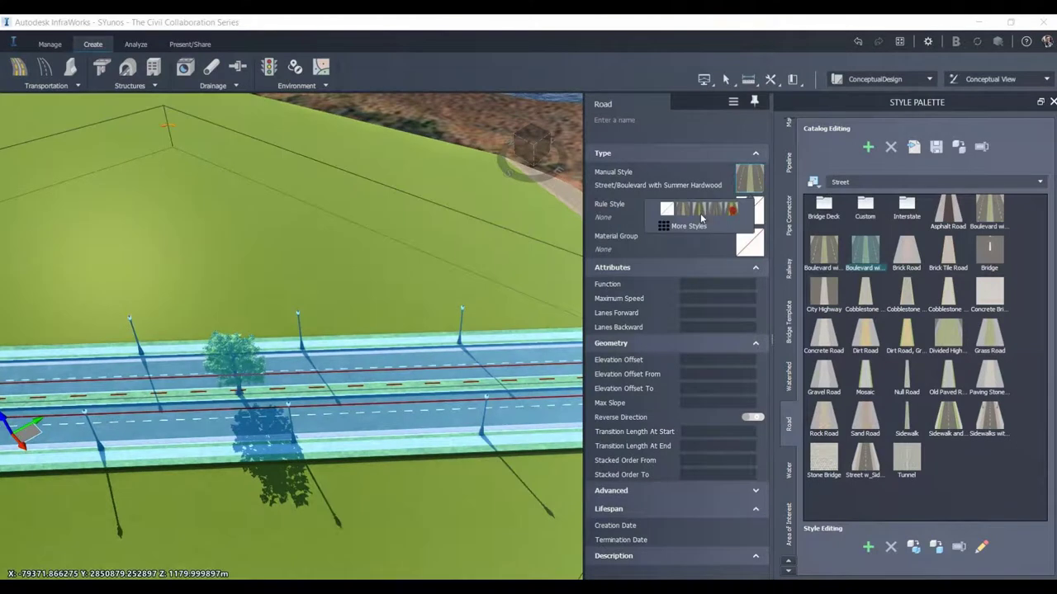
left_click(683, 228)
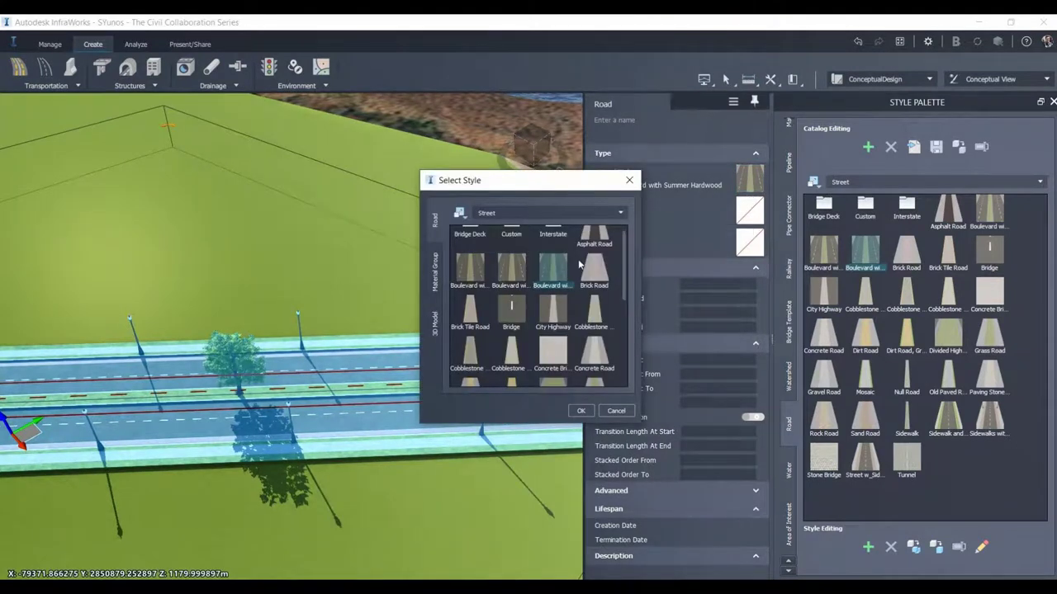
left_click(476, 278)
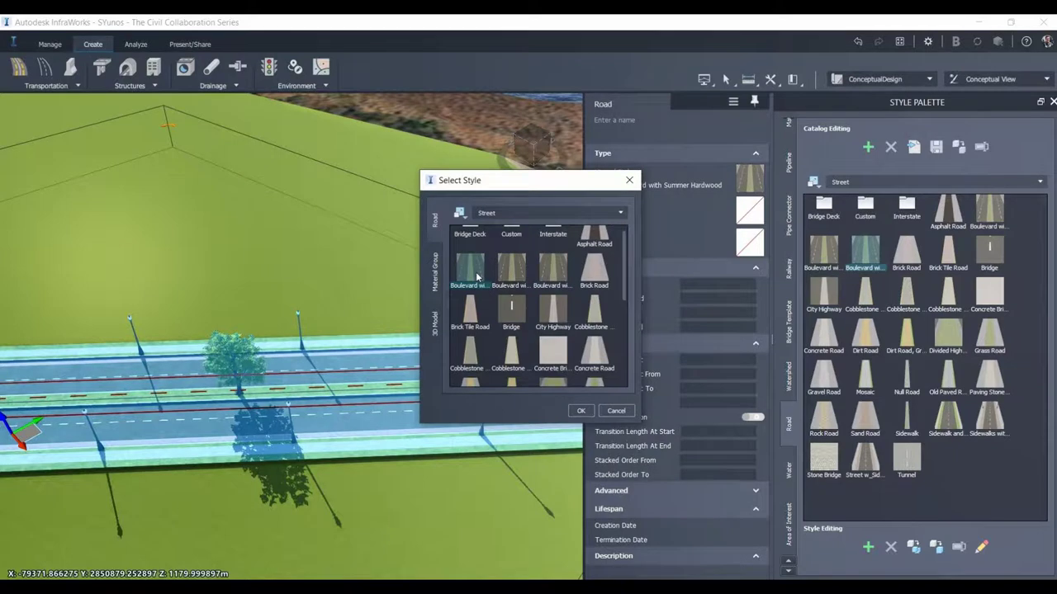
left_click(579, 410)
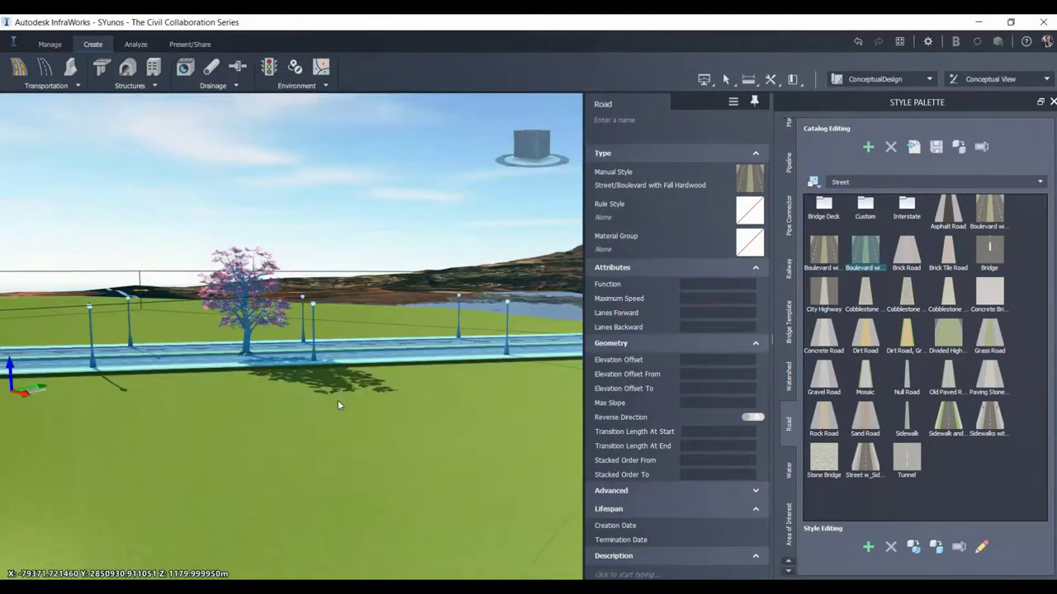
key("Escape")
scroll(207, 293, "up", 2)
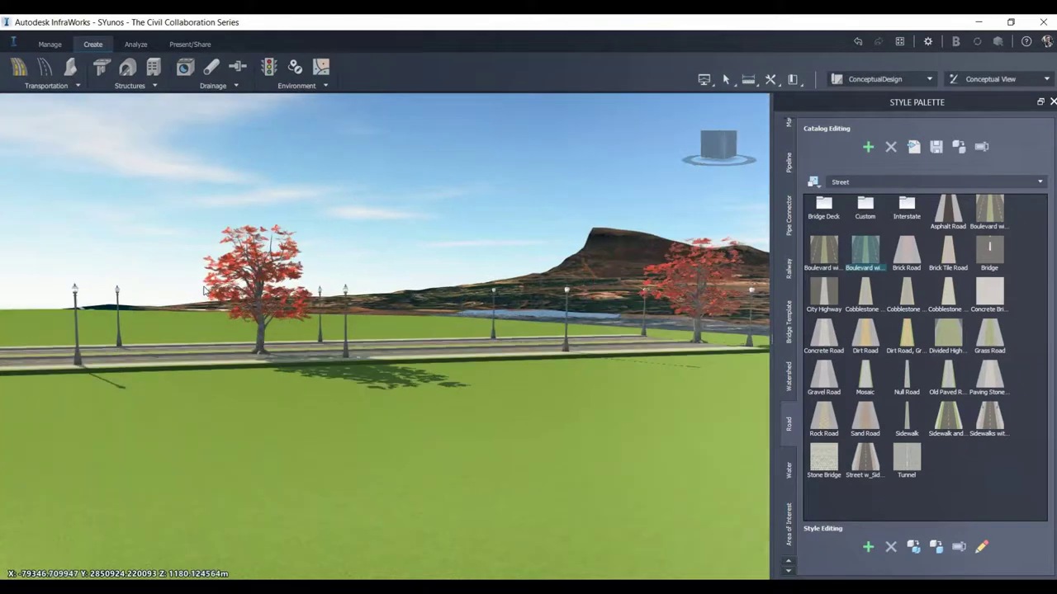
scroll(304, 363, "up", 3)
middle_click_drag(304, 363, 487, 334)
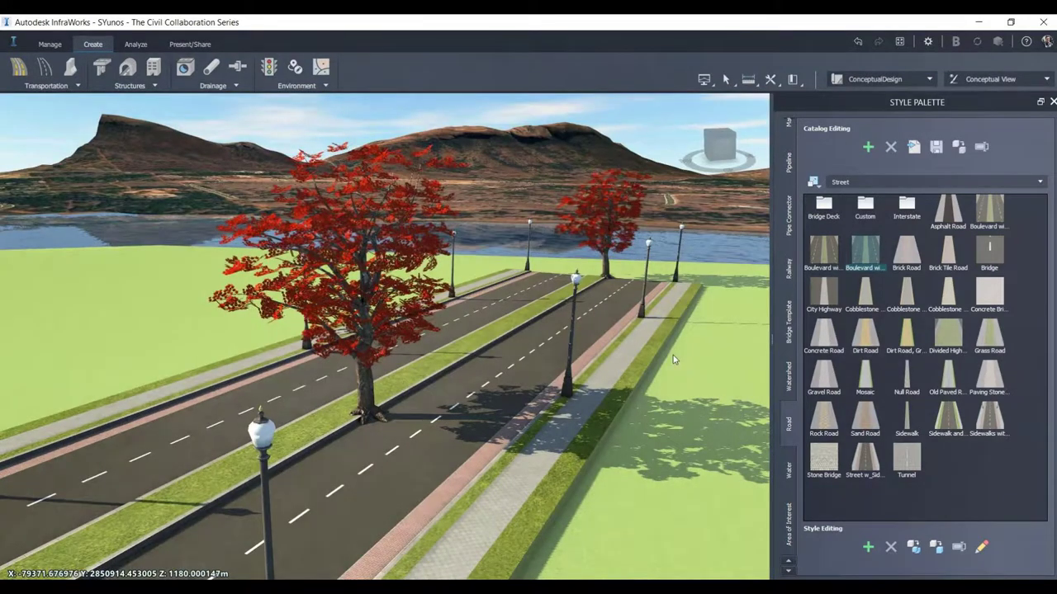
left_click_drag(672, 422, 397, 440)
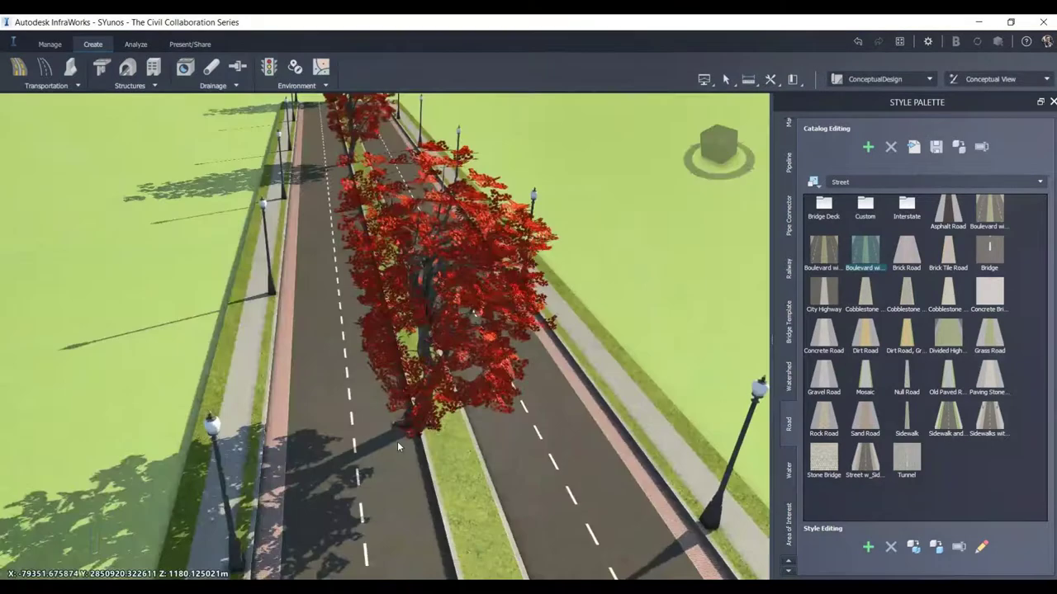
Delete the fall hardwood boulevard from the grading platform
scroll(382, 305, "down", 3)
scroll(381, 306, "down", 2)
middle_click_drag(680, 397, 585, 308)
left_click(585, 308)
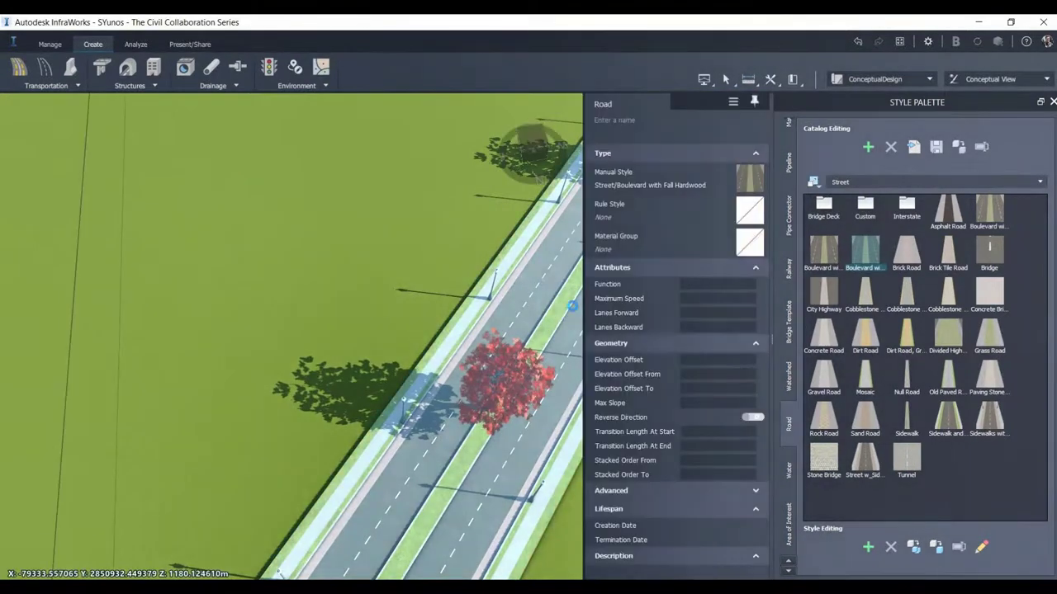
key("Delete")
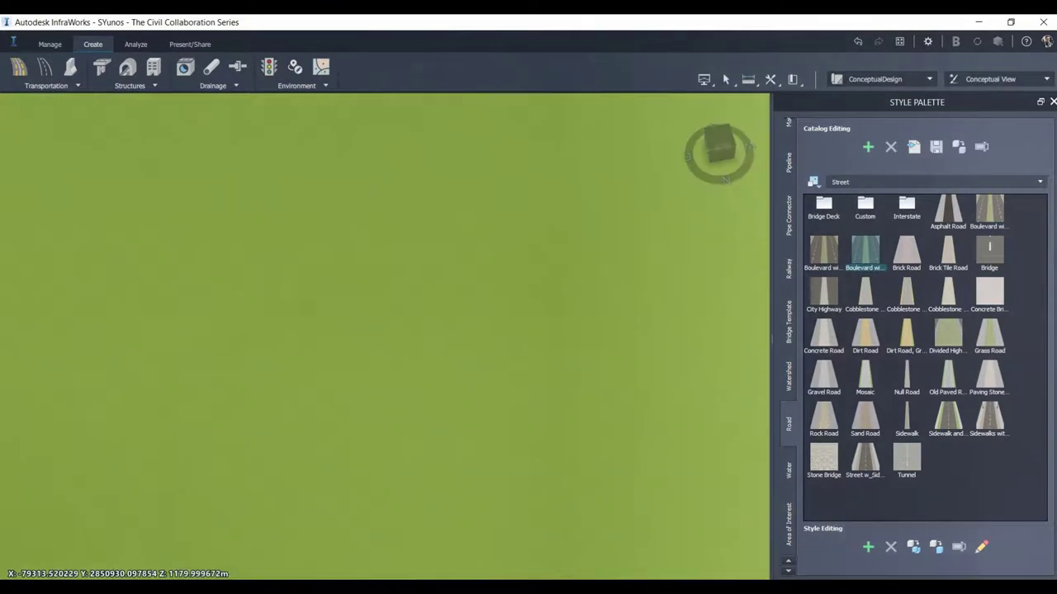
Duplicate the Boulevard with Summer Hardwood road style within the Street catalog
left_click(867, 264)
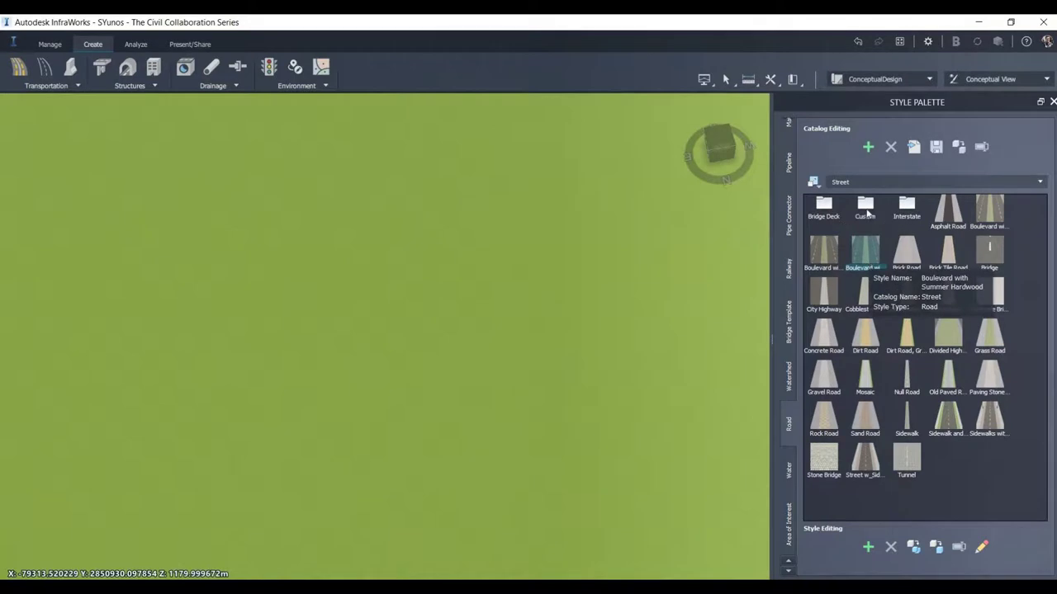
left_click(865, 264)
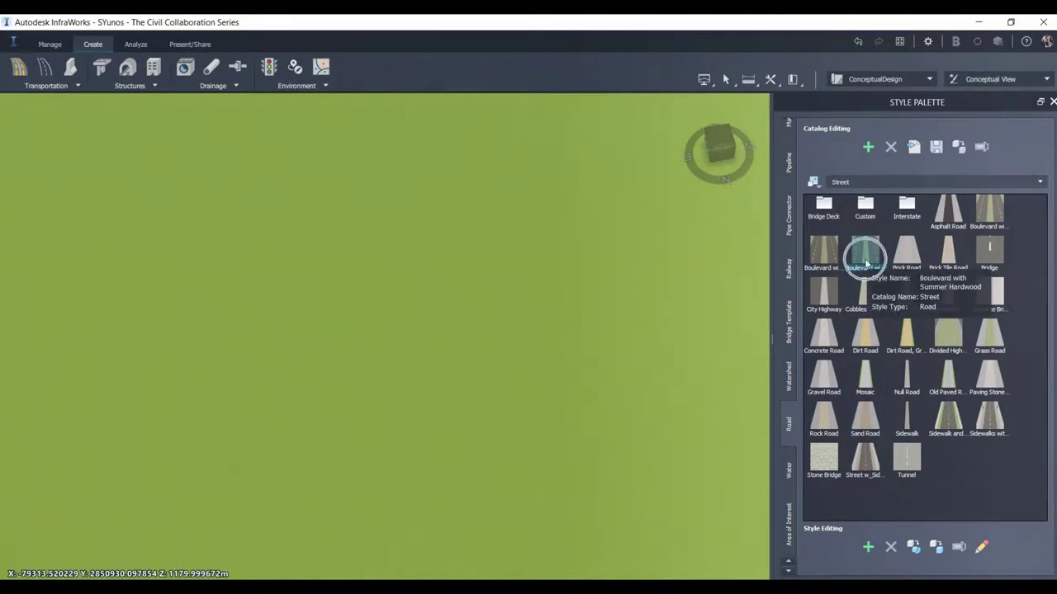
left_click(941, 552)
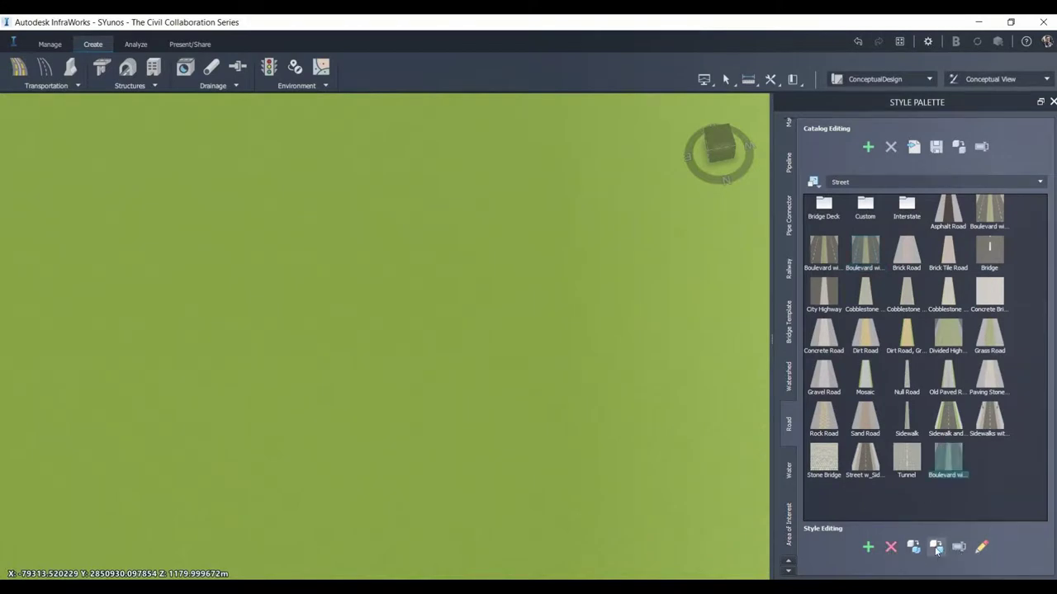
Name the duplicated boulevard road style EXAMPLE and open it for configuration
type("EXAMPLE")
key("Return")
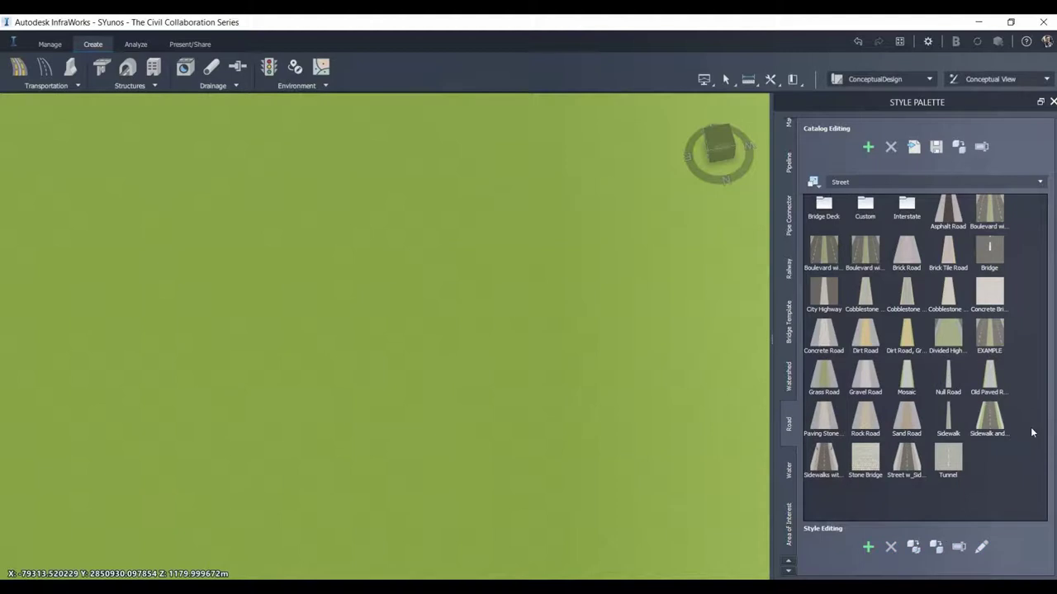
left_click(989, 332)
left_click(982, 548)
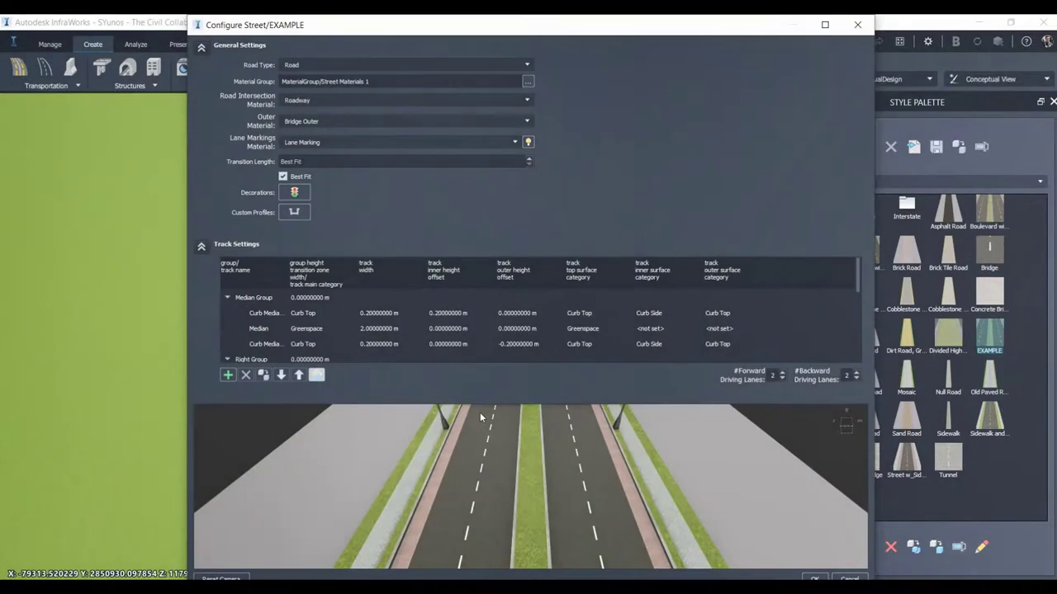
Set the track width of the Median greenspace to 3.5 m in the EXAMPLE style
left_click_drag(588, 514, 545, 513)
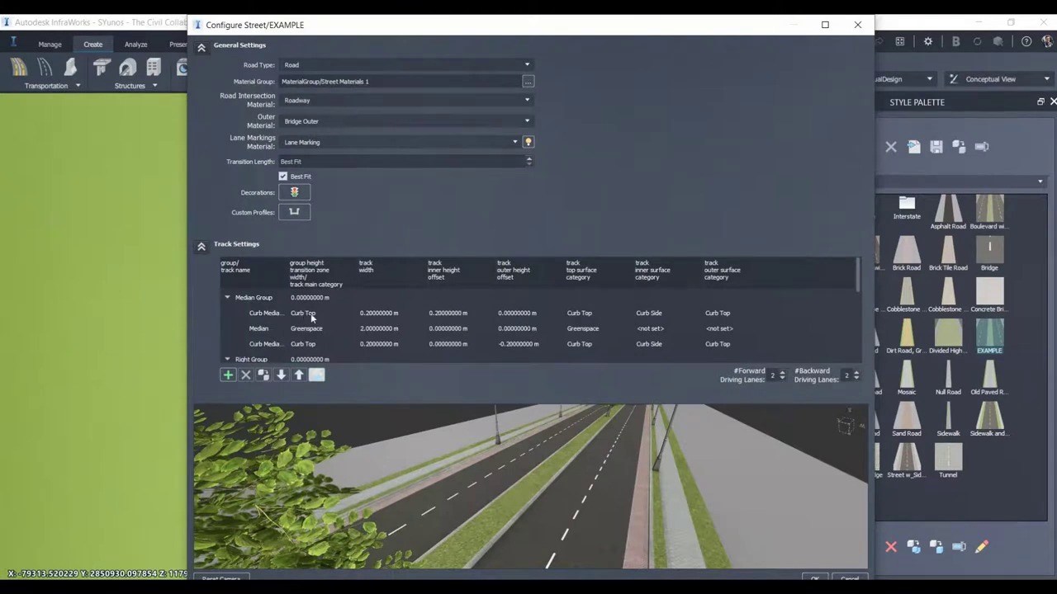
double_click(377, 329)
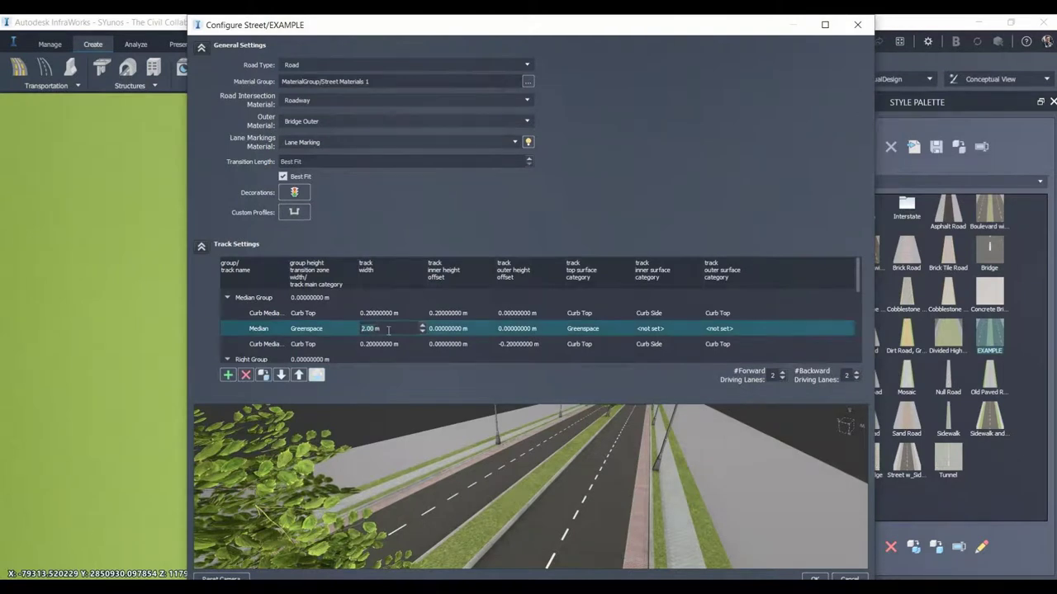
type("3.5")
key("Return")
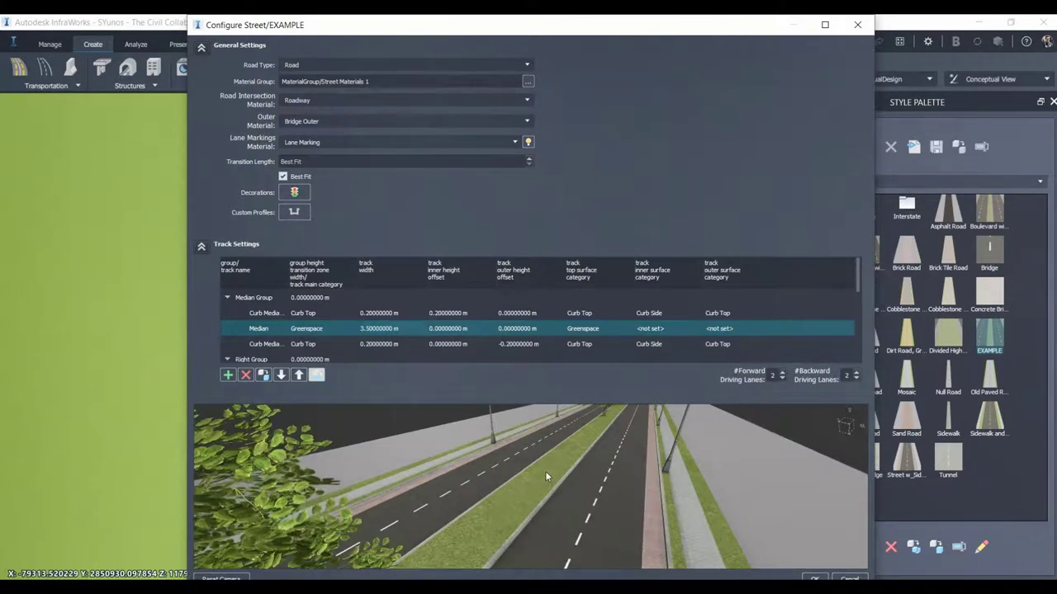
left_click(545, 475)
Set both the forward and backward driving lanes to 4 and inspect the road preview from several angles
scroll(387, 352, "down", 1)
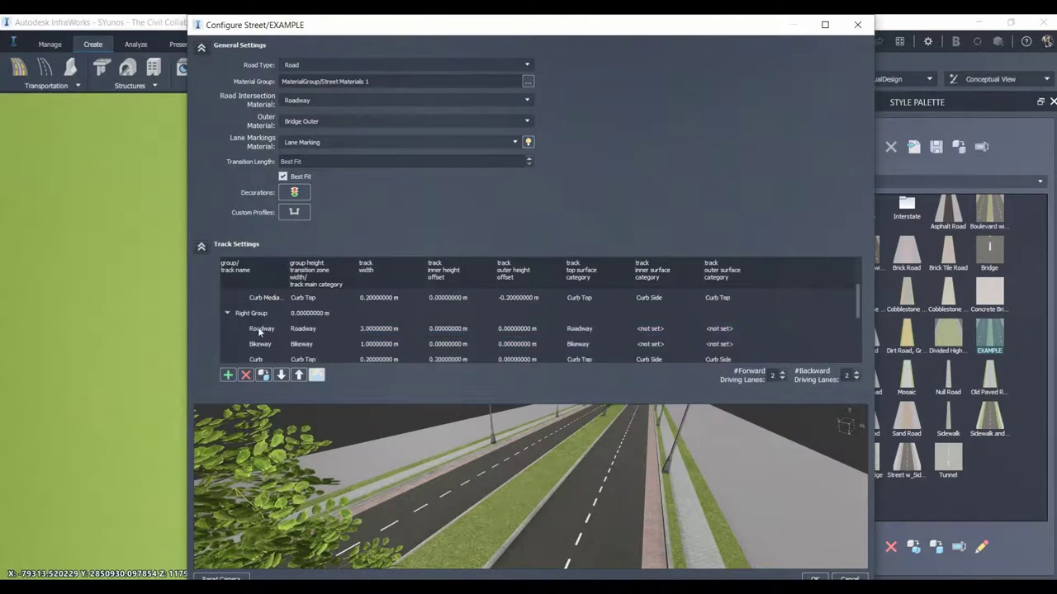
left_click(780, 382)
type("4")
left_click(846, 376)
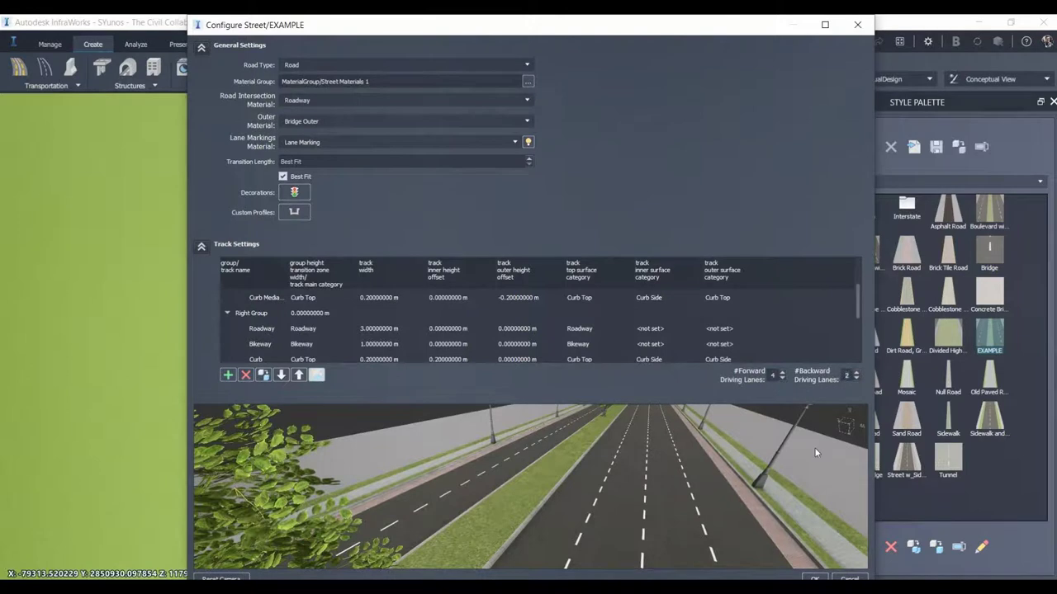
type("4")
left_click_drag(808, 461, 657, 487)
key("ctrl")
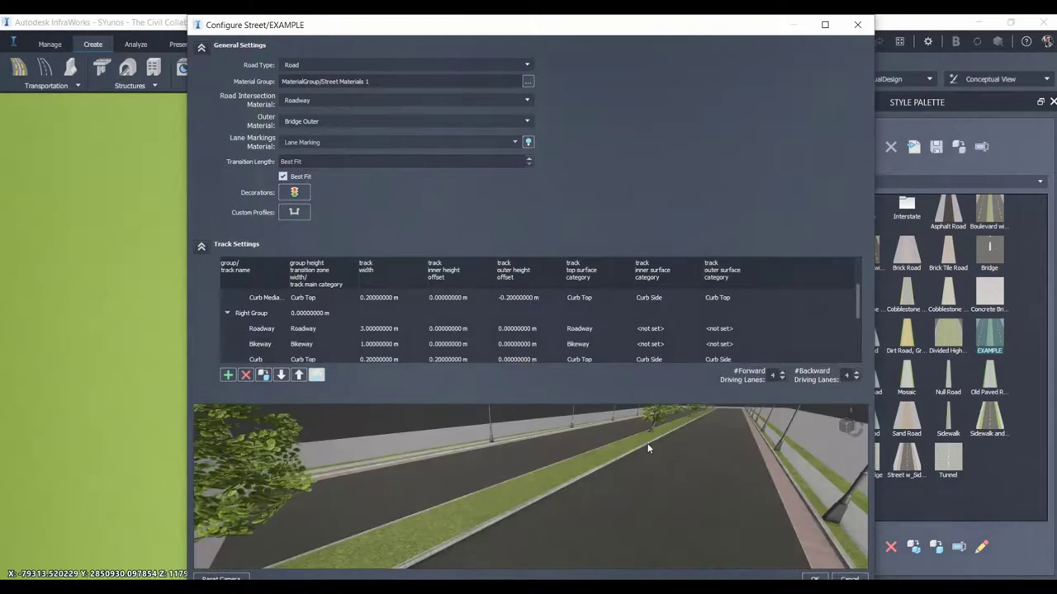
left_click(686, 475)
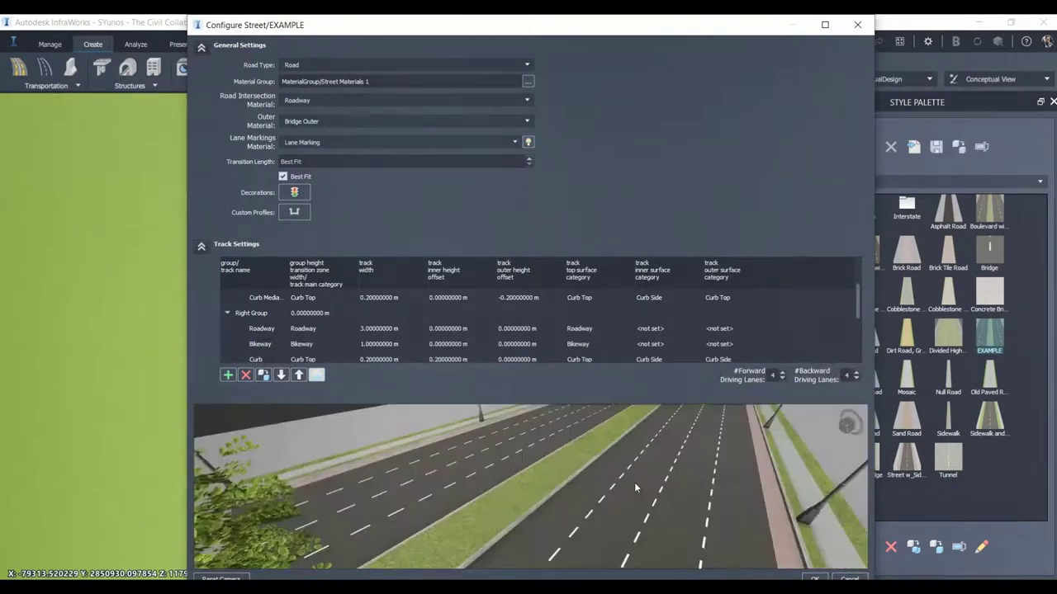
left_click_drag(635, 487, 638, 483)
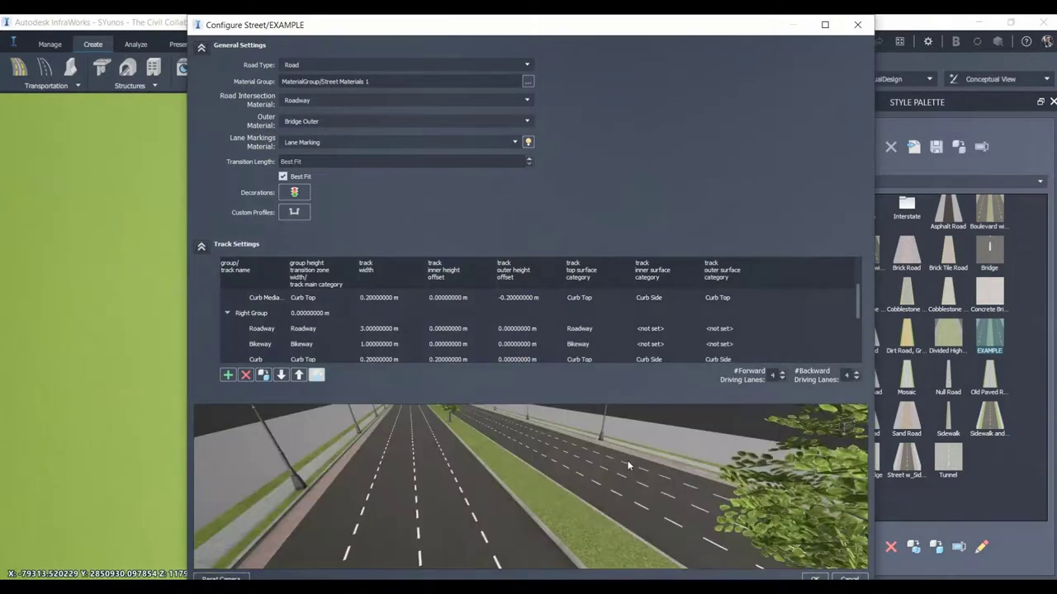
left_click(731, 453)
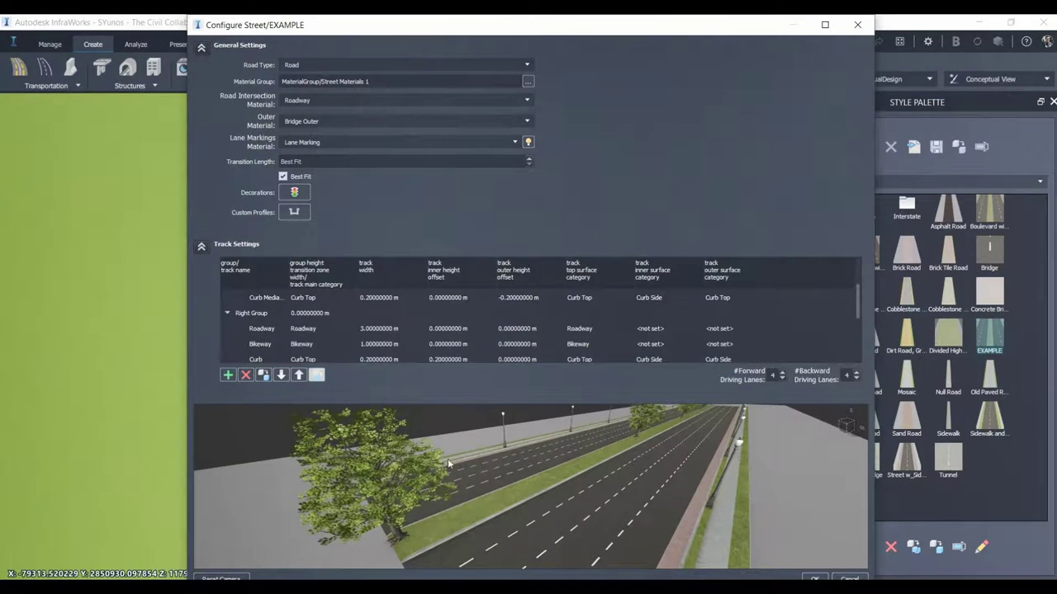
Remove the Street Light w_1 Bulb decoration from the Right Bucket > Greenspace target
left_click(294, 195)
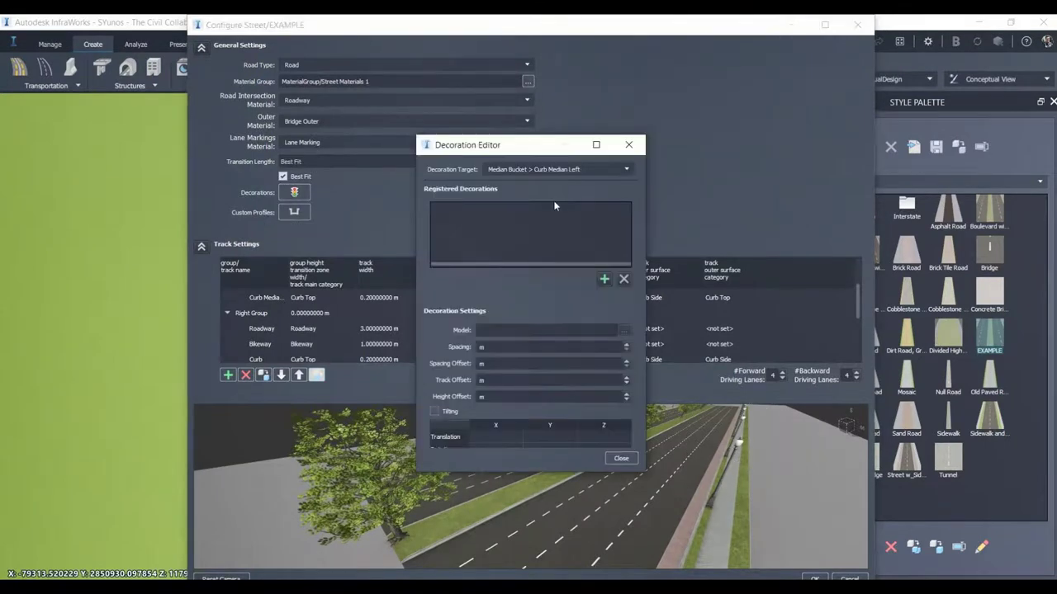
left_click(565, 171)
left_click(558, 240)
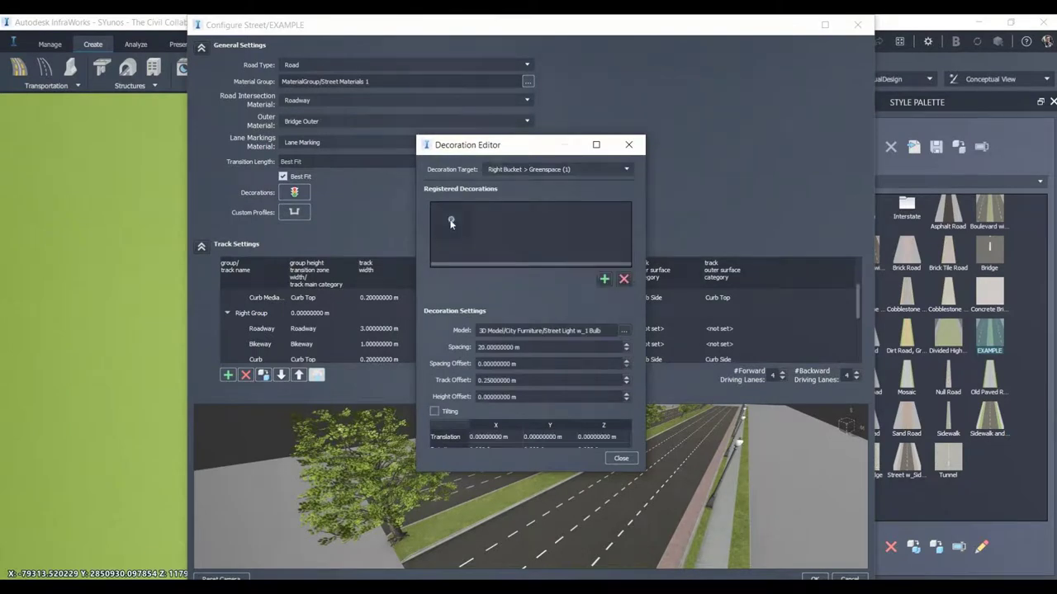
left_click(624, 279)
left_click(737, 468)
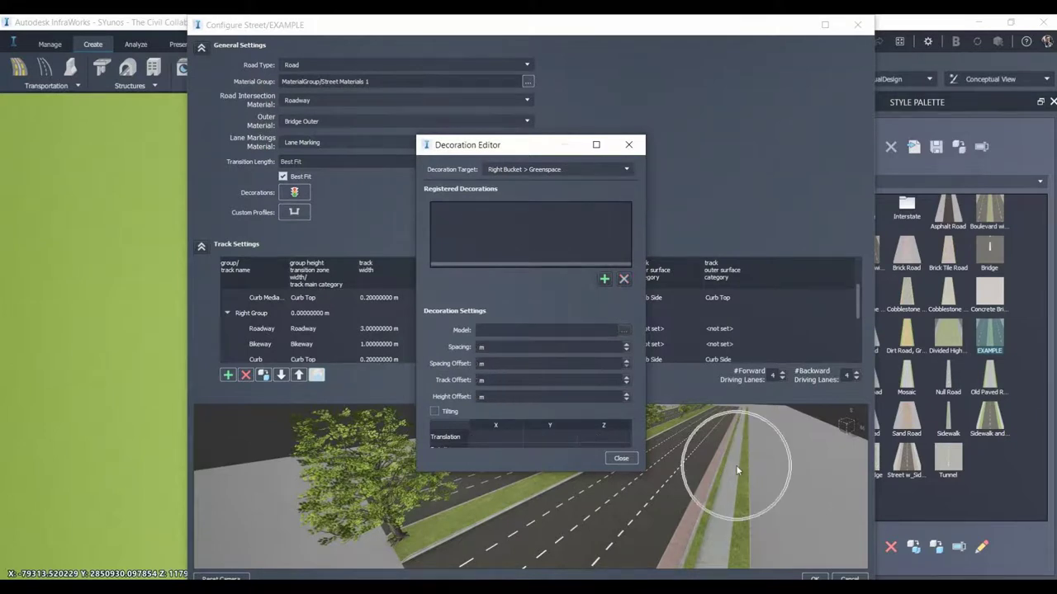
Add the Traffic Light Post w_Solid Bar East_West model from Traffic & Barriers as a decoration of the right greenspace
left_click(603, 280)
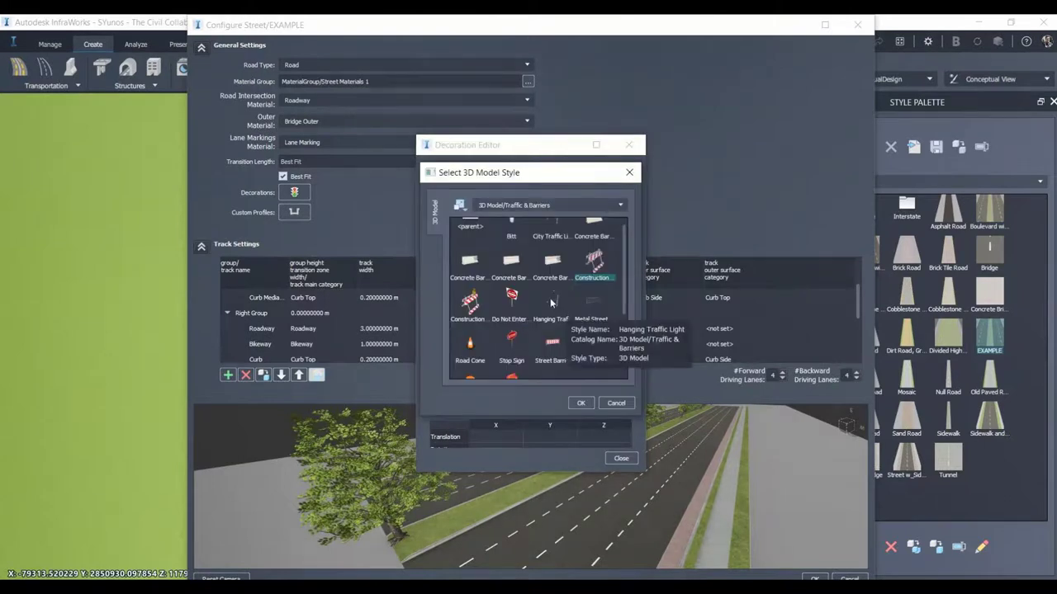
scroll(552, 303, "down", 3)
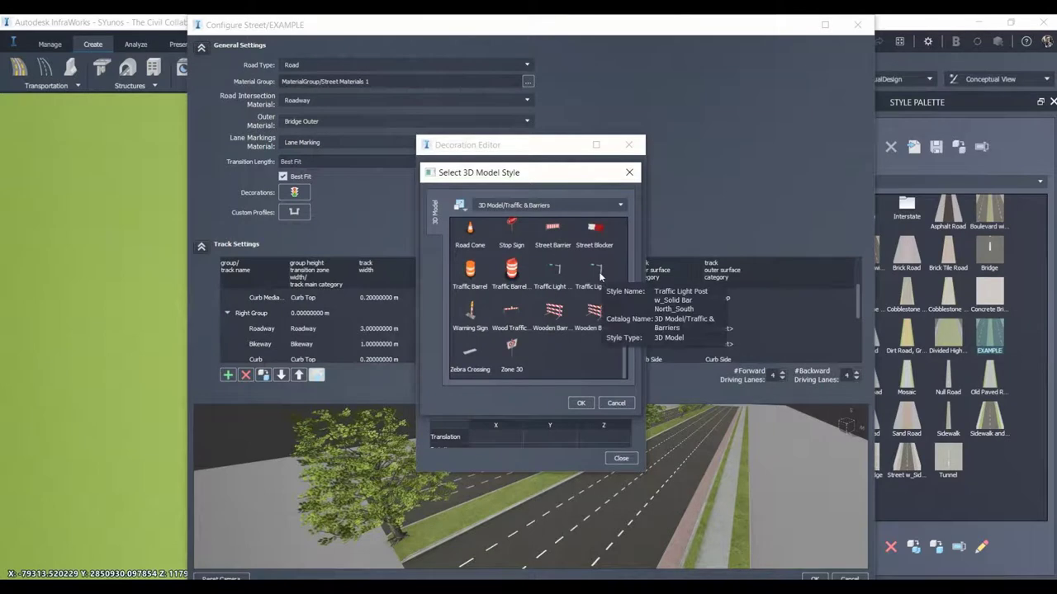
left_click(600, 275)
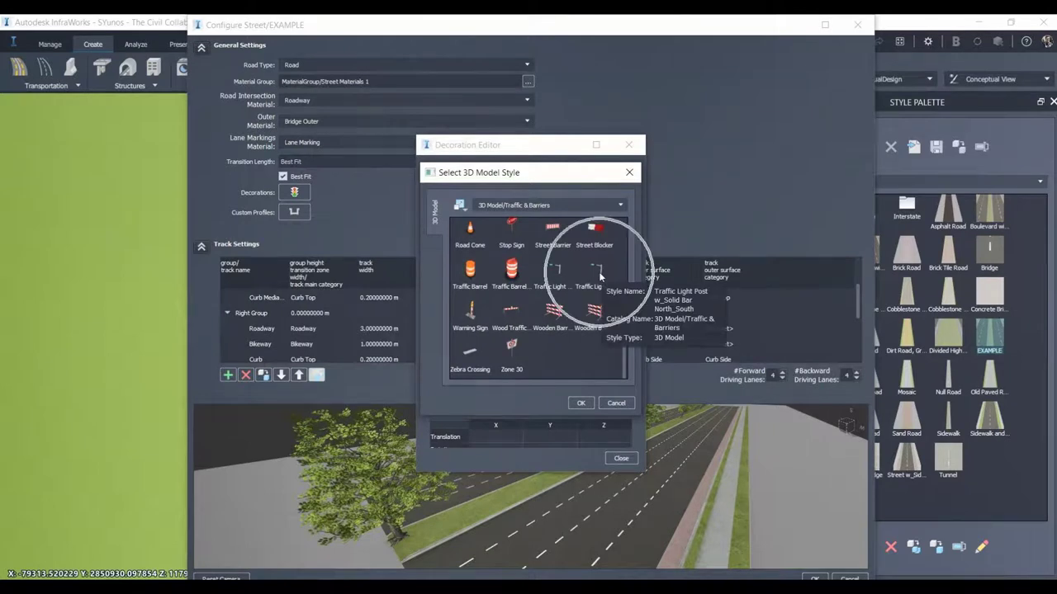
scroll(599, 275, "up", 2)
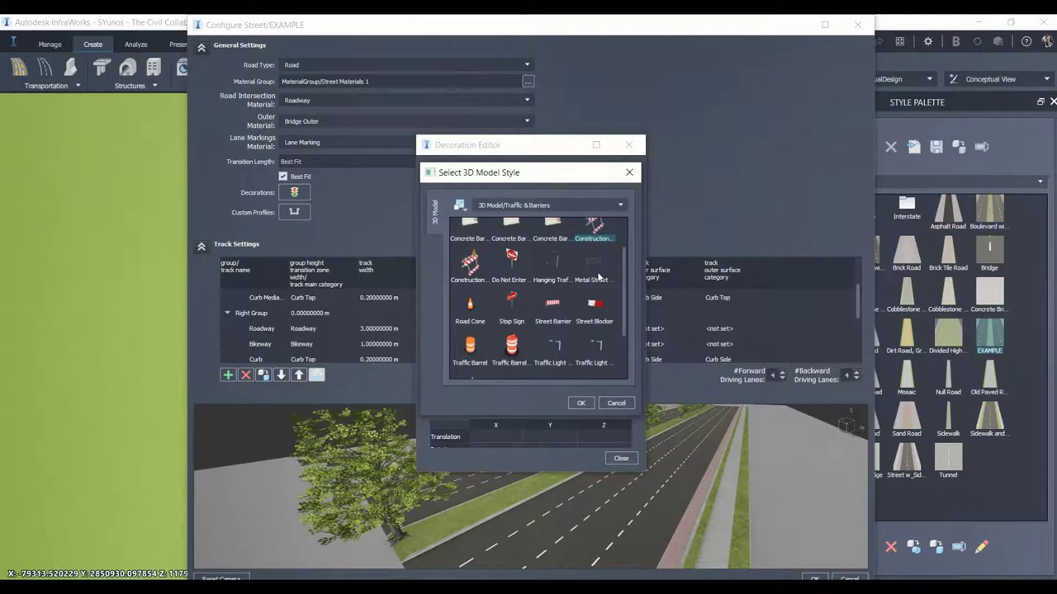
scroll(599, 276, "up", 1)
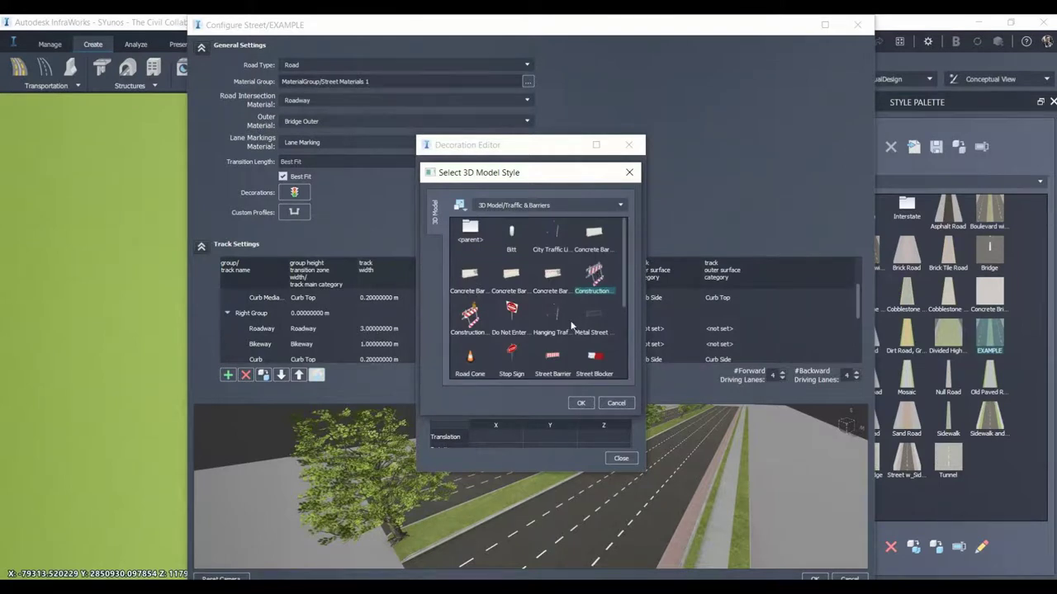
scroll(572, 327, "down", 2)
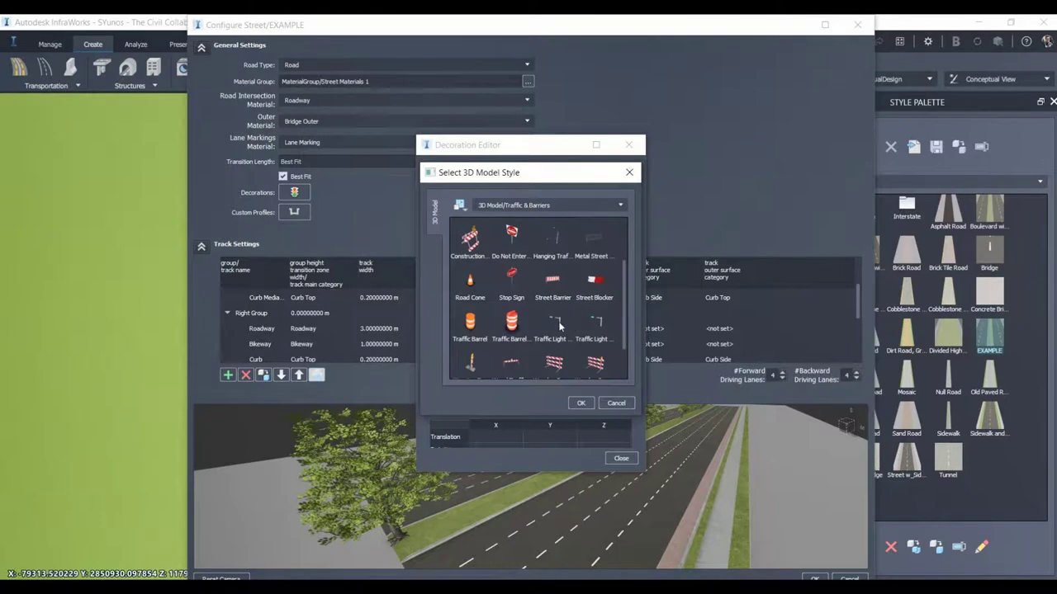
left_click(559, 326)
left_click(582, 403)
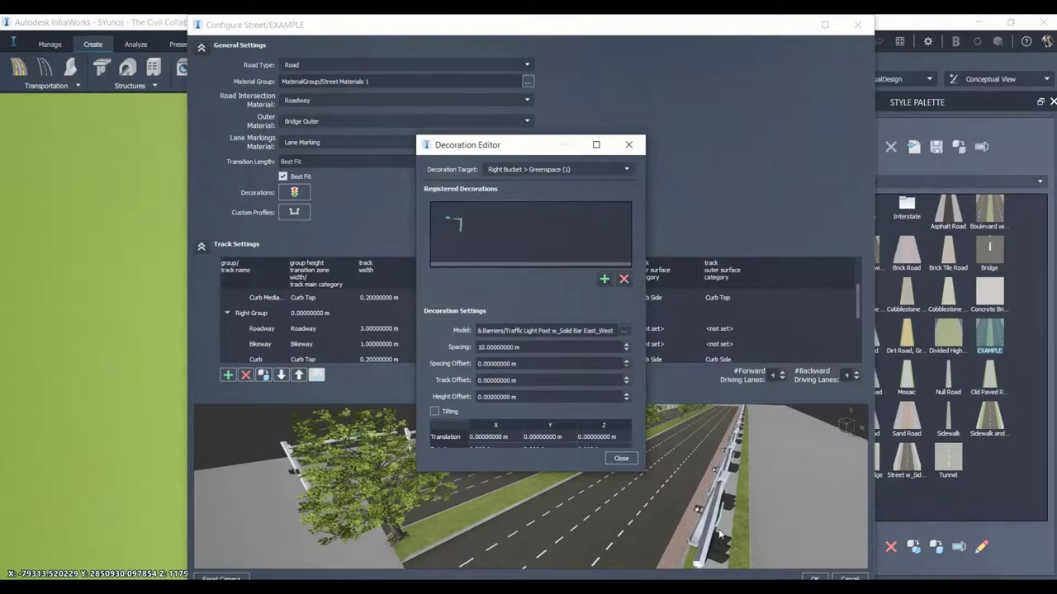
Inspect the traffic light posts along the road preview, remove them from the right greenspace and close the decoration editor
scroll(720, 535, "up", 3)
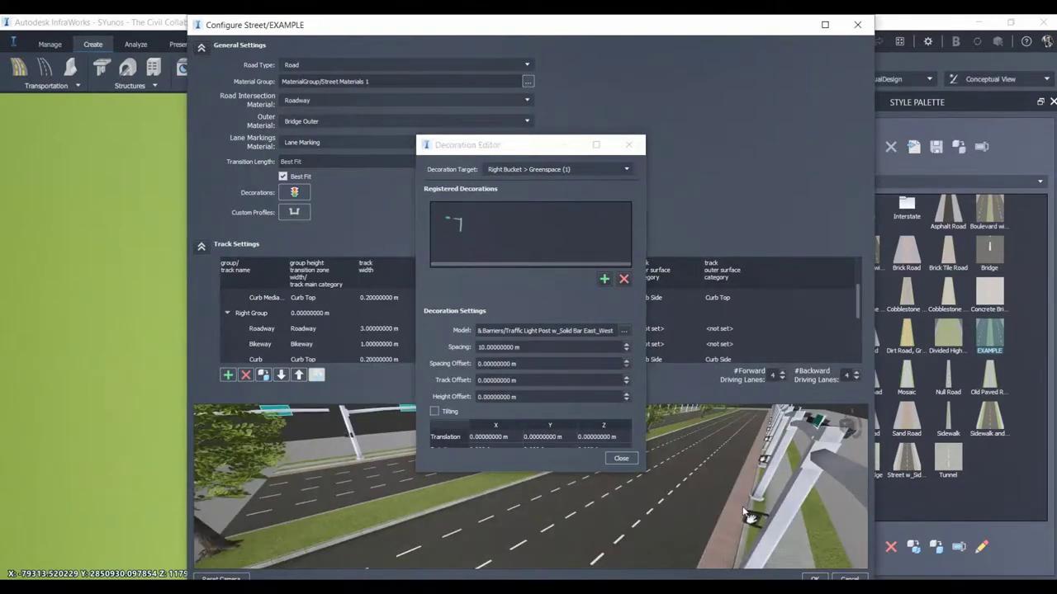
scroll(746, 516, "up", 3)
scroll(743, 512, "down", 5)
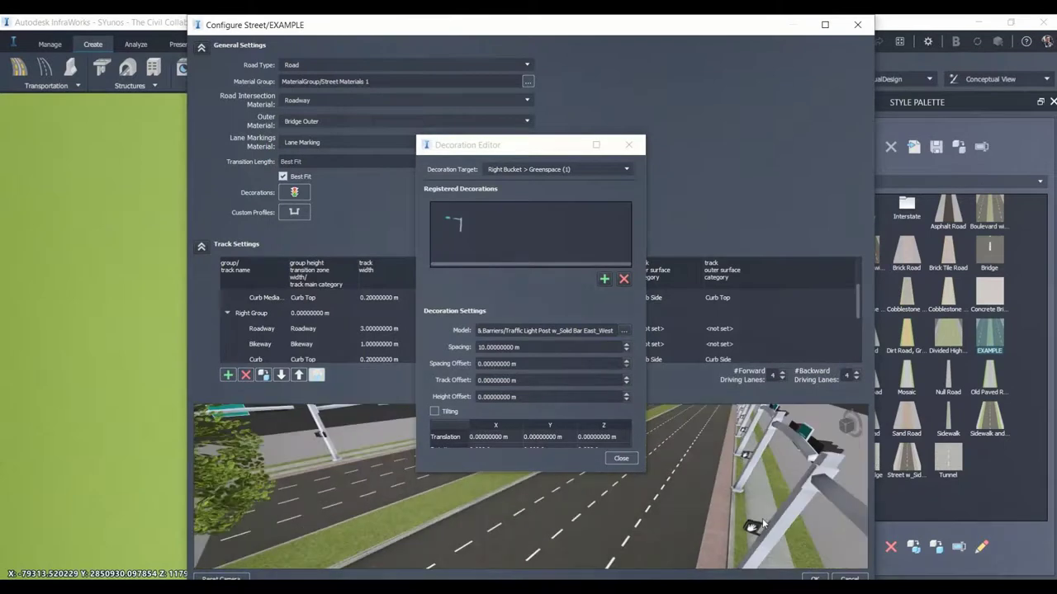
left_click(496, 243)
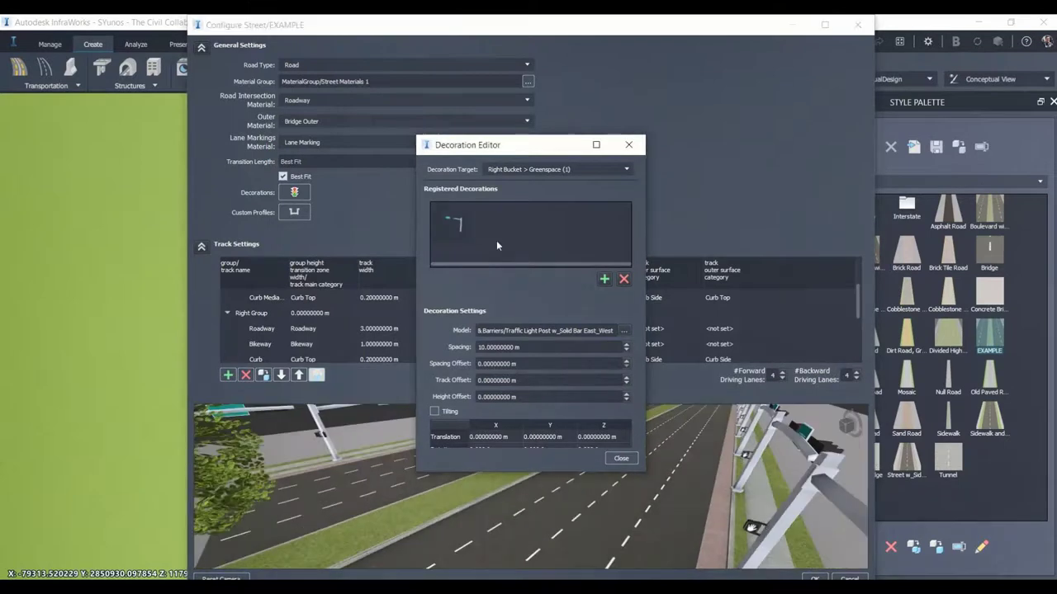
left_click_drag(746, 470, 748, 506)
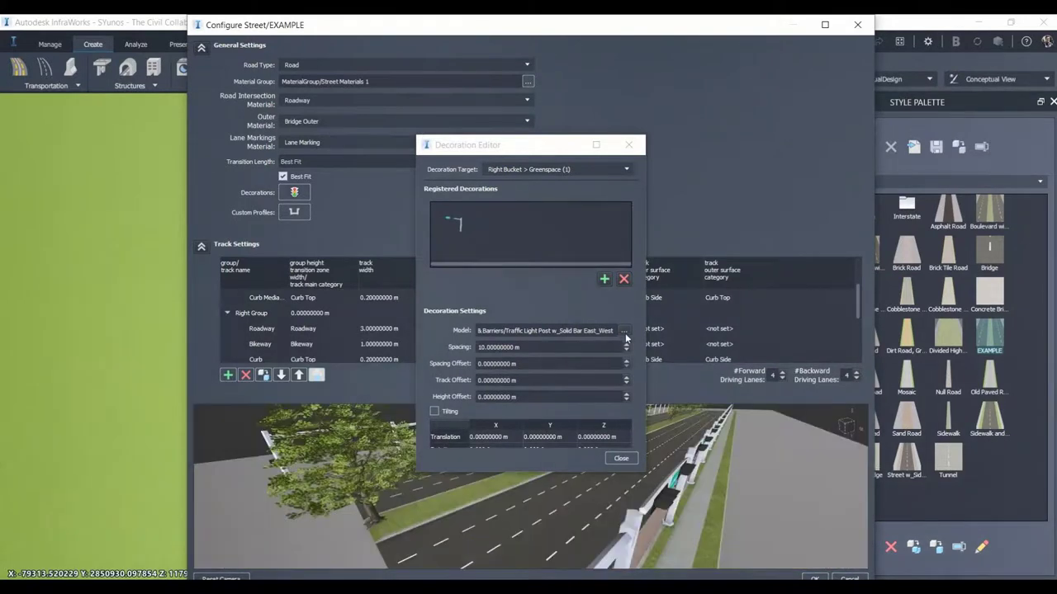
left_click(624, 282)
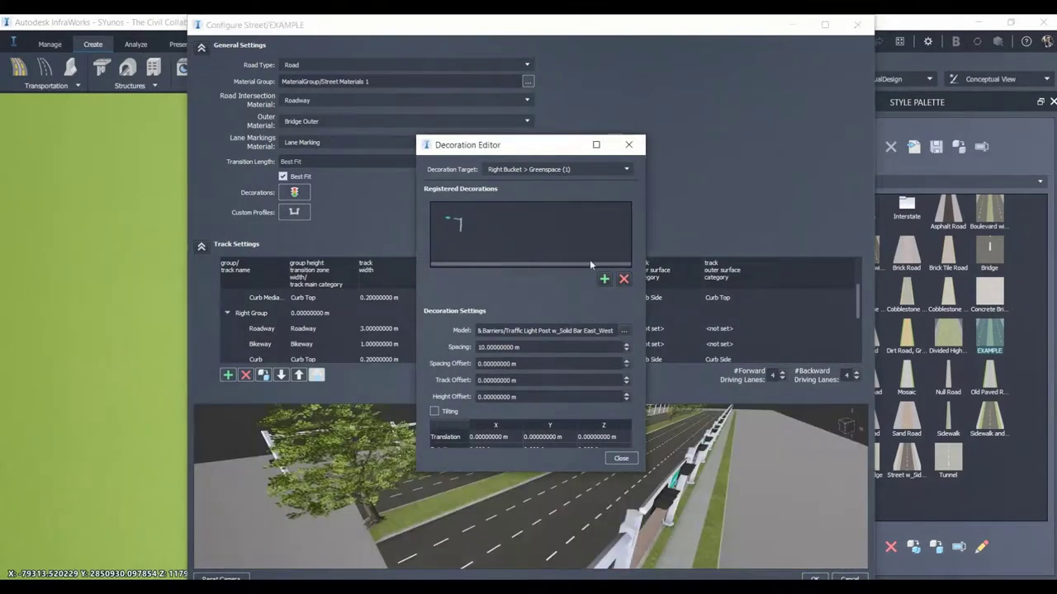
left_click(624, 279)
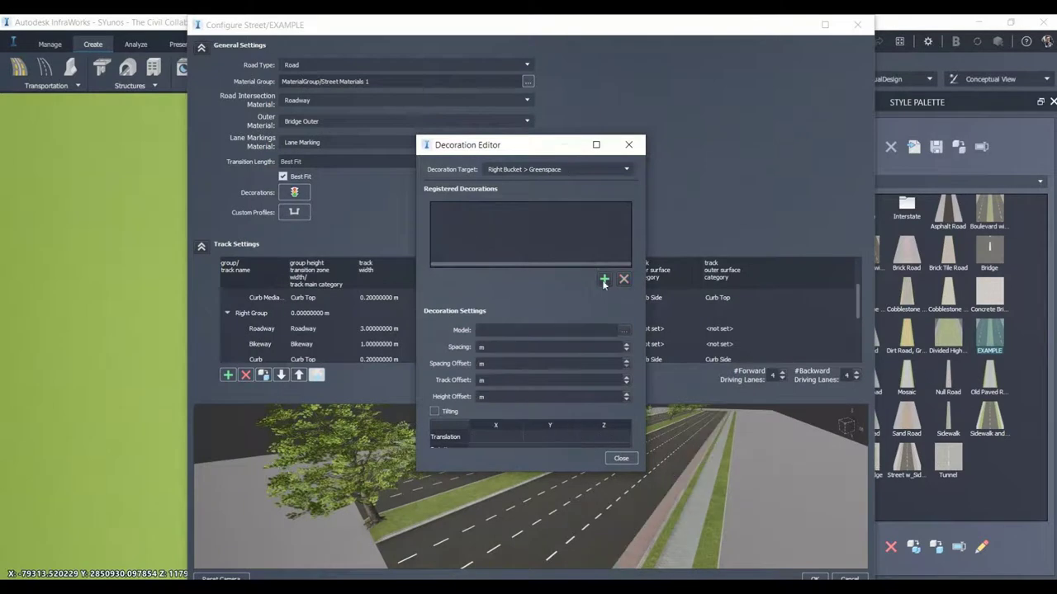
left_click(703, 448)
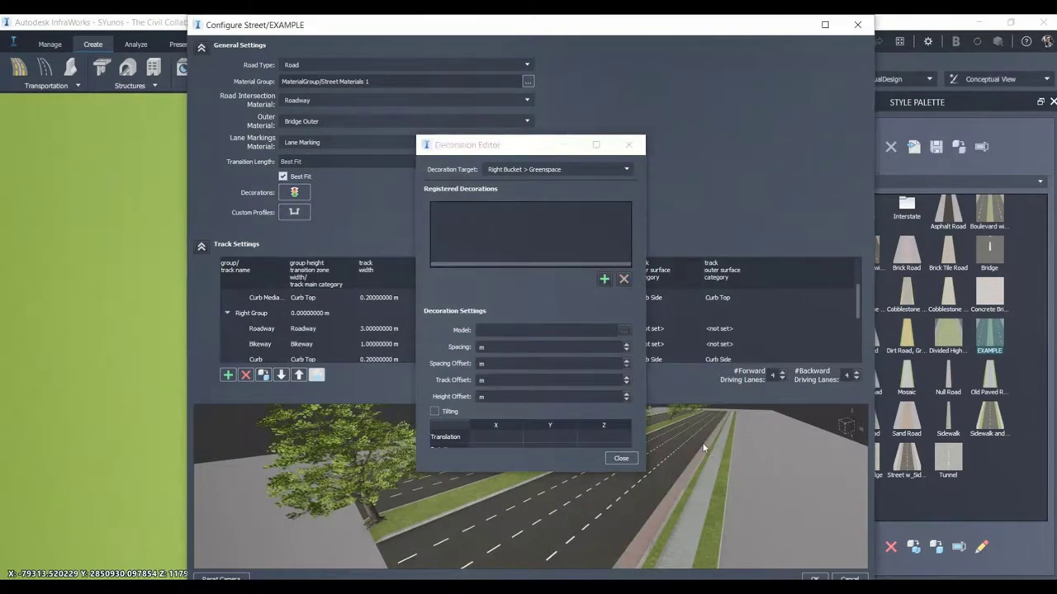
left_click_drag(704, 448, 718, 453)
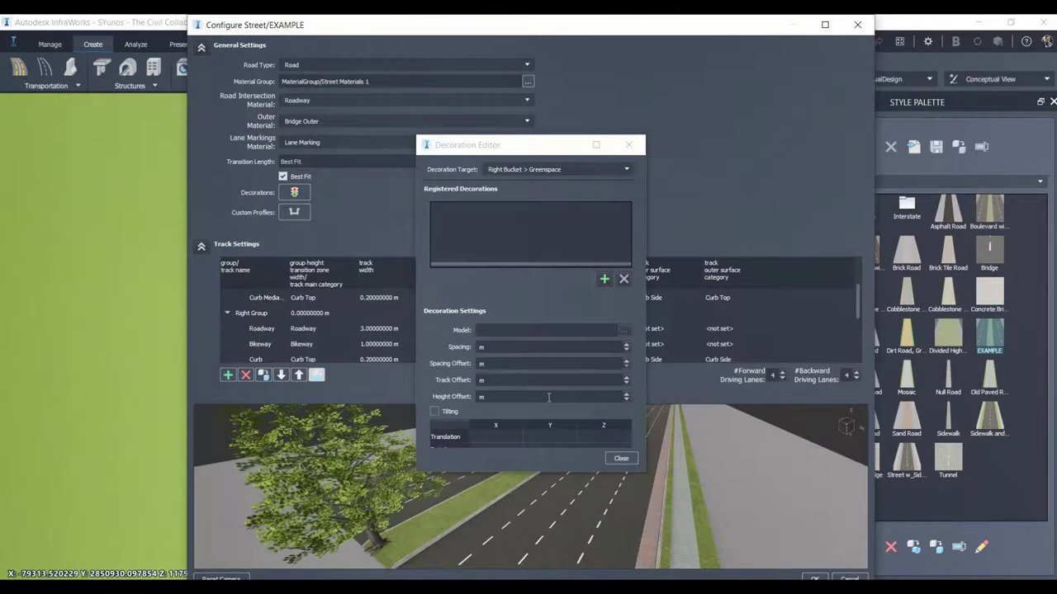
left_click(620, 457)
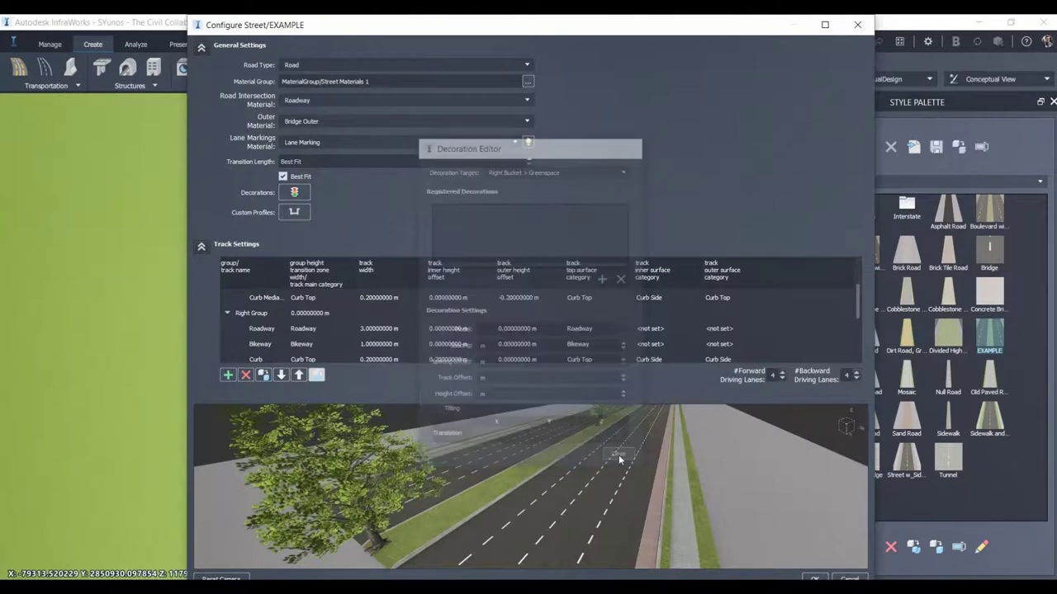
Remove the T19-V02 Light Green tree decoration from the Median Bucket > Median target
left_click(294, 191)
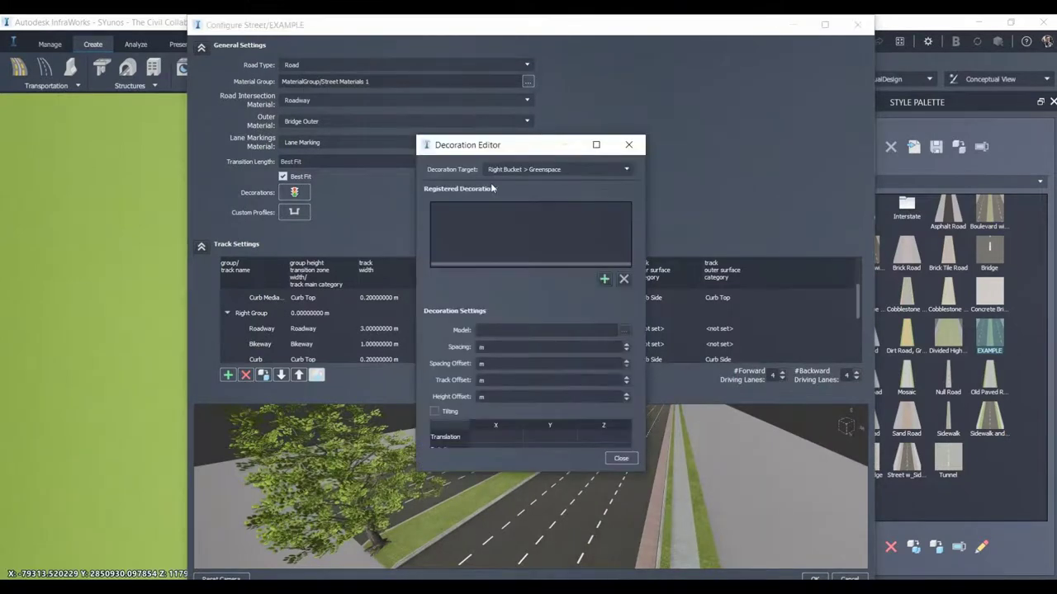
left_click(625, 171)
left_click(552, 122)
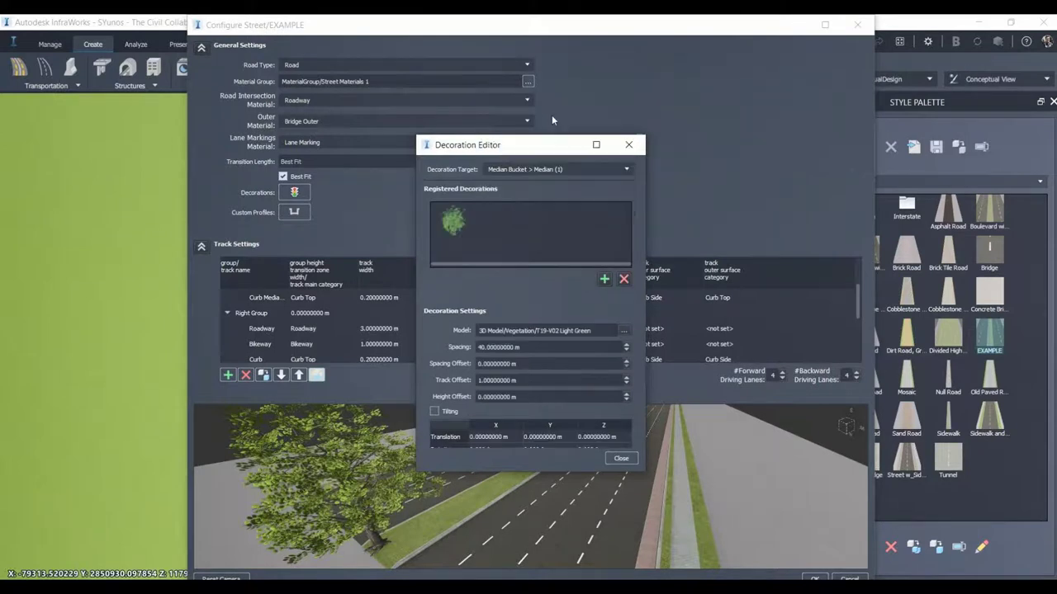
left_click(623, 279)
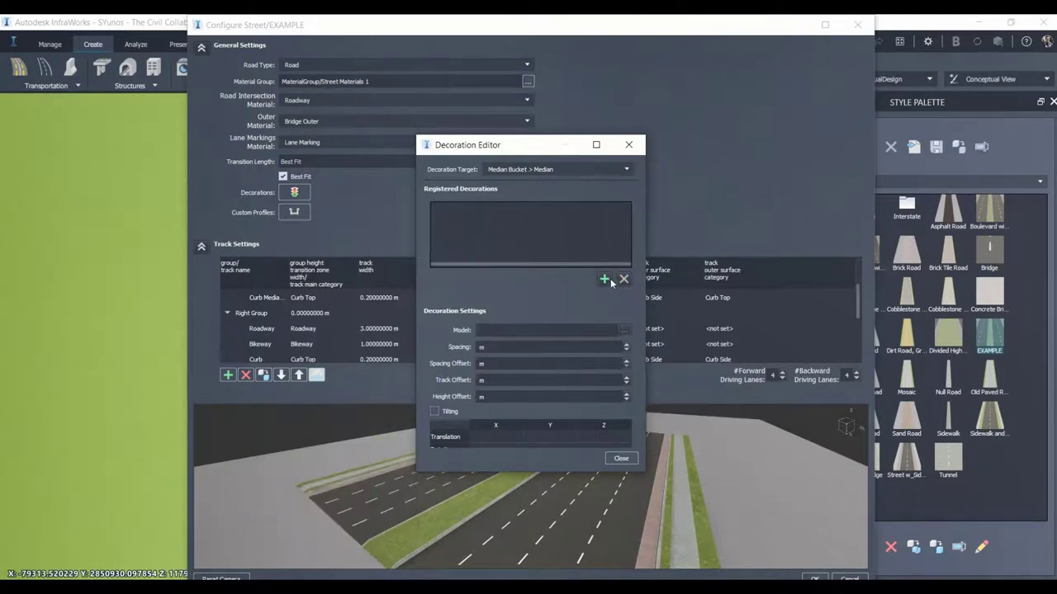
Start a new decoration for the Median Bucket > Median target and browse the City Furniture models, including Street Lamp
left_click(604, 279)
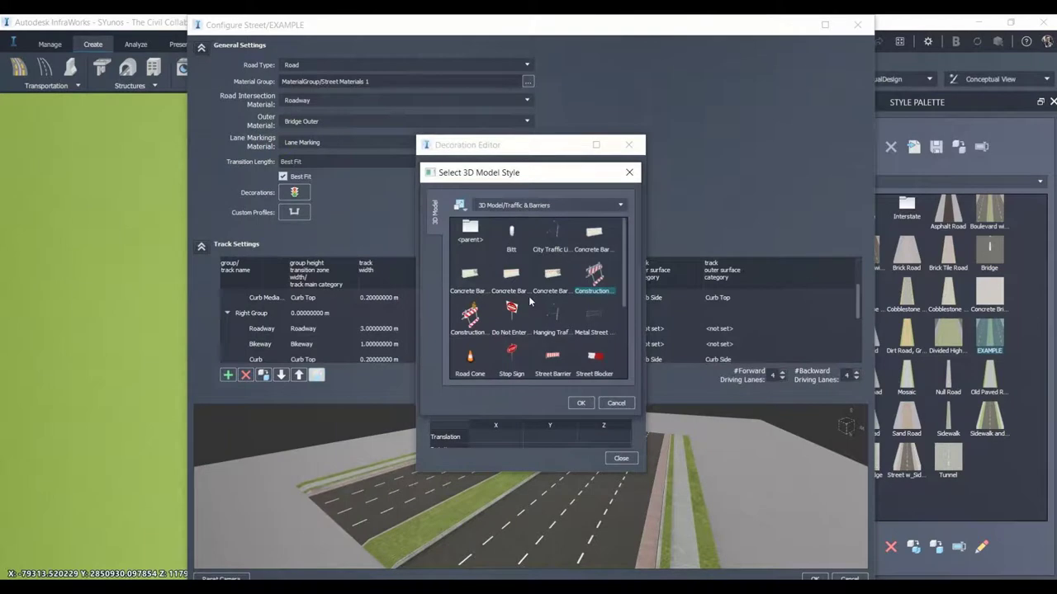
left_click(562, 204)
scroll(527, 51, "down", 1)
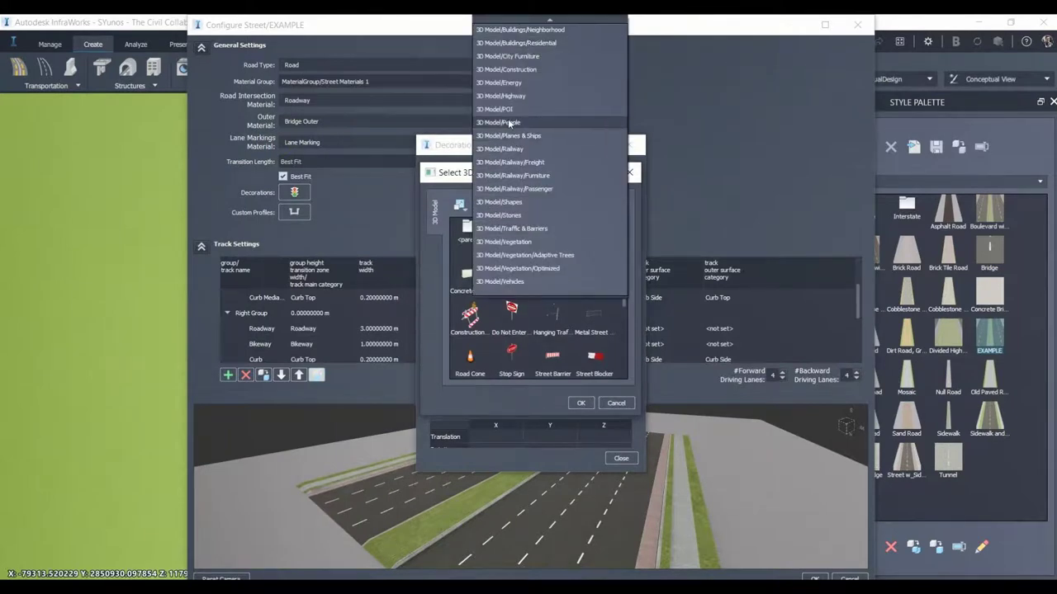
scroll(511, 85, "up", 4)
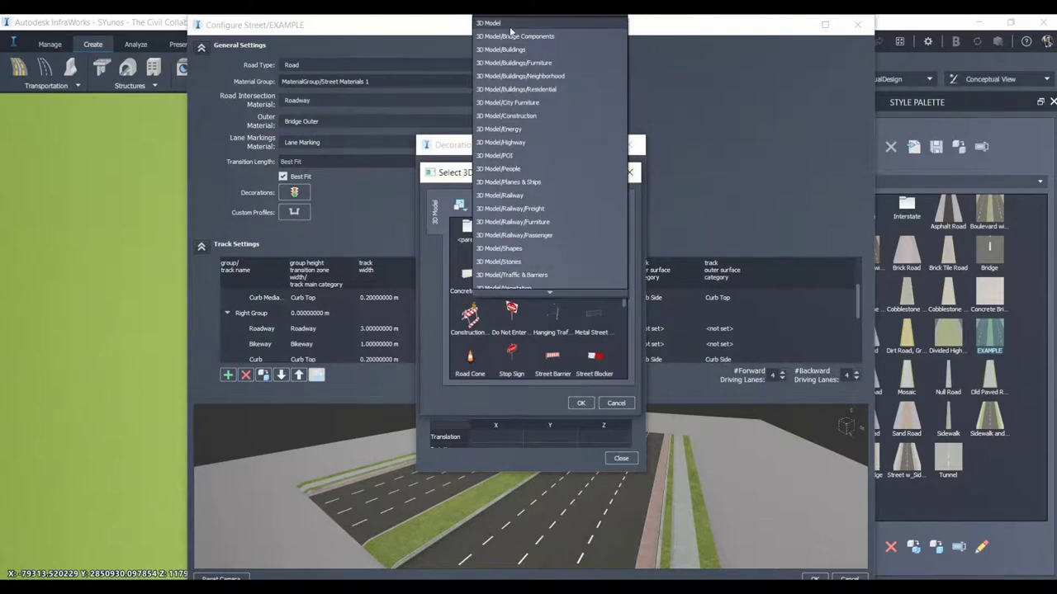
left_click(529, 106)
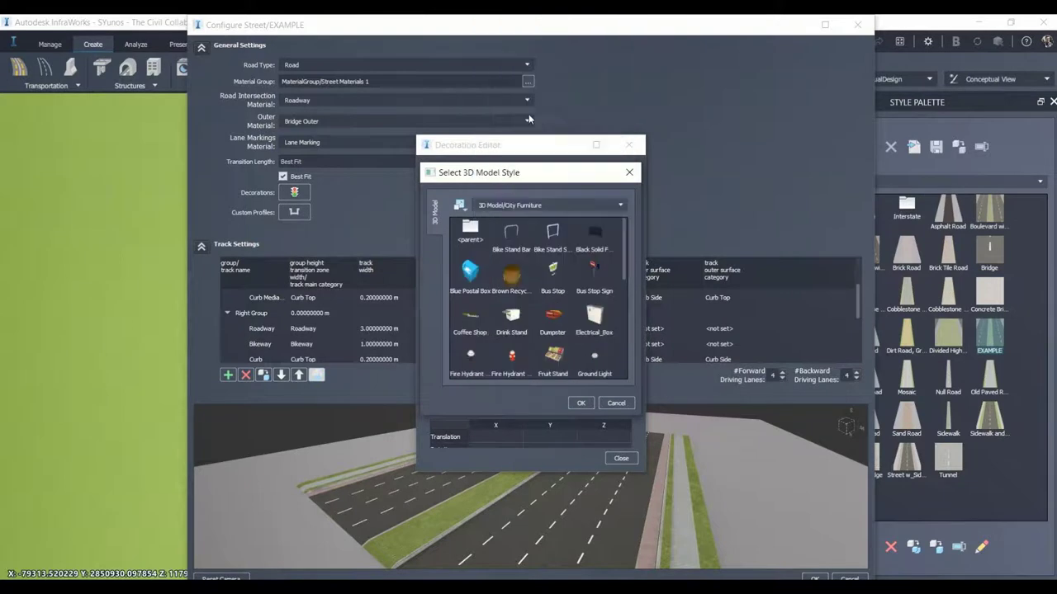
scroll(567, 305, "down", 1)
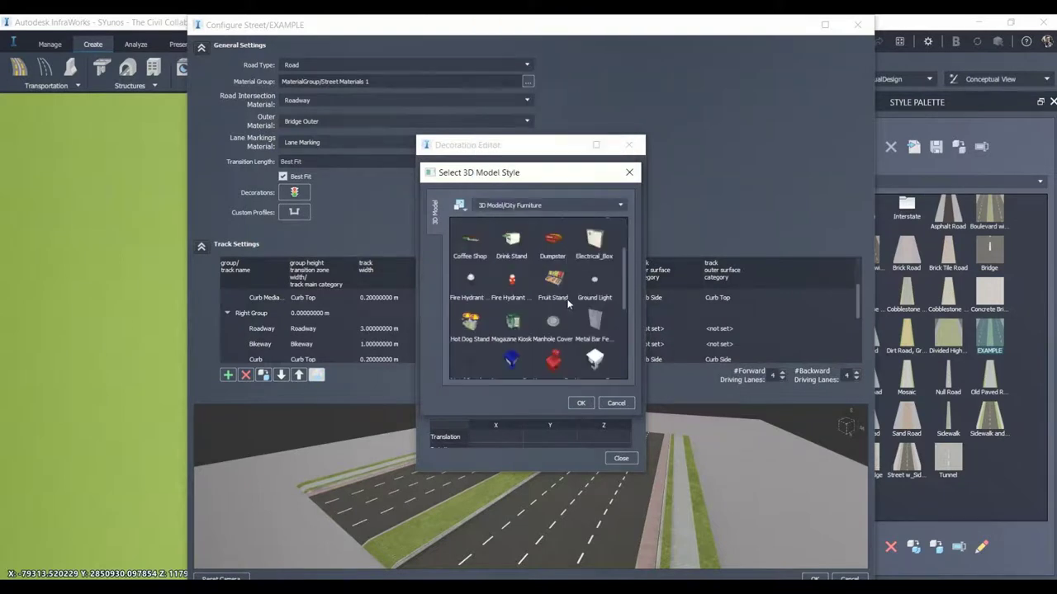
scroll(567, 304, "down", 3)
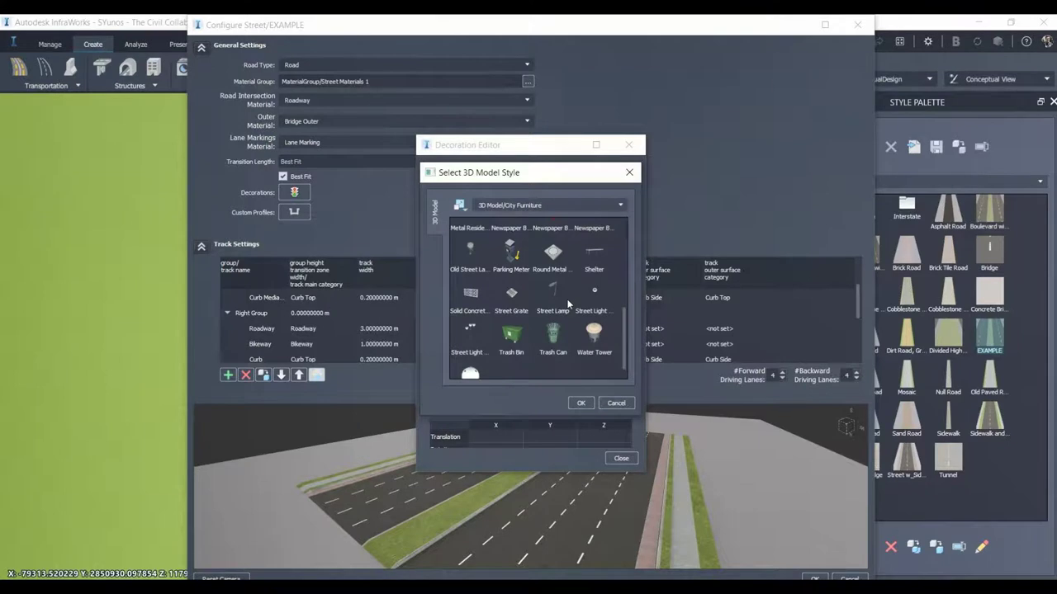
scroll(567, 305, "down", 1)
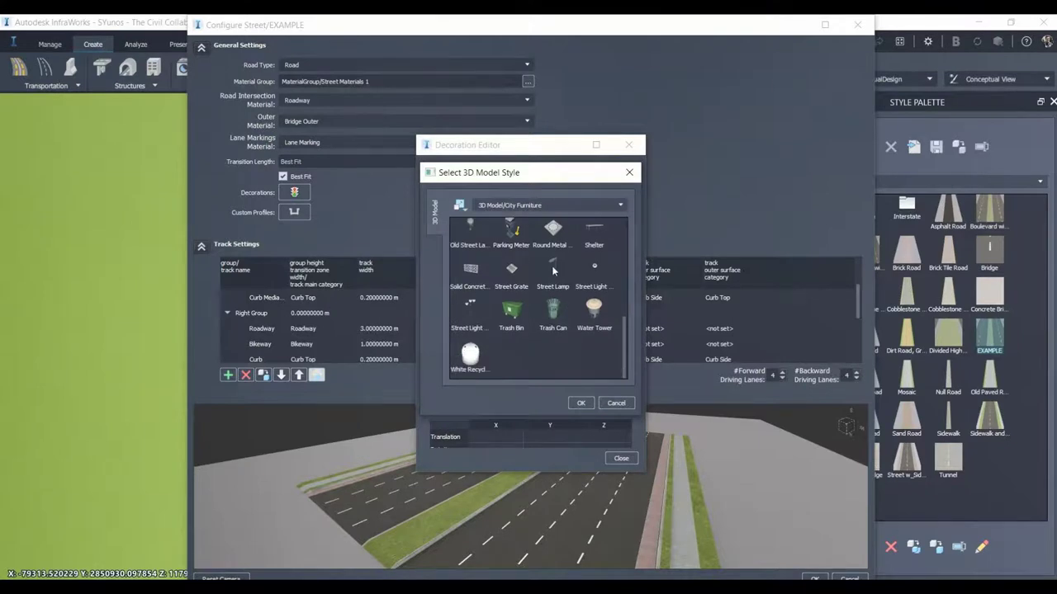
left_click(554, 270)
scroll(537, 296, "up", 5)
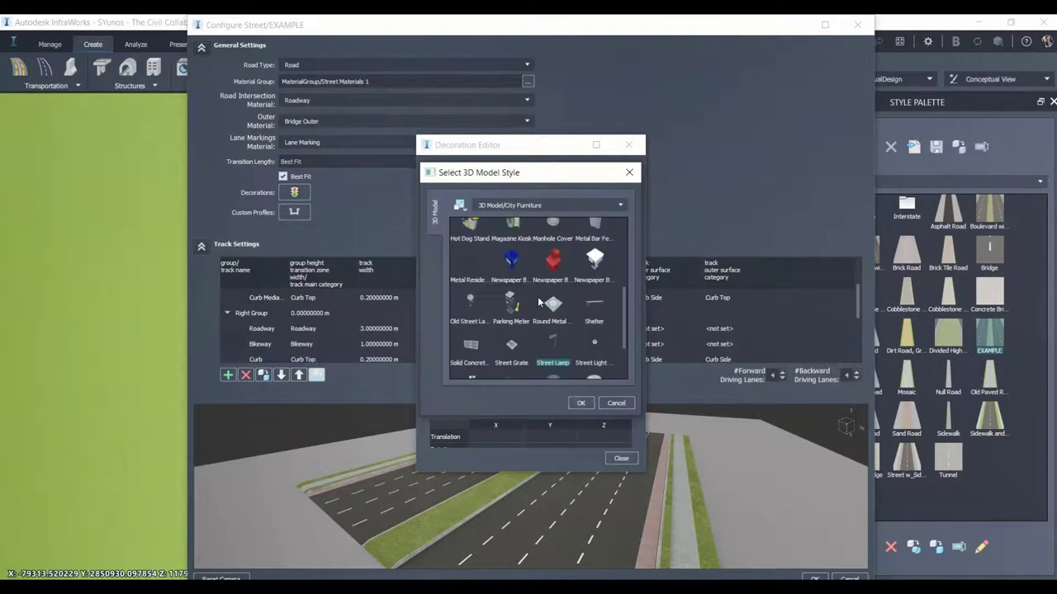
Add the Spruce Tree model from Vegetation/Adaptive Trees as the decoration of the median
left_click(526, 204)
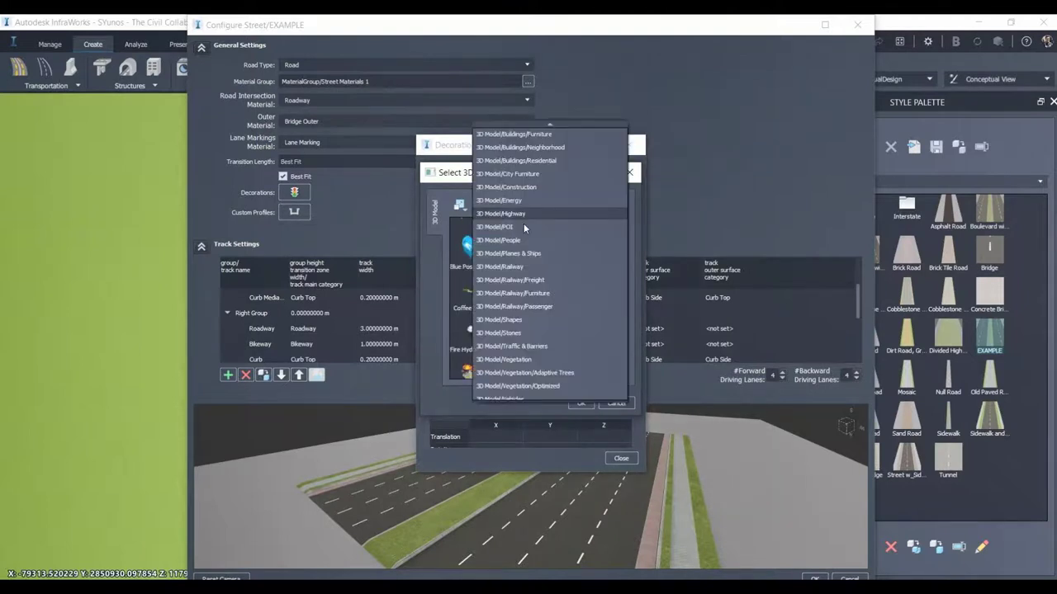
left_click(535, 372)
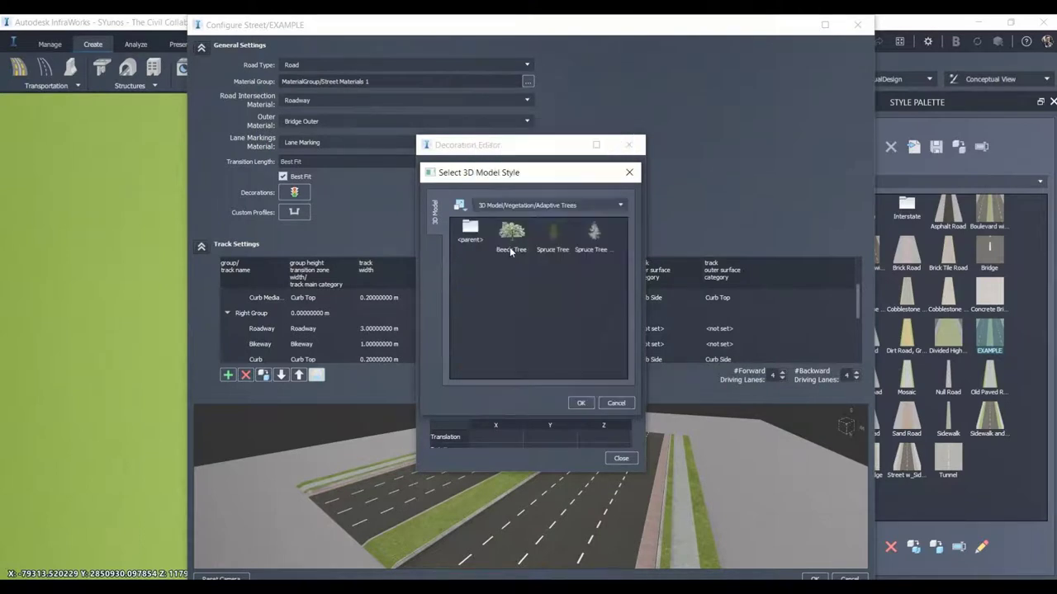
left_click(555, 247)
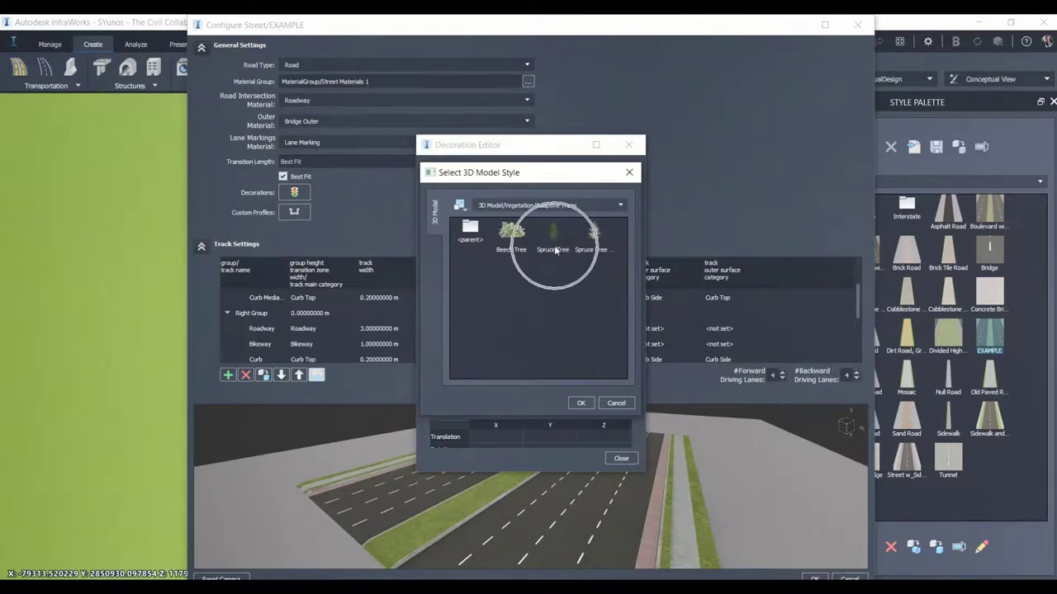
left_click(615, 403)
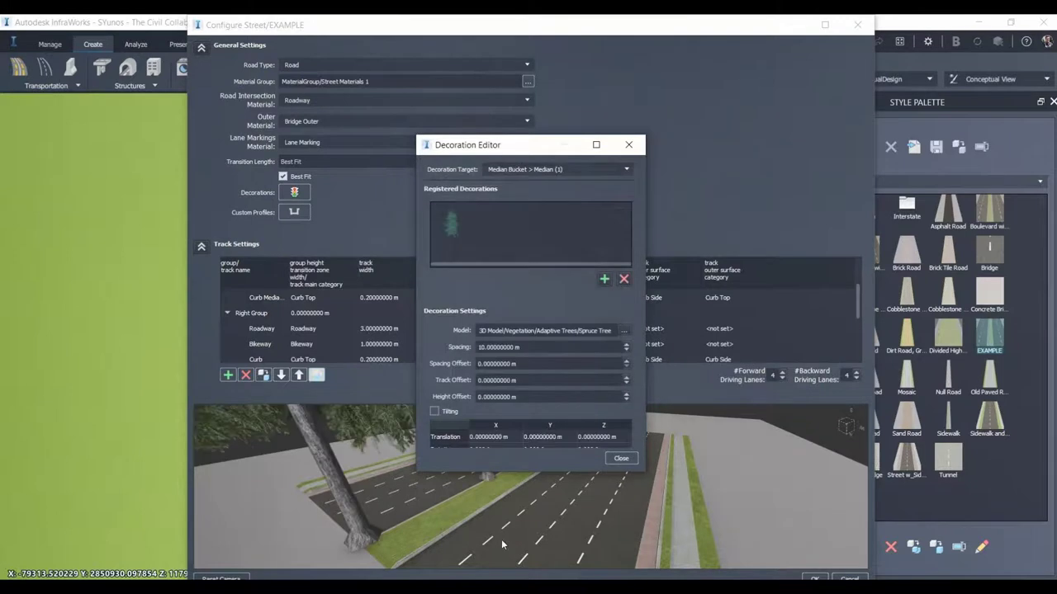
Move the decoration editor clear of the road preview and set the spruce tree spacing to 40 m
left_click_drag(502, 542, 579, 552)
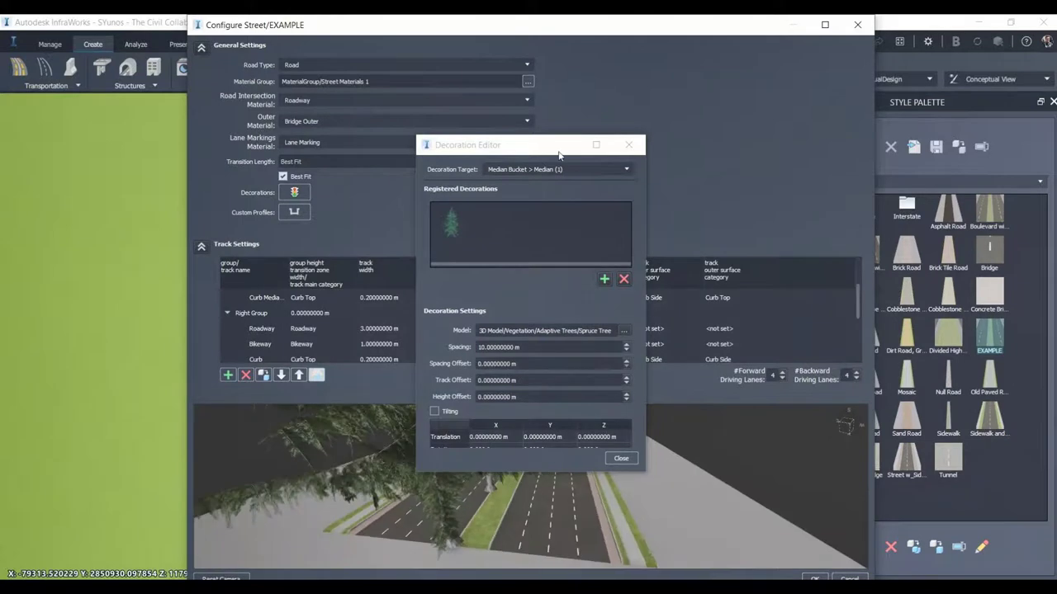
left_click(559, 152)
left_click_drag(524, 135, 902, 133)
left_click_drag(570, 478, 601, 464)
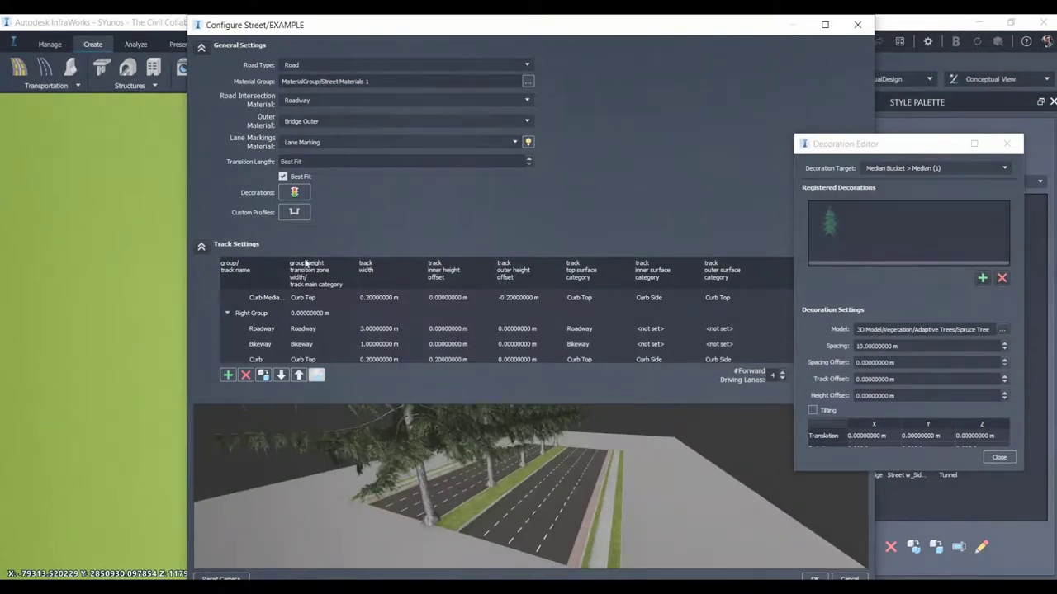
left_click_drag(870, 147, 719, 113)
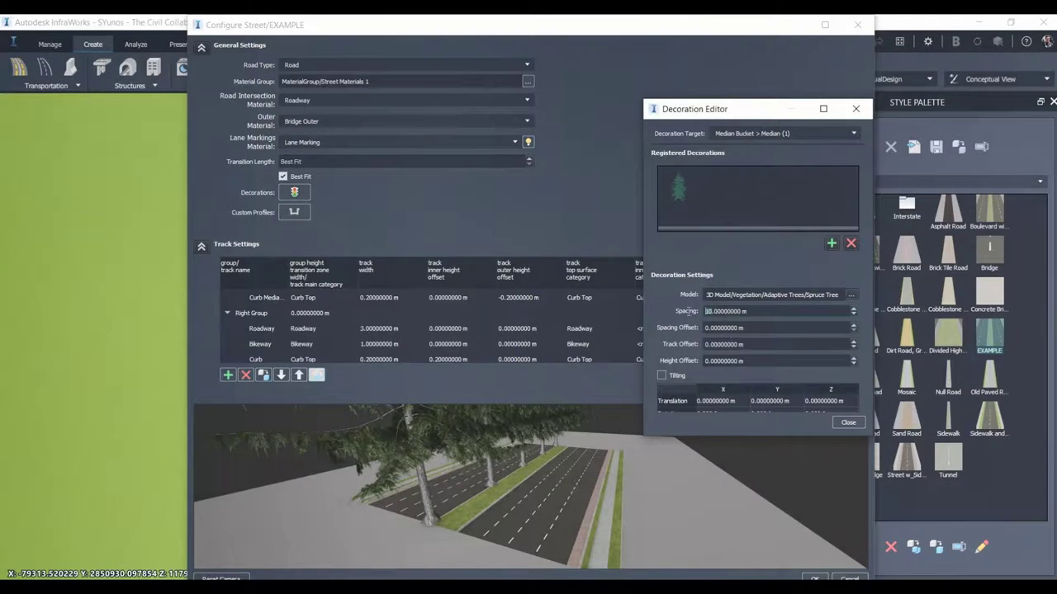
type("40")
key("Return")
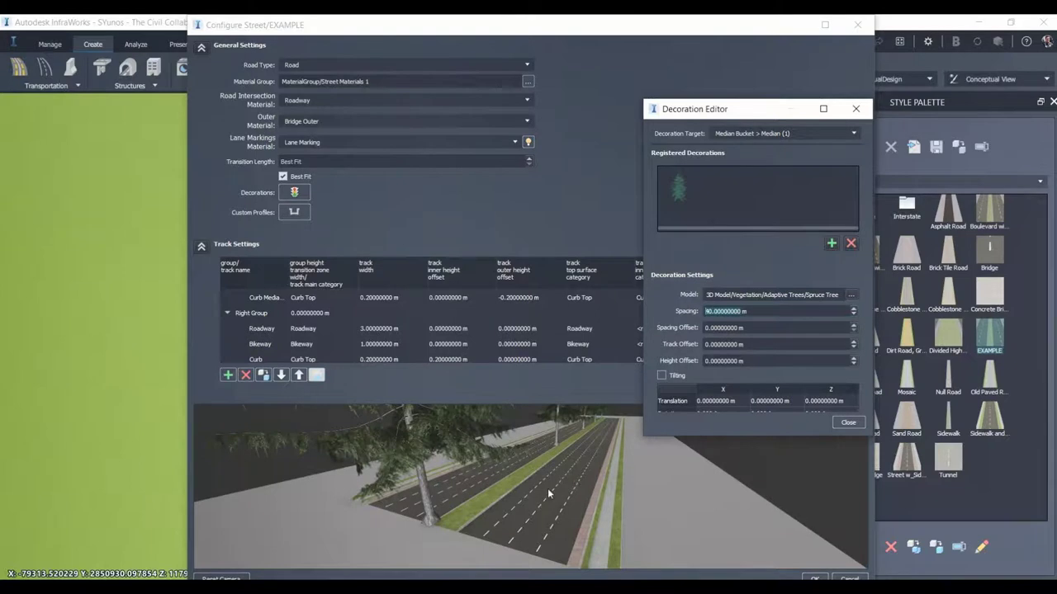
Set the track offset of the median spruce trees to 1.5 m
left_click_drag(548, 488, 492, 472)
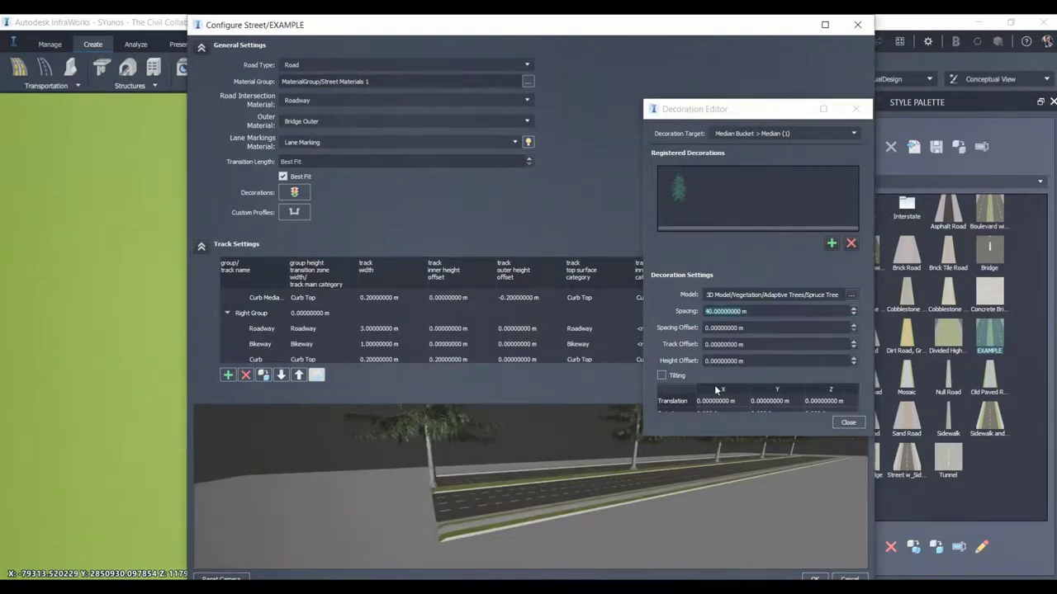
left_click_drag(529, 480, 452, 549)
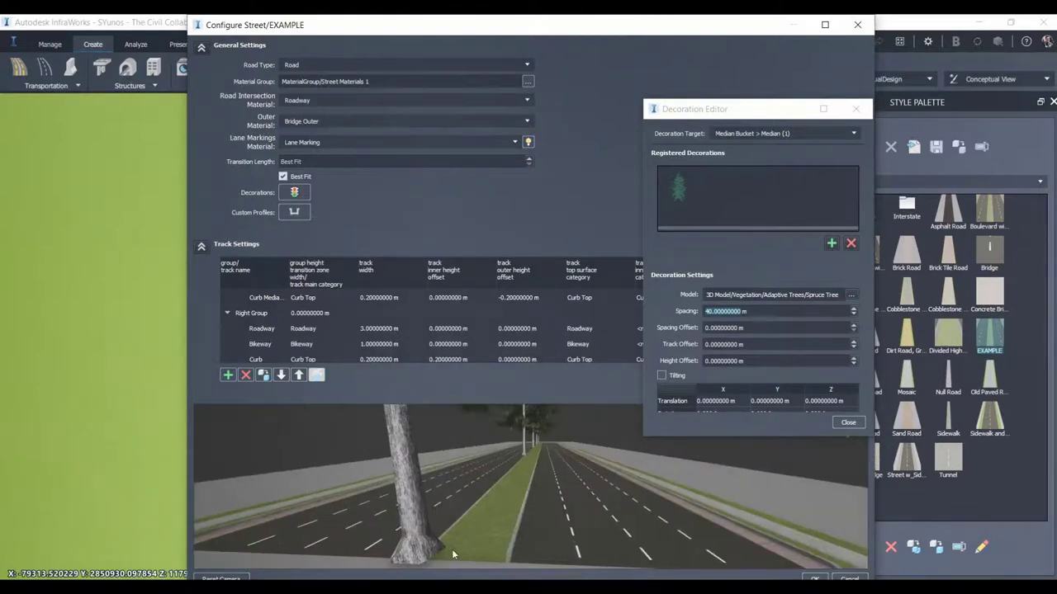
left_click(706, 345)
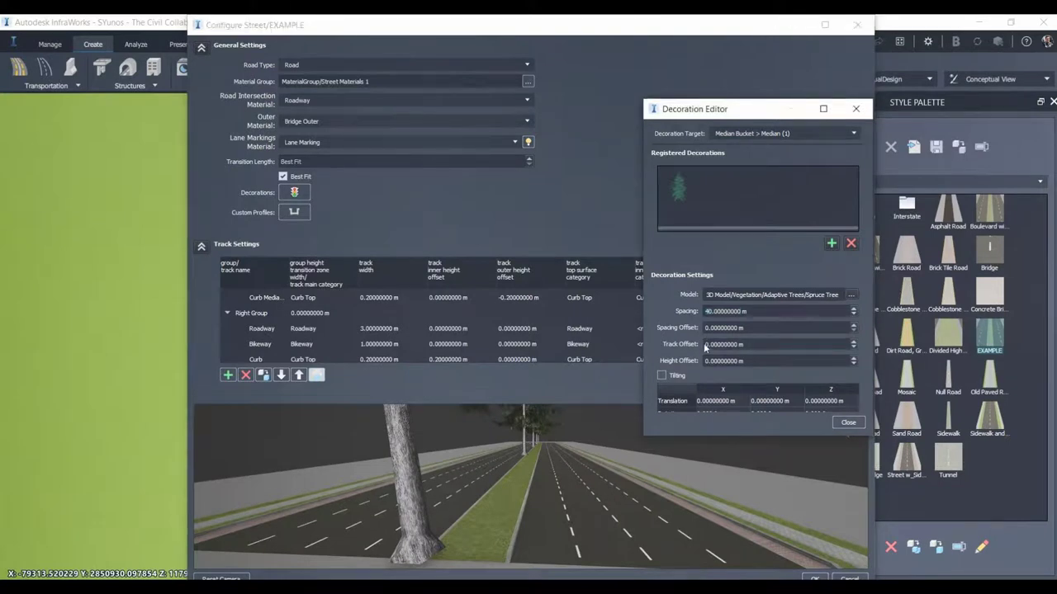
left_click_drag(778, 347, 666, 298)
type("1.5")
key("Return")
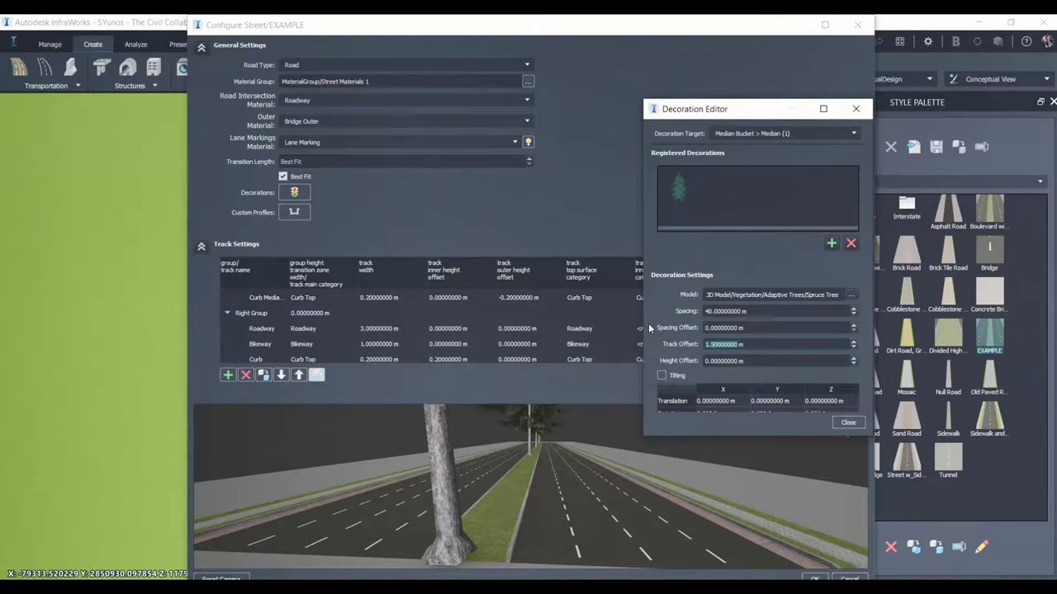
Check the trees' position across the median in the preview and set their track offset to 2 m
left_click(587, 473)
left_click_drag(587, 473, 603, 470)
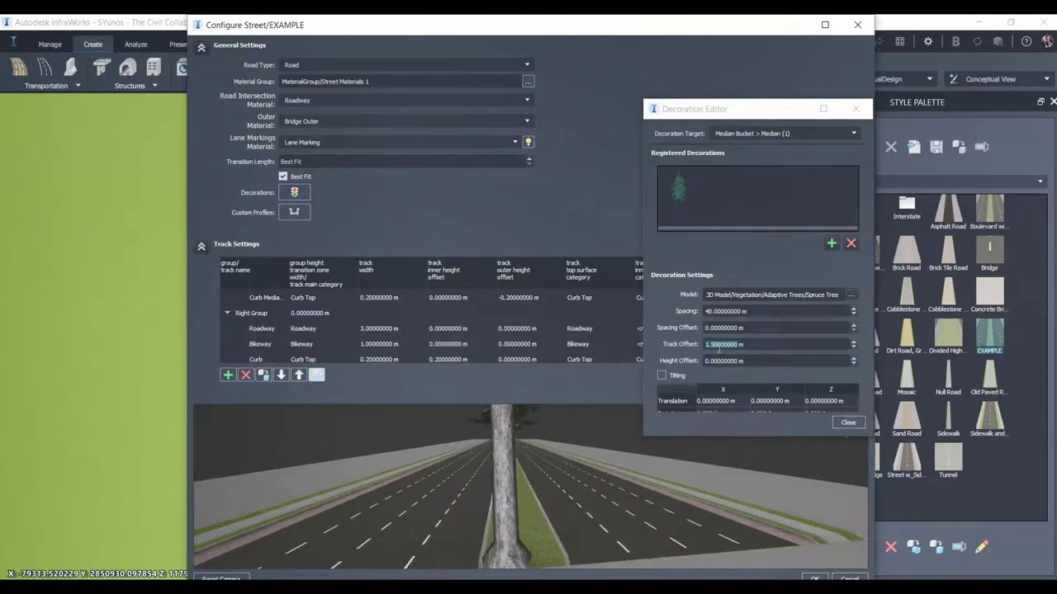
left_click(743, 344)
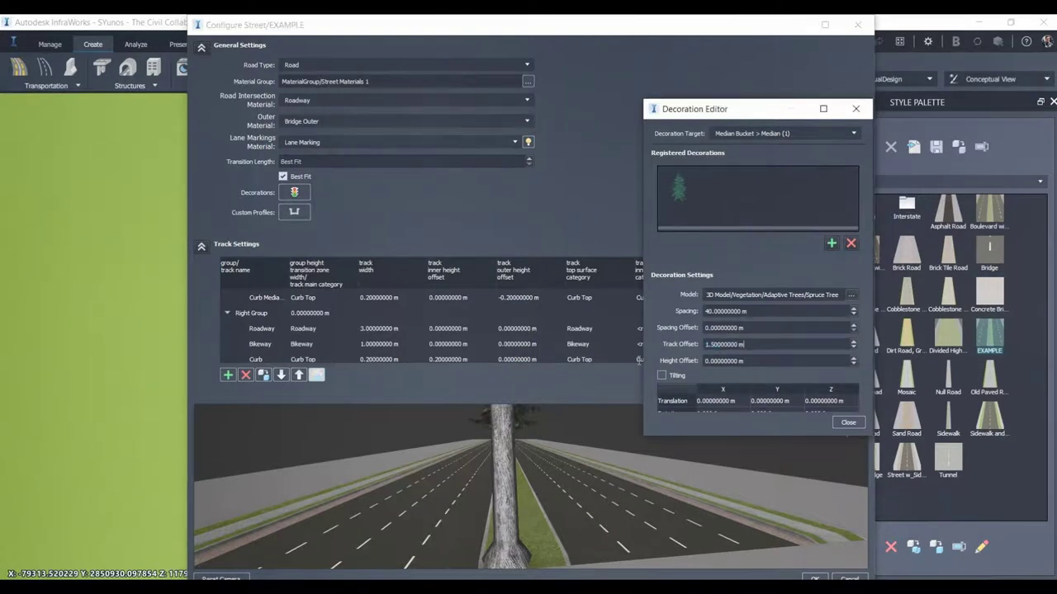
left_click_drag(731, 346, 681, 351)
type("2")
key("Return")
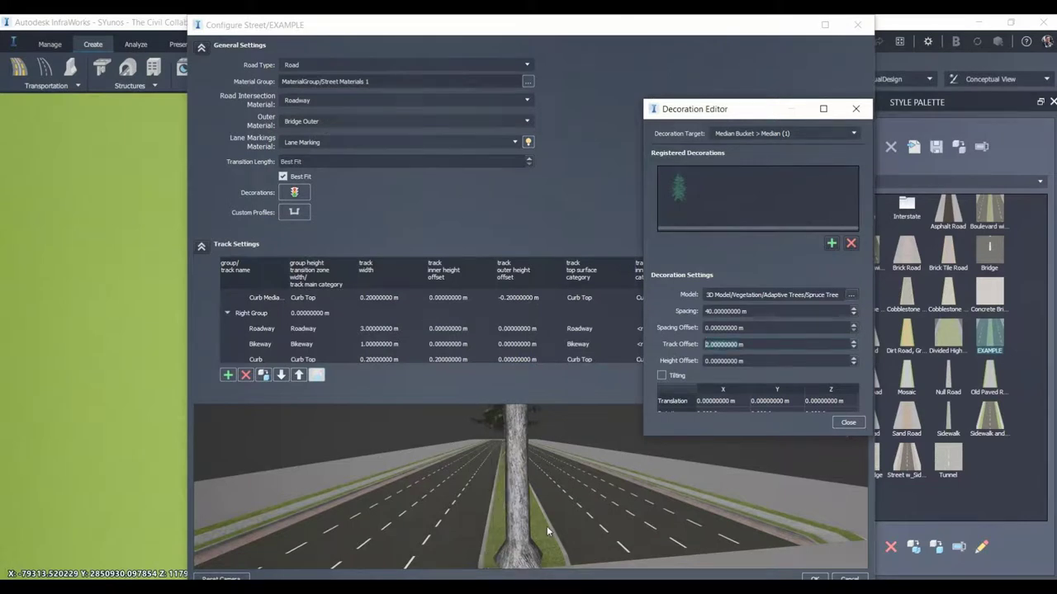
Enlarge the decoration editor to show the transform values and set the spruce tree's X and Y scaling to 0.5
left_click_drag(546, 526, 482, 486)
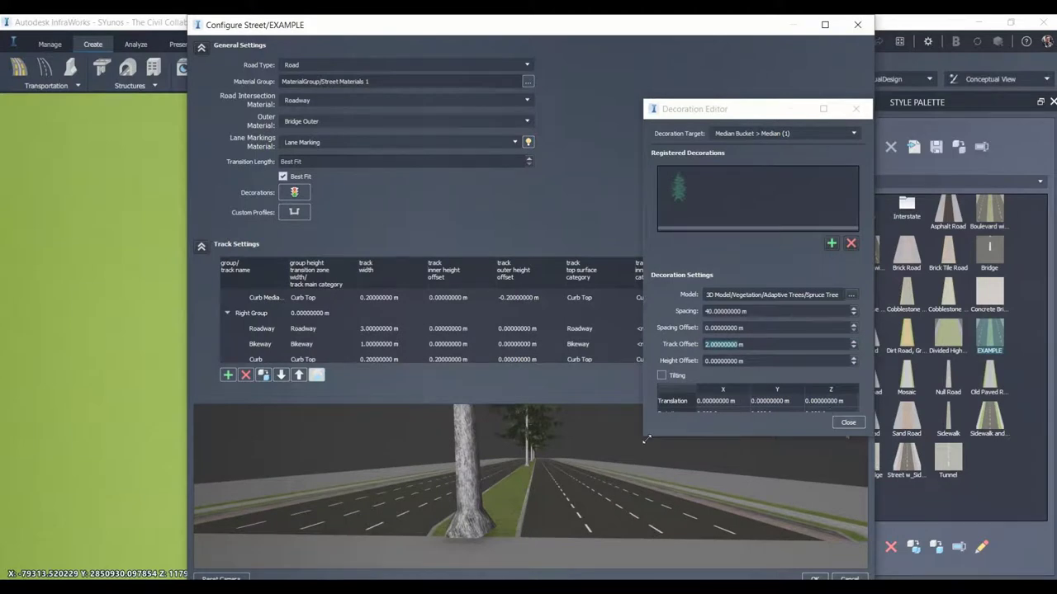
left_click_drag(646, 439, 607, 513)
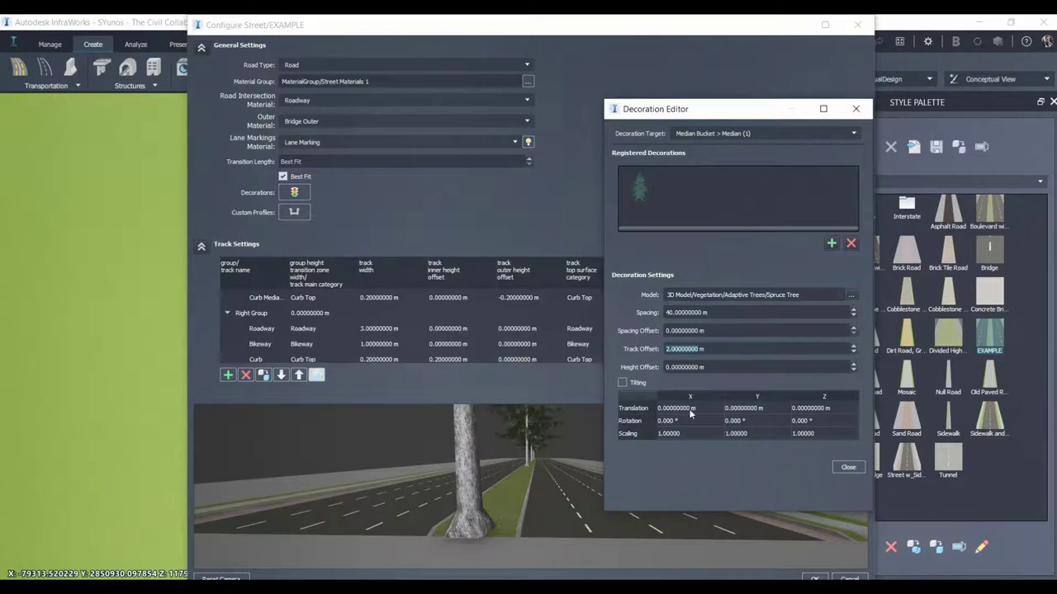
double_click(692, 432)
left_click(735, 433)
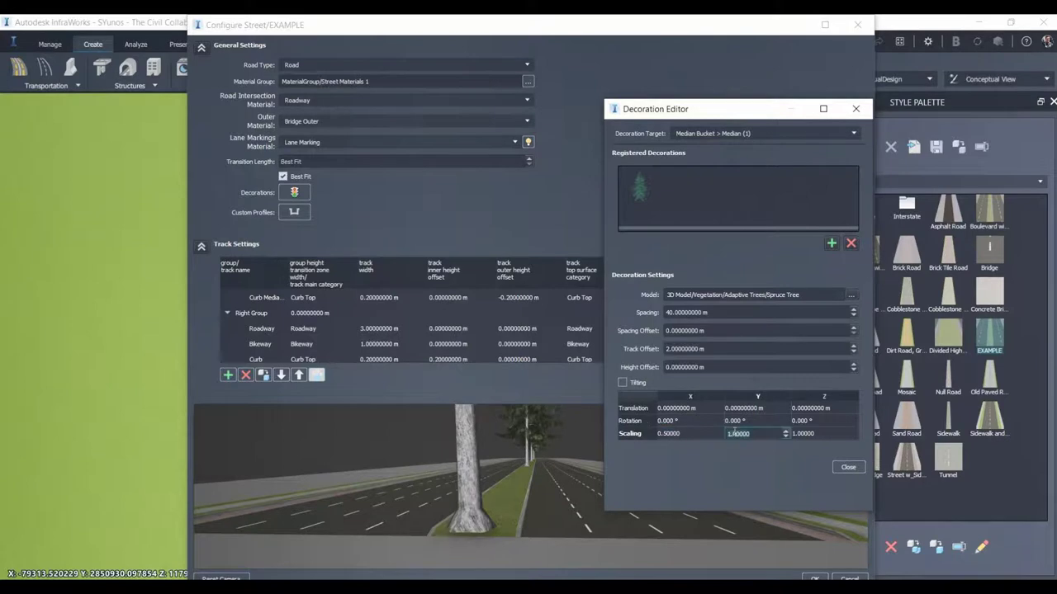
type("0.5")
key("Return")
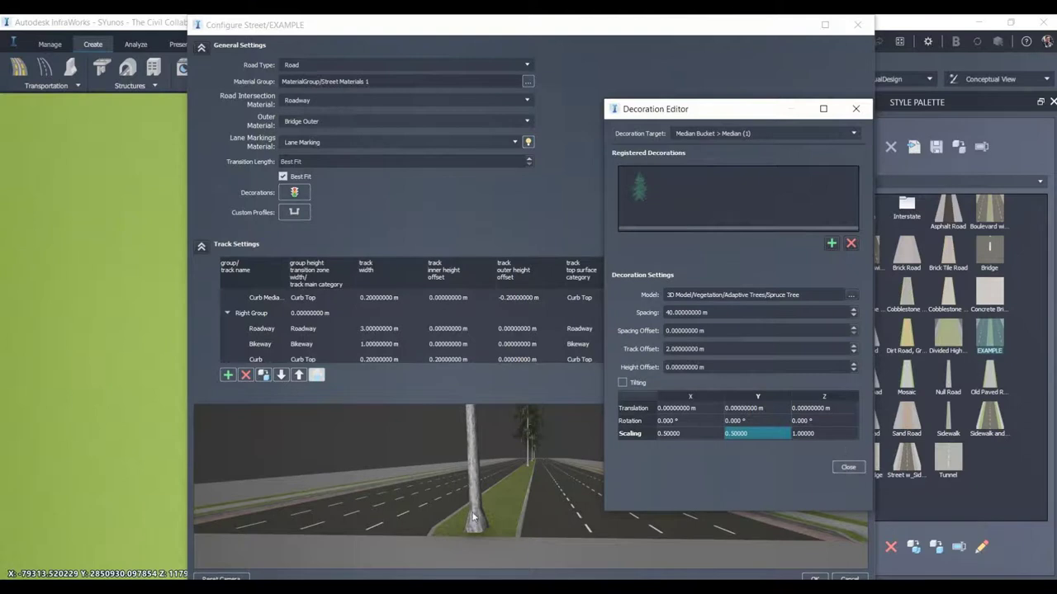
Collapse the track settings to enlarge the road preview and set the spruce tree's Z scaling to 0.5
left_click_drag(474, 517, 533, 477)
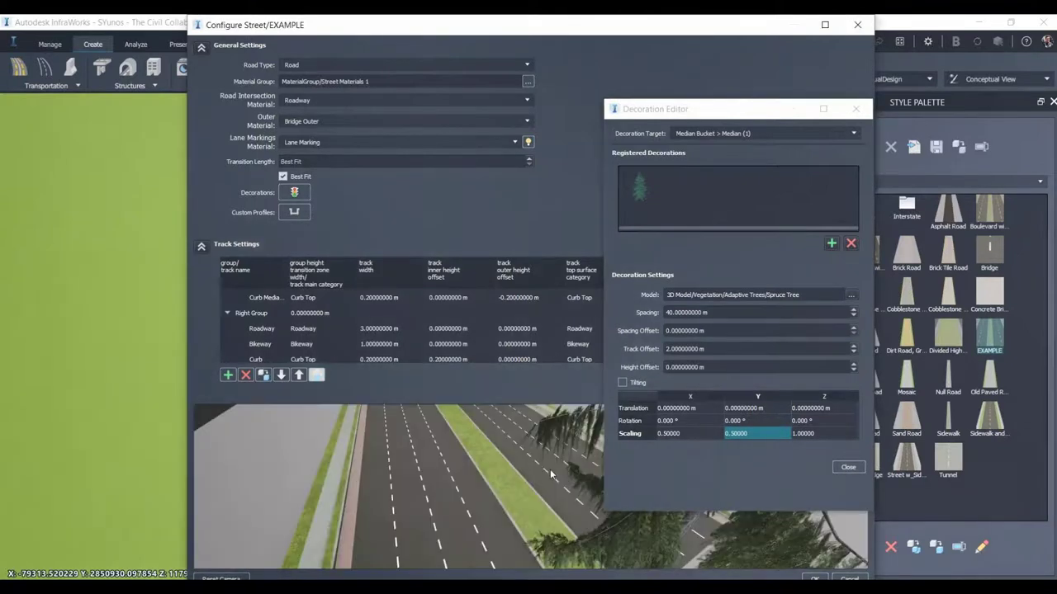
left_click_drag(551, 473, 423, 476)
scroll(422, 476, "down", 2)
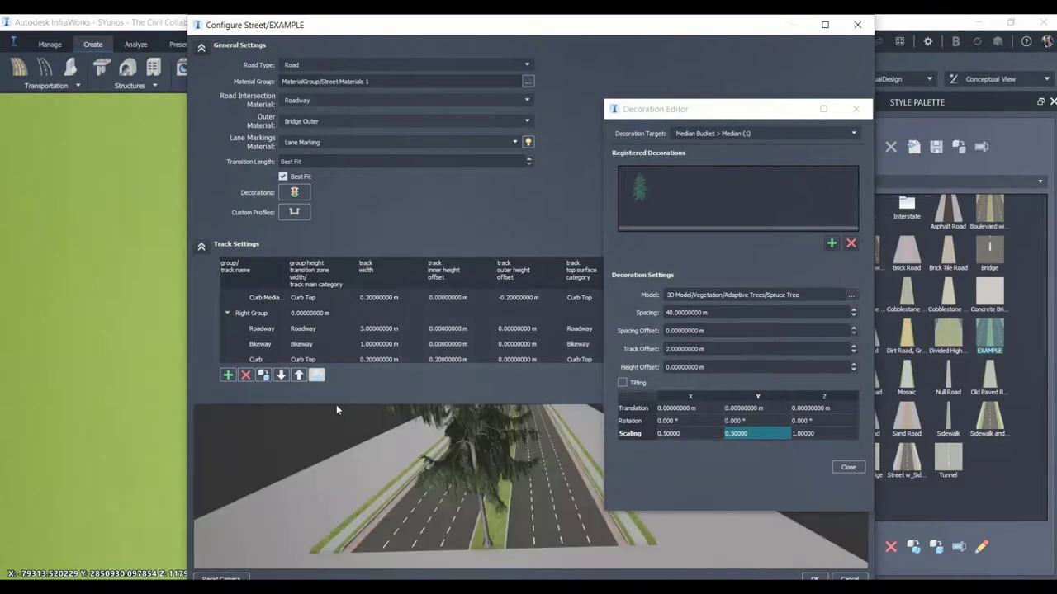
left_click(202, 247)
left_click_drag(450, 413, 530, 441)
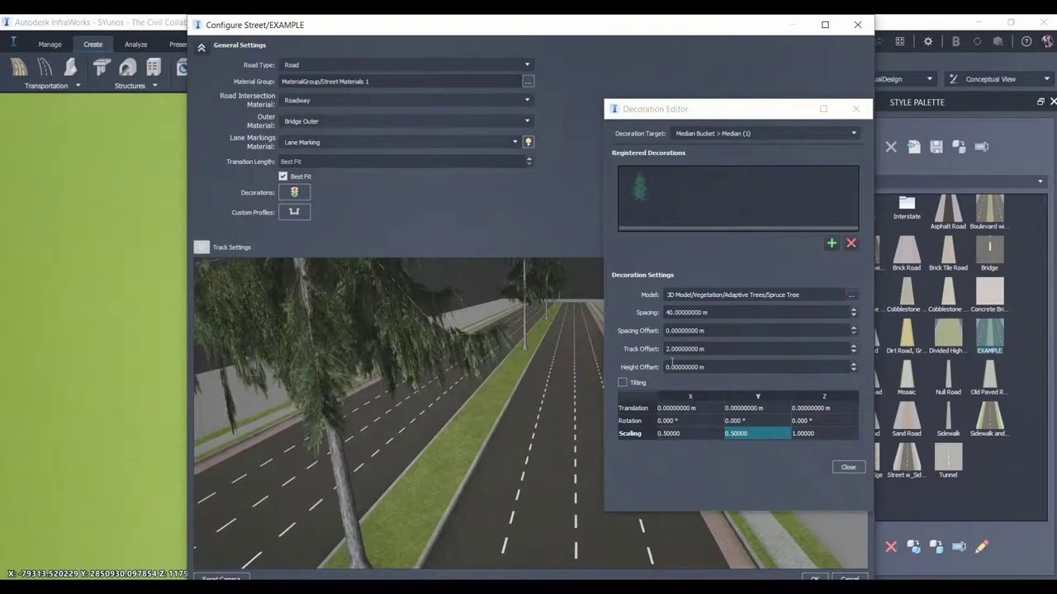
left_click(801, 436)
type("0")
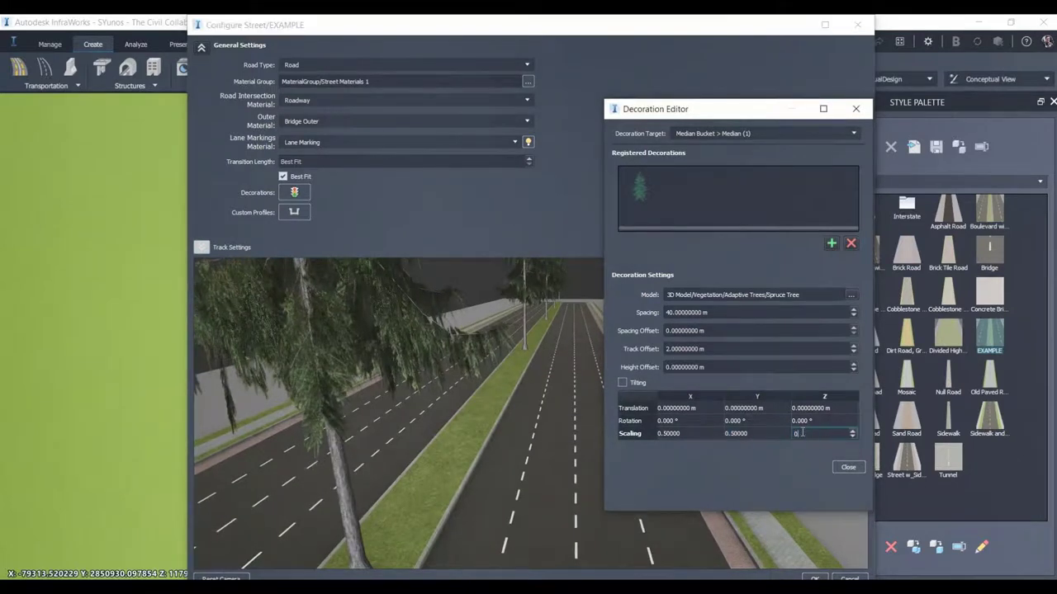
type(".5")
key("Return")
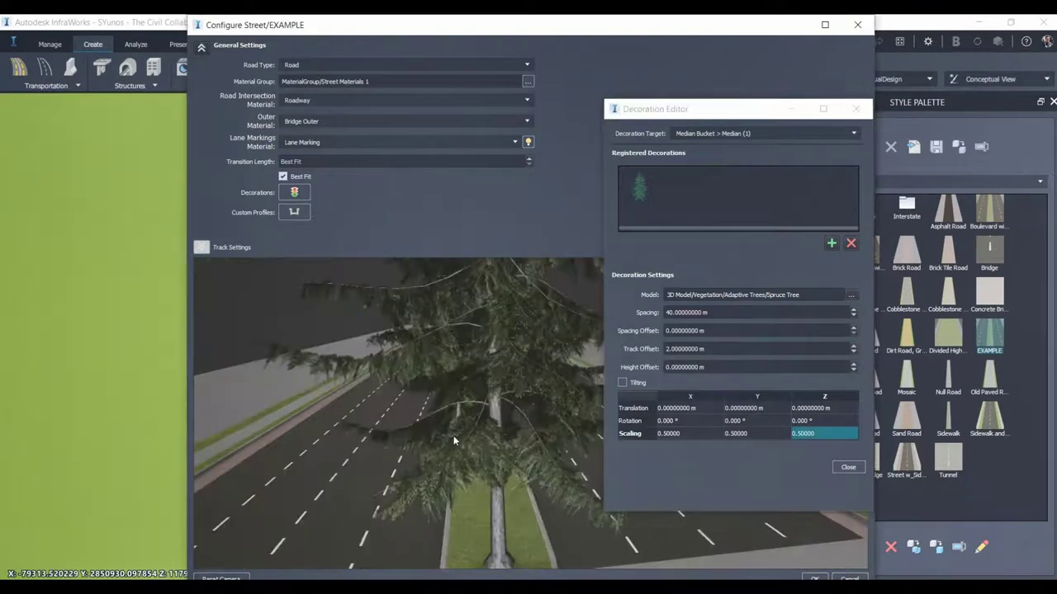
Inspect the scaled trees along the road, accept the EXAMPLE street configuration and return to the grading platform
left_click_drag(454, 436, 345, 420)
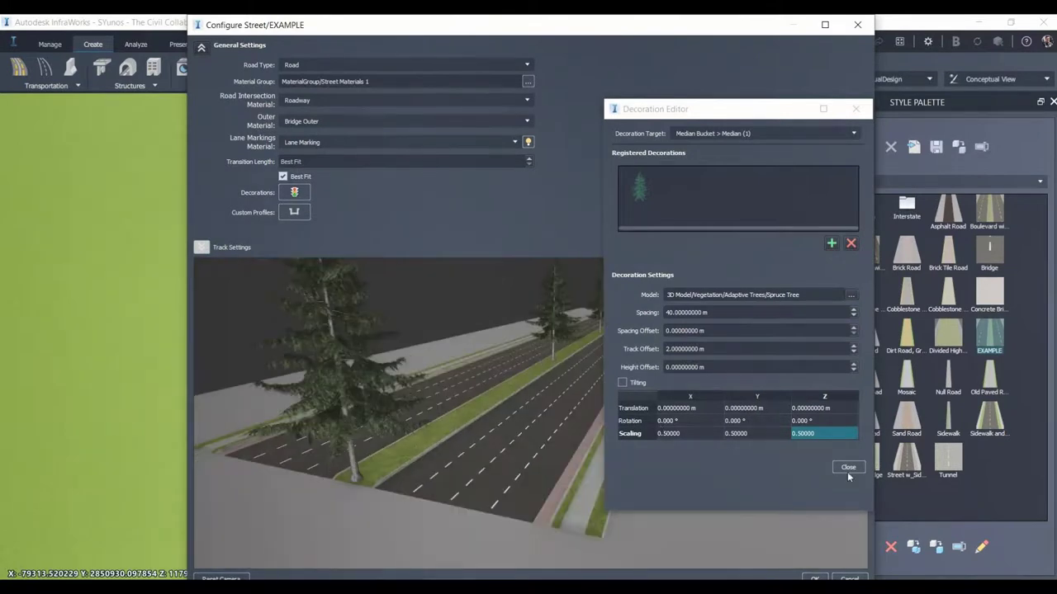
left_click(813, 578)
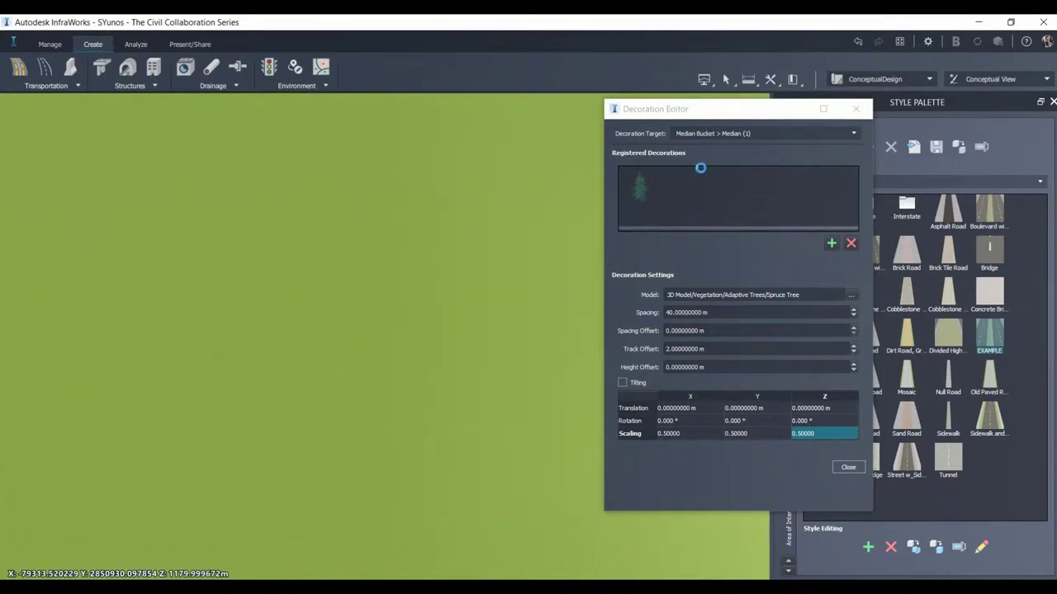
left_click_drag(713, 434, 450, 363)
scroll(443, 321, "down", 2)
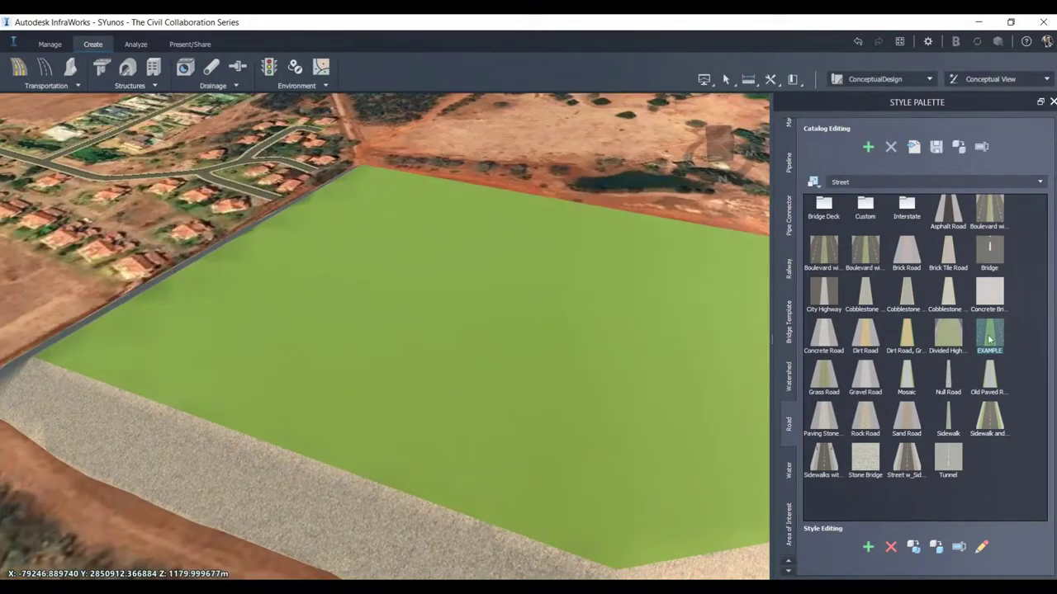
Open the decorations of the EXAMPLE street style and set the decoration target to the right bucket's outer Greenspace
left_click(977, 549)
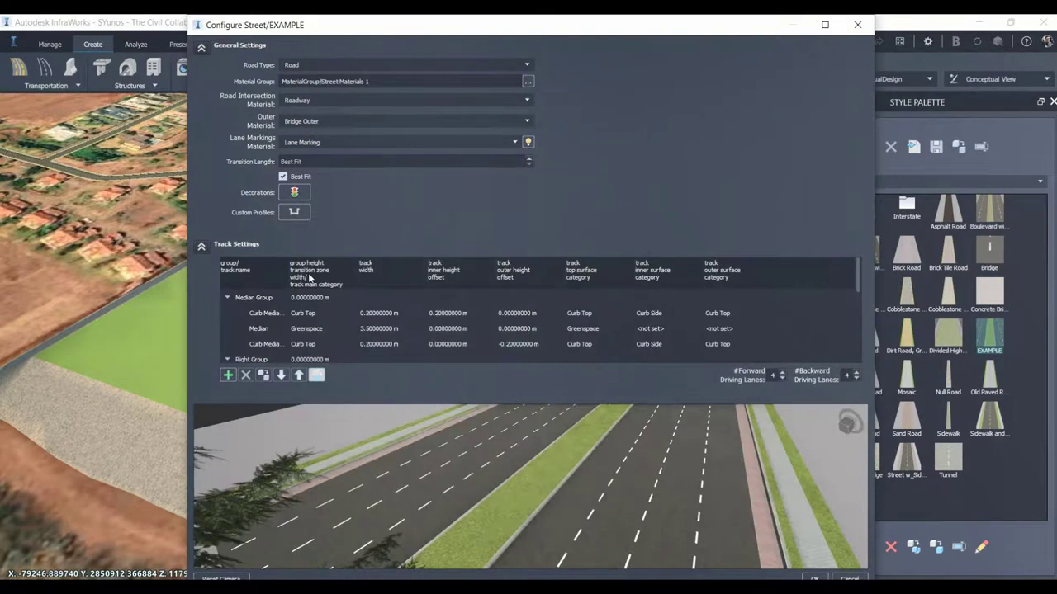
left_click(294, 192)
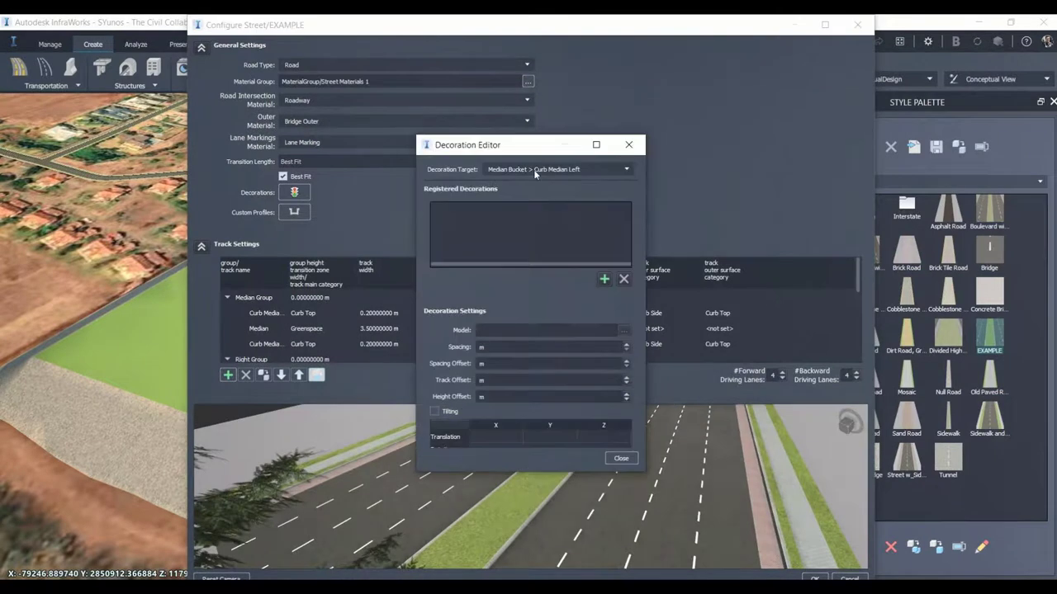
left_click(533, 169)
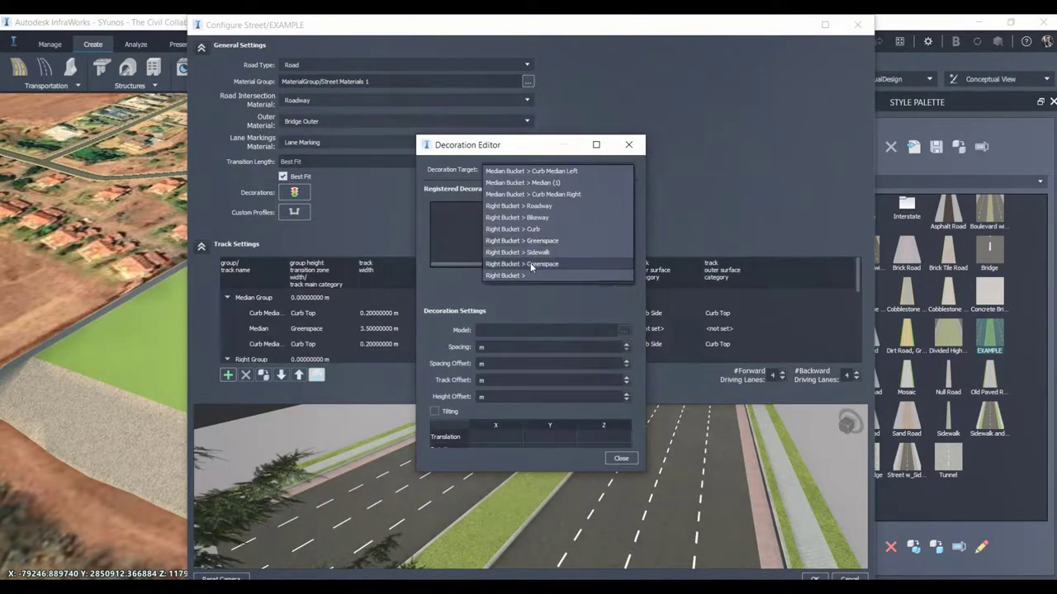
left_click(530, 262)
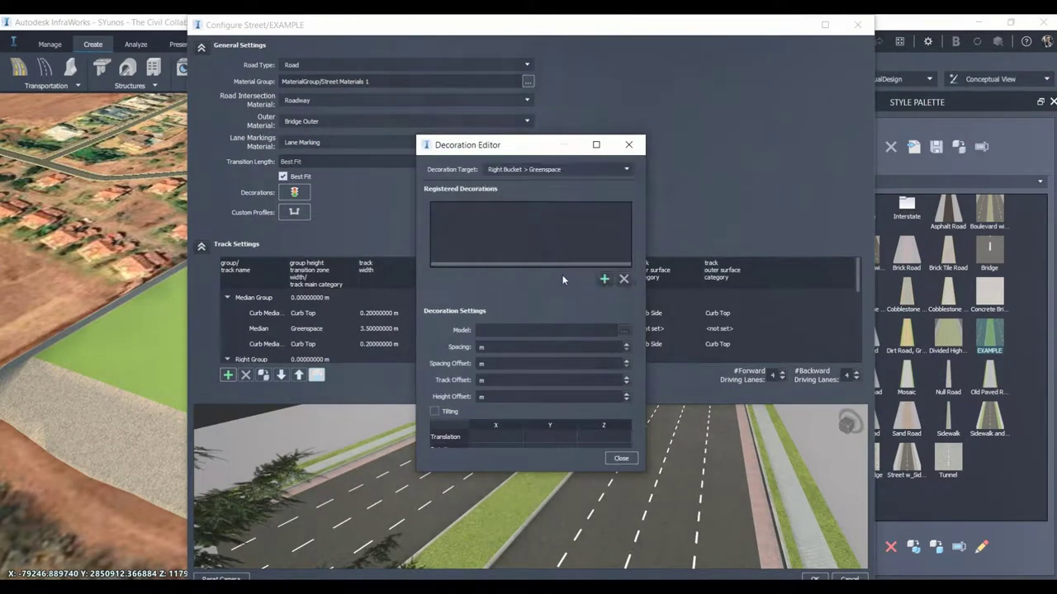
Start a new decoration for the greenspace and browse the Highway 3D models
left_click(604, 279)
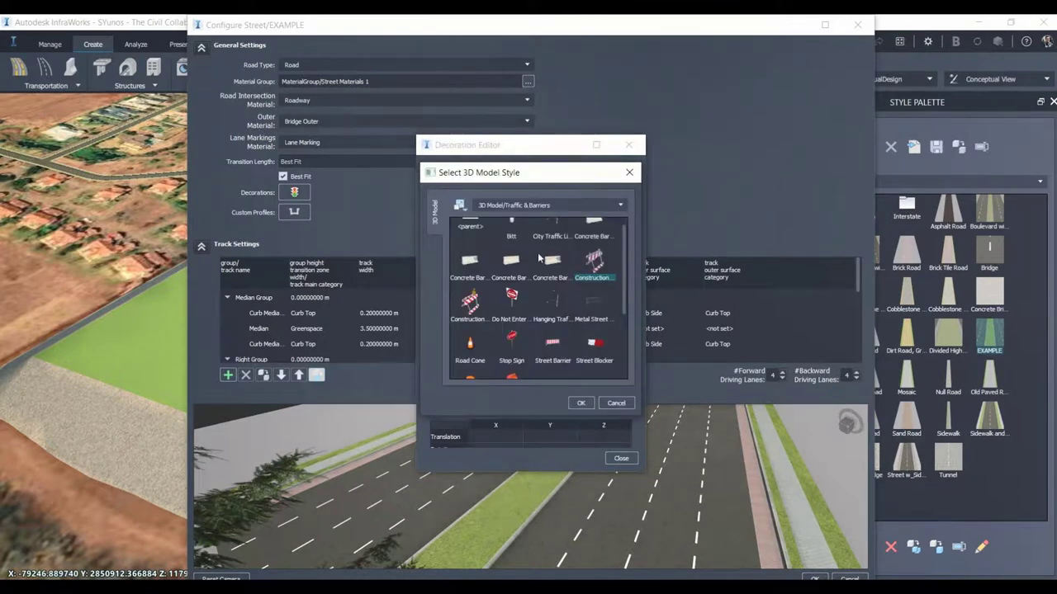
scroll(557, 267, "up", 1)
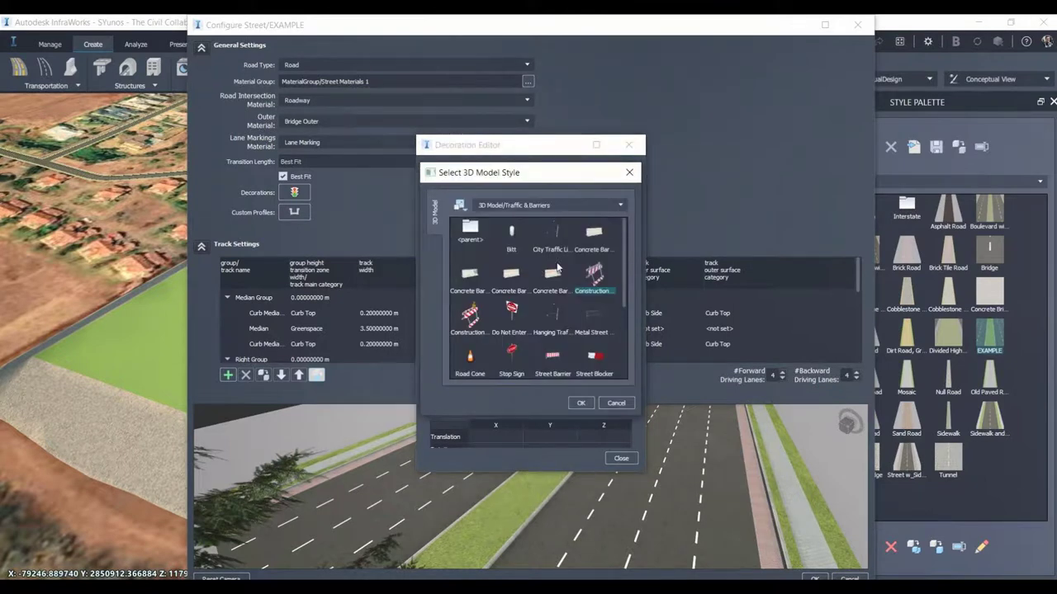
left_click(554, 206)
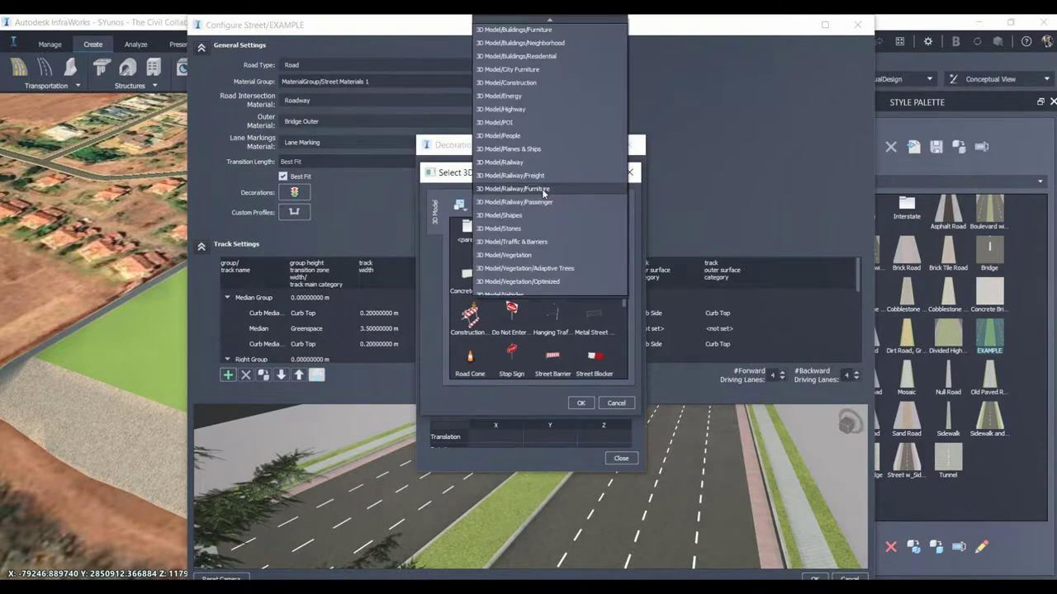
left_click(526, 111)
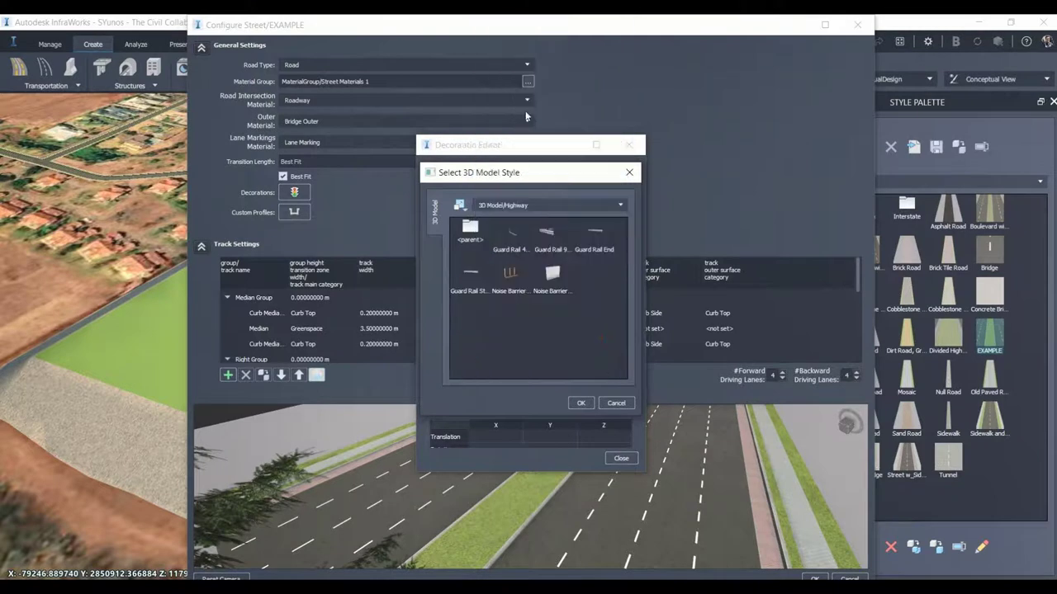
Add the Street Lamp model from the City Furniture 3D models as the greenspace decoration
left_click(557, 205)
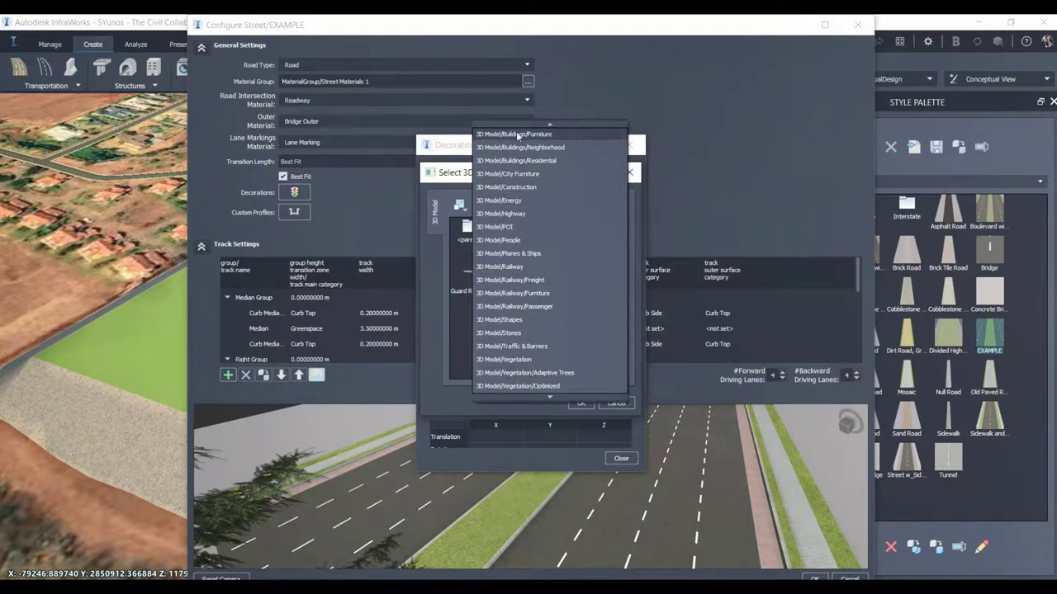
scroll(510, 170, "up", 1)
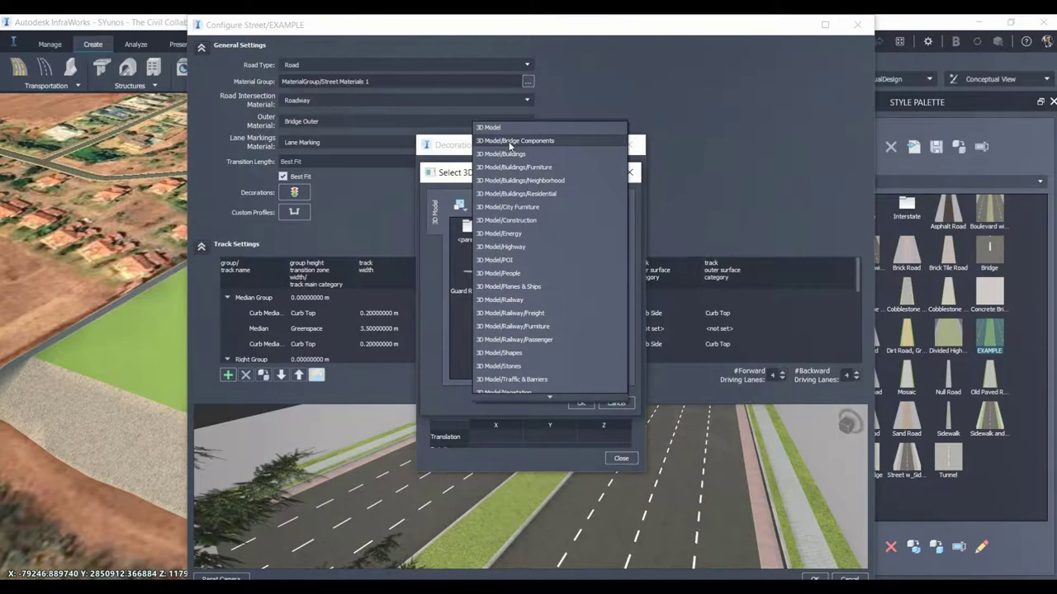
left_click(543, 208)
scroll(583, 318, "down", 2)
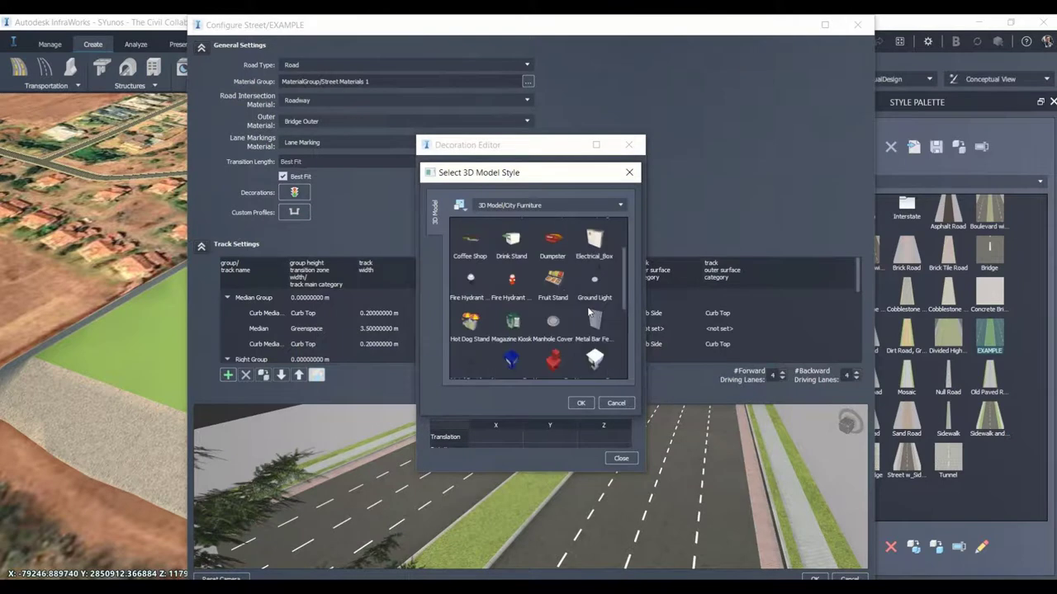
scroll(589, 314, "down", 2)
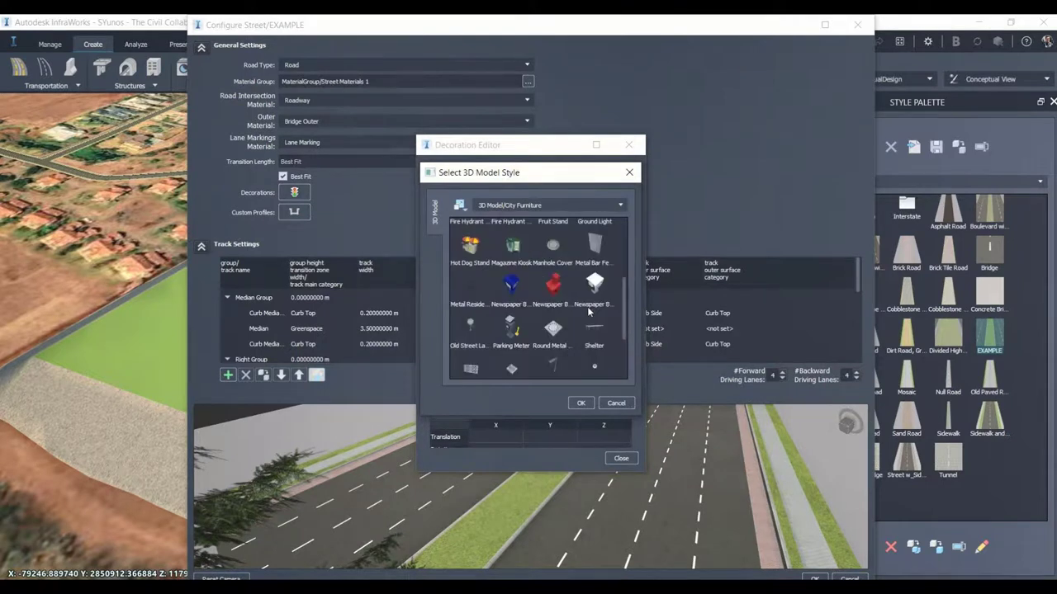
scroll(589, 311, "down", 2)
left_click(556, 278)
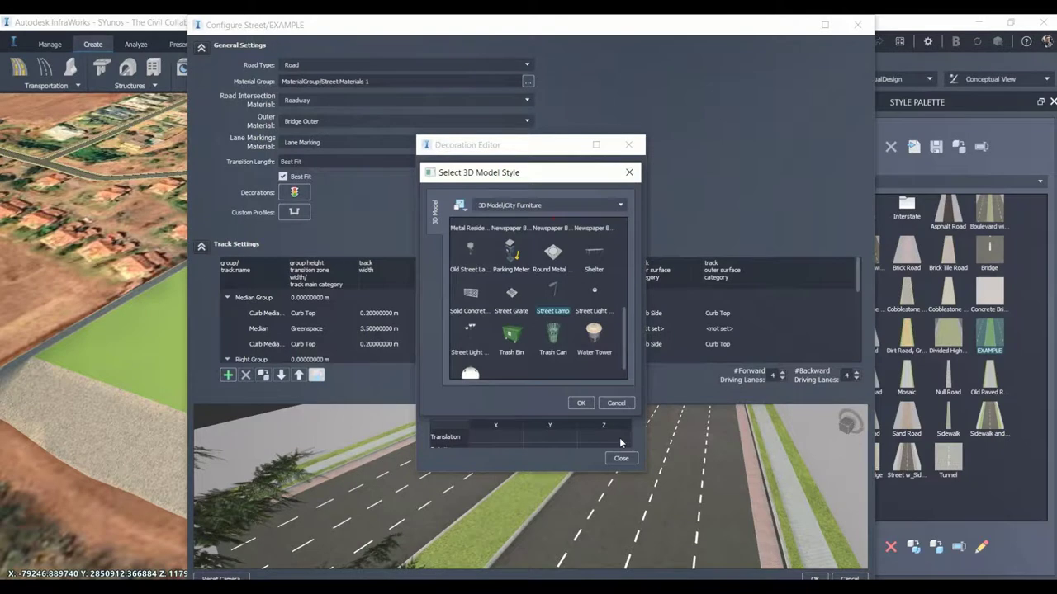
left_click(581, 403)
Collapse the track settings to enlarge the preview and examine which way the street lamps face along the sidewalk
left_click_drag(685, 506, 752, 481)
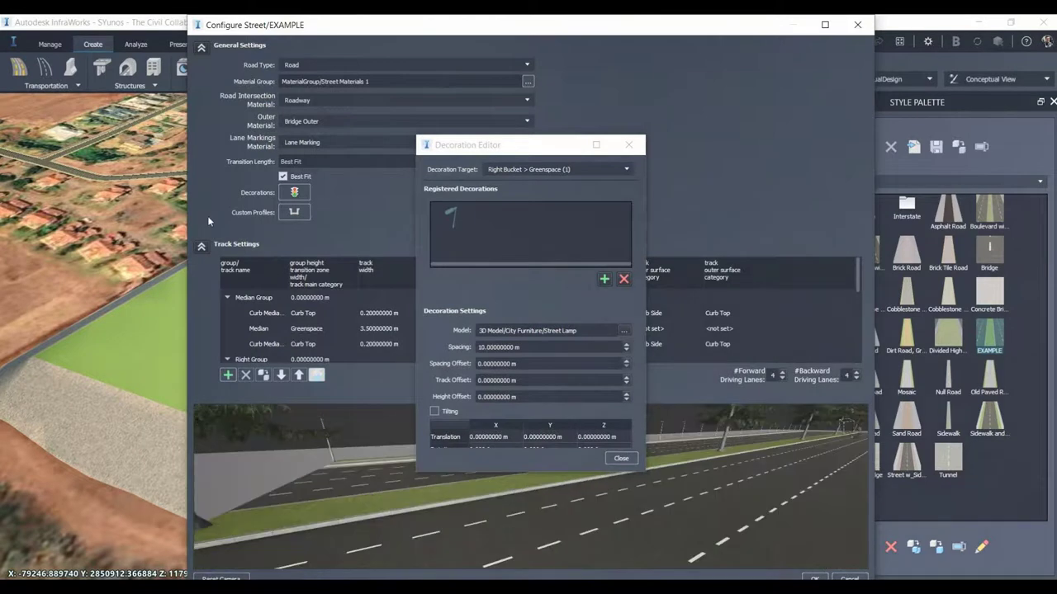
left_click(216, 248)
left_click_drag(423, 147, 37, 144)
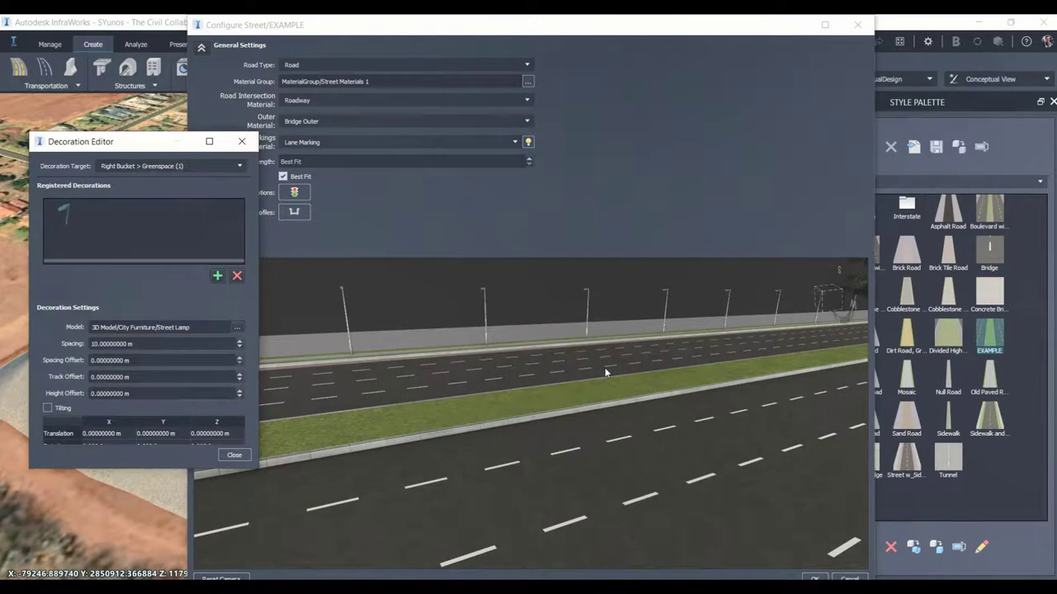
scroll(457, 293, "up", 2)
left_click_drag(455, 297, 586, 405)
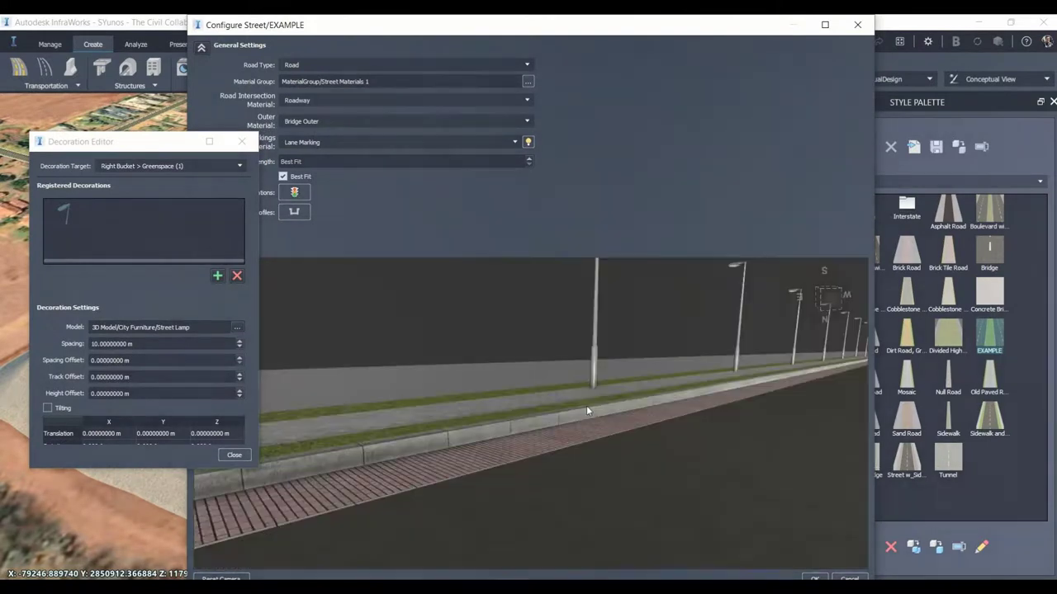
left_click_drag(591, 288, 586, 332)
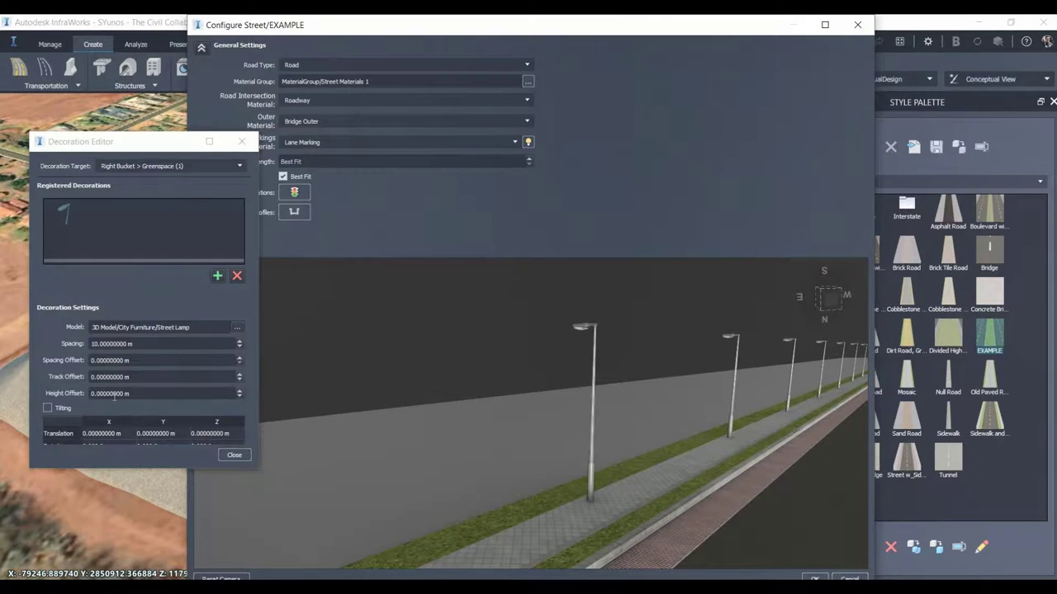
Enlarge the decoration editor to show the transform values and set the street lamp's height offset to -0.3 m
left_click_drag(198, 472, 201, 528)
left_click(201, 467)
key("Down")
key("Down")
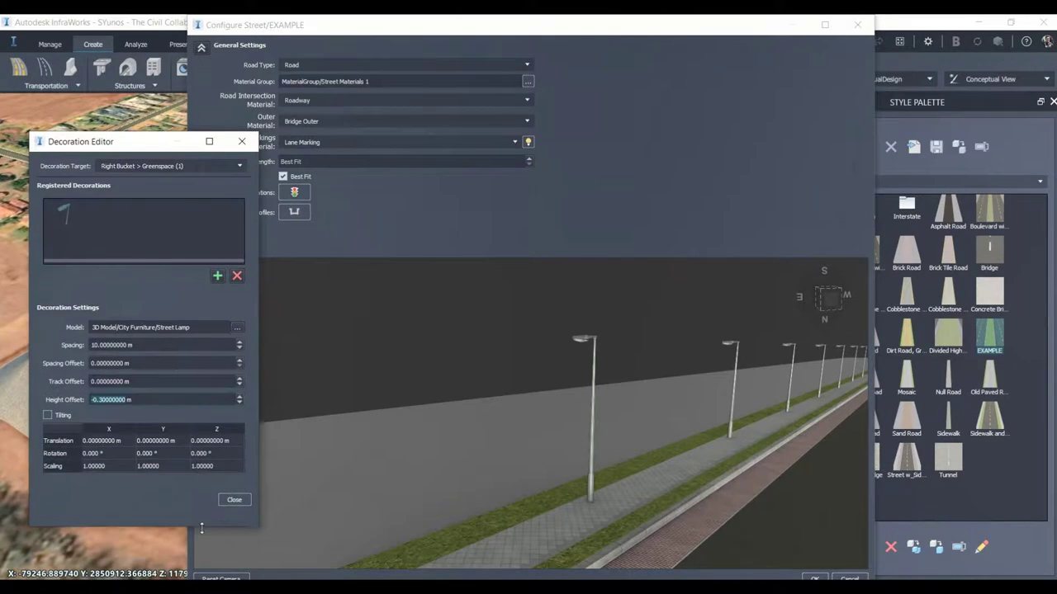
Try X rotations of 54° and 306° on the street lamps and reset the X rotation to 0°
left_click(98, 456)
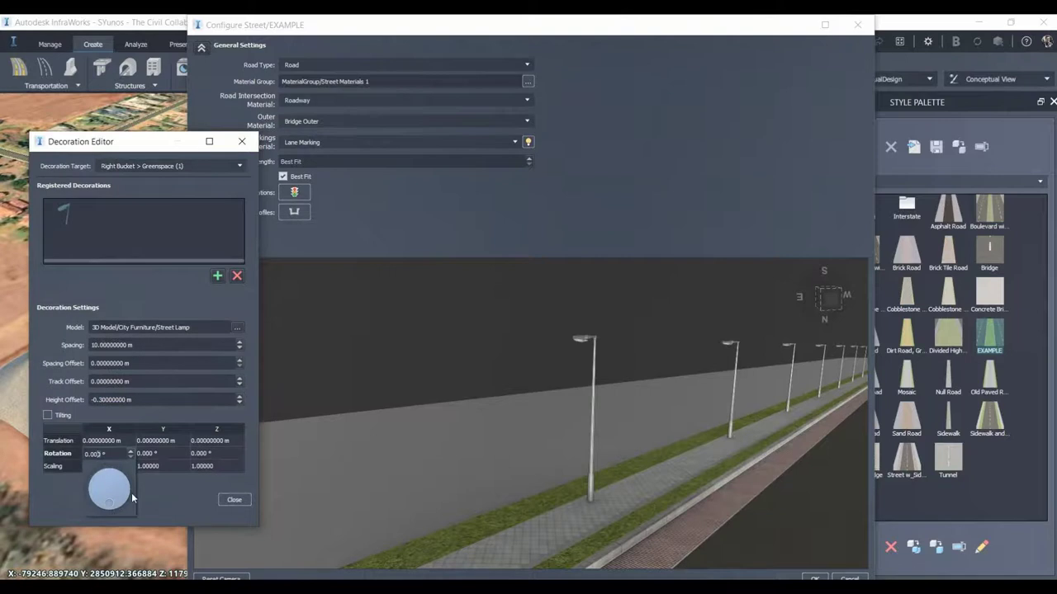
left_click(111, 503)
left_click(99, 499)
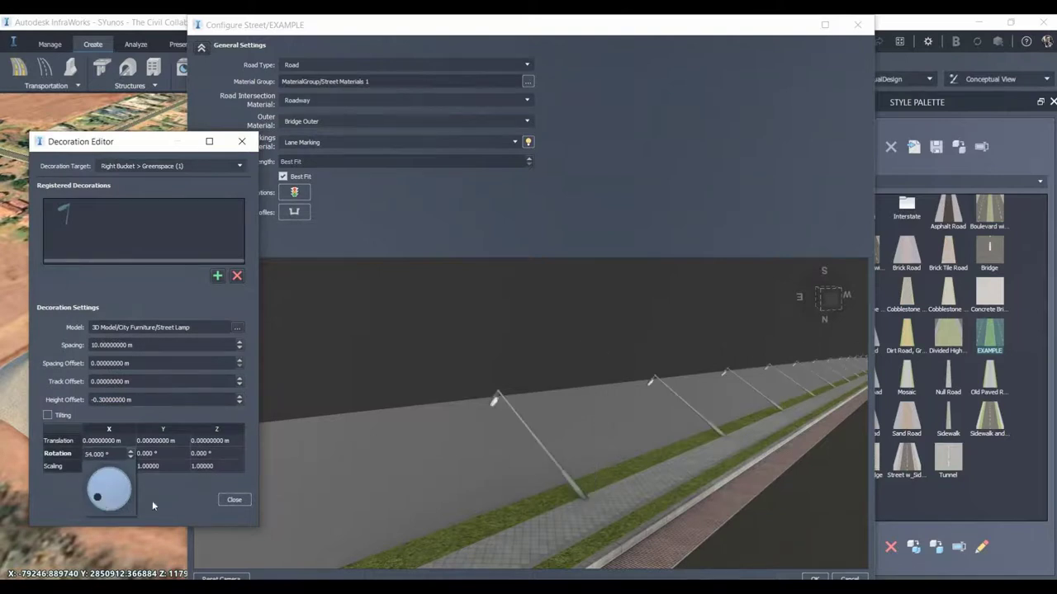
type("306")
key("Return")
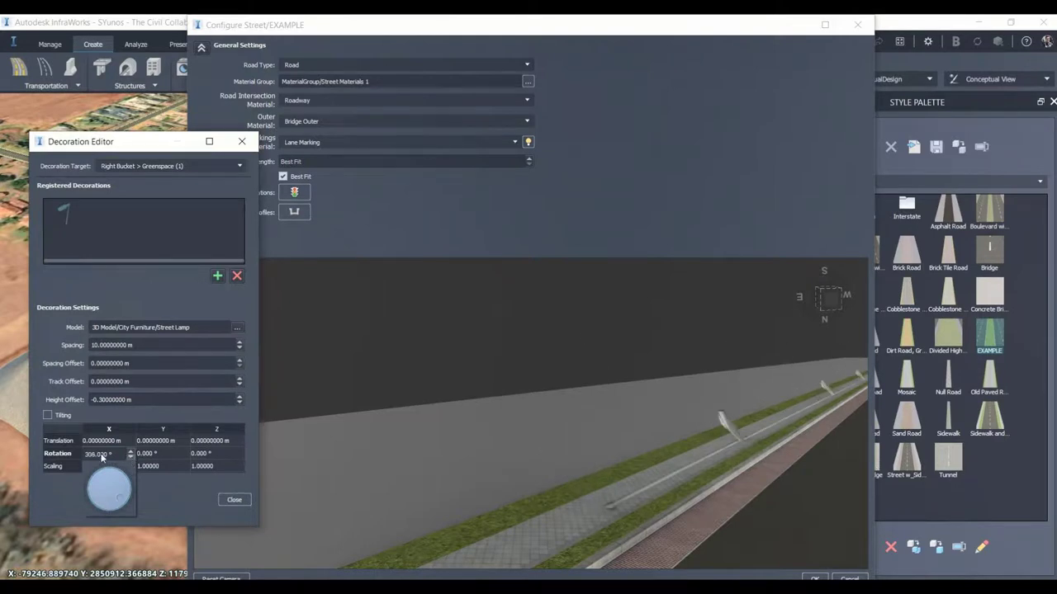
left_click(110, 453)
left_click_drag(113, 457, 65, 459)
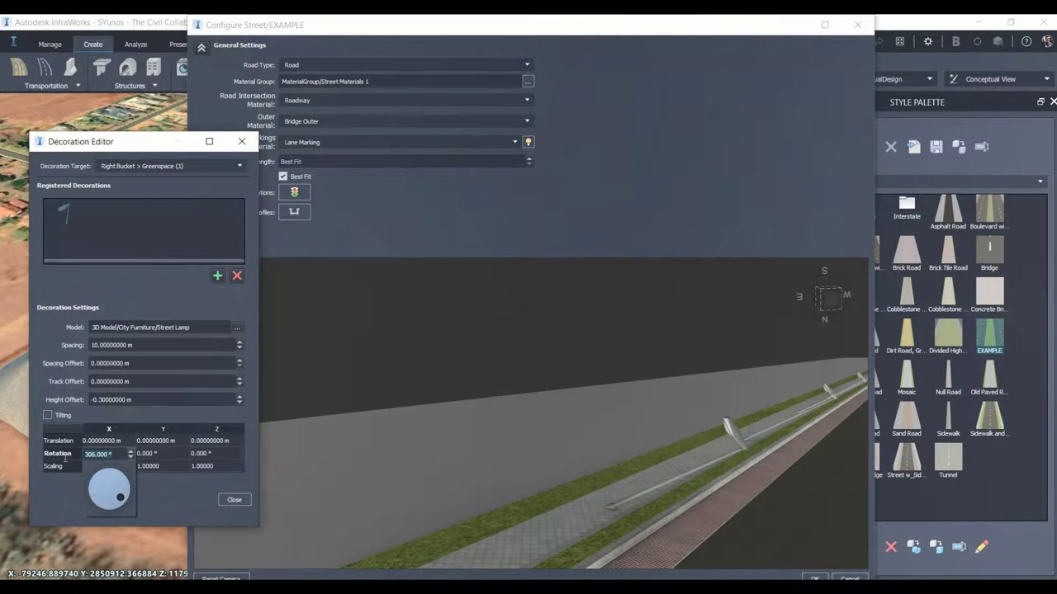
type("0")
key("Return")
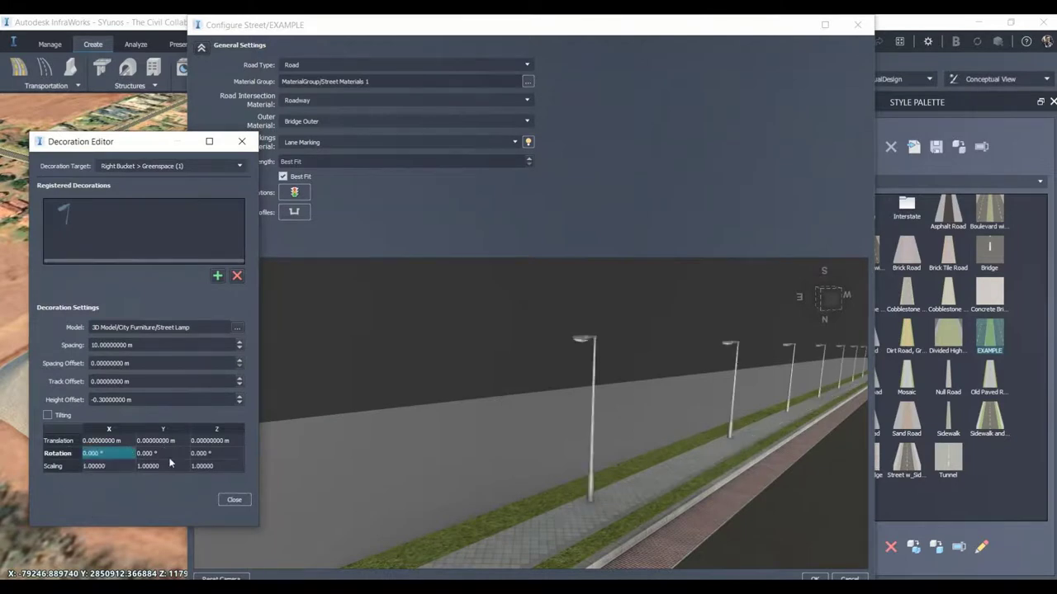
Set the street lamp's Z rotation to 180°
left_click(212, 454)
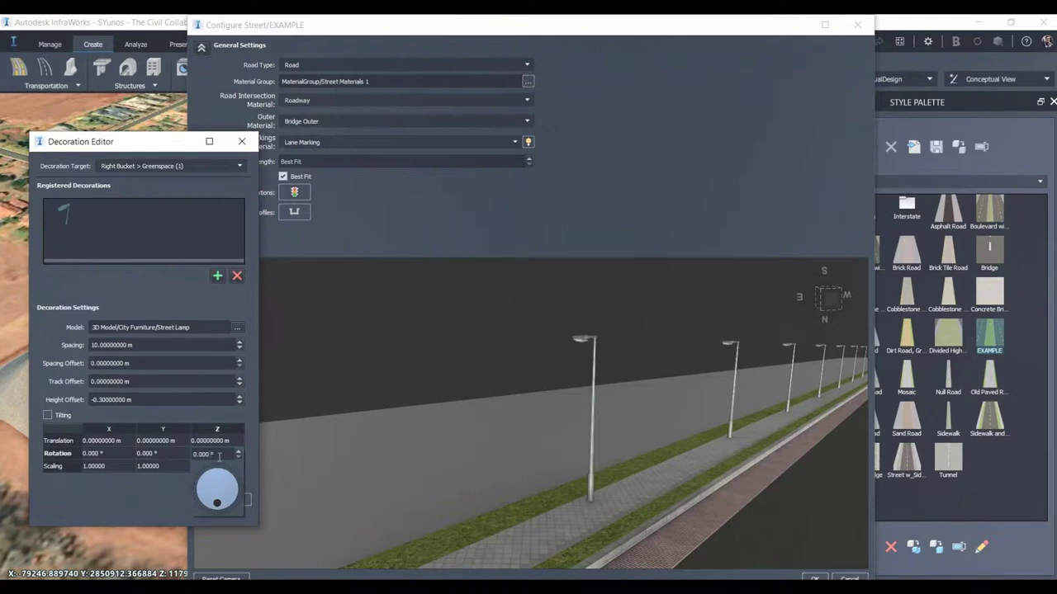
key("BackSpace")
key("BackSpace")
key("BackSpace")
key("BackSpace")
key("BackSpace")
type("180")
key("Return")
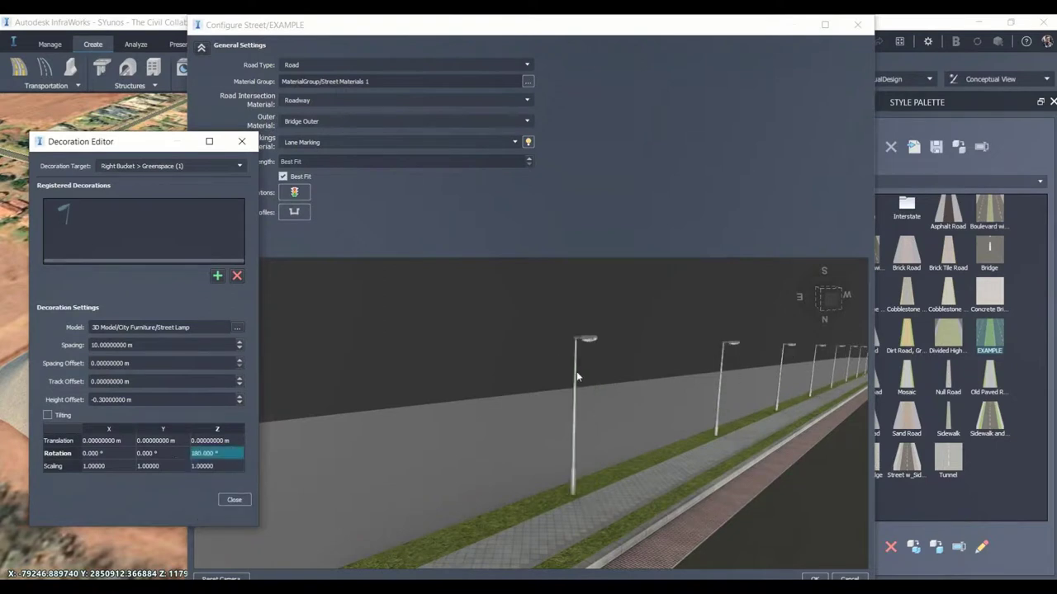
Check the rotated lamps along both sides of the road in the preview and accept the EXAMPLE street configuration
left_click_drag(559, 356, 429, 376)
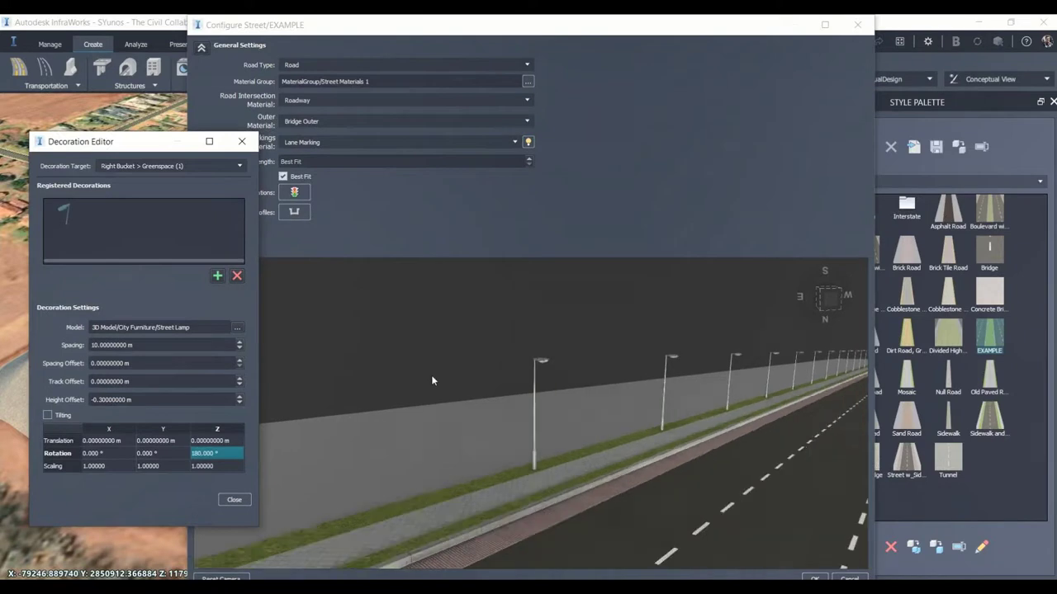
scroll(432, 377, "down", 3)
scroll(431, 375, "down", 4)
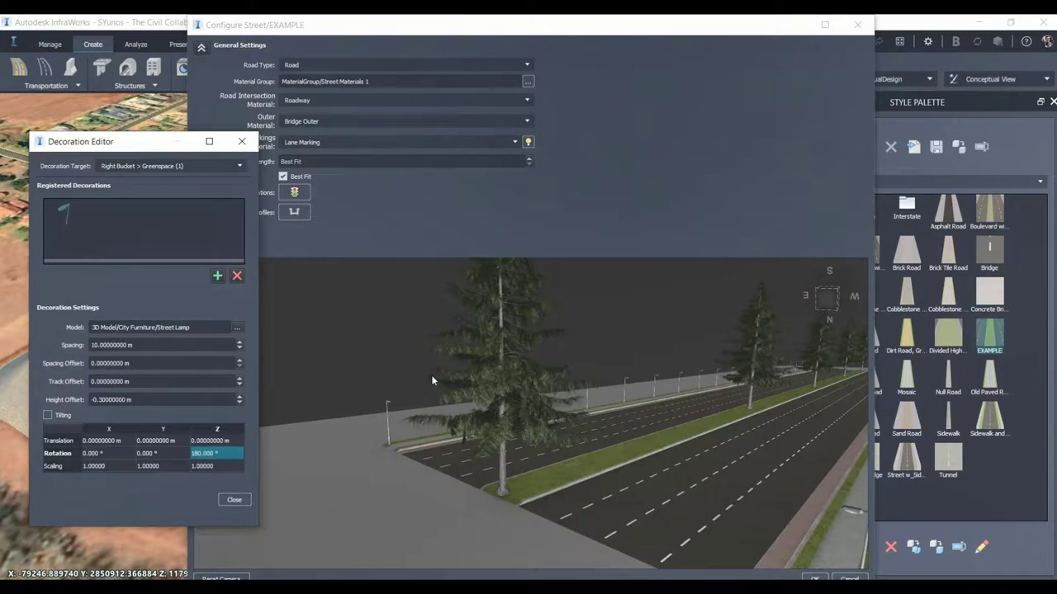
scroll(431, 375, "down", 2)
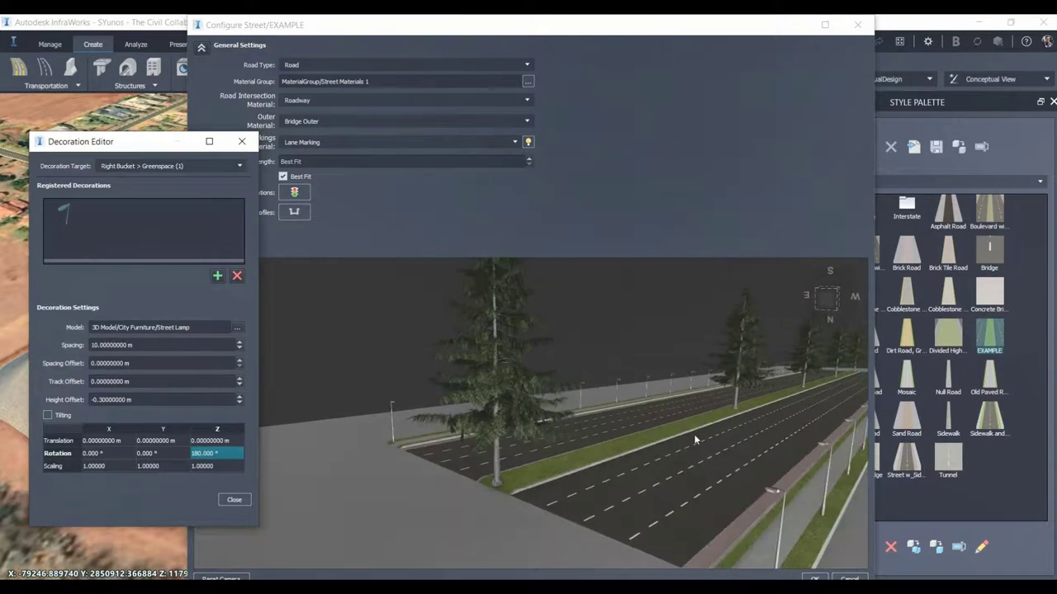
left_click(234, 500)
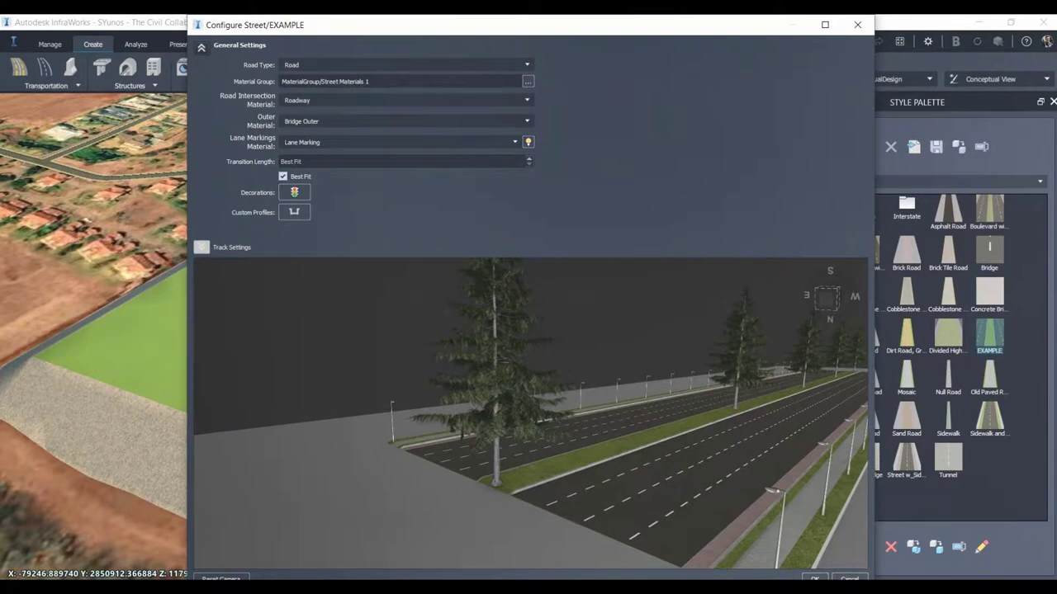
left_click_drag(388, 581, 388, 564)
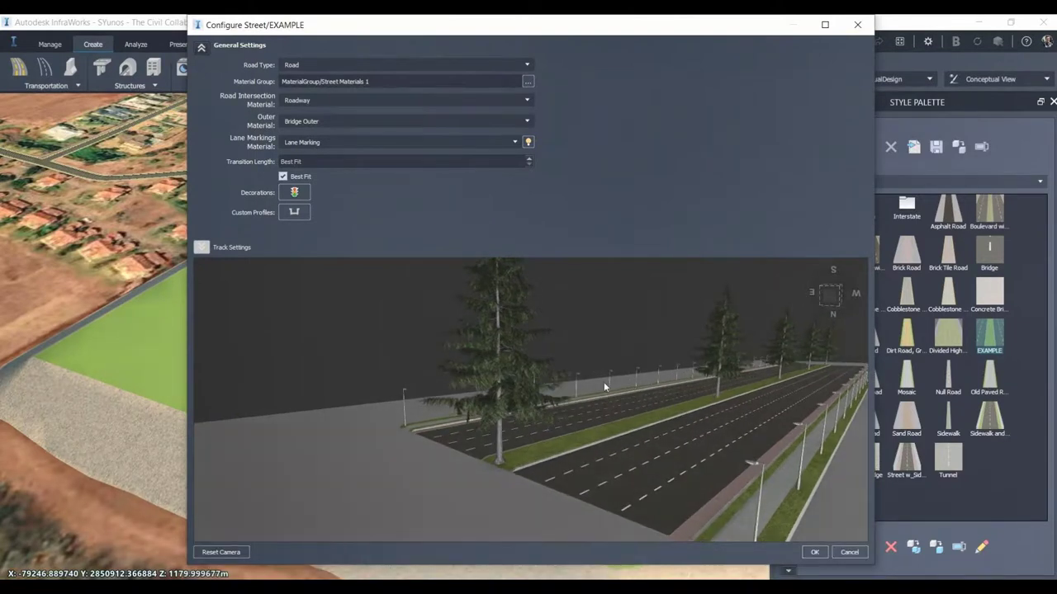
left_click(814, 553)
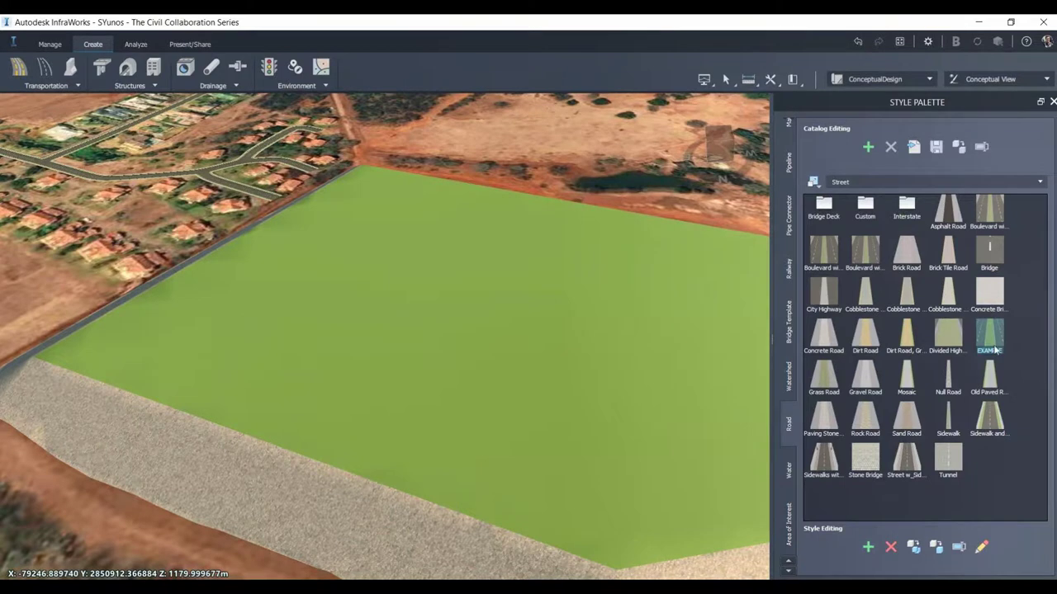
Draw a straight planning road across the green grading platform using the EXAMPLE street style, and close the draw style list
left_click(45, 73)
scroll(371, 424, "up", 5)
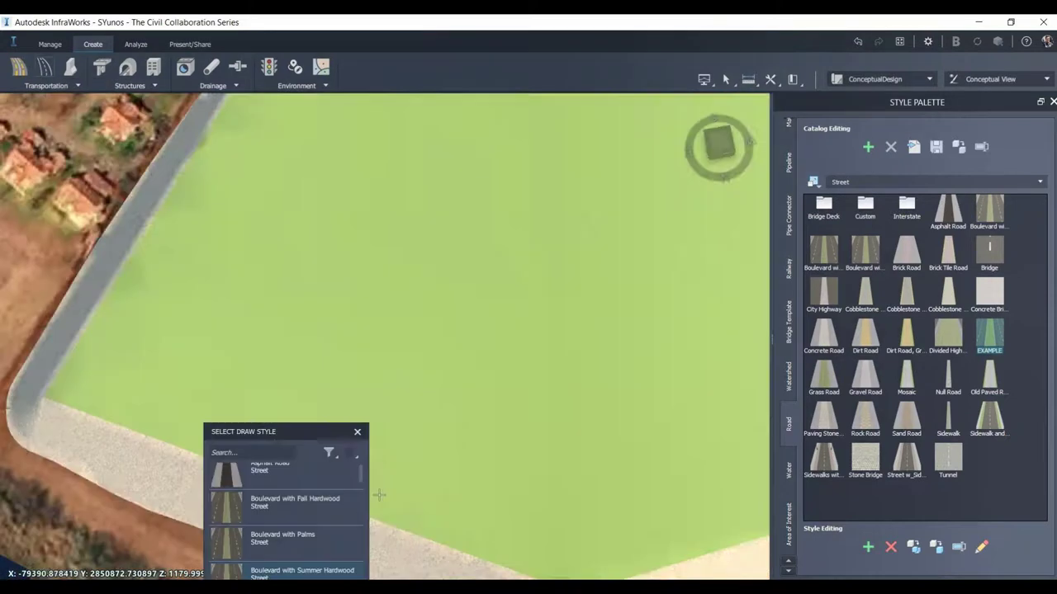
mouse_move(275, 444)
left_mouse_down()
mouse_move(270, 239)
mouse_move(190, 194)
left_mouse_up()
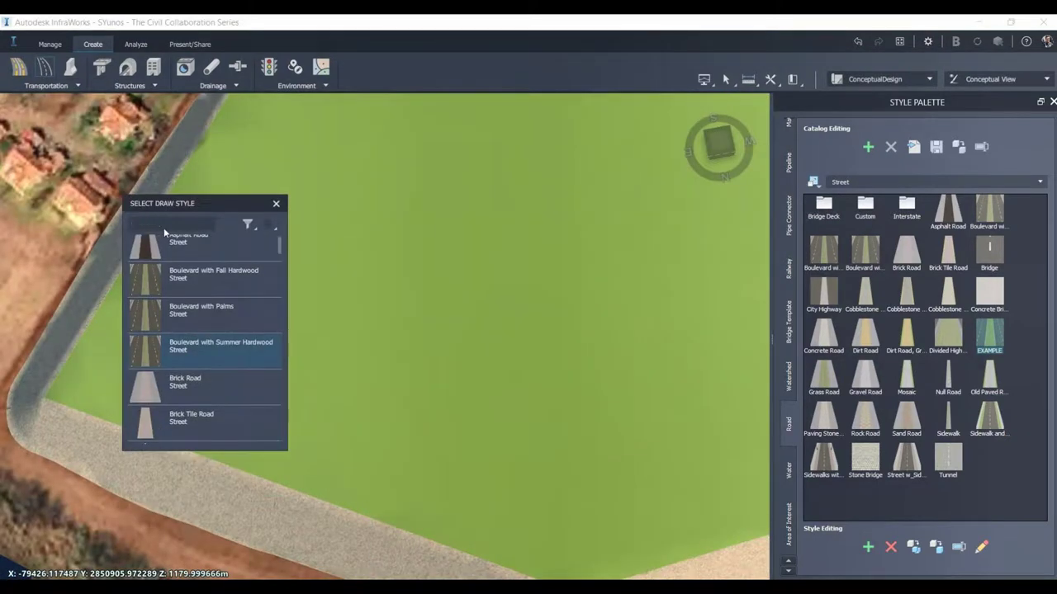
left_click(164, 227)
type("EXA")
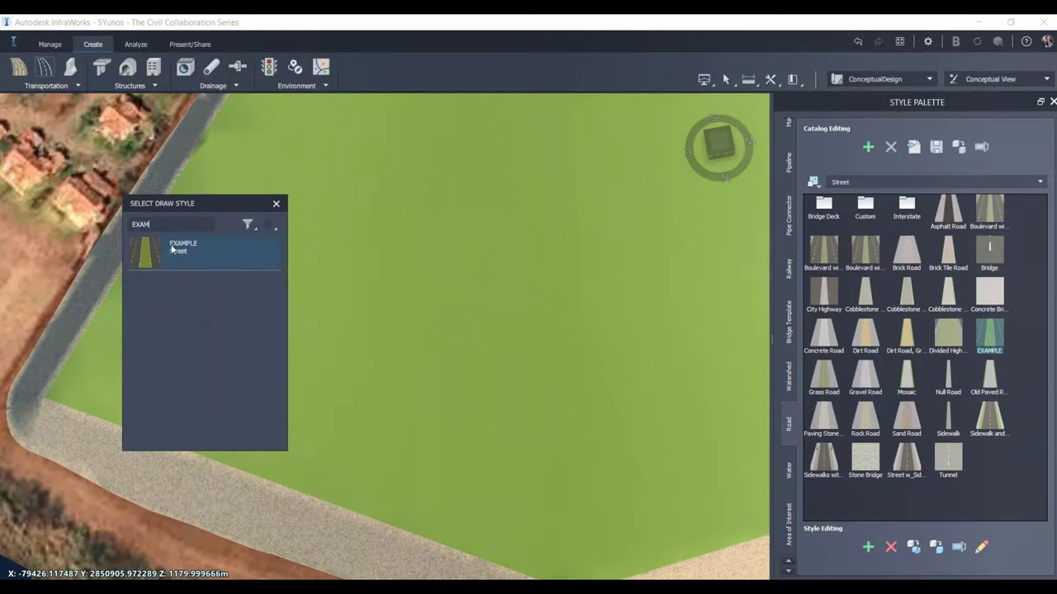
left_click(511, 131)
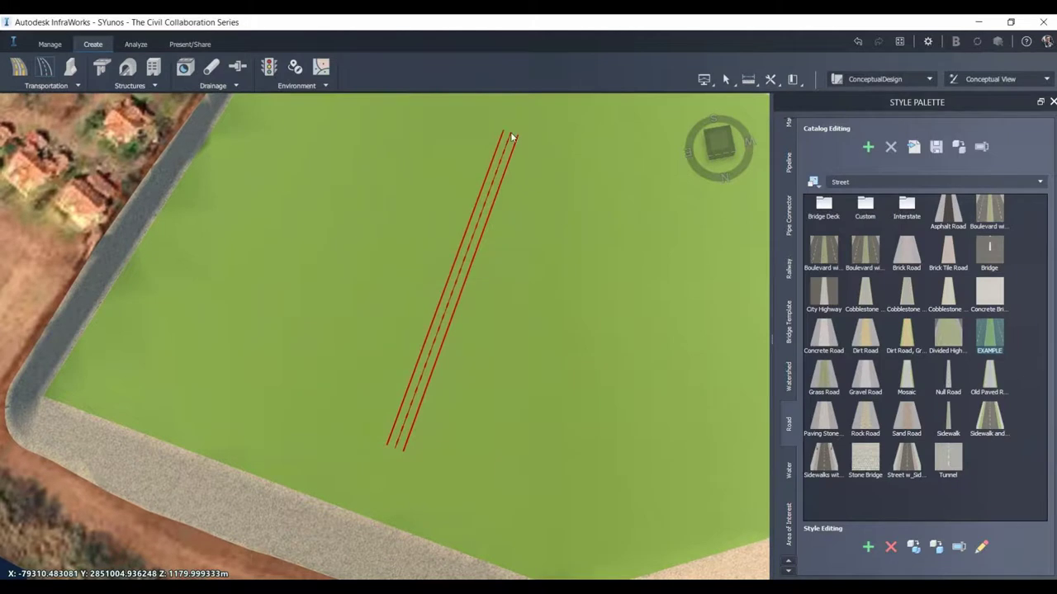
double_click(512, 137)
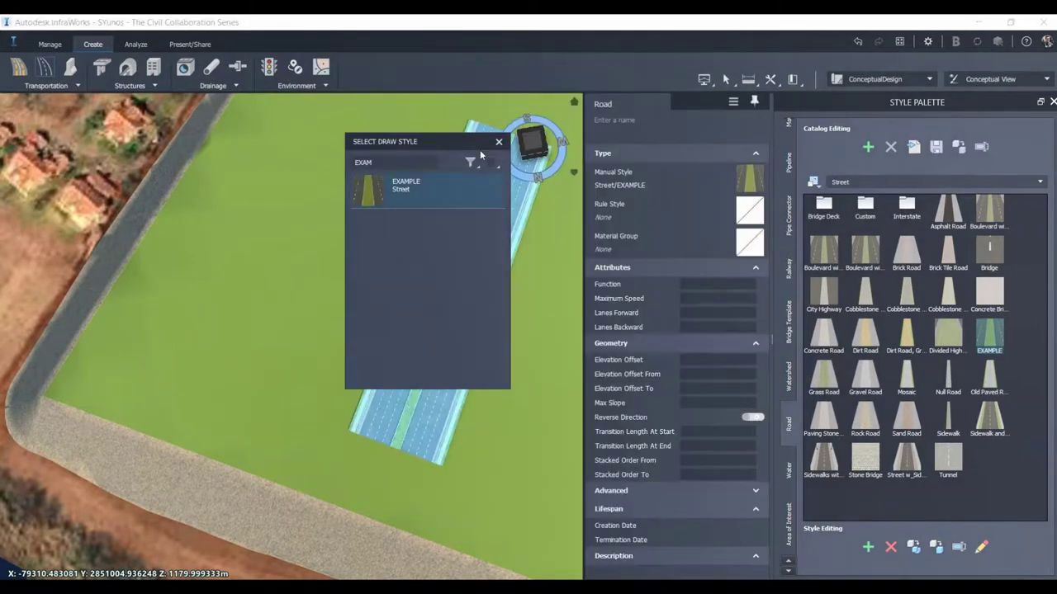
left_click(499, 143)
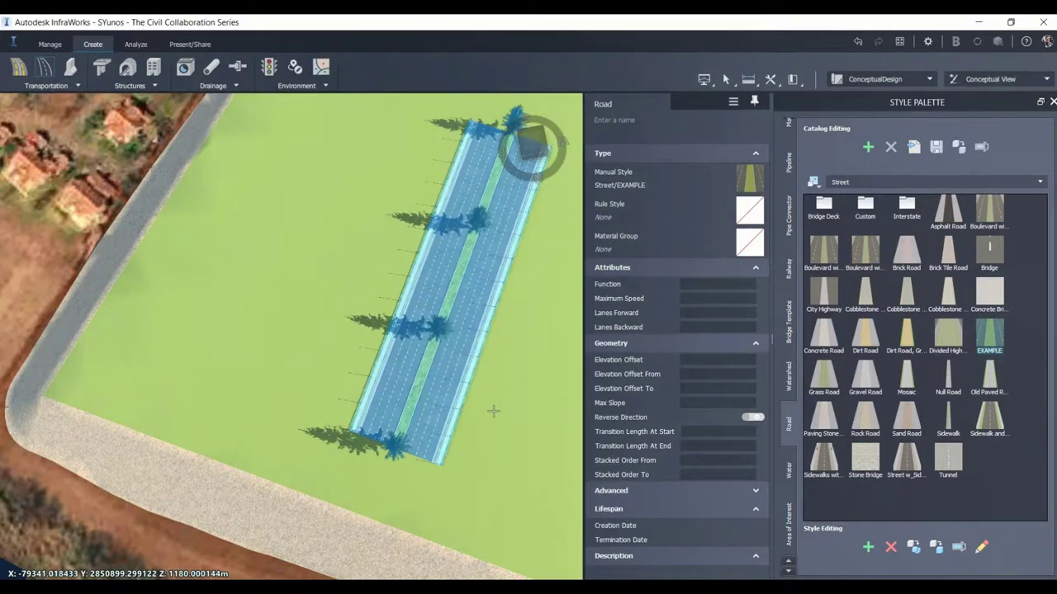
Inspect the trees and street lamps of the EXAMPLE road from several angles and delete the road from the platform
middle_click_drag(492, 410, 487, 320)
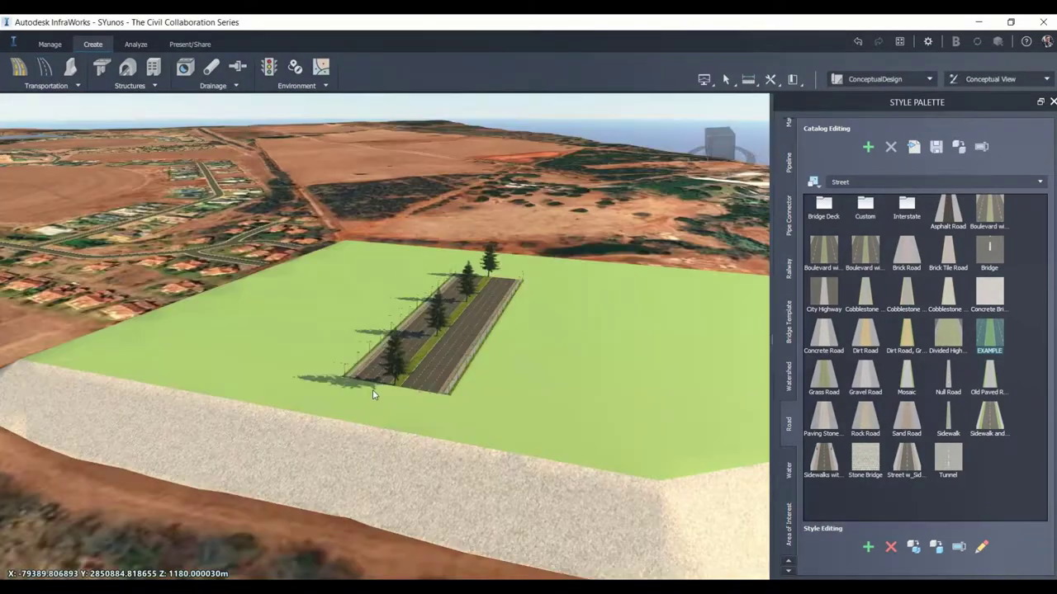
scroll(379, 379, "up", 5)
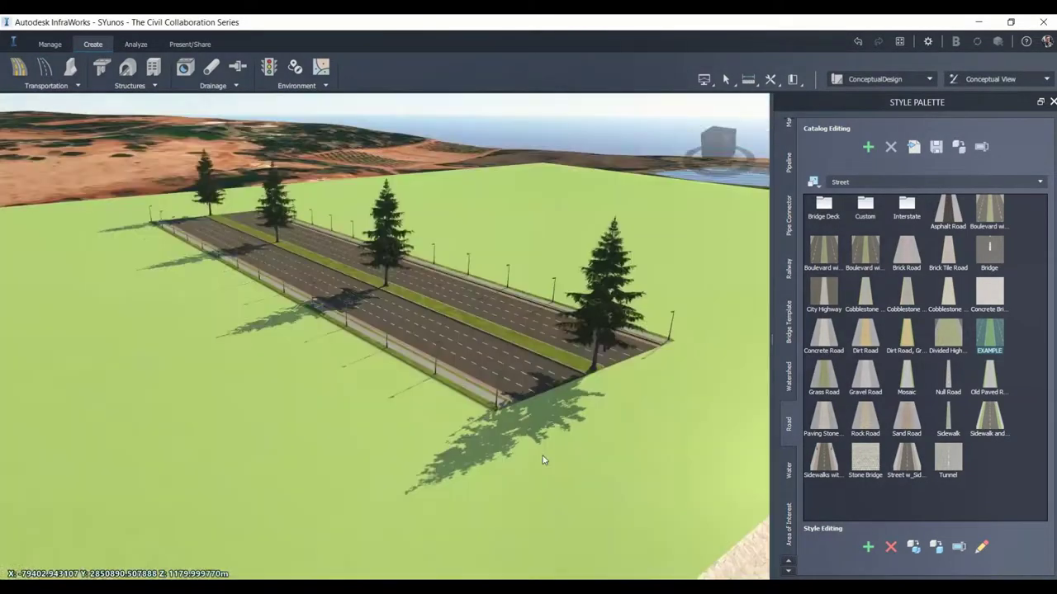
middle_click_drag(542, 456, 695, 454)
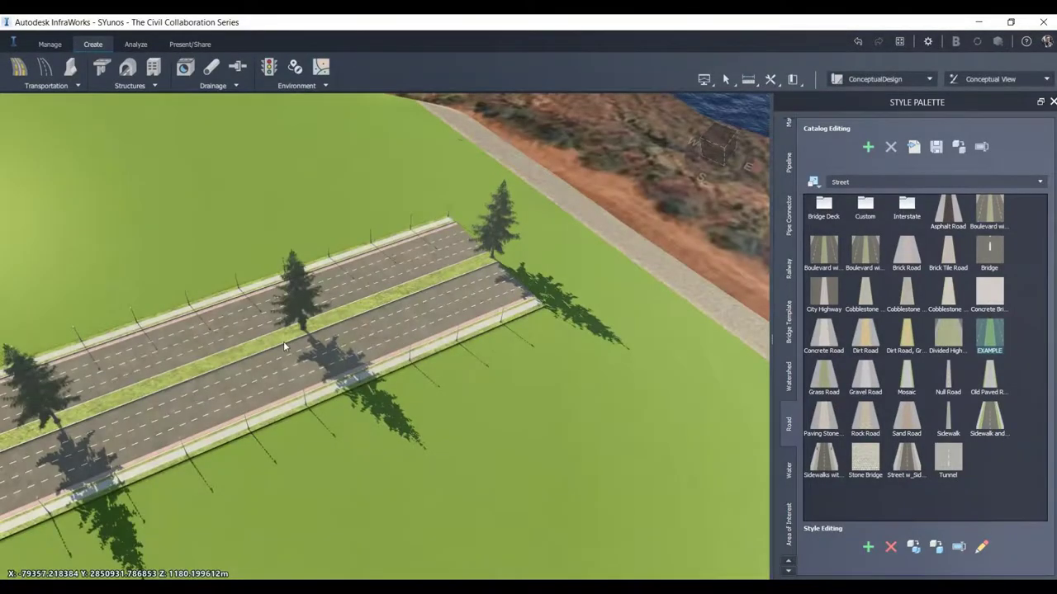
left_click(283, 341)
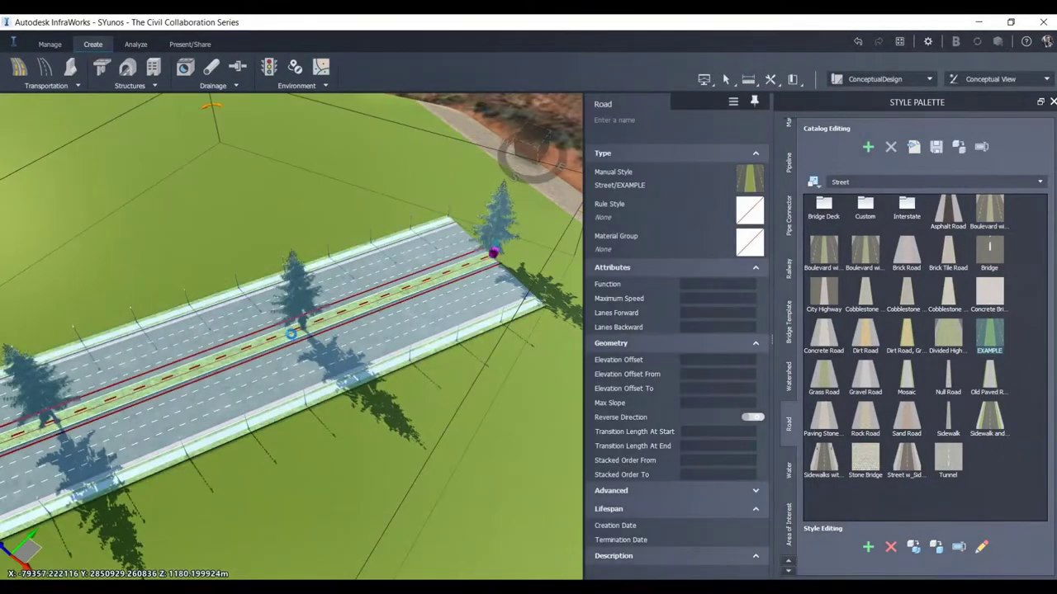
key("Delete")
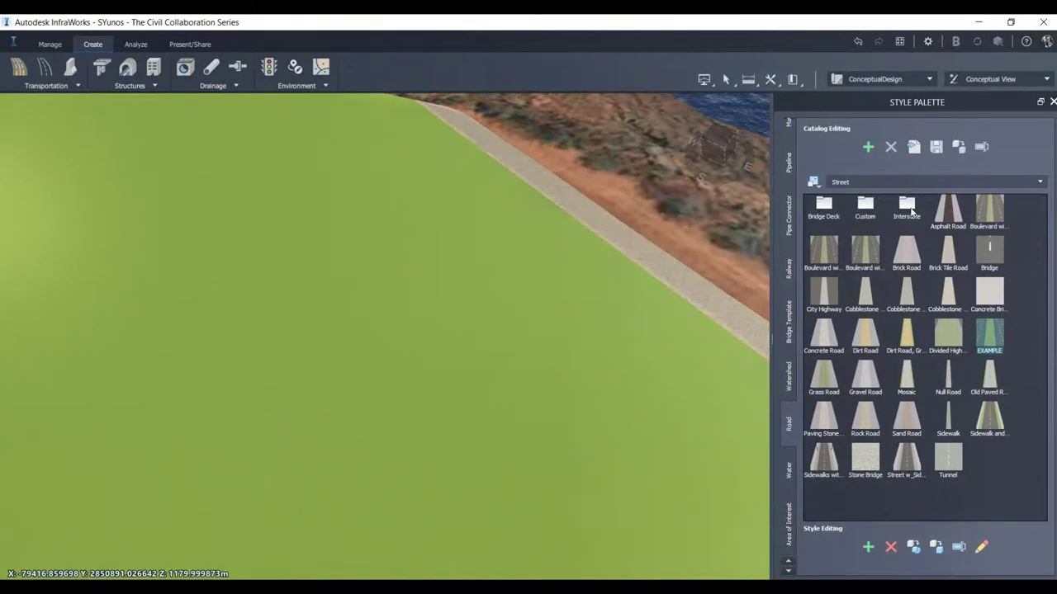
Open the Custom street catalog and examine the Office Park Entrance style's configuration and 3D preview
double_click(865, 210)
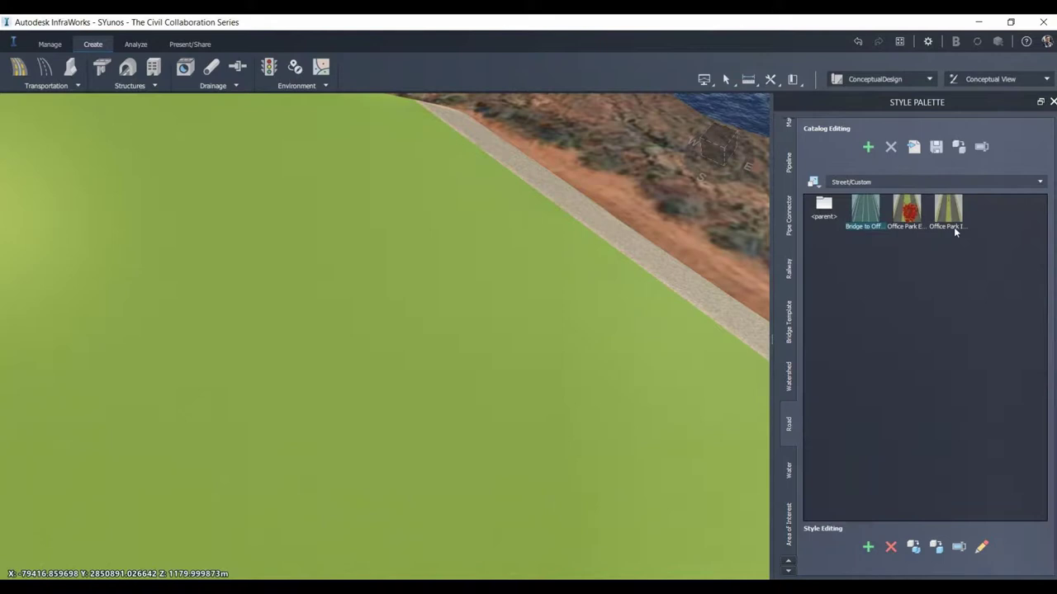
left_click(906, 213)
left_click(981, 546)
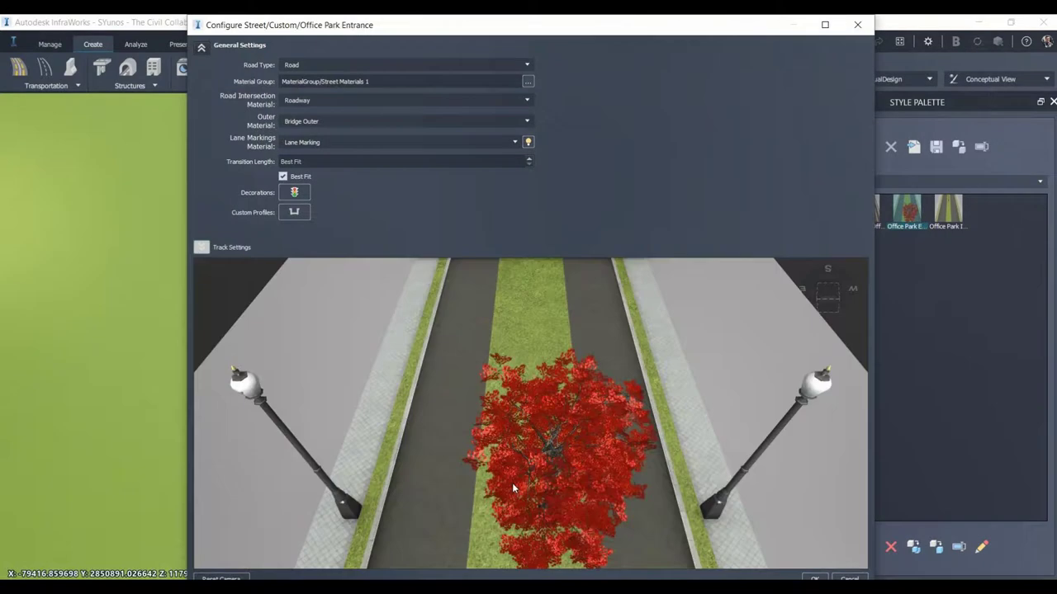
left_click_drag(511, 483, 554, 444)
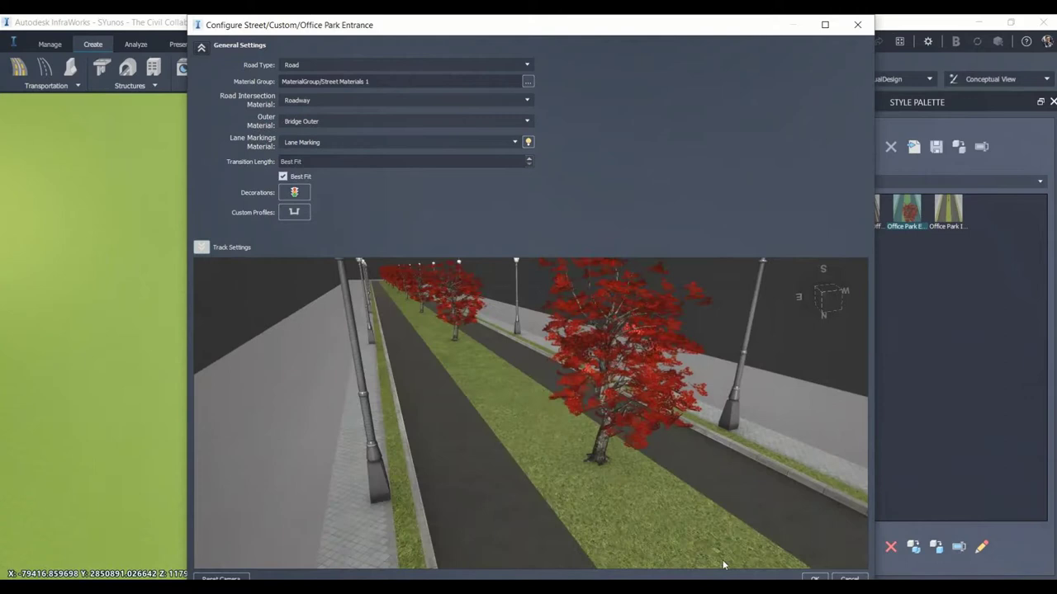
left_click_drag(790, 585, 790, 576)
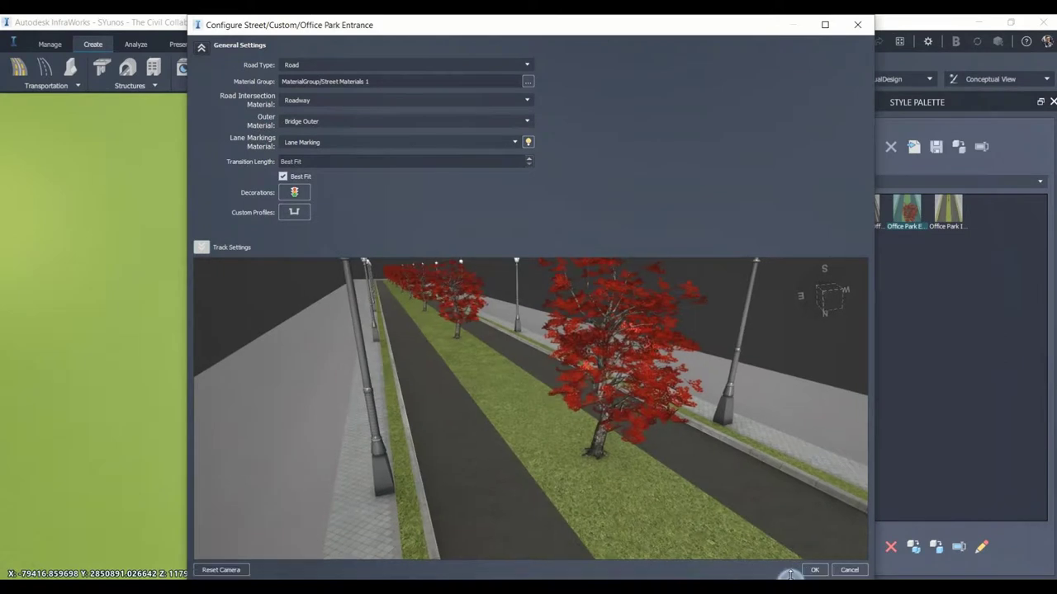
left_click(814, 570)
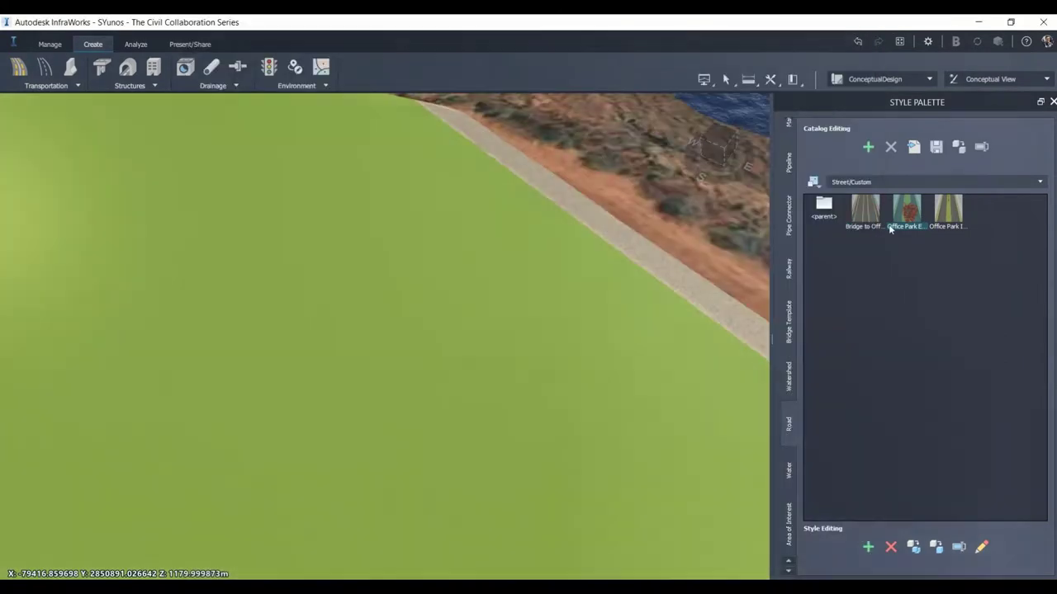
Examine the Bridge to Office Park style's configuration, collapsing the track settings to enlarge its rotated 3D preview
left_click(981, 546)
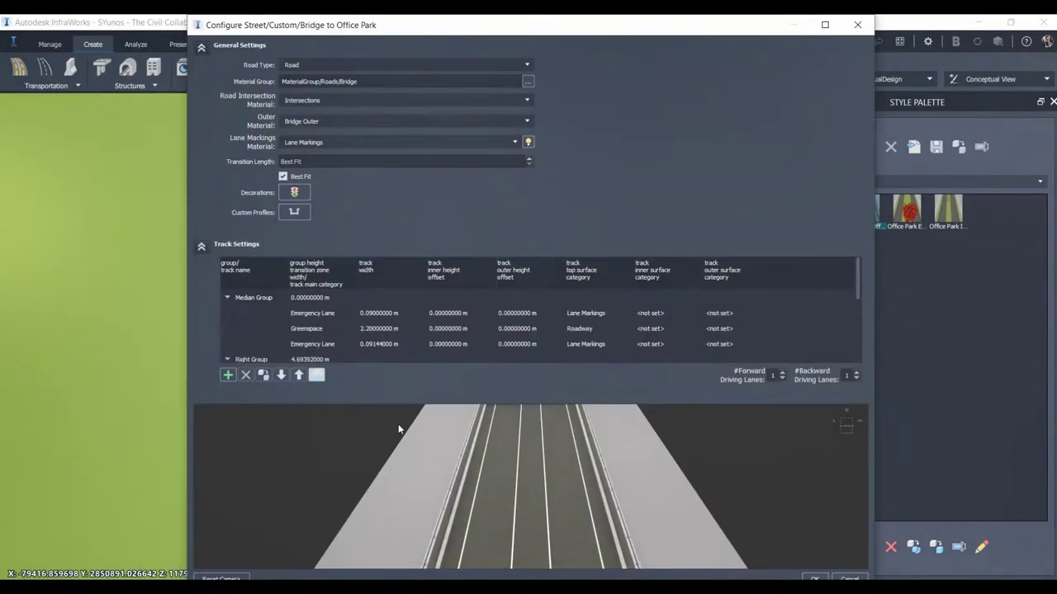
left_click(202, 244)
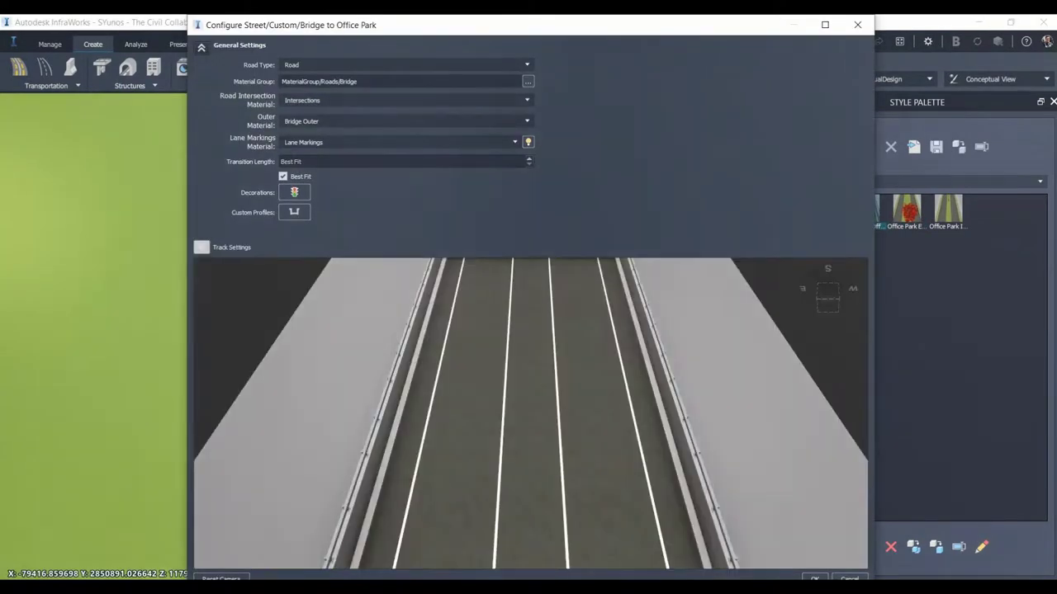
left_click_drag(685, 529, 641, 469)
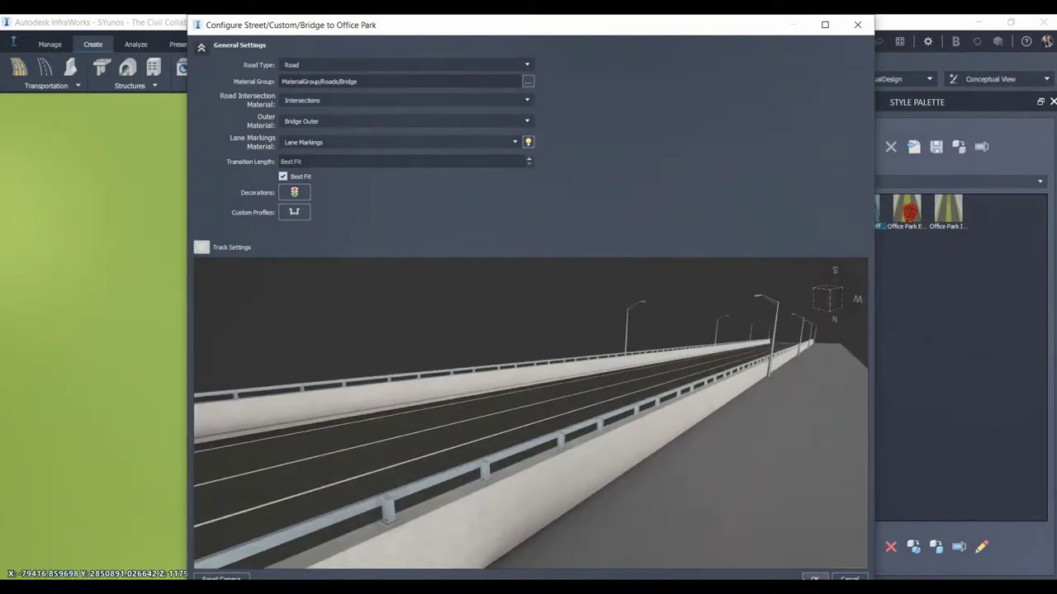
left_click(815, 578)
Examine the Office Park Internal Roads style's configuration and 3D preview with the track settings collapsed
left_click(951, 213)
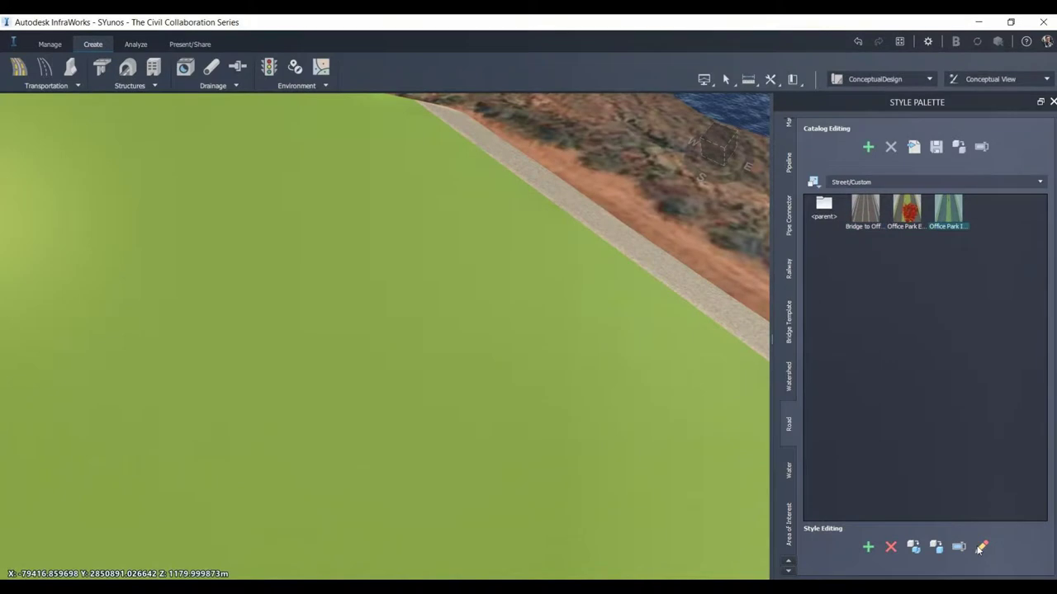
left_click(981, 547)
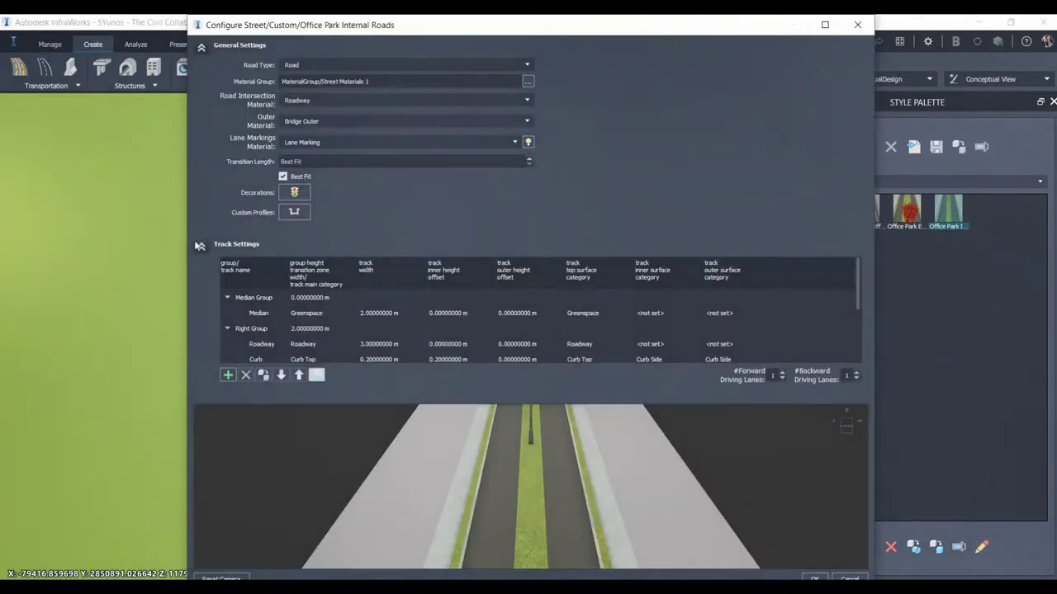
left_click(200, 246)
left_click_drag(615, 465, 588, 414)
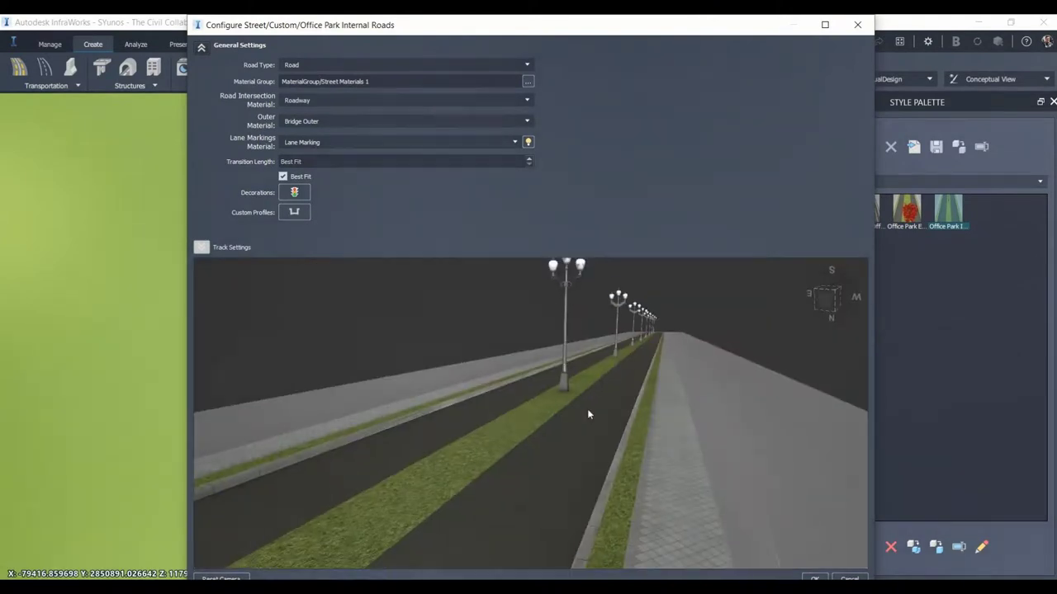
left_click(809, 578)
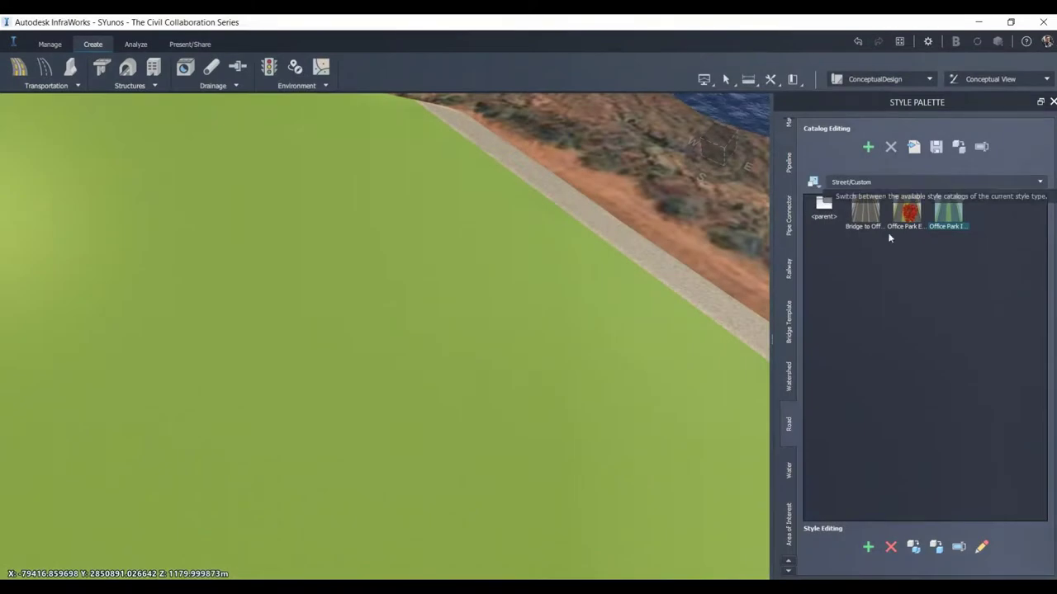
Start a new planning road on the existing road network across the water from the grading platform
left_click_drag(903, 216, 366, 348)
scroll(361, 351, "down", 5)
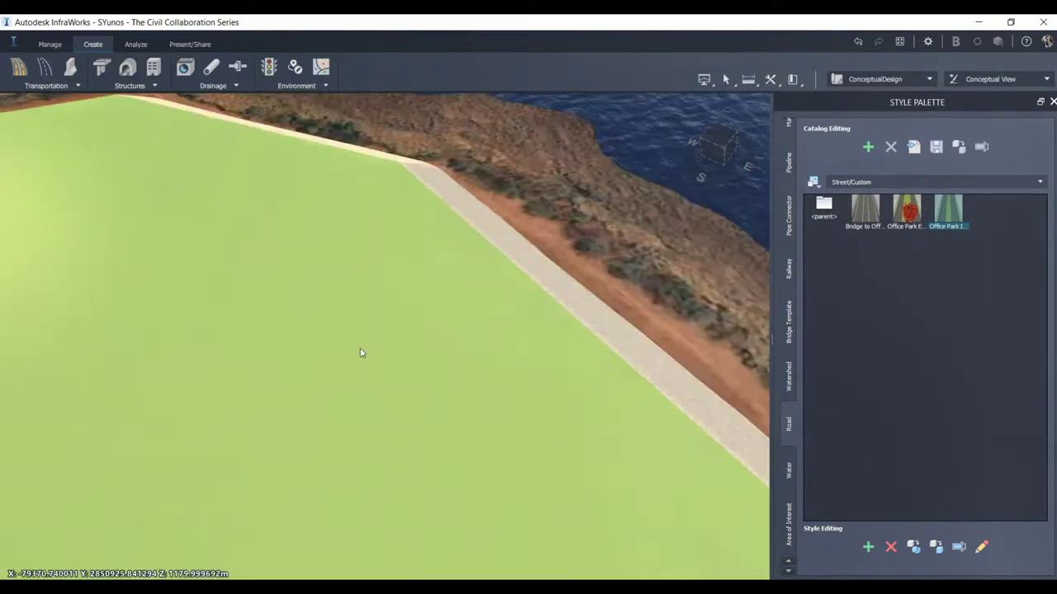
scroll(359, 349, "down", 3)
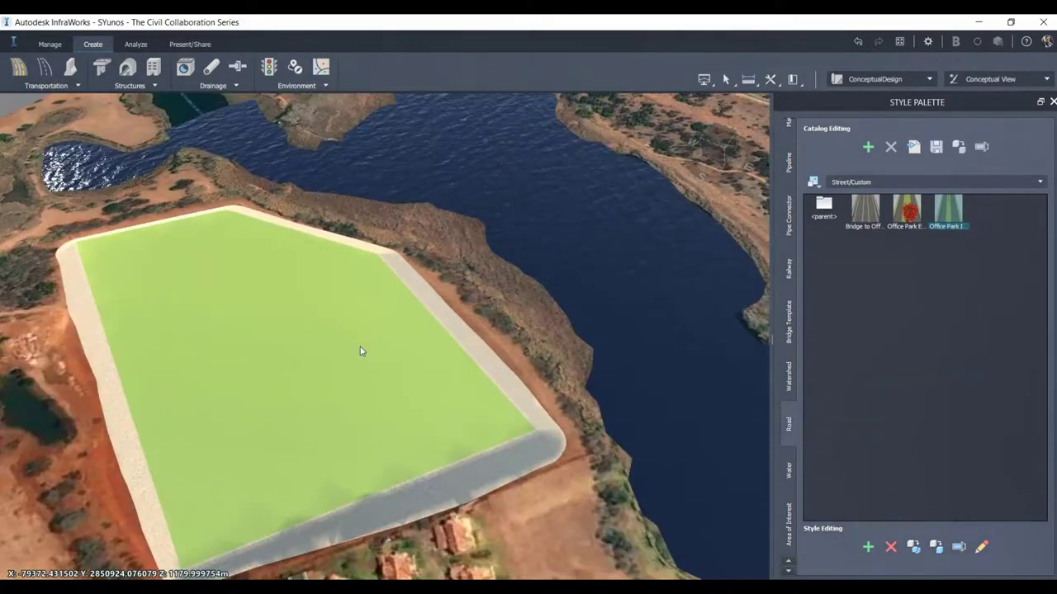
scroll(360, 346, "down", 3)
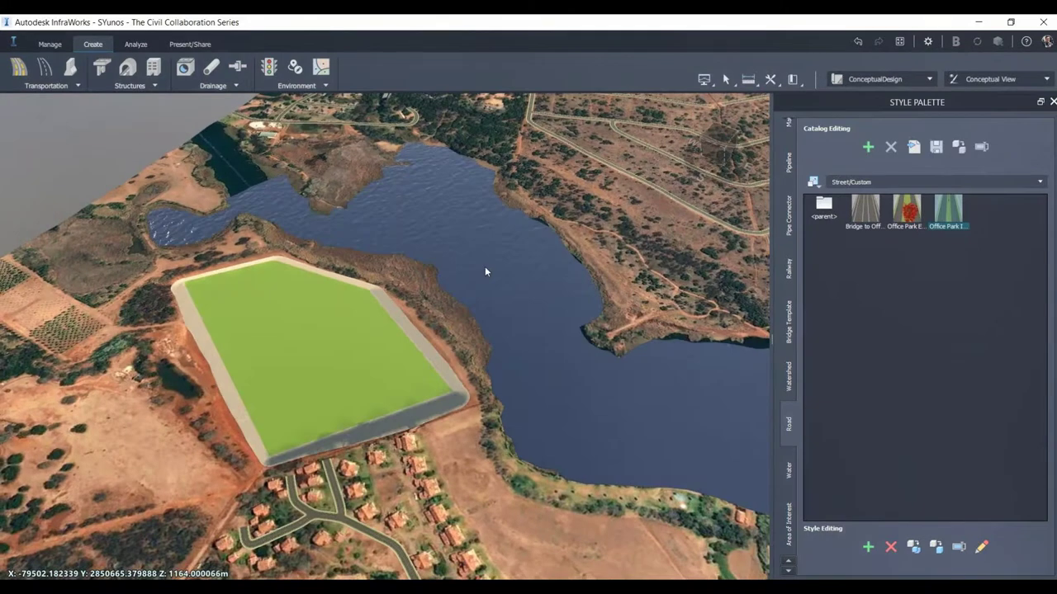
middle_click_drag(527, 236, 462, 312)
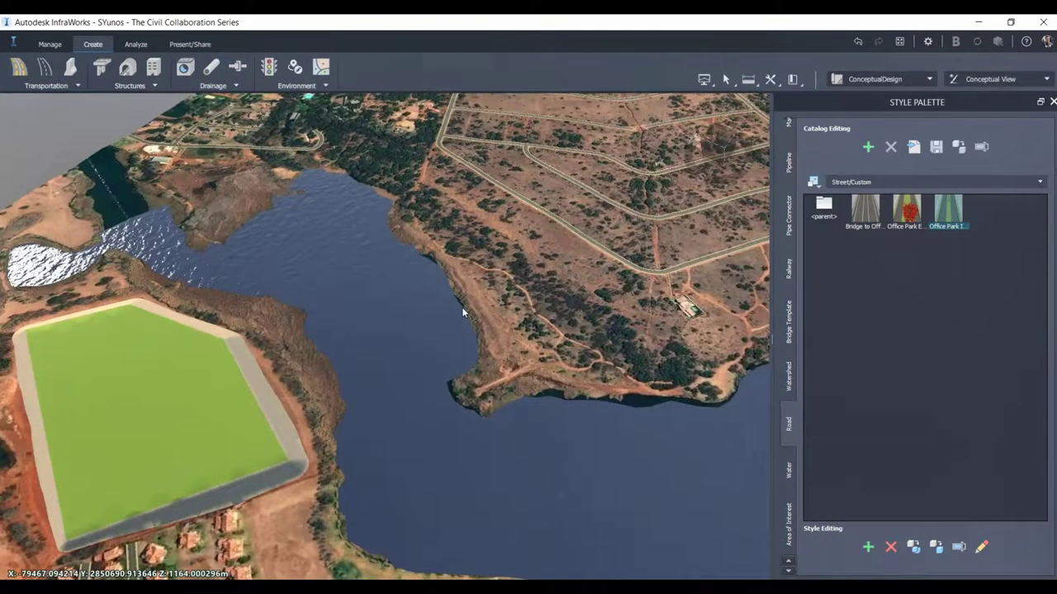
key("ctrl")
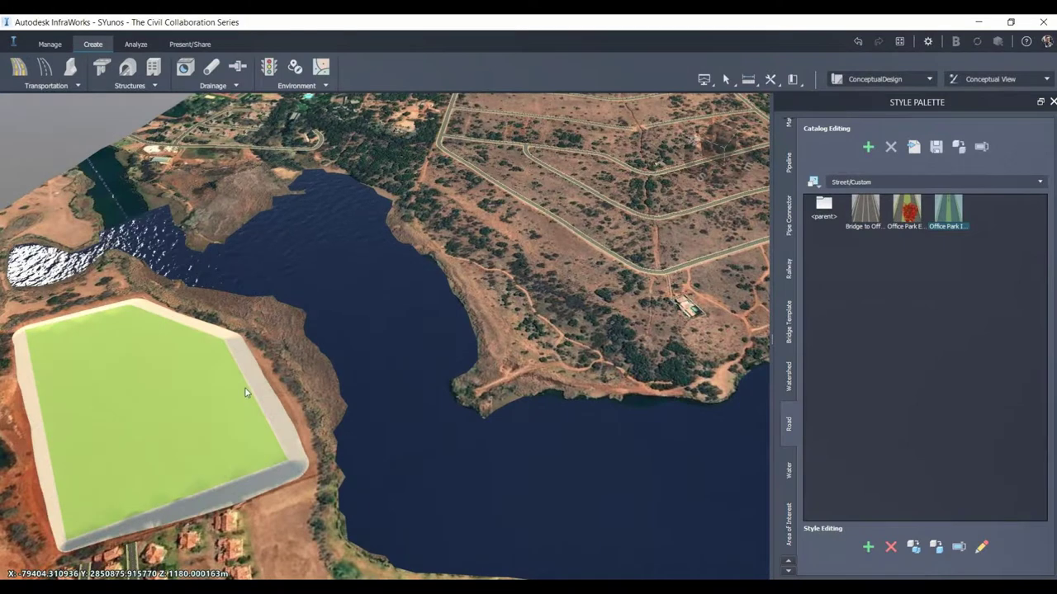
scroll(247, 394, "down", 1)
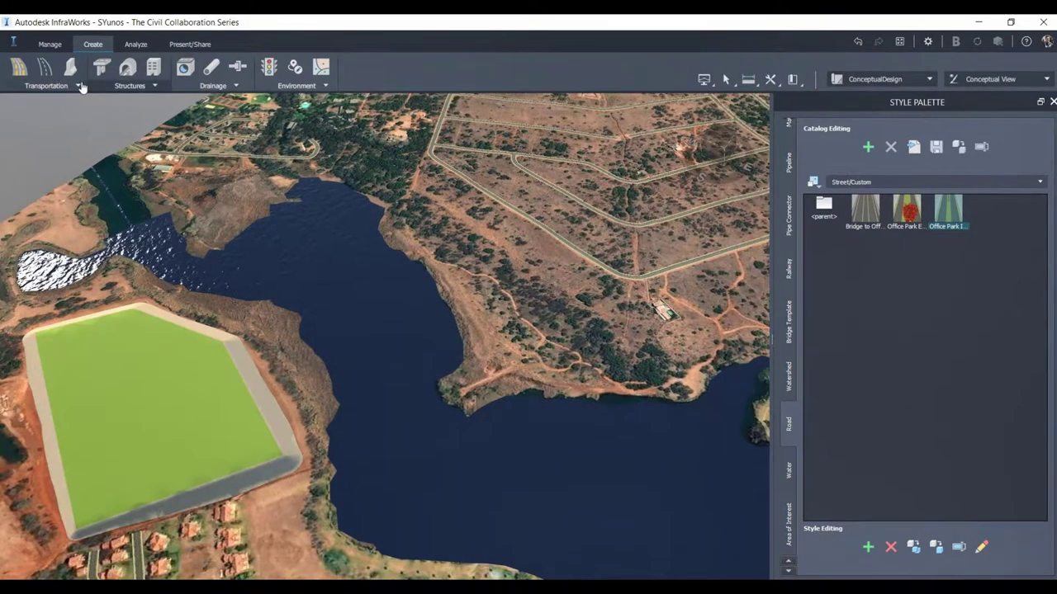
left_click(50, 74)
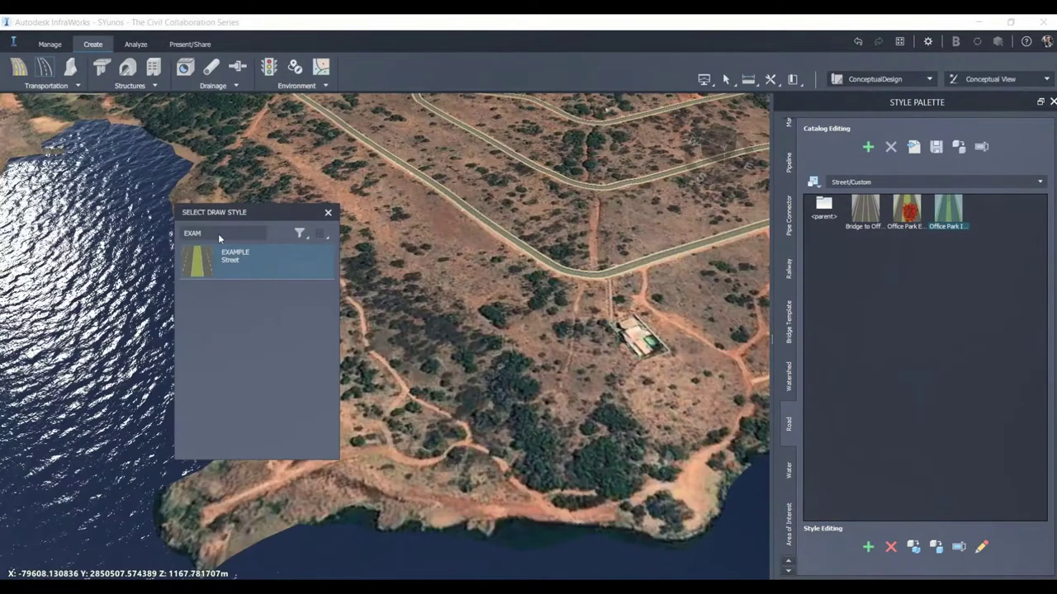
Filter the road draw styles by "OFF" and choose the Bridge to Office Park style
left_click_drag(219, 235, 138, 228)
key("BackSpace")
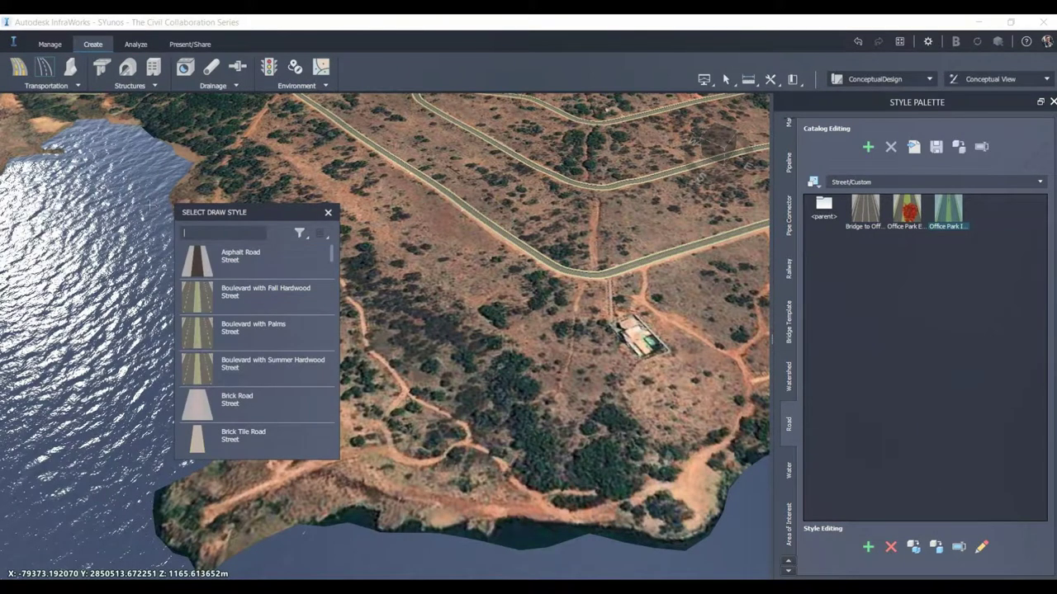
type("OFF")
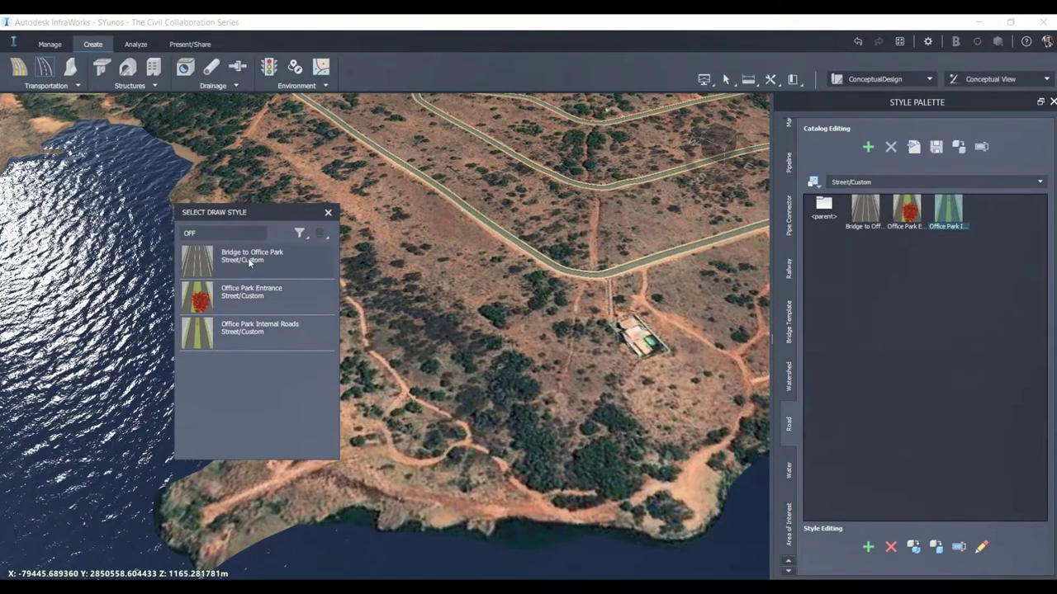
left_click(248, 257)
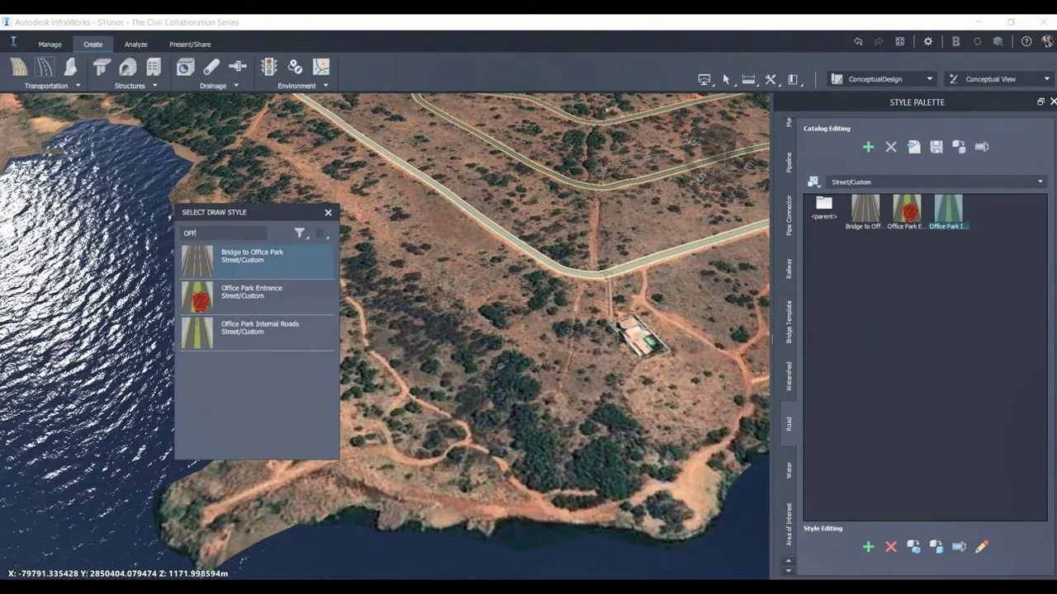
Draw a road about 641 m long from the existing street's bend, via the near shore, across the water onto the green pad
left_click(610, 271)
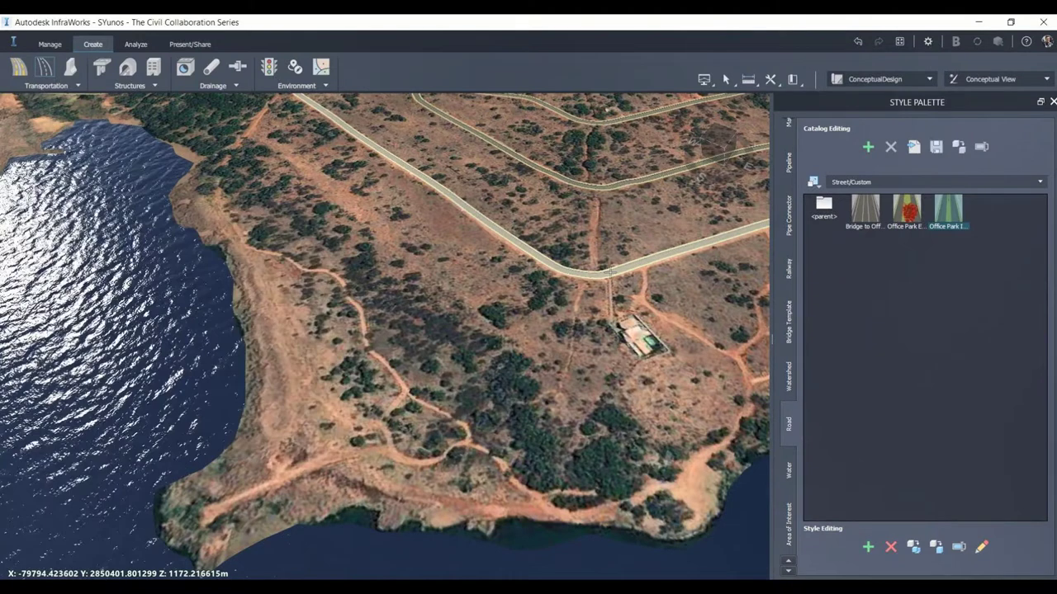
scroll(610, 272, "down", 2)
scroll(462, 312, "down", 2)
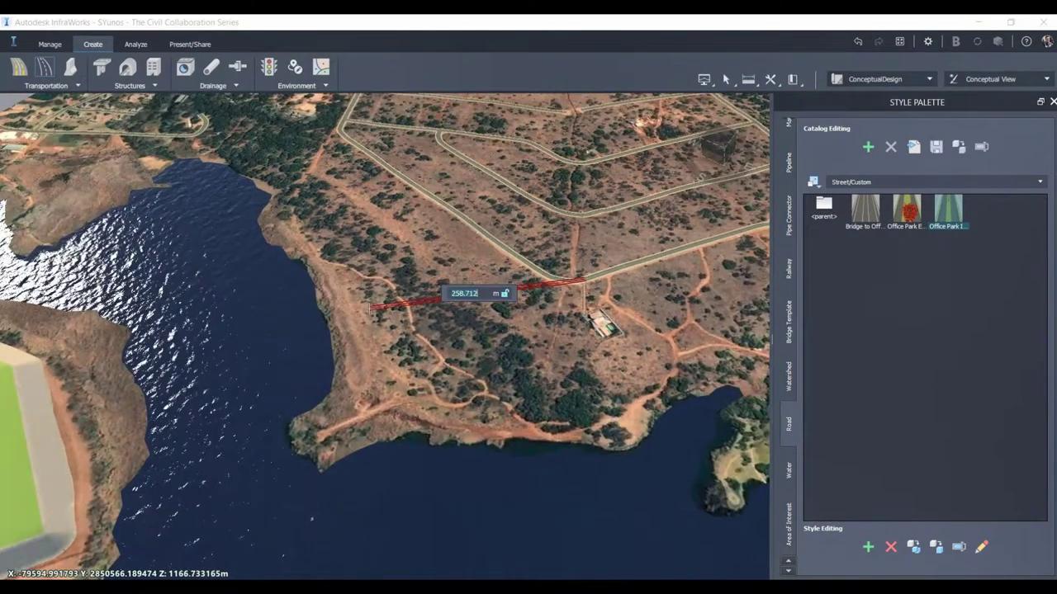
scroll(369, 307, "down", 1)
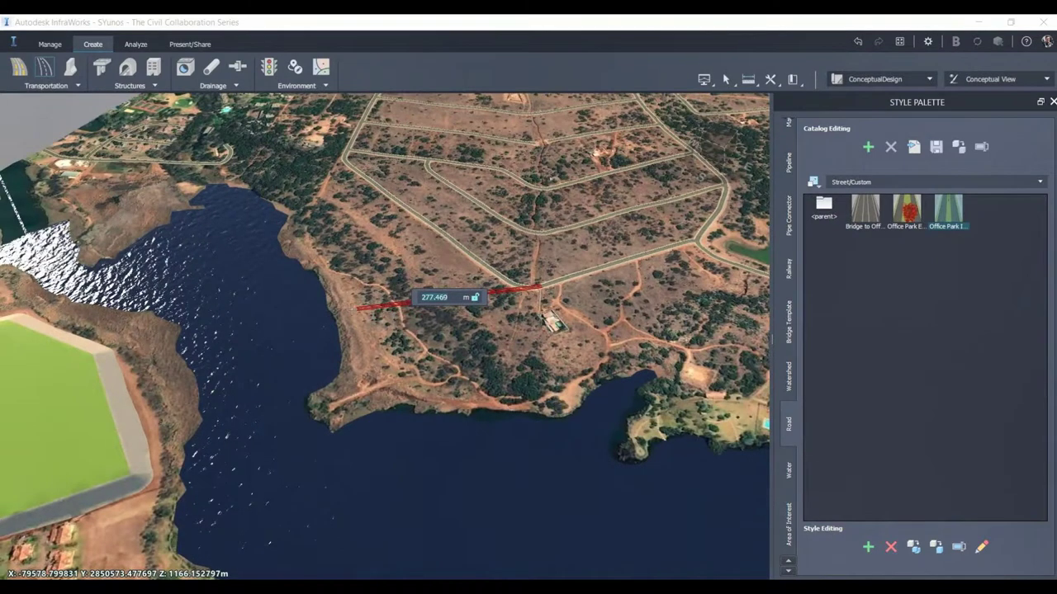
left_click(356, 308)
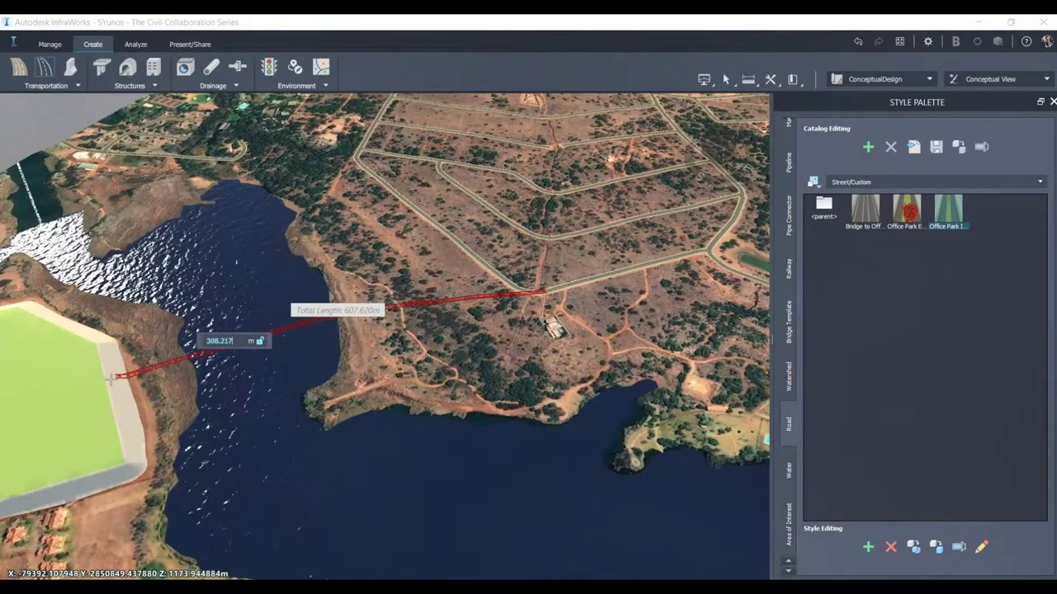
scroll(110, 379, "up", 2)
scroll(108, 384, "up", 2)
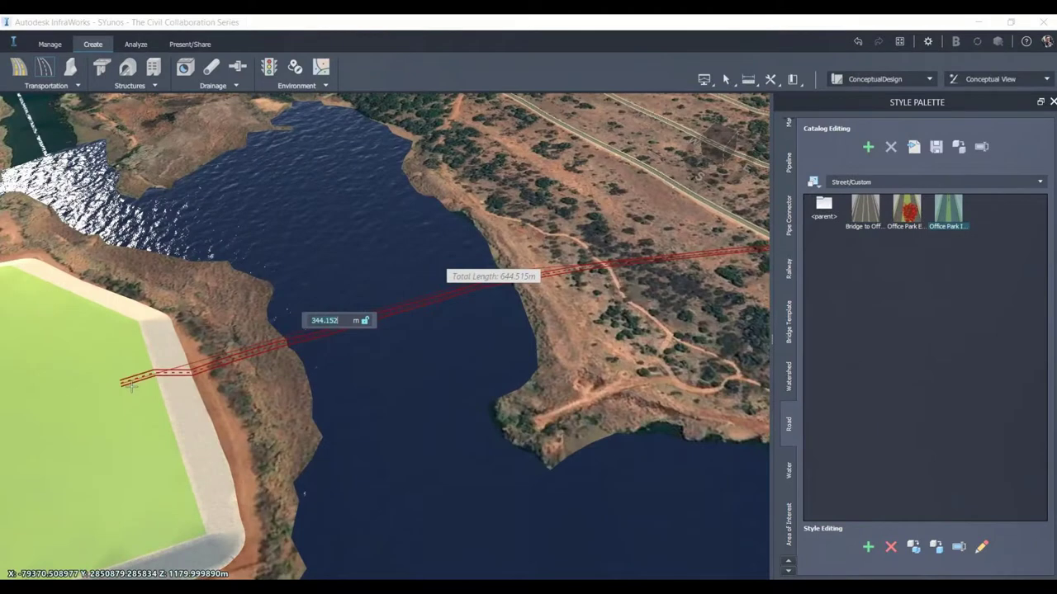
scroll(132, 384, "up", 3)
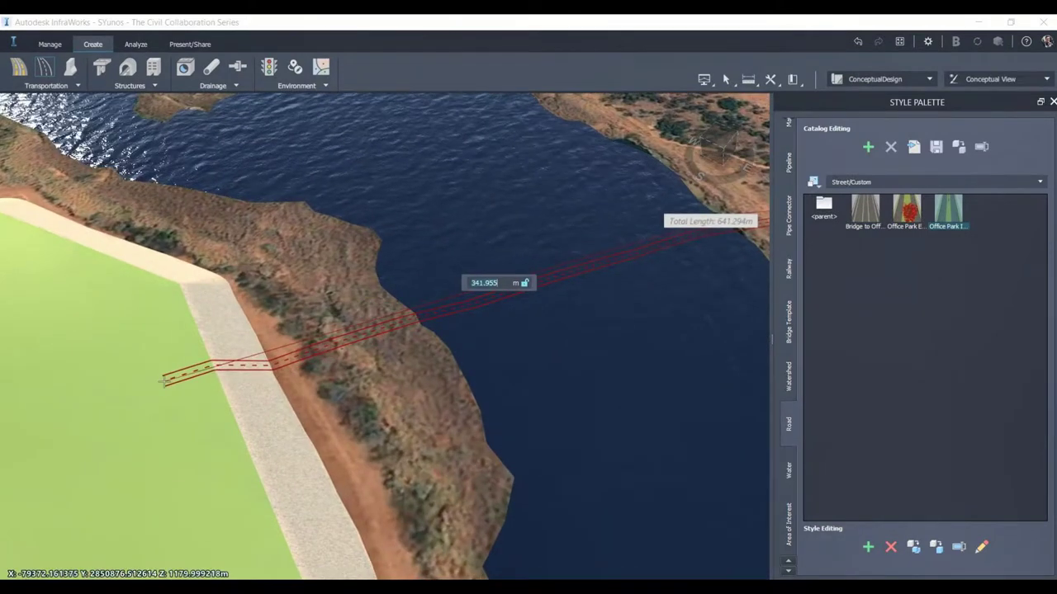
double_click(164, 380)
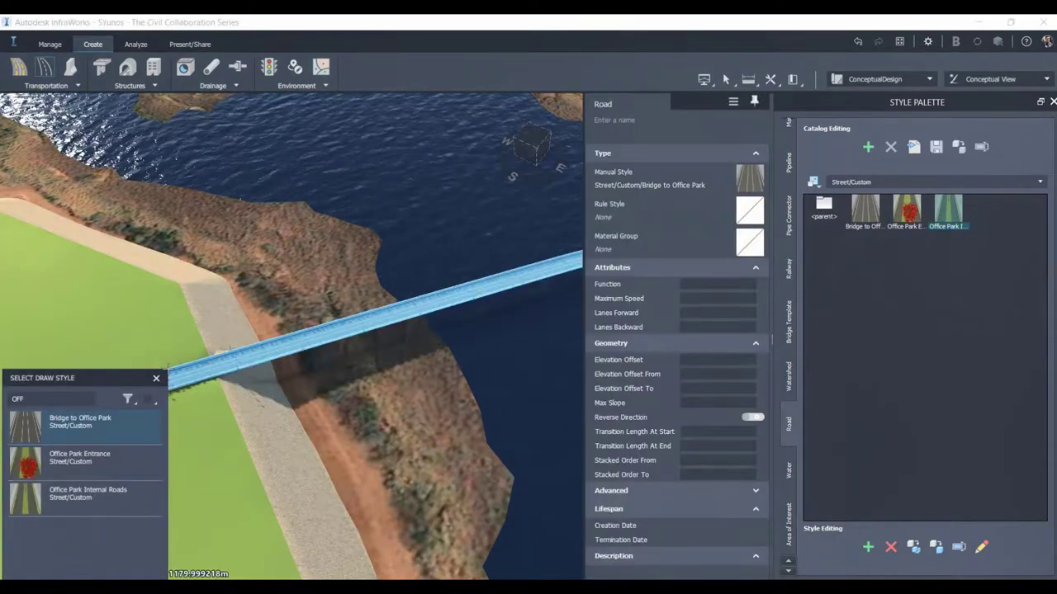
left_click_drag(438, 444, 429, 387)
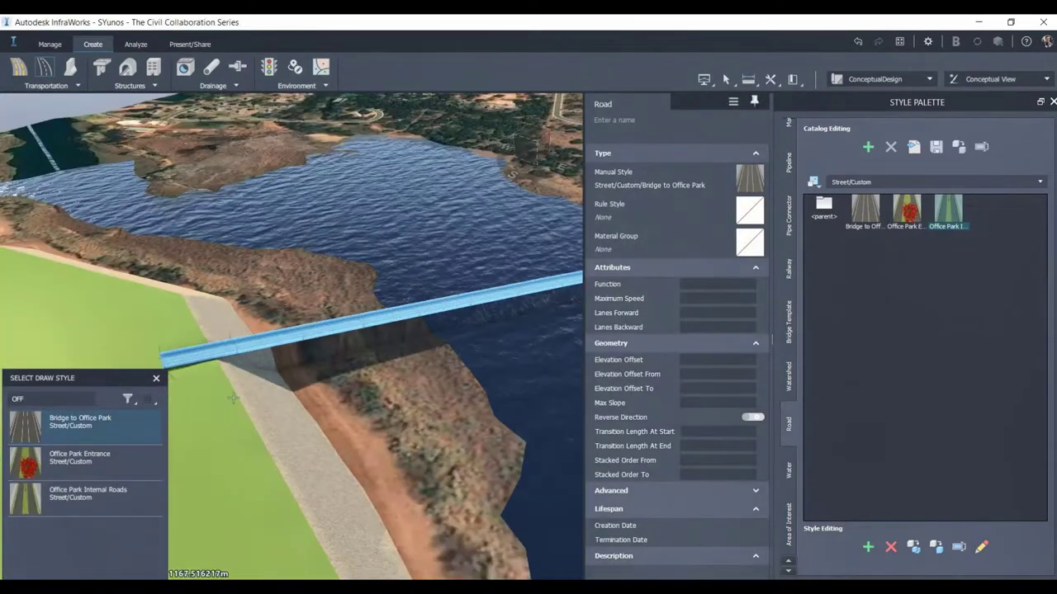
left_click(156, 379)
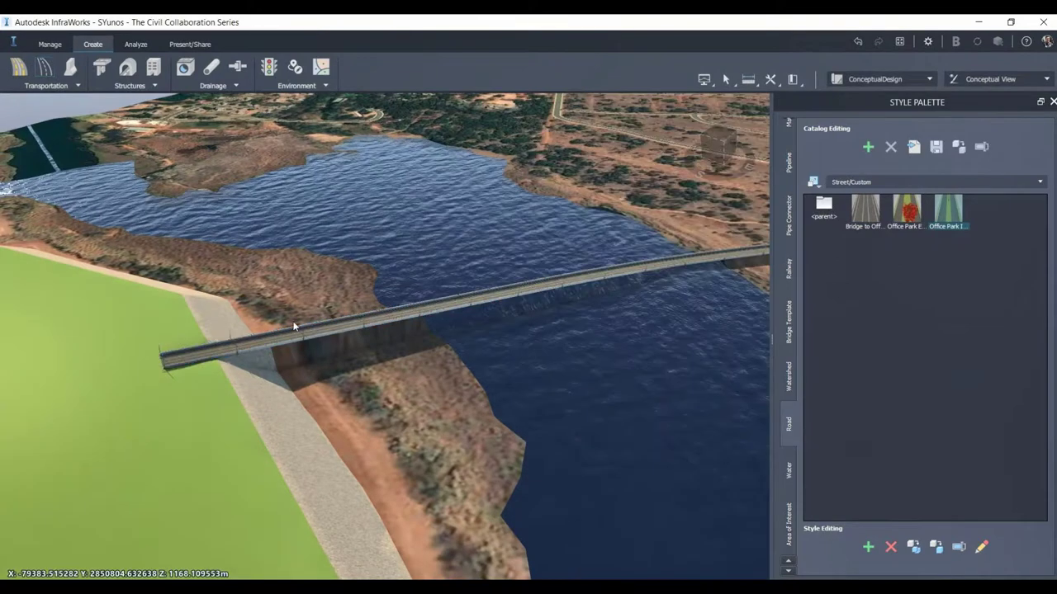
Examine the bridge road's deck, side slopes and water crossing from close up
scroll(323, 323, "up", 2)
scroll(323, 323, "up", 3)
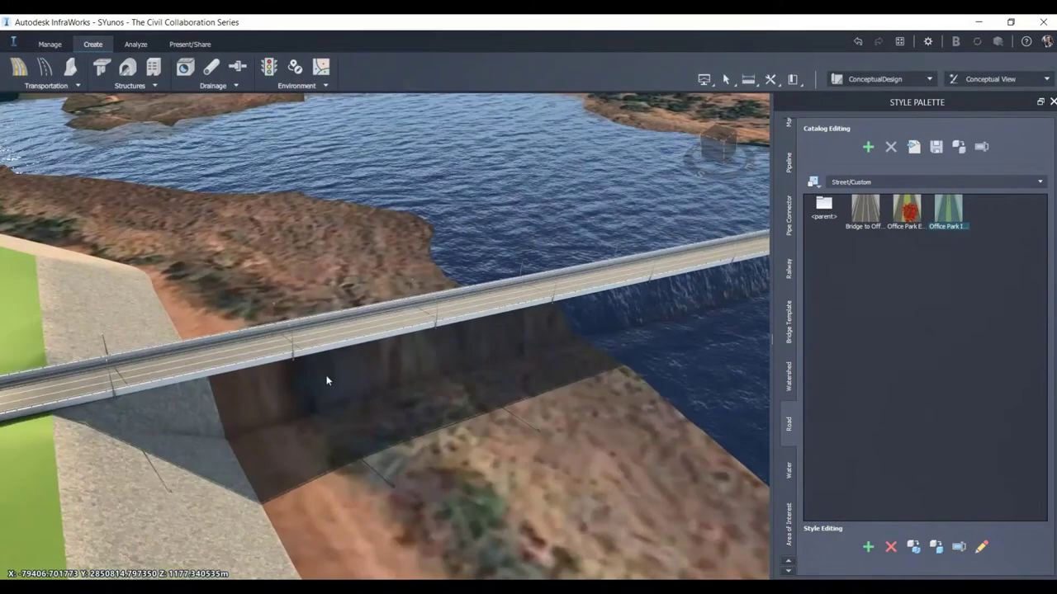
left_click_drag(327, 377, 447, 412)
middle_click_drag(448, 416, 368, 342, "shift")
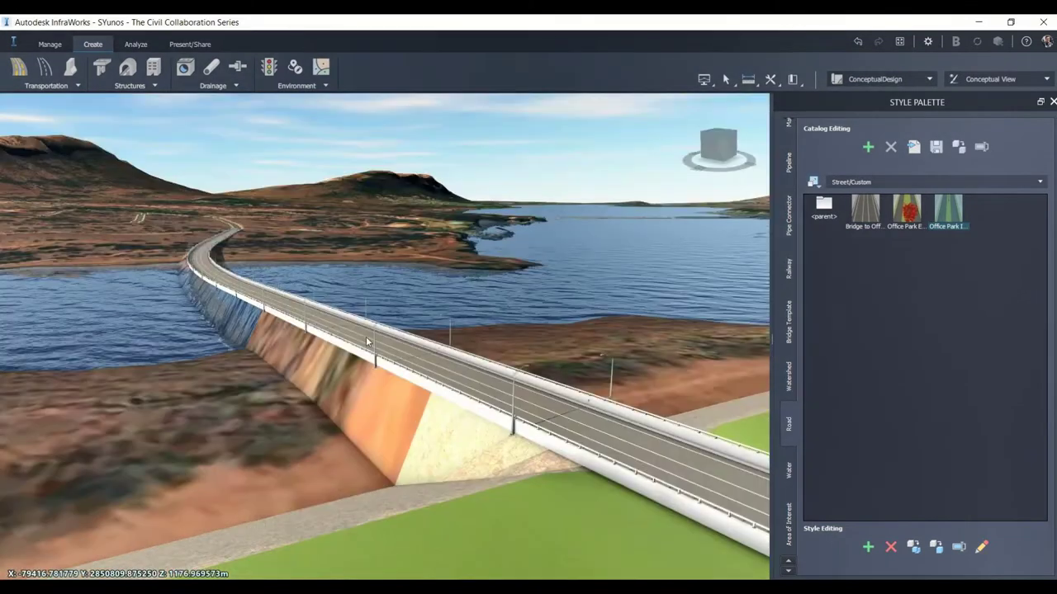
scroll(363, 345, "up", 2)
scroll(359, 351, "up", 1)
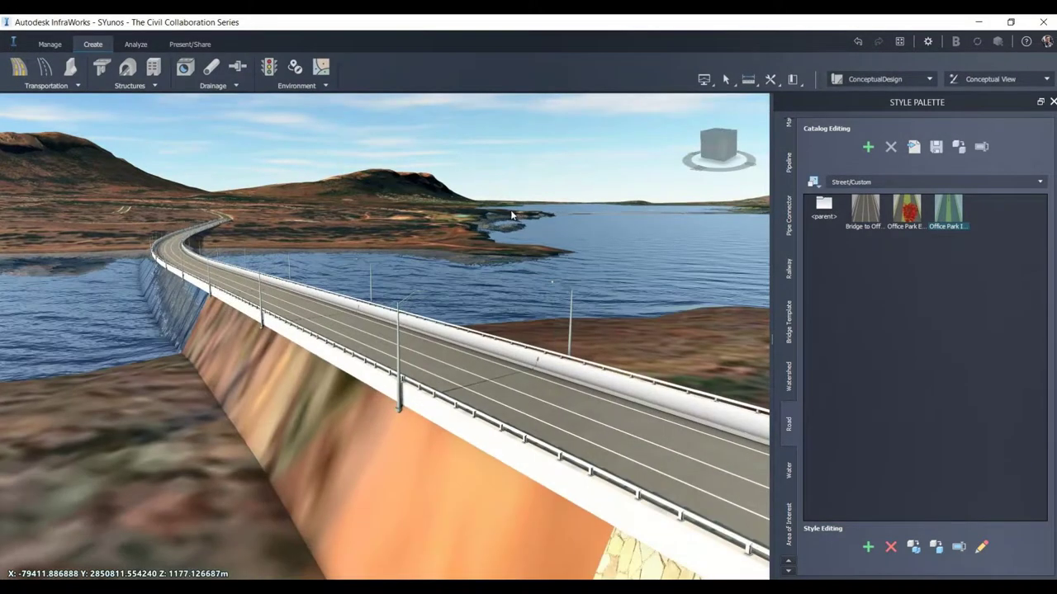
left_click_drag(220, 347, 293, 373)
scroll(406, 350, "down", 2)
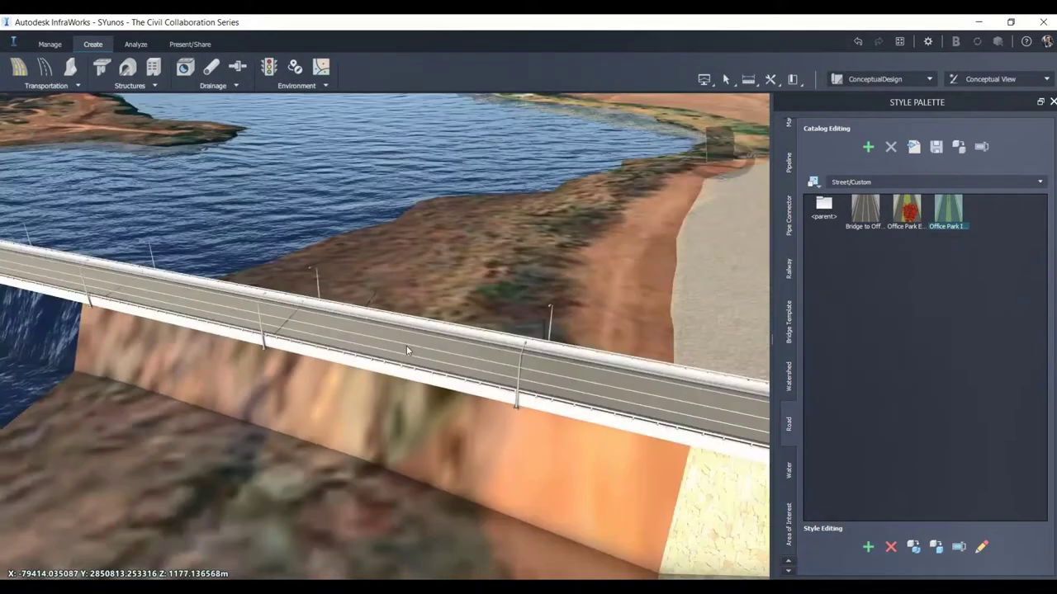
middle_click_drag(406, 351, 396, 313)
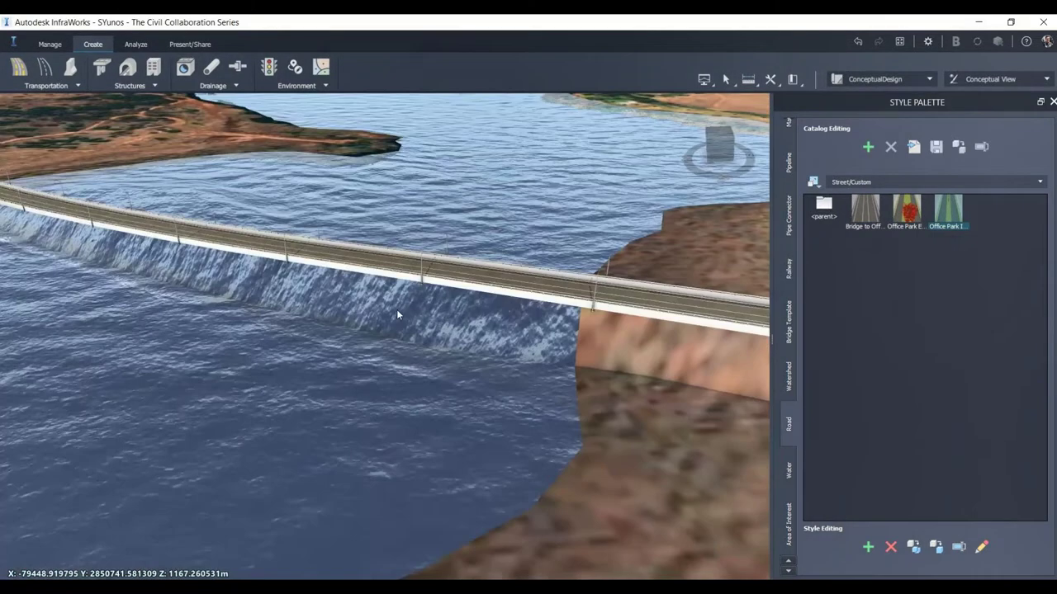
mouse_move(426, 402)
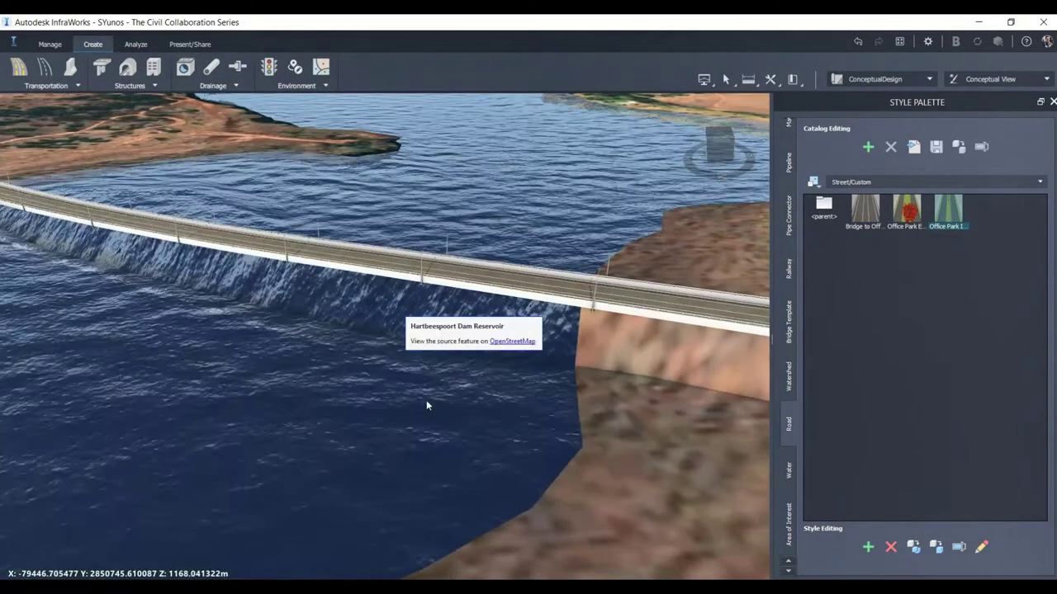
Examine the bridge road along its length and its junction with the existing street
middle_click_drag(635, 380, 272, 426)
scroll(273, 426, "down", 3)
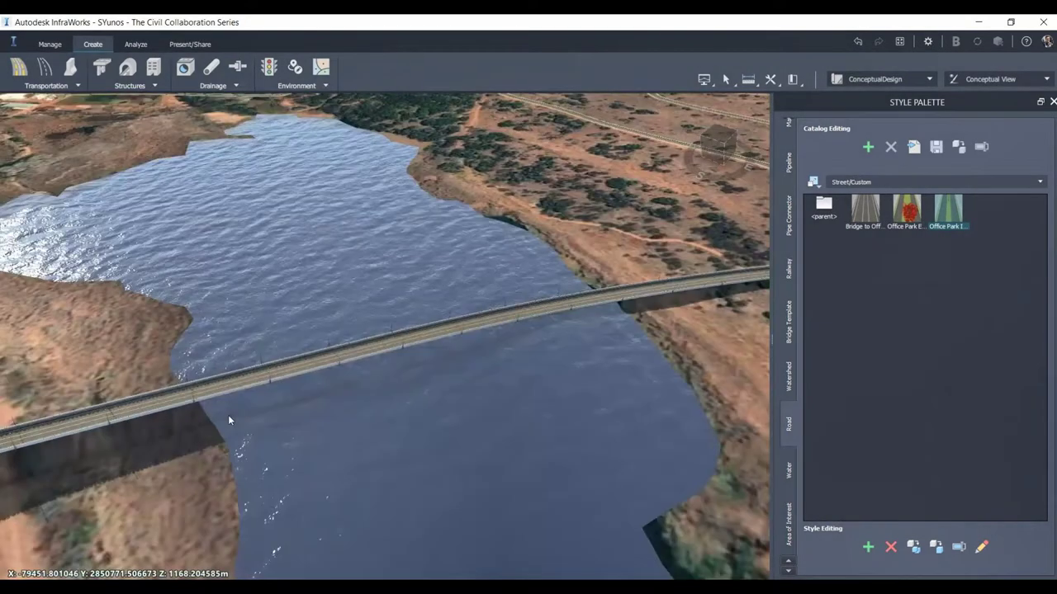
scroll(228, 415, "down", 2)
scroll(637, 313, "up", 1)
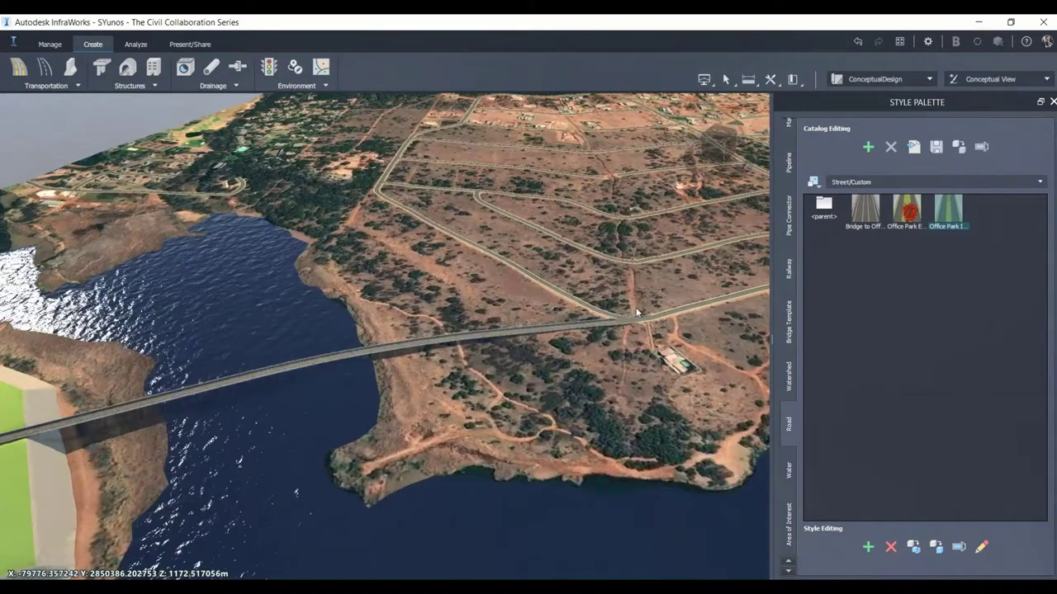
scroll(636, 312, "up", 3)
scroll(599, 310, "up", 3)
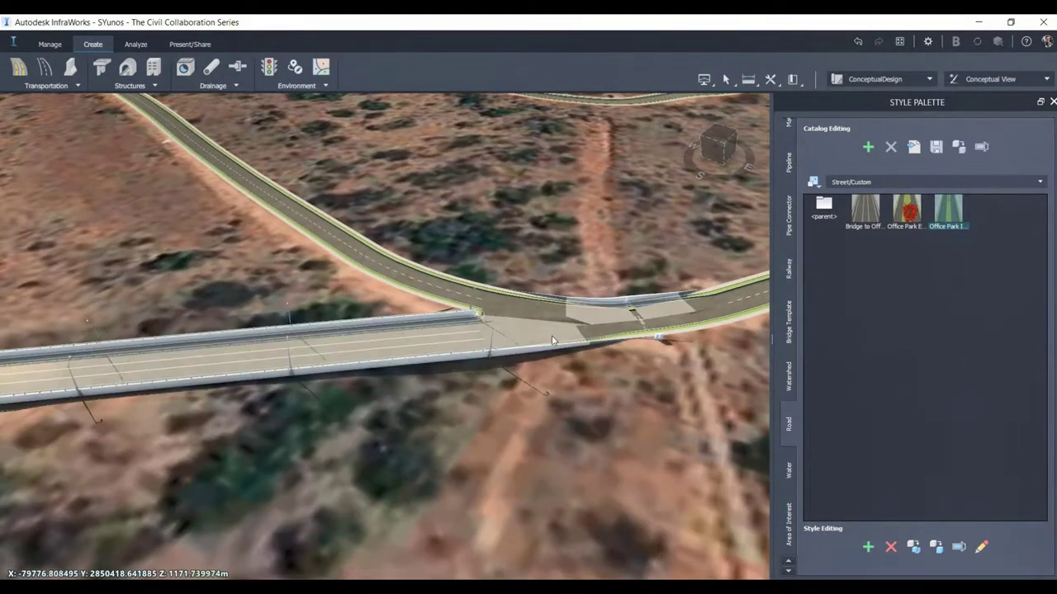
middle_click_drag(553, 337, 560, 429, "shift")
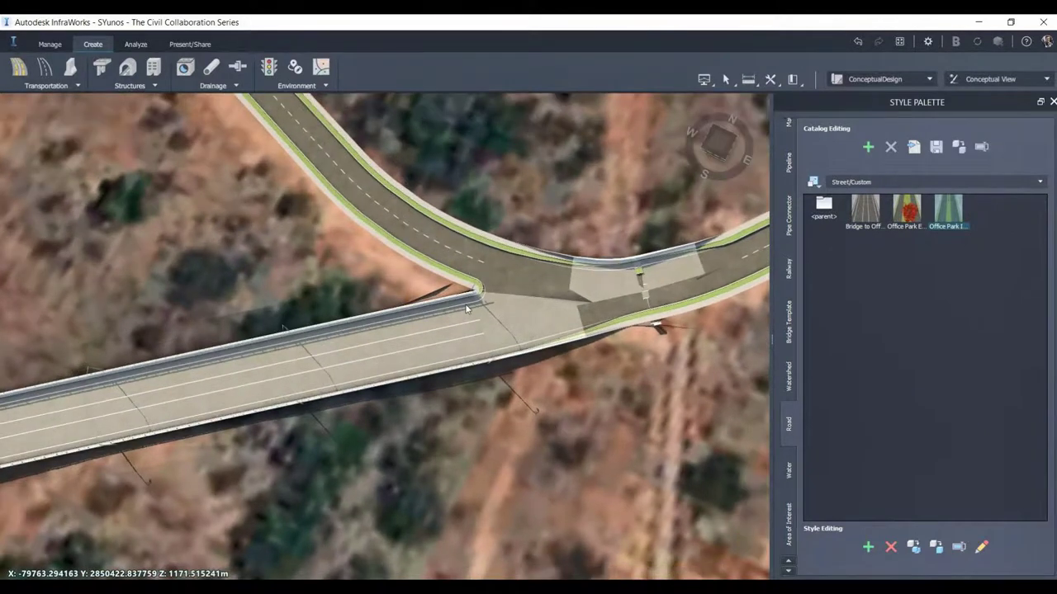
scroll(636, 312, "down", 3)
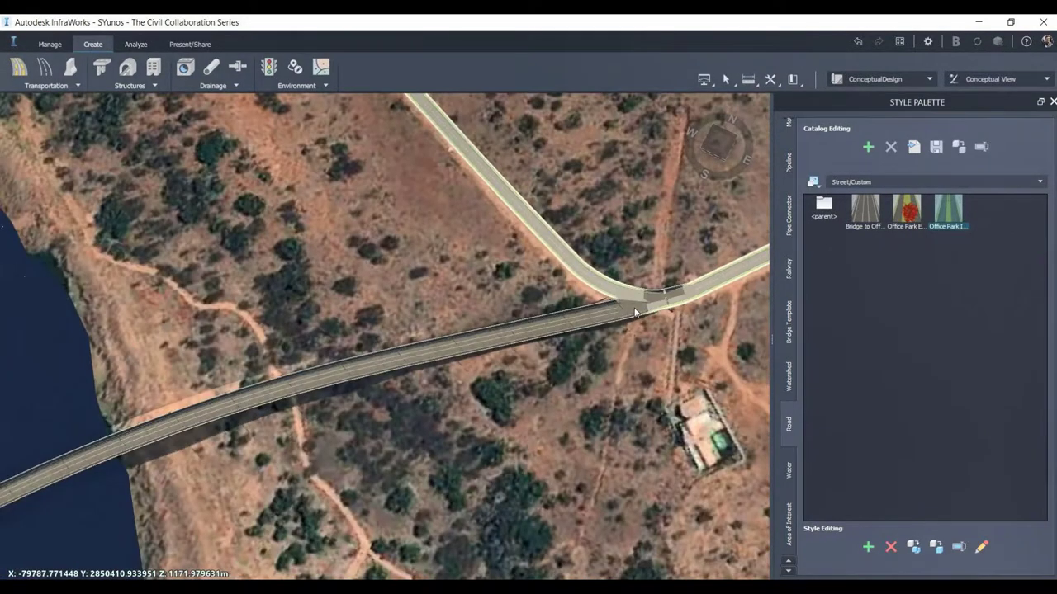
scroll(635, 312, "down", 3)
left_click_drag(258, 417, 468, 203)
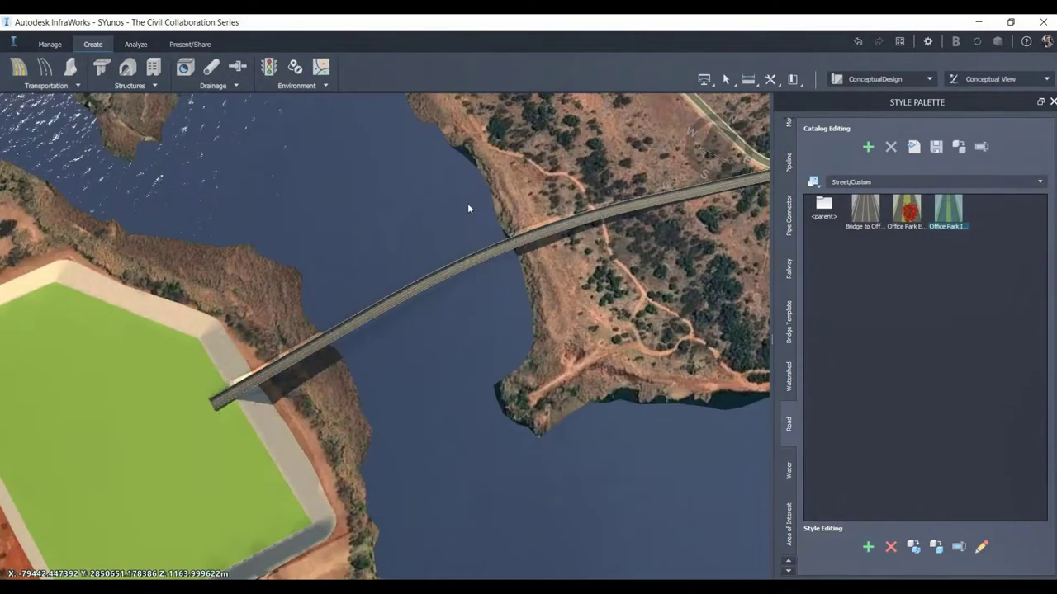
Draw an Office Park Entrance road about 187 m long from the bridge road's end straight across the green pad
middle_click_drag(183, 417, 305, 363)
scroll(305, 369, "up", 2)
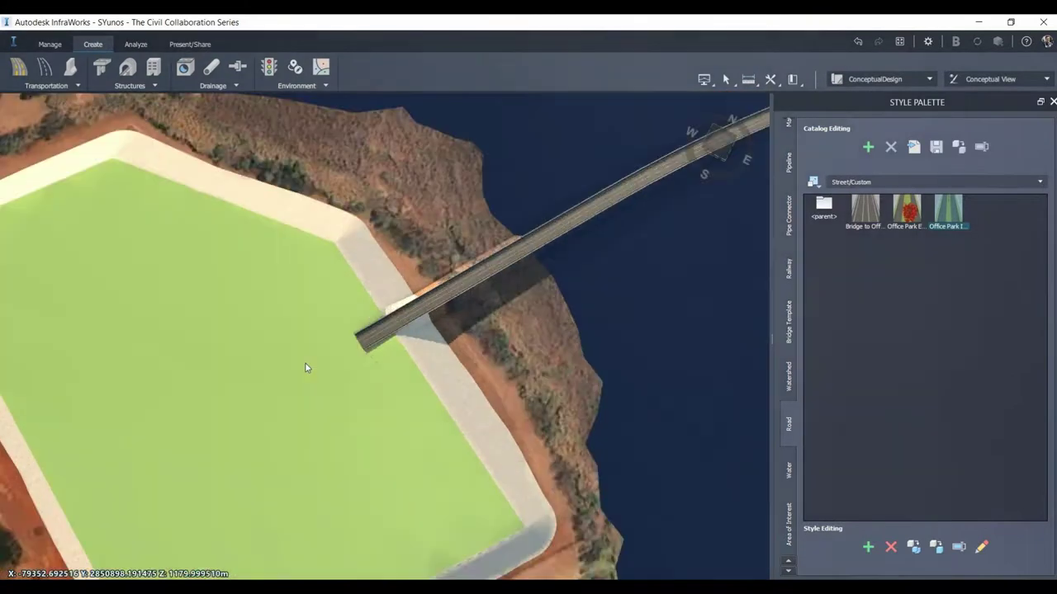
scroll(306, 368, "up", 2)
left_click(19, 67)
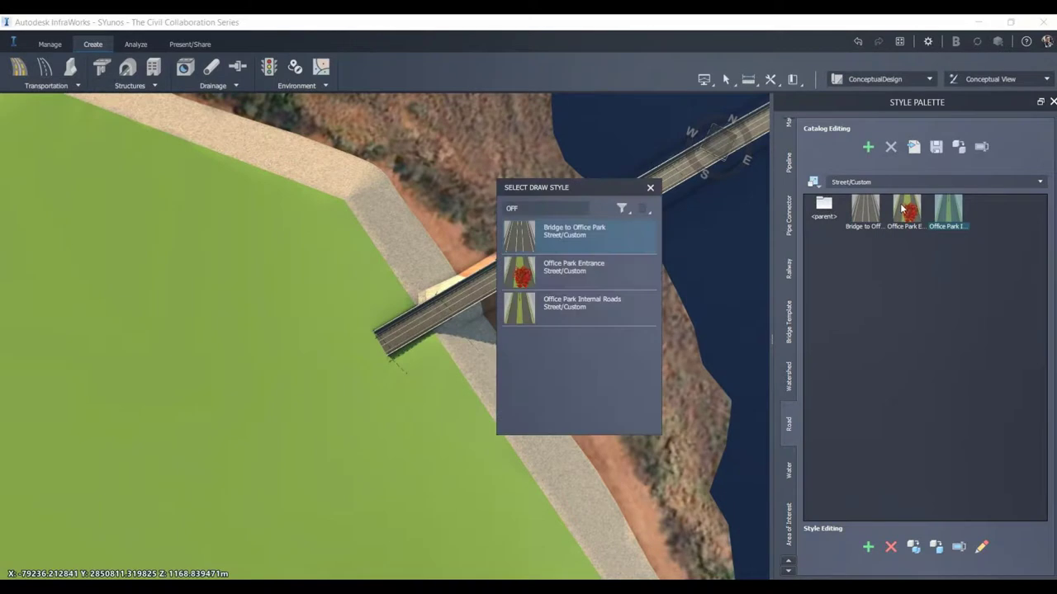
left_click(553, 276)
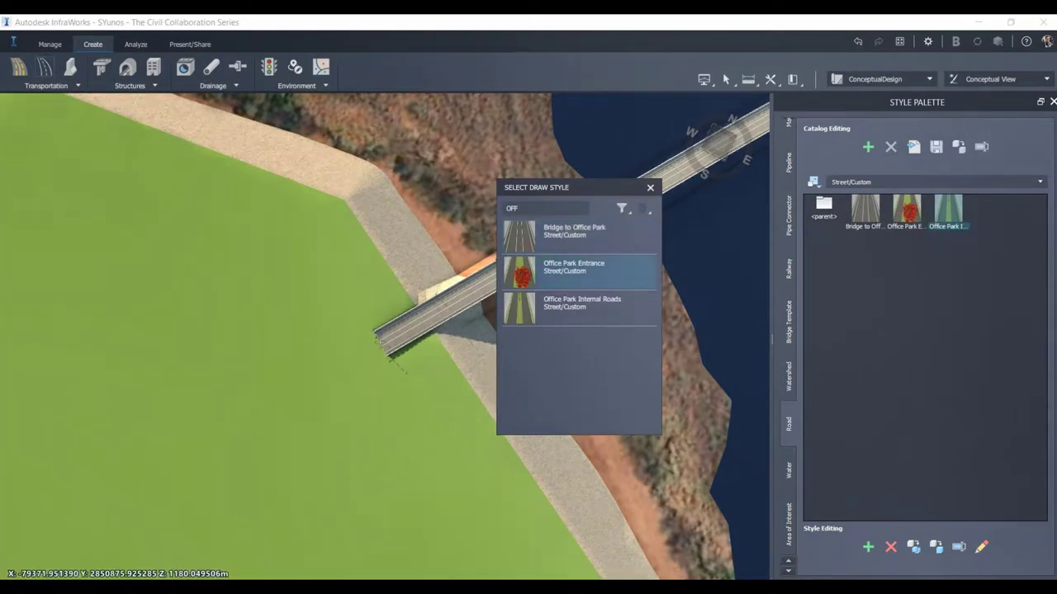
scroll(380, 341, "down", 2)
left_click(382, 345)
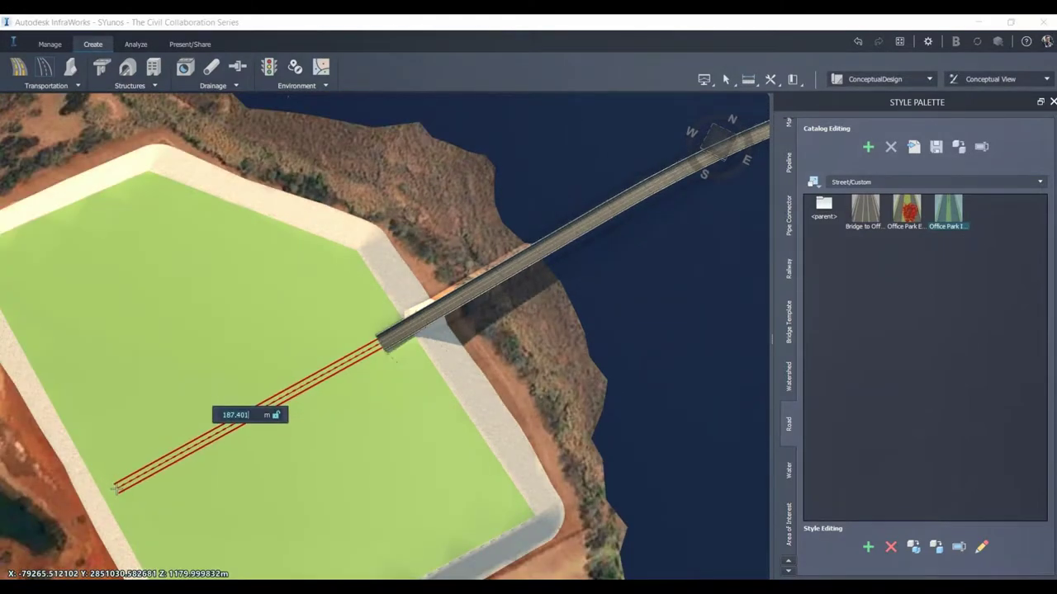
double_click(117, 489)
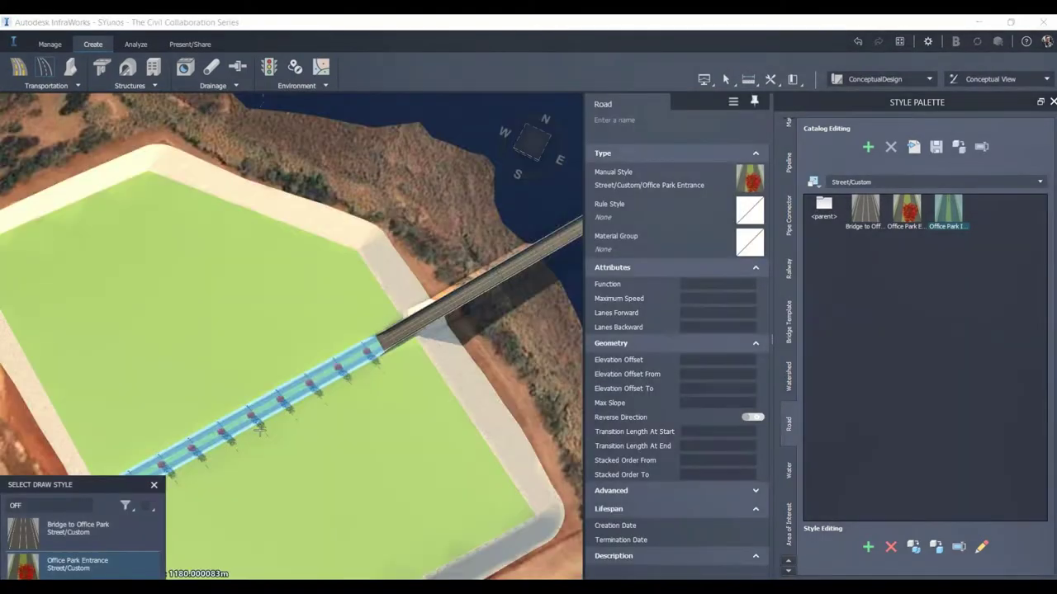
key("Escape")
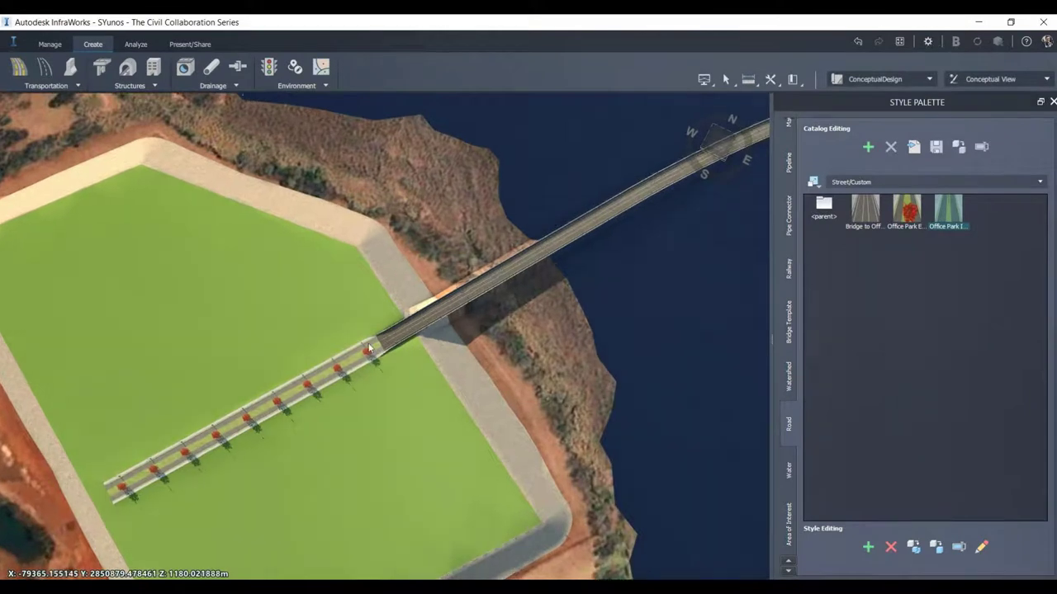
Examine the transition between the bridge road and the tree-lined entrance road
scroll(369, 349, "up", 3)
scroll(369, 348, "up", 3)
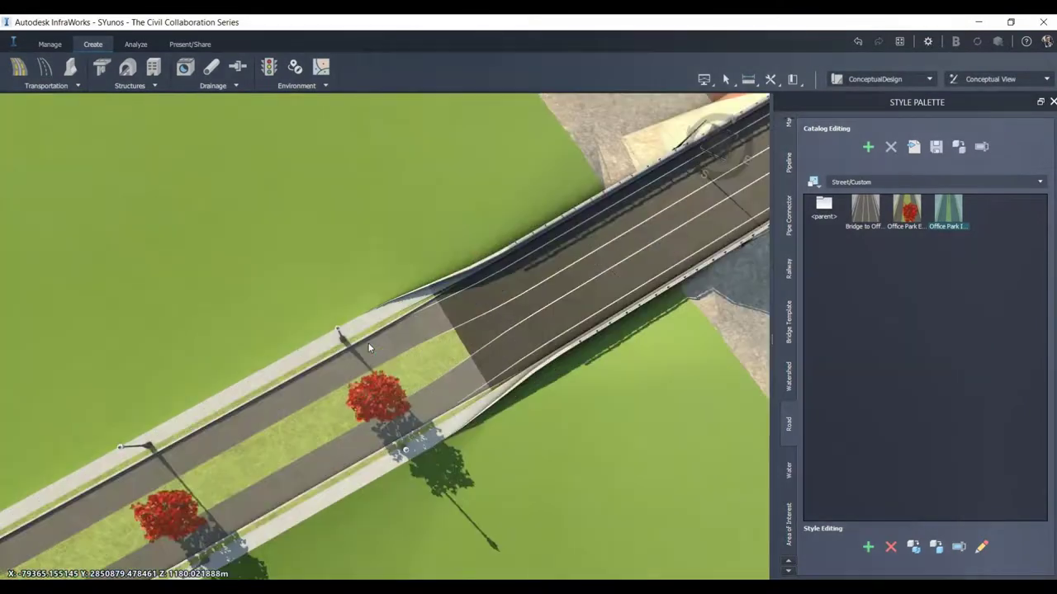
middle_click_drag(369, 343, 663, 306)
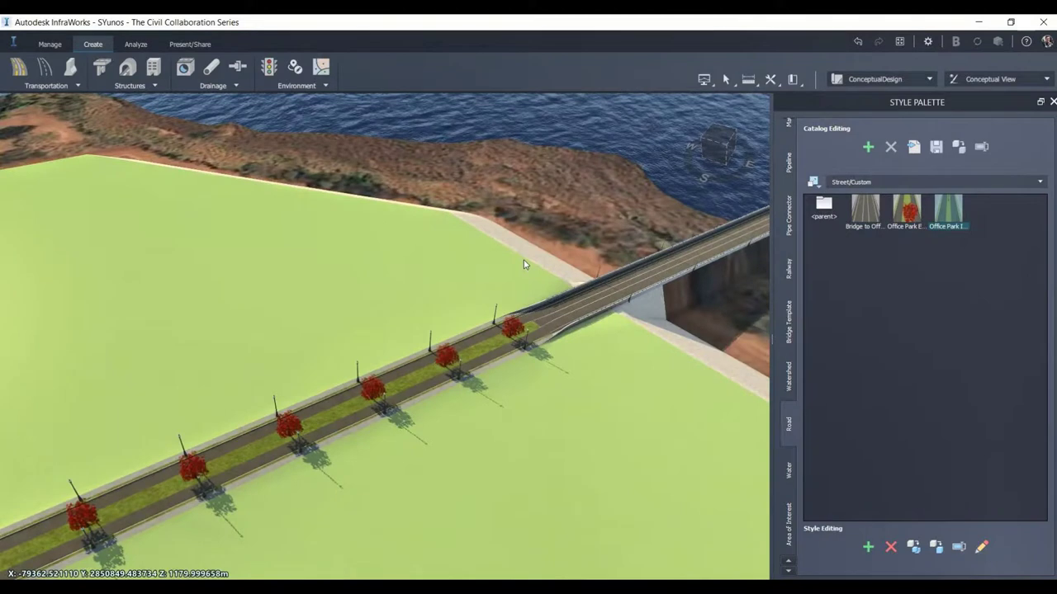
scroll(525, 264, "down", 4)
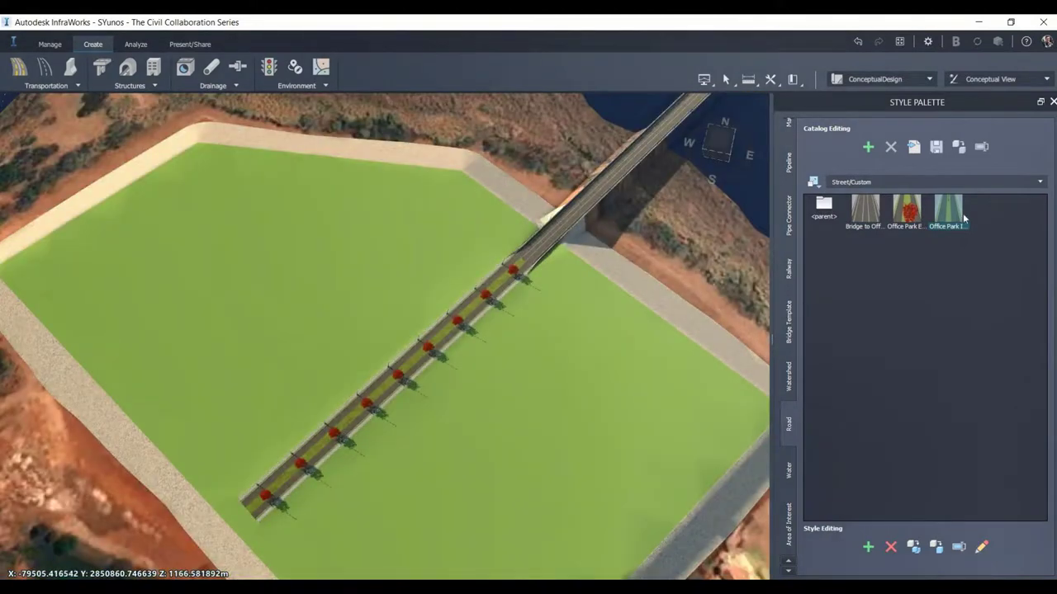
left_click(46, 71)
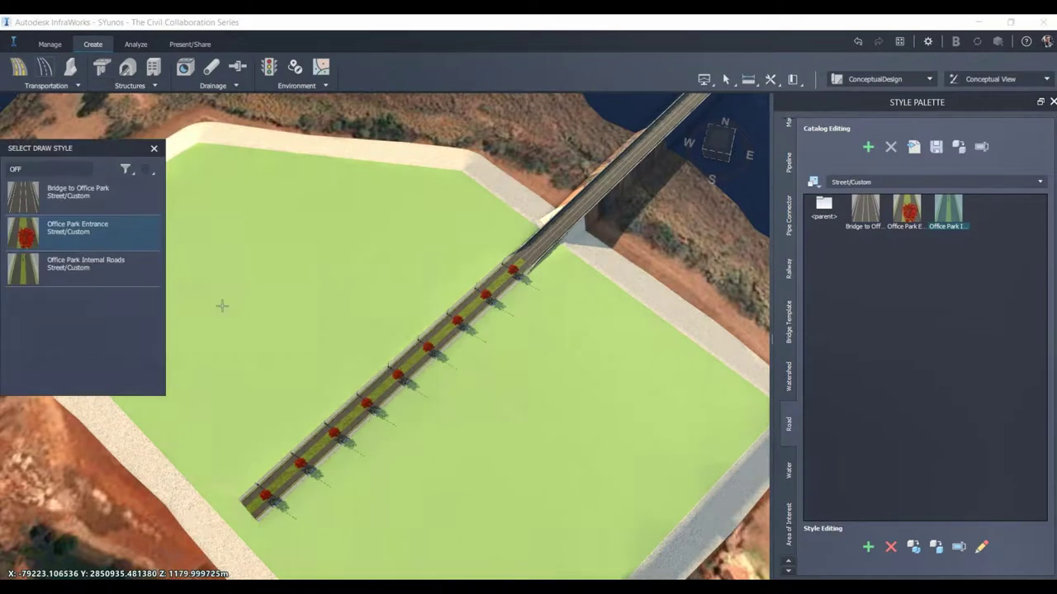
left_click(195, 190)
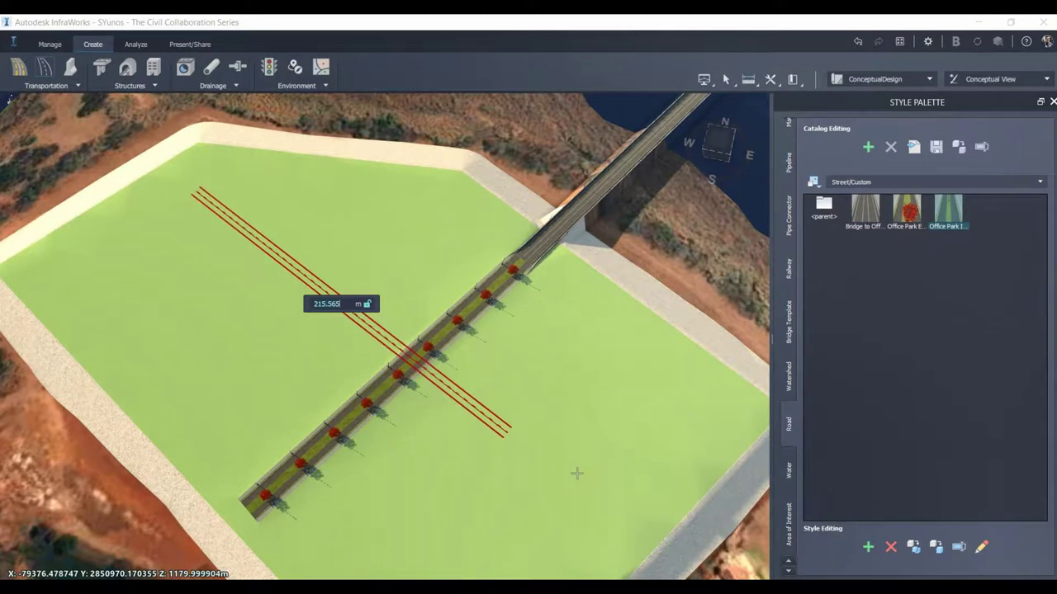
key("Escape")
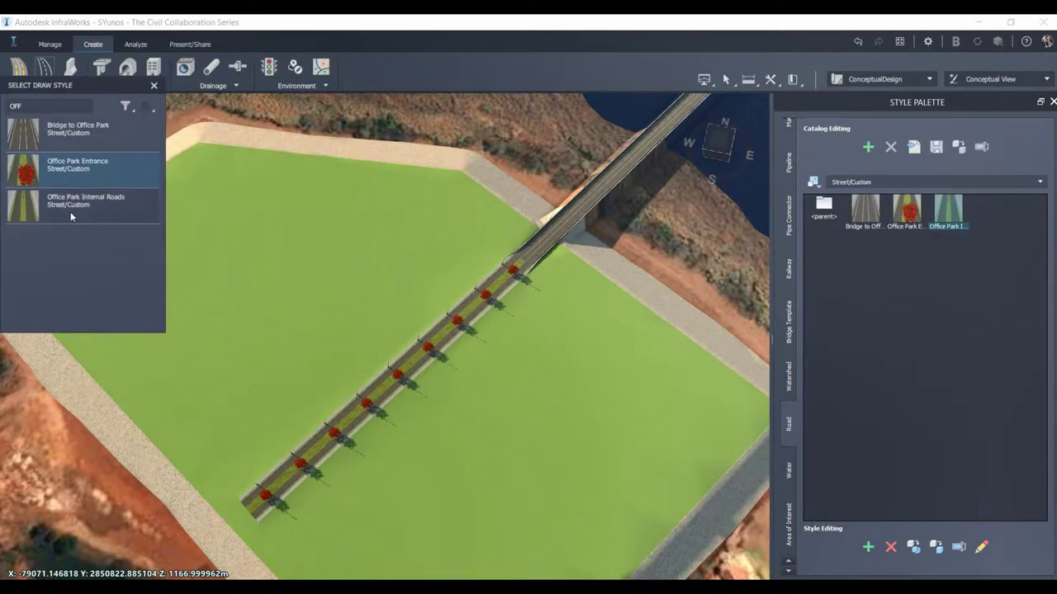
Draw a straight Office Park Internal Roads street about 261 m long across the green pad, crossing the entrance road near its middle
left_click(70, 211)
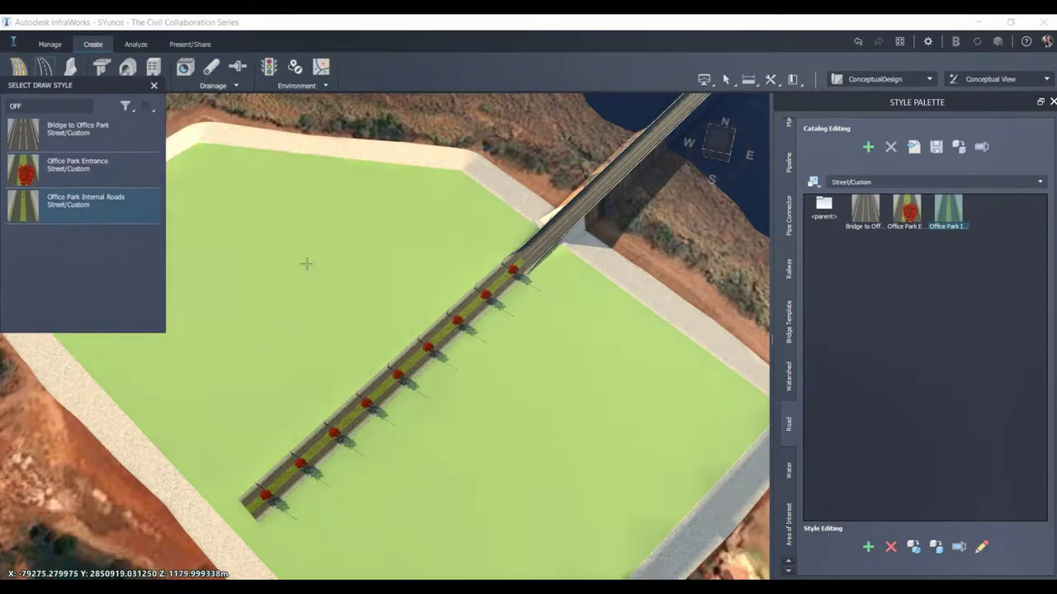
left_click(221, 200)
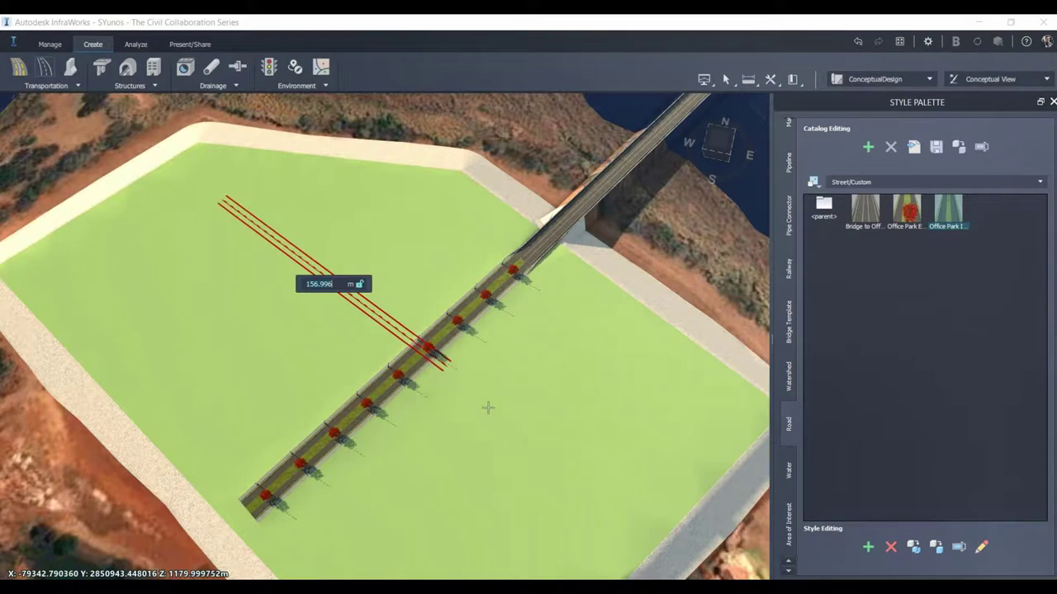
double_click(615, 535)
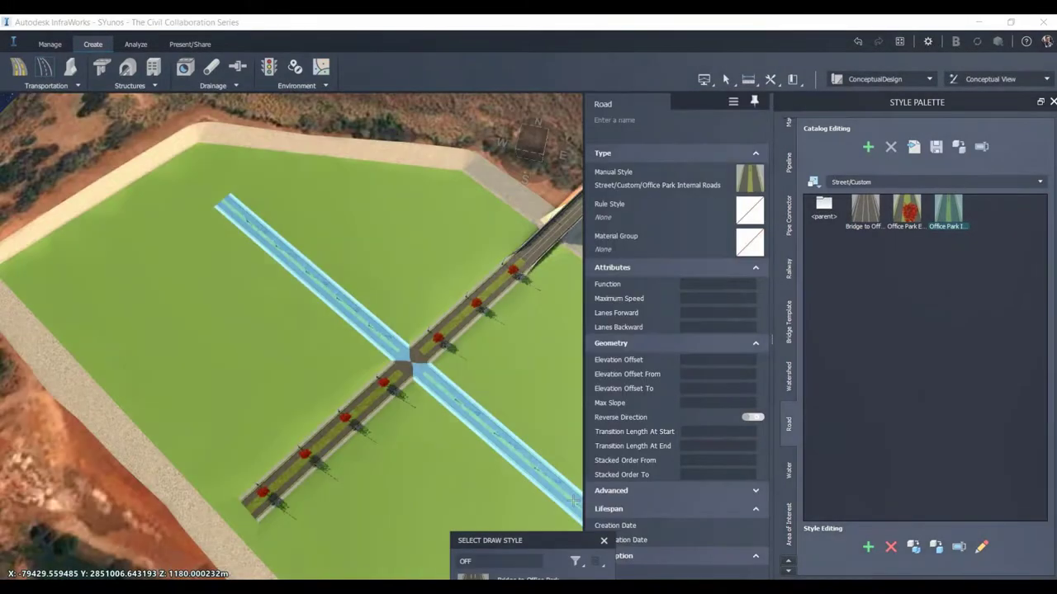
scroll(410, 367, "up", 3)
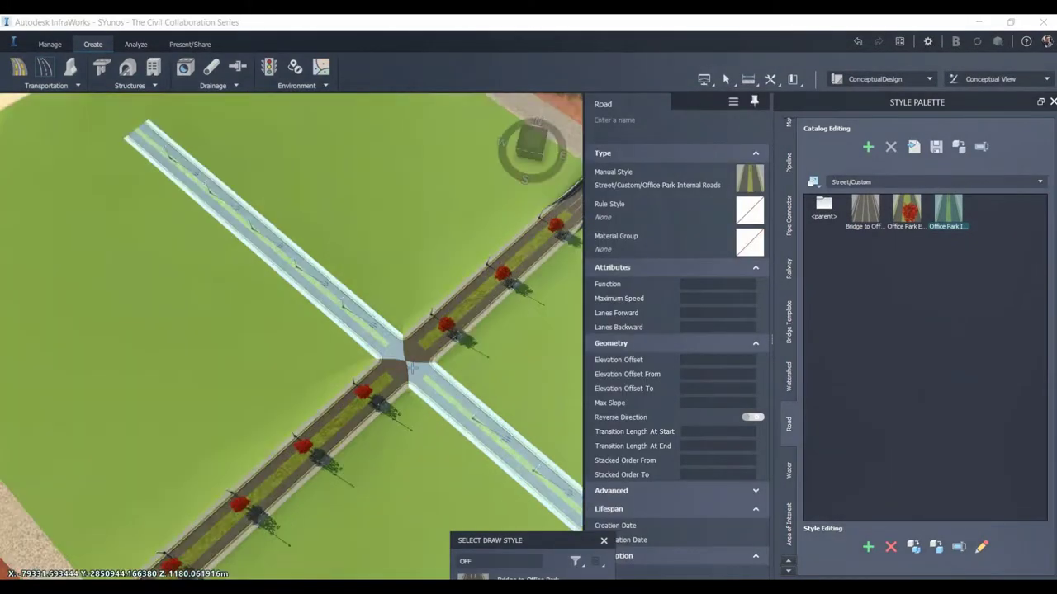
key("Escape")
Examine the intersection between the straight internal road and the entrance road from above and at an angle
scroll(393, 359, "up", 3)
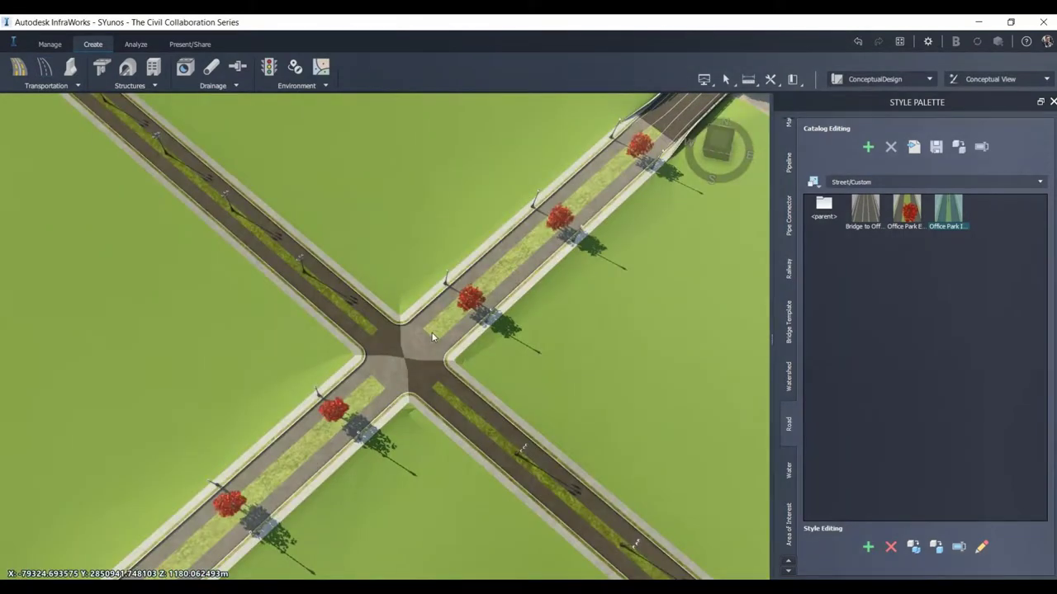
left_click_drag(596, 369, 599, 331)
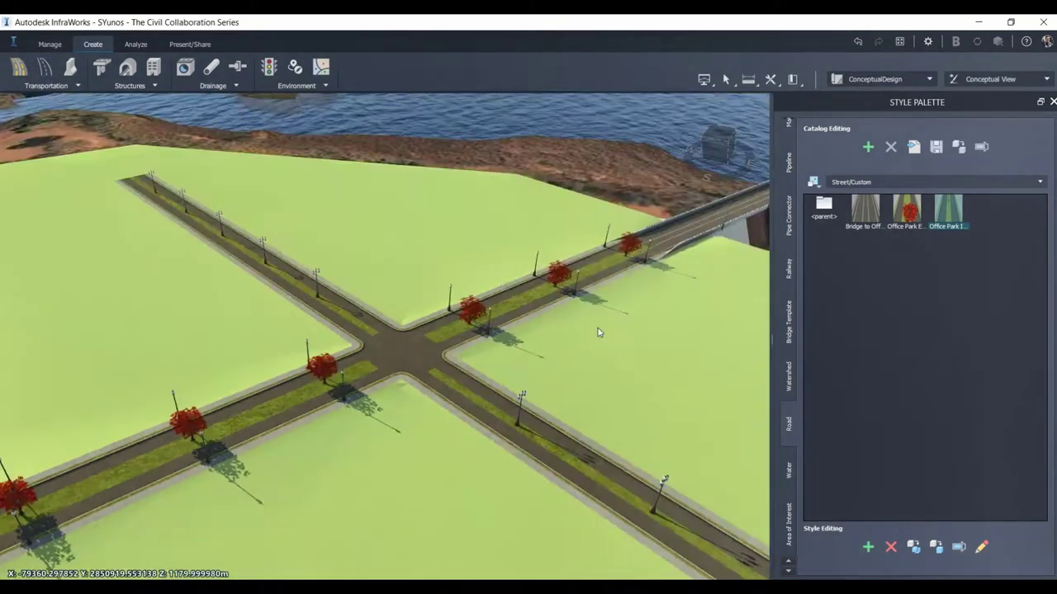
middle_click_drag(598, 333, 620, 355)
scroll(620, 356, "down", 3)
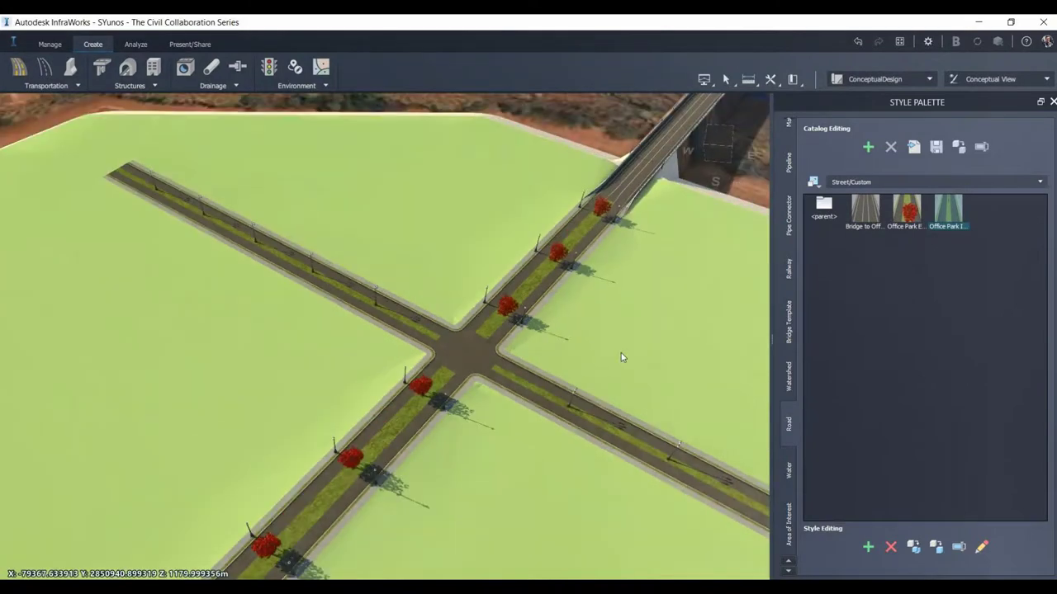
scroll(620, 354, "down", 3)
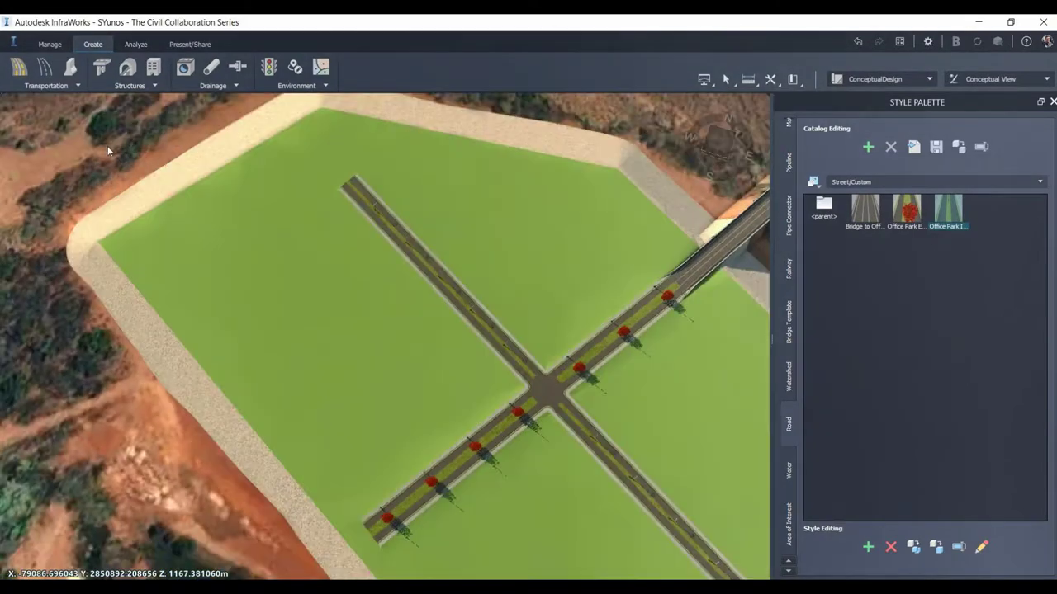
Draw an S-shaped Office Park Internal Roads street about 449 m long, crossing the straight internal road twice and ending on the entrance road near the bridge
left_click(46, 69)
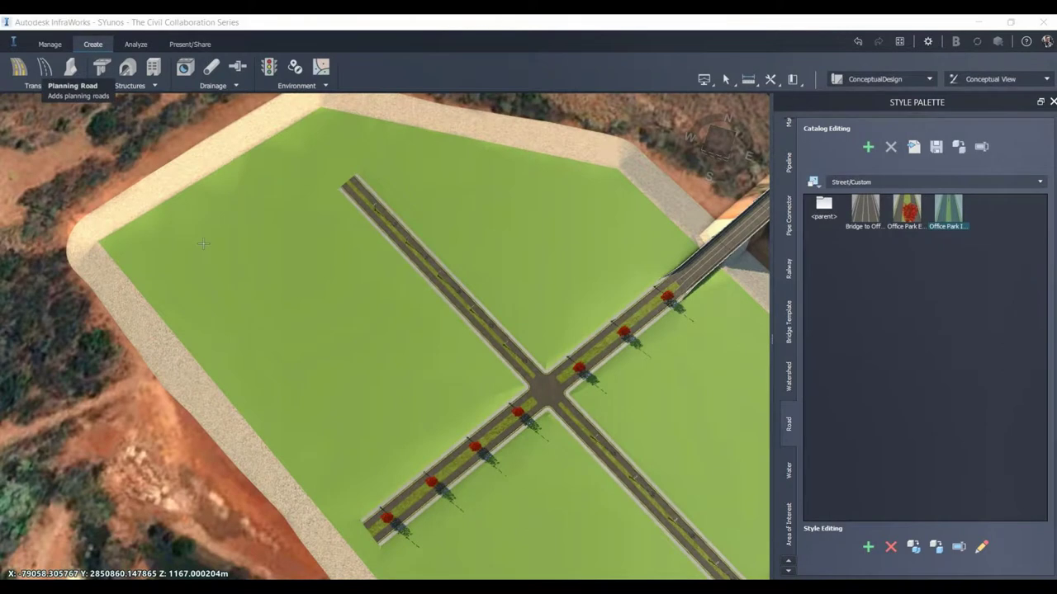
left_click(462, 166)
left_click(472, 156)
left_click(312, 227)
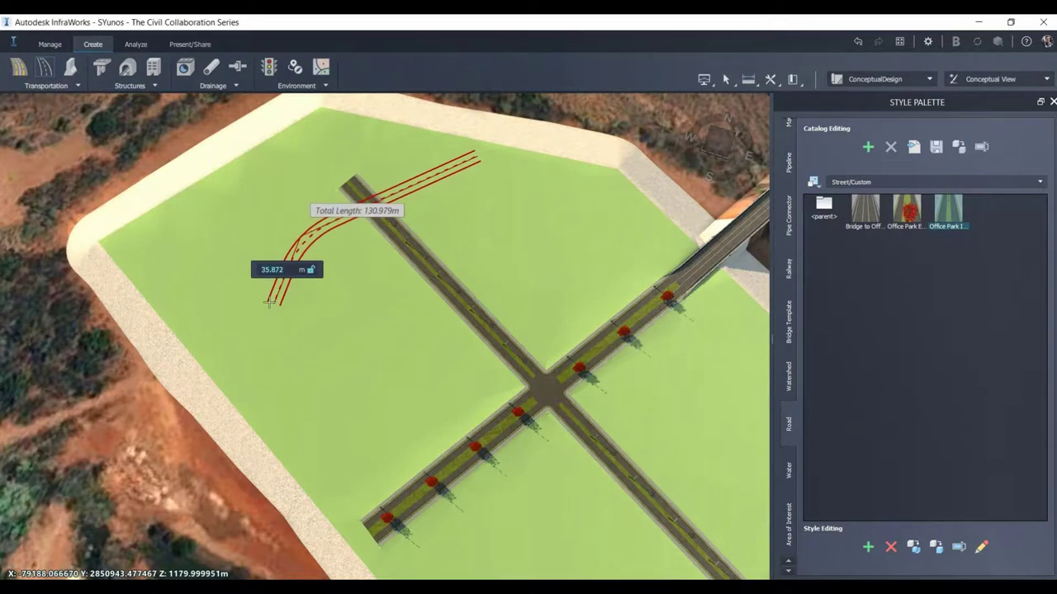
left_click(279, 392)
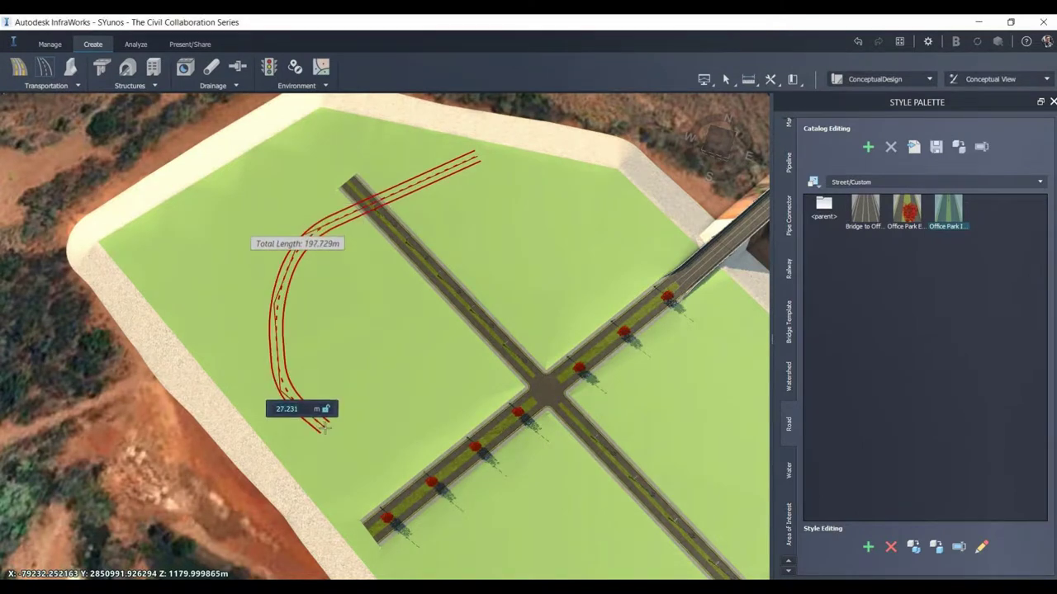
left_click(324, 427)
left_click(463, 378)
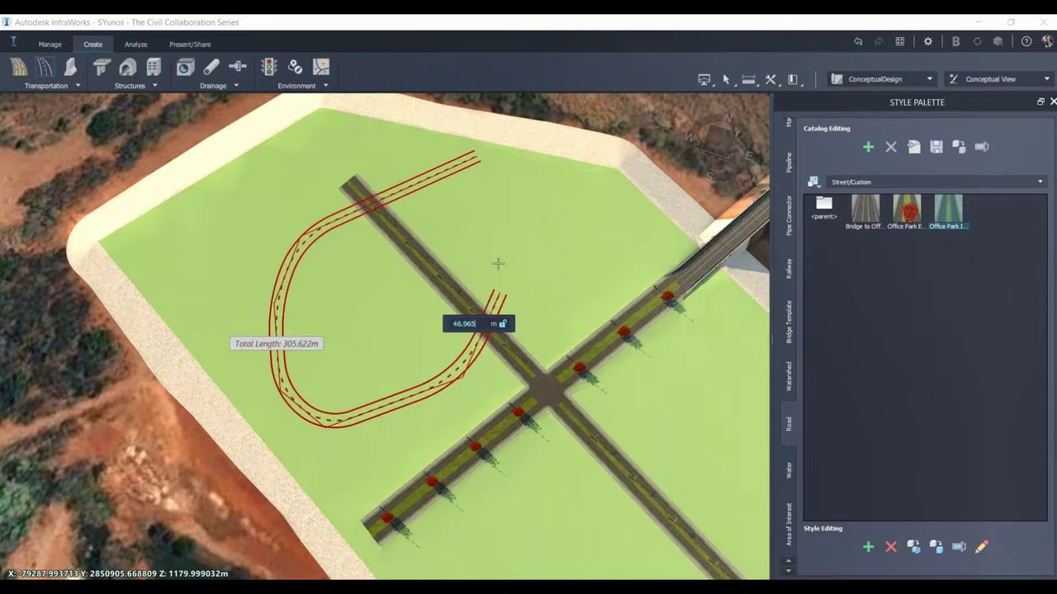
left_click(510, 227)
left_click(584, 196)
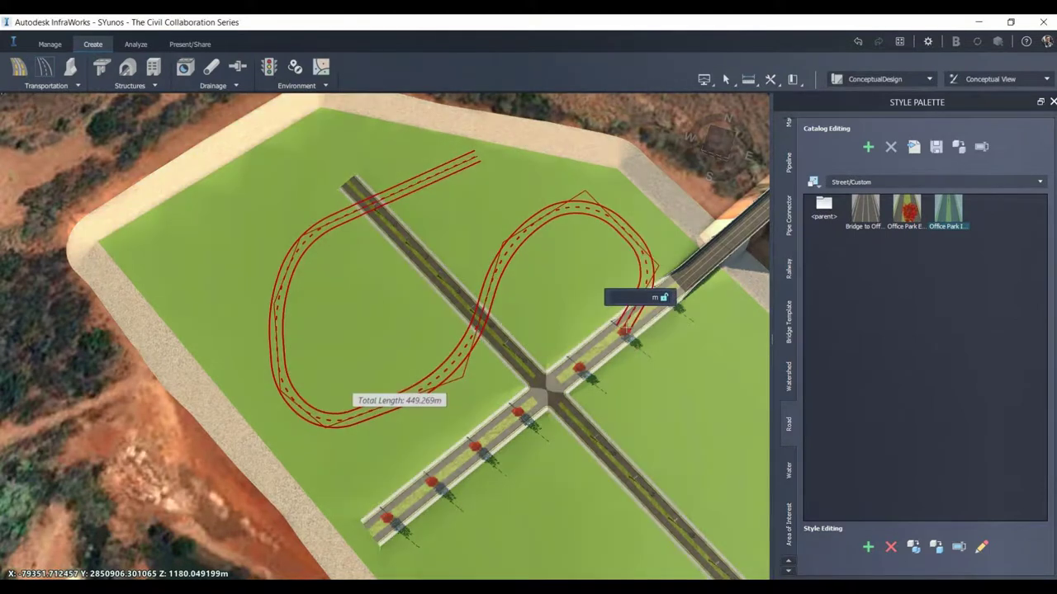
double_click(628, 328)
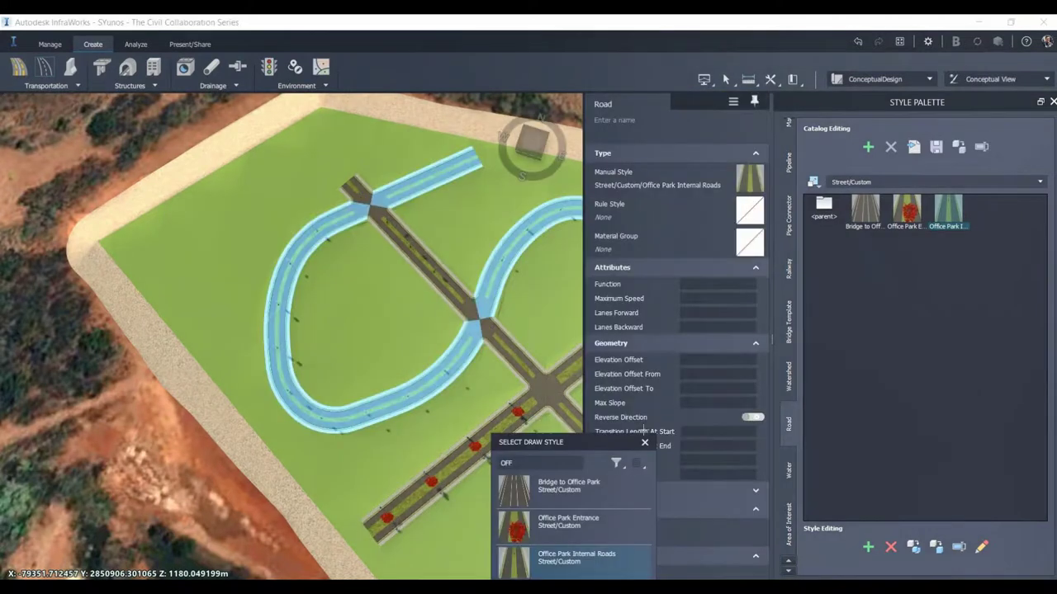
key("Escape")
key("Escape")
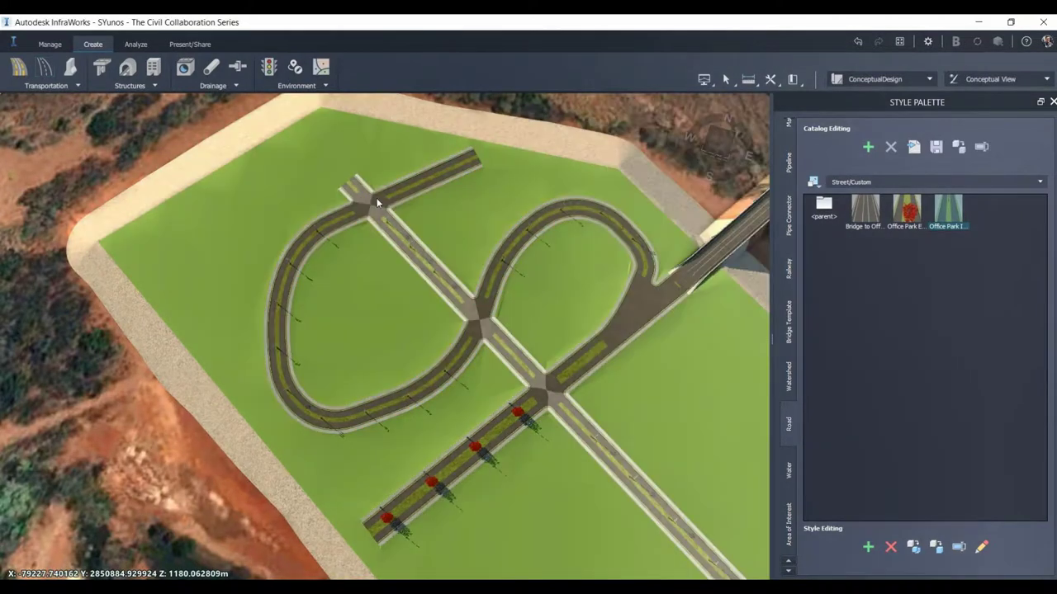
Examine the curved internal road's loops, its crossings with the straight road and its merge into the entrance road
scroll(377, 202, "up", 5)
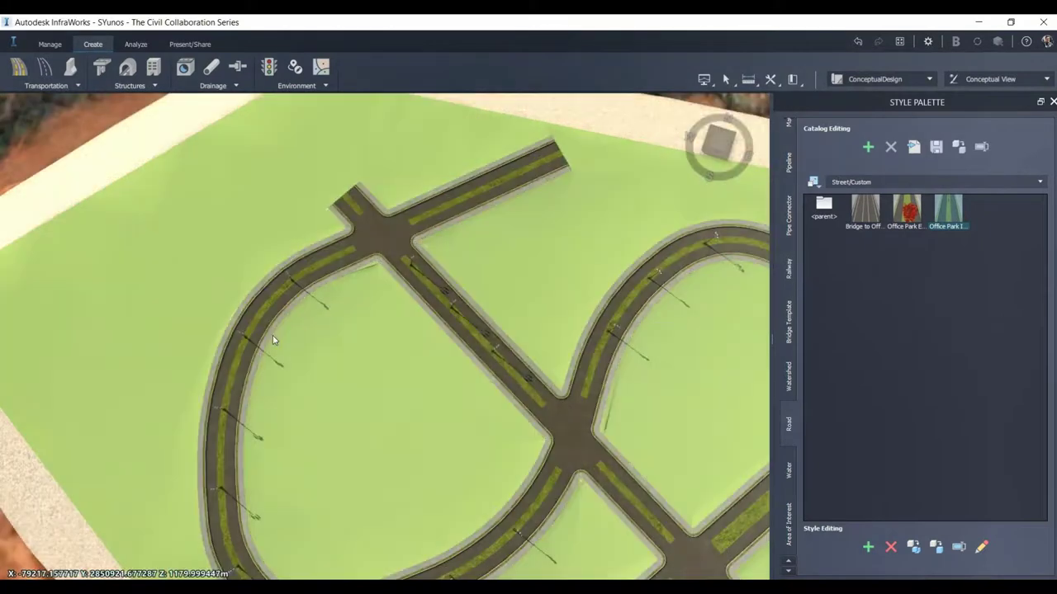
scroll(273, 335, "down", 3)
scroll(554, 350, "down", 3)
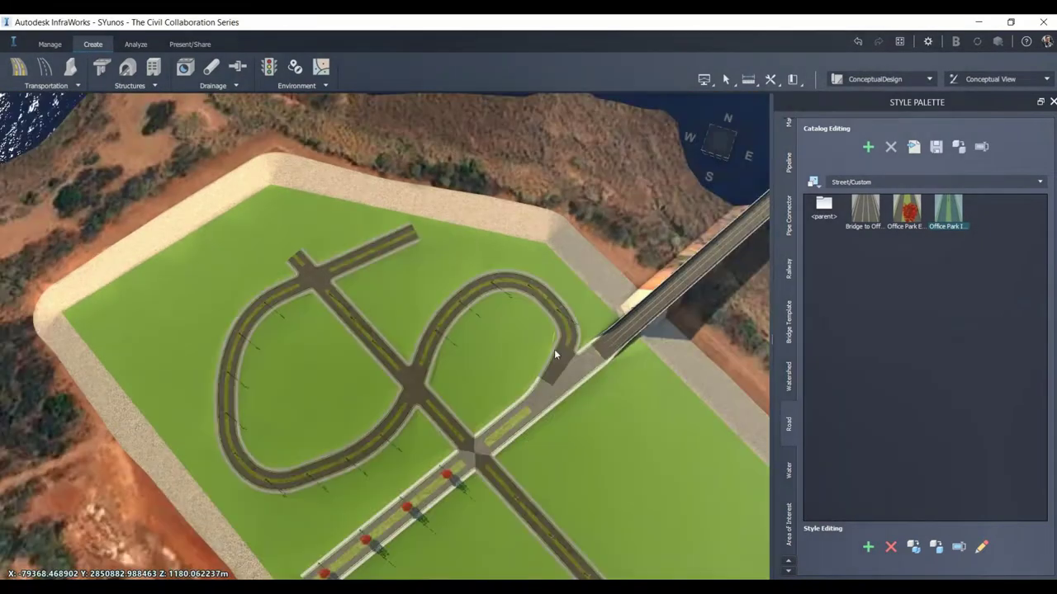
scroll(471, 447, "up", 3)
scroll(472, 447, "up", 3)
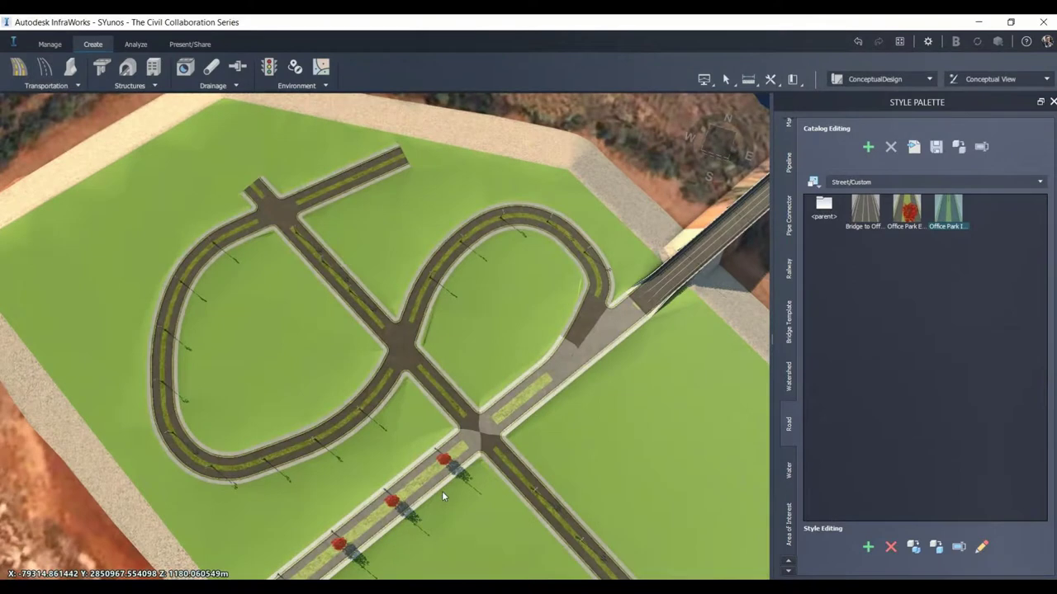
middle_click_drag(437, 449, 430, 408)
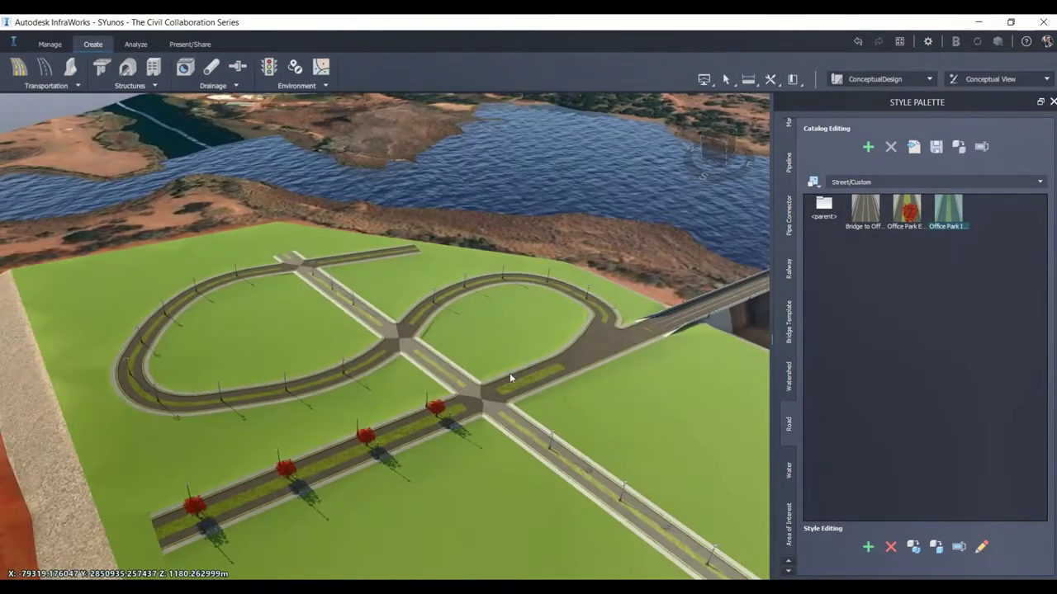
scroll(496, 411, "up", 3)
left_click_drag(497, 410, 499, 450)
middle_click_drag(500, 450, 513, 448)
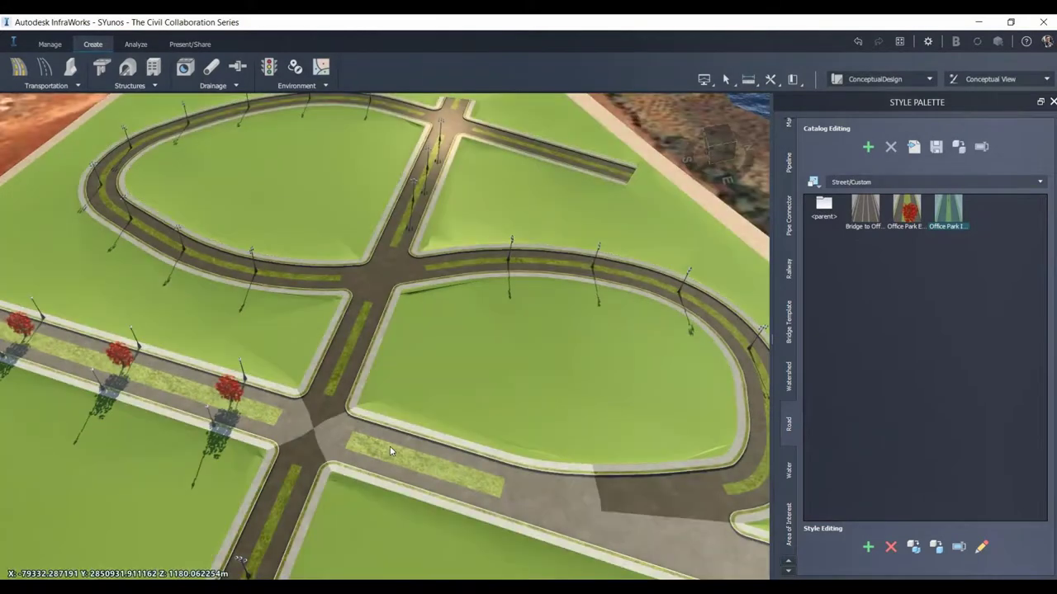
Show the entrance road's properties and close the style palette
left_click(390, 446)
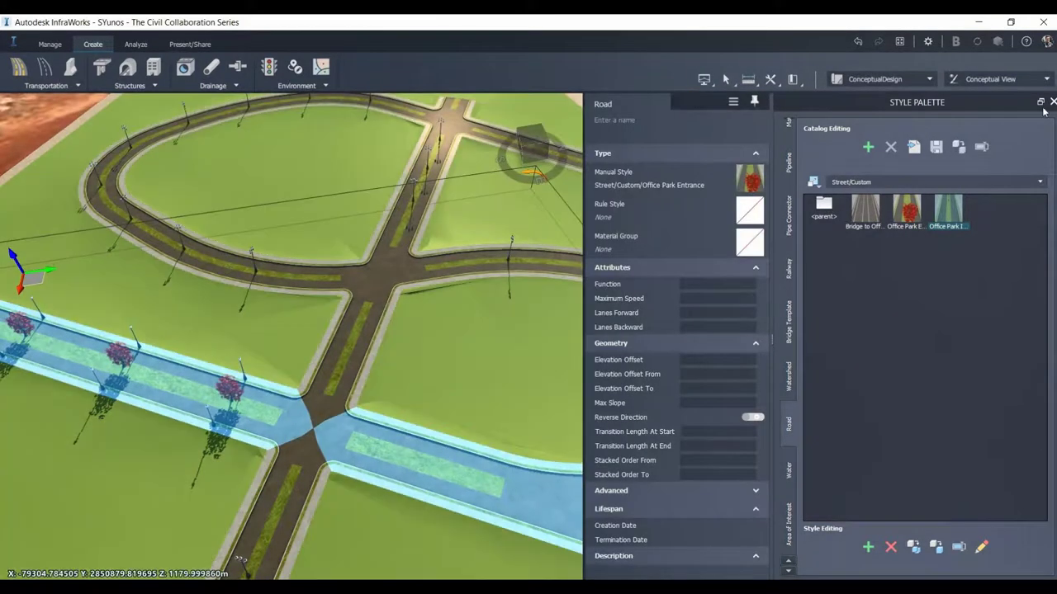
left_click(1052, 102)
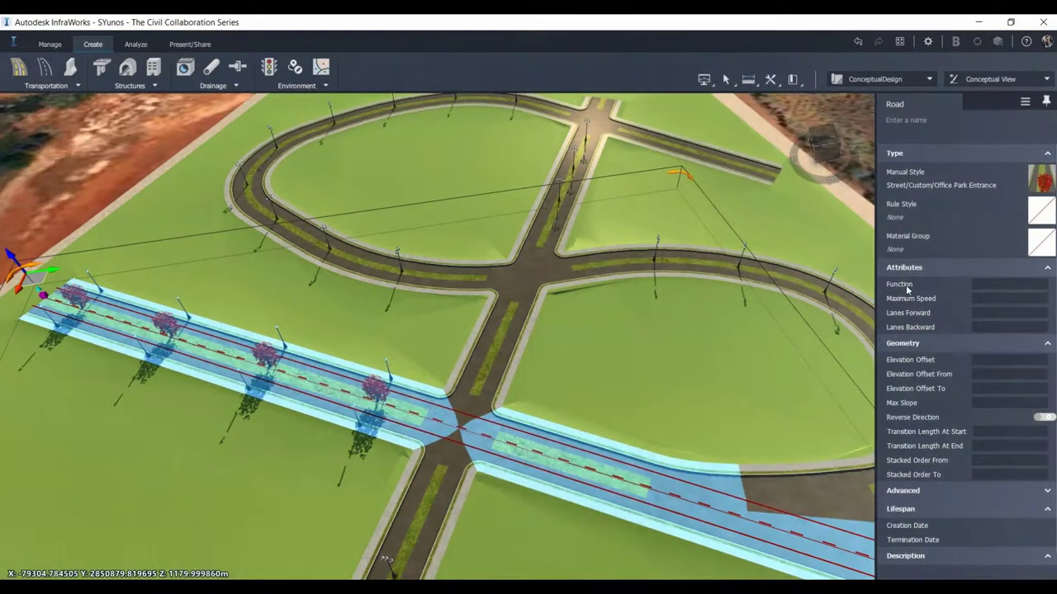
left_click(921, 119)
Convert the straight internal road to a component road, then deselect it
left_click(549, 250)
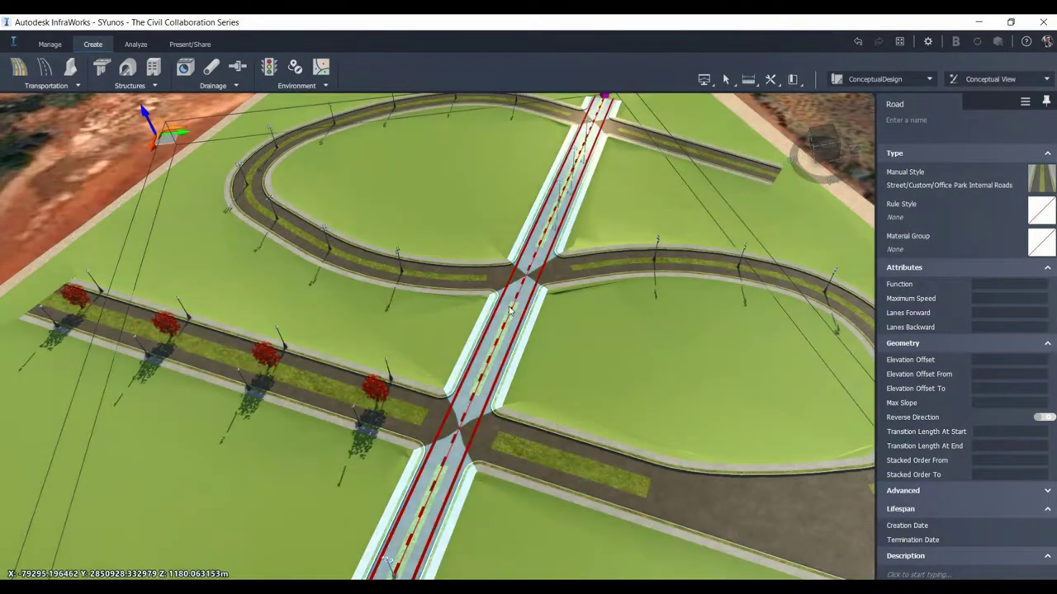
right_click(510, 311)
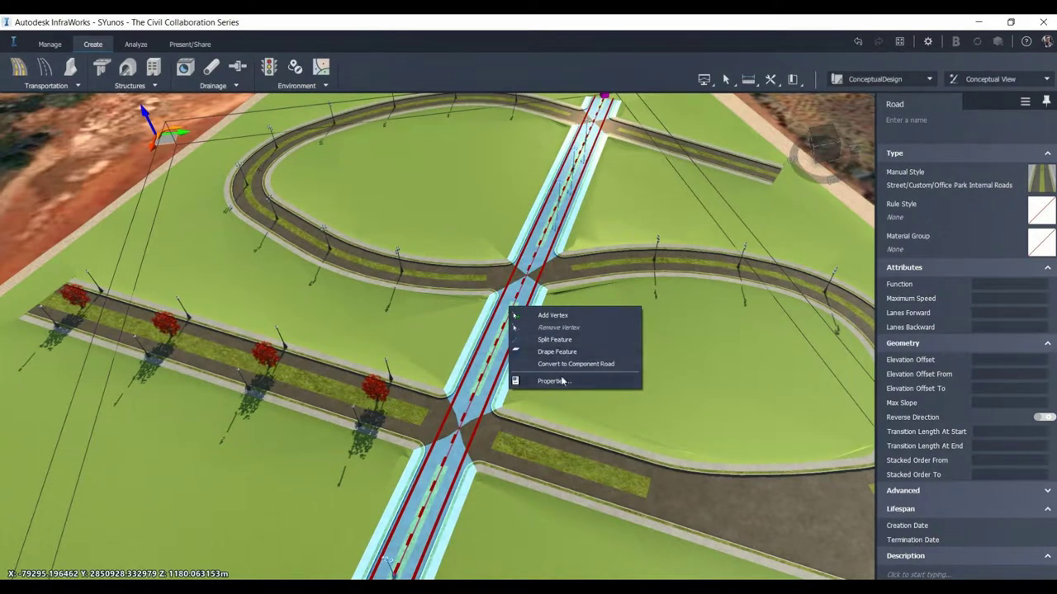
left_click(358, 320)
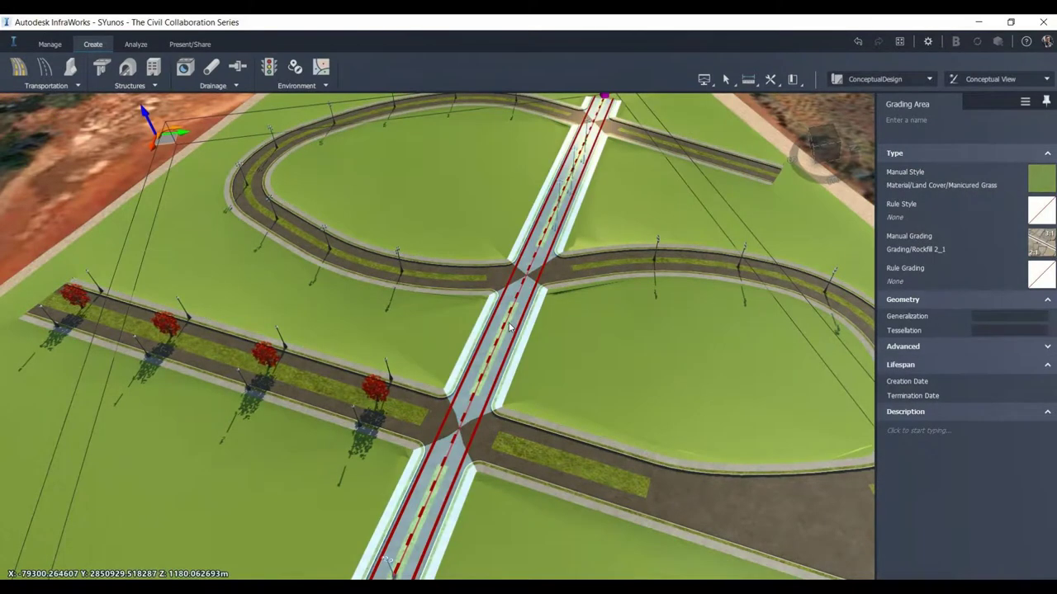
left_click(510, 327)
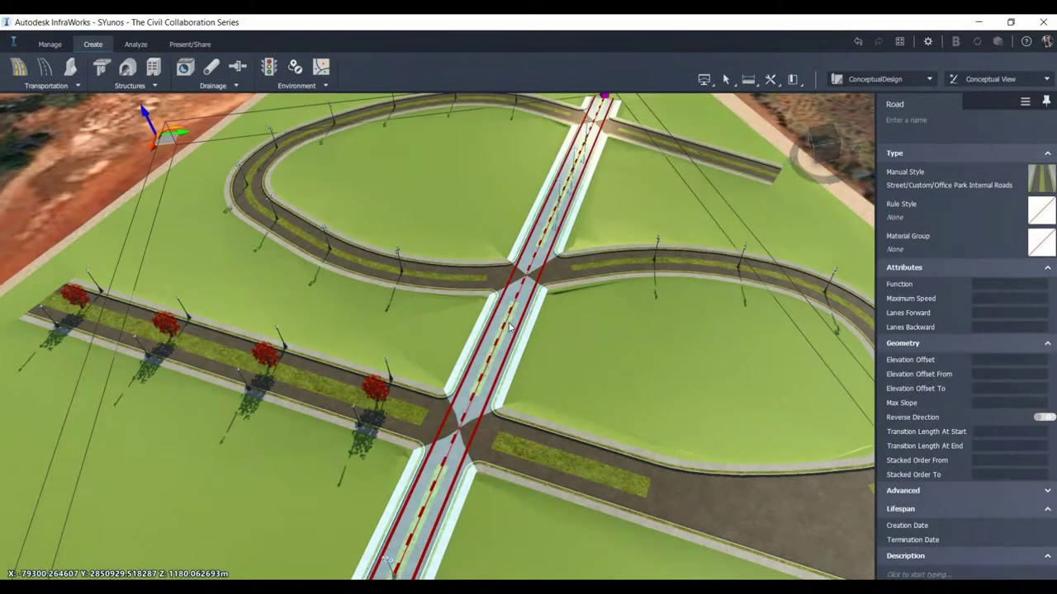
right_click(509, 328)
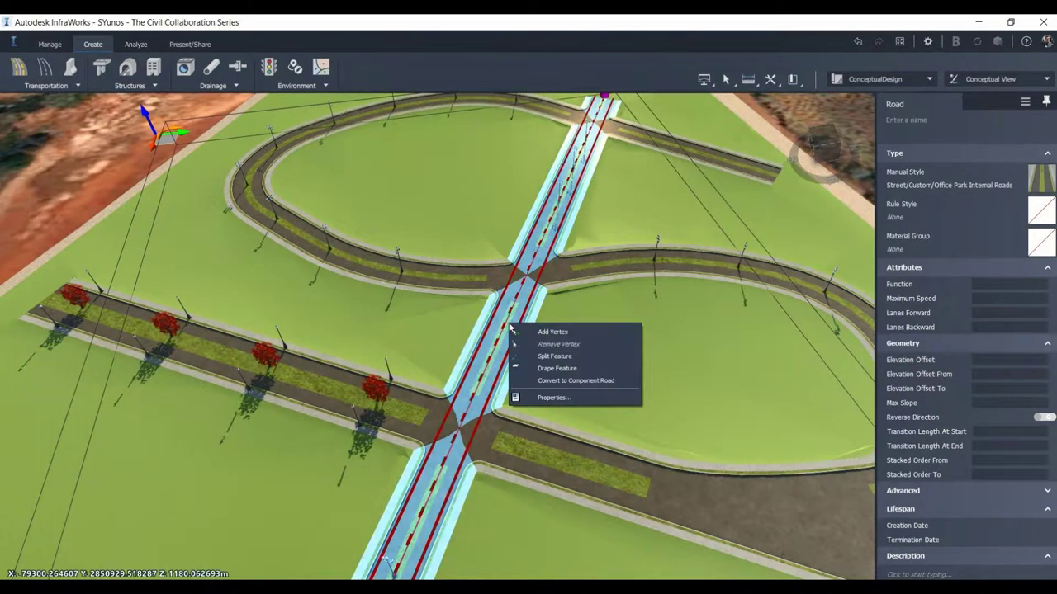
left_click(559, 385)
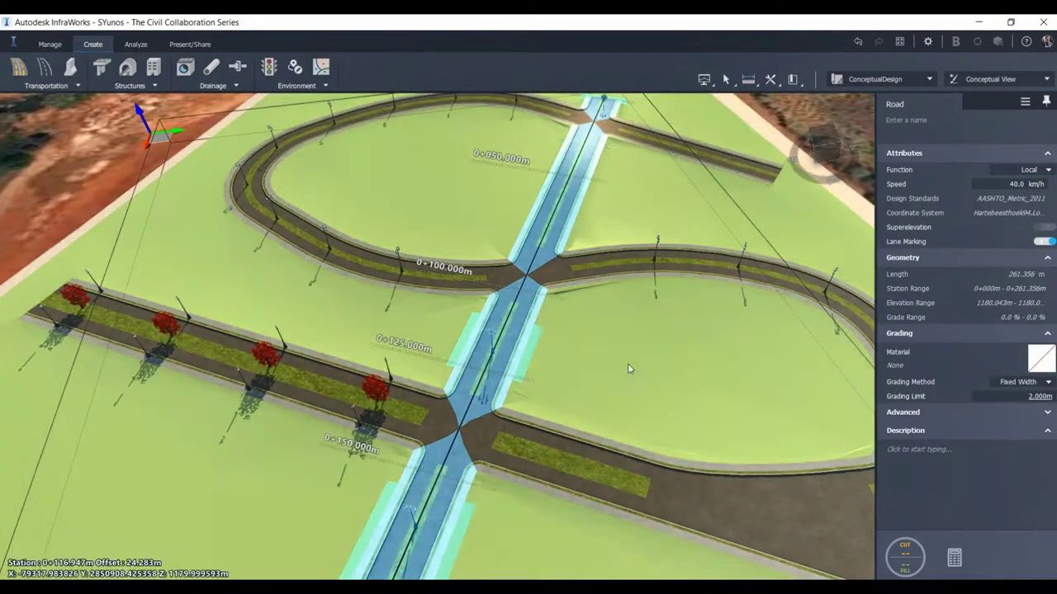
left_click(628, 363)
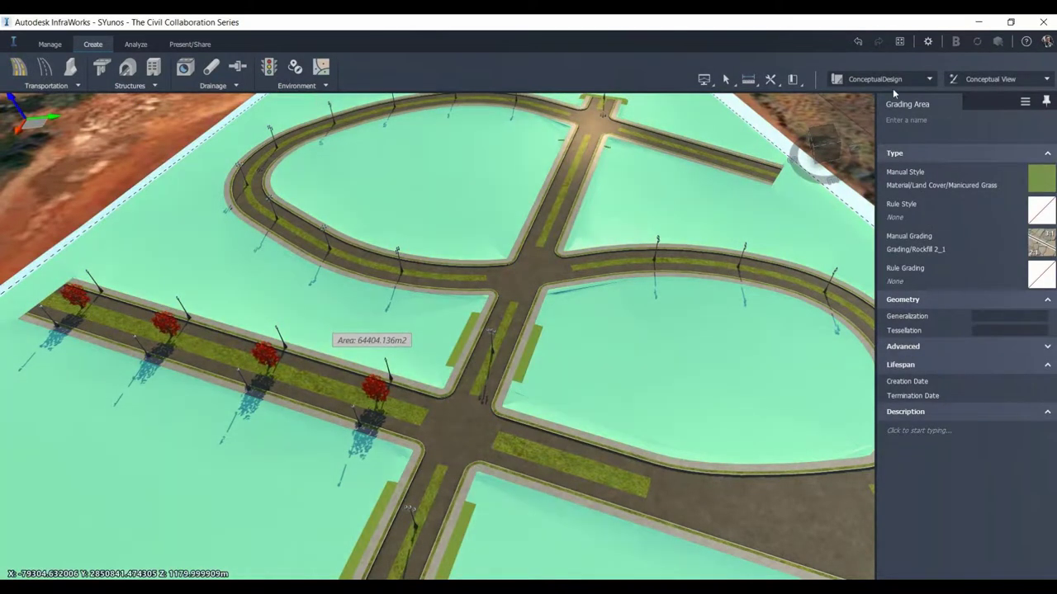
Convert the tree-lined Office Park Entrance road to a component road
left_click(892, 87)
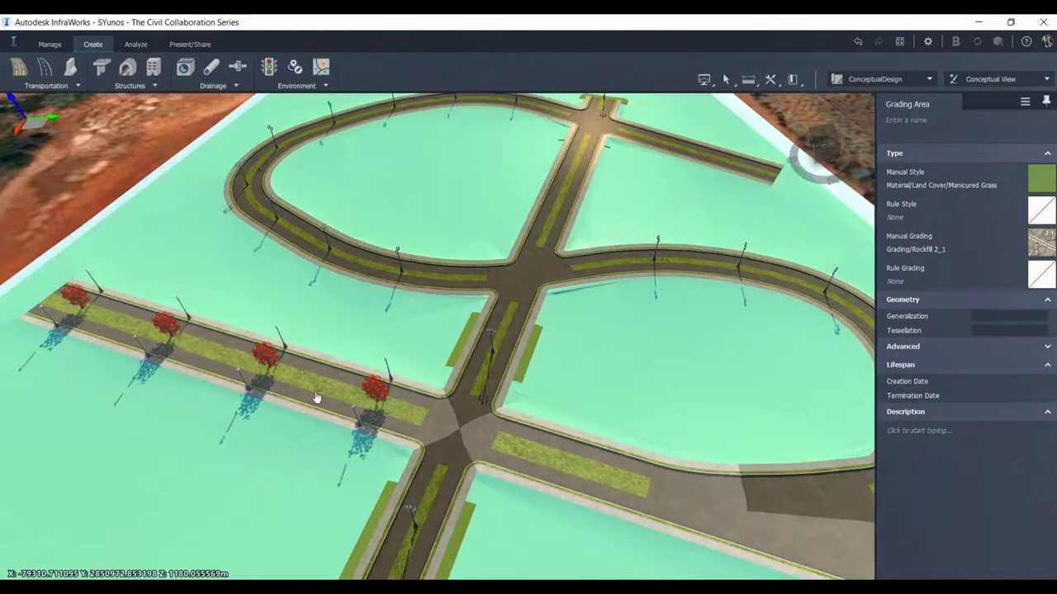
left_click(316, 398)
right_click(321, 386)
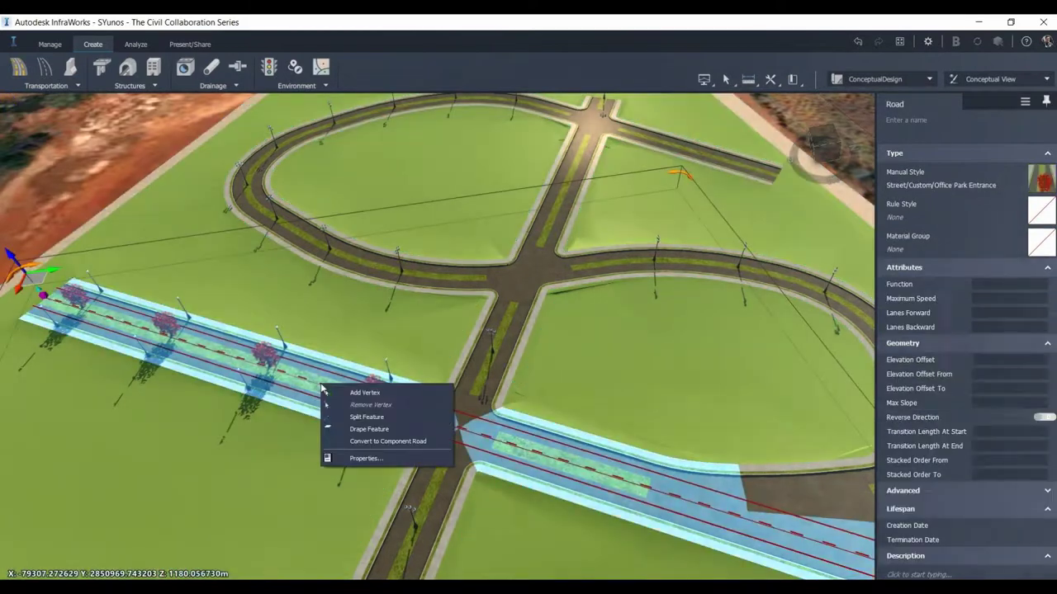
left_click(358, 443)
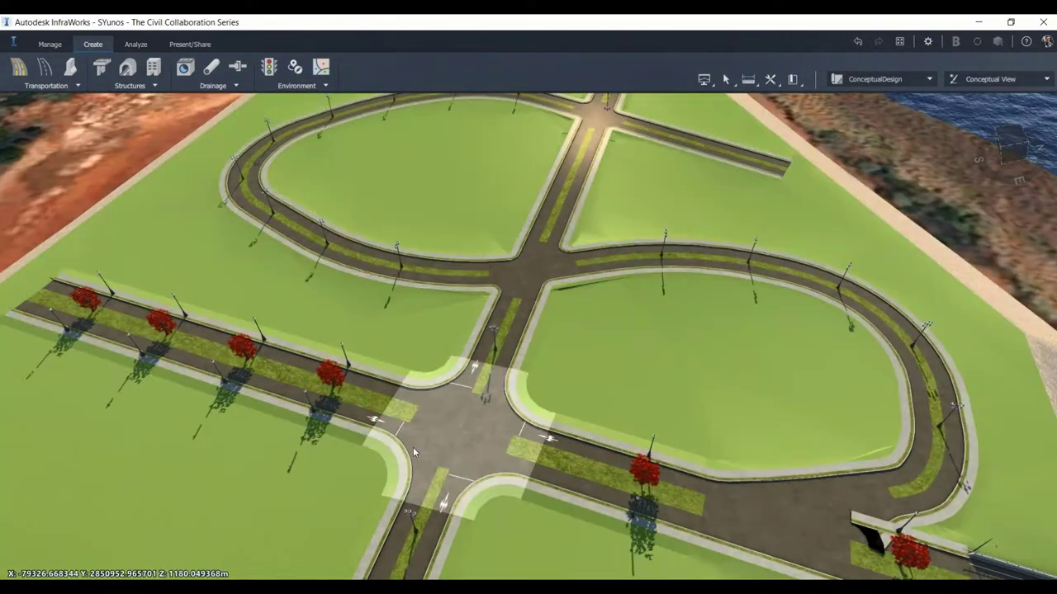
Set the design vehicle of the intersection between the entrance road and the straight internal road to SU-12
scroll(413, 447, "up", 5)
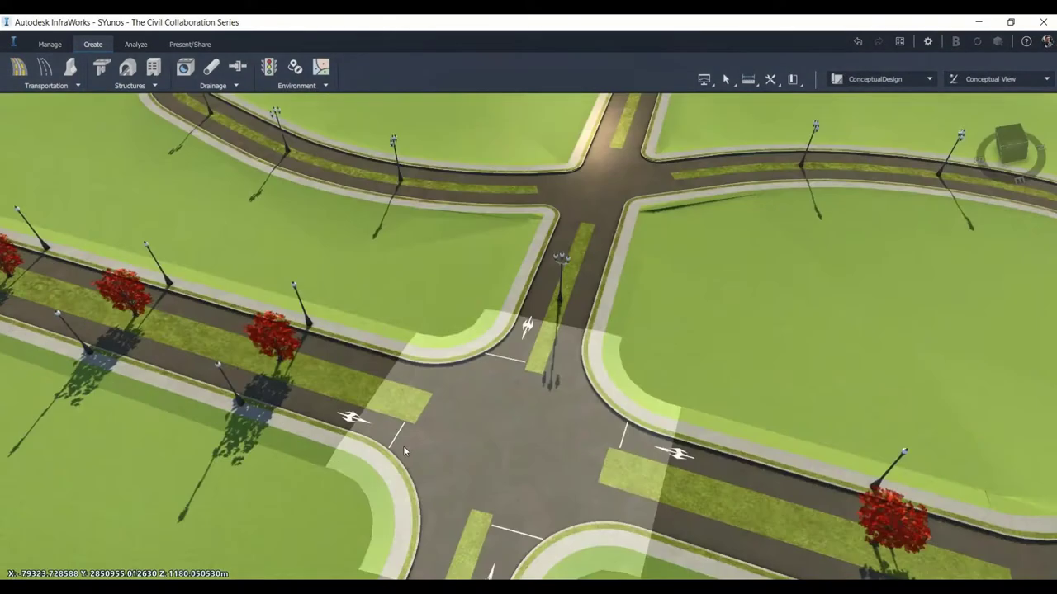
scroll(402, 446, "up", 2)
left_click(536, 328)
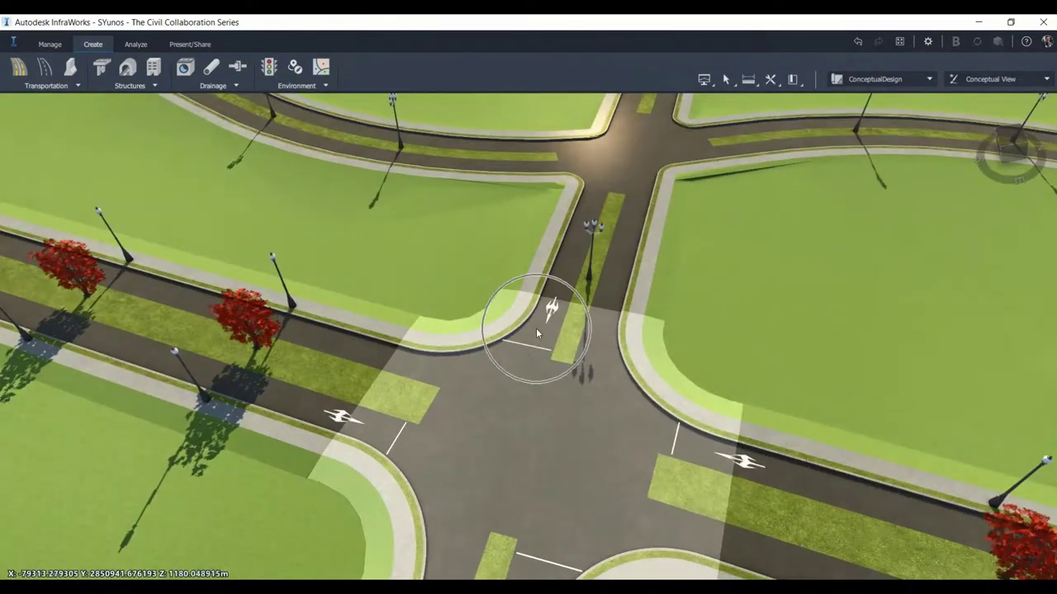
scroll(487, 425, "down", 2)
left_click(466, 385)
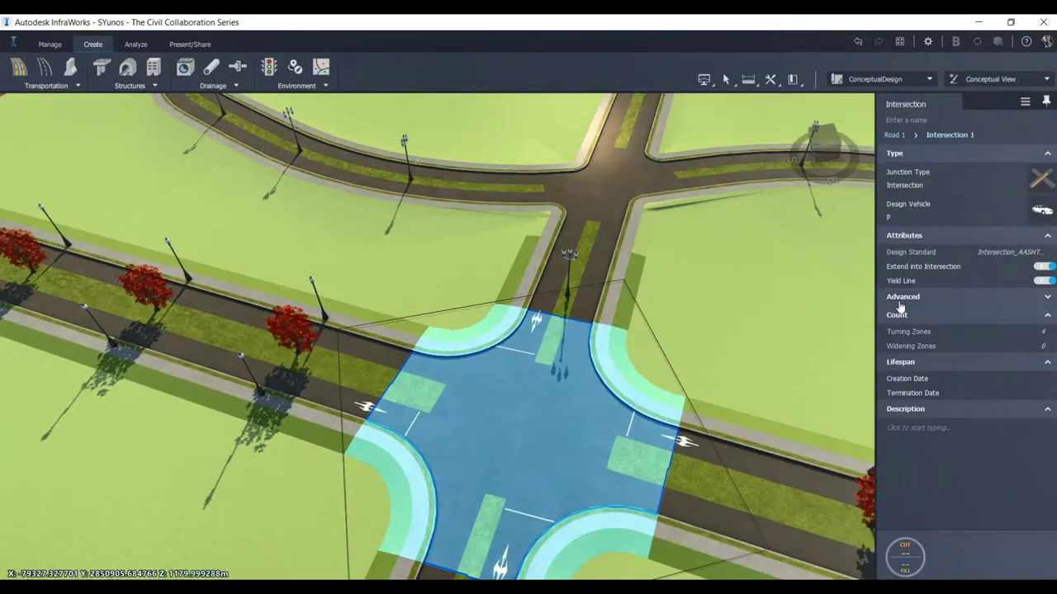
left_click(1039, 215)
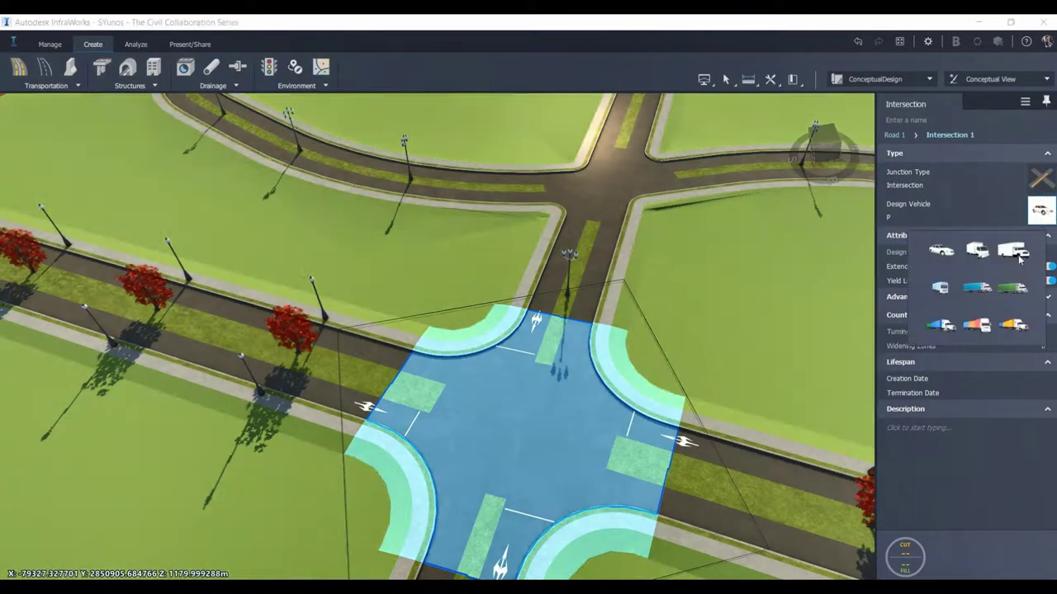
left_click(1019, 256)
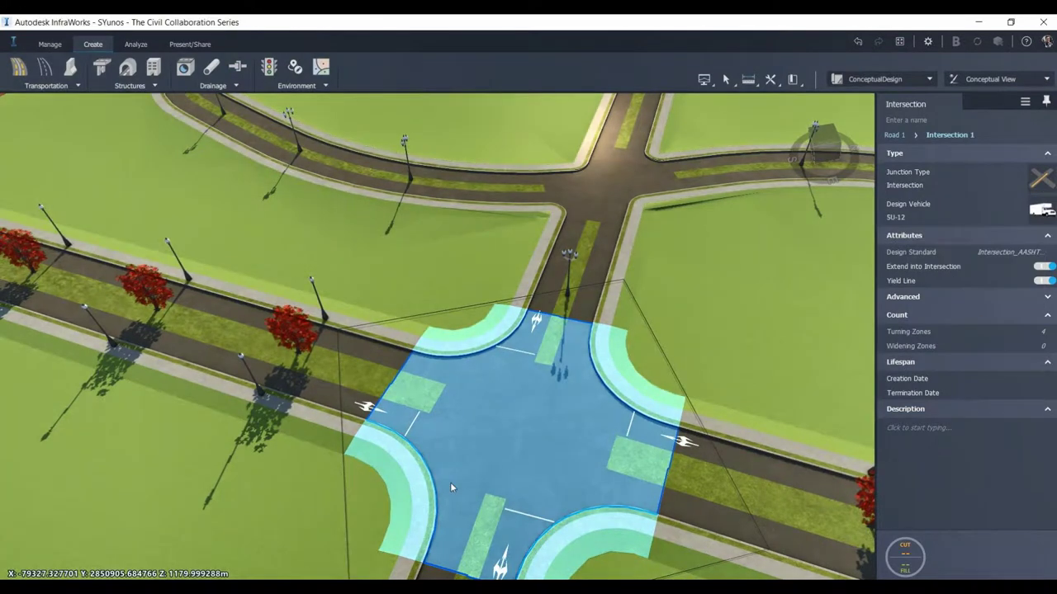
scroll(454, 483, "up", 3)
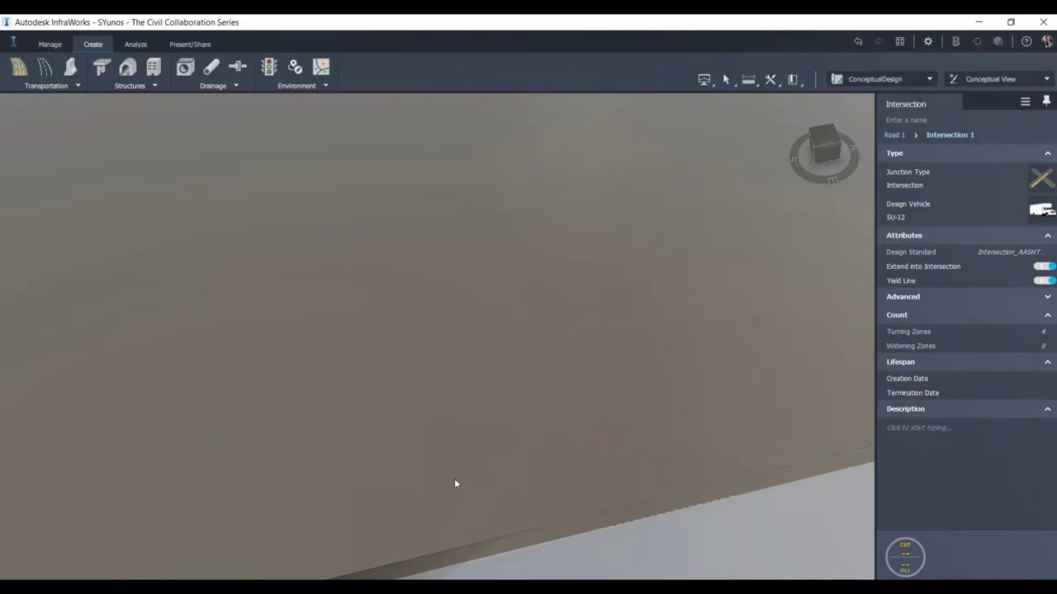
scroll(455, 483, "up", 5)
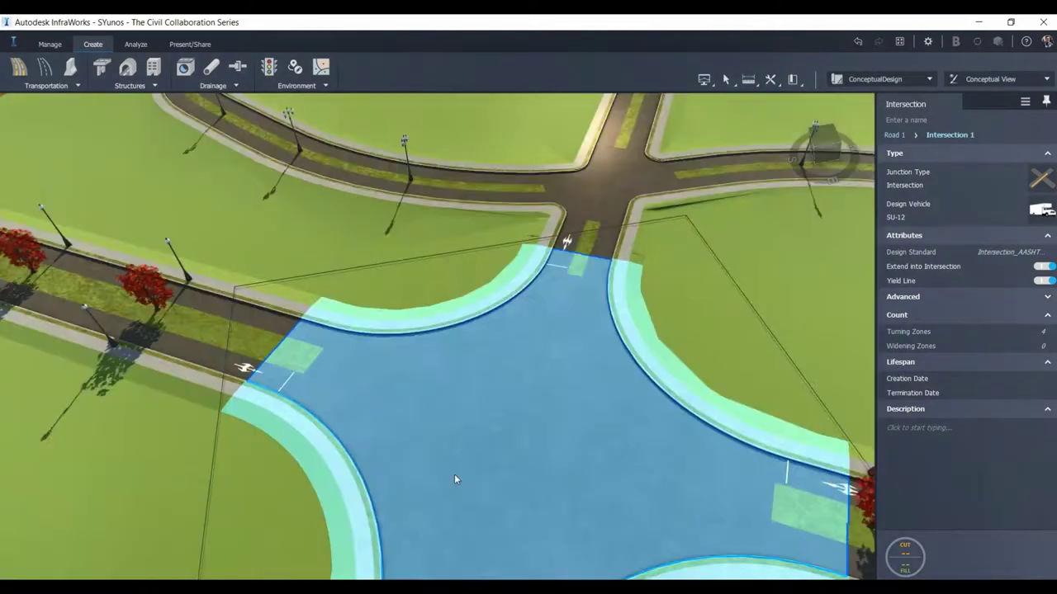
scroll(422, 353, "up", 2)
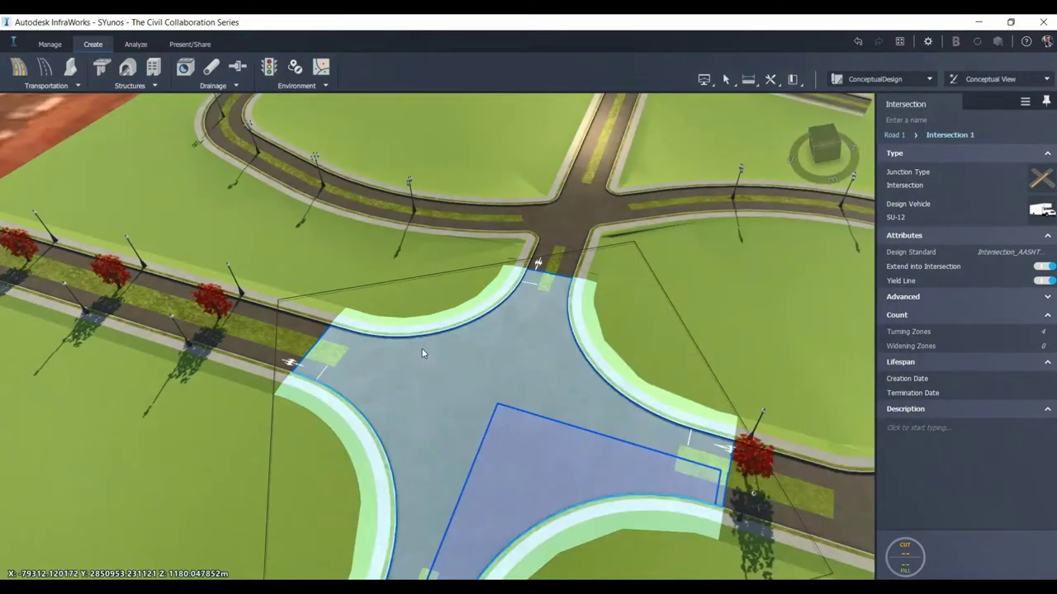
scroll(422, 353, "up", 3)
left_click_drag(471, 464, 480, 435)
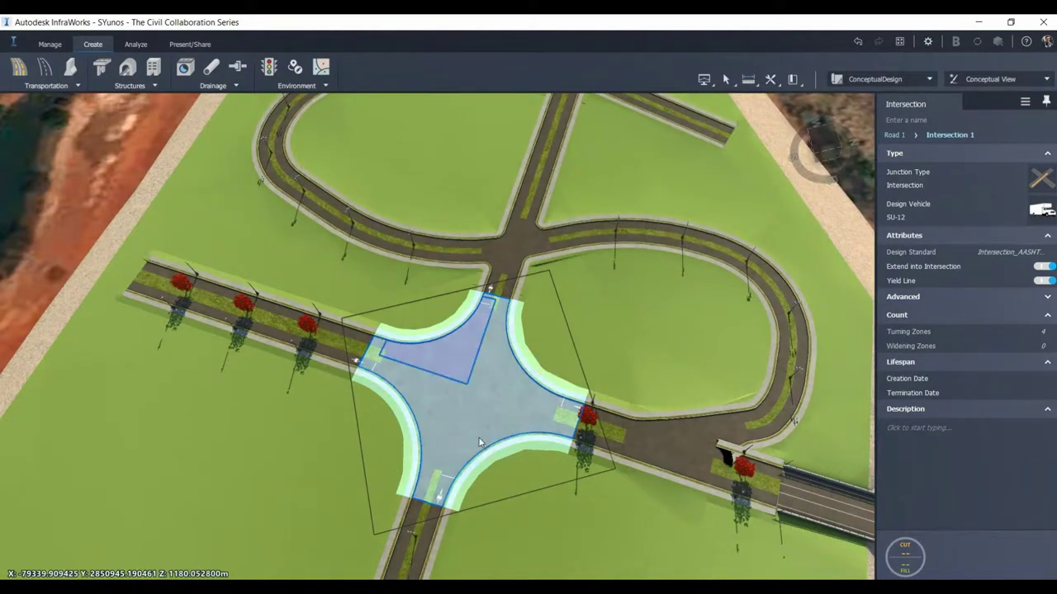
Inspect the radius and end handles of one turning zone in the intersection, then deselect it
left_click(435, 323)
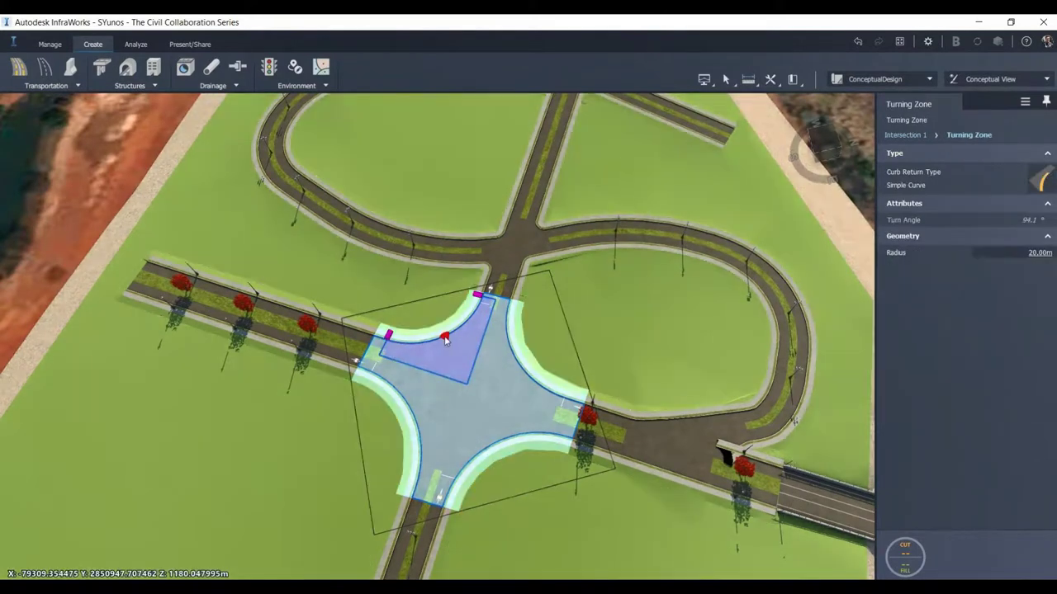
left_click(445, 337)
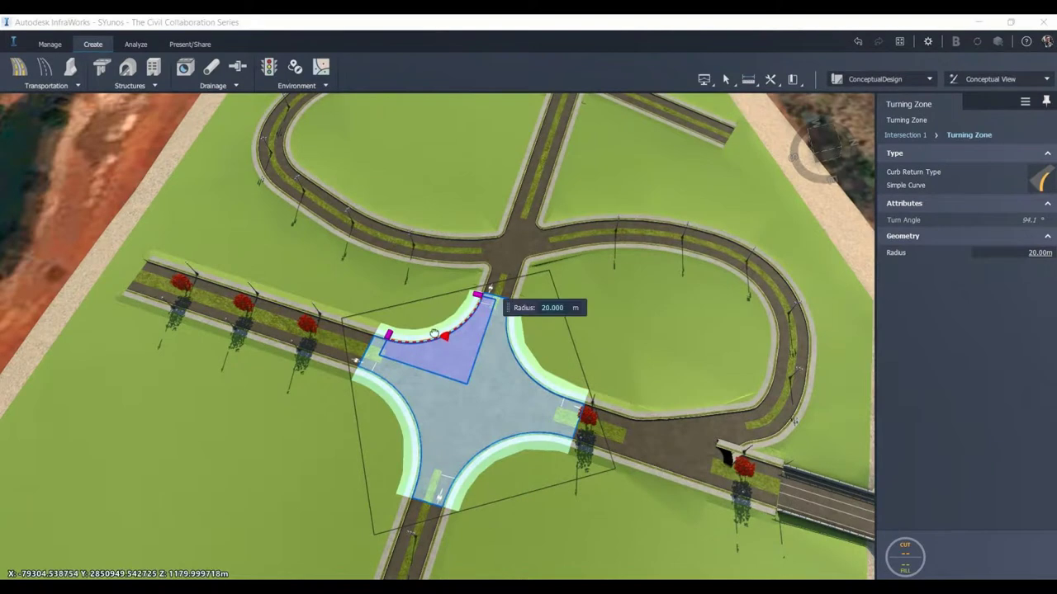
left_click(389, 335)
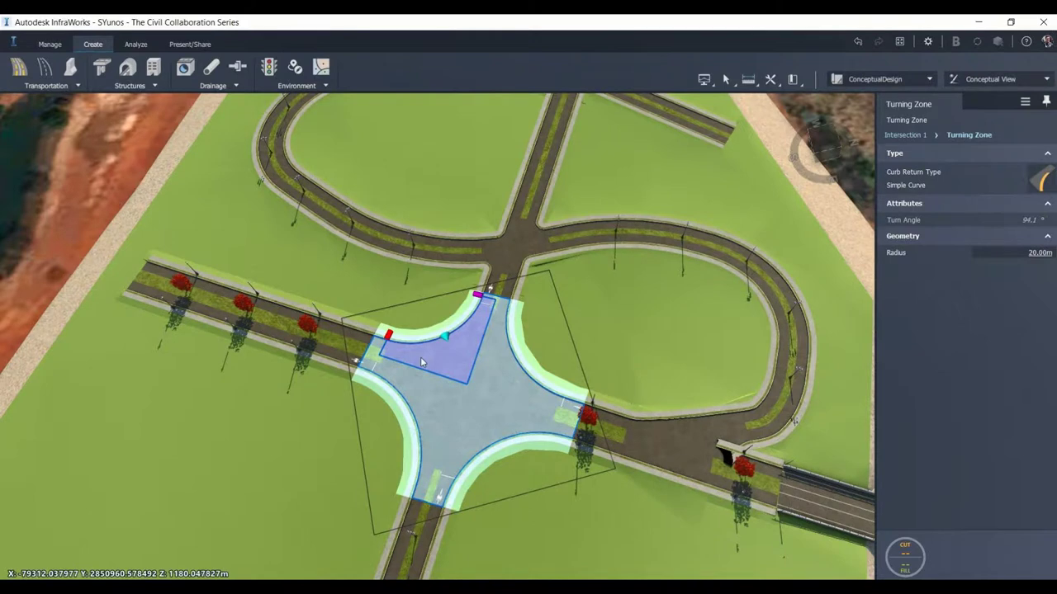
left_click(371, 452)
Set the intersection's design vehicle to SU-9
scroll(487, 444, "up", 2)
scroll(487, 446, "up", 2)
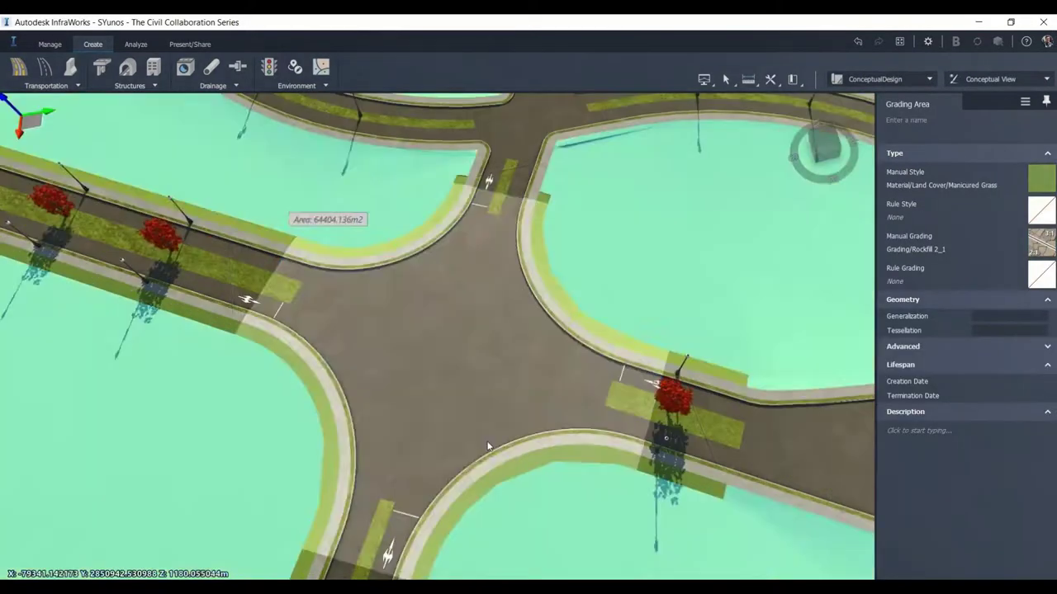
left_click(487, 446)
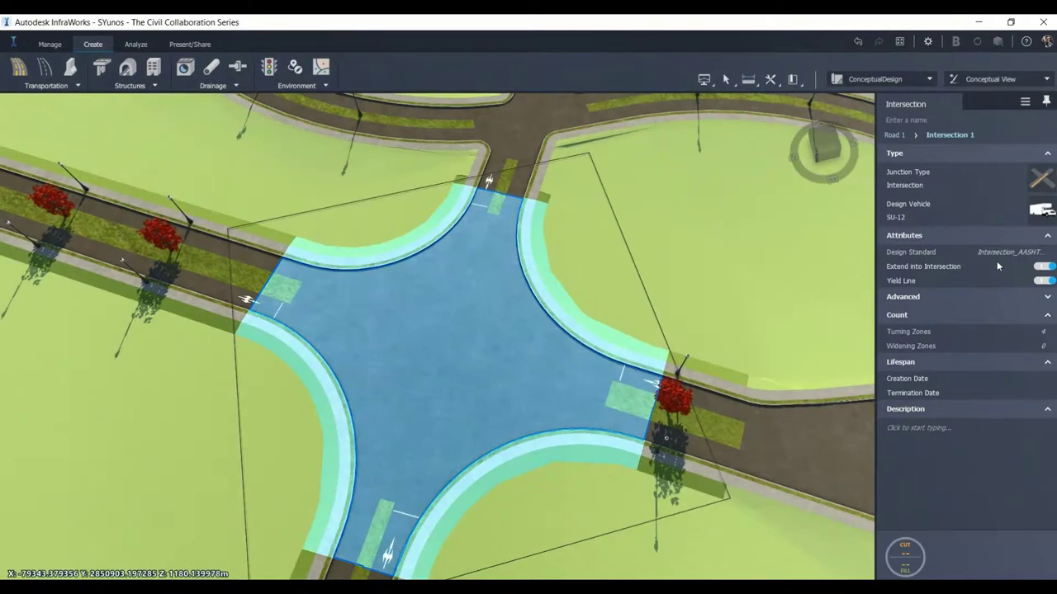
left_click(1042, 214)
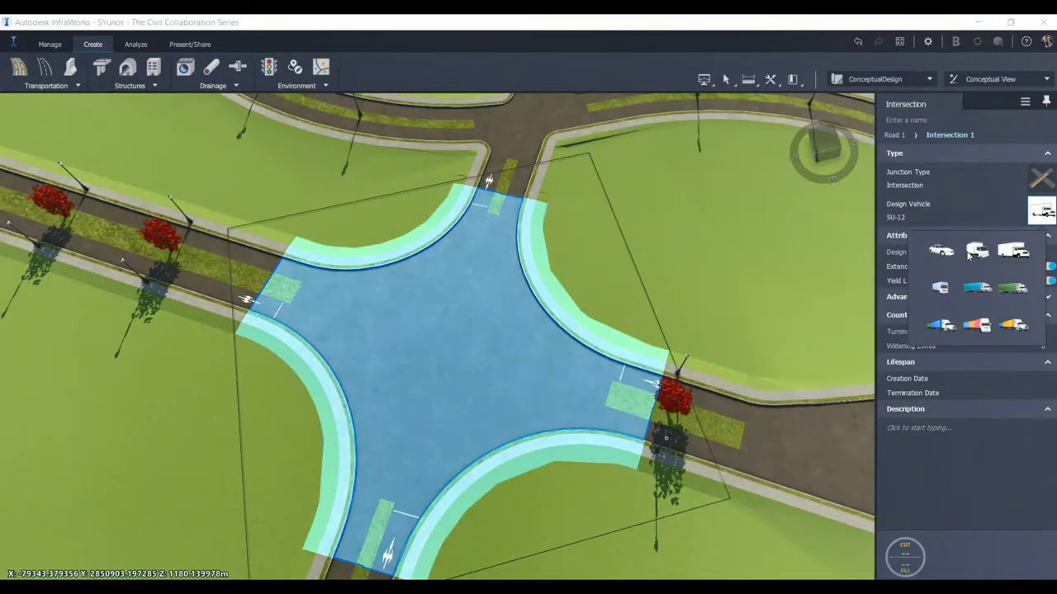
left_click(976, 251)
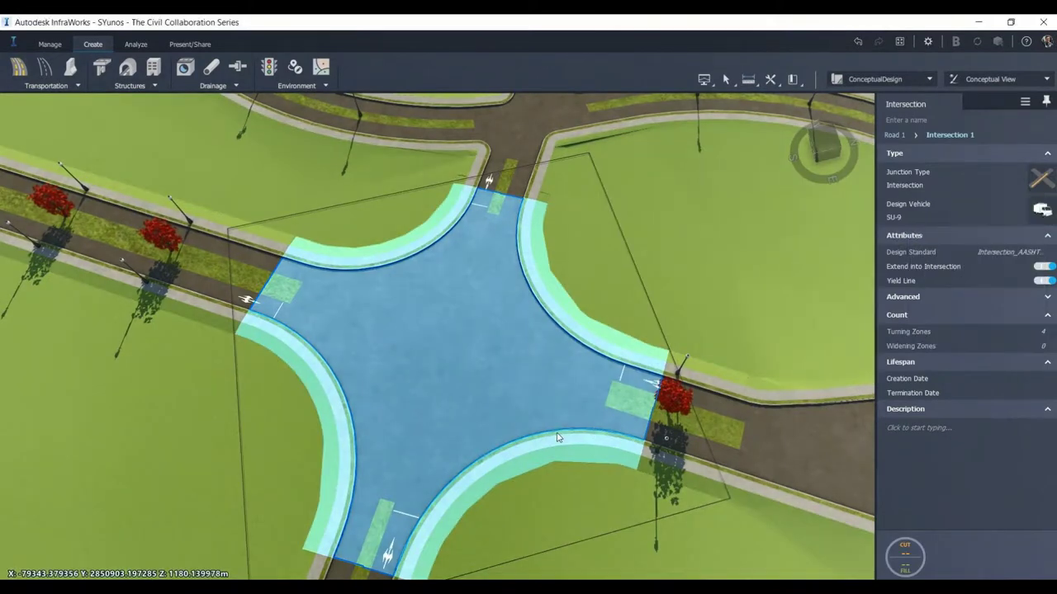
scroll(557, 437, "up", 5)
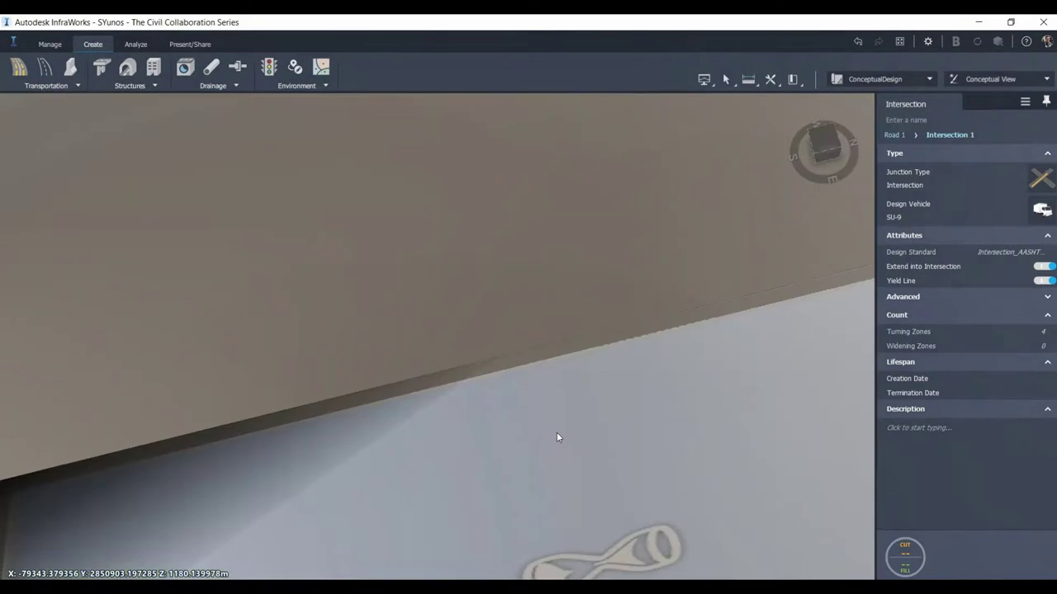
scroll(556, 438, "down", 5)
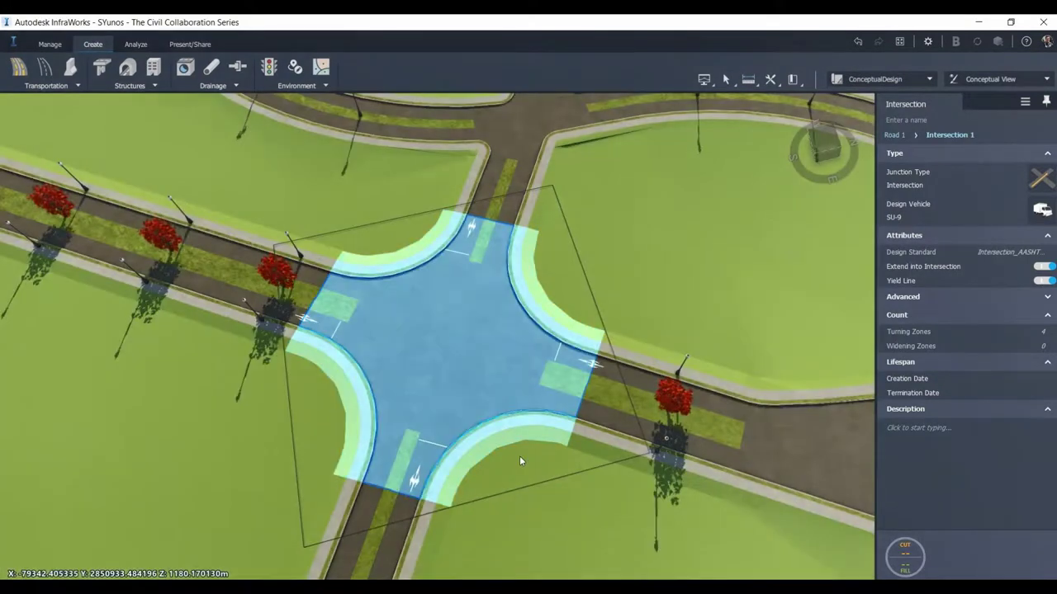
Enlarge one turning zone's curb return radius to about 19.92 m by moving its radius handle
left_click(392, 255)
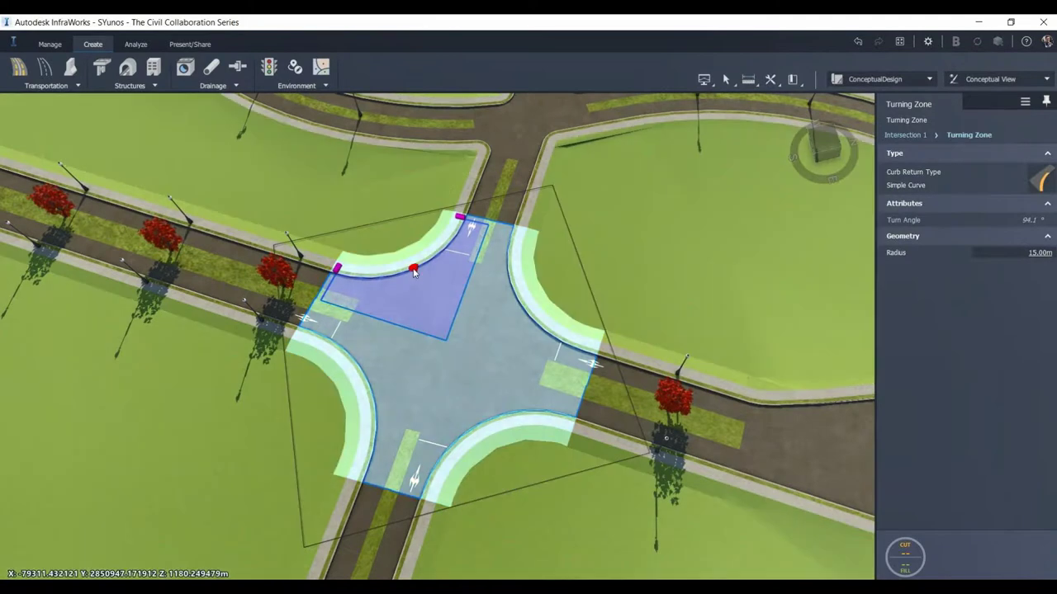
left_click_drag(414, 270, 406, 286)
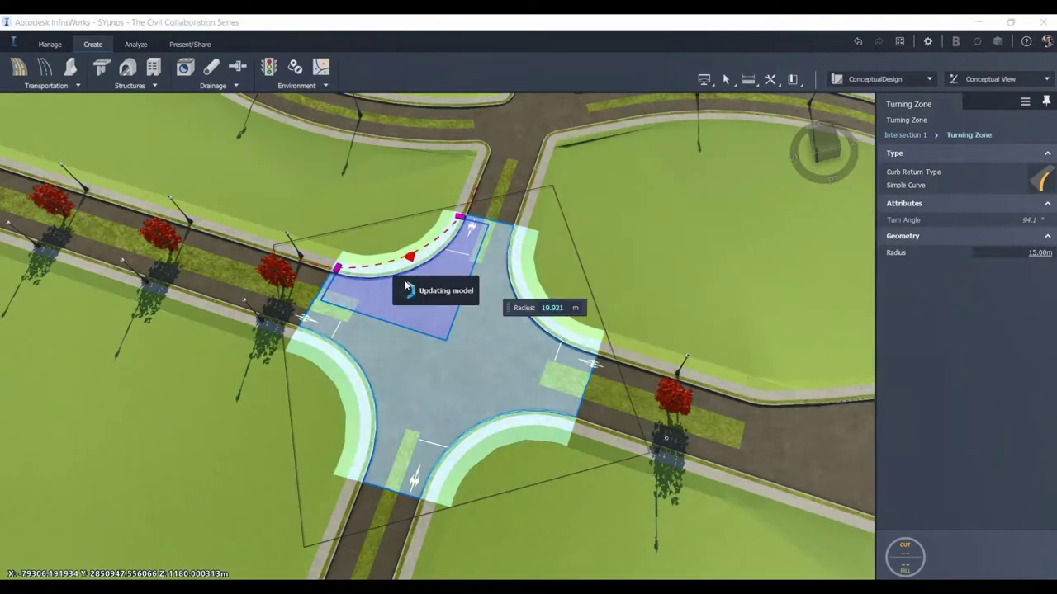
double_click(558, 309)
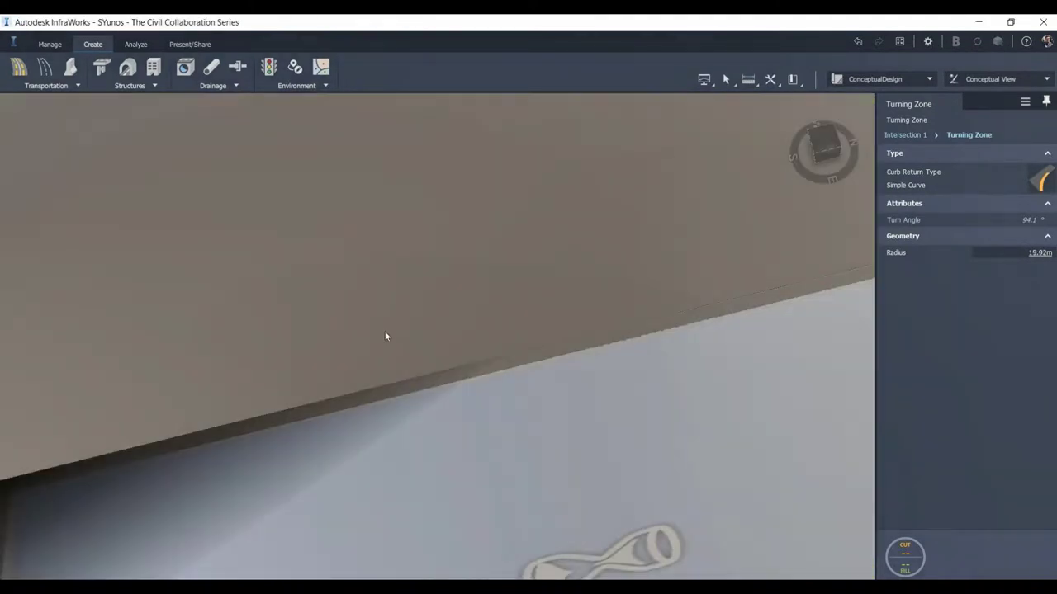
scroll(385, 332, "down", 5)
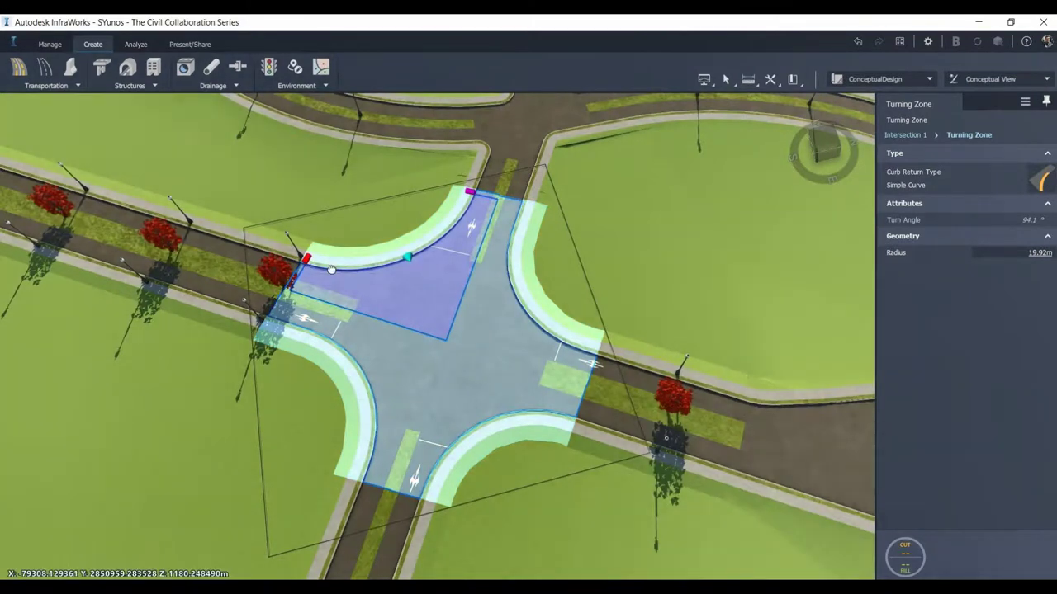
Move the lane group handle on the intersection's bridge-side approach out to the intersection's edge, then deselect the intersection
left_click(347, 324)
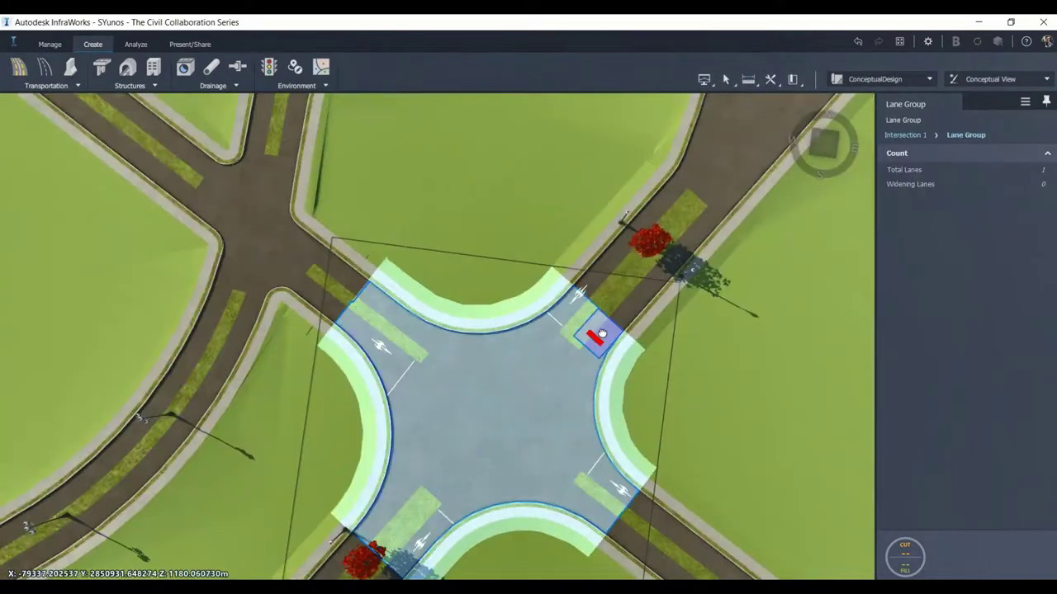
left_click_drag(602, 333, 617, 317)
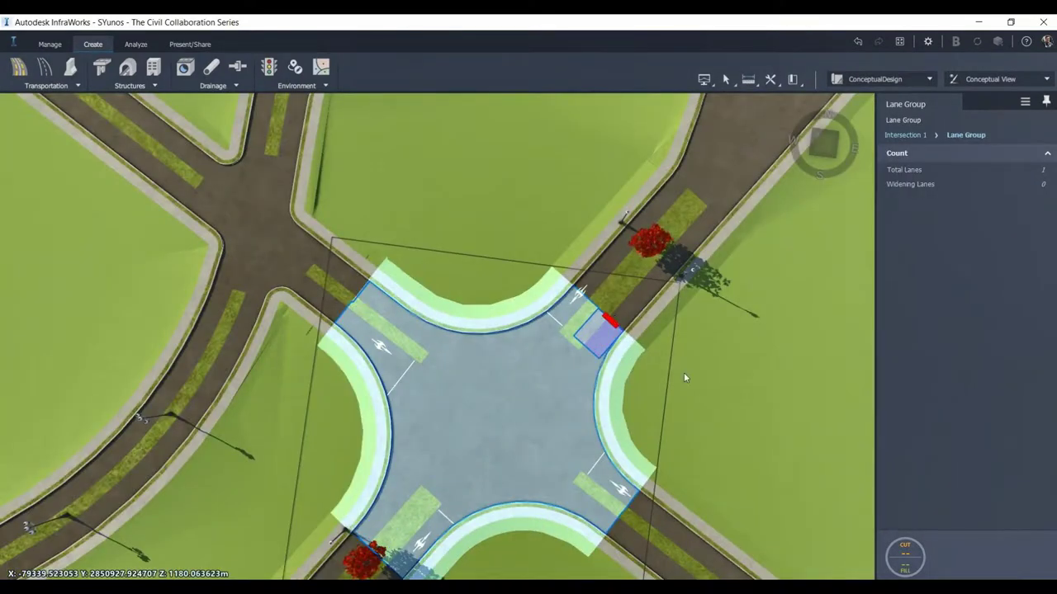
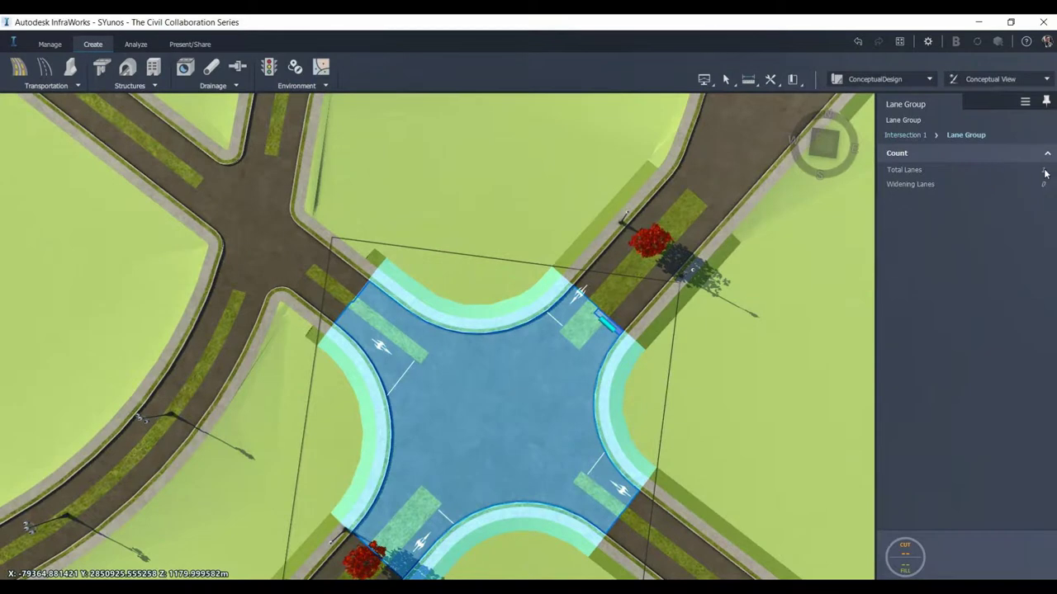
left_click(755, 348)
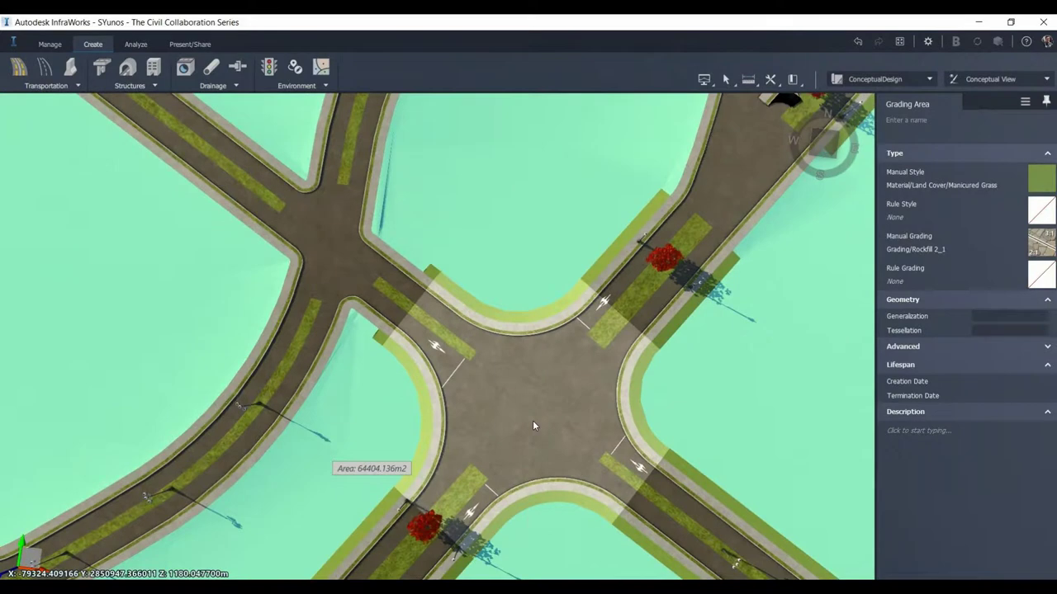
Try changing the intersection's junction type to Roundabout and examine the crossing up close
left_click(533, 423)
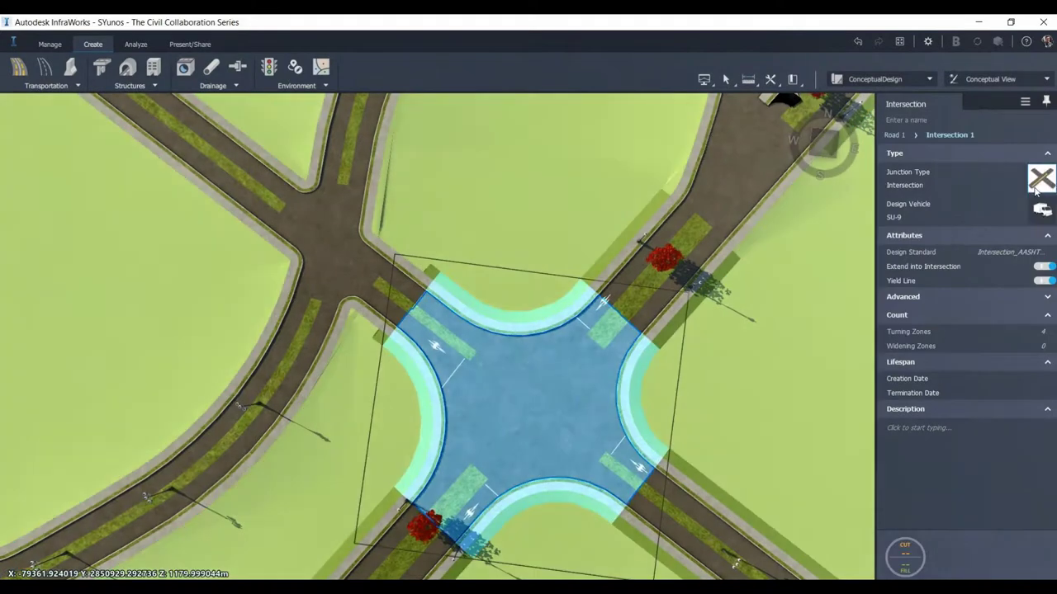
left_click(1035, 190)
left_click(1001, 221)
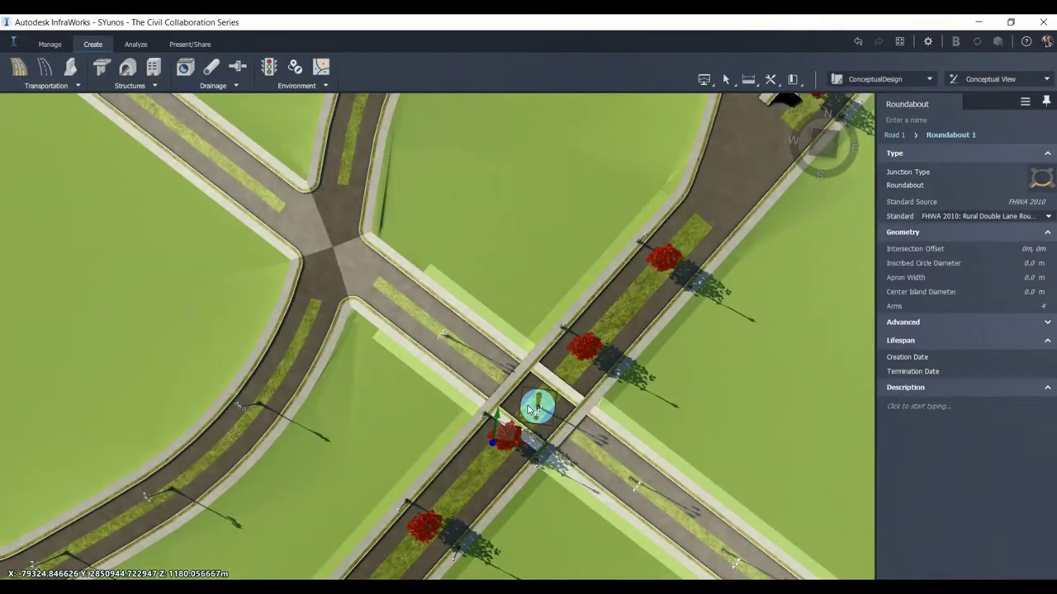
scroll(528, 409, "up", 3)
scroll(520, 410, "up", 2)
left_click_drag(730, 438, 586, 413)
middle_click_drag(586, 409, 579, 342)
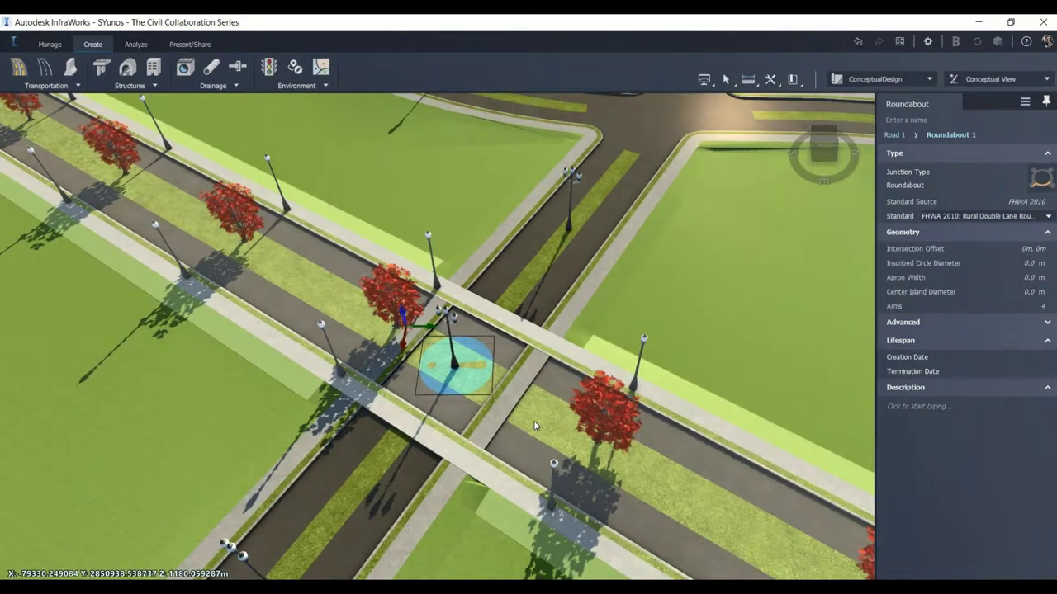
Check the entrance road's properties, deselect it, and undo the junction type change
left_click(535, 426)
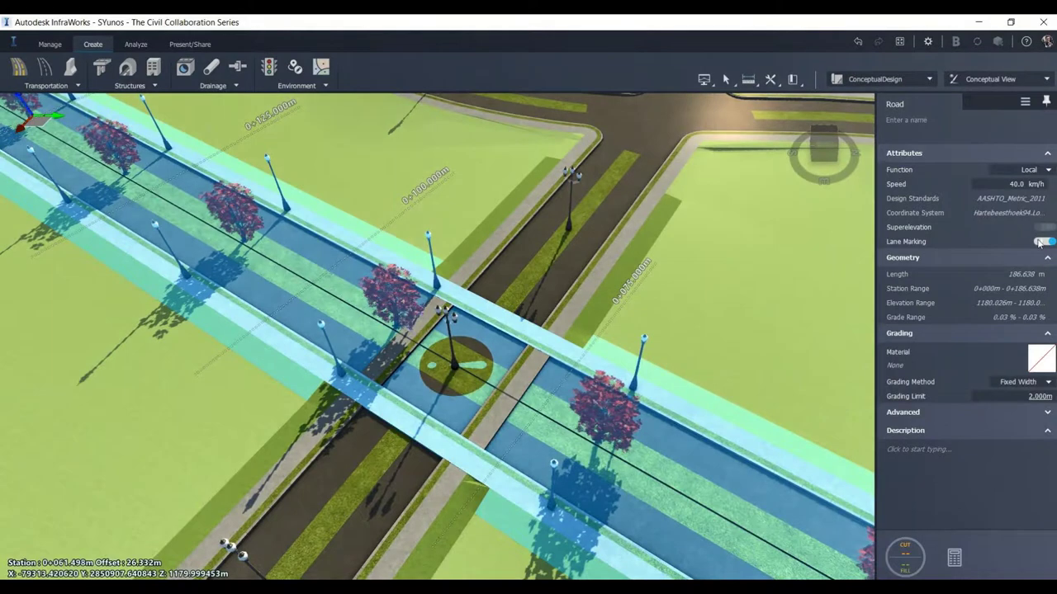
left_click(705, 306)
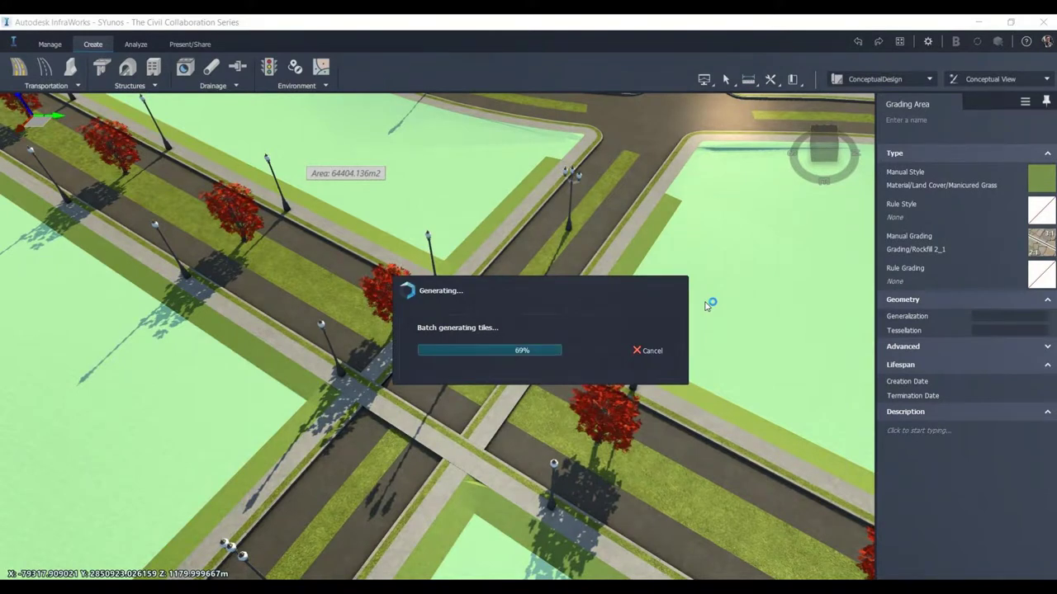
key("ctrl+z")
scroll(546, 344, "down", 3)
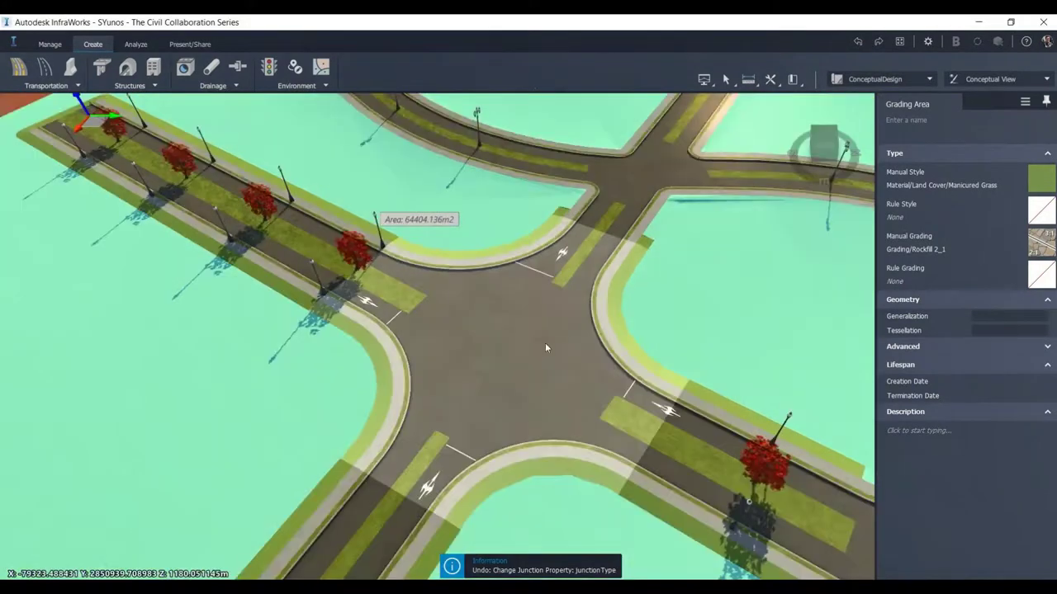
Change the intersection's design vehicle to P and check the resized crossing
left_click(545, 346)
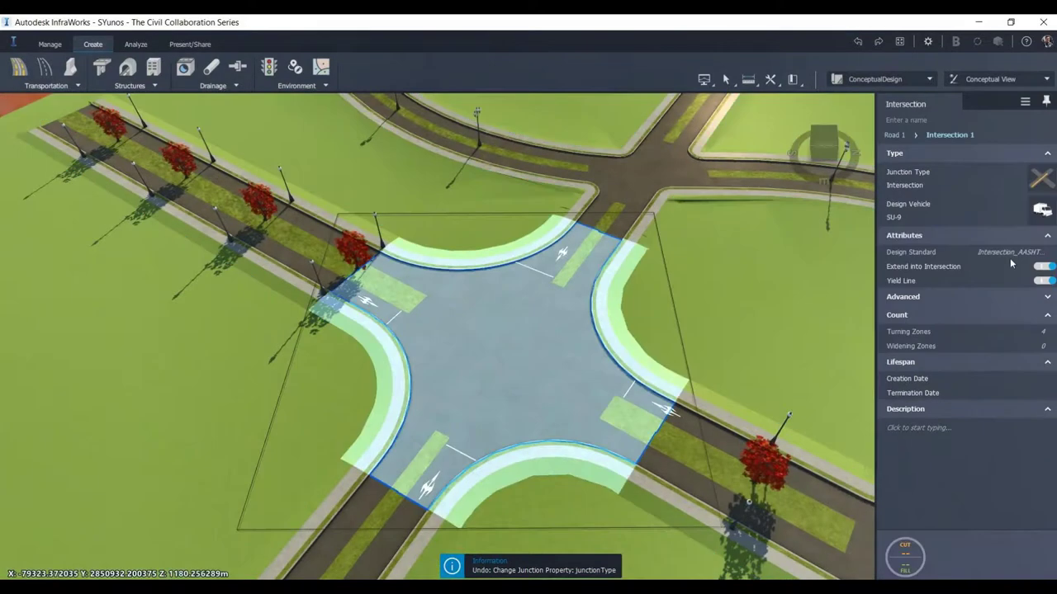
left_click(1041, 221)
left_click(955, 217)
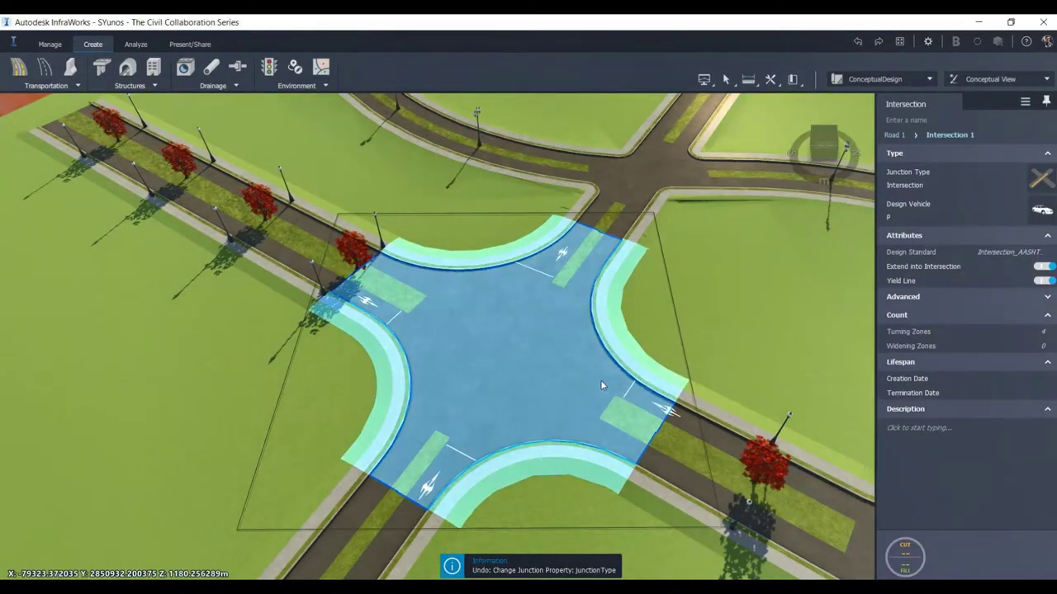
scroll(600, 380, "up", 5)
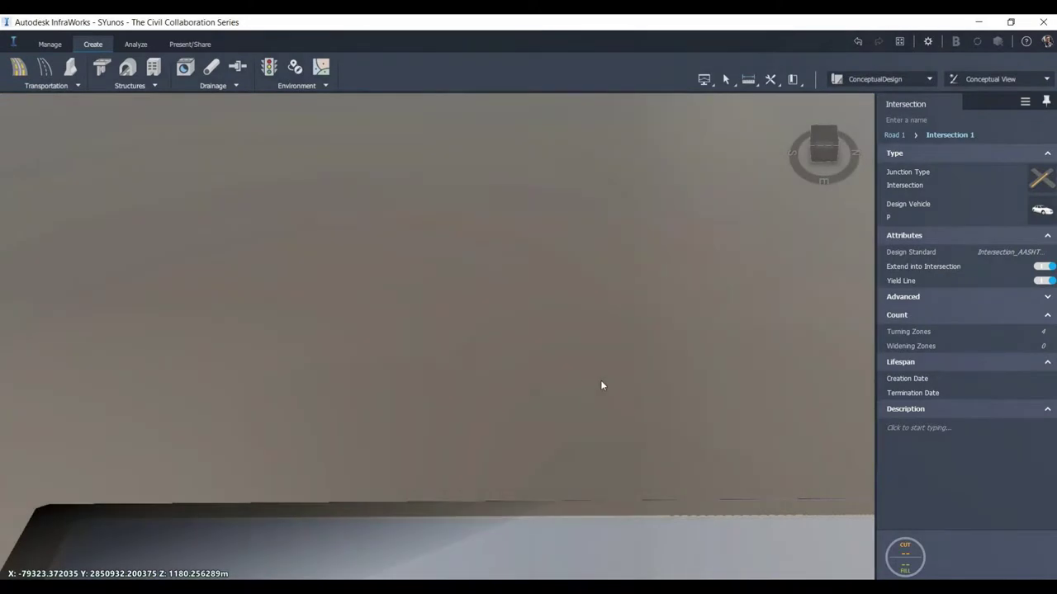
scroll(601, 385, "down", 5)
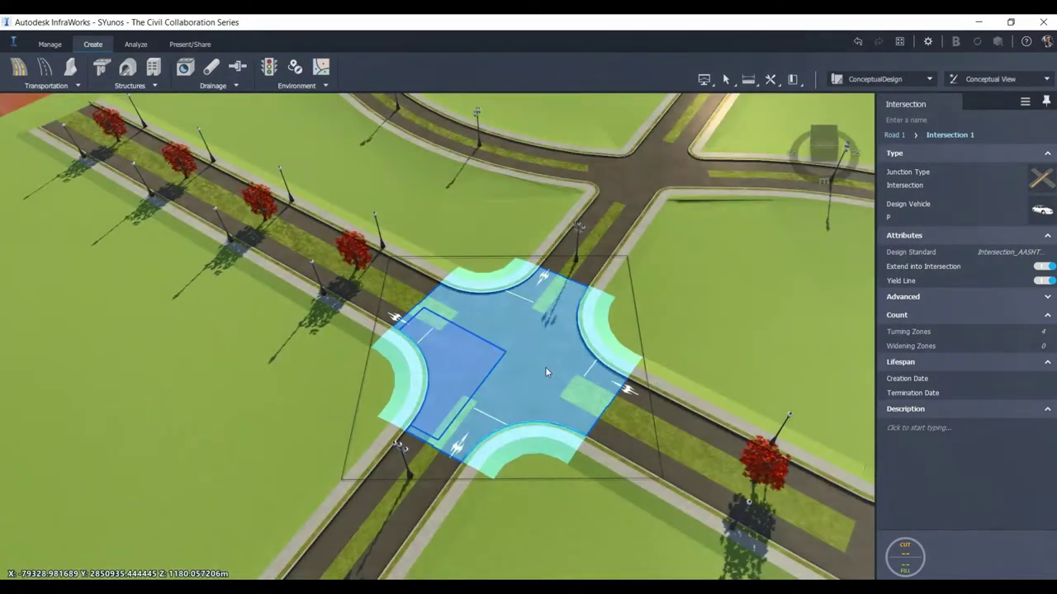
Inspect the curb return type of one turning zone of the intersection, then deselect it
left_click(543, 367)
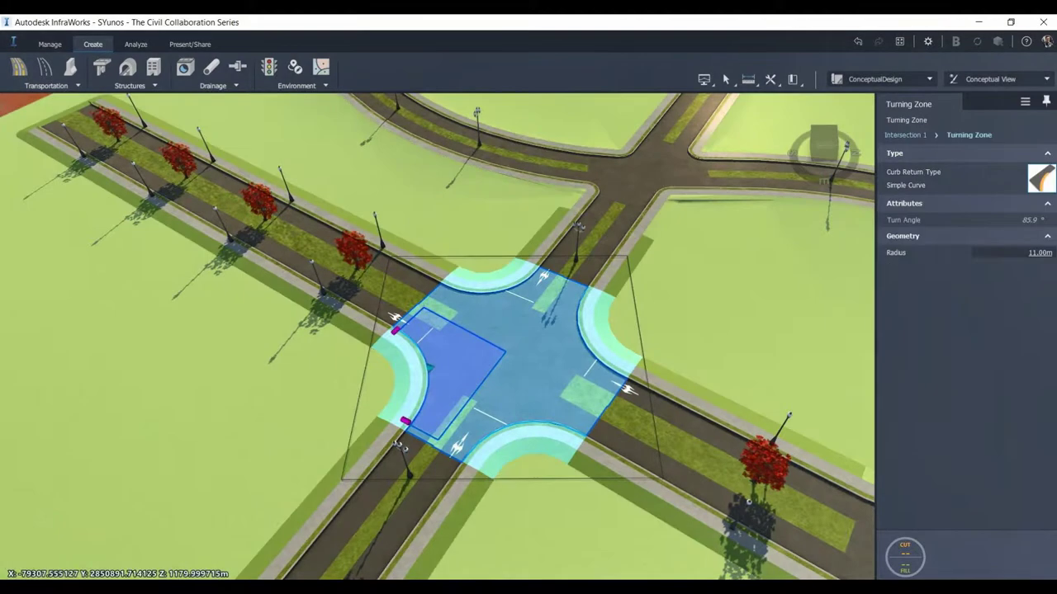
left_click(922, 173)
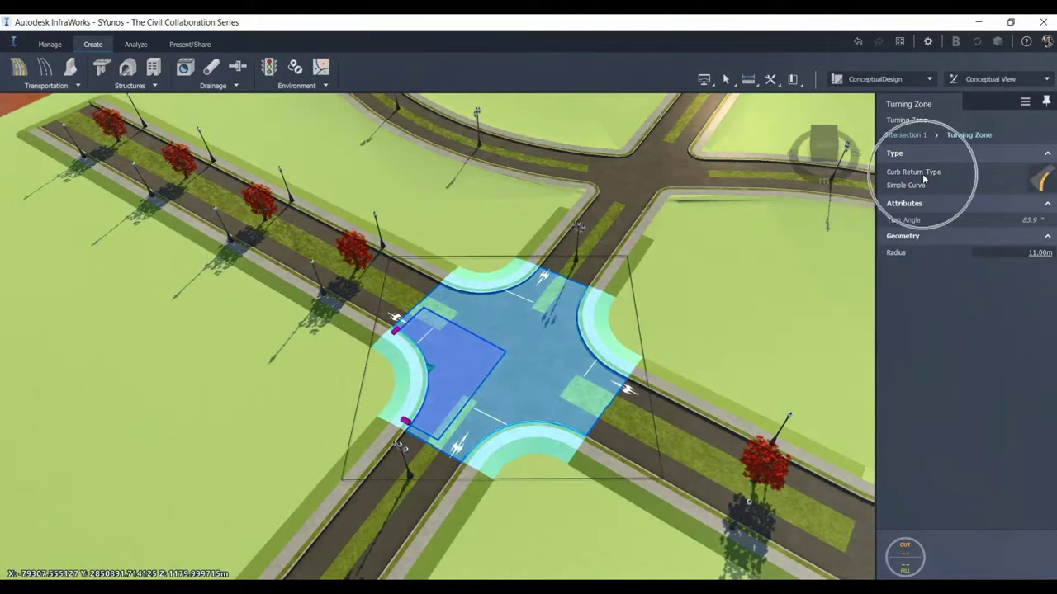
left_click(804, 321)
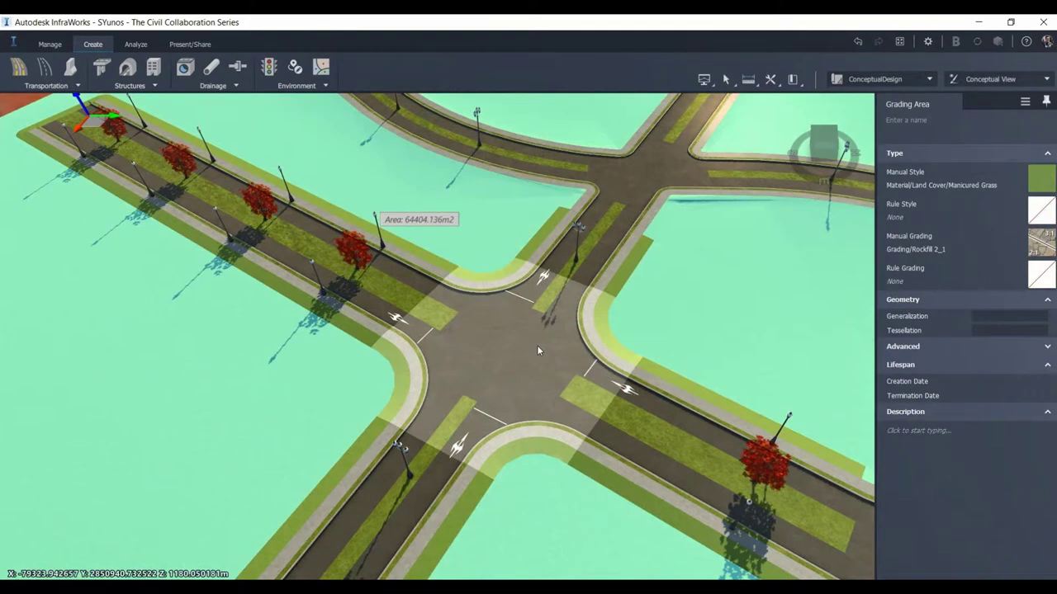
Change the intersection's junction type to Roundabout
left_click(537, 345)
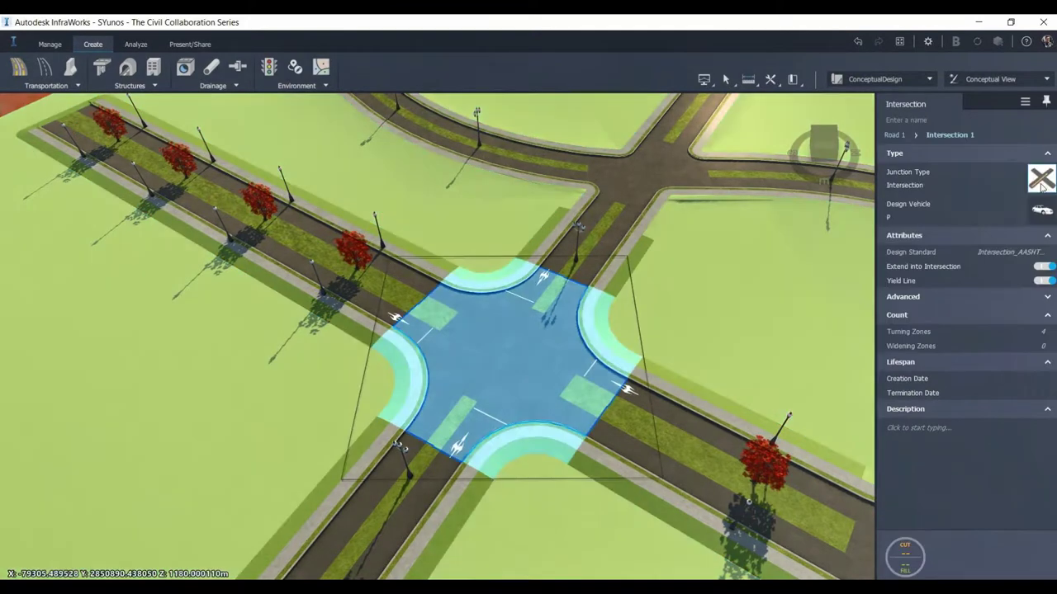
left_click(1042, 188)
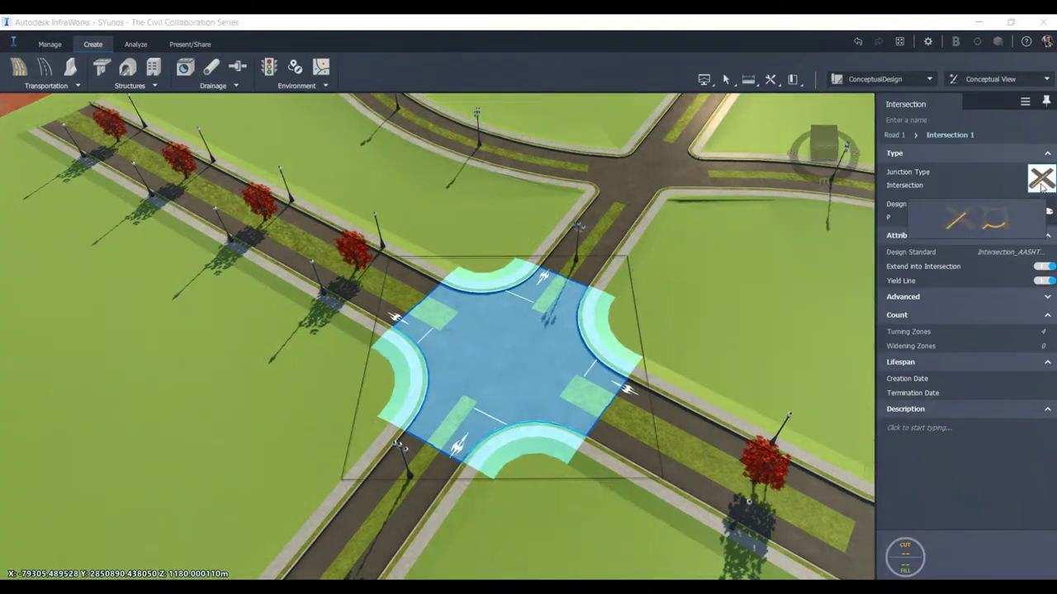
left_click(994, 223)
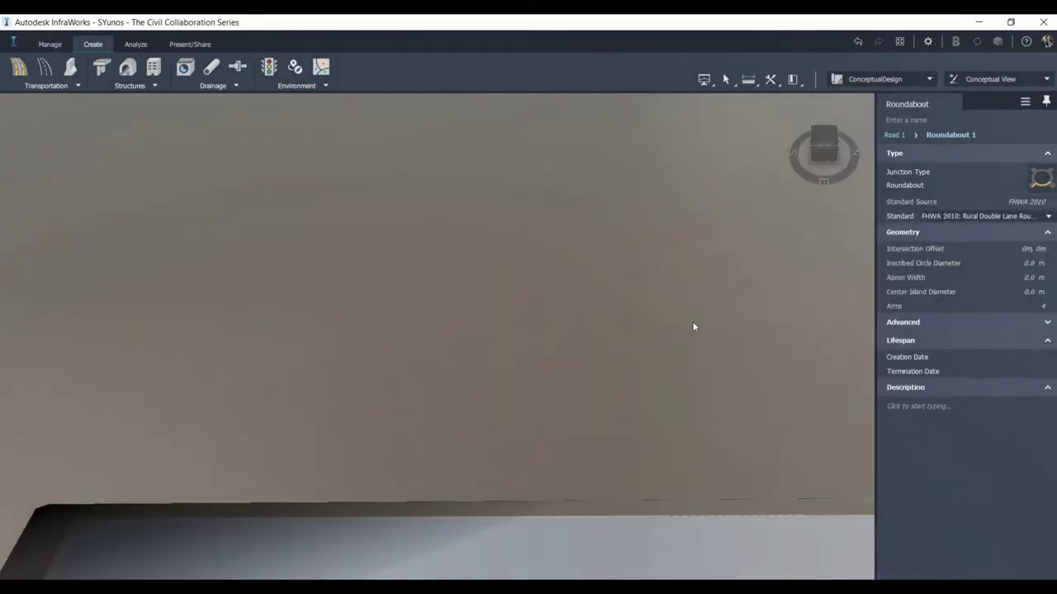
scroll(595, 307, "down", 5)
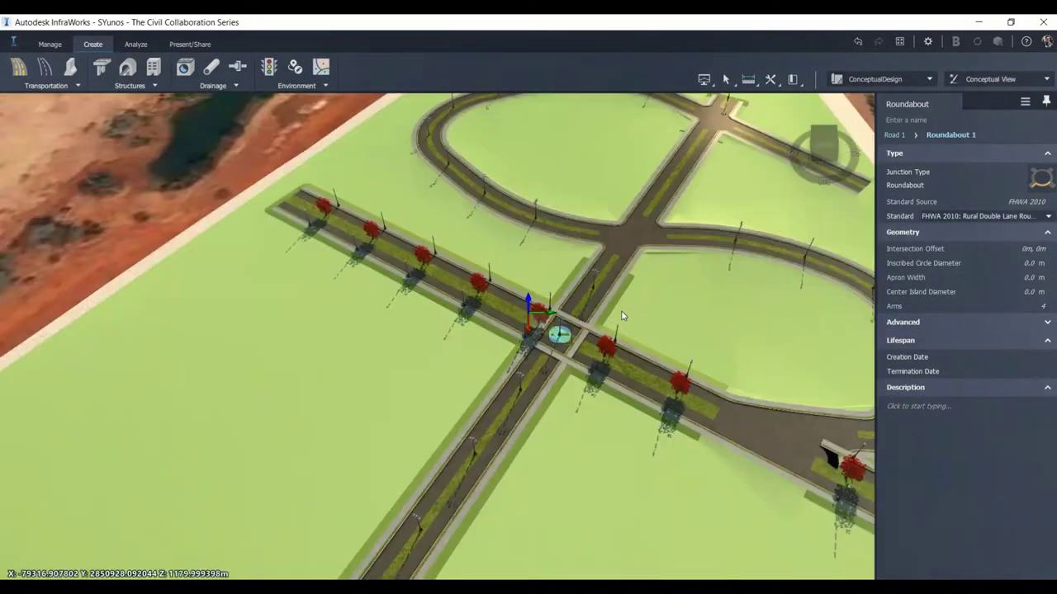
scroll(541, 391, "down", 2)
Try moving both end points of the road crossing the tree-lined road, stretching it to about 279.6 m
left_click(538, 357)
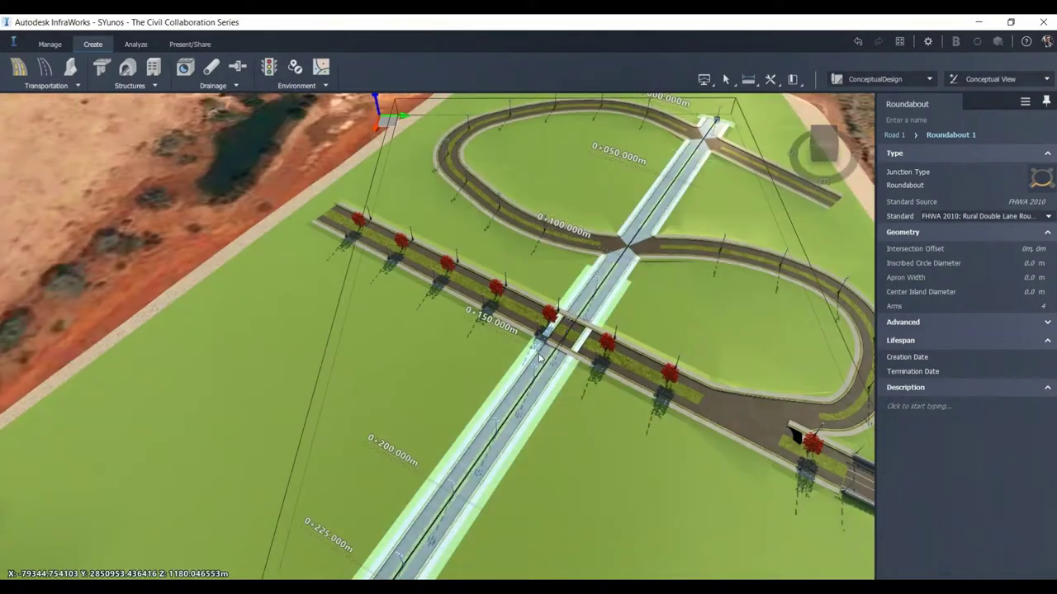
scroll(541, 353, "down", 3)
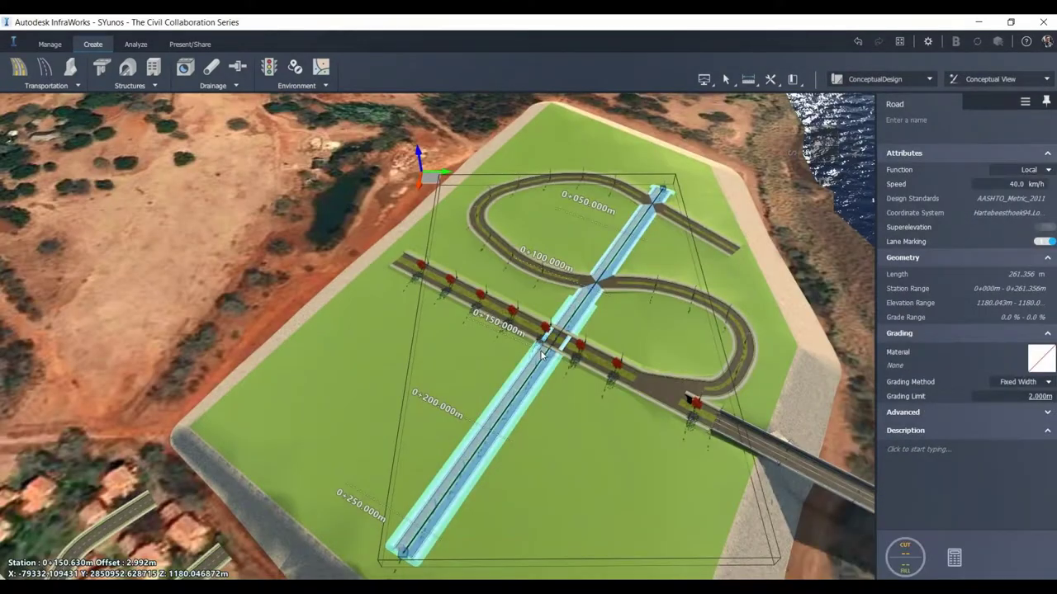
scroll(543, 355, "down", 1)
left_click_drag(415, 545, 348, 508)
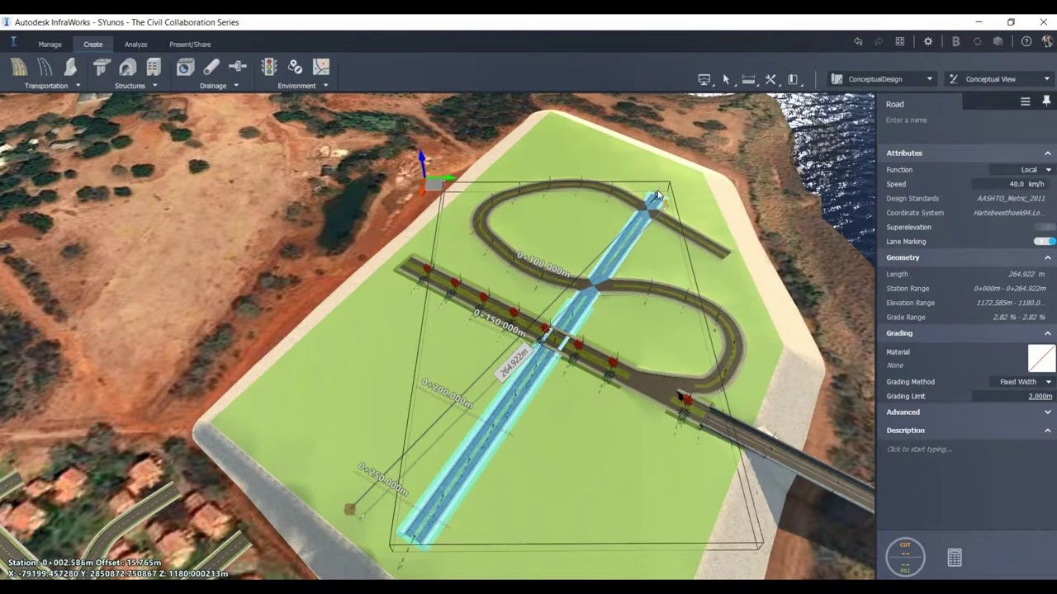
mouse_move(659, 195)
left_mouse_down()
mouse_move(670, 215)
mouse_move(665, 204)
left_mouse_up()
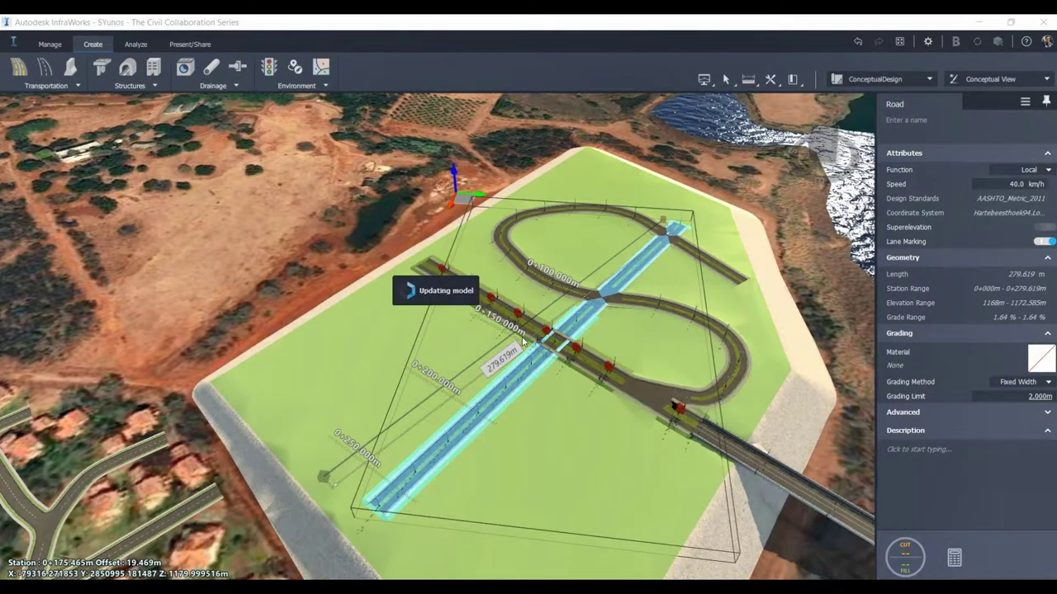
Examine where the moved road passes under the tree-lined road, then undo the end point edits
left_click(521, 341)
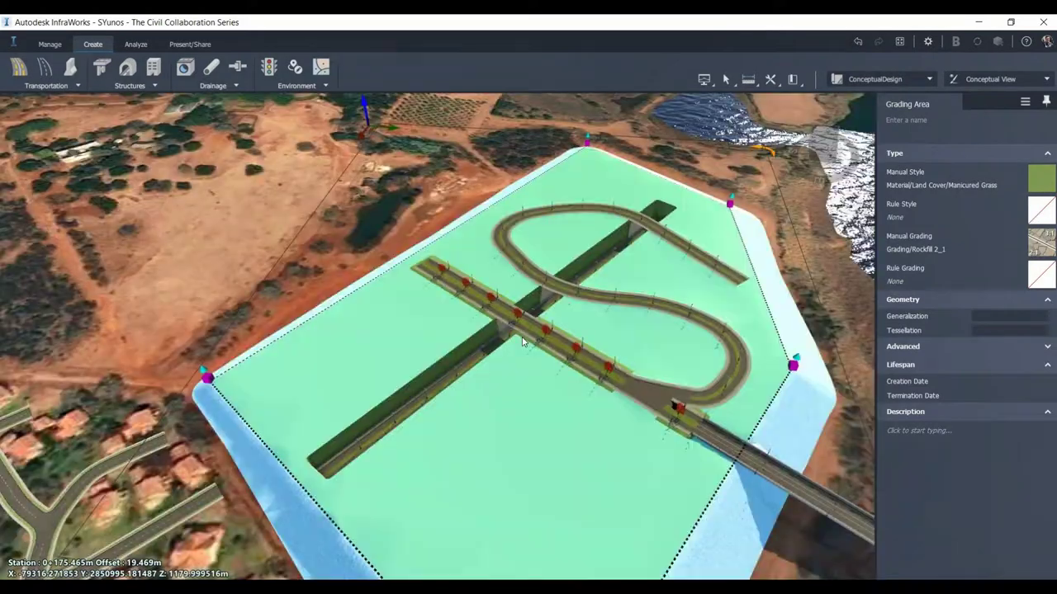
scroll(521, 341, "up", 5)
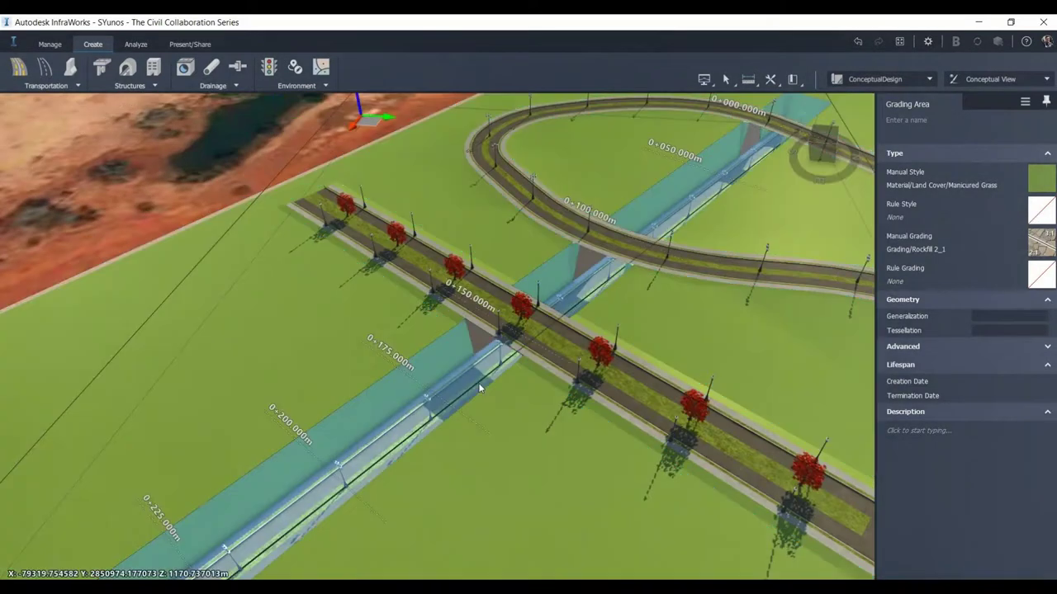
right_click(480, 388)
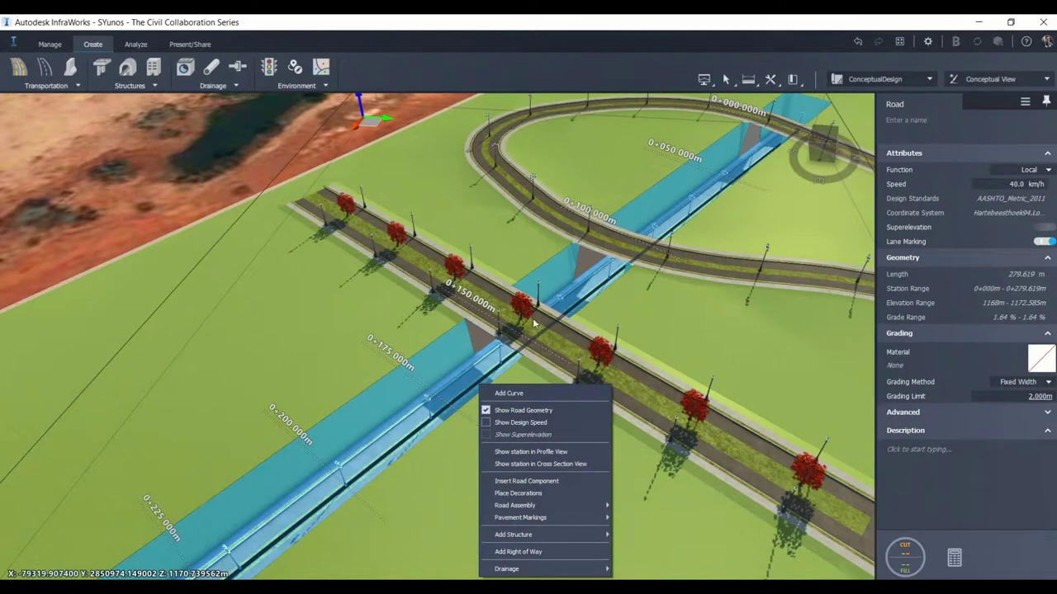
left_click(471, 354)
left_click_drag(471, 354, 540, 259)
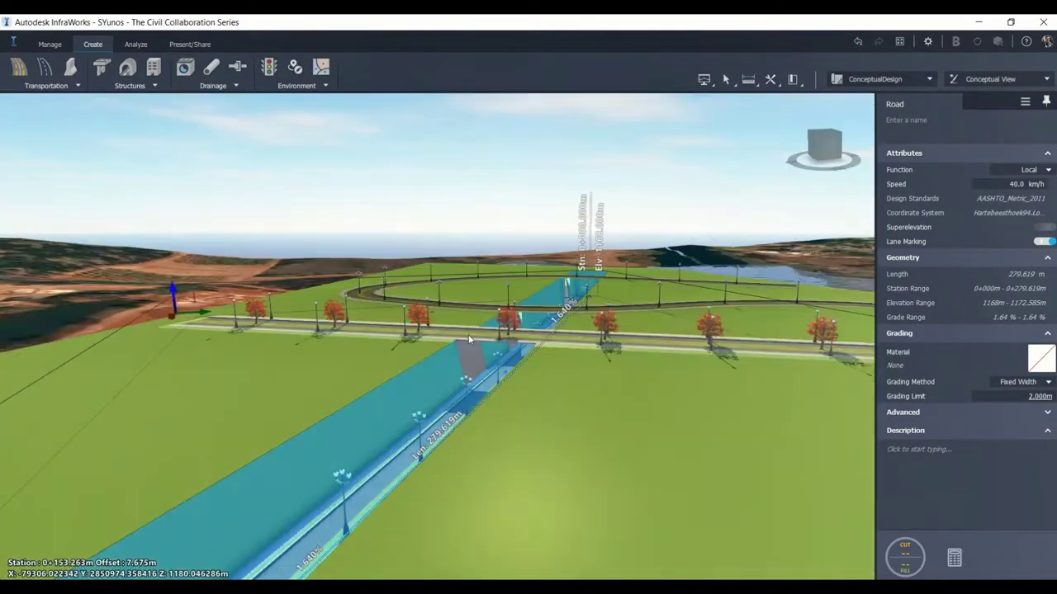
scroll(468, 341, "up", 3)
key("Escape")
left_click_drag(543, 368, 462, 537)
scroll(532, 441, "down", 3)
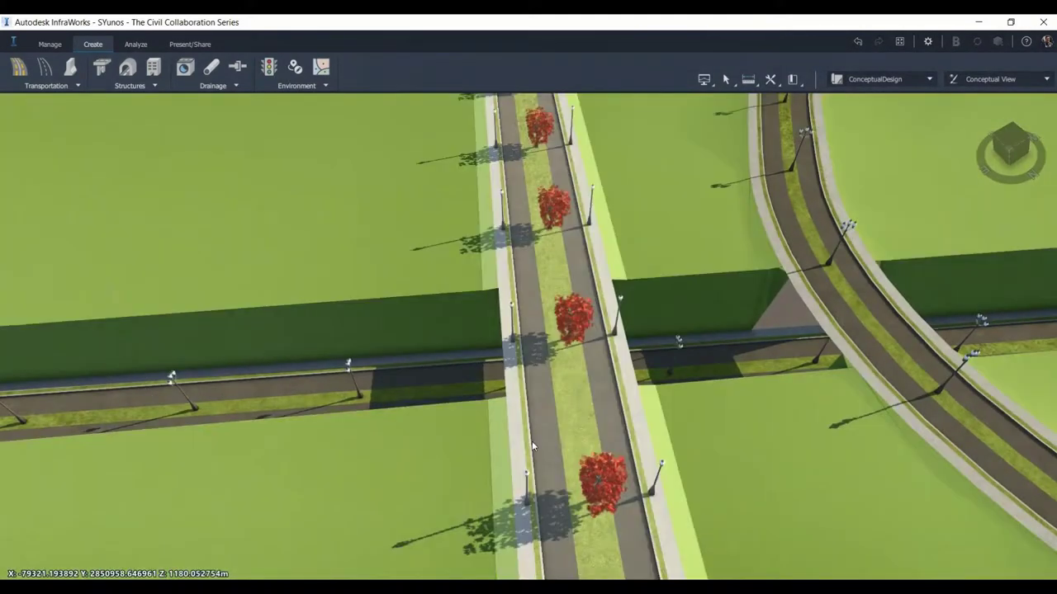
scroll(531, 440, "down", 5)
scroll(510, 359, "down", 3)
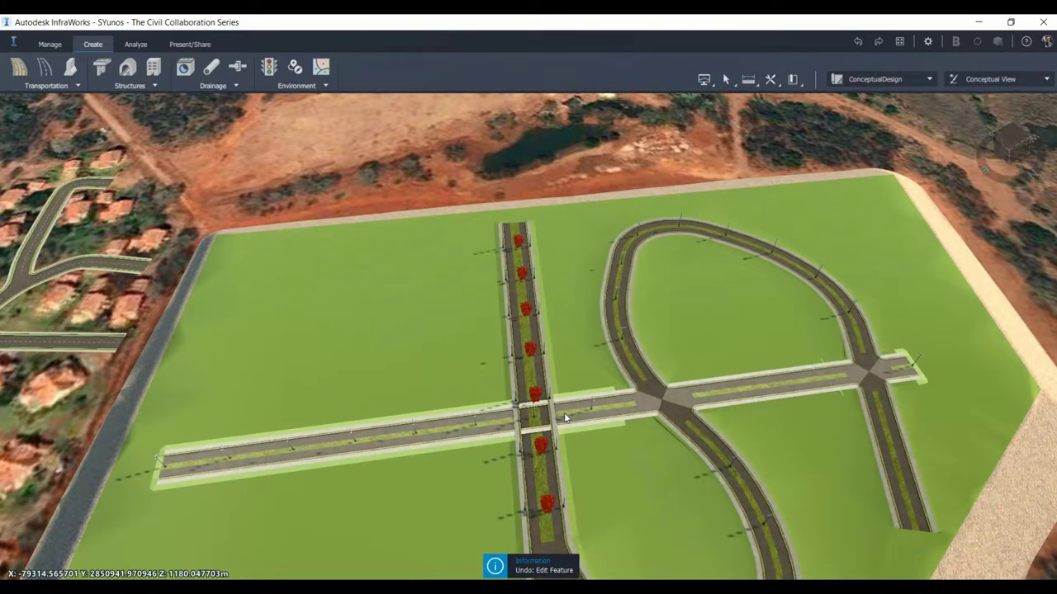
Open the profile view of the crossing road and add a vertical curve at about station 0+090
left_click(564, 418)
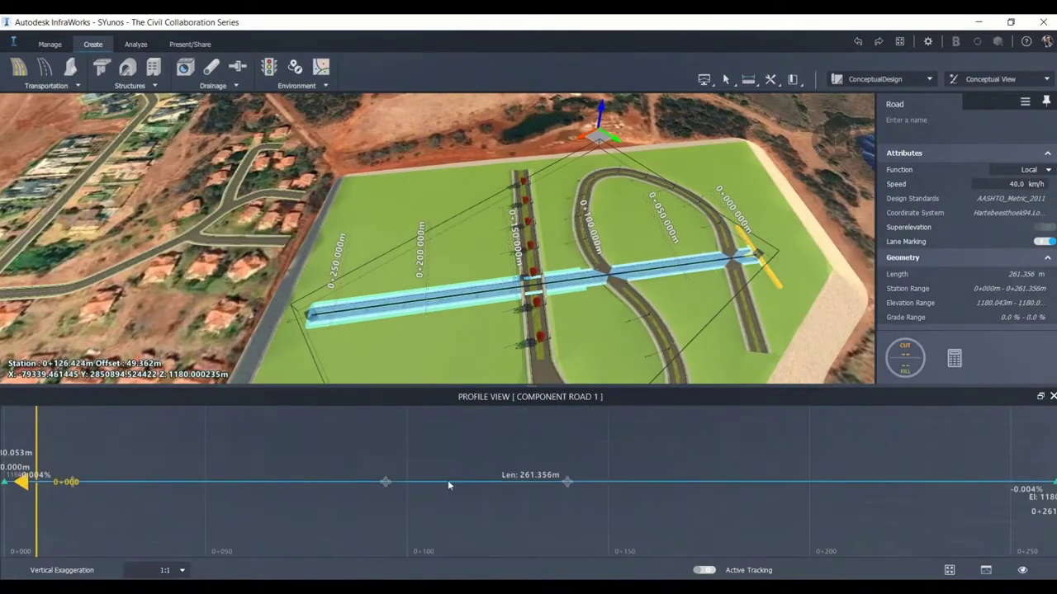
left_click(387, 483)
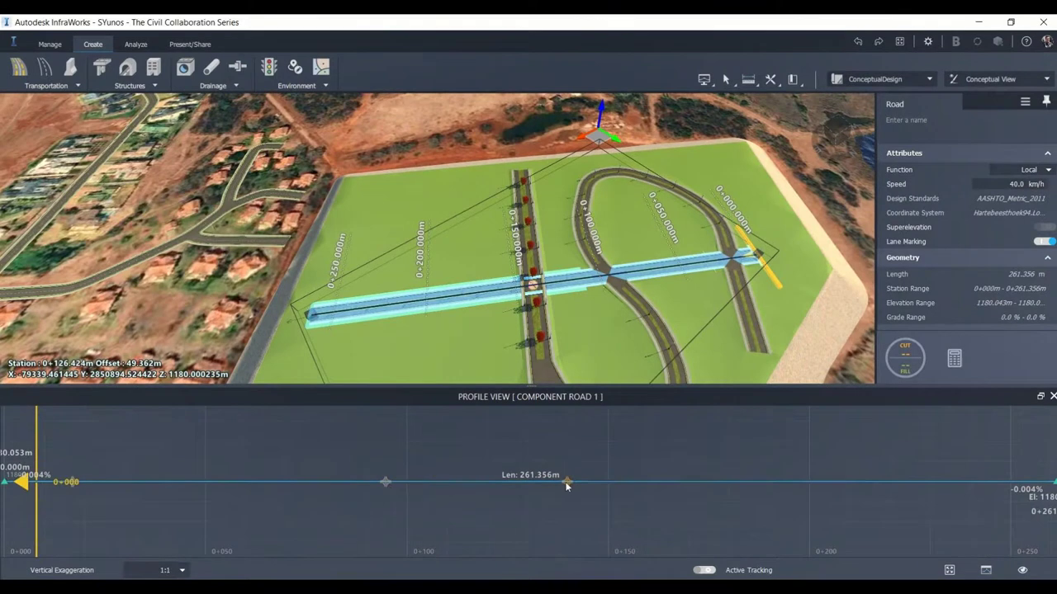
right_click(384, 485)
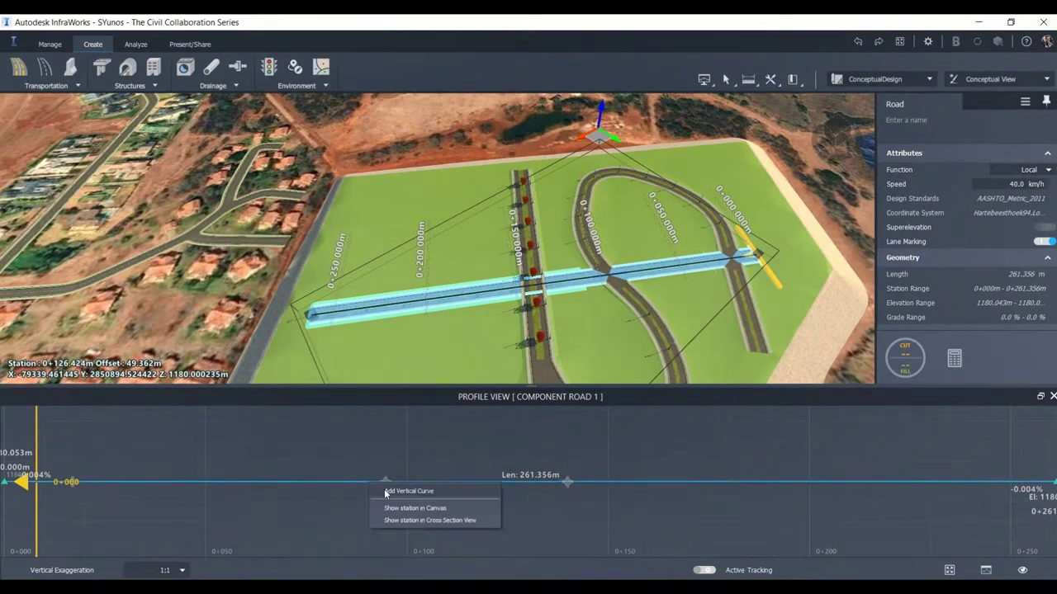
left_click(408, 491)
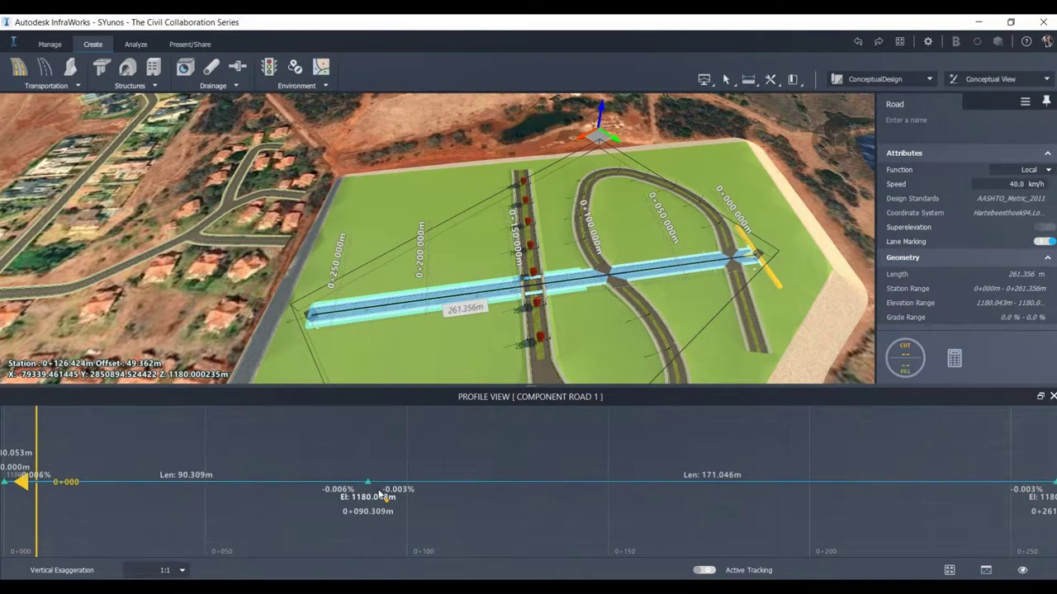
Try raising the new profile point to about a 13.9% grade, then bring it back to the road's level
left_click_drag(382, 494, 373, 439)
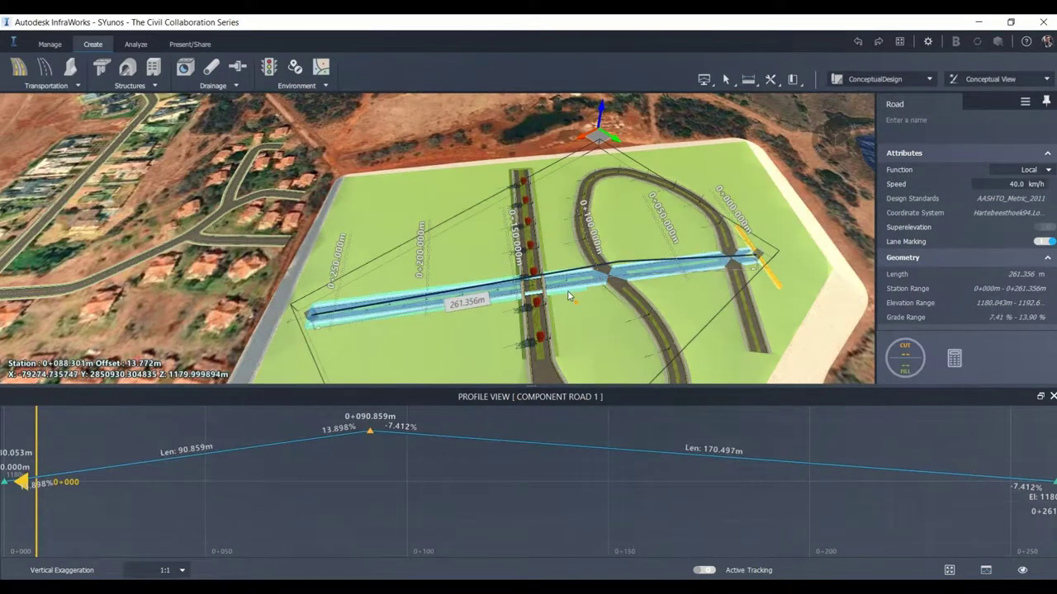
left_click_drag(369, 434, 365, 484)
Show the profile station in the canvas and move the profile point farther along the road and slightly lower
right_click(317, 487)
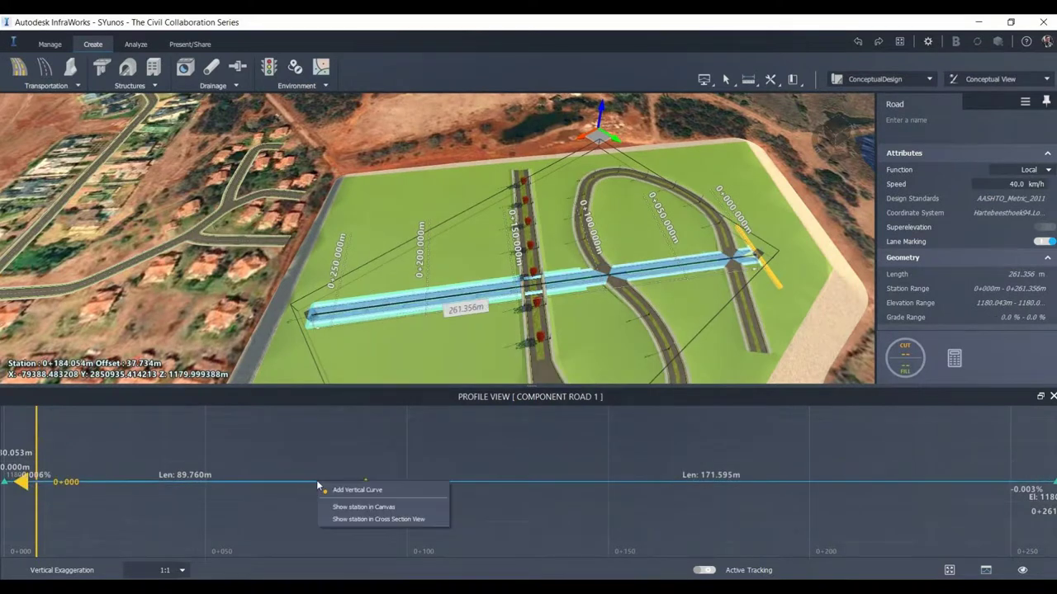
left_click(355, 508)
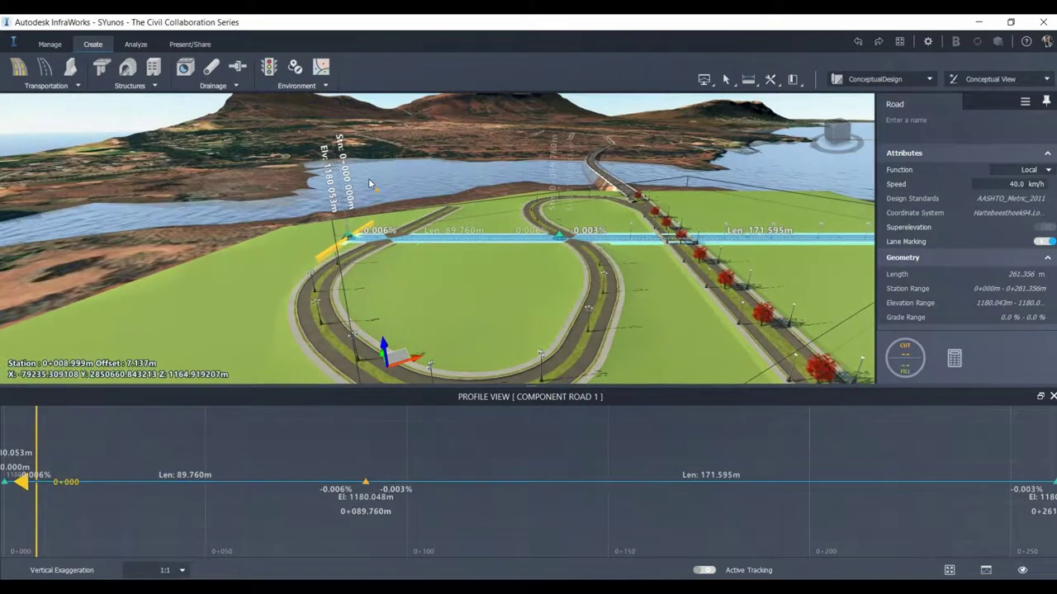
left_click(330, 253)
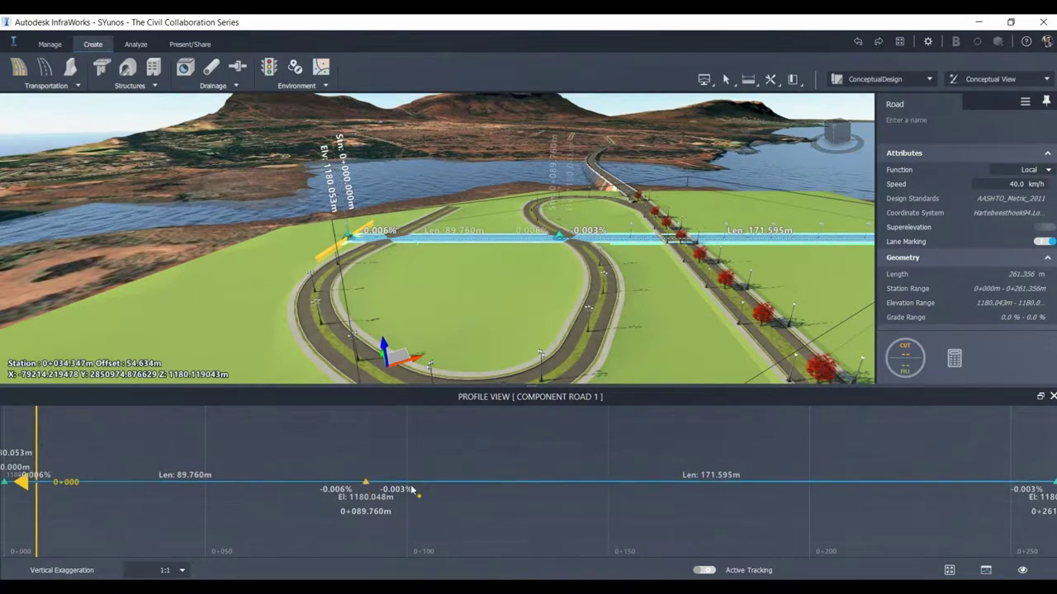
mouse_move(366, 487)
left_mouse_down()
mouse_move(430, 489)
mouse_move(411, 489)
mouse_move(412, 499)
left_mouse_up()
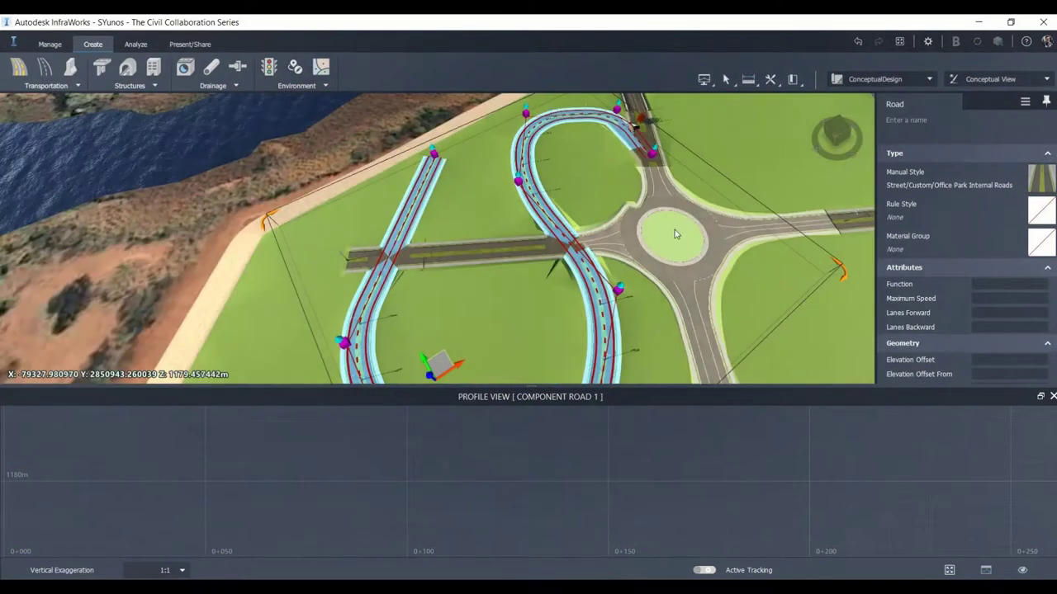
Deselect the road, close the profile view, and examine the roundabout's connection to the neighbouring curved road's intersection
key("Escape")
scroll(738, 257, "up", 5)
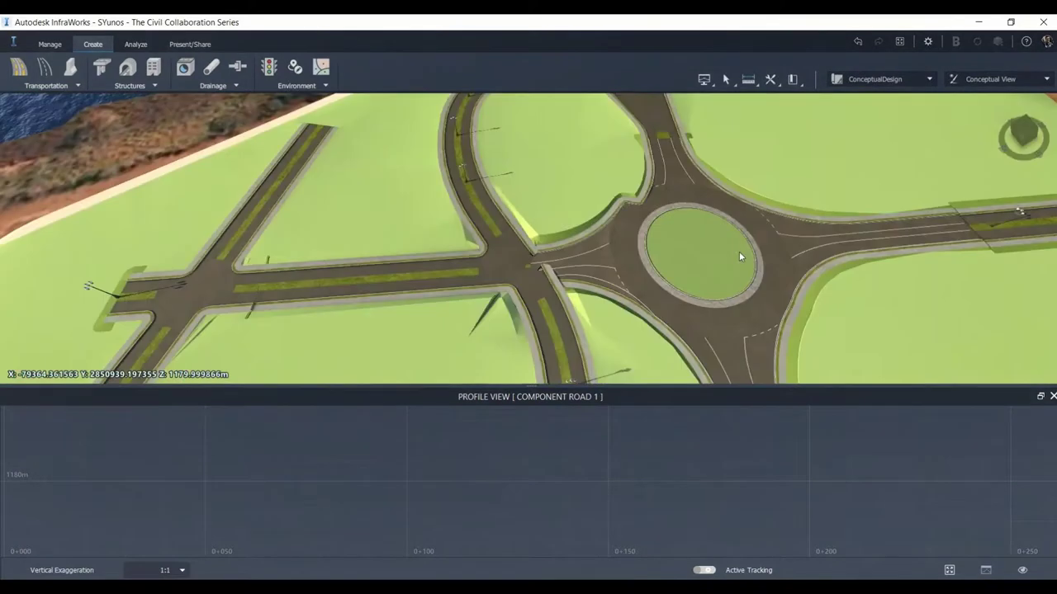
scroll(738, 251, "up", 3)
left_click_drag(525, 278, 577, 324)
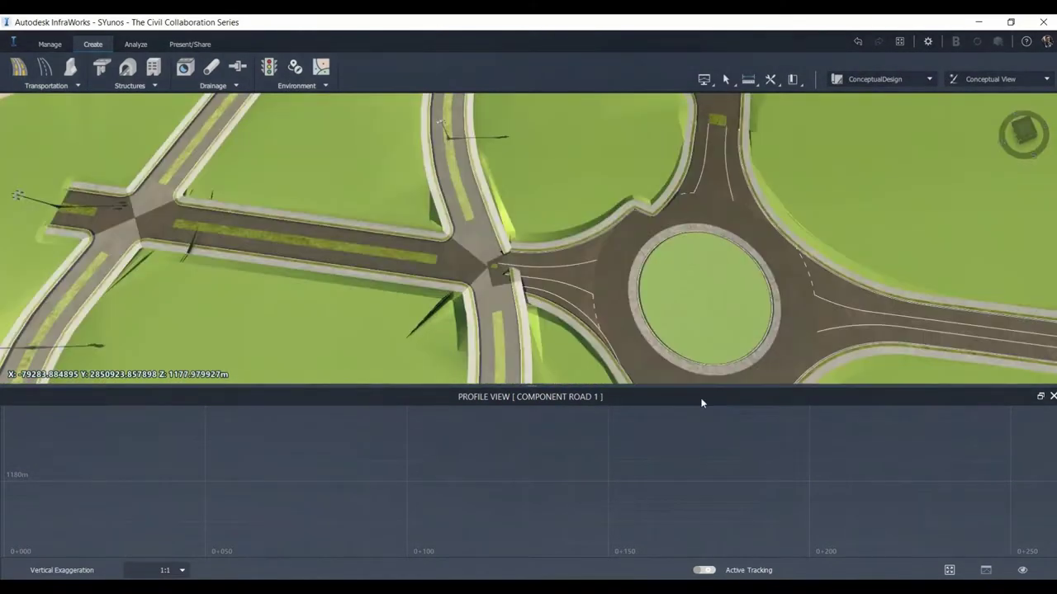
left_click(1053, 397)
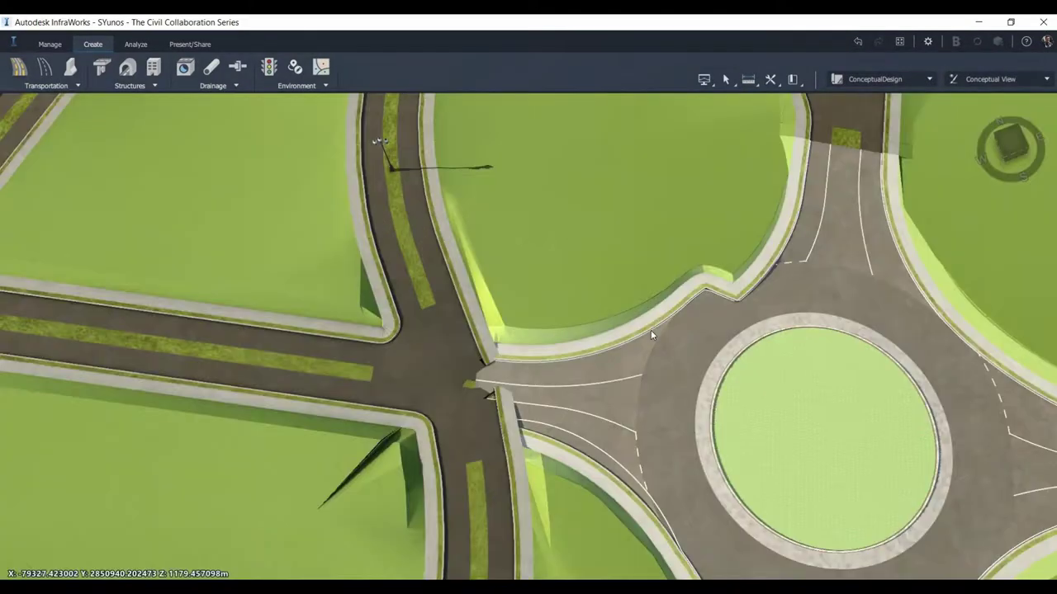
scroll(651, 334, "down", 3)
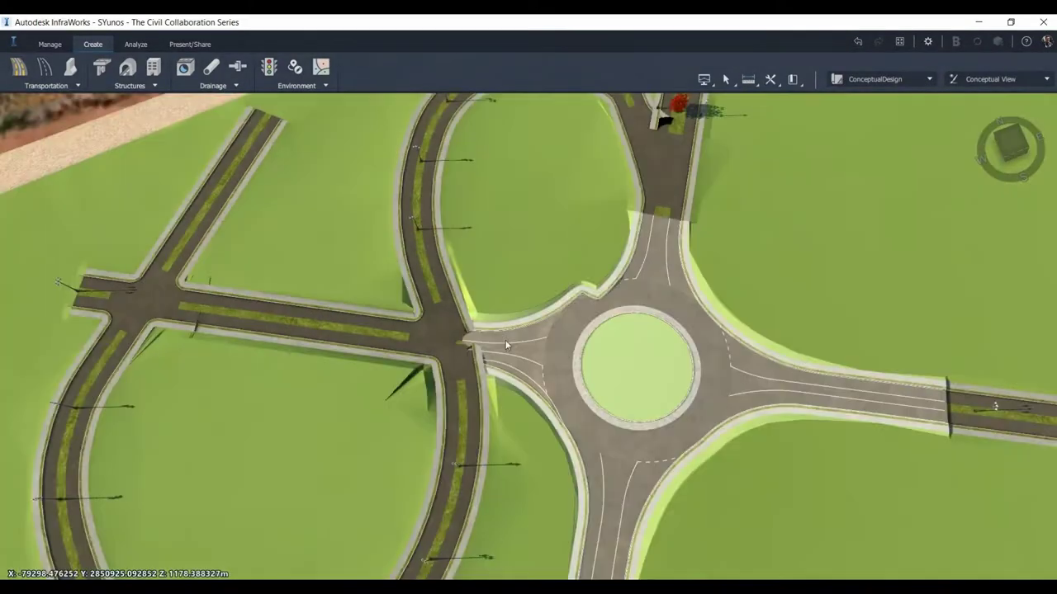
left_click(455, 356)
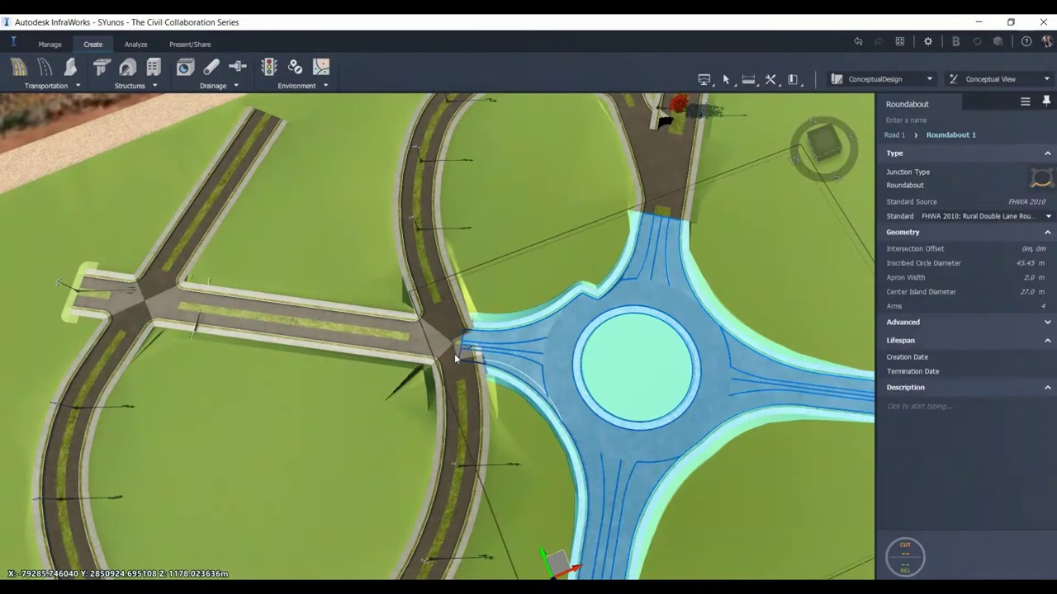
Delete the curved office park internal planning road that crosses the component road beside the roundabout
left_click(372, 334)
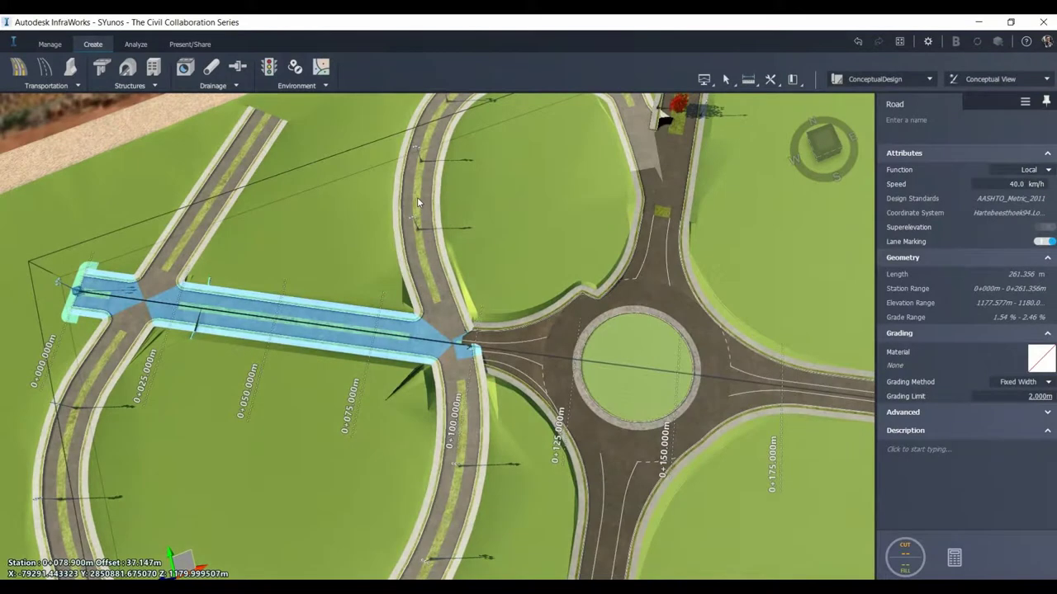
left_click(418, 204)
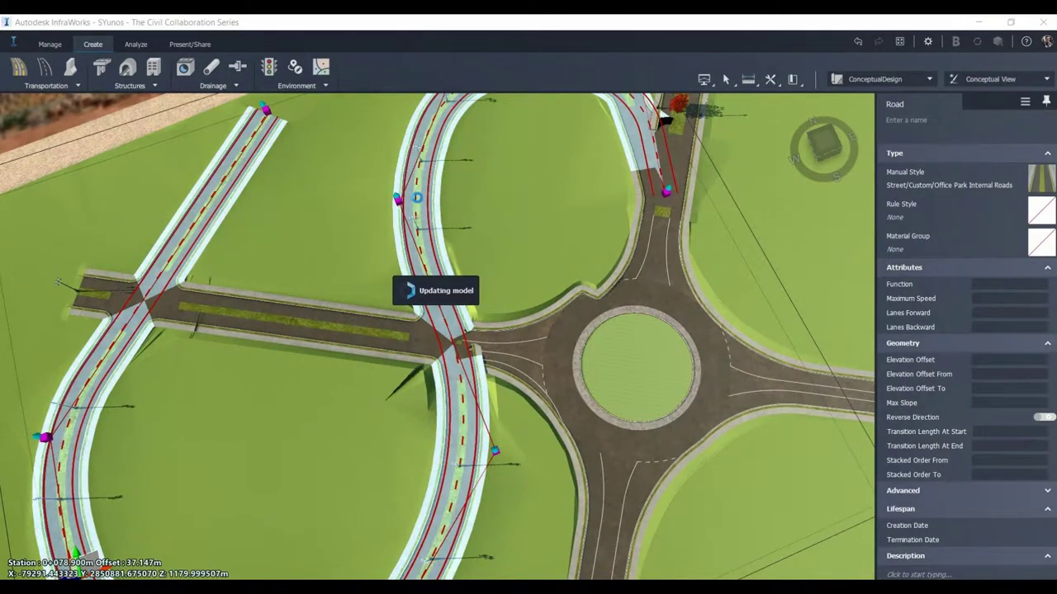
scroll(417, 197, "up", 10)
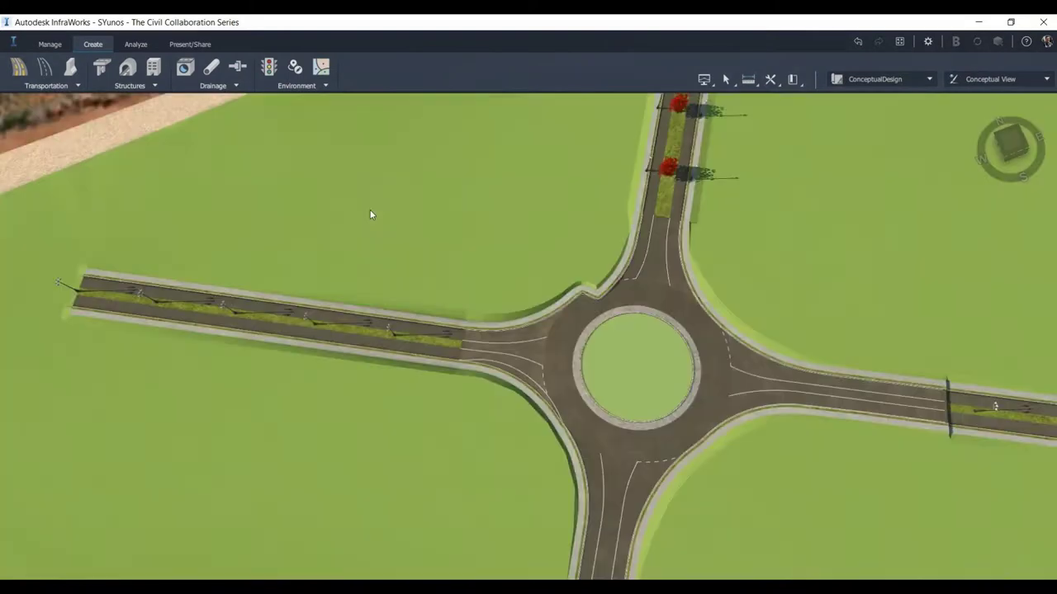
Try the FHWA 2000: Mini Roundabout standard on the roundabout
scroll(368, 235, "down", 2)
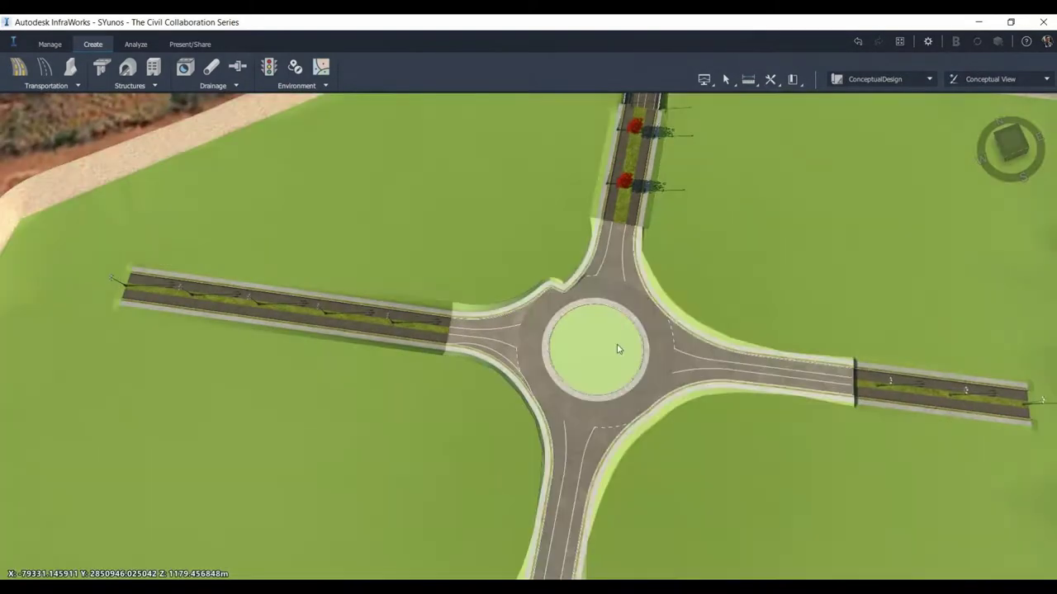
left_click(618, 349)
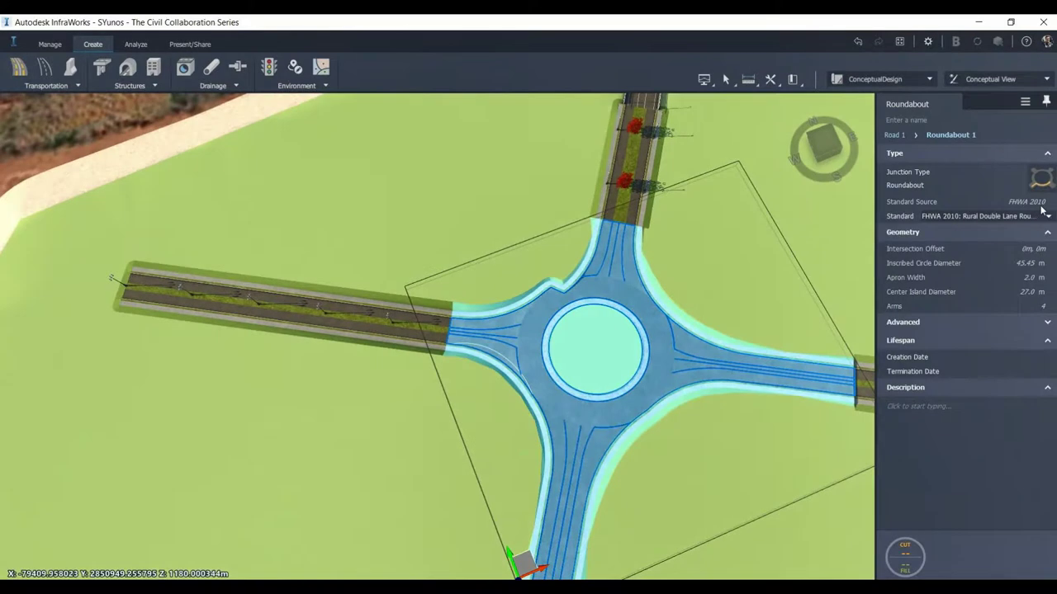
left_click(1045, 215)
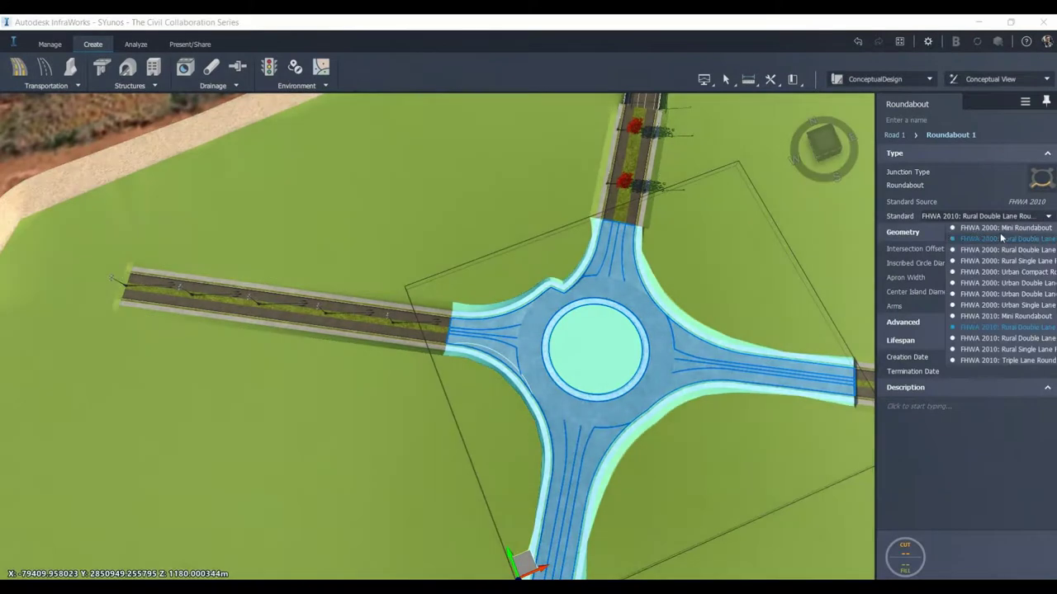
left_click(979, 338)
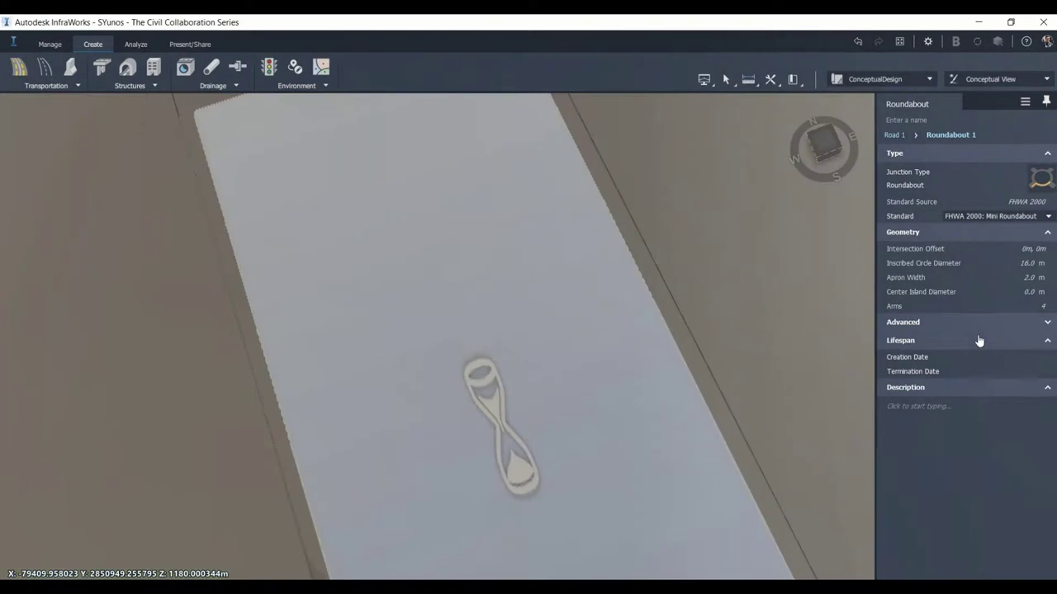
scroll(575, 361, "up", 1)
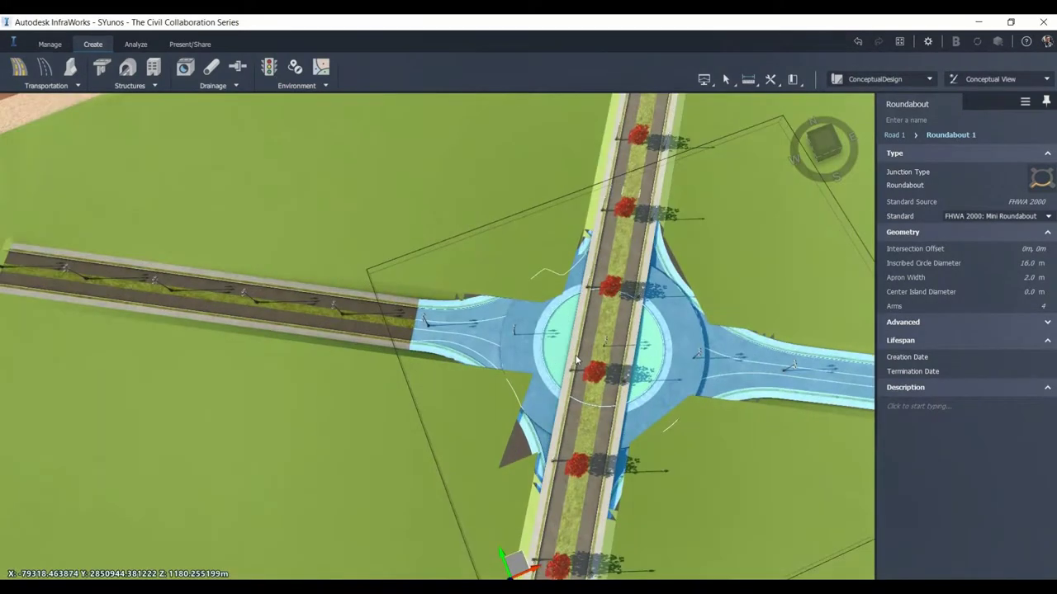
Show the profile of the tree-lined road through the roundabout and add a vertical curve at about station 0+083
key("Escape")
middle_click_drag(669, 374, 736, 88)
left_click(605, 359)
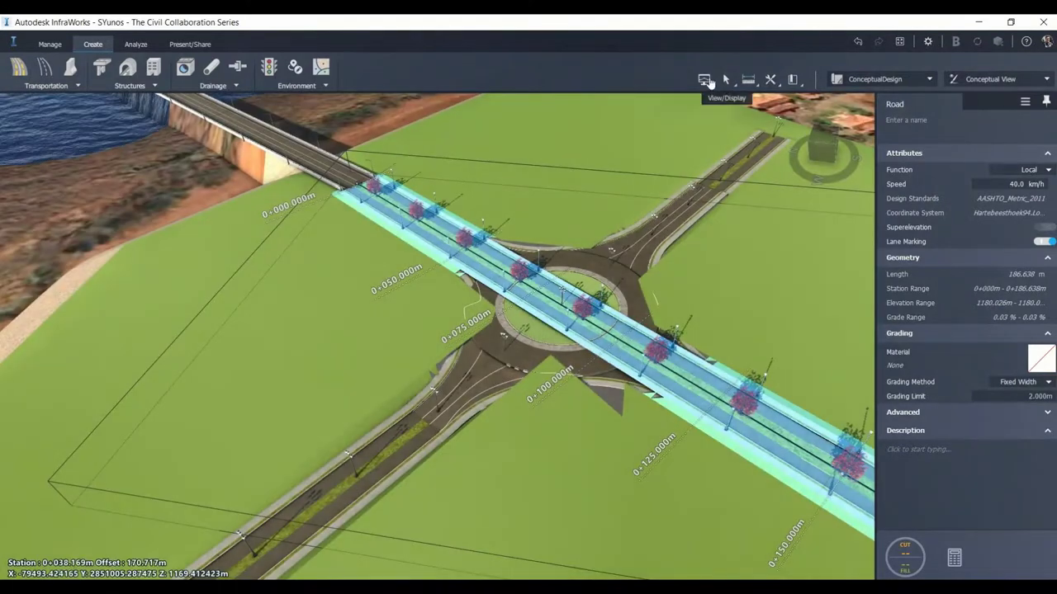
left_click(706, 80)
left_click(726, 96)
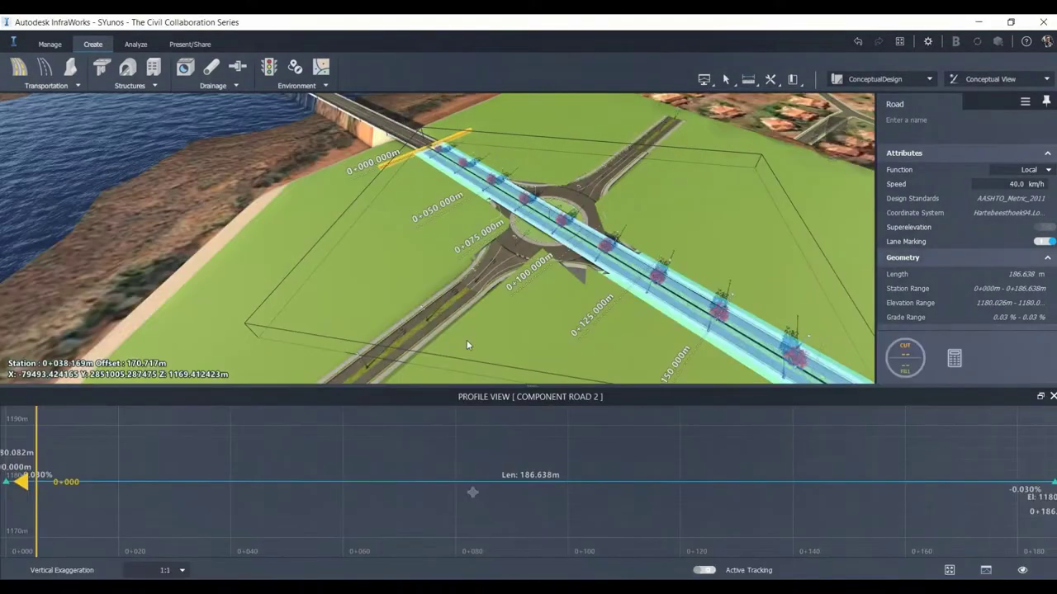
right_click(481, 491)
left_click(510, 492)
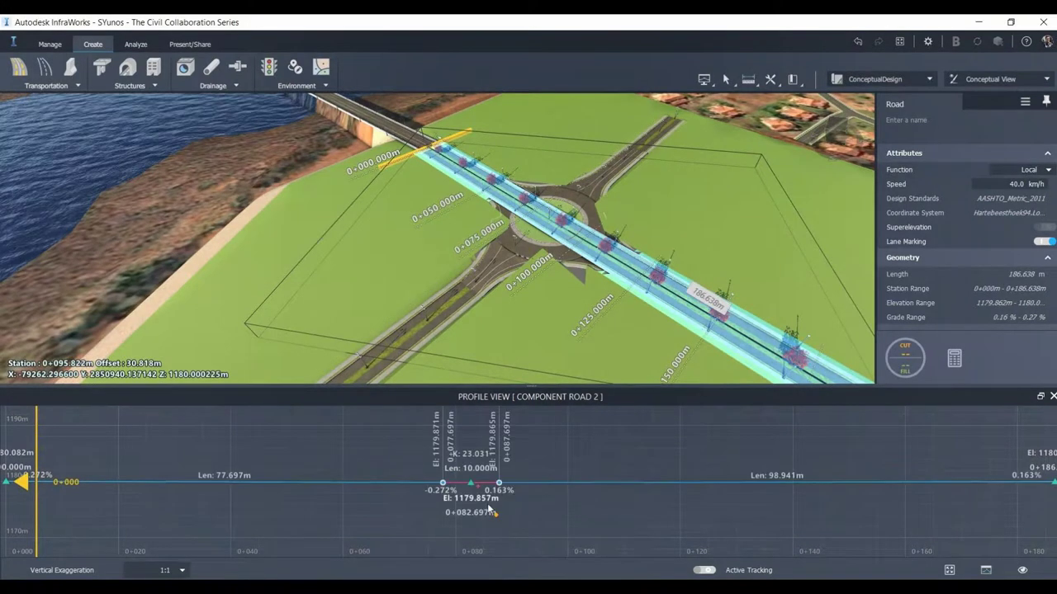
Lower the new profile point of the tree-lined road to an elevation of about 1177.4 m and deselect the road
left_click_drag(471, 485, 470, 496)
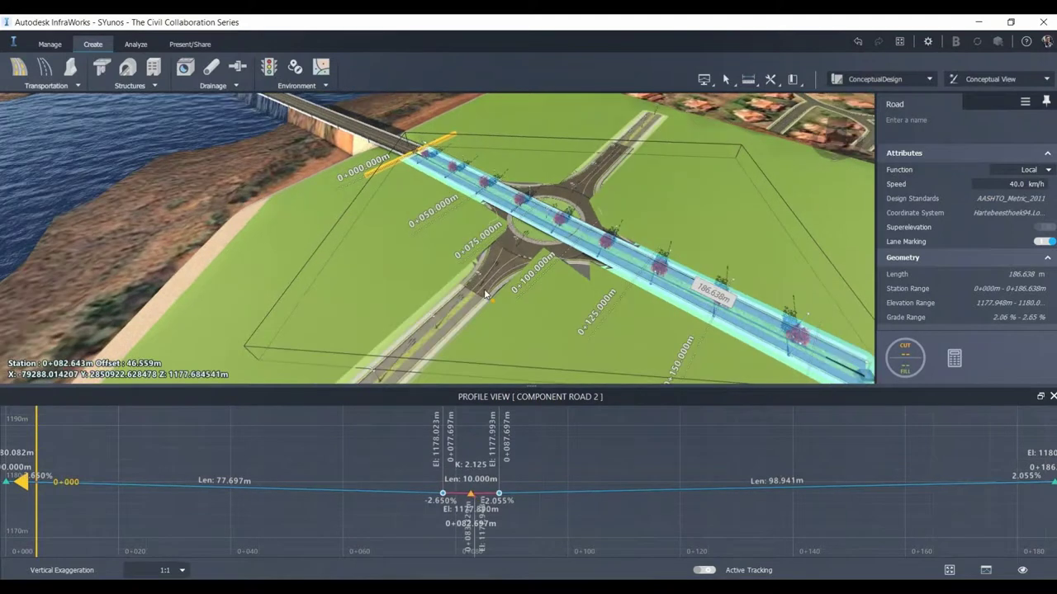
left_click_drag(485, 294, 567, 240)
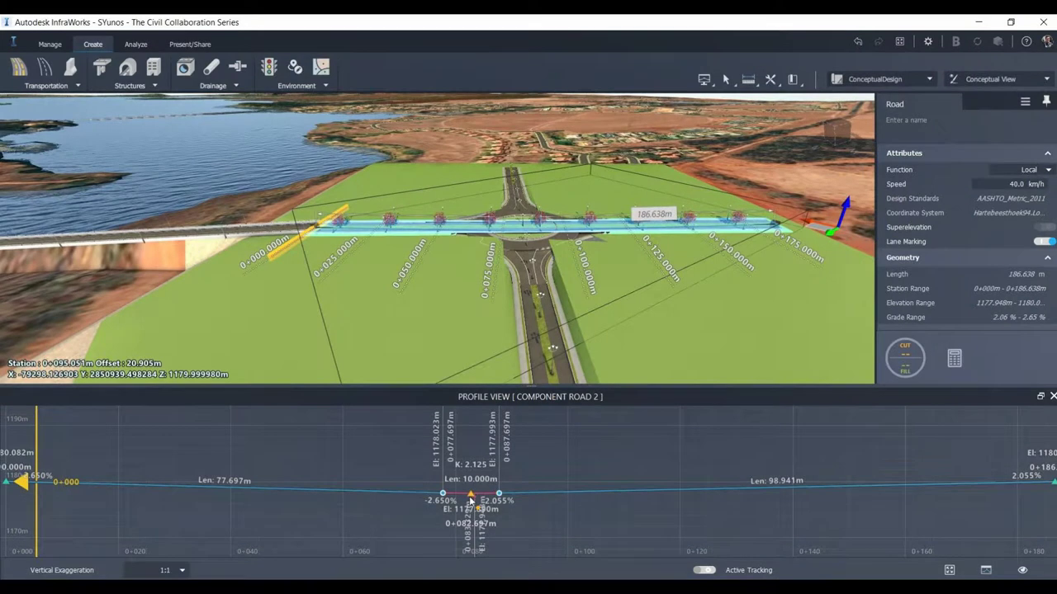
left_click_drag(470, 499, 471, 502)
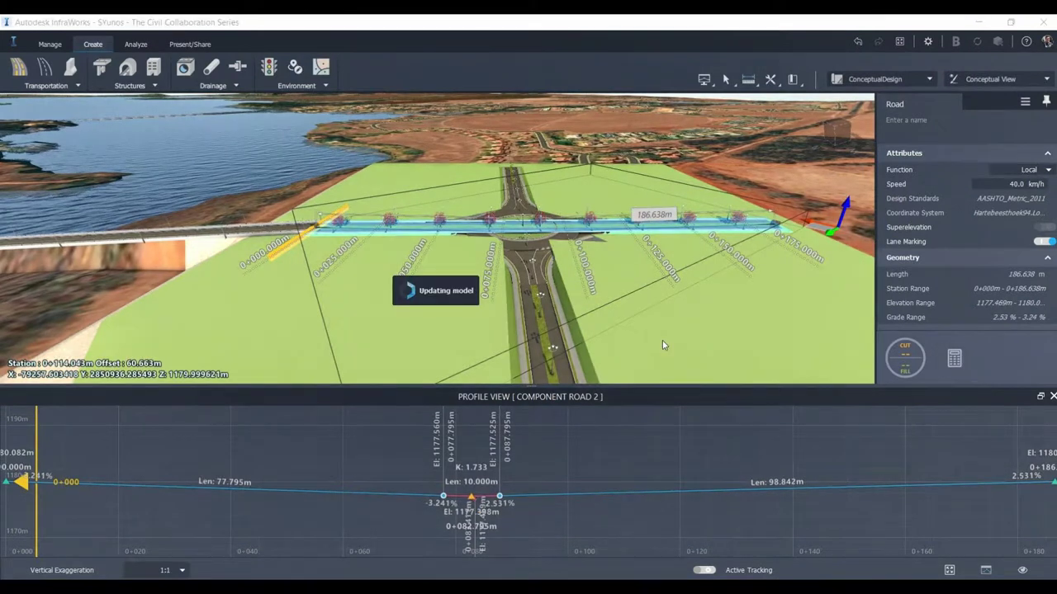
double_click(662, 340)
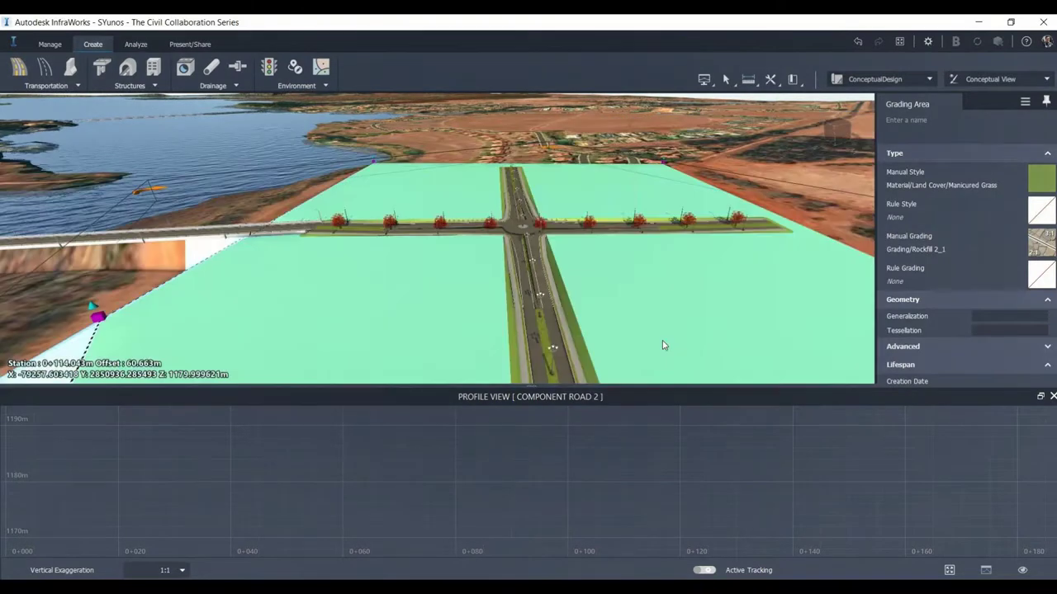
left_click_drag(535, 279, 525, 195)
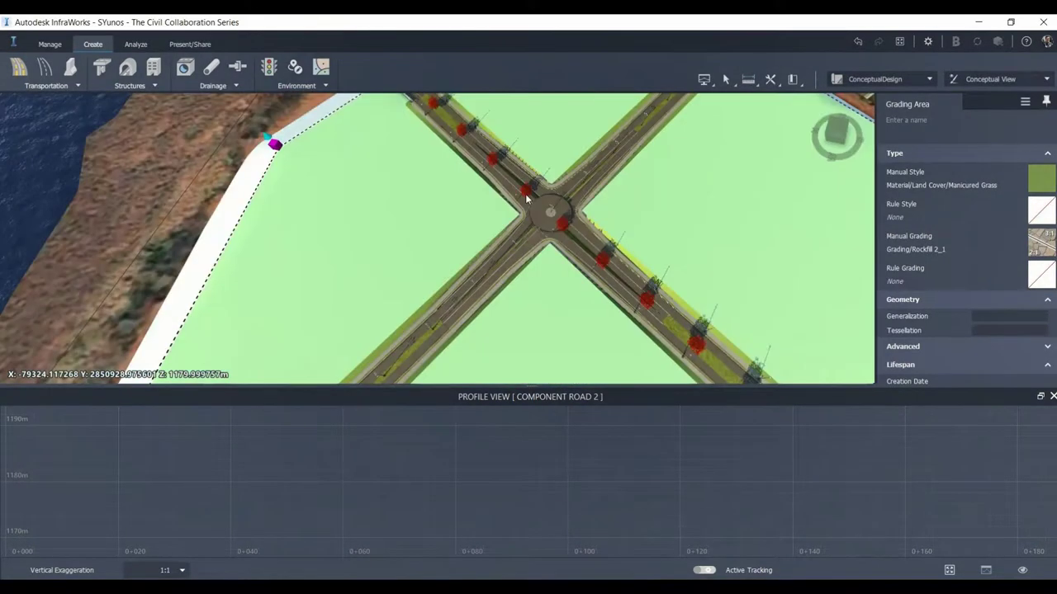
scroll(553, 195, "up", 4)
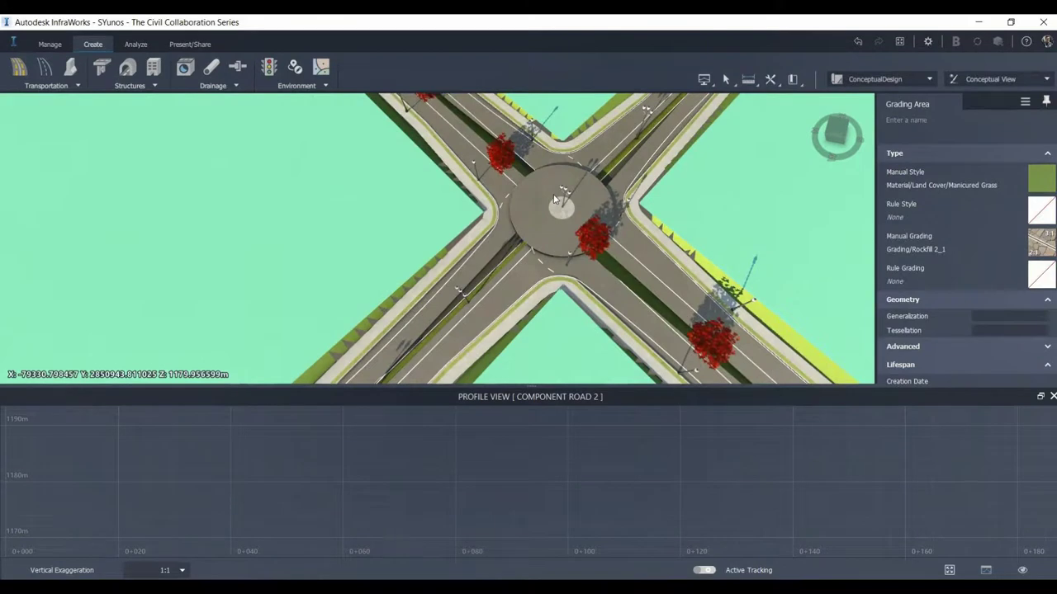
Change the roundabout's standard to FHWA 2000: Rural Single Lane Roundabout
key("Escape")
left_click_drag(751, 225, 615, 231)
middle_click_drag(615, 228, 566, 231)
left_click(563, 229)
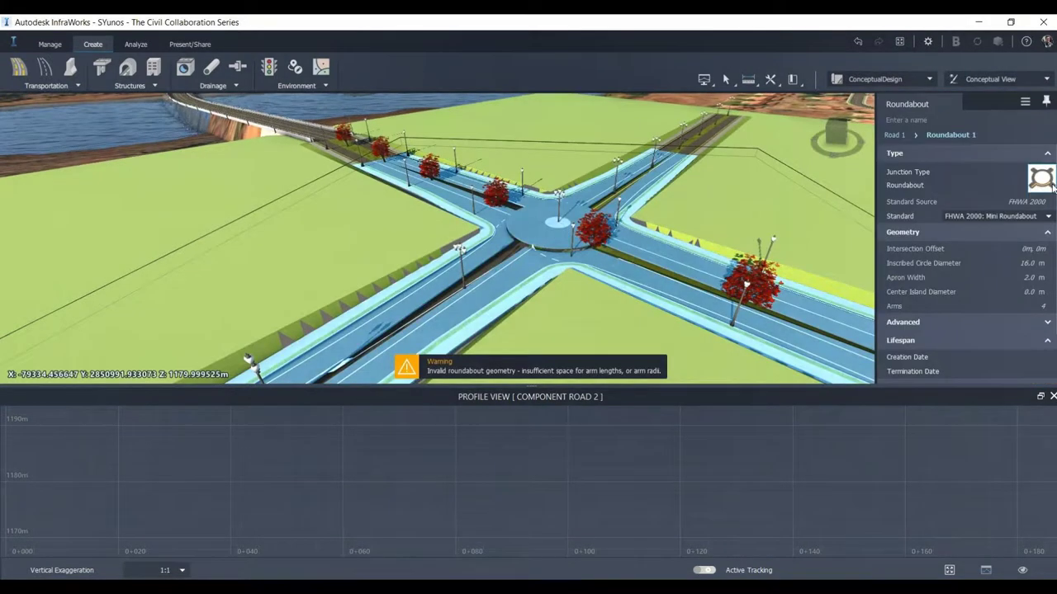
left_click(1036, 188)
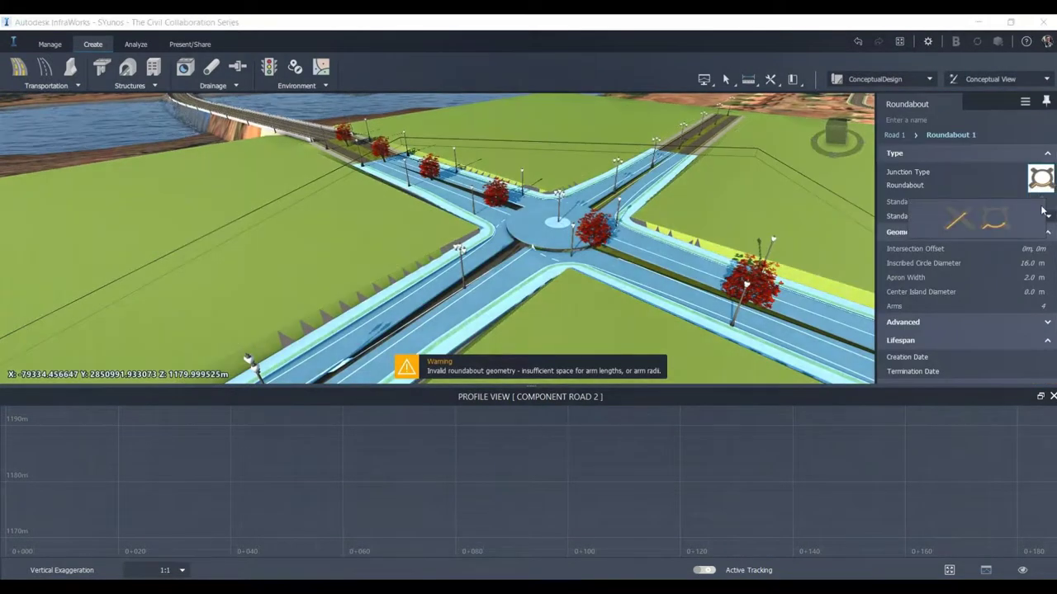
left_click(1047, 216)
left_click(883, 357)
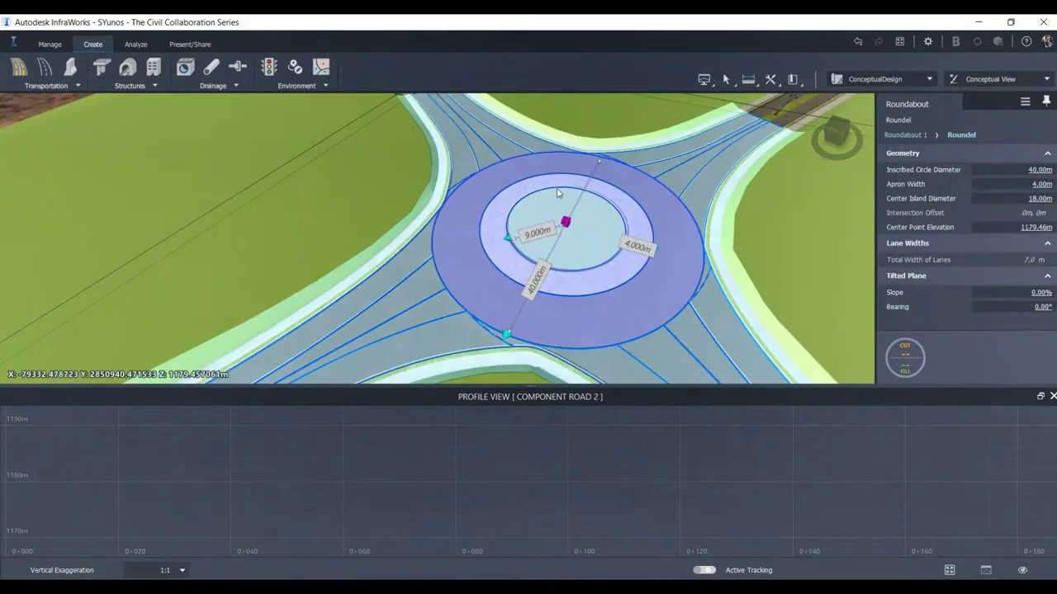
Select the roundabout's roundel and shrink its inscribed circle so that the center island becomes much smaller
key("Escape")
left_click_drag(565, 252, 477, 321)
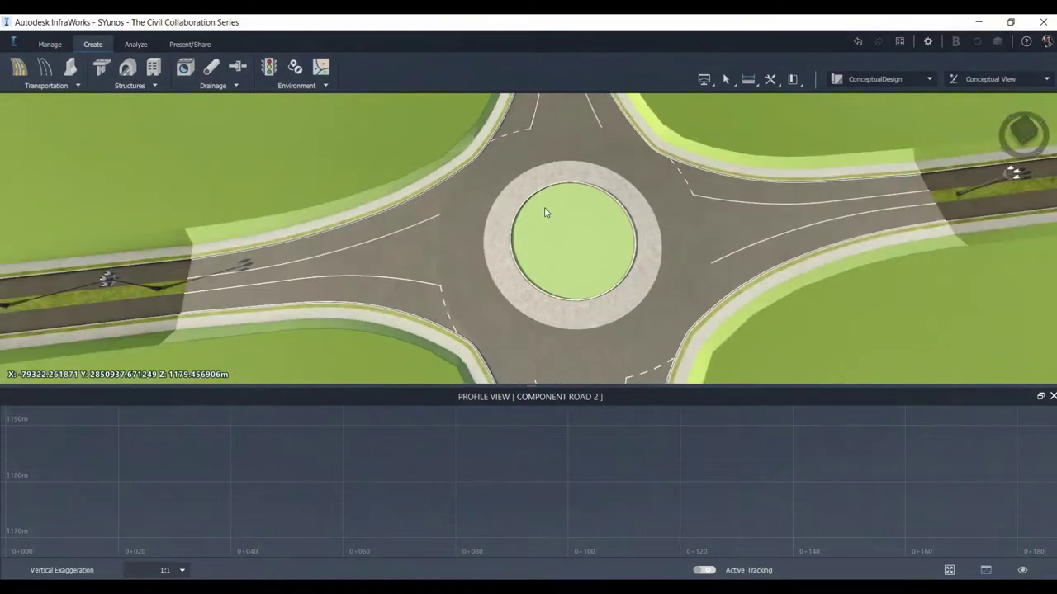
left_click(569, 217)
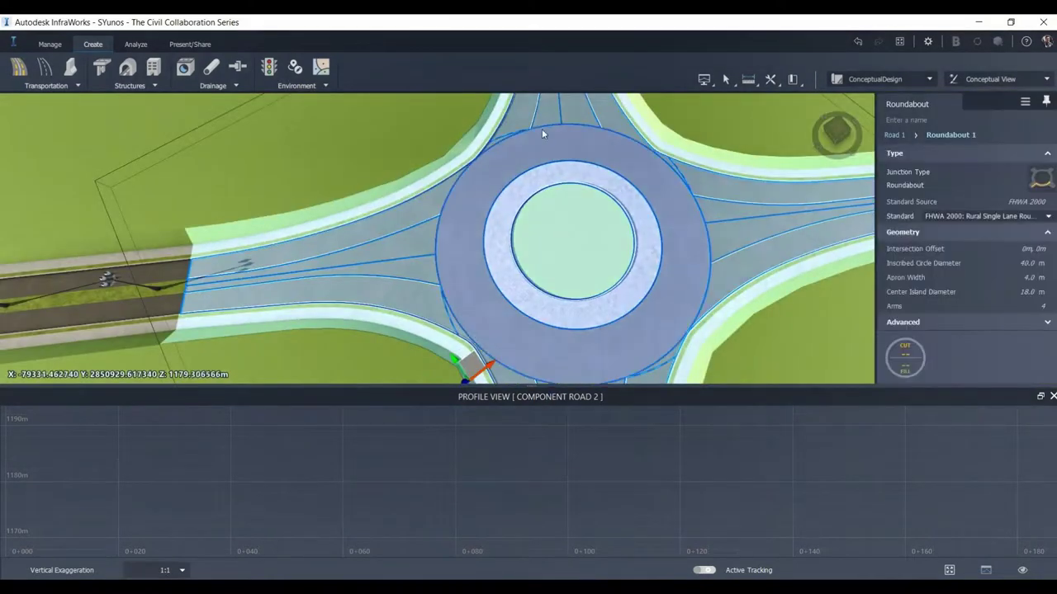
left_click(543, 131)
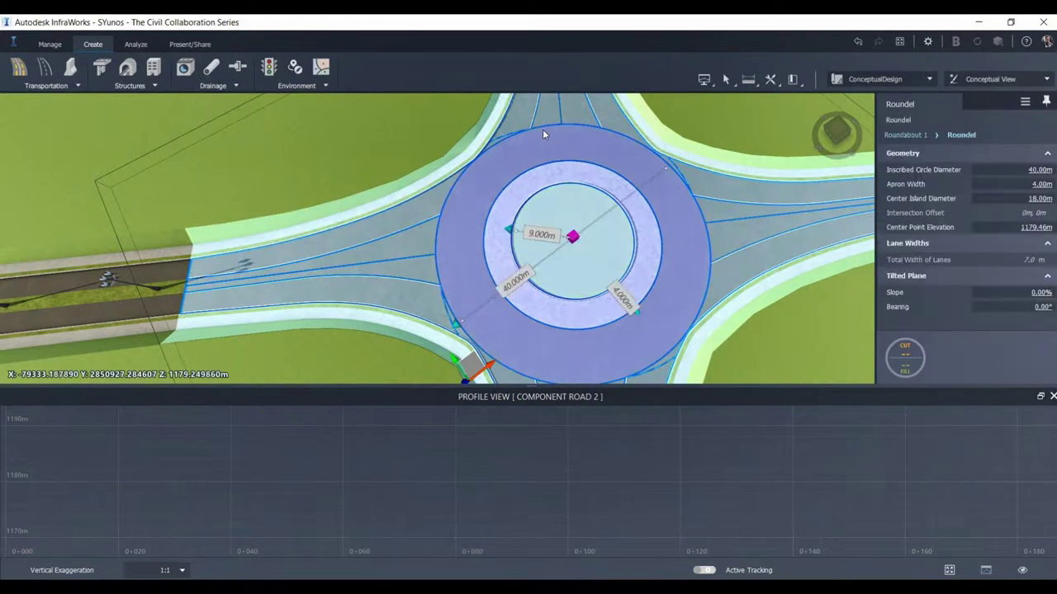
scroll(519, 287, "up", 1)
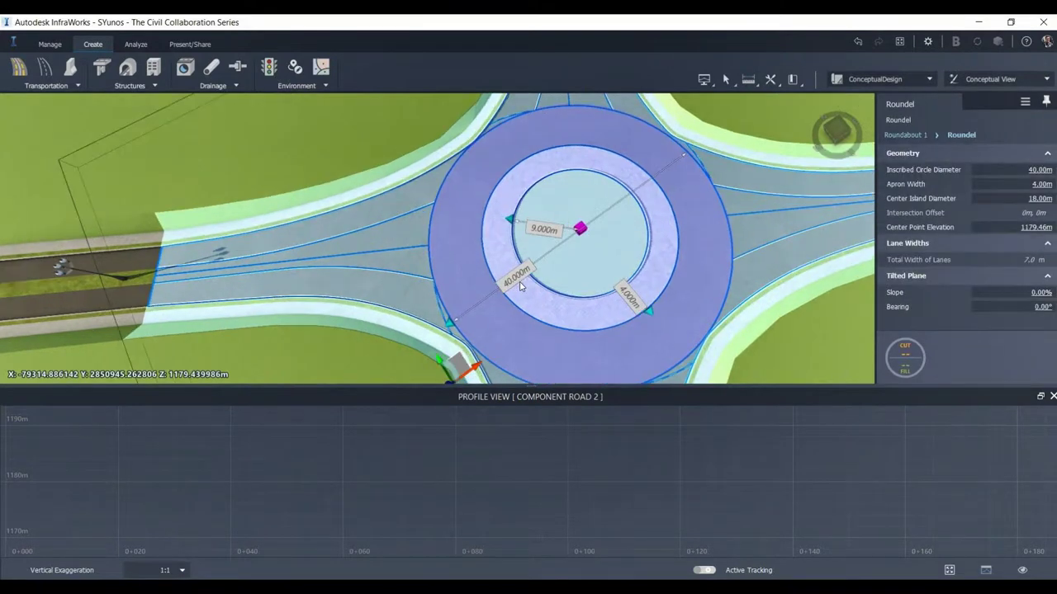
scroll(519, 285, "up", 5)
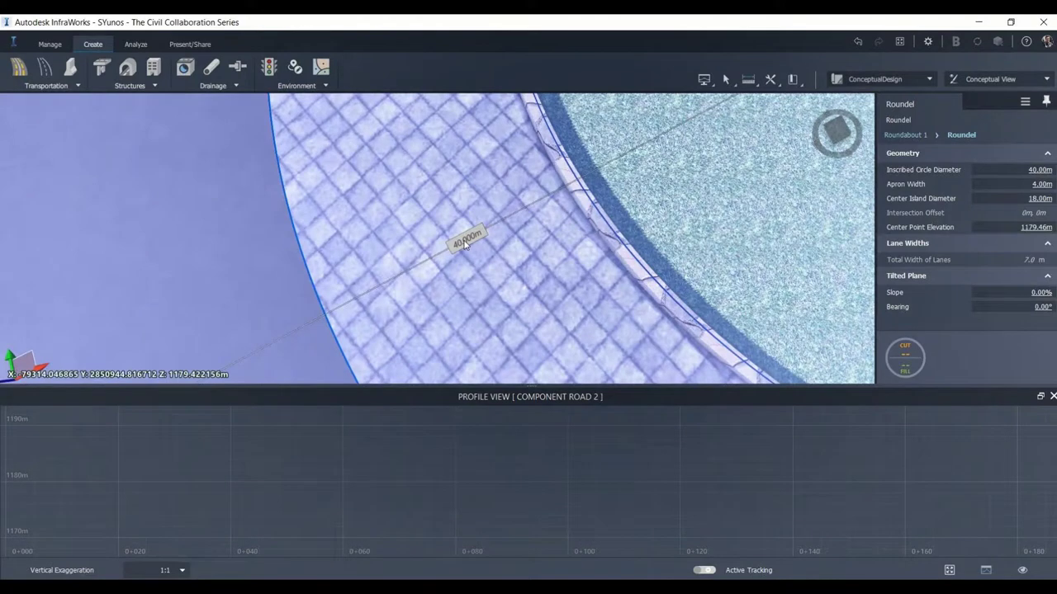
scroll(438, 276, "down", 2)
scroll(438, 277, "down", 3)
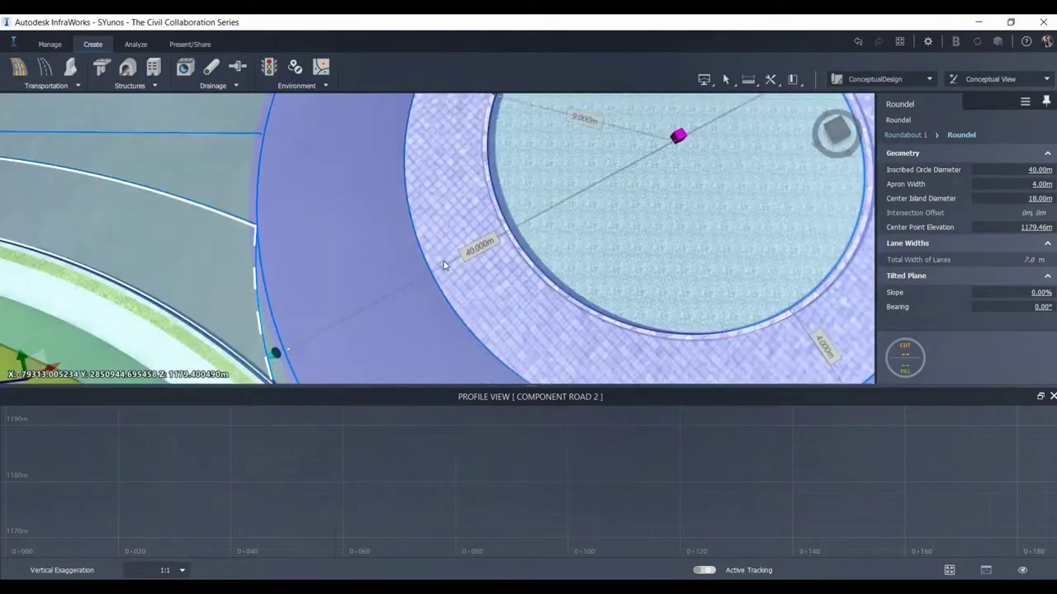
scroll(443, 265, "down", 3)
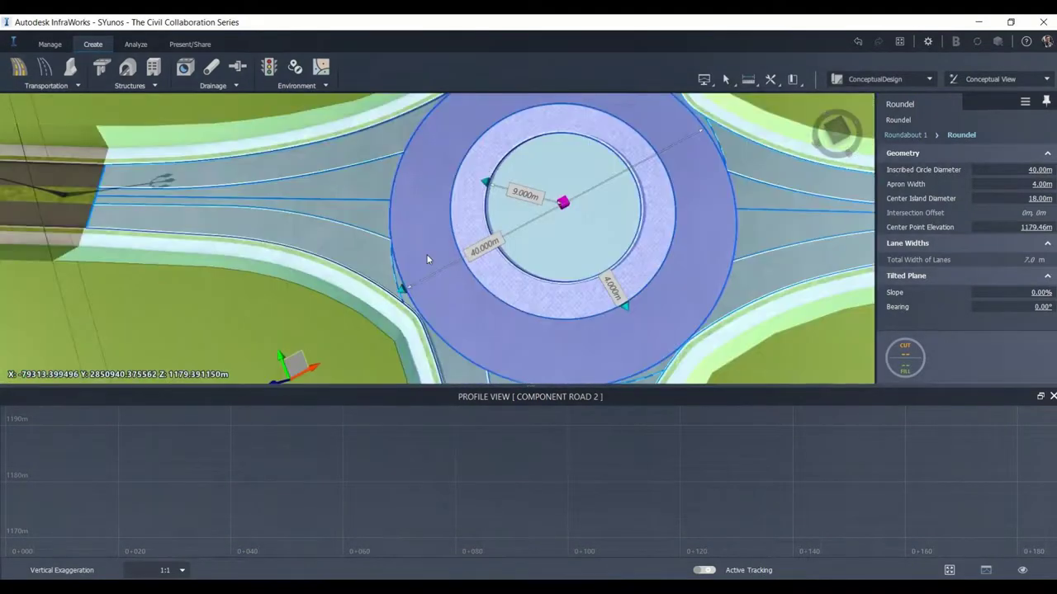
left_click_drag(402, 287, 479, 276)
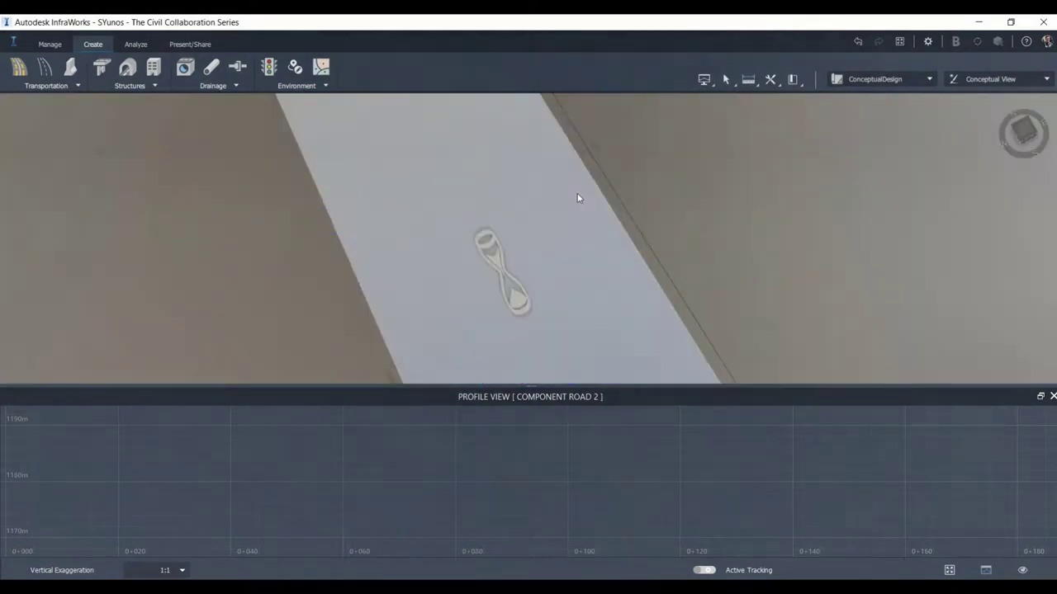
scroll(556, 253, "down", 2)
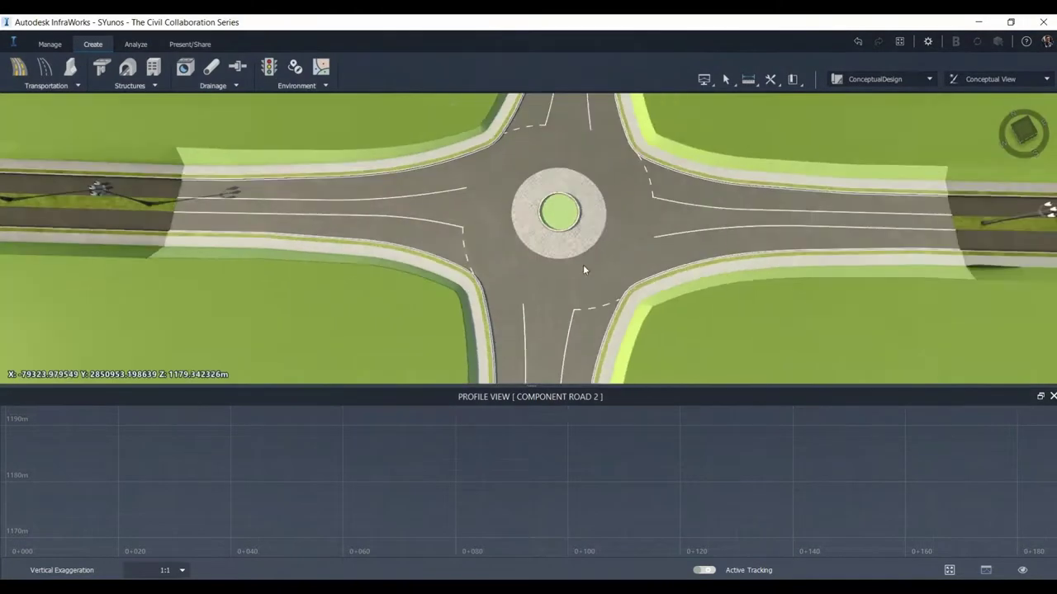
left_click_drag(584, 269, 555, 228)
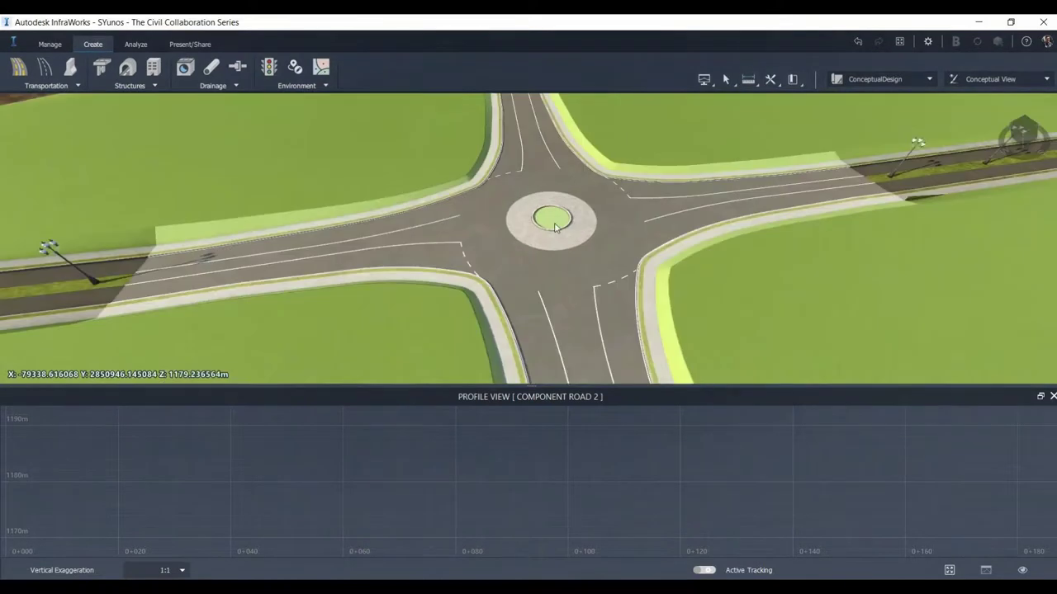
Inspect the roundabout, the lamp-lined road through it and that road's grading material by selecting each in turn
scroll(555, 228, "down", 5)
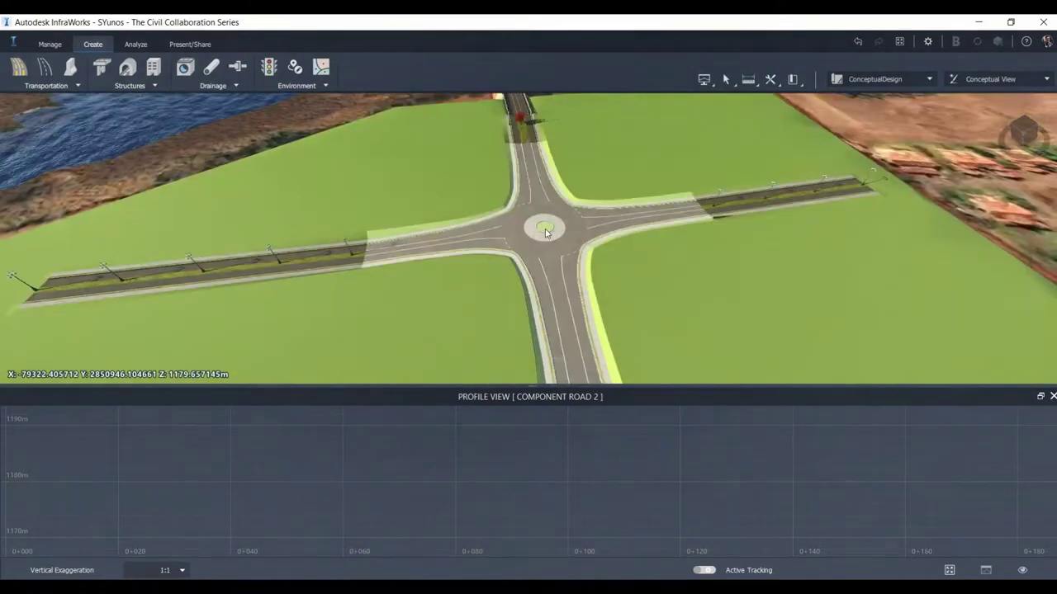
scroll(545, 232, "down", 3)
middle_click_drag(726, 237, 654, 253, "shift")
scroll(653, 253, "up", 3)
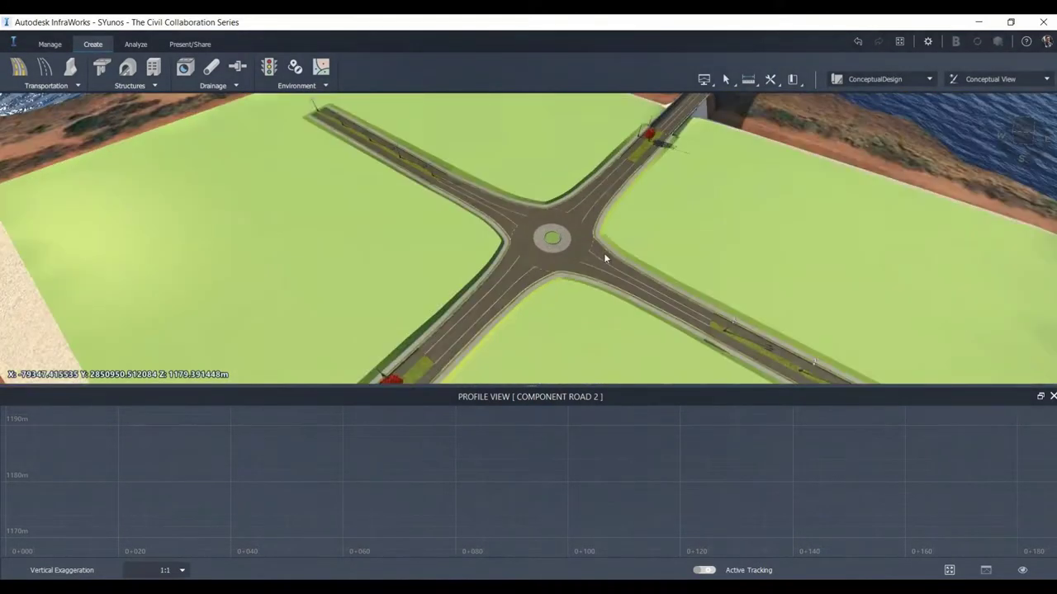
left_click(625, 269)
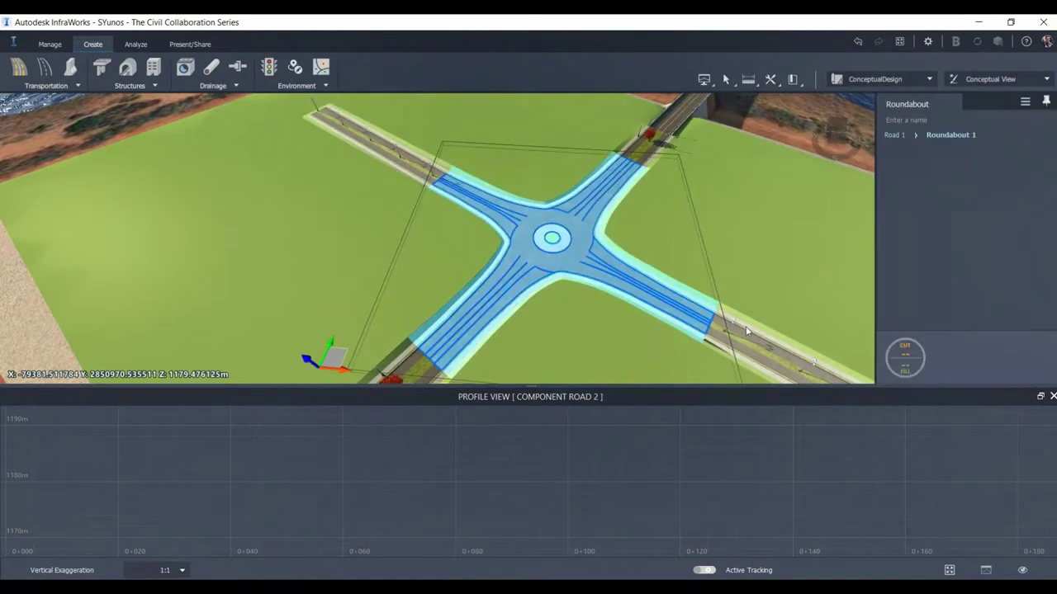
left_click(758, 346)
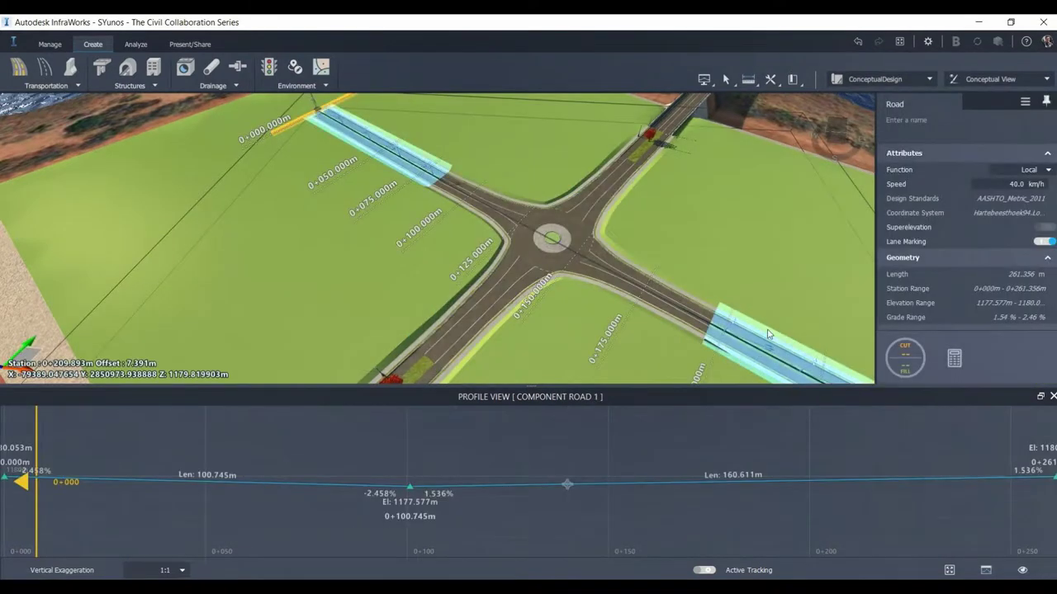
left_click(768, 333)
left_click(767, 333)
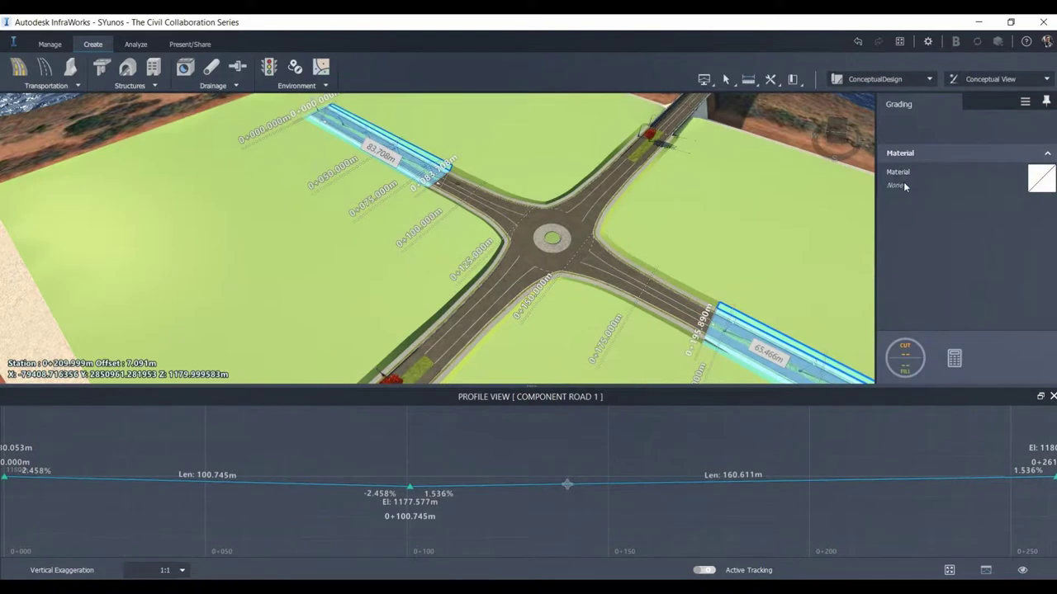
scroll(763, 364, "up", 2)
scroll(763, 364, "down", 3)
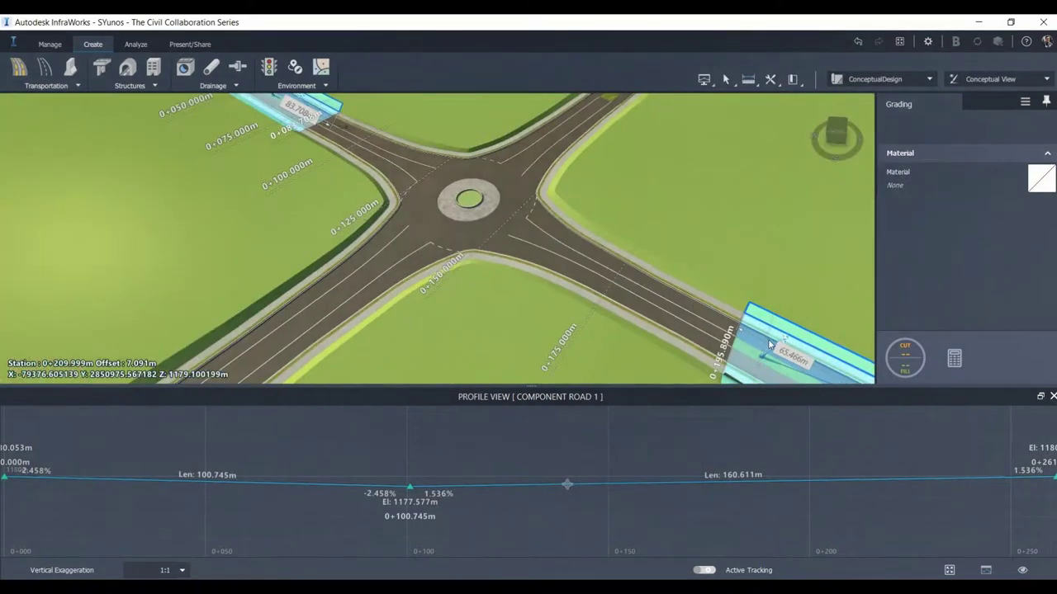
Close the profile view and select the roundabout's arm on the lamp-lined road to view its geometry
left_click(1052, 398)
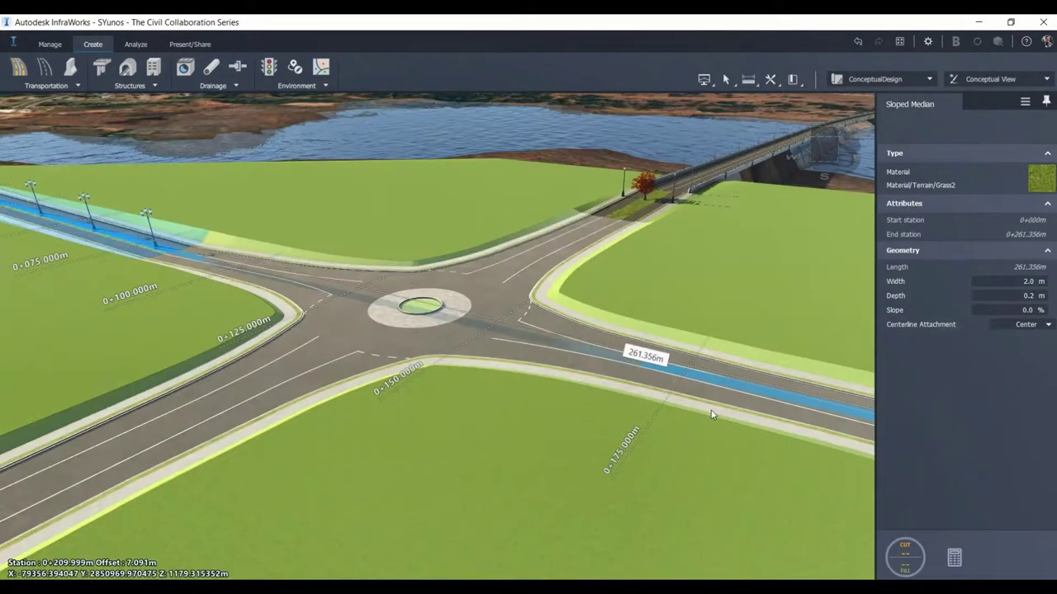
left_click_drag(710, 410, 466, 411)
left_click(467, 413)
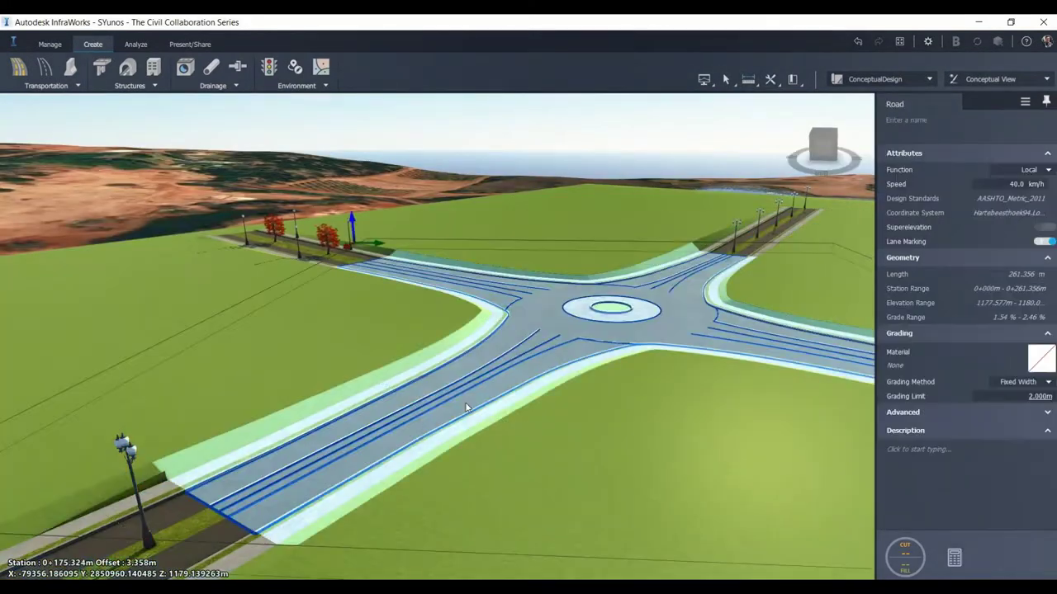
left_click(467, 408)
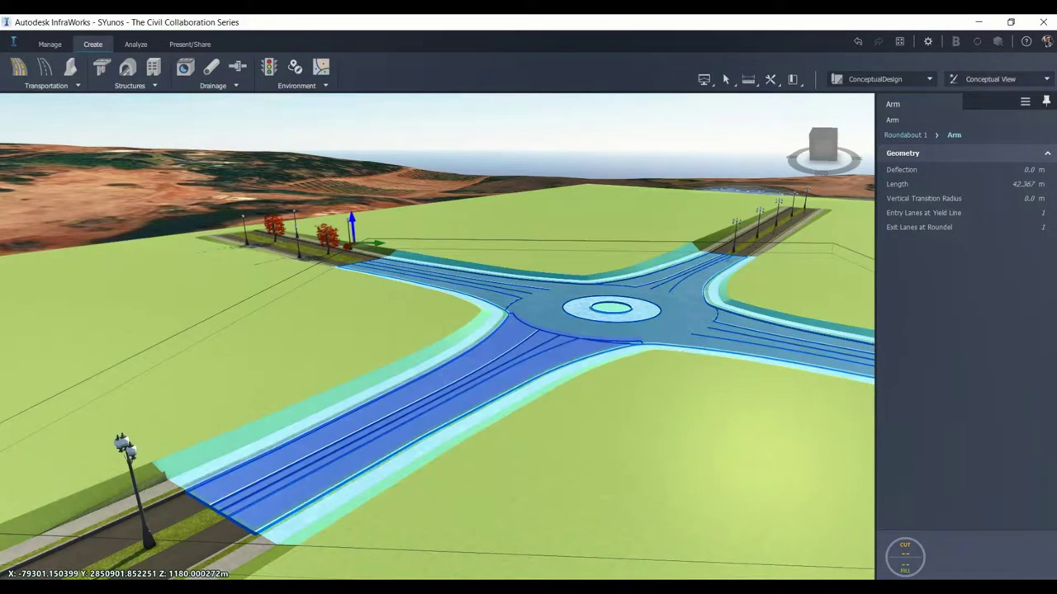
left_click_drag(295, 366, 495, 223)
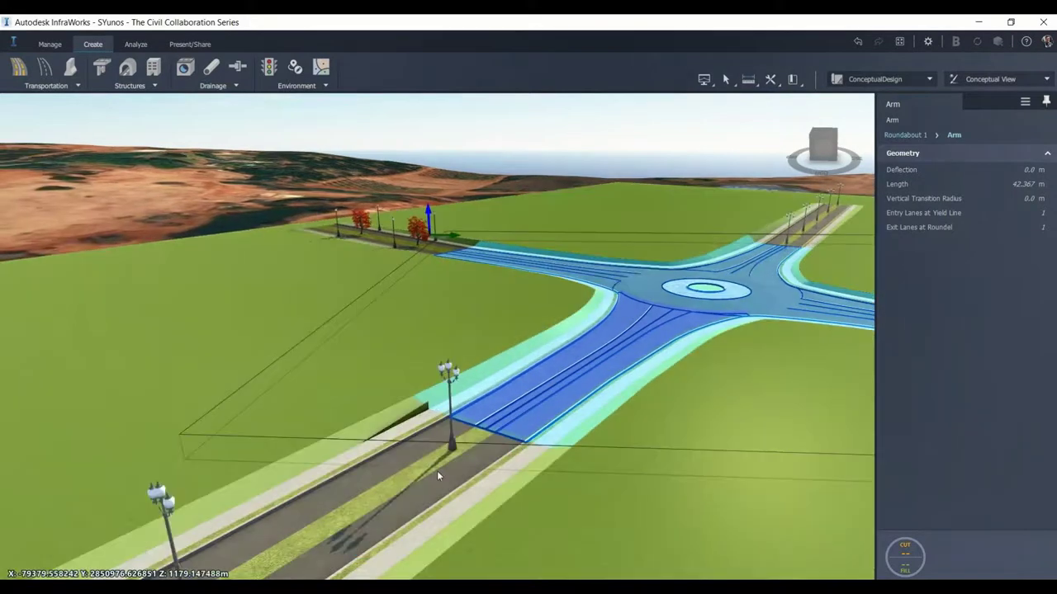
Select a lane of the lamp-lined road, open its slope value for editing, and deselect the road without a change
left_click(447, 476)
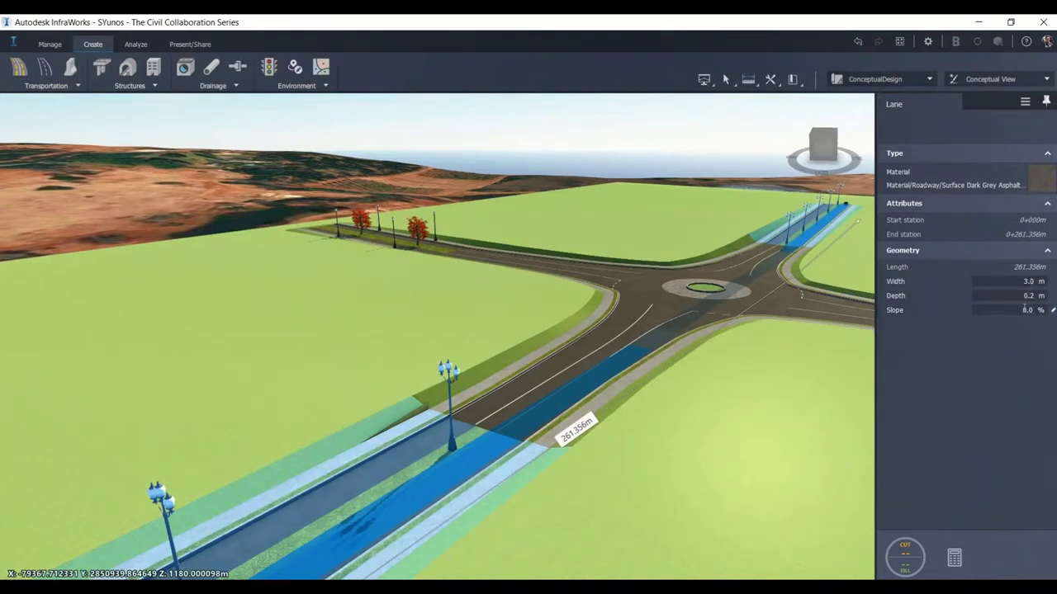
left_click(1019, 311)
left_click(894, 296)
key("Escape")
key("Escape")
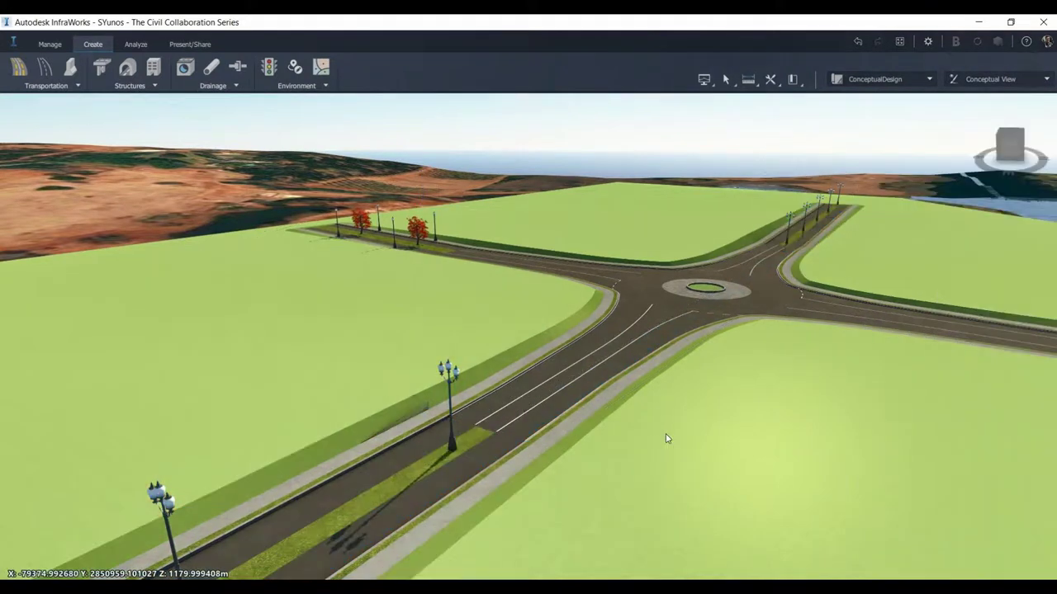
Select the lamp-lined road and its grading strip beside the roundabout arm to inspect the grading material
left_click_drag(667, 436, 788, 428)
middle_click_drag(787, 428, 661, 420)
scroll(661, 420, "down", 2)
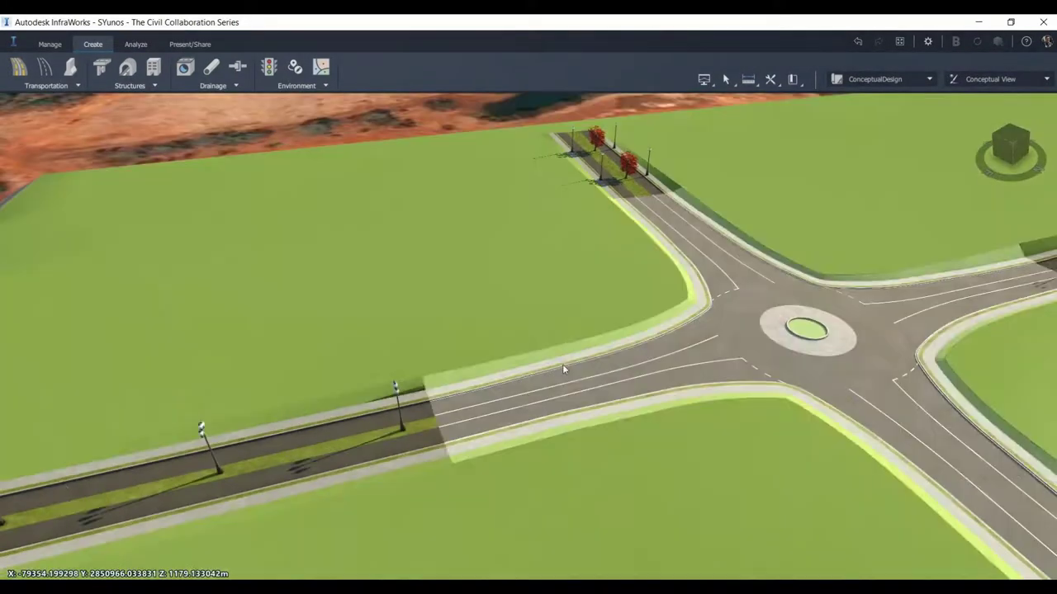
left_click(326, 407)
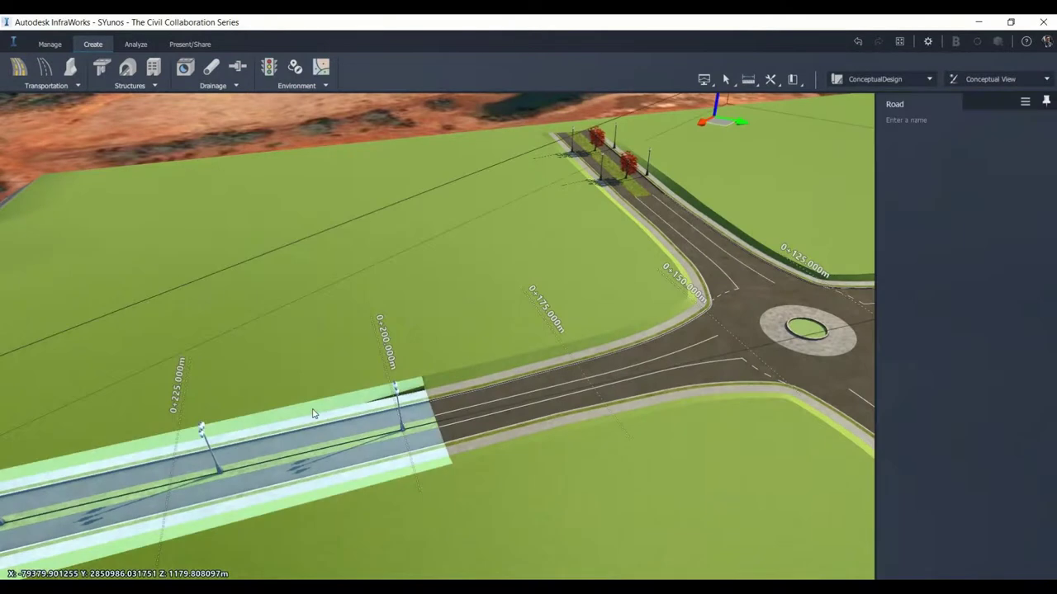
scroll(348, 430, "up", 3)
scroll(390, 478, "up", 2)
left_click(396, 413)
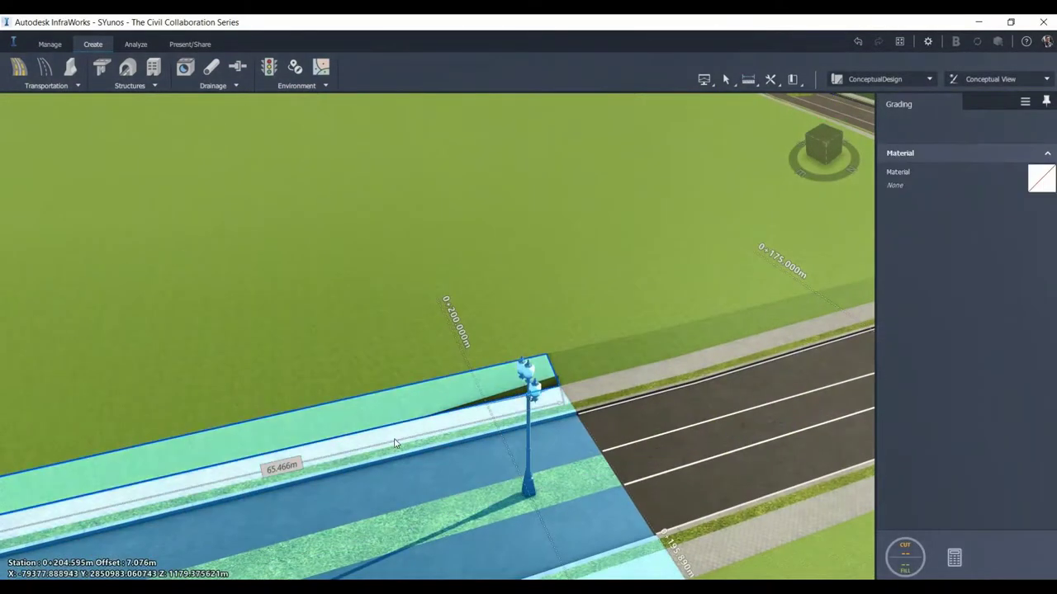
Examine the sidewalk and lane components of the lamp-lined road near station 0+200 and deselect the road
left_click(395, 443)
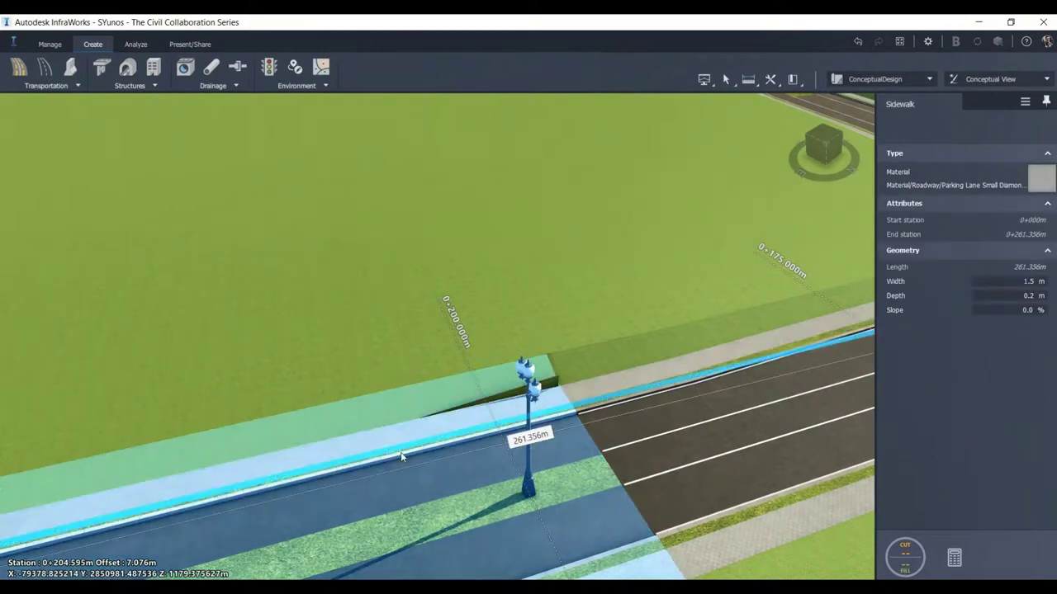
left_click(406, 477)
left_click(407, 476)
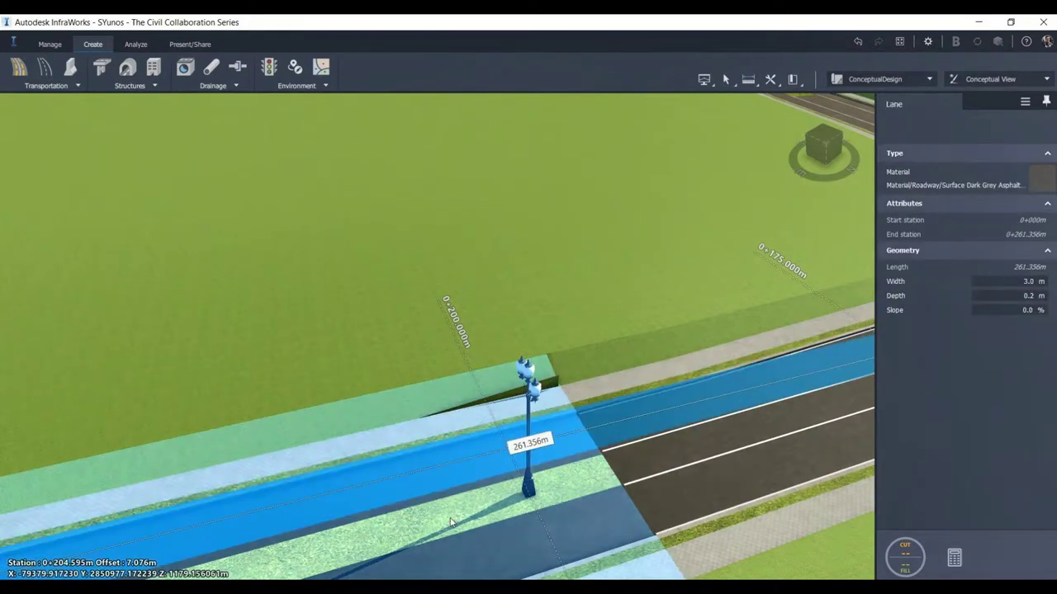
left_click(448, 517)
left_click(498, 470)
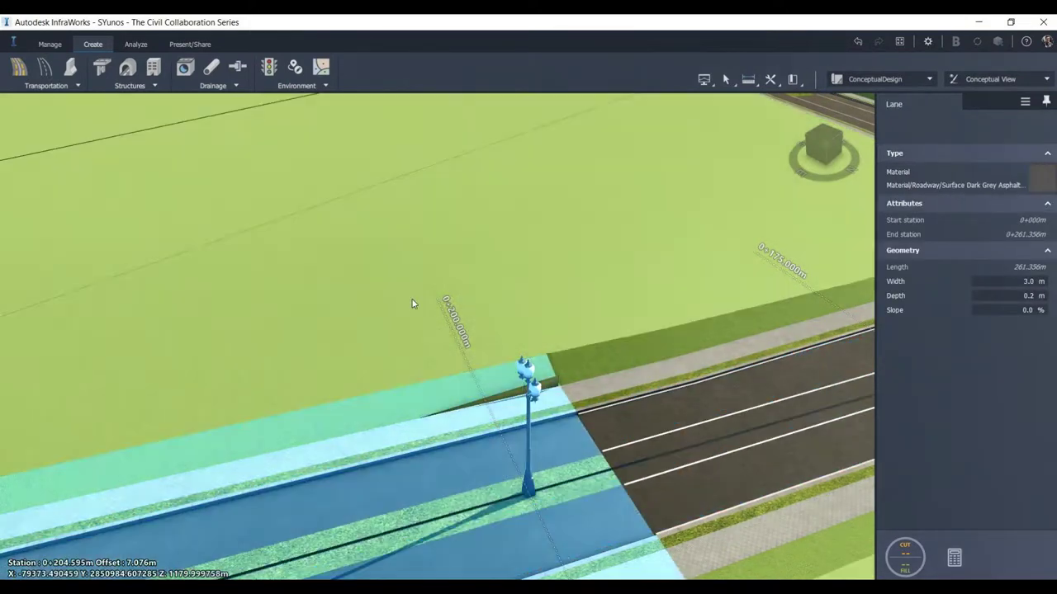
left_click(413, 303)
Switch from the ConceptualDesign proposal to the ConceptualDesignCom... proposal holding the full road network
scroll(413, 303, "down", 6)
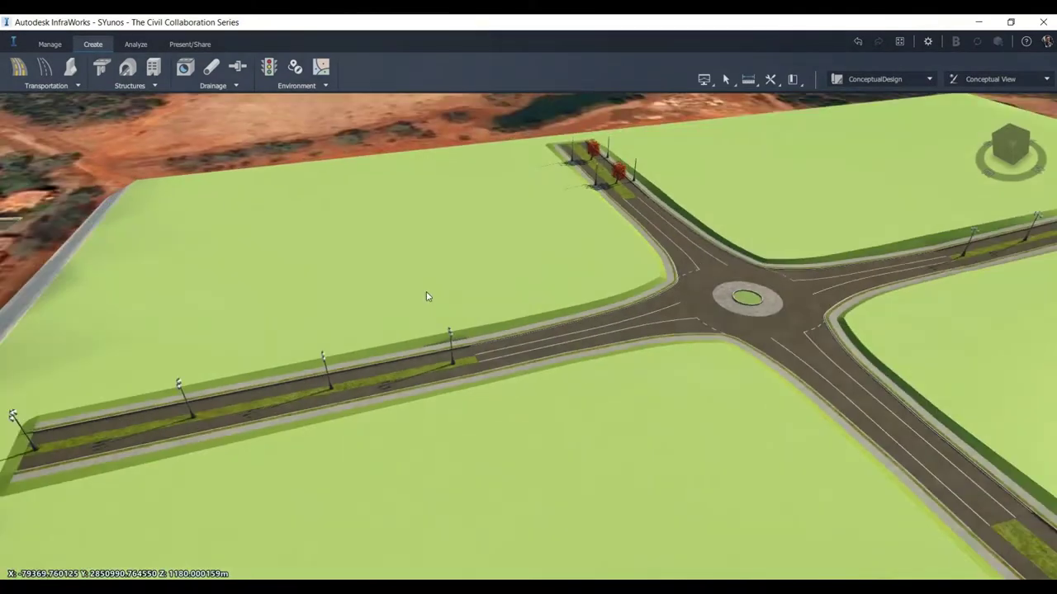
left_click_drag(427, 296, 672, 379)
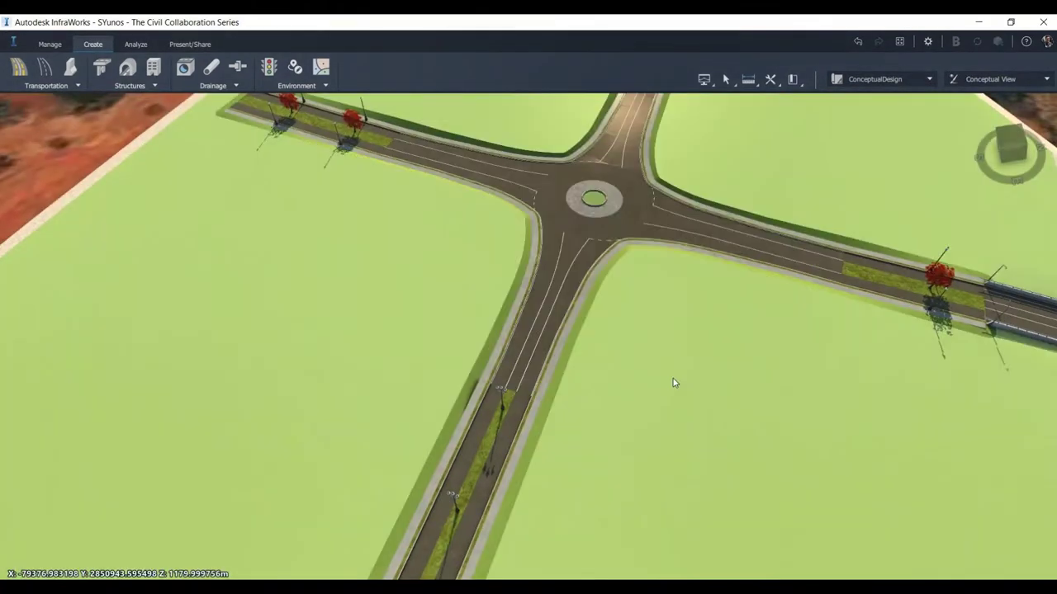
scroll(673, 379, "down", 3)
scroll(638, 373, "down", 2)
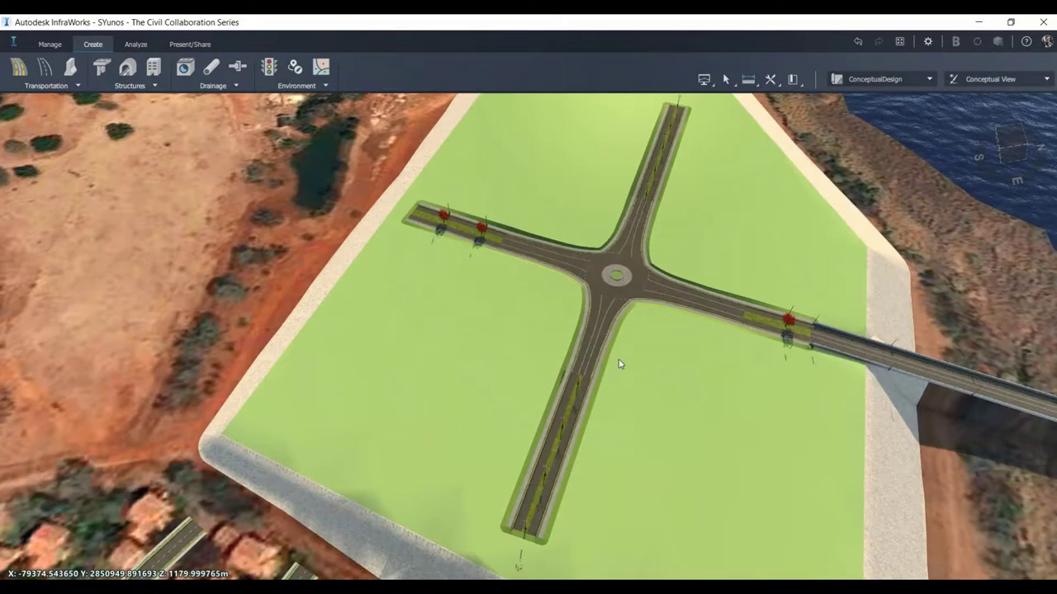
scroll(597, 355, "down", 2)
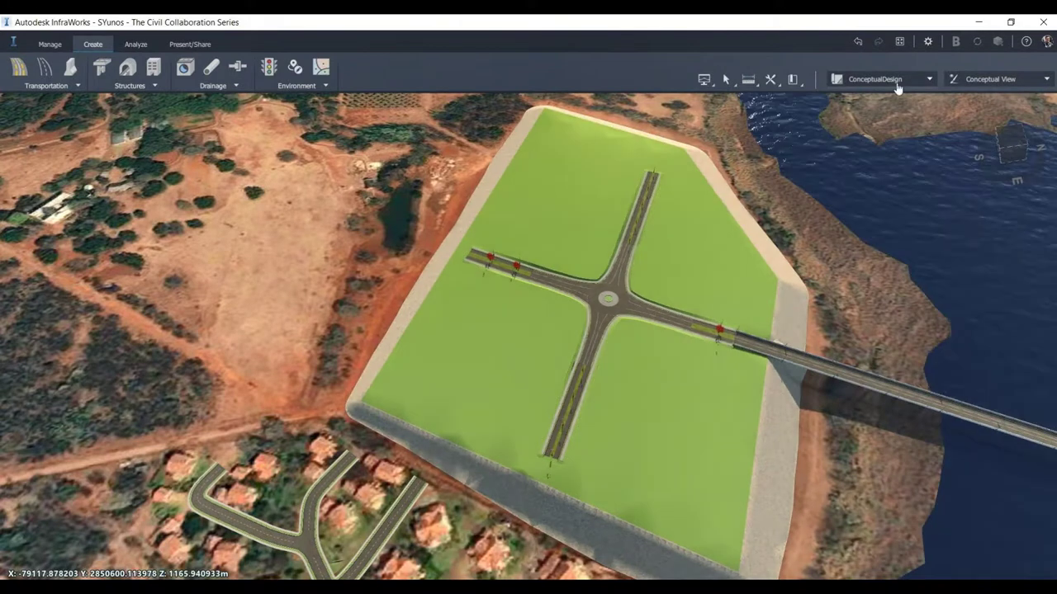
left_click(897, 87)
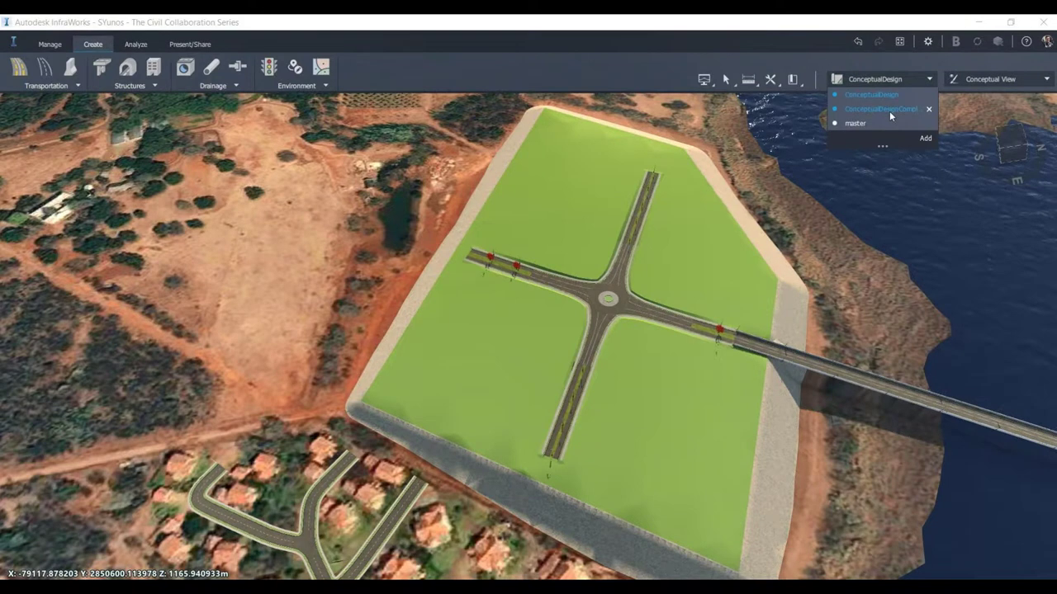
left_click(883, 109)
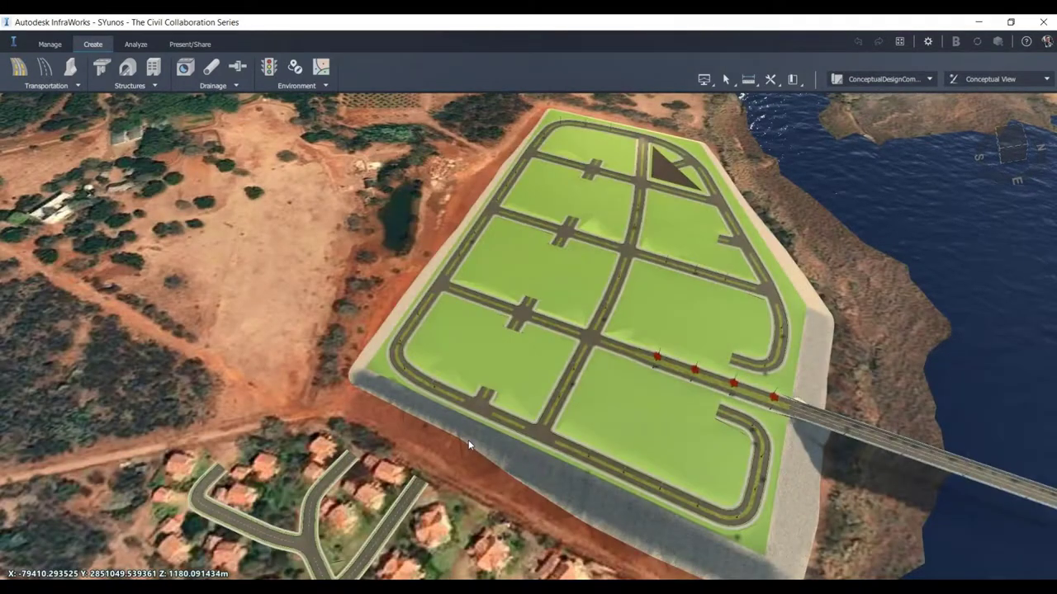
Select the triangular asphalt coverage at the far end of the office park to view its properties, and deselect it
middle_click_drag(662, 470, 601, 257)
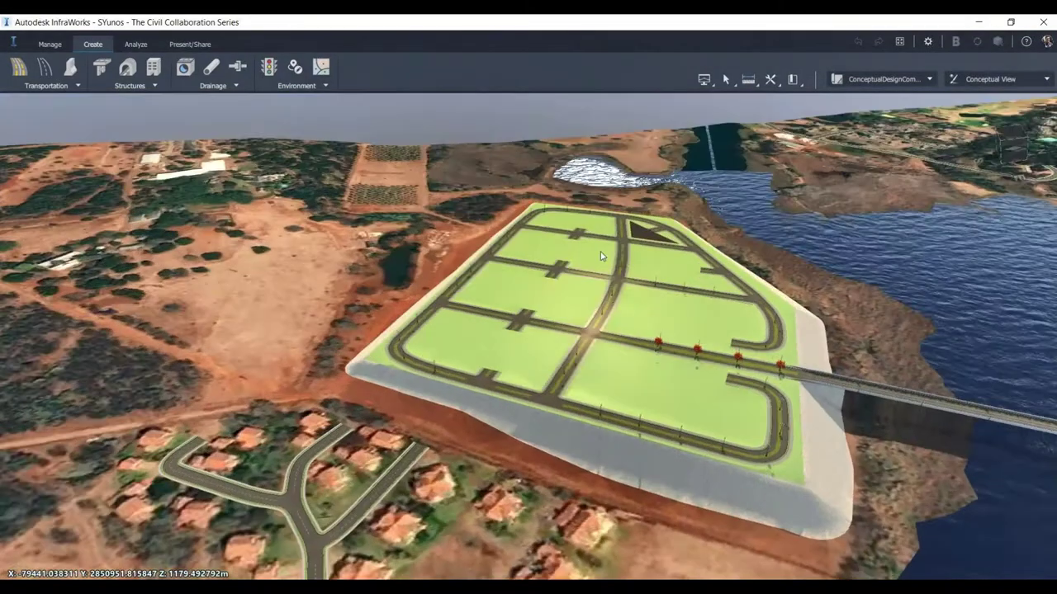
scroll(601, 257, "up", 5)
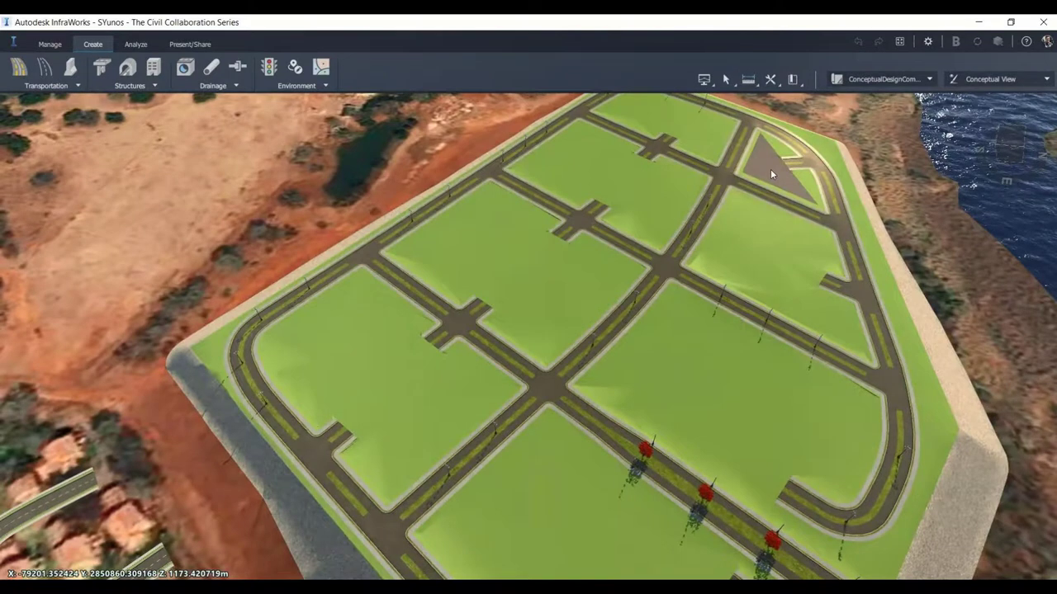
left_click(770, 168)
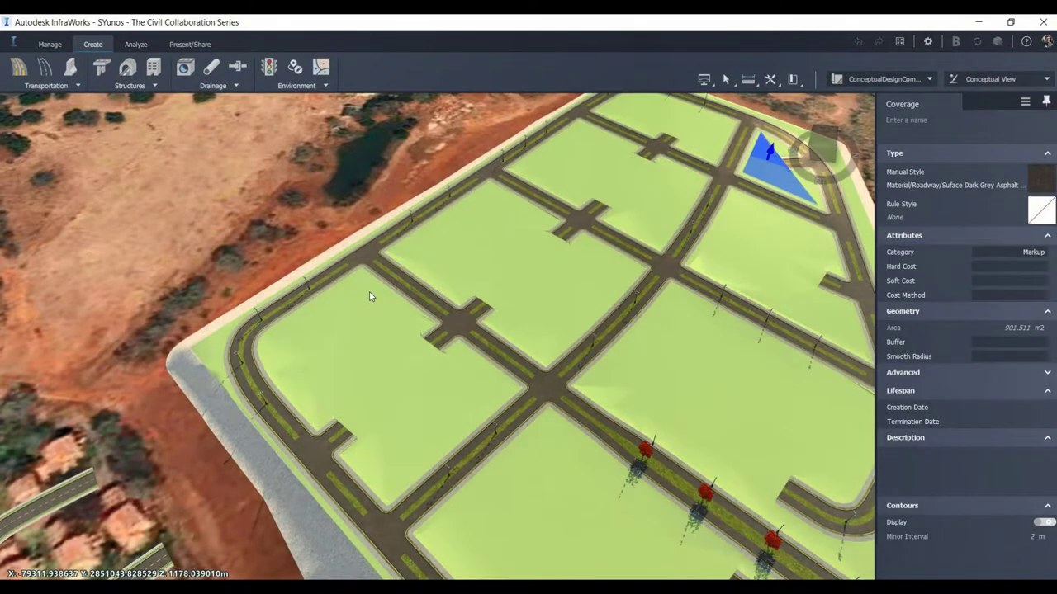
key("Escape")
left_click_drag(363, 303, 409, 446)
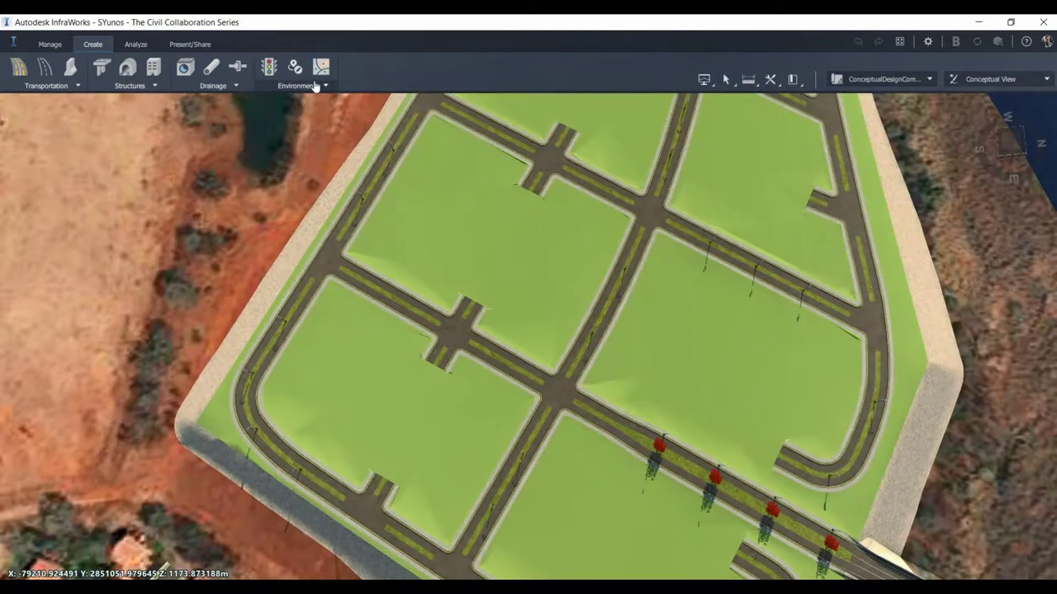
Draw a coverage of about 4600 m² over the block inside the road loop's southern corner, using Suface Dark Grey Asphalt 2.048w 2.048h
left_click(317, 87)
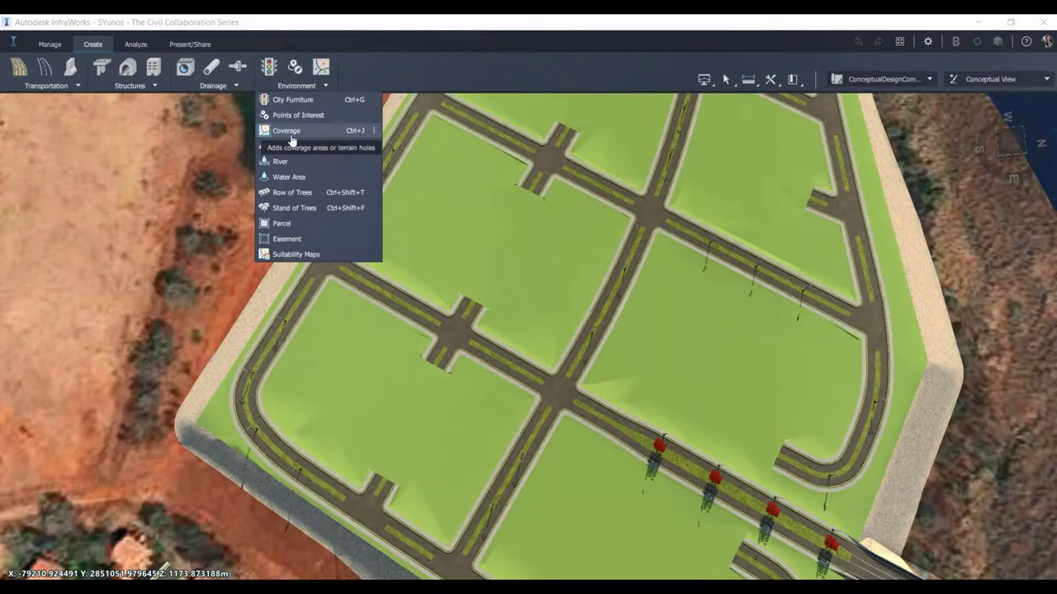
left_click(291, 133)
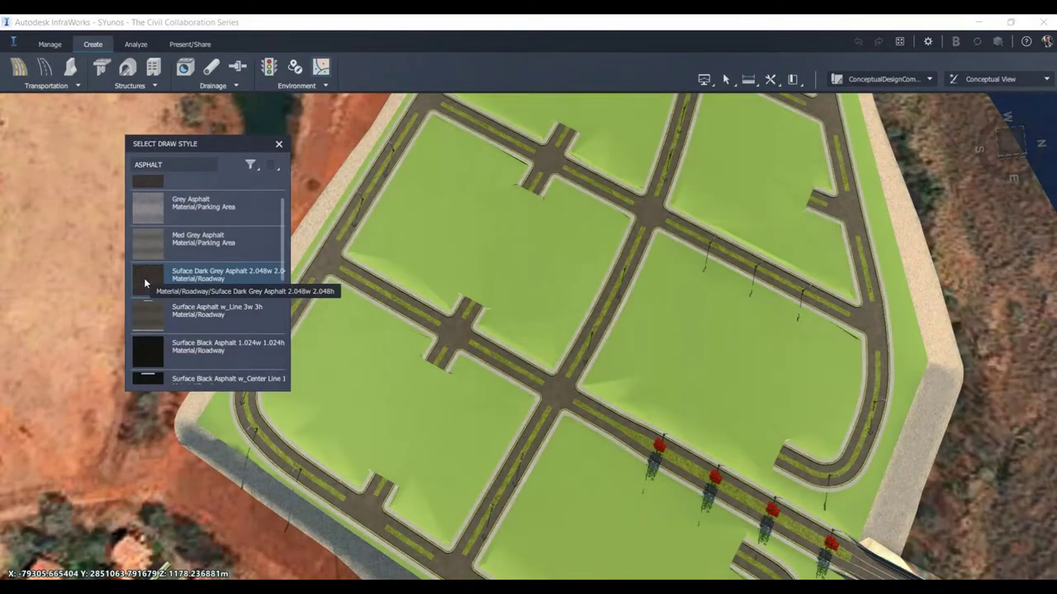
left_click_drag(193, 149, 66, 148)
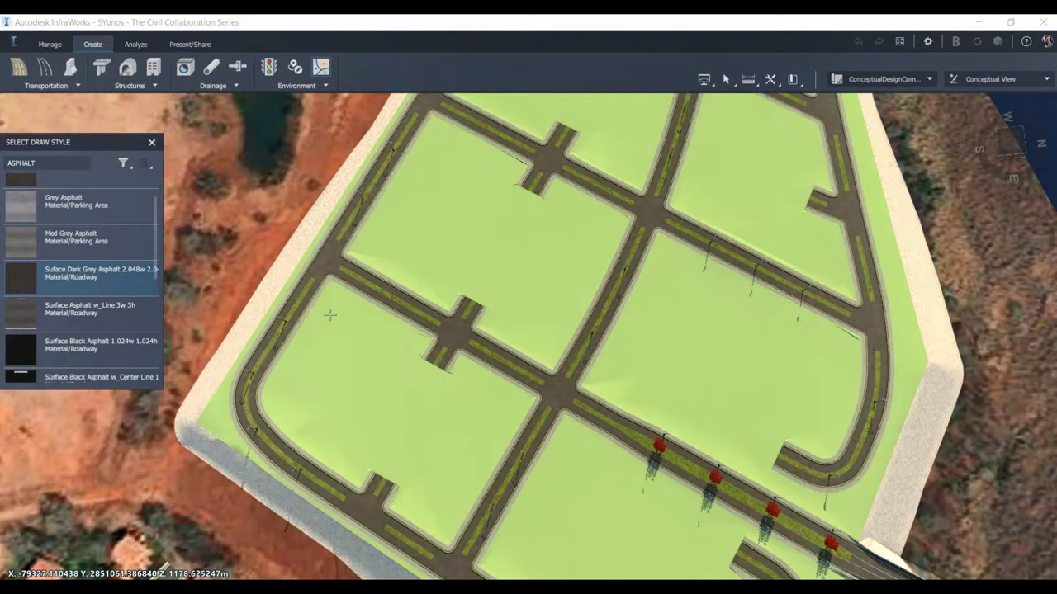
left_click(338, 293)
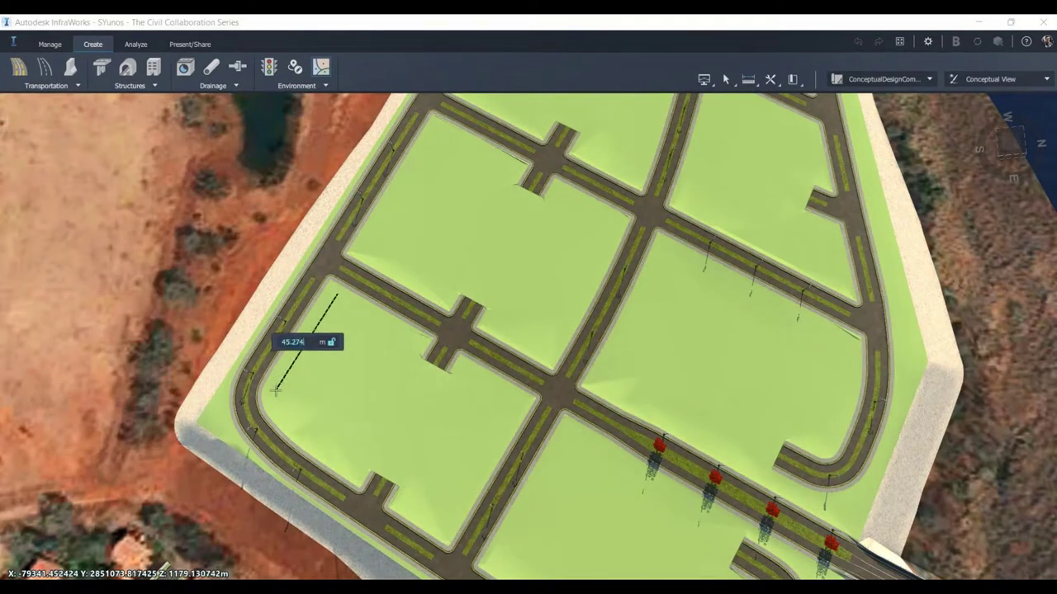
left_click(276, 388)
left_click(275, 401)
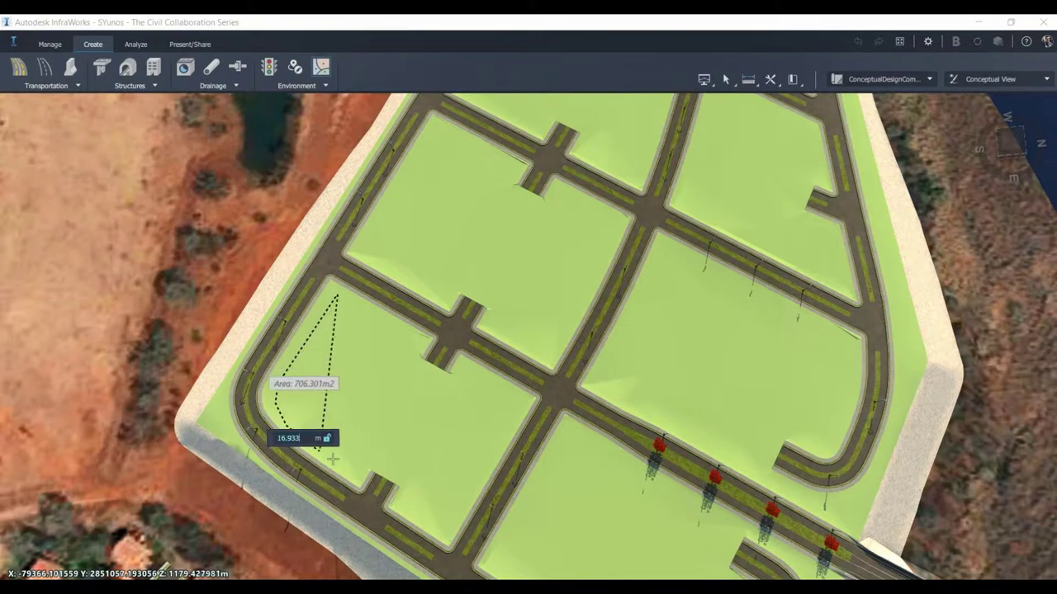
left_click(455, 515)
left_click(526, 405)
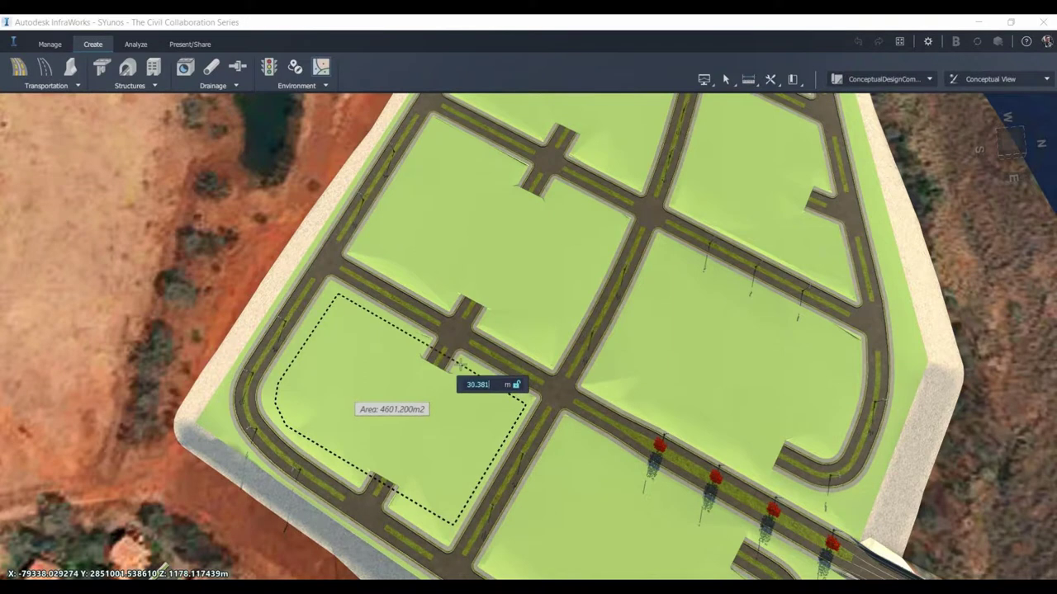
key("Return")
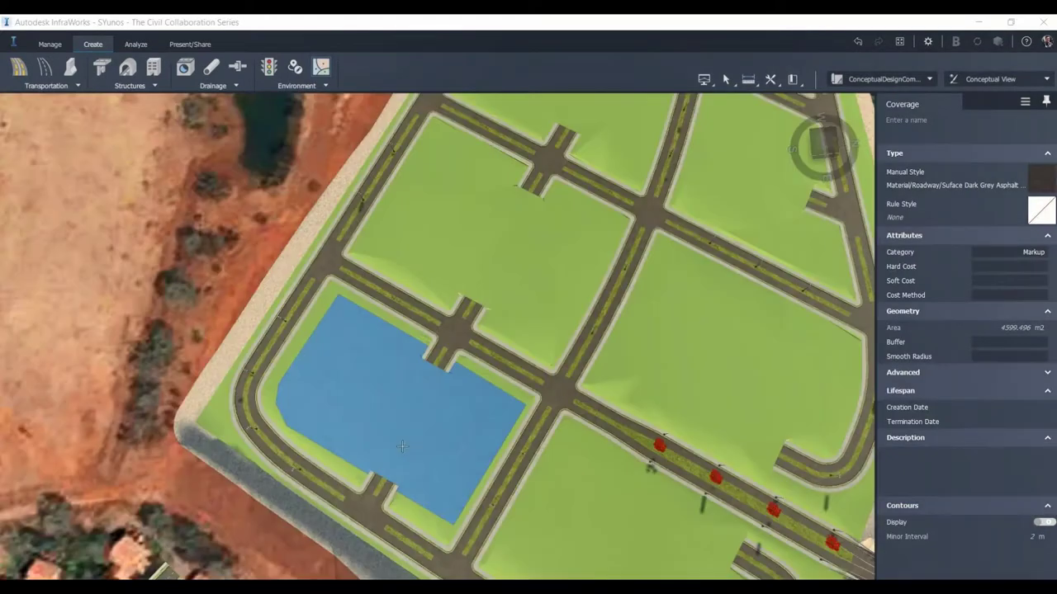
Deselect the new asphalt coverage and examine how it fits within the surrounding road loop and entrances
key("Escape")
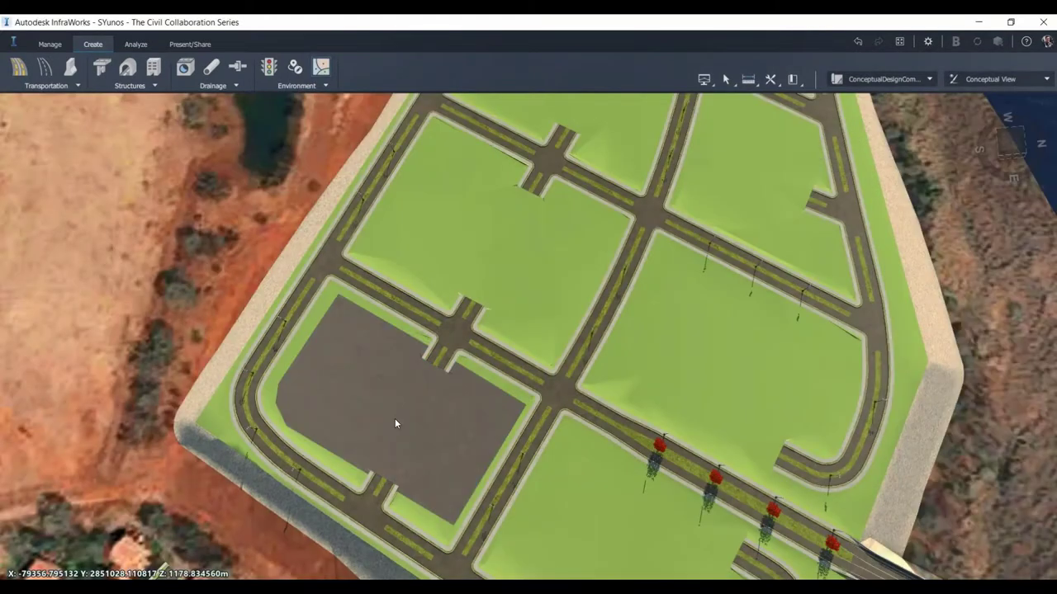
scroll(396, 458, "up", 5)
scroll(404, 464, "down", 2)
middle_click_drag(404, 465, 384, 326)
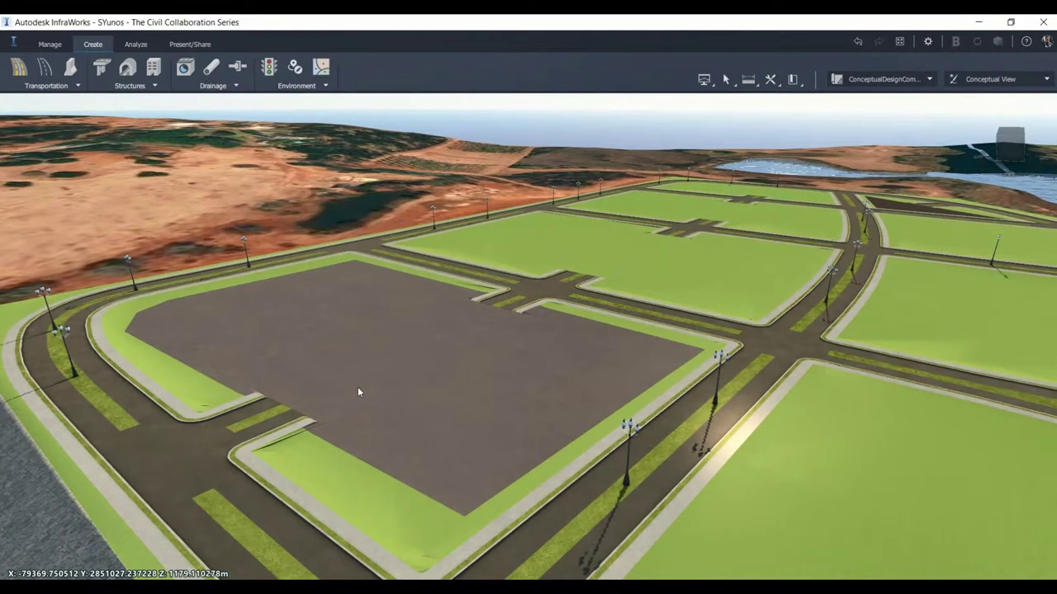
middle_click_drag(360, 388, 417, 414)
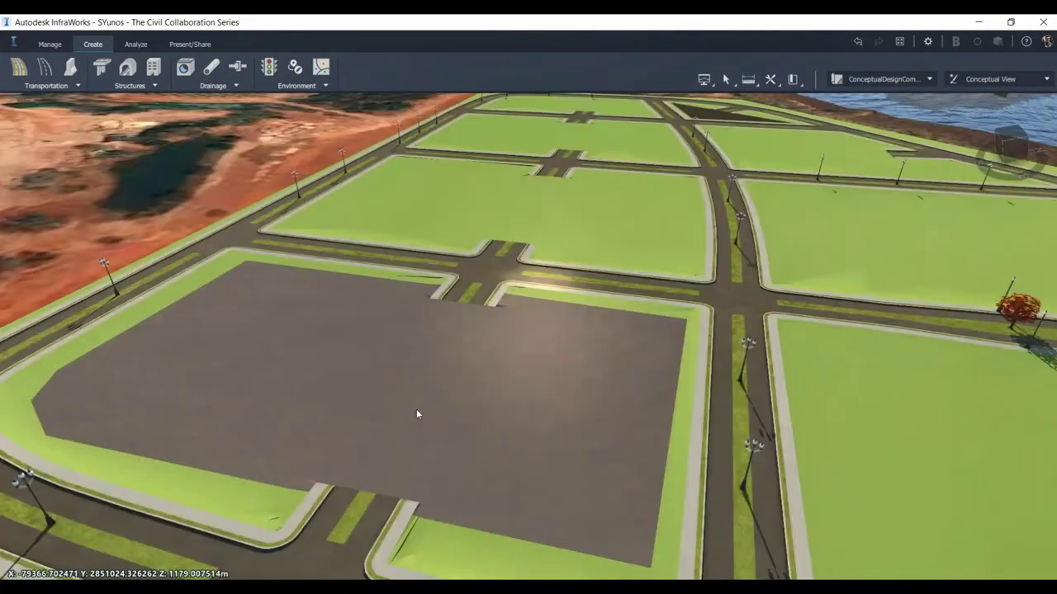
left_click_drag(417, 414, 415, 432)
scroll(293, 404, "down", 4)
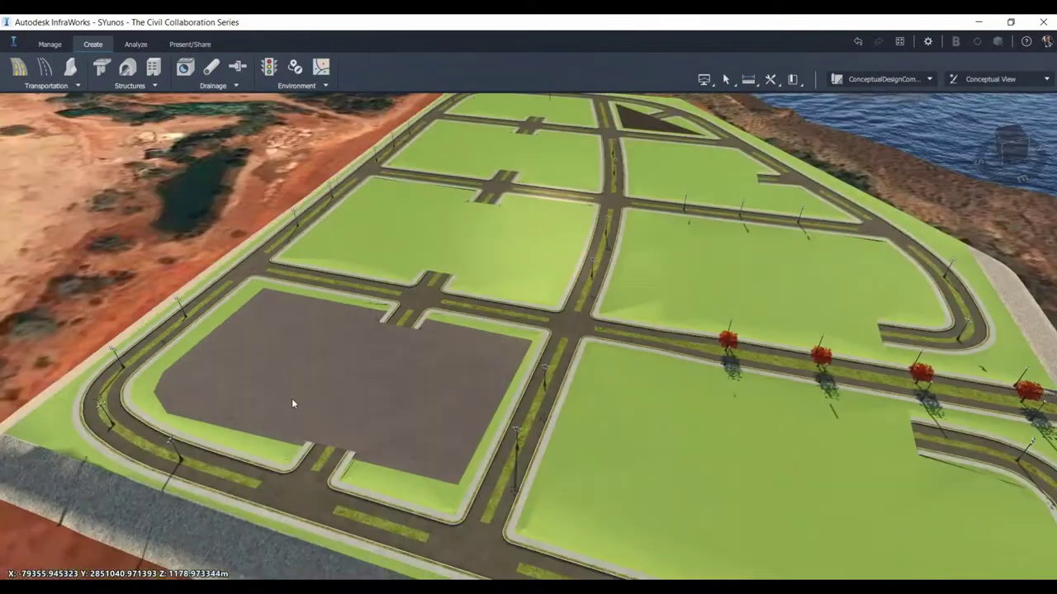
scroll(292, 403, "down", 2)
middle_click_drag(452, 401, 424, 361)
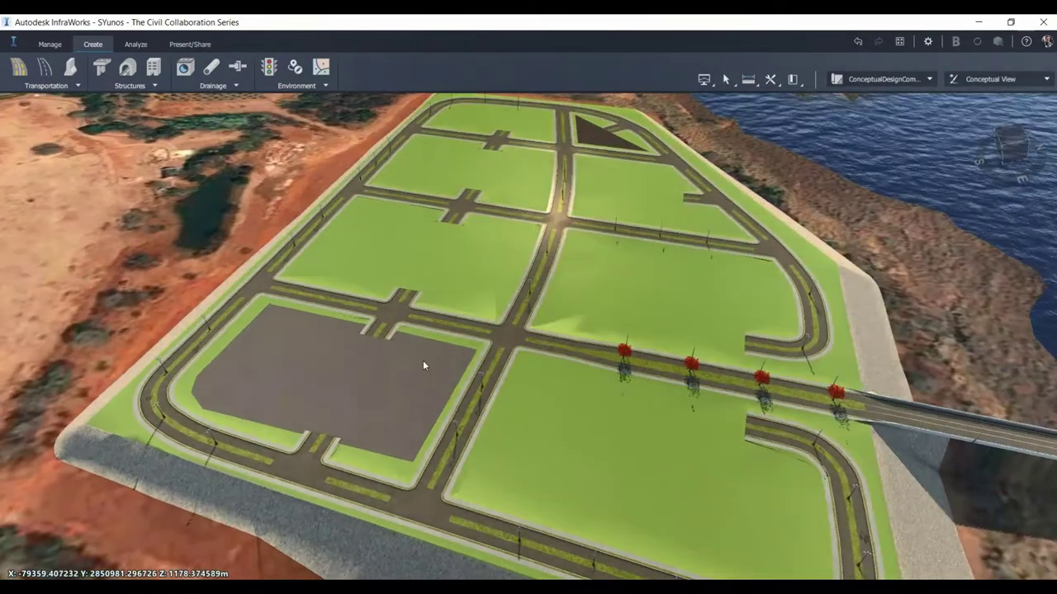
Turn on contour display for the asphalt coverage in the southern corner block and deselect it
left_click(335, 379)
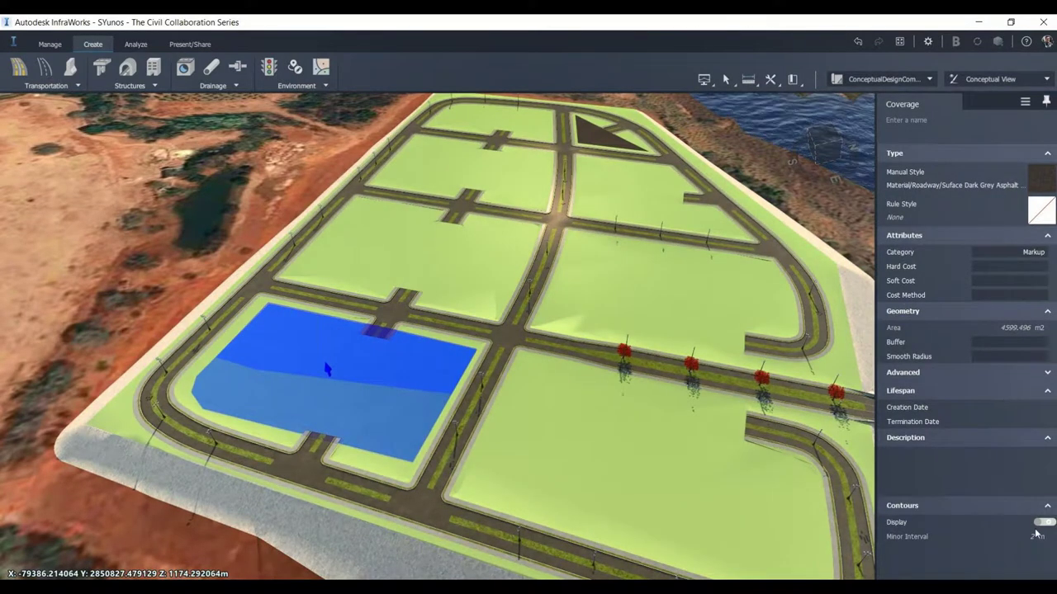
left_click(1044, 522)
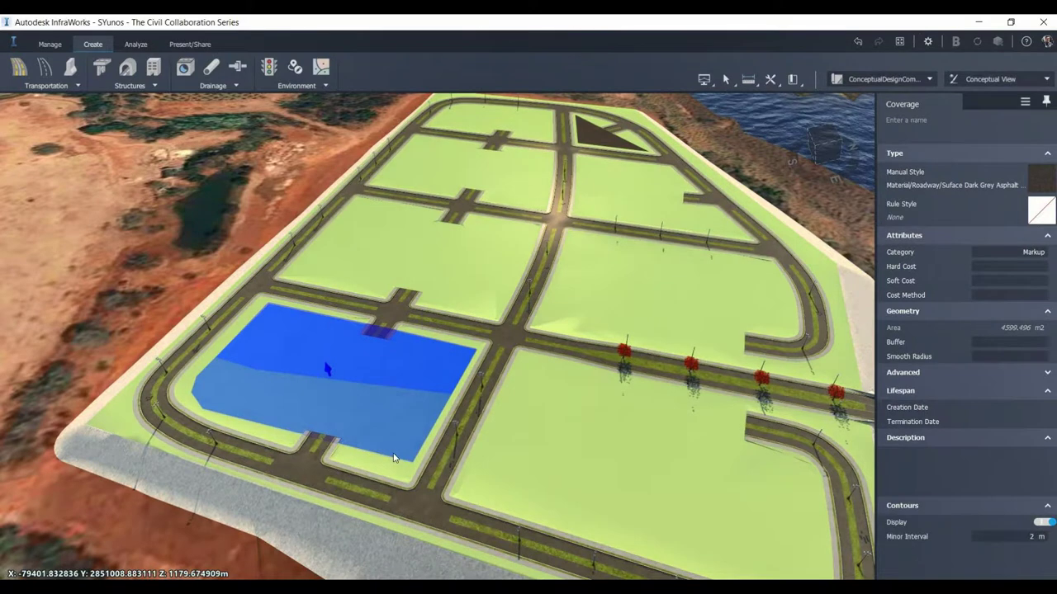
key("Escape")
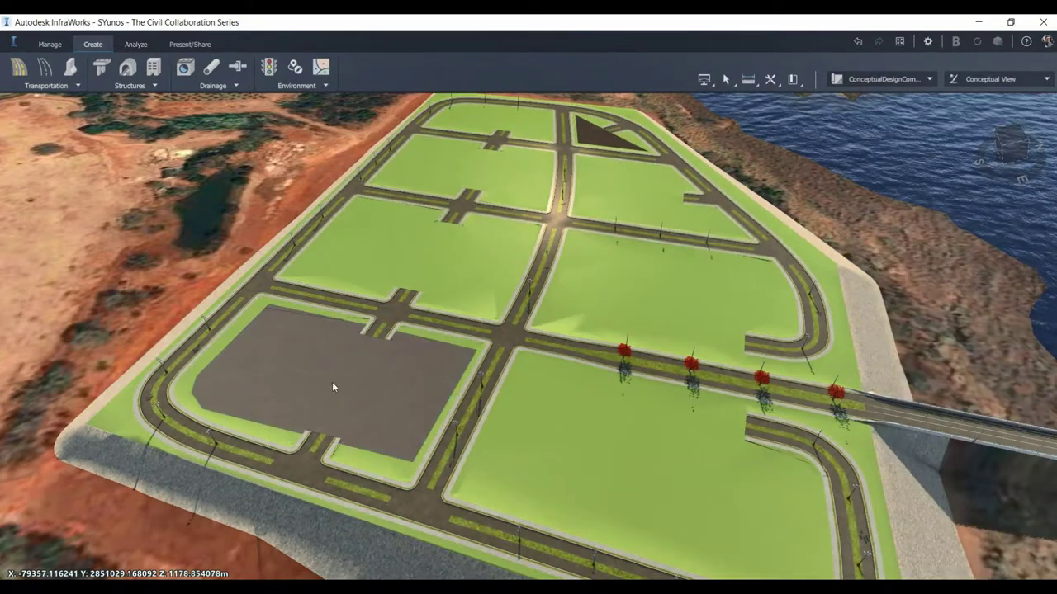
left_click(371, 376)
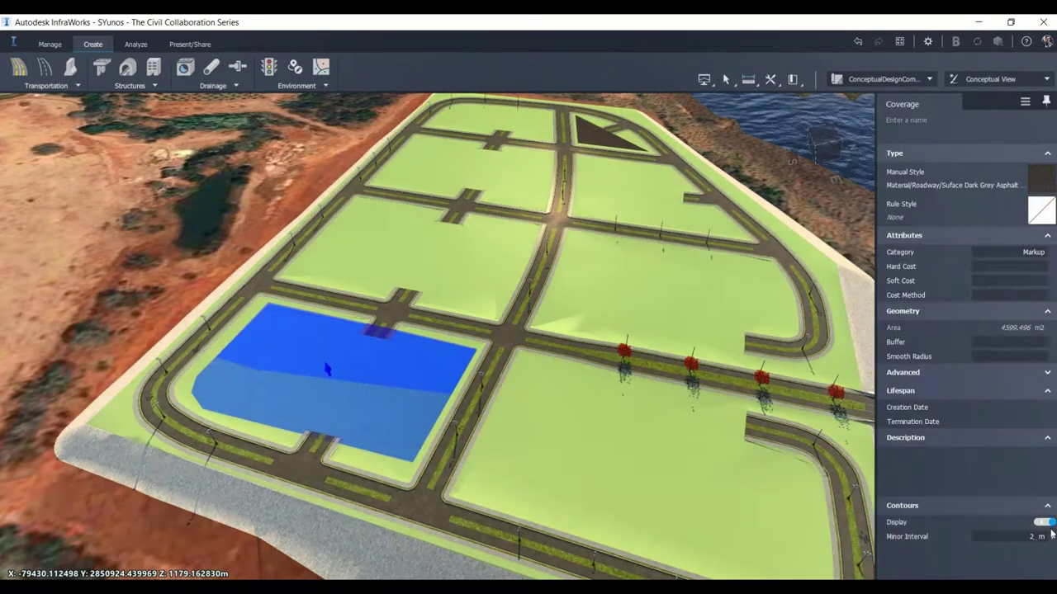
key("Escape")
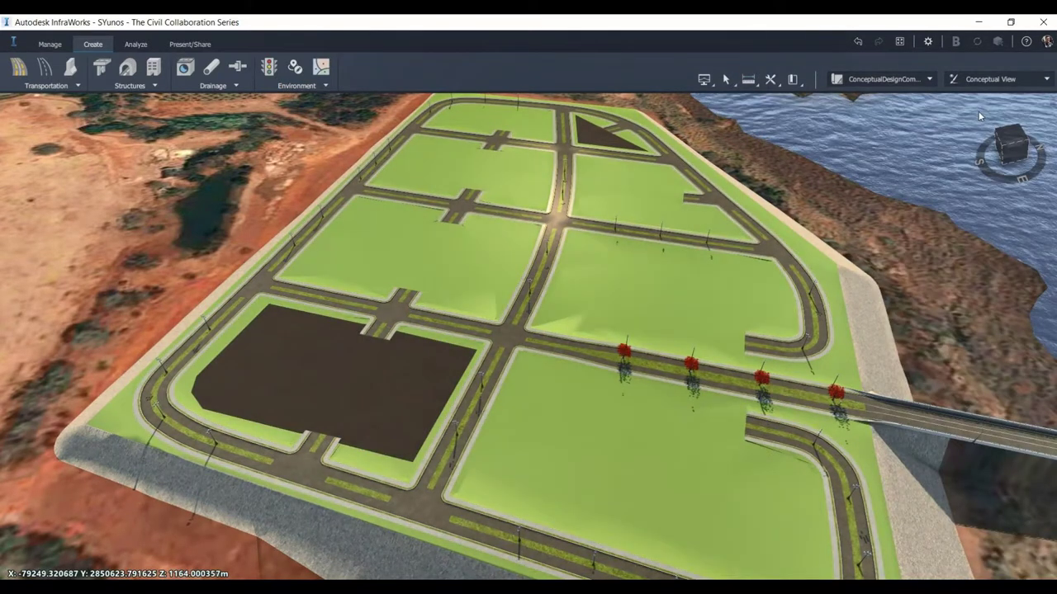
Start adding a building and browse the 3D Model draw styles, such as residential buildings and city furniture
left_click(998, 86)
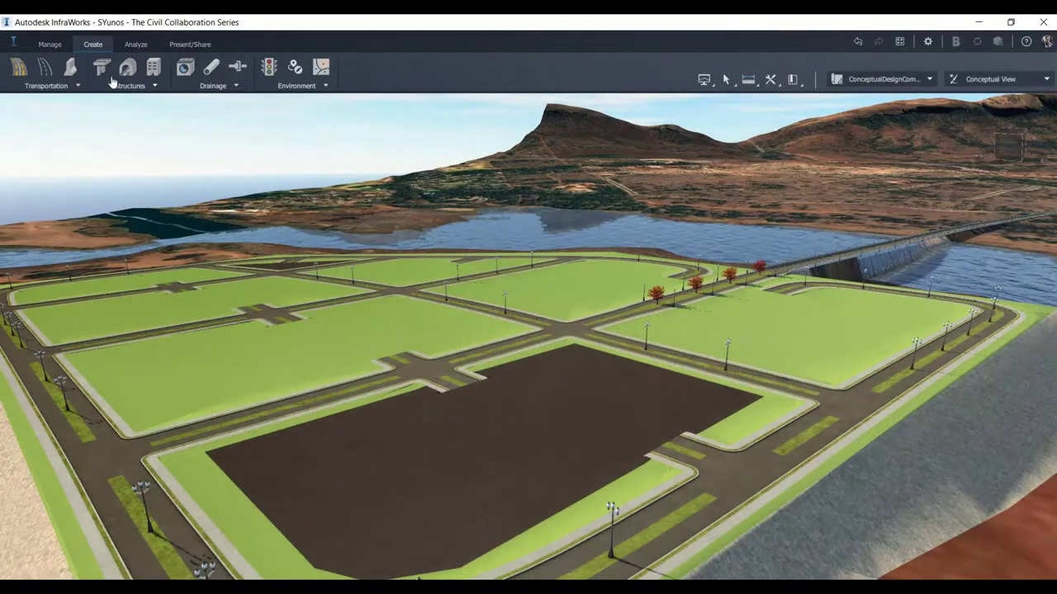
left_click(100, 48)
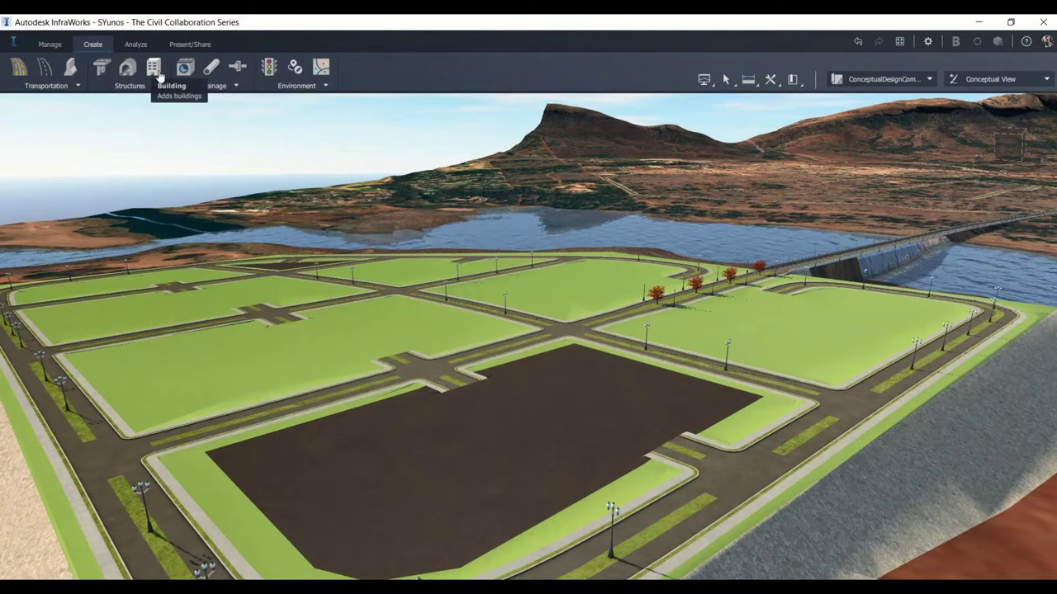
left_click(159, 76)
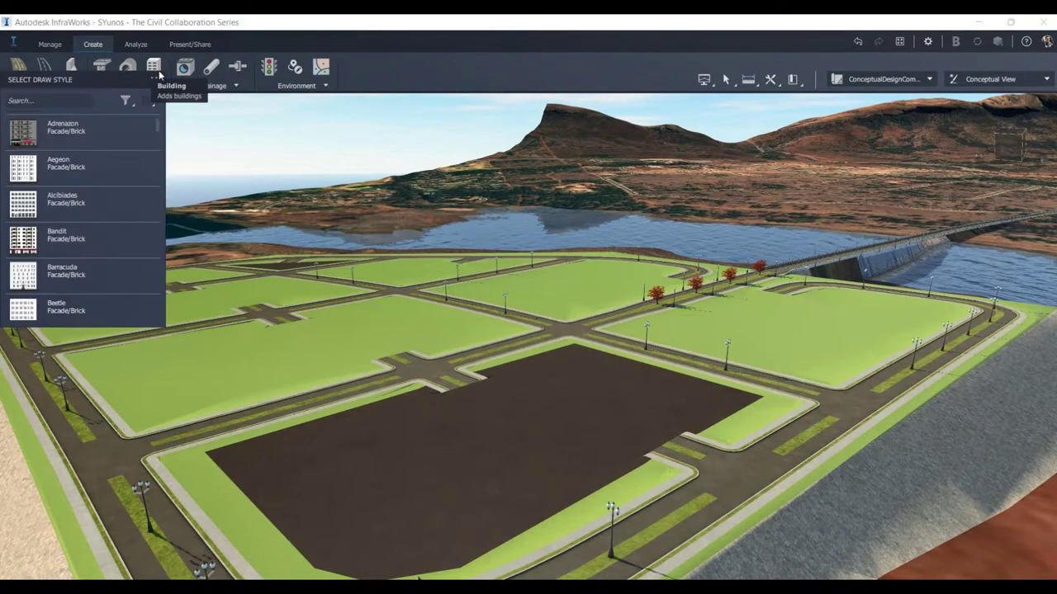
left_click(129, 106)
left_click(56, 148)
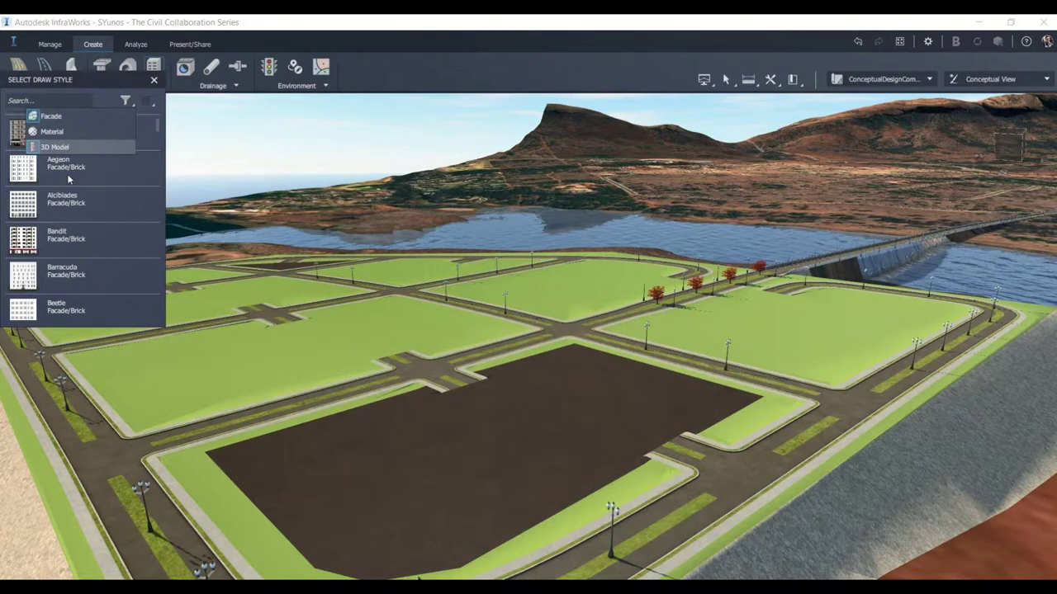
scroll(75, 219, "down", 5)
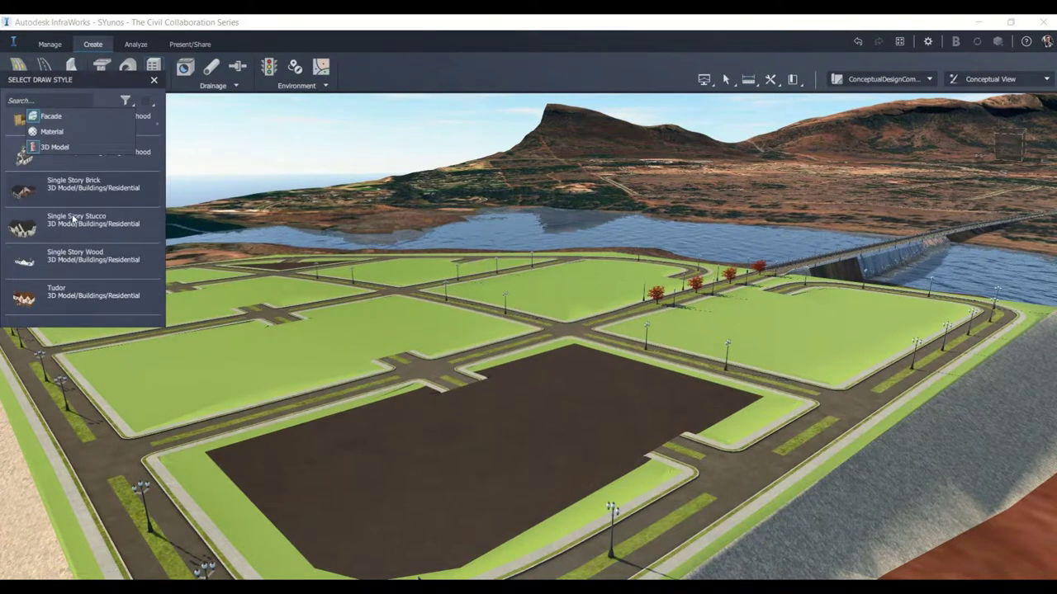
scroll(75, 219, "down", 5)
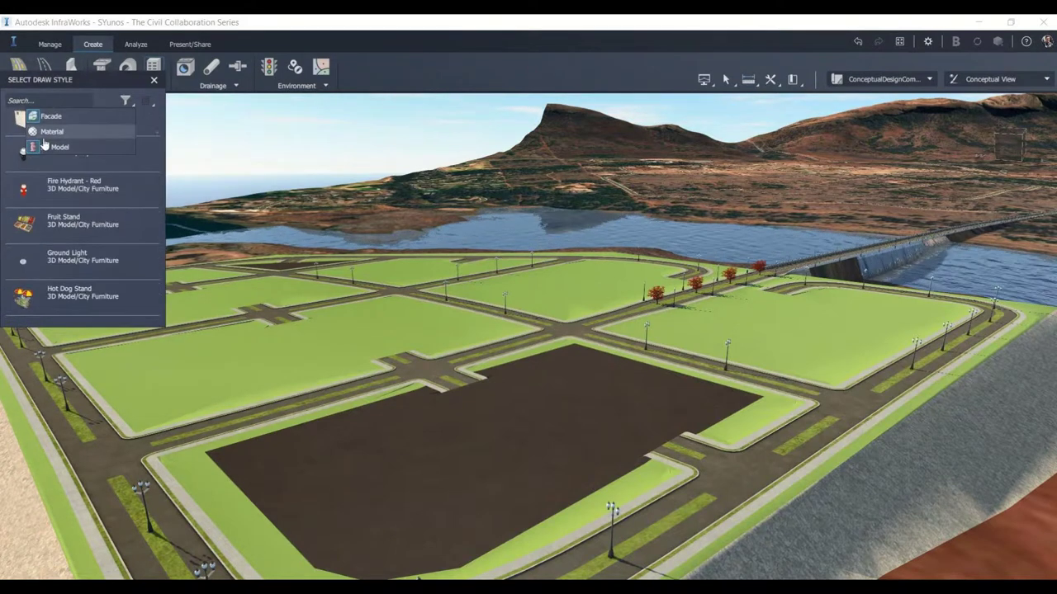
Browse the Material draw styles for the building, from colors through land cover
left_click(41, 147)
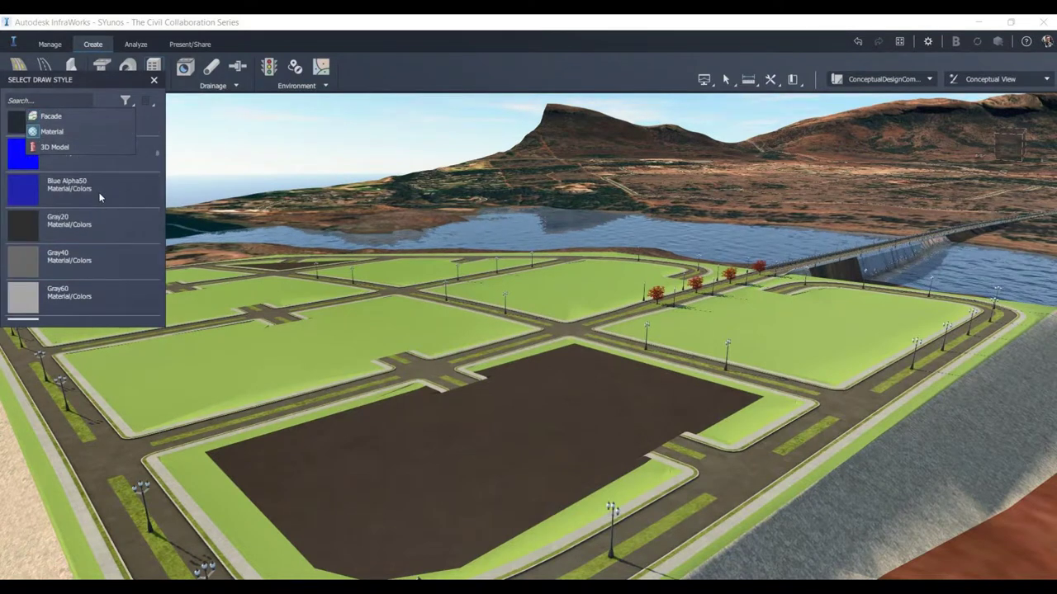
scroll(100, 201, "down", 3)
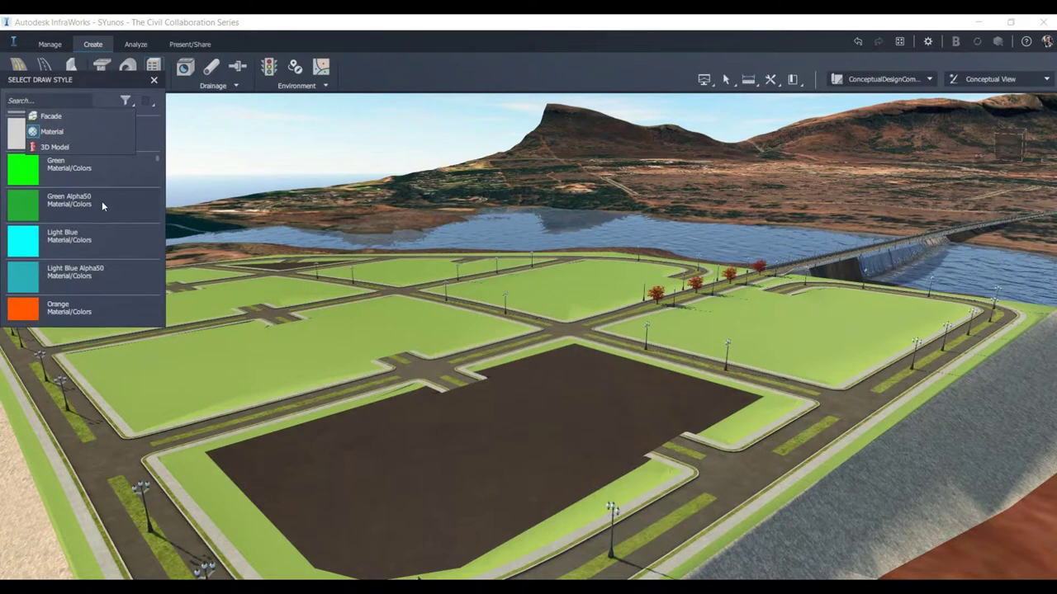
scroll(102, 206, "down", 5)
scroll(101, 201, "down", 5)
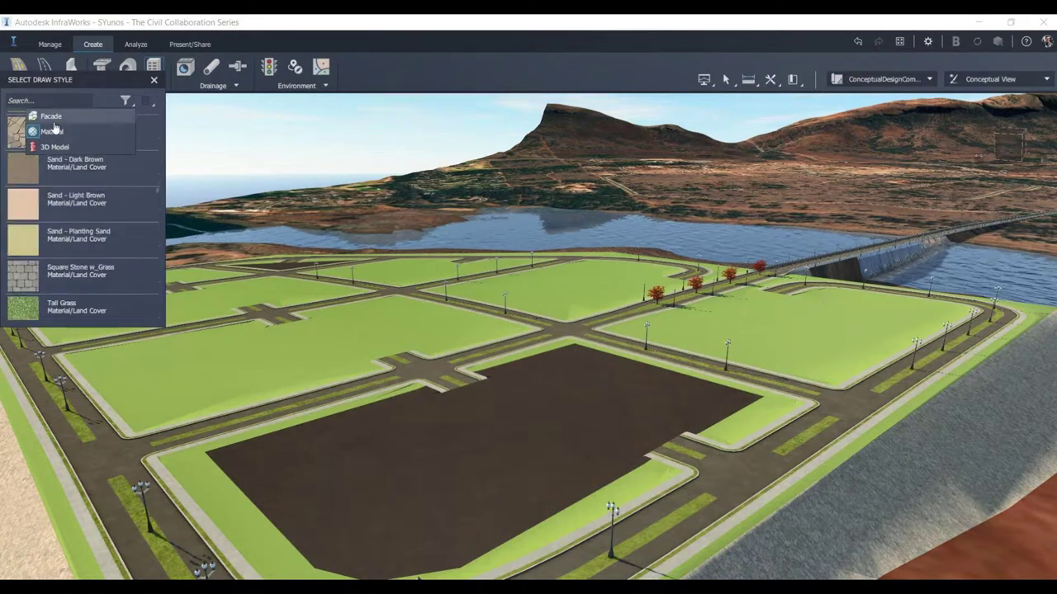
Return to the Facade draw styles and choose Ezra from Facade/Concrete & Glass for the building
left_click(55, 132)
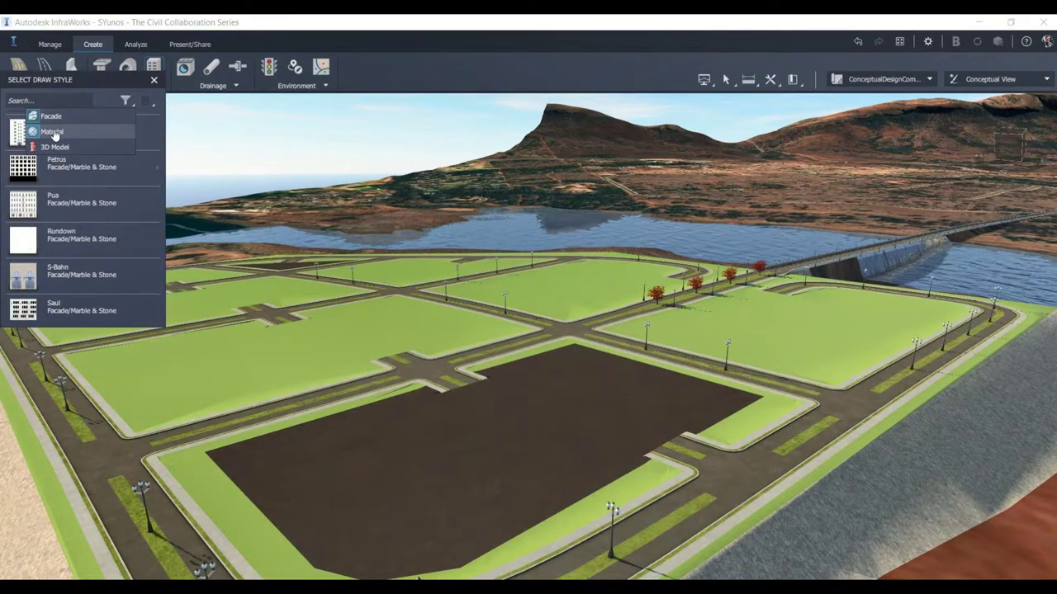
scroll(86, 220, "up", 1)
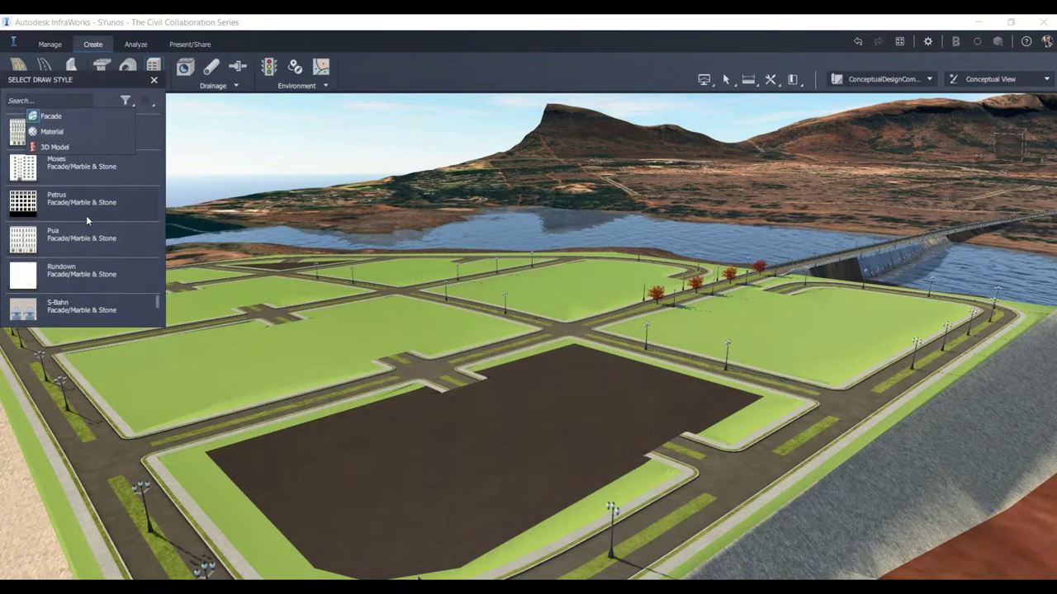
scroll(86, 216, "up", 8)
scroll(90, 214, "up", 7)
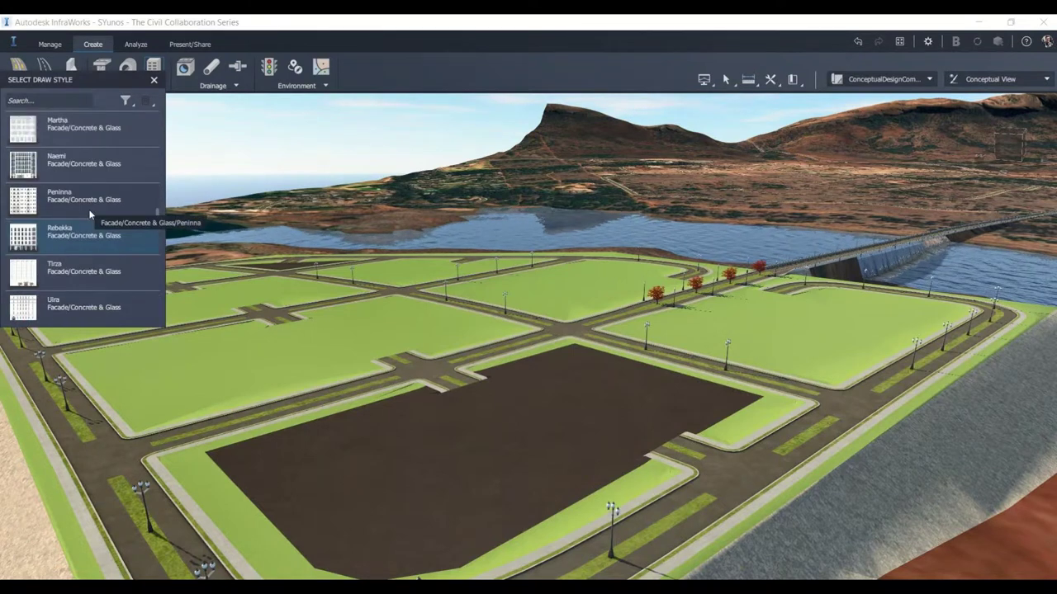
scroll(86, 204, "up", 3)
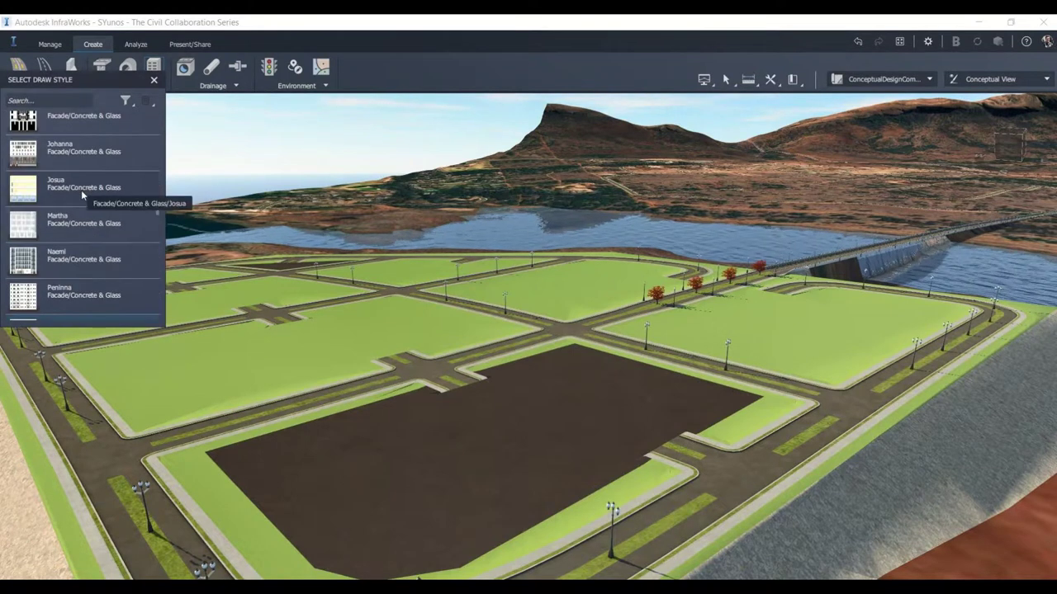
scroll(81, 194, "up", 2)
scroll(81, 195, "up", 1)
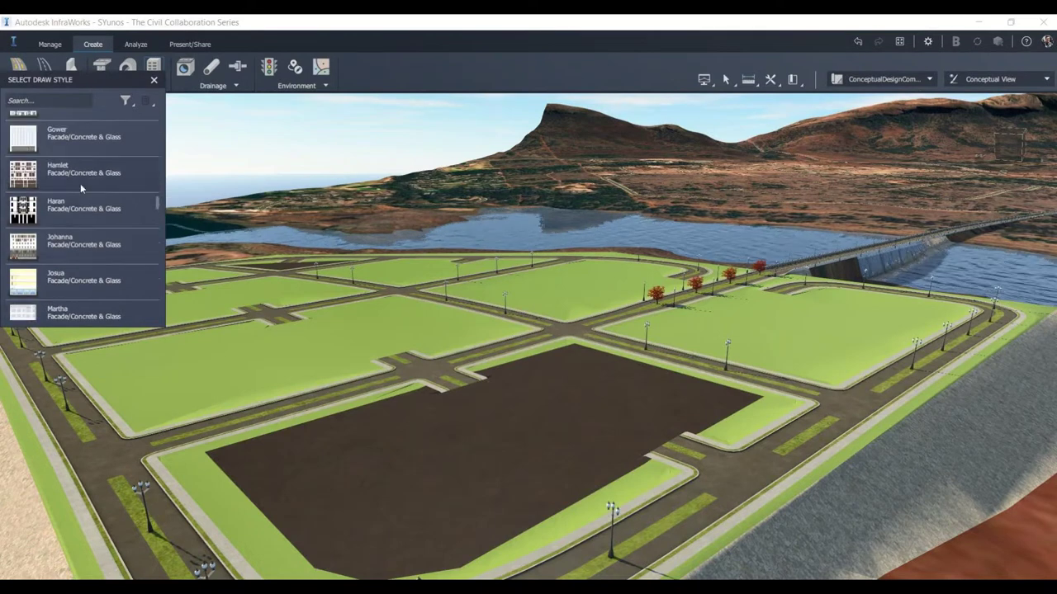
scroll(81, 188, "up", 3)
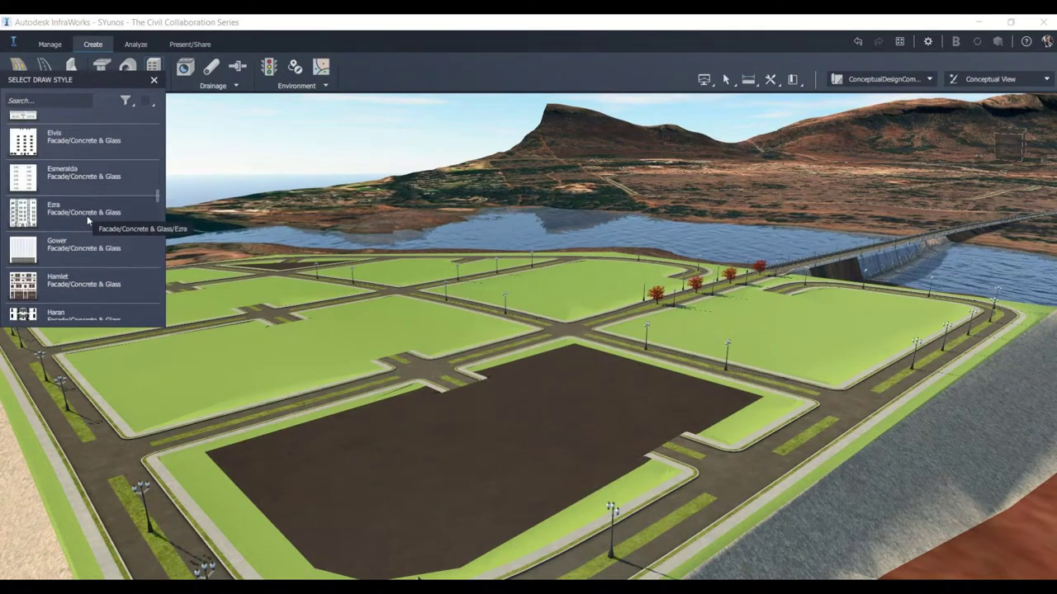
left_click(87, 219)
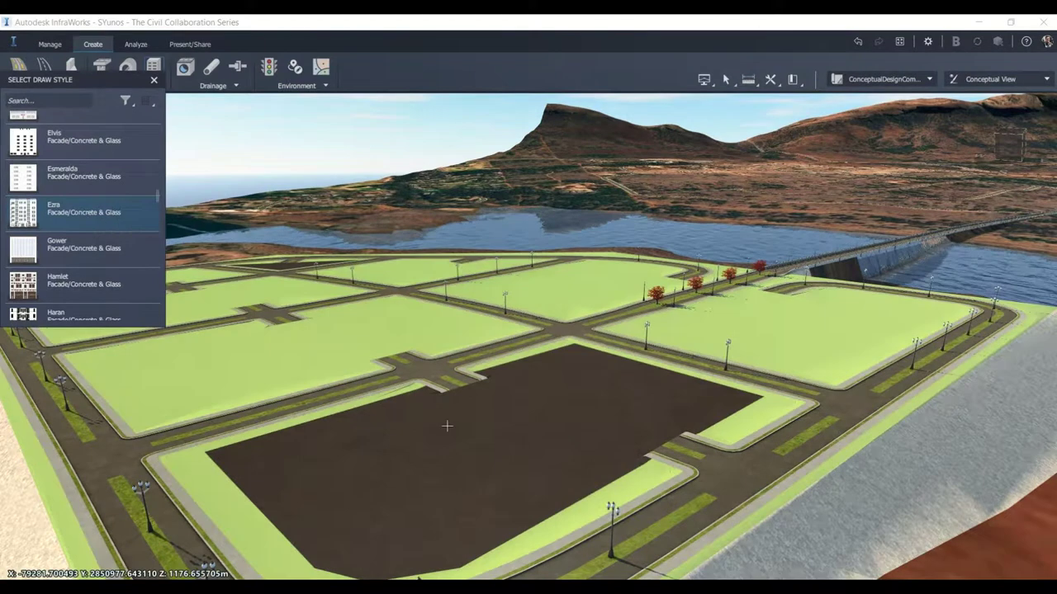
Draw an L-shaped building footprint of about 1990 m² on the asphalt coverage, finish it, and deselect the building
scroll(447, 425, "up", 2)
scroll(511, 400, "down", 1)
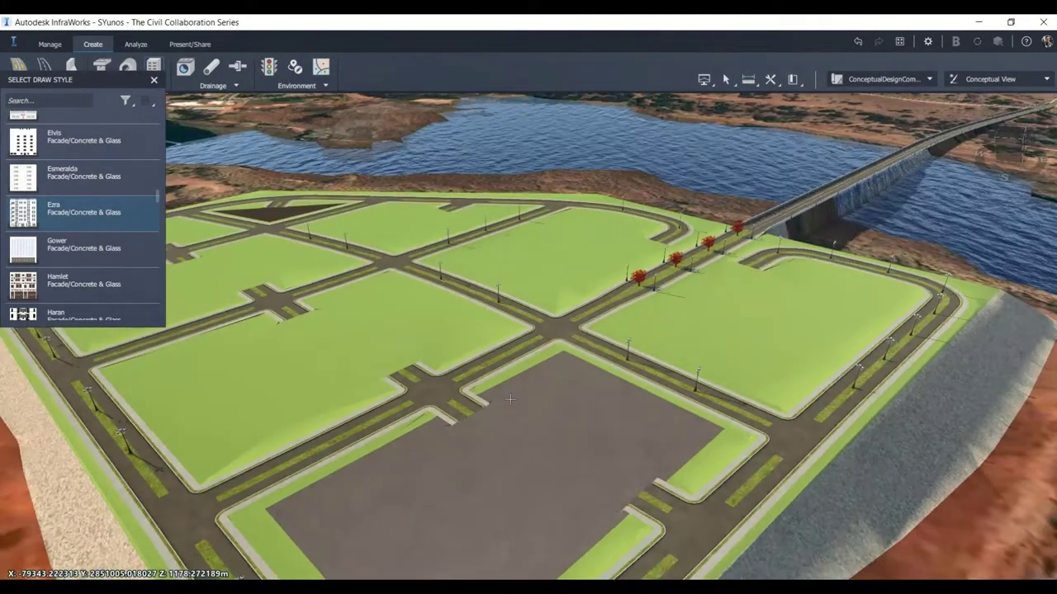
left_click(561, 381)
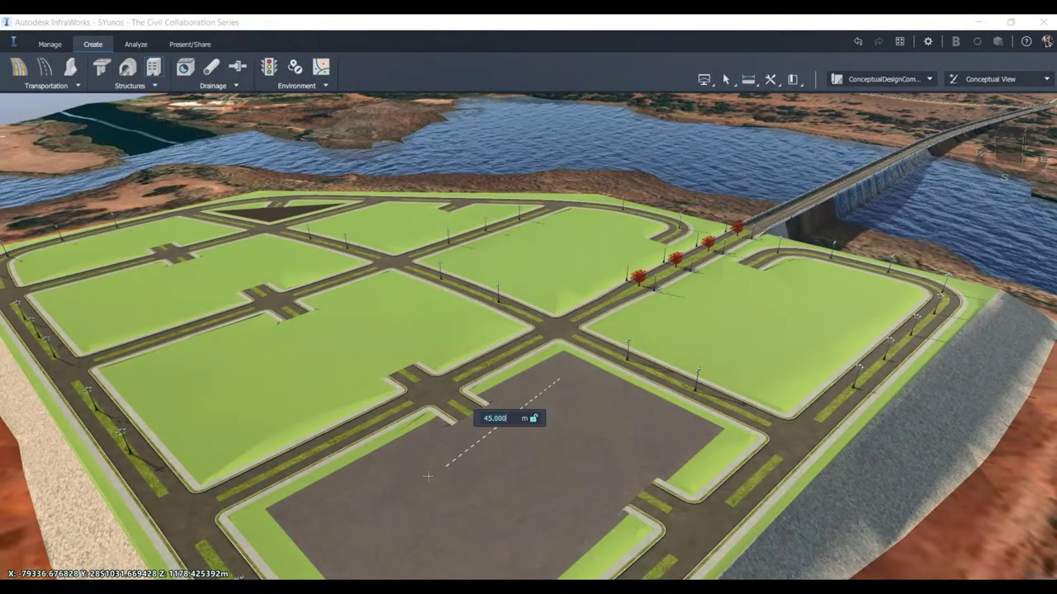
left_click(311, 518)
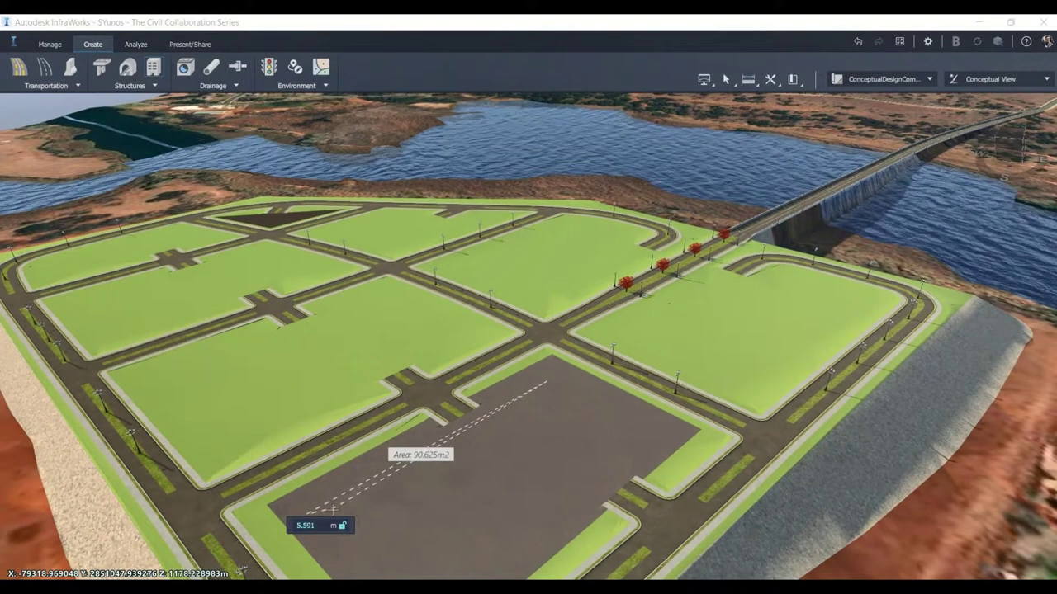
scroll(332, 510, "down", 2)
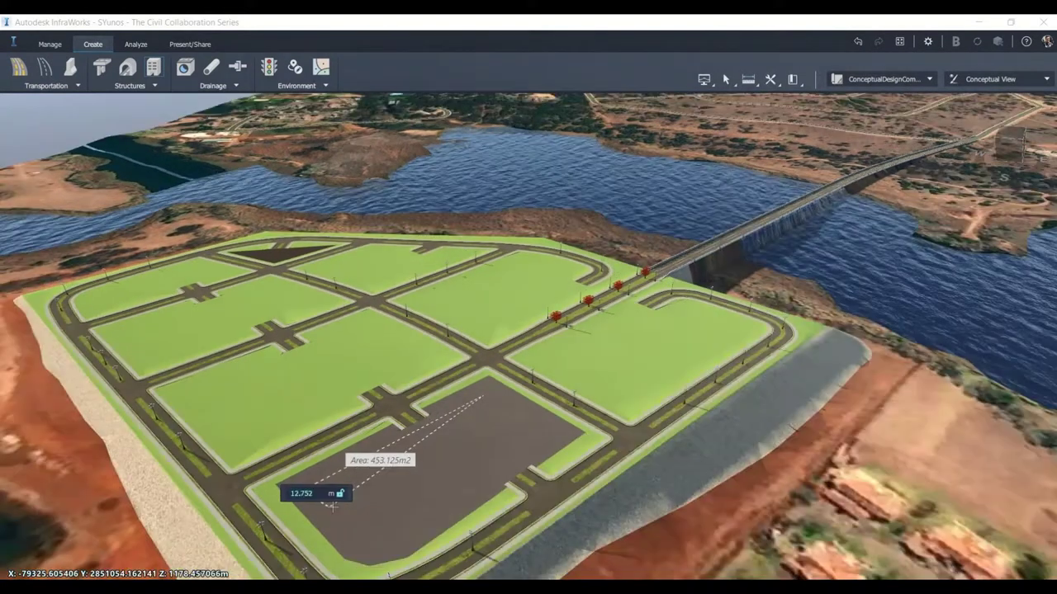
left_click(355, 547)
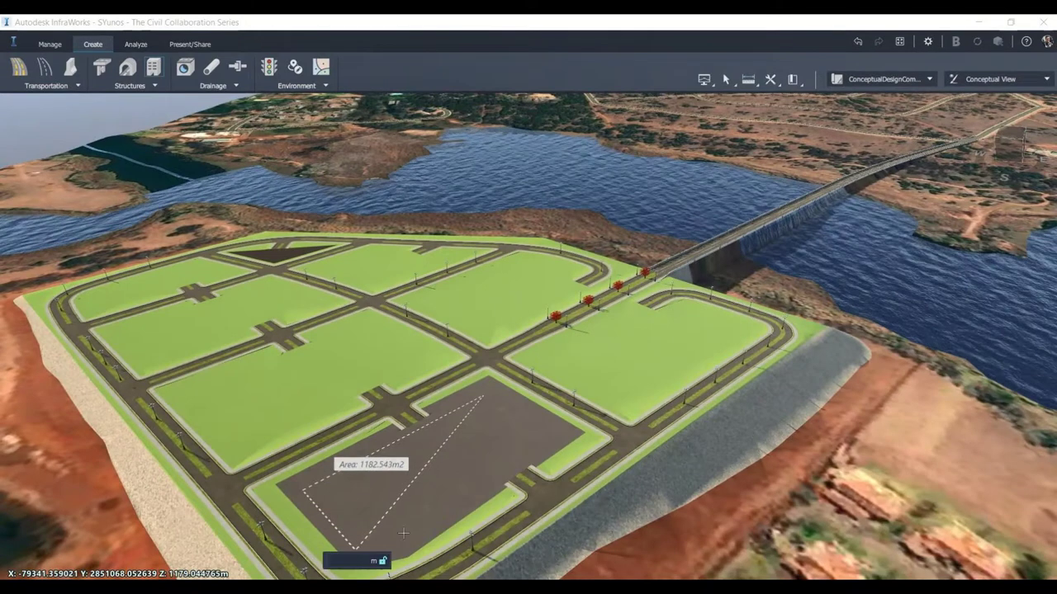
left_click(490, 472)
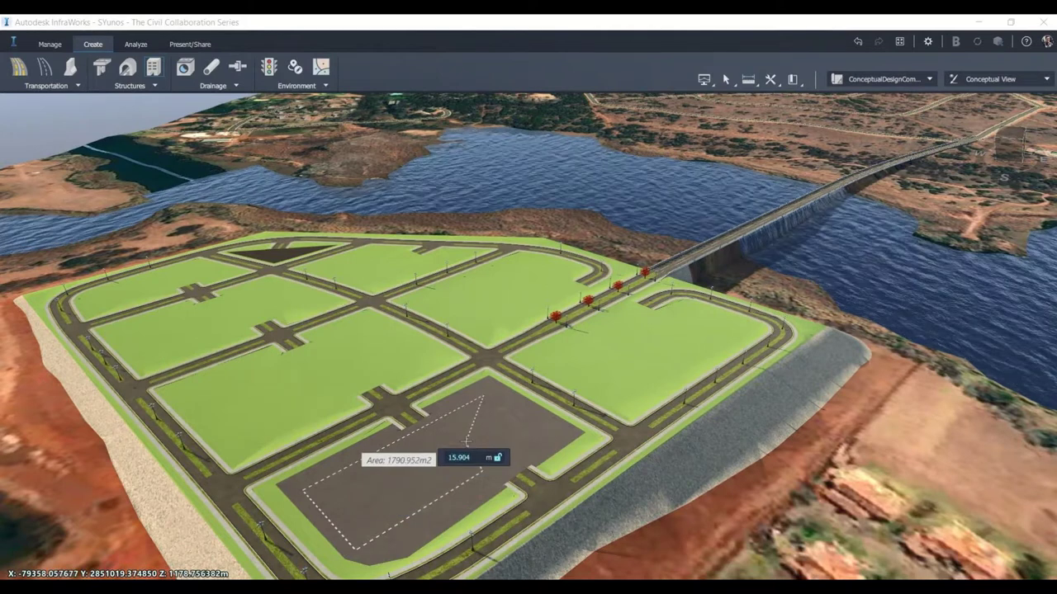
left_click(516, 411)
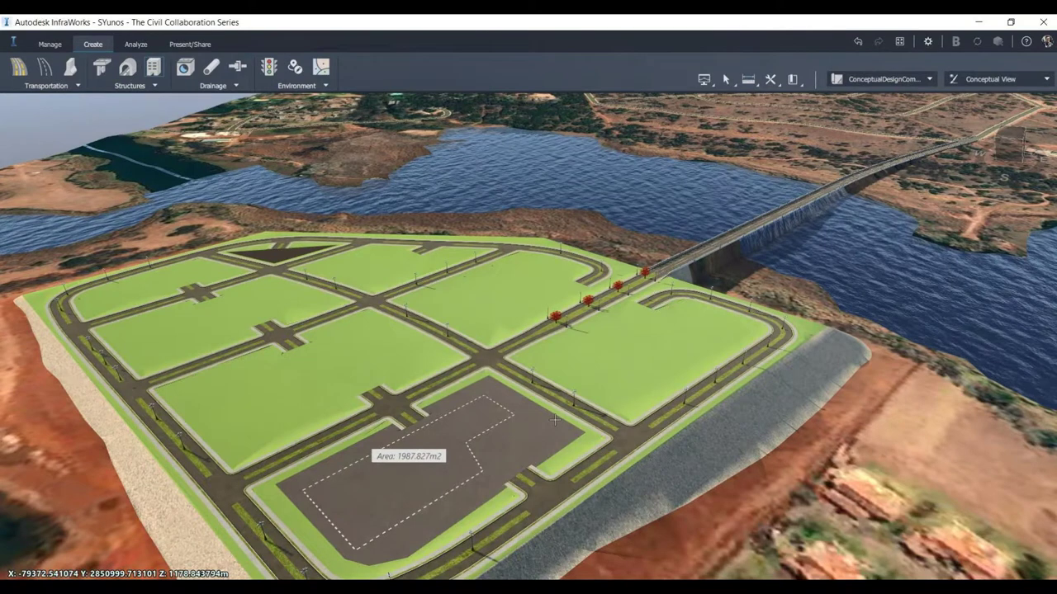
key("Return")
scroll(319, 500, "up", 2)
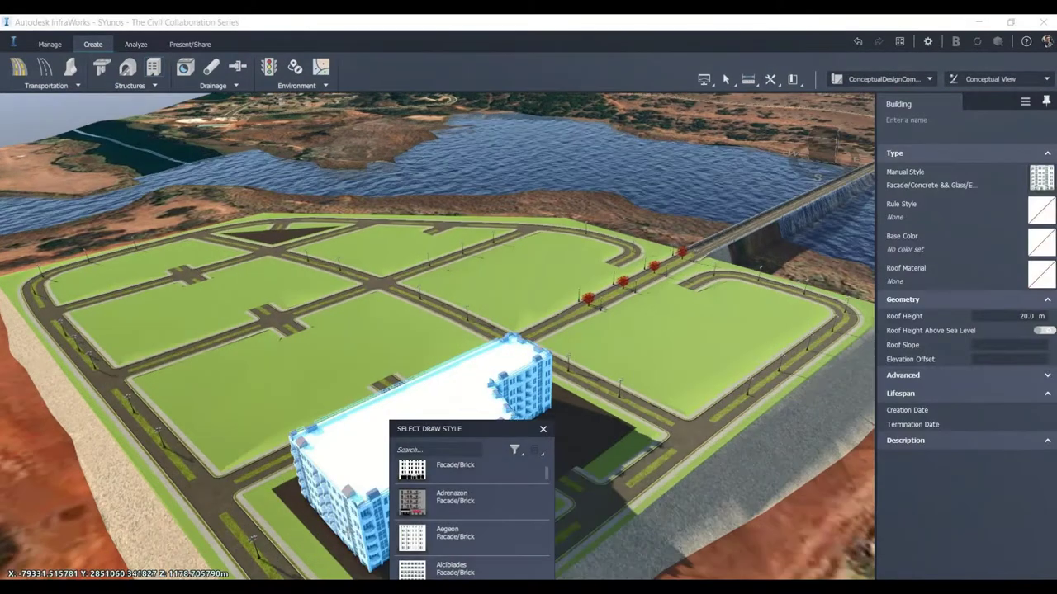
key("Escape")
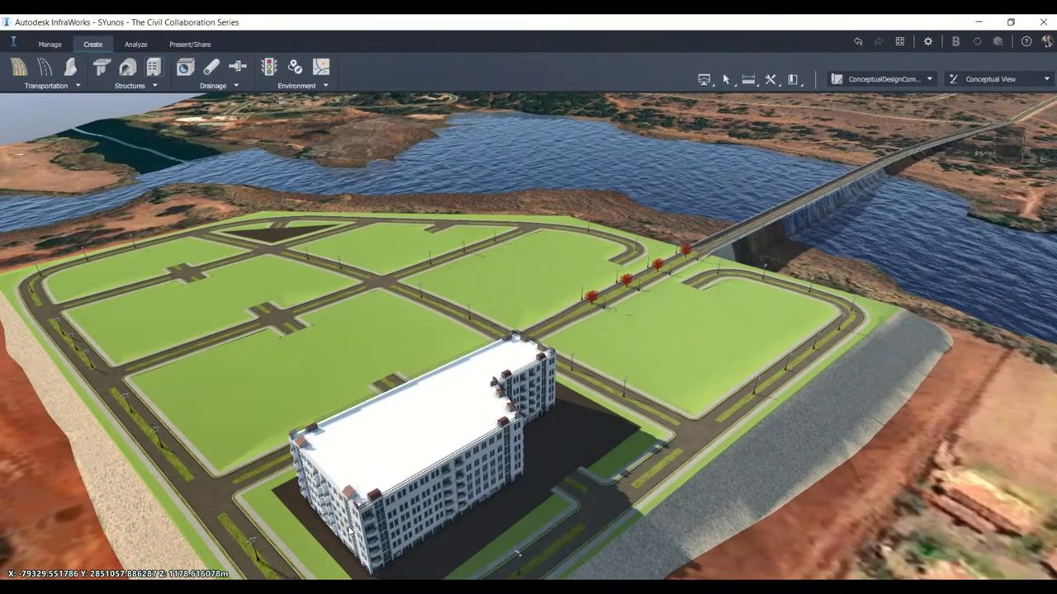
Examine the new L-shaped building from several angles, including its facade and roof up close
left_click_drag(349, 532, 450, 510)
scroll(417, 410, "up", 2)
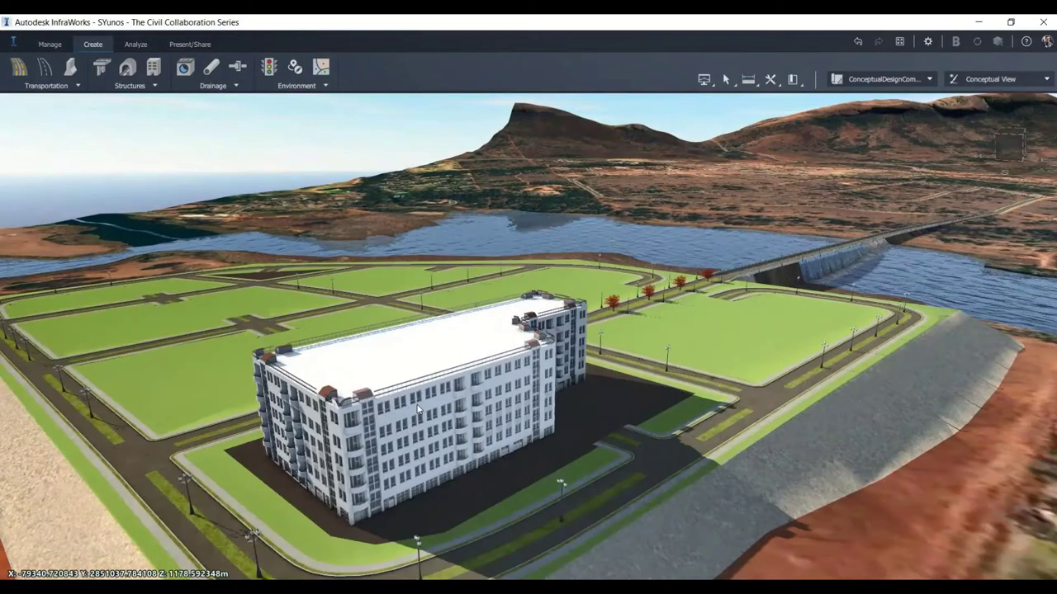
scroll(417, 409, "up", 1)
left_click_drag(440, 405, 448, 405)
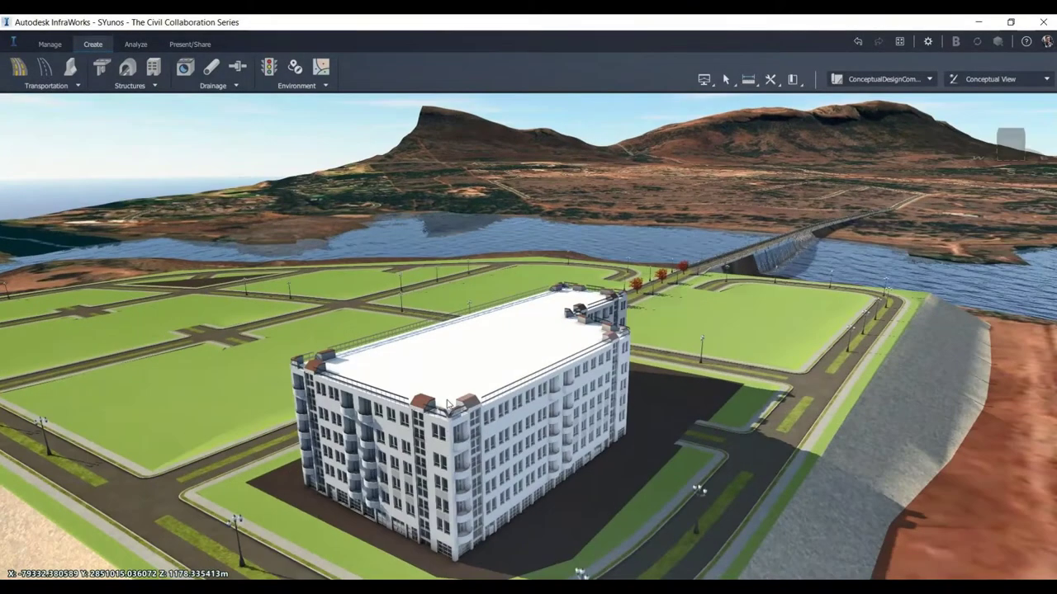
middle_click_drag(447, 404, 453, 392, "shift")
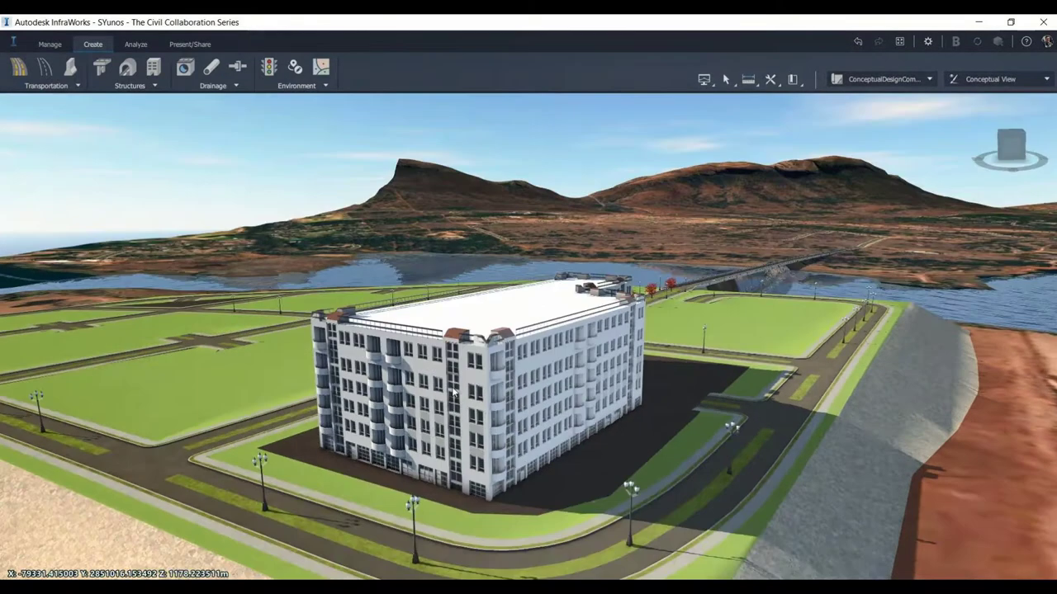
scroll(442, 392, "up", 5)
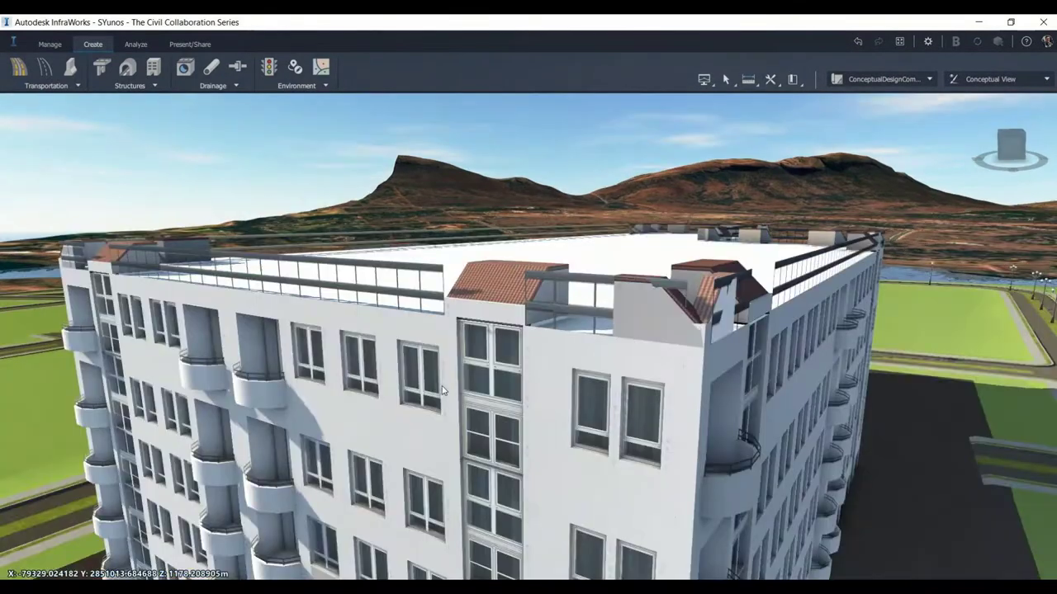
middle_click_drag(441, 391, 440, 400, "shift")
scroll(458, 348, "down", 3)
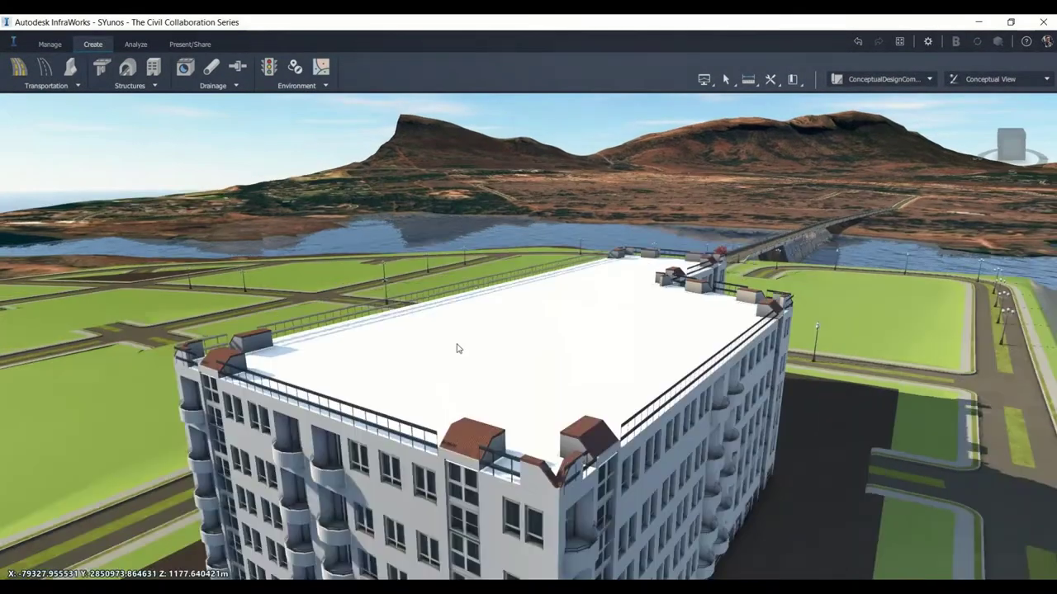
scroll(460, 346, "down", 1)
Lower the L-shaped building's roof height to about 14.2 m and deselect it
left_click(459, 347)
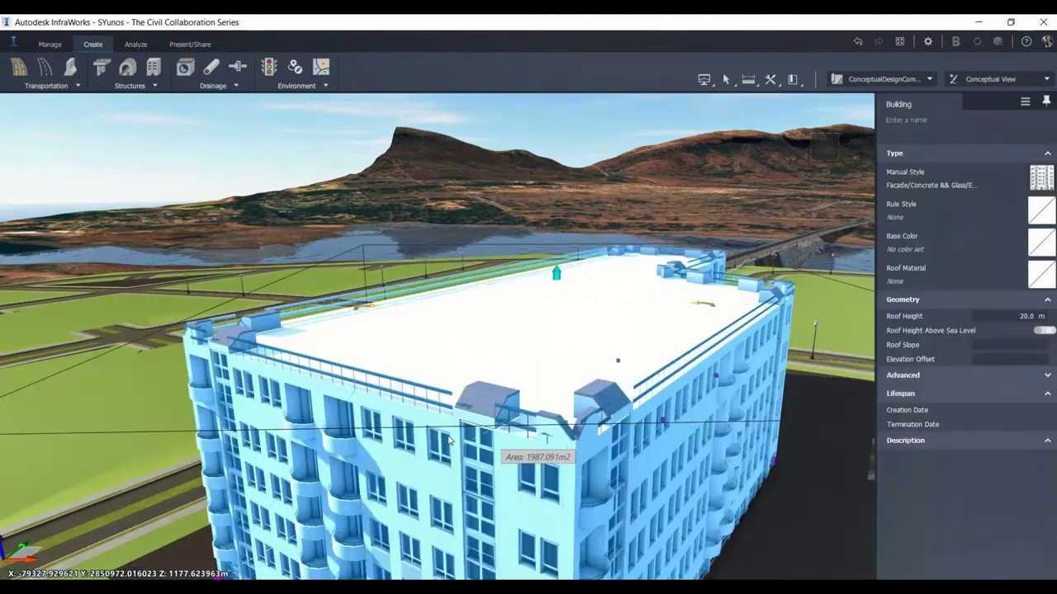
left_click(556, 274)
left_click_drag(556, 275, 537, 328)
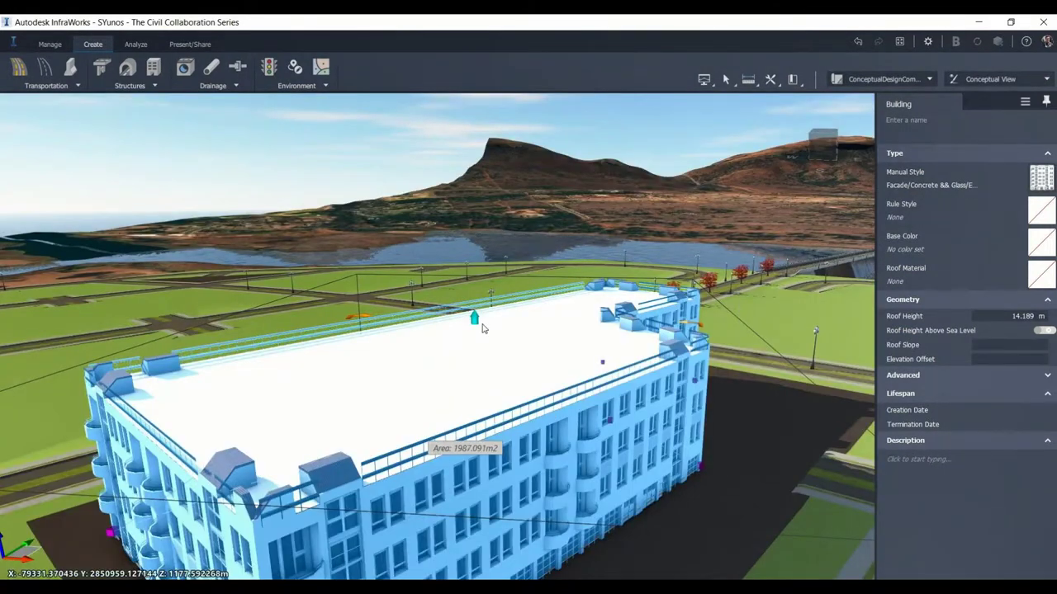
left_click(474, 322)
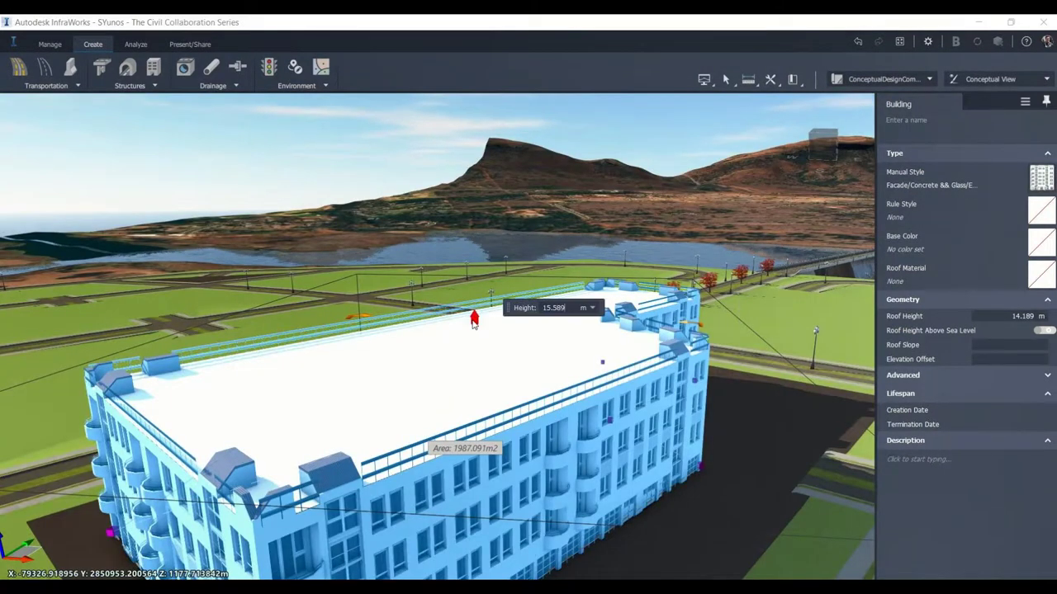
key("Escape")
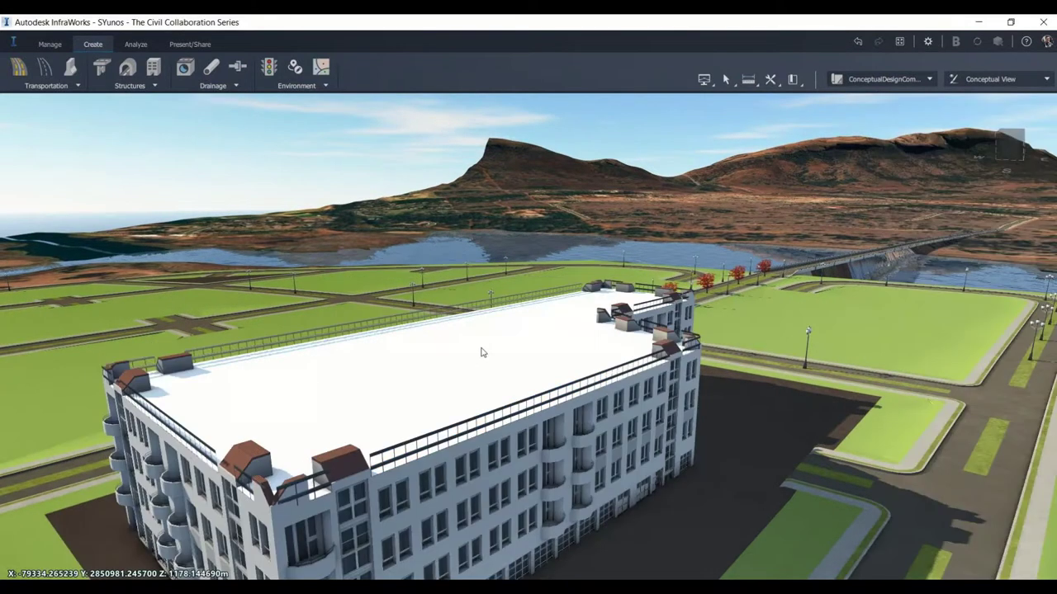
Shift the building slightly across its asphalt area, ending with a move of about -0.55 m in x and 0.26 m in y, and deselect it
scroll(572, 406, "down", 3)
left_click_drag(572, 406, 477, 404)
middle_click_drag(476, 405, 460, 376)
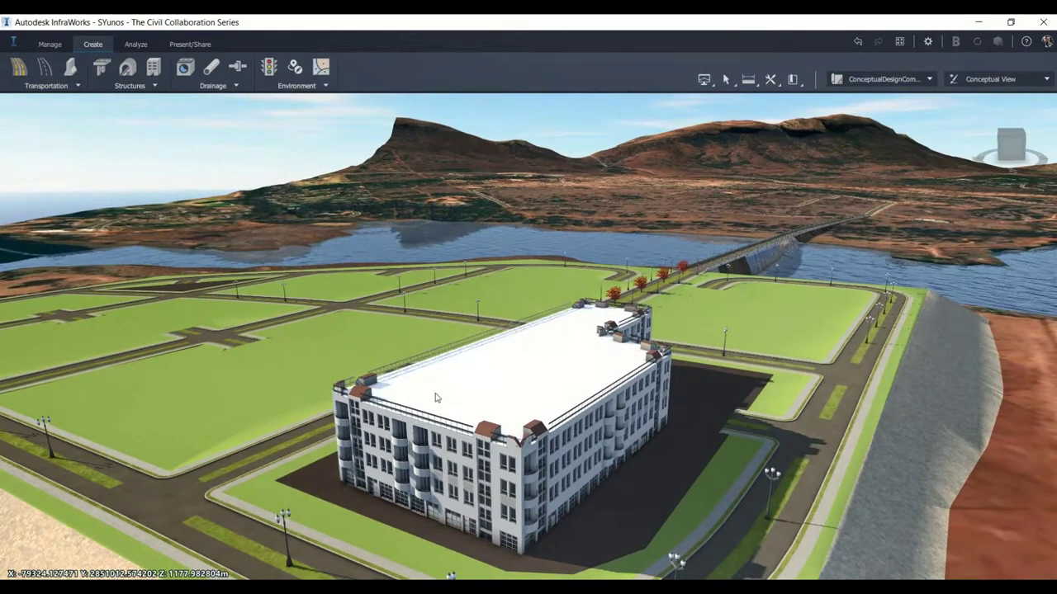
left_click(433, 403)
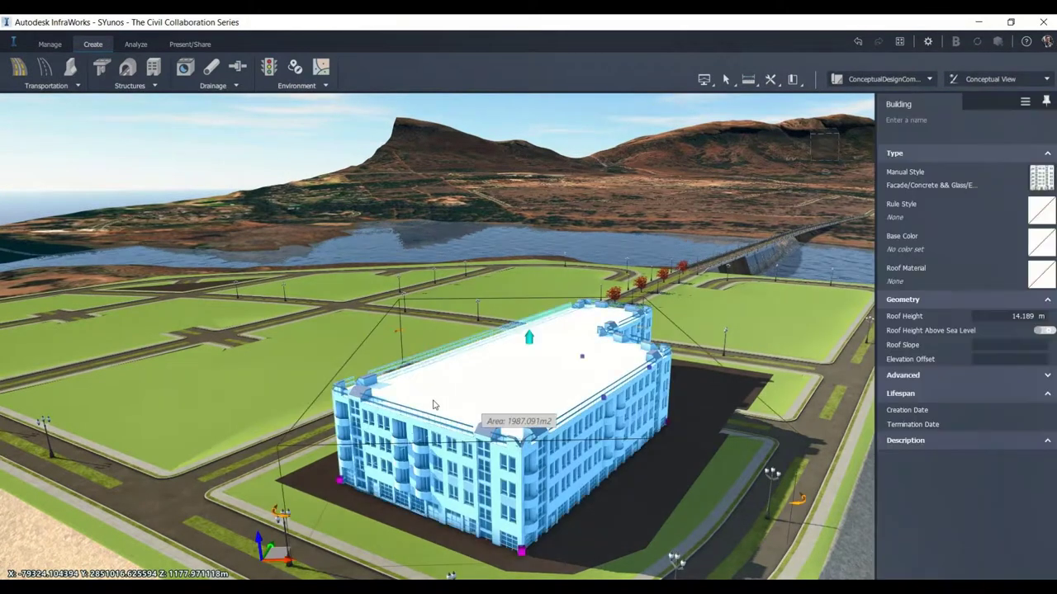
mouse_move(282, 513)
left_mouse_down()
mouse_move(229, 495)
mouse_move(236, 513)
mouse_move(303, 531)
mouse_move(287, 527)
left_mouse_up()
mouse_move(264, 547)
left_mouse_down()
mouse_move(266, 469)
mouse_move(262, 532)
left_mouse_up()
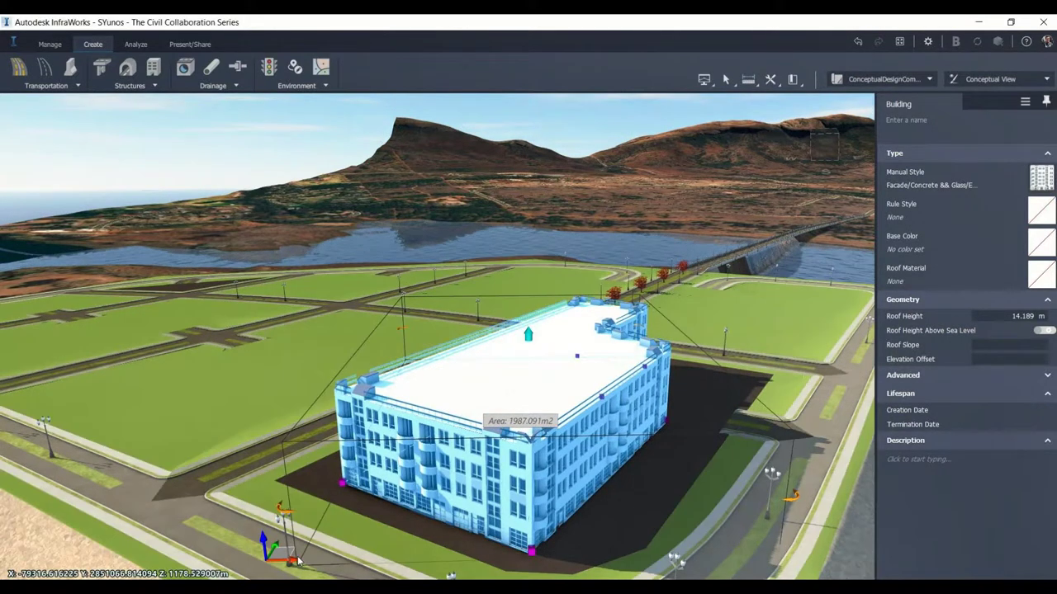
left_click_drag(299, 561, 274, 553)
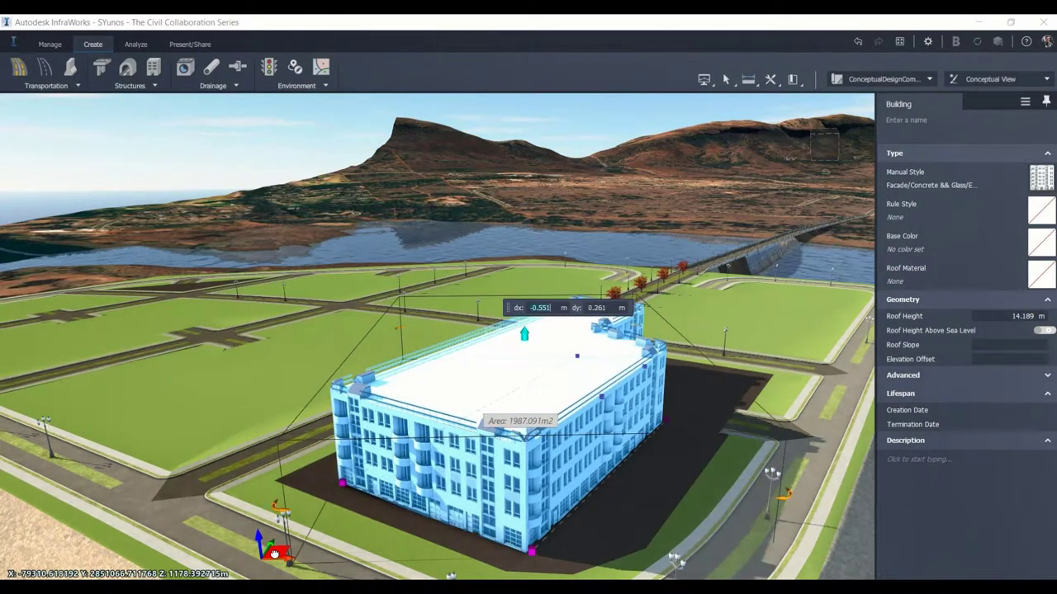
key("Escape")
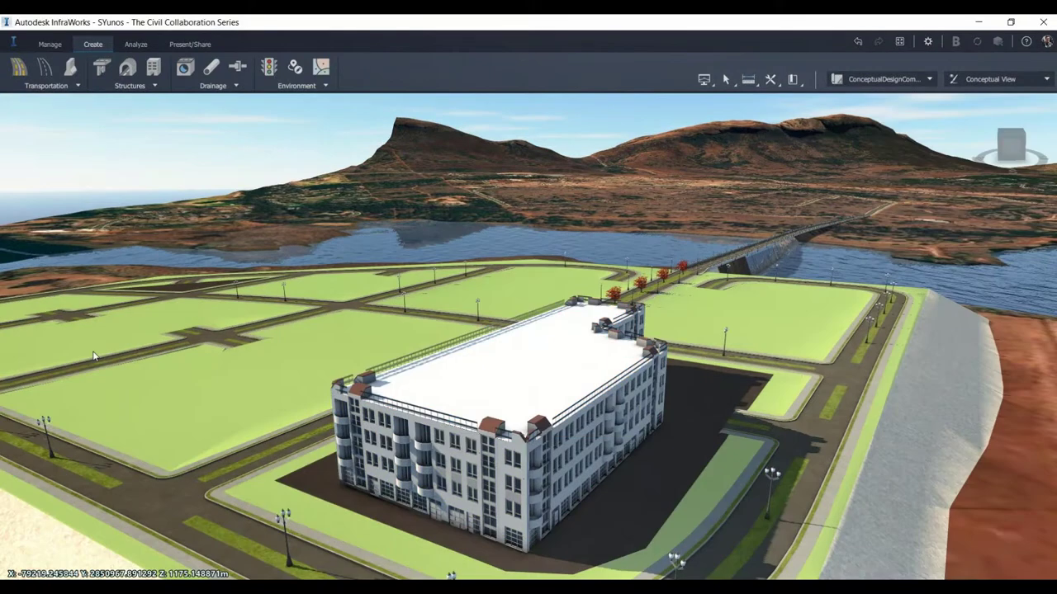
Review the building on its block, select it, and delete it
left_click_drag(700, 405, 678, 400)
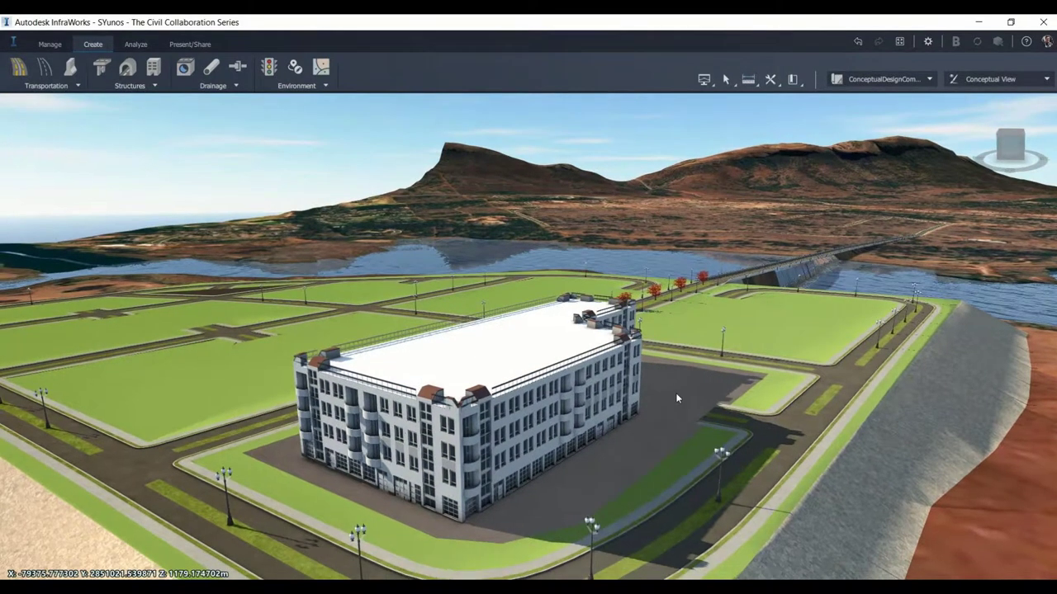
left_click_drag(678, 394, 698, 397)
middle_click_drag(697, 396, 650, 398)
scroll(650, 400, "down", 1)
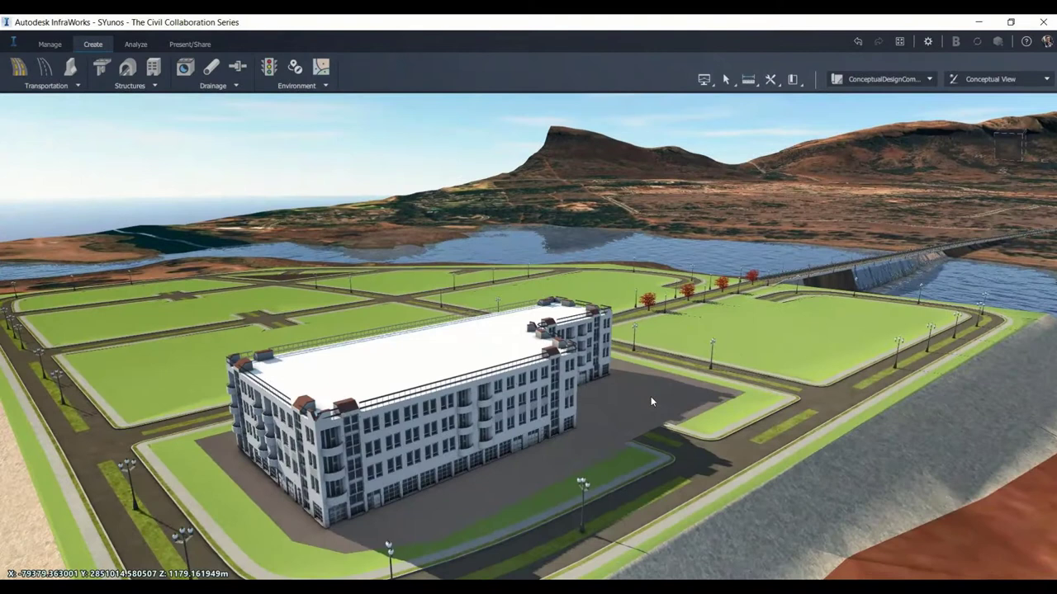
left_click(446, 392)
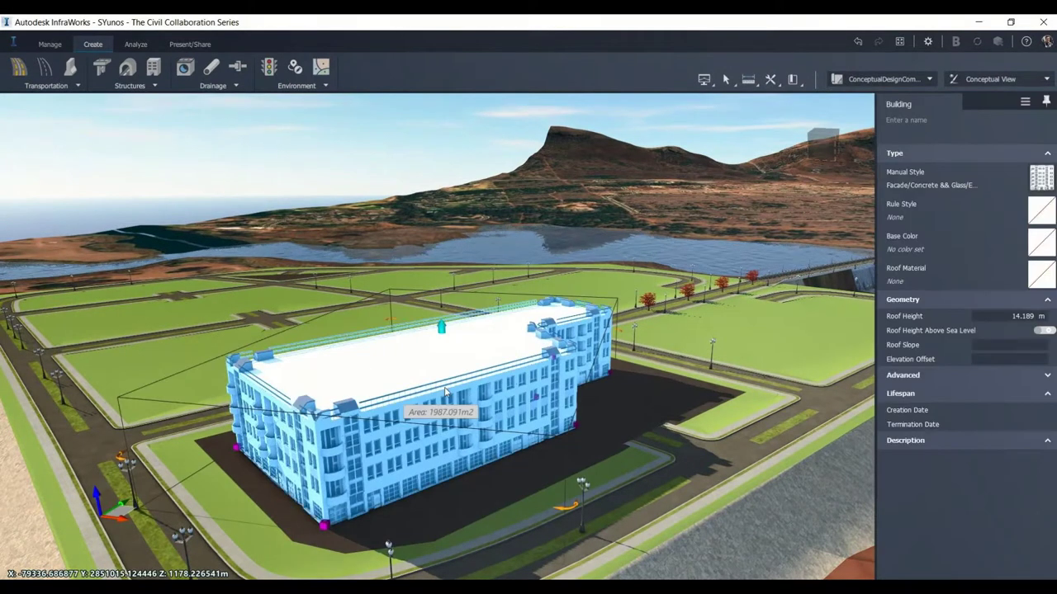
key("Delete")
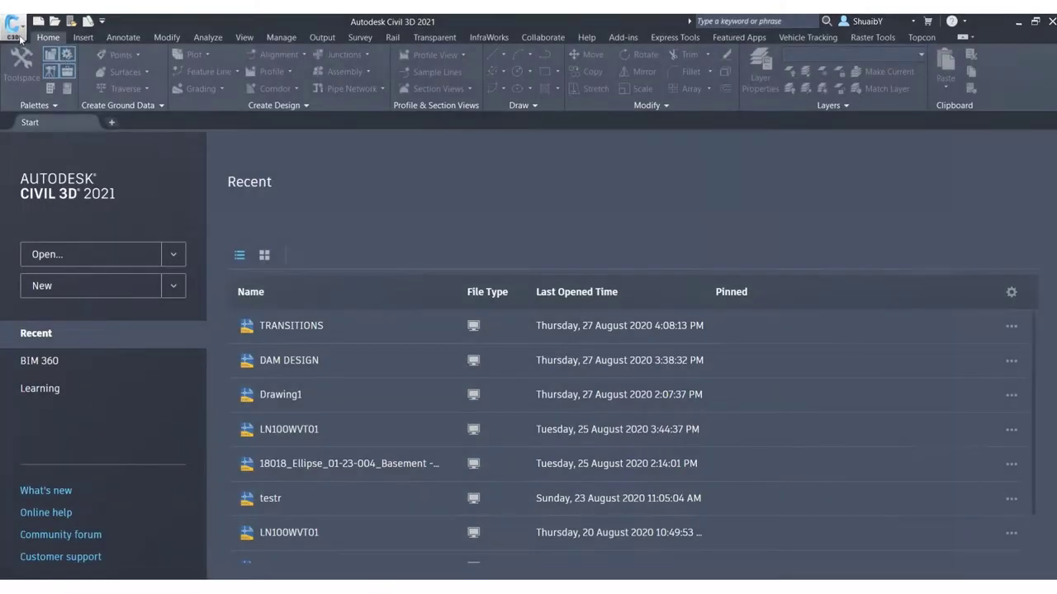
Switch to Civil 3D, look at the BIM 360 project Baker Baynes new office, and create a new drawing
left_click(50, 361)
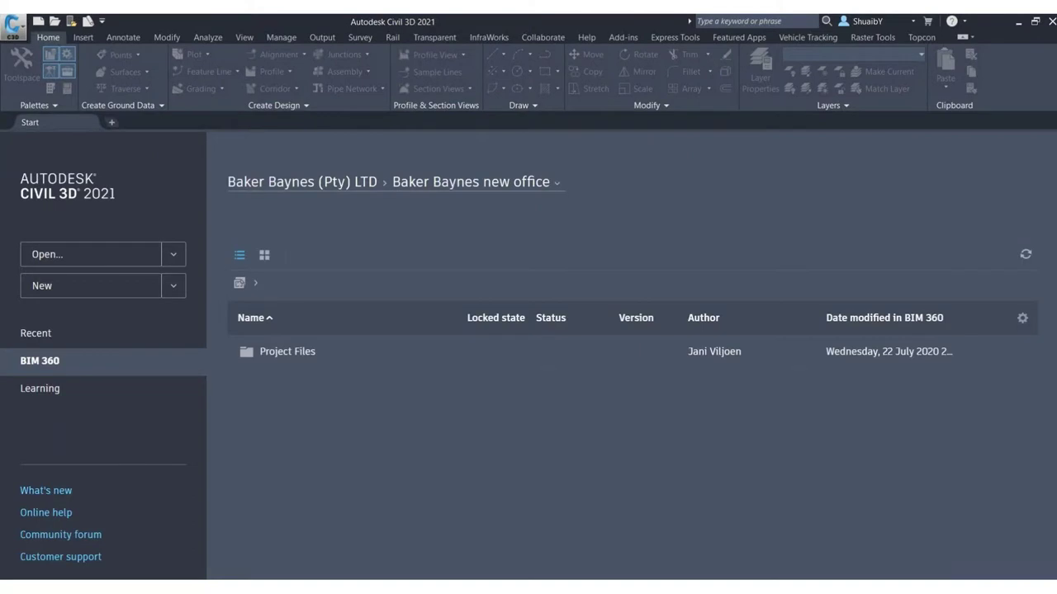
left_click(547, 192)
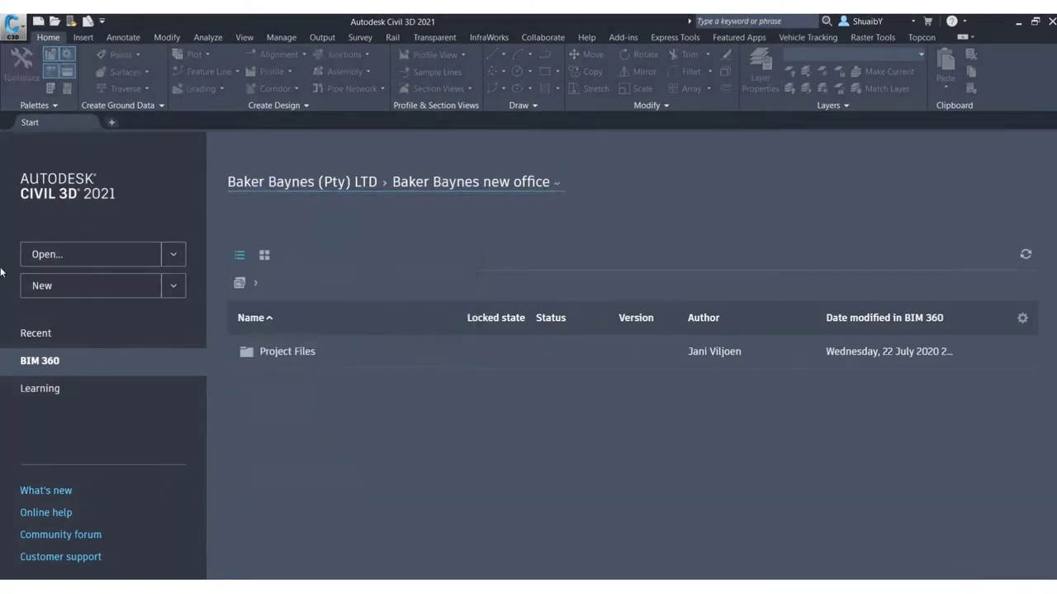
left_click(176, 289)
left_click(59, 338)
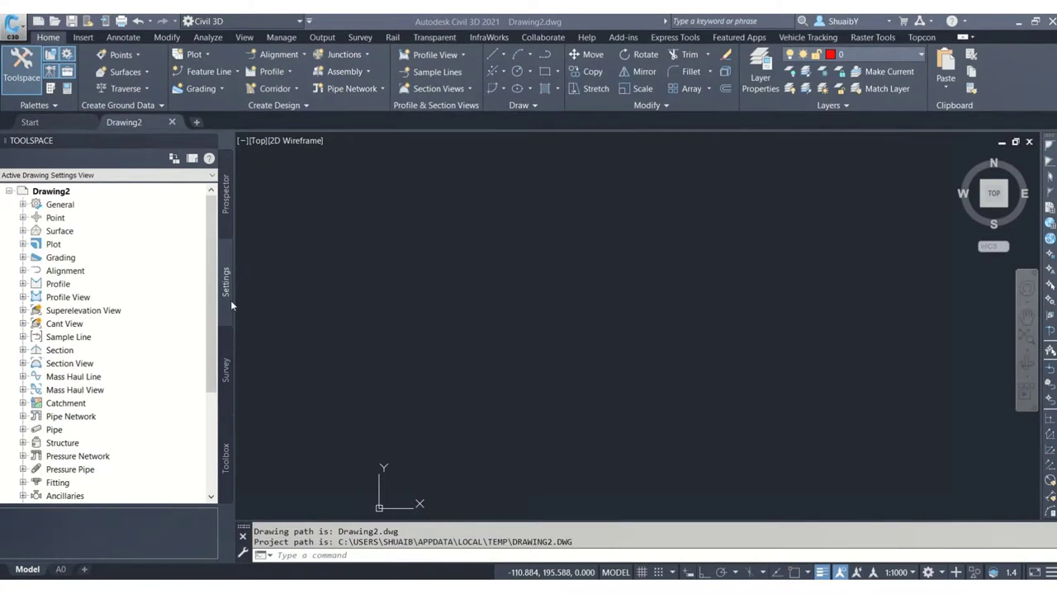
Set the drawing's zone category to Republic of South Africa and its coordinate system to Hartebeesthoek94 / Lo27 Neg
left_click(58, 193)
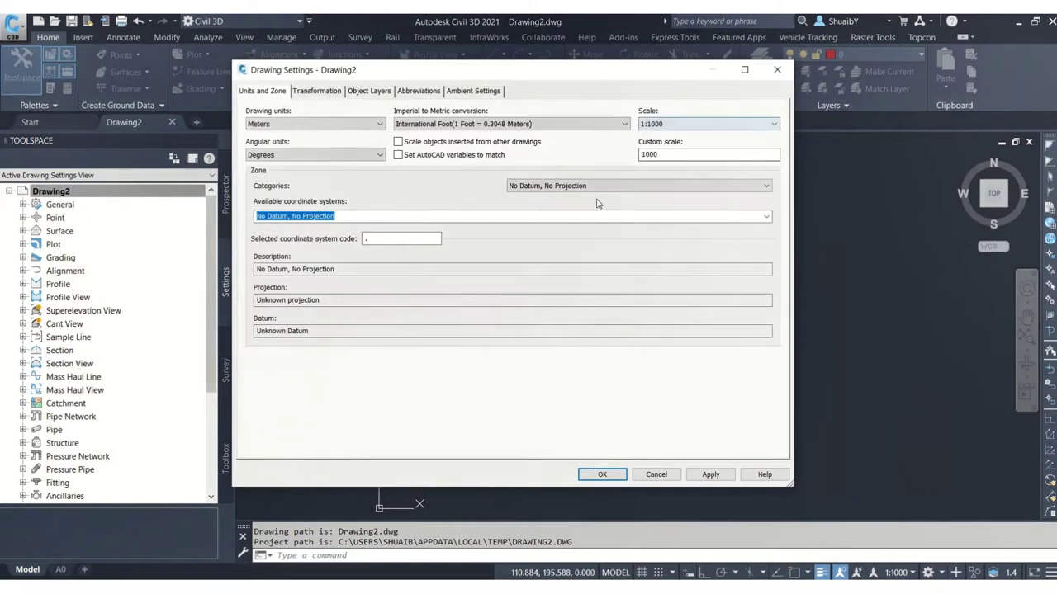
left_click(596, 186)
left_click(584, 195)
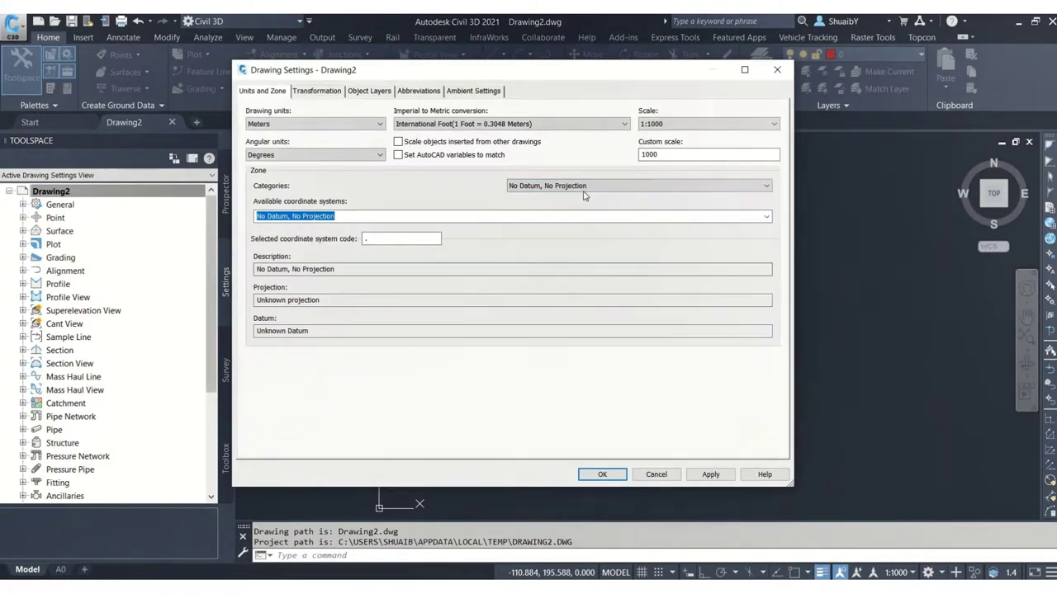
left_click(583, 191)
key("r")
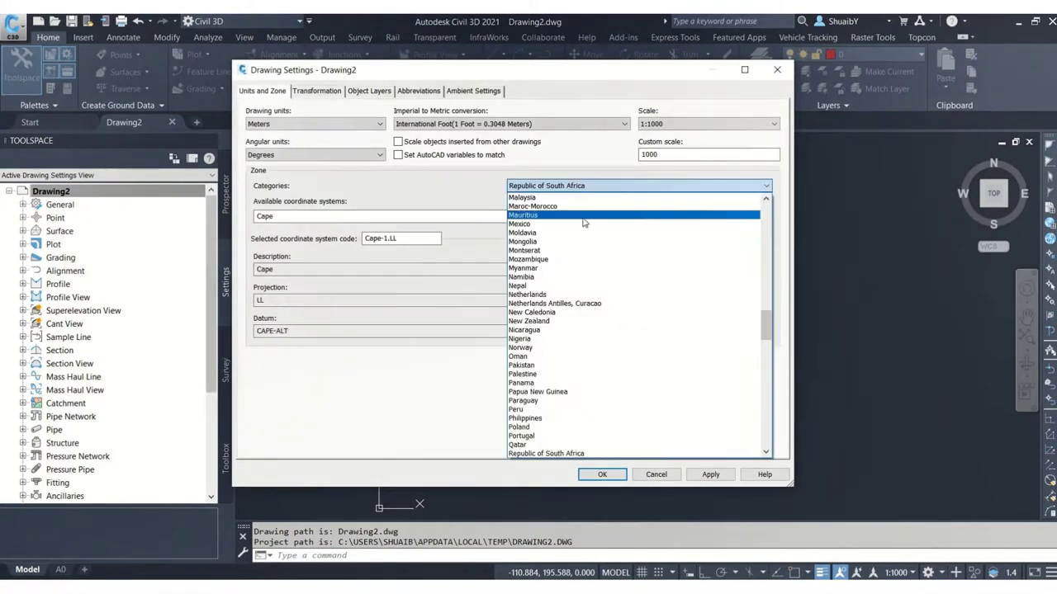
left_click(550, 454)
left_click(581, 217)
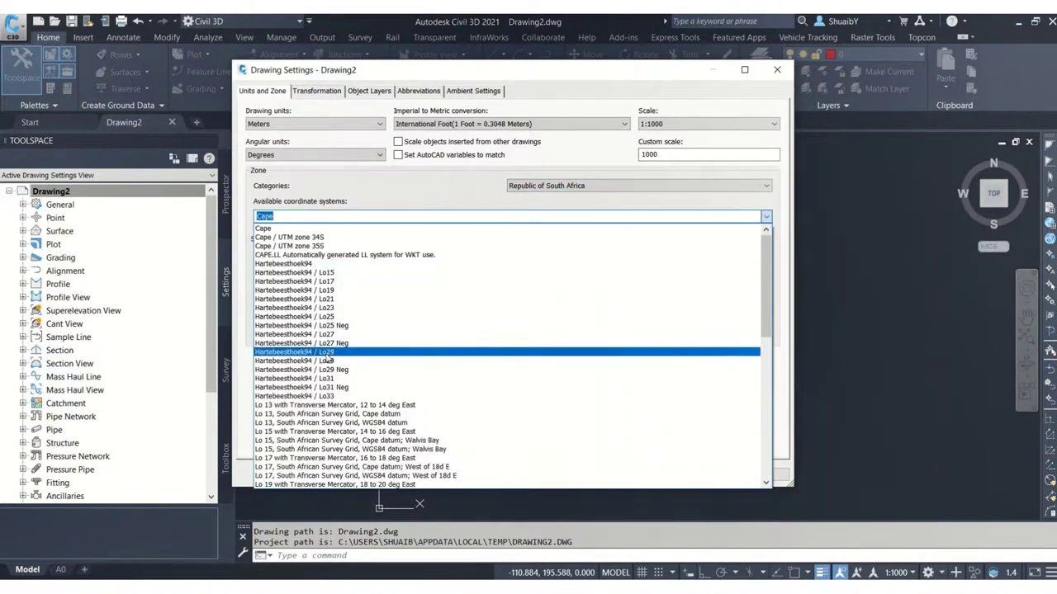
left_click(334, 344)
left_click(609, 473)
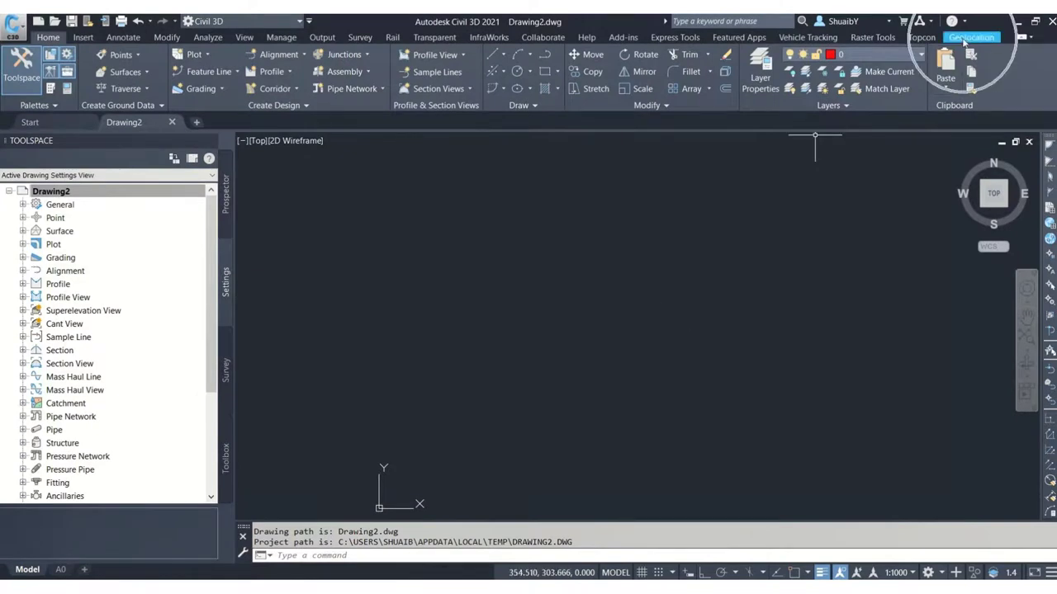
Start opening an InfraWorks model in the drawing and choose the Civil Collaboration Series .sqlite file as its source
left_click(200, 195)
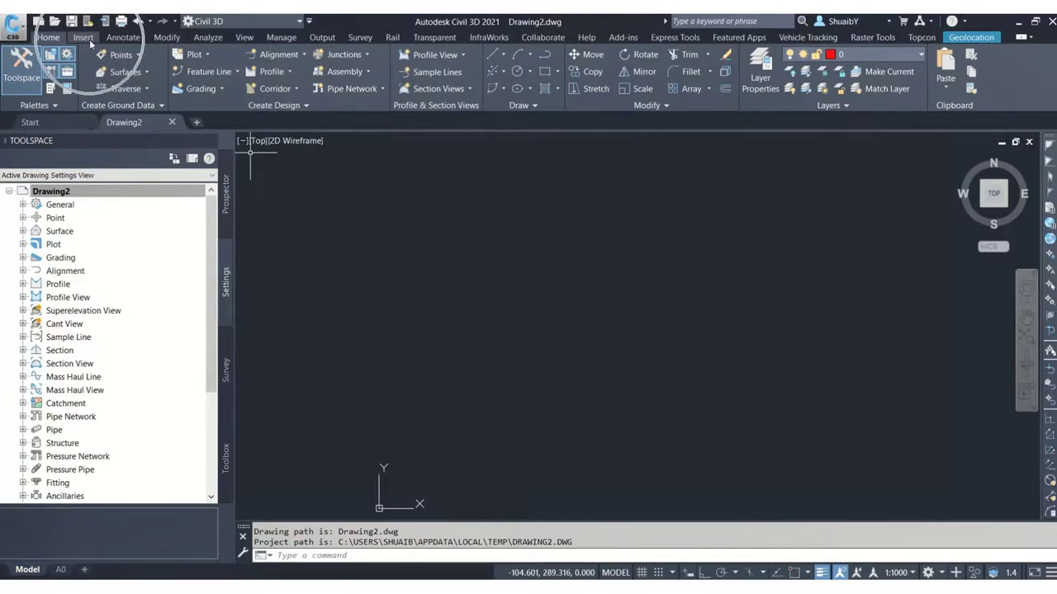
left_click(83, 37)
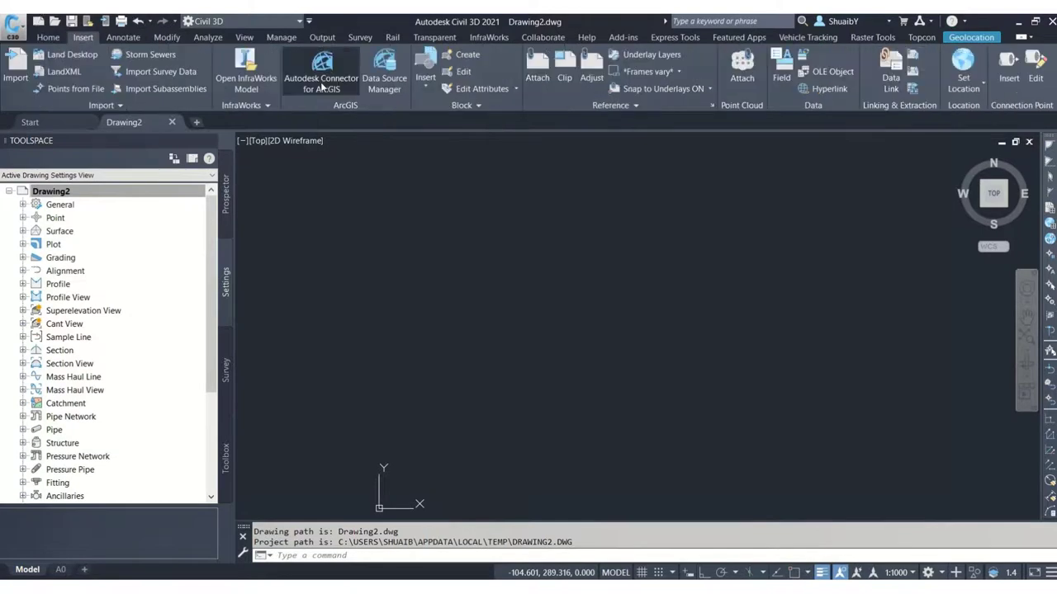
left_click(245, 82)
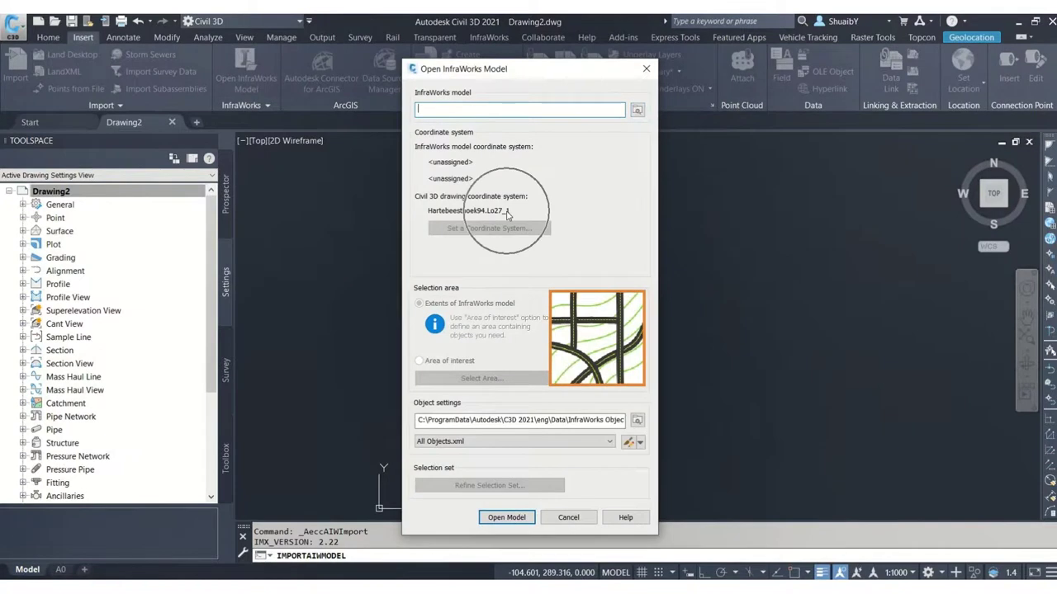
left_click(638, 110)
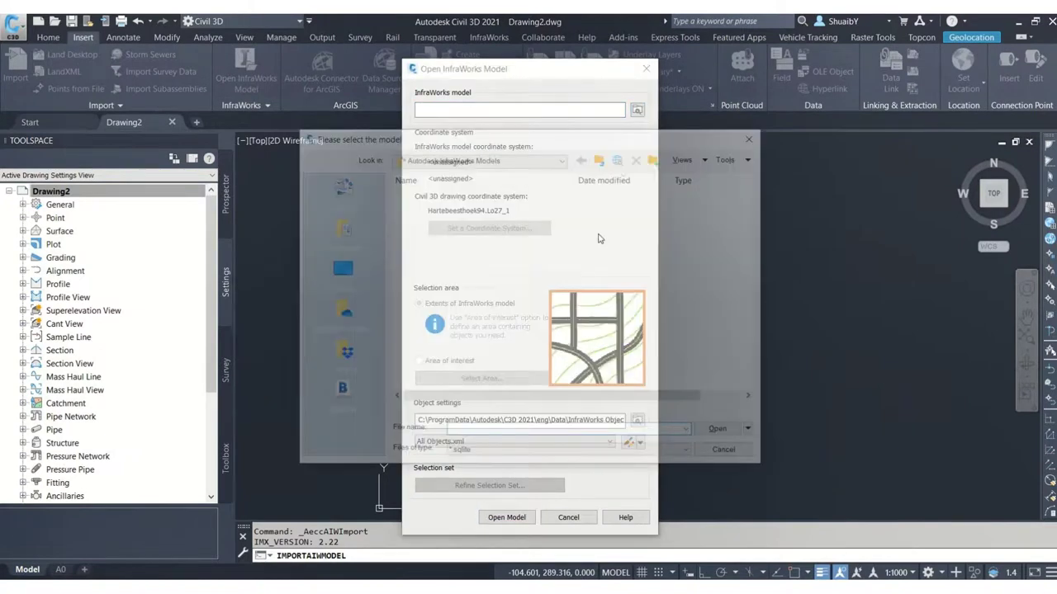
left_click(487, 192)
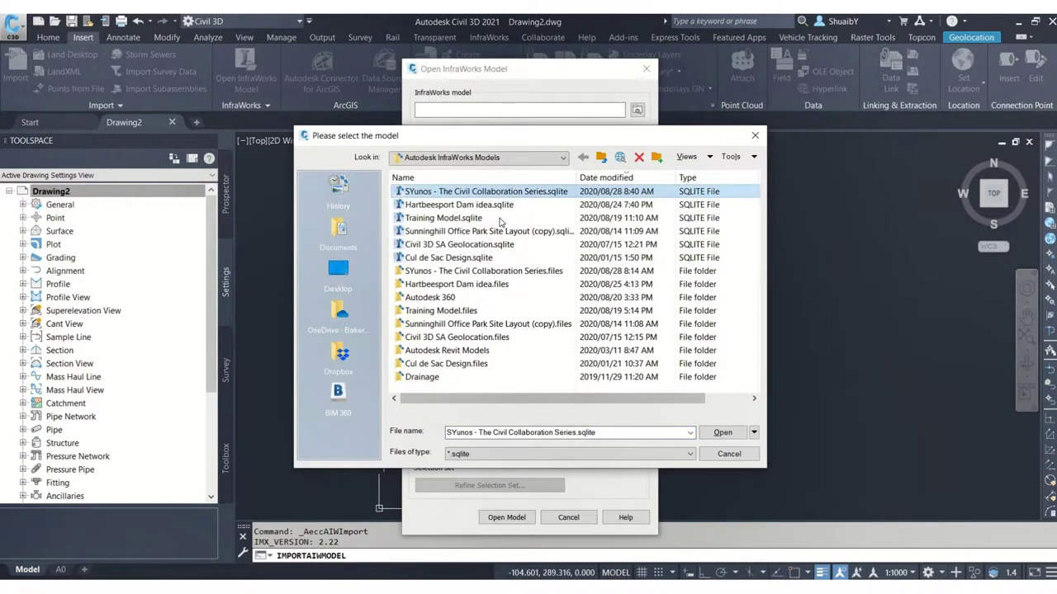
left_click(722, 432)
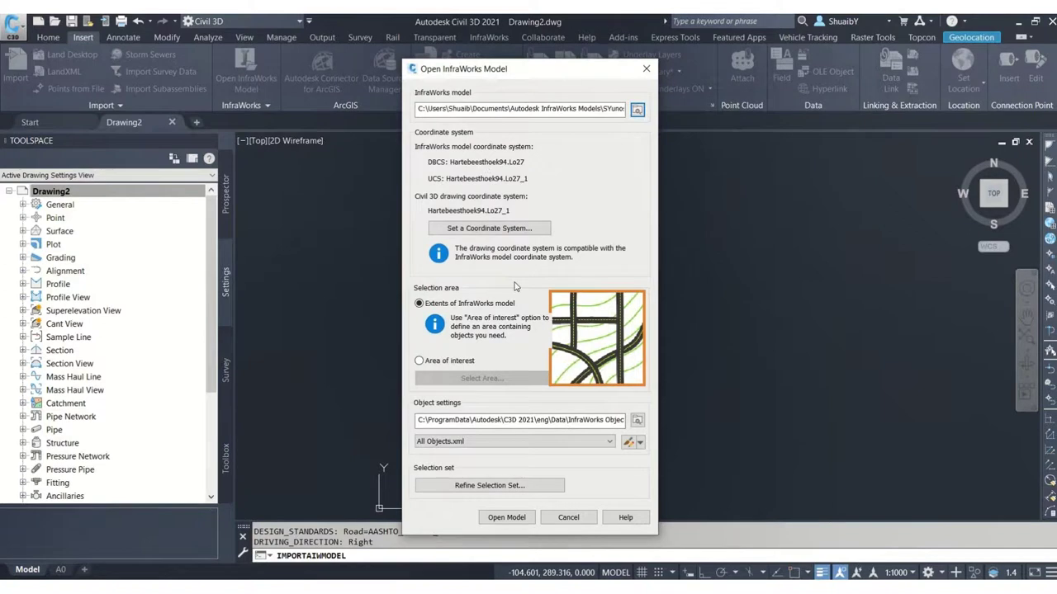
Choose Design Objects.xml as the object settings for the InfraWorks import and look at its editing options
left_click(474, 446)
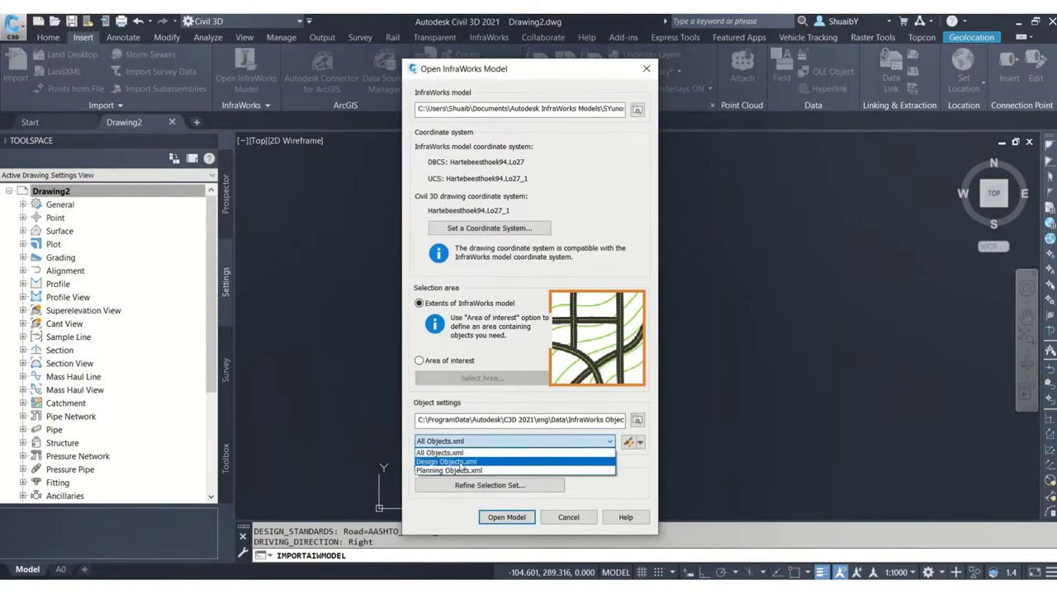
left_click(461, 462)
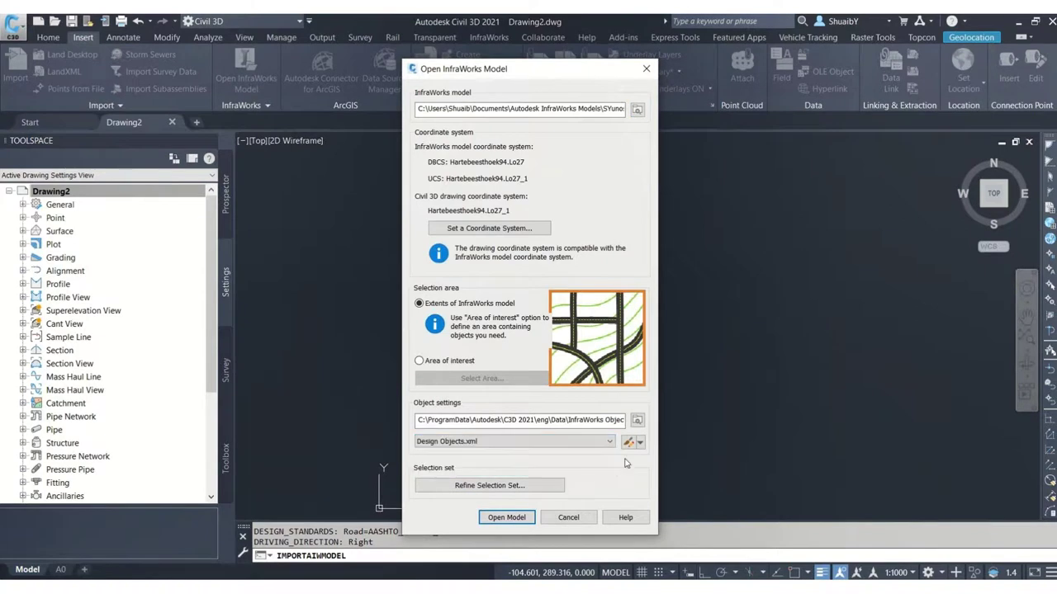
left_click(631, 441)
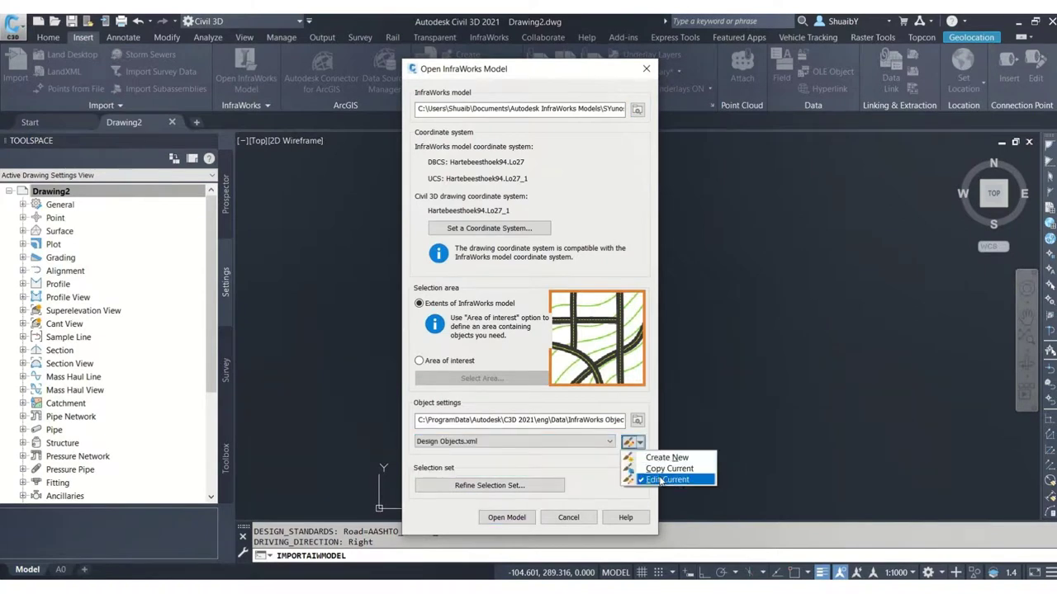
left_click(660, 480)
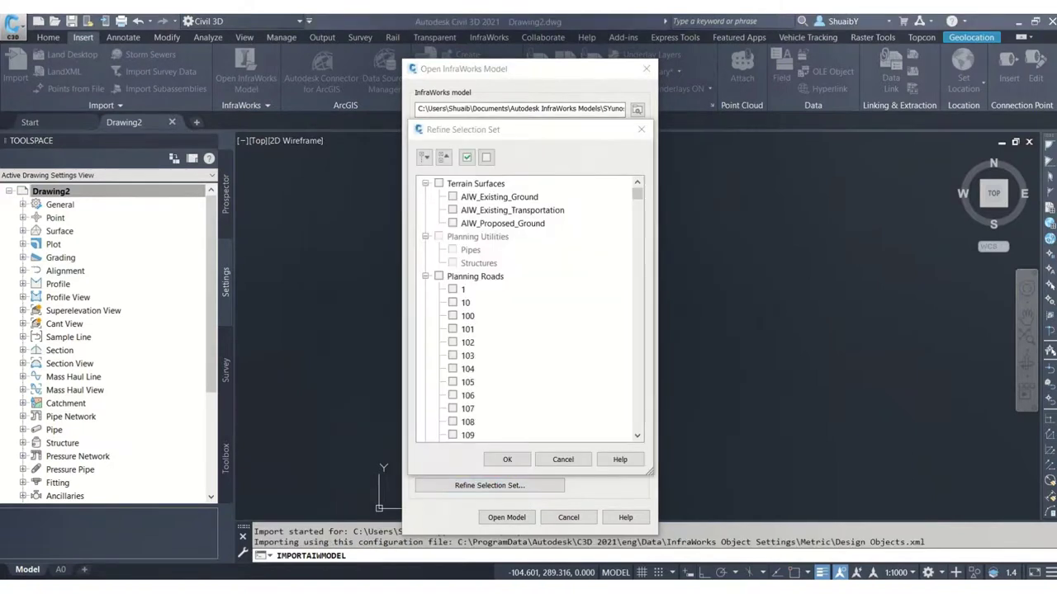
Refine the import's selection set to include all Terrain Surfaces
left_click(452, 197)
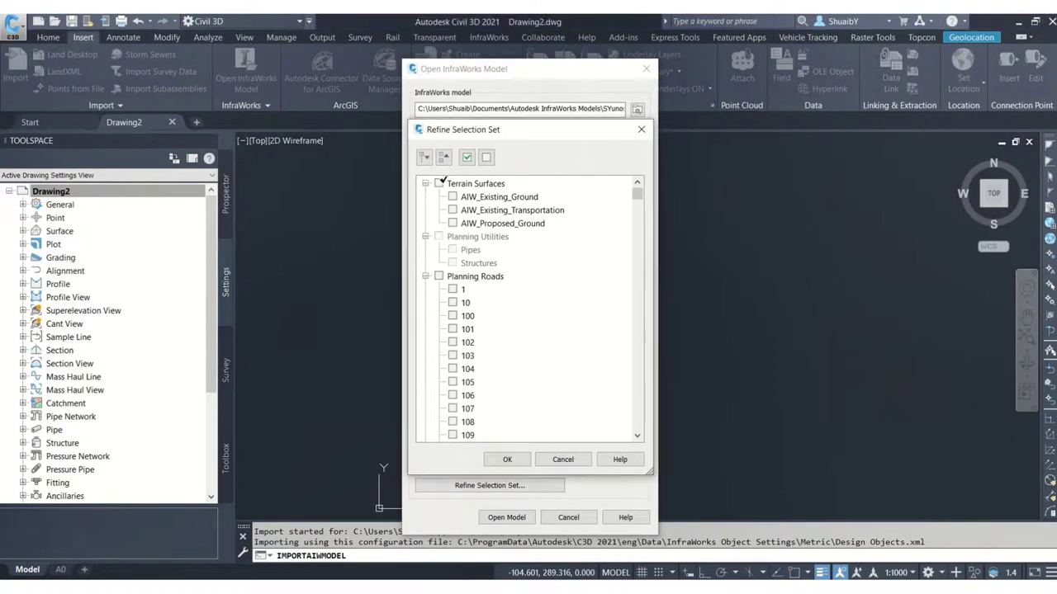
left_click(439, 182)
scroll(505, 297, "down", 6)
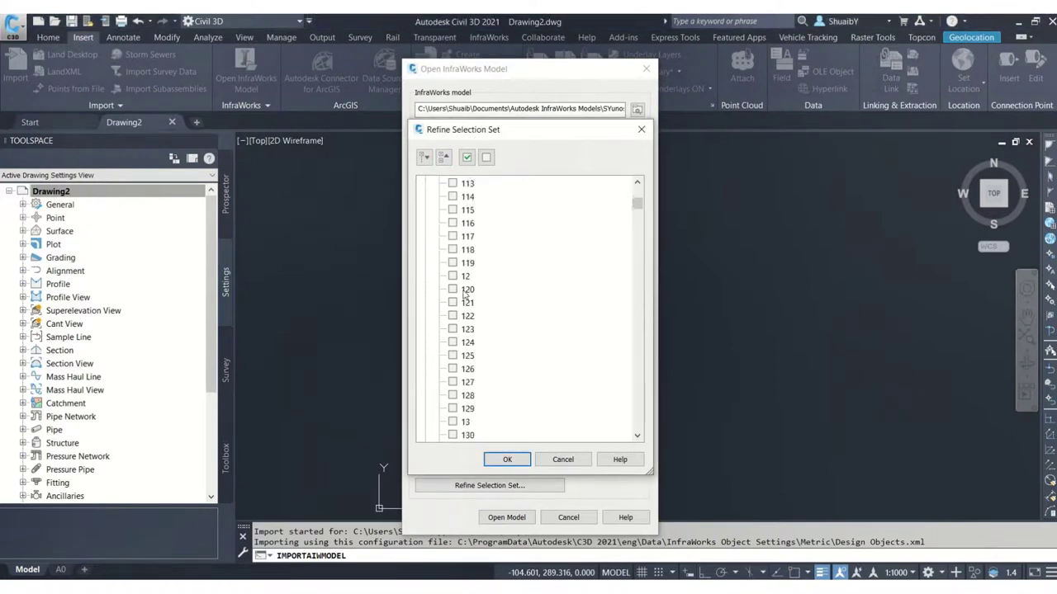
scroll(462, 304, "up", 6)
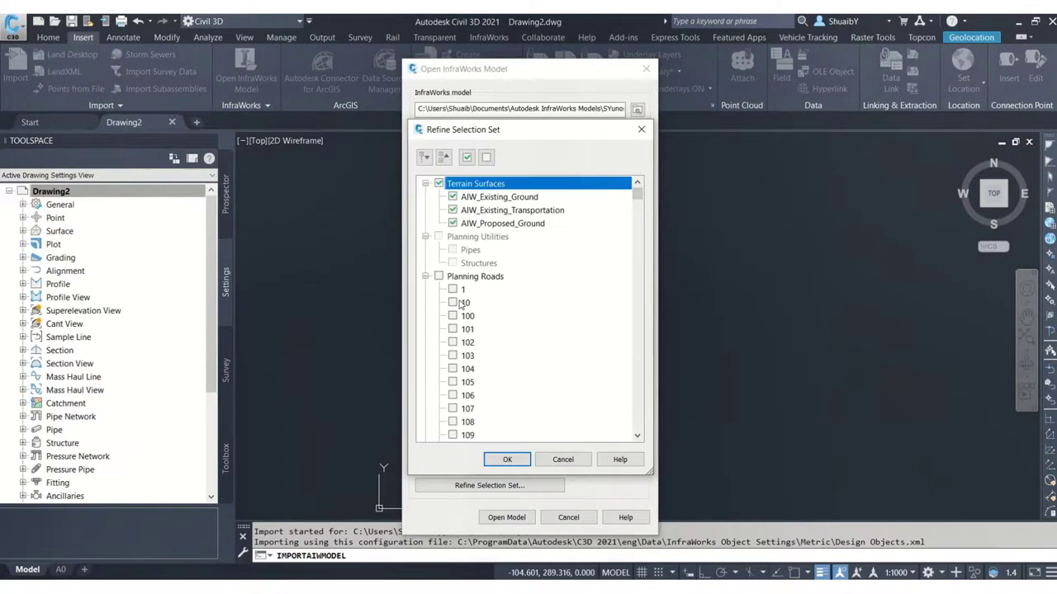
Include all Coverages (Terrain Modifying) and Water Areas in the selection set, and review the list
left_click(426, 276)
scroll(436, 285, "down", 2)
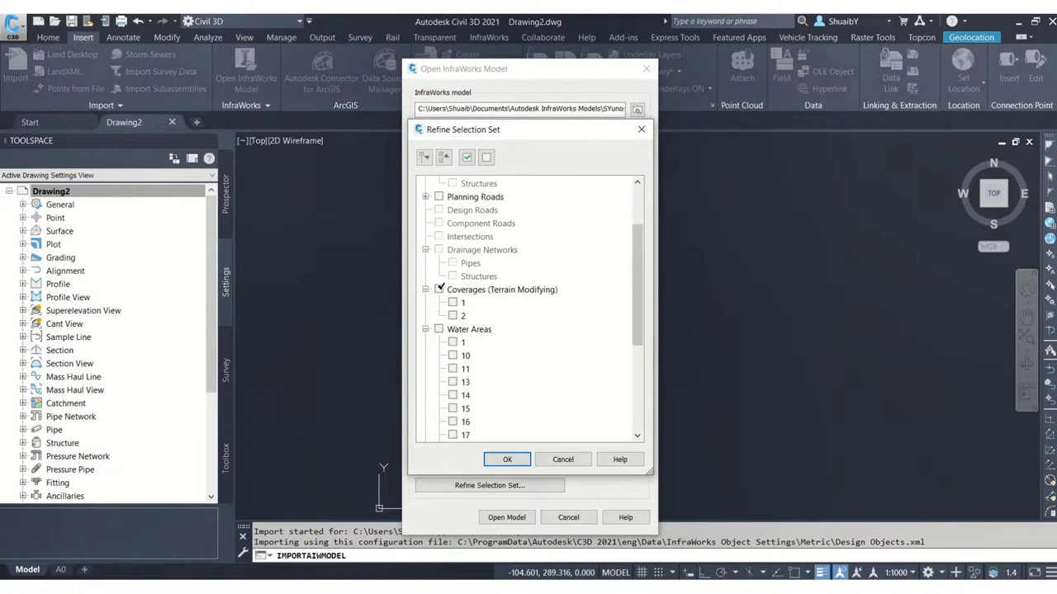
left_click(439, 290)
left_click(438, 329)
scroll(635, 355, "down", 5)
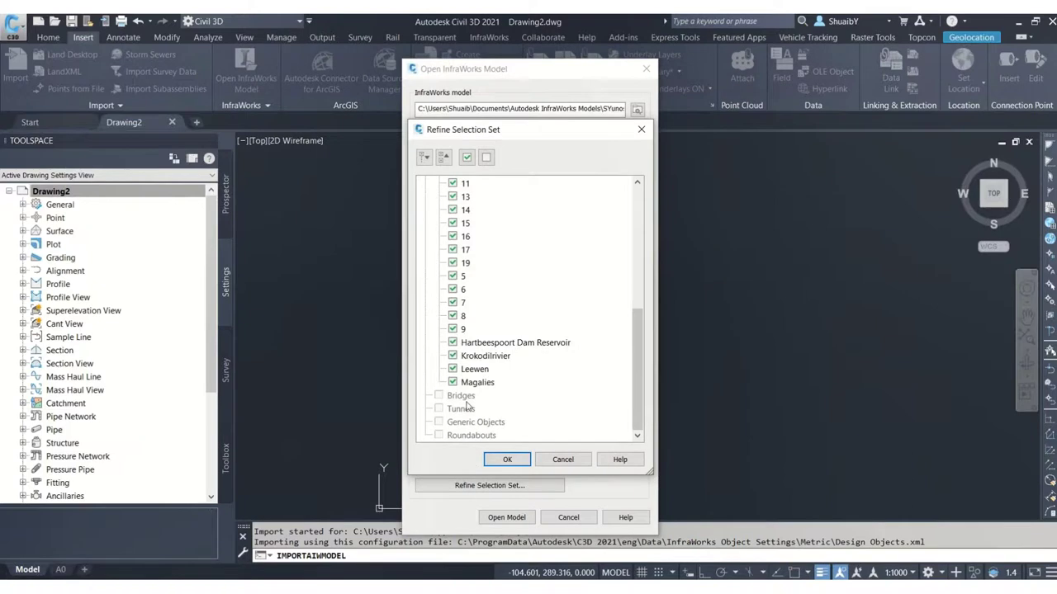
scroll(499, 374, "up", 4)
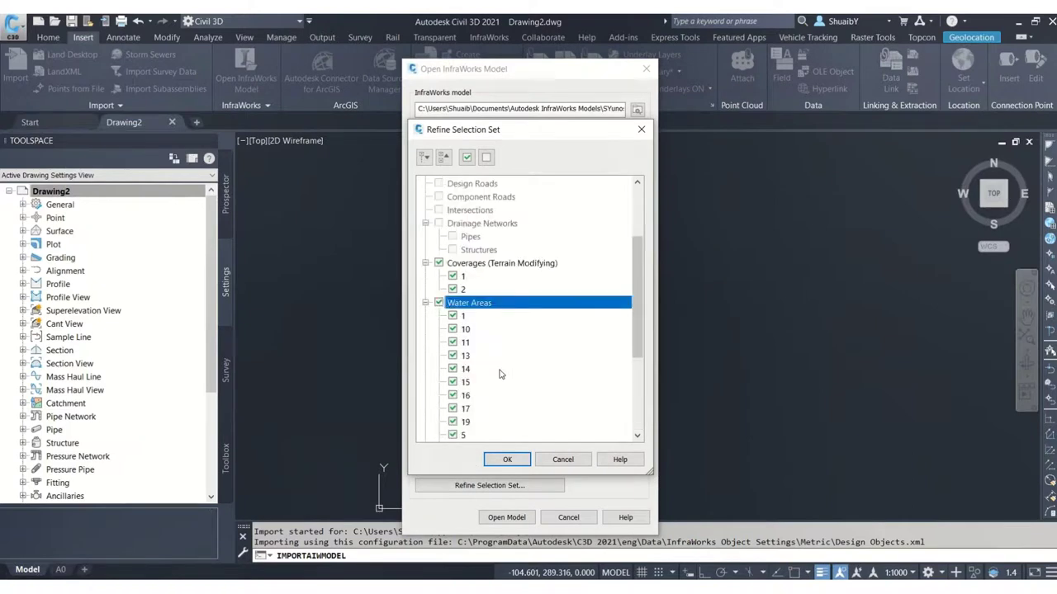
scroll(499, 374, "up", 3)
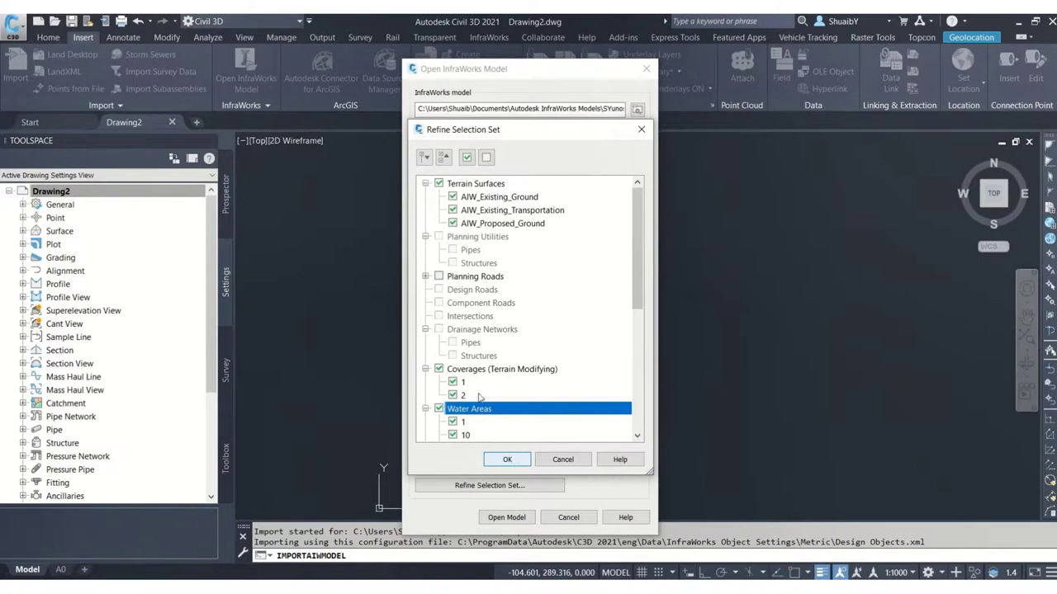
Include all Planning Roads and accept the refined selection set
left_click(426, 275)
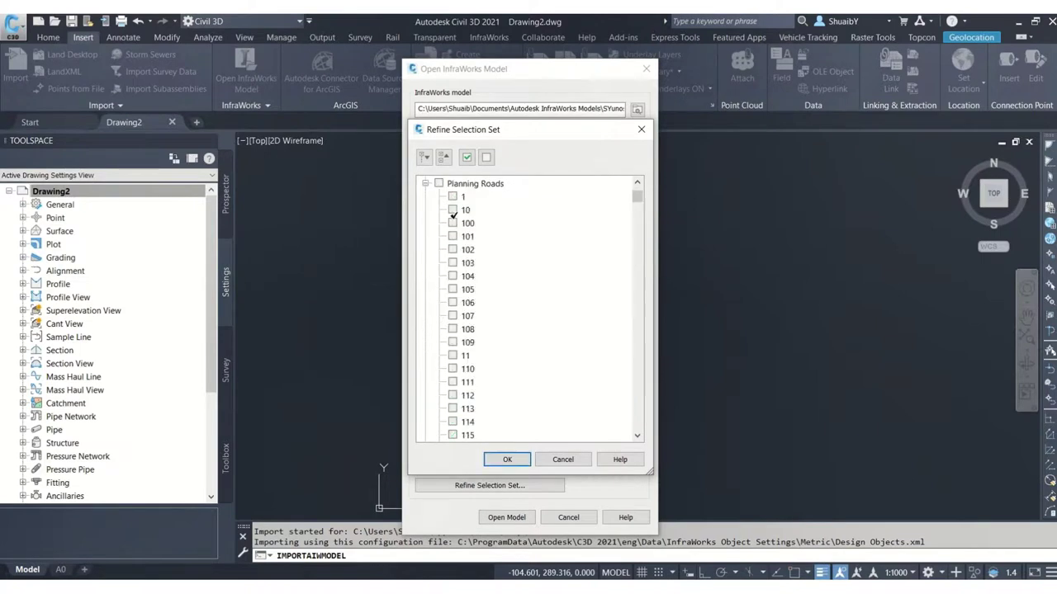
left_click(439, 183)
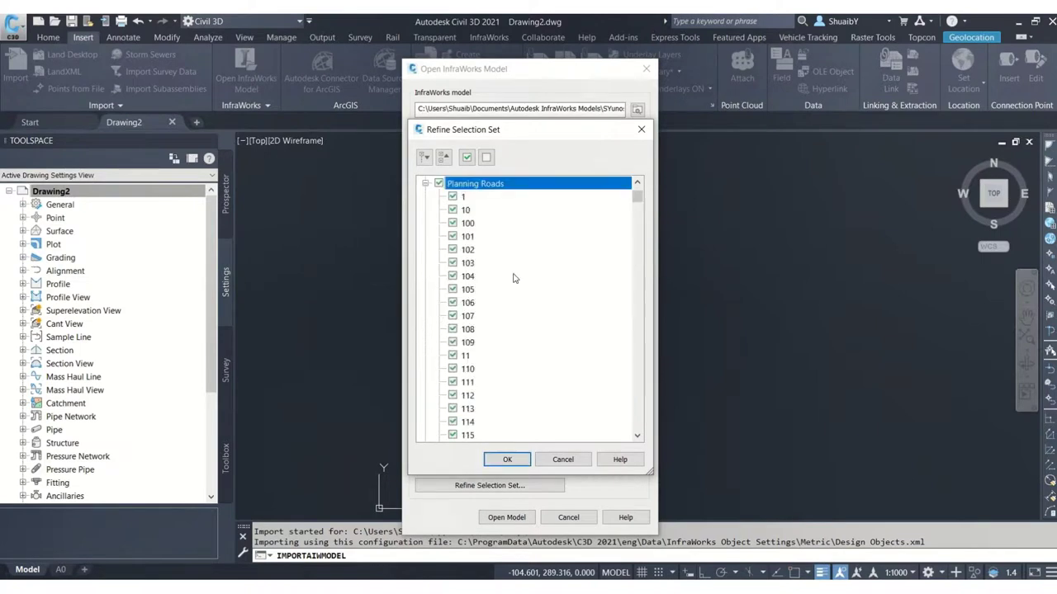
left_click(508, 459)
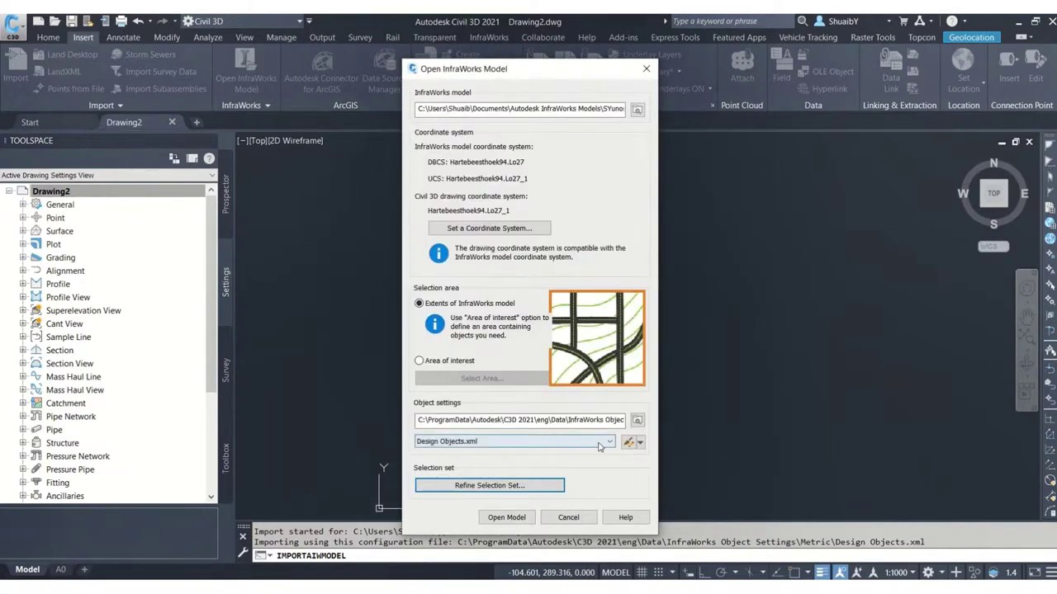
Use All Objects.xml as the object settings, open the InfraWorks model, and keep the current display mode for large surfaces
left_click(609, 441)
left_click(467, 454)
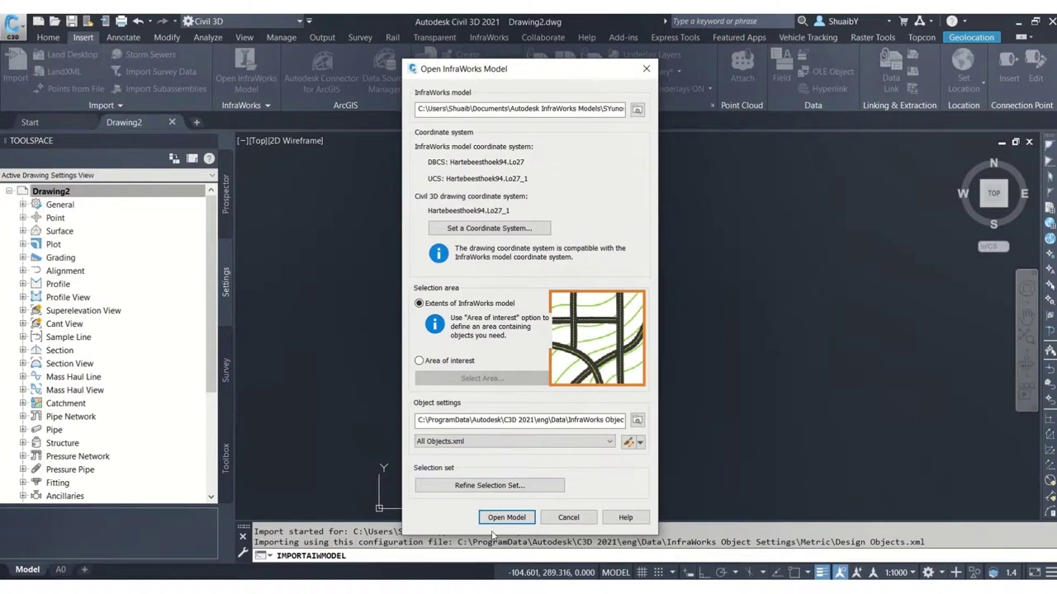
left_click(503, 520)
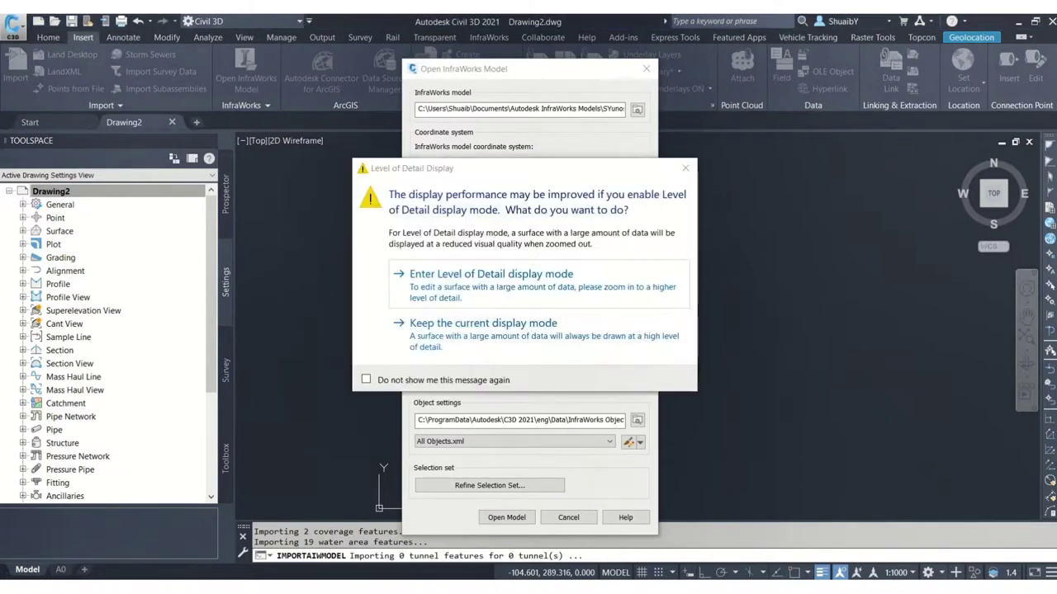
left_click(487, 327)
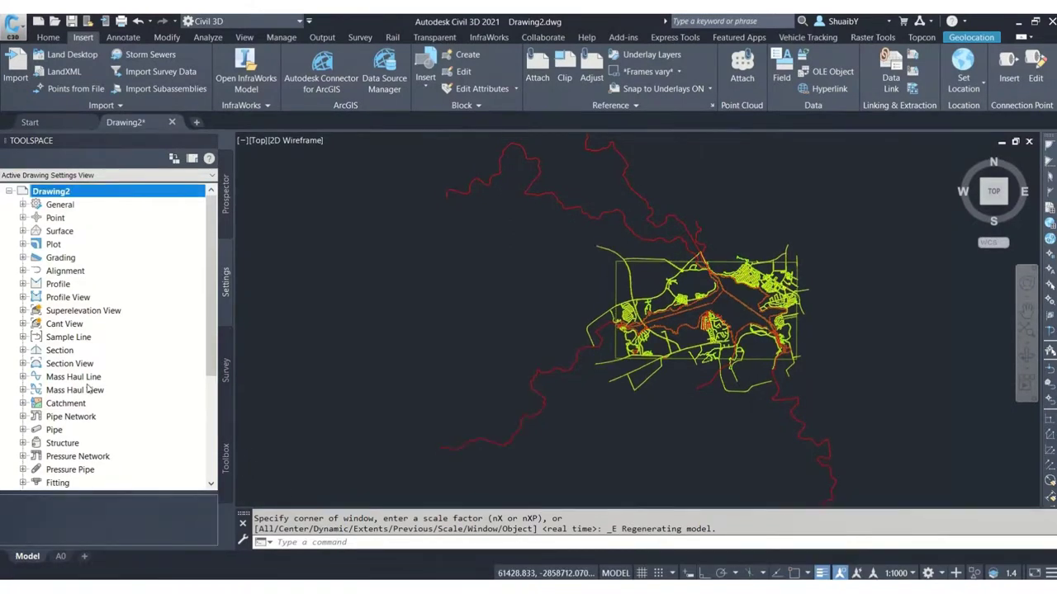
Set the surface style of AIW_Existing_Ground to Contours | Grey | 1m and 5m and deselect the surface
scroll(817, 287, "up", 8)
scroll(851, 294, "down", 3)
mouse_move(578, 320)
middle_mouse_down()
mouse_move(626, 302)
mouse_move(654, 317)
middle_mouse_up()
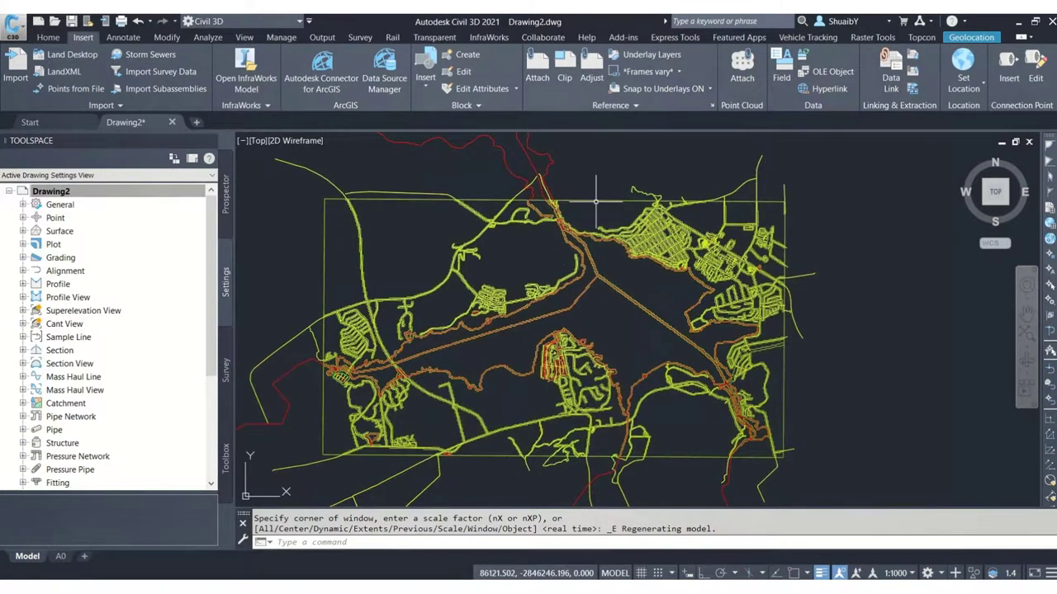
left_click(784, 330)
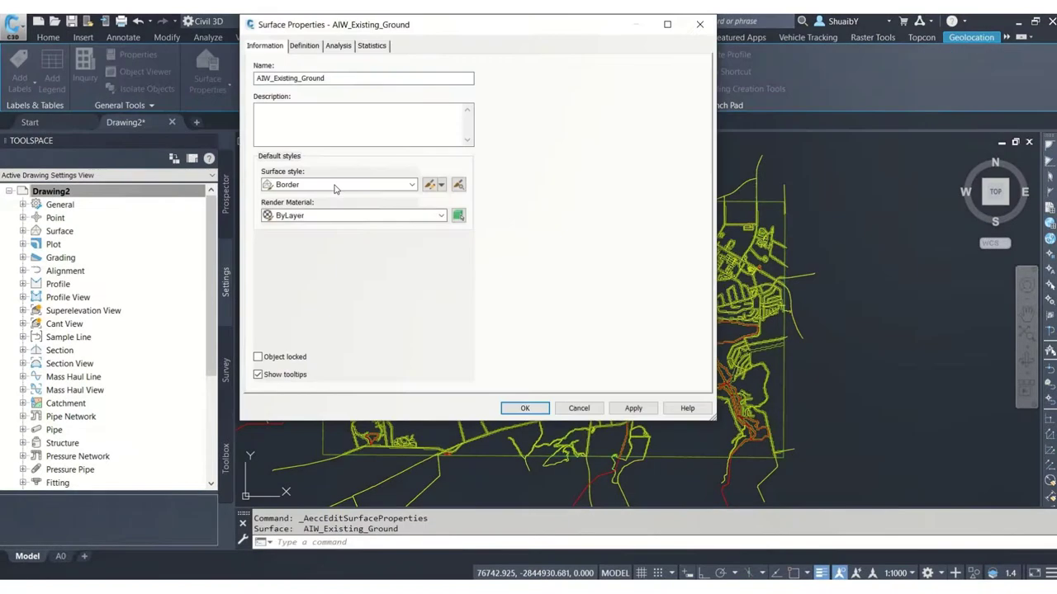
left_click(335, 186)
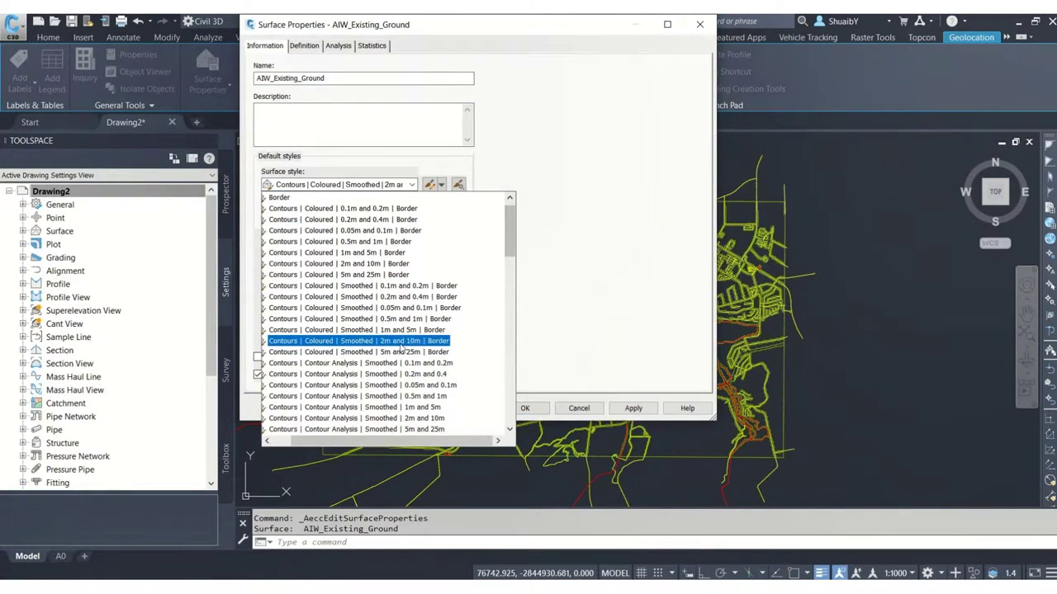
scroll(382, 376, "down", 1)
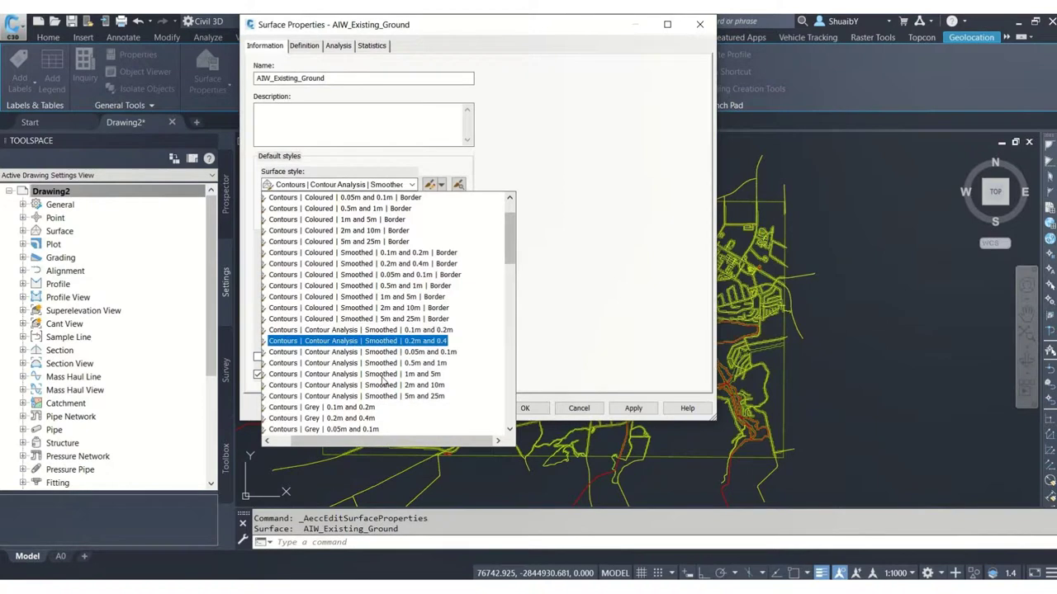
scroll(382, 380, "down", 2)
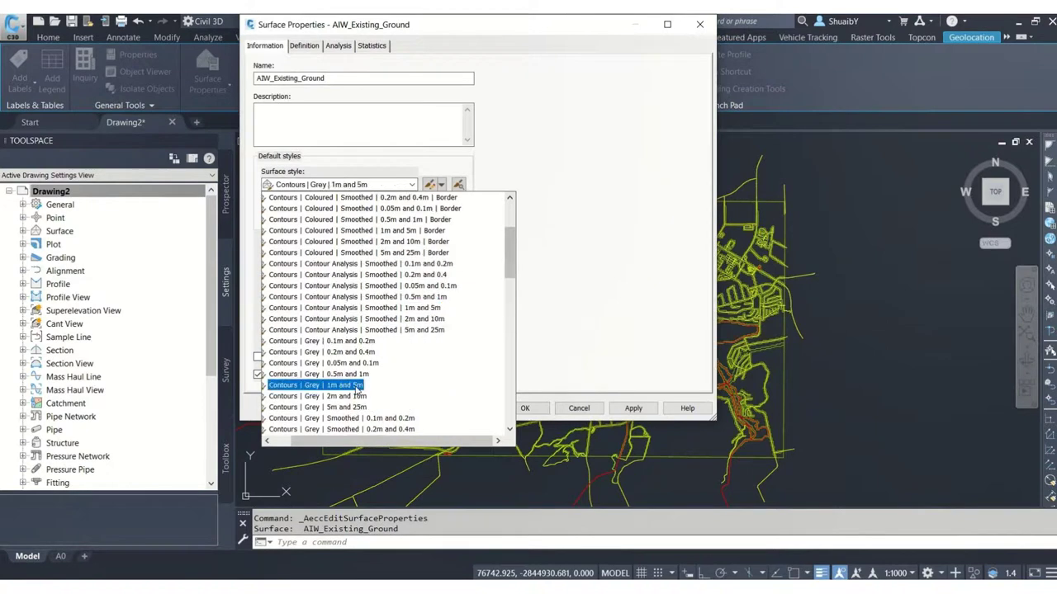
left_click(356, 386)
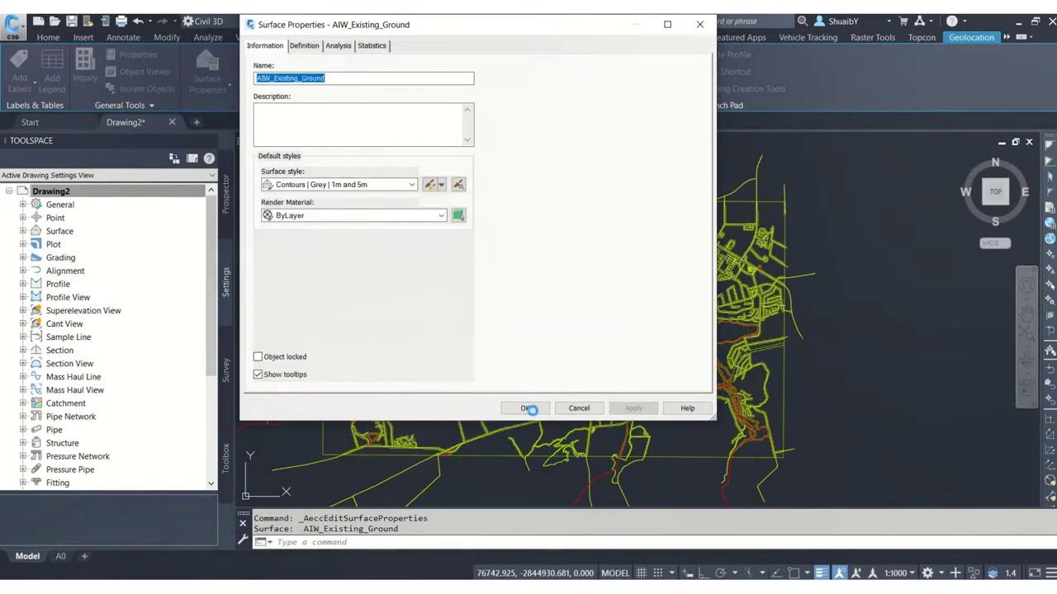
left_click(632, 408)
left_click(528, 408)
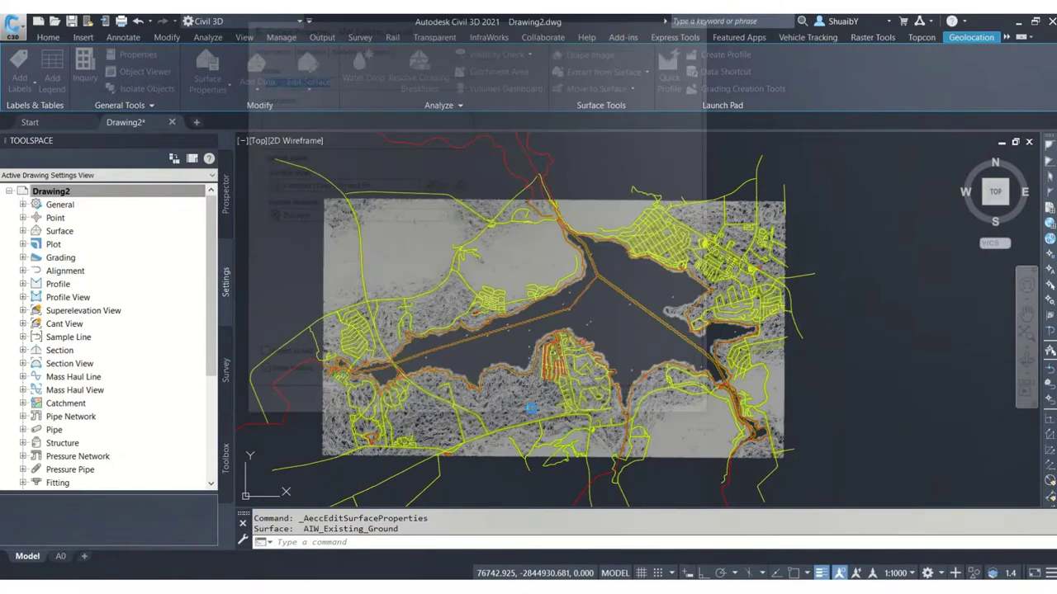
key("Escape")
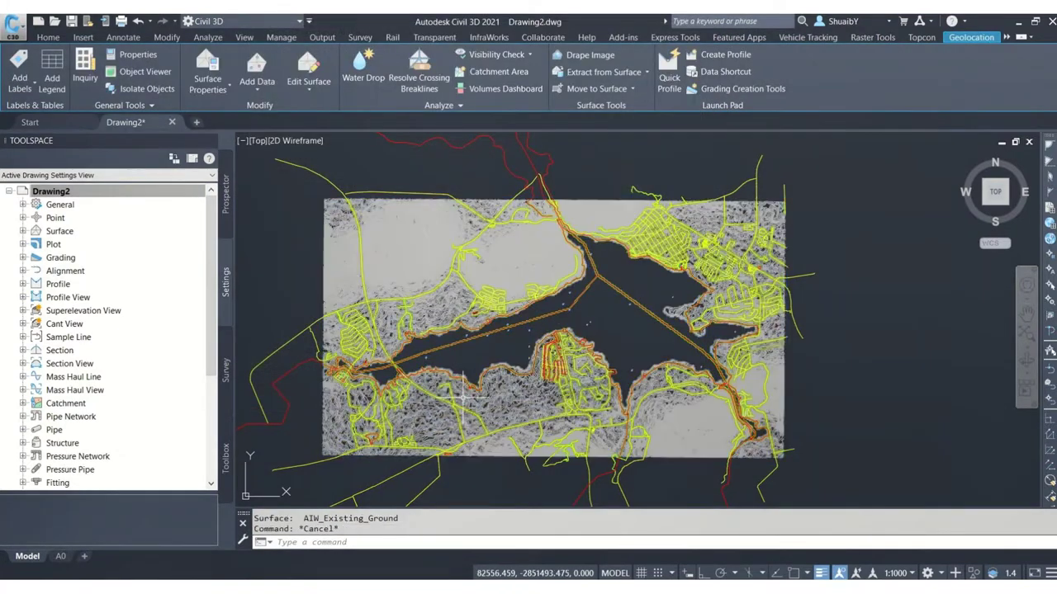
Inspect the surface contours and roads around the dam, and show the aerial online map behind the drawing
scroll(462, 398, "up", 5)
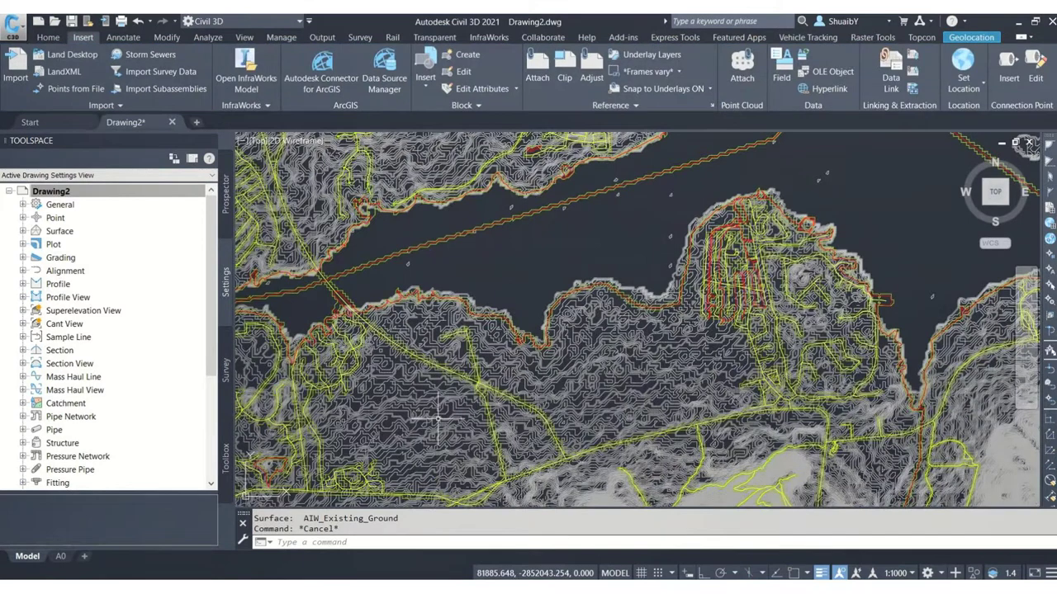
scroll(891, 338, "down", 3)
scroll(420, 424, "down", 2)
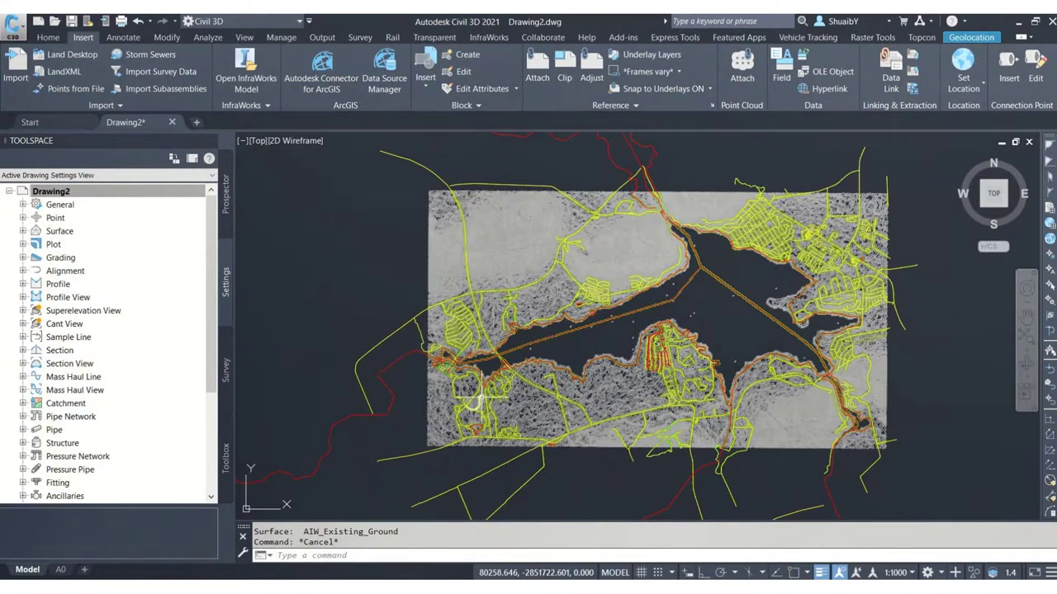
scroll(474, 401, "up", 5)
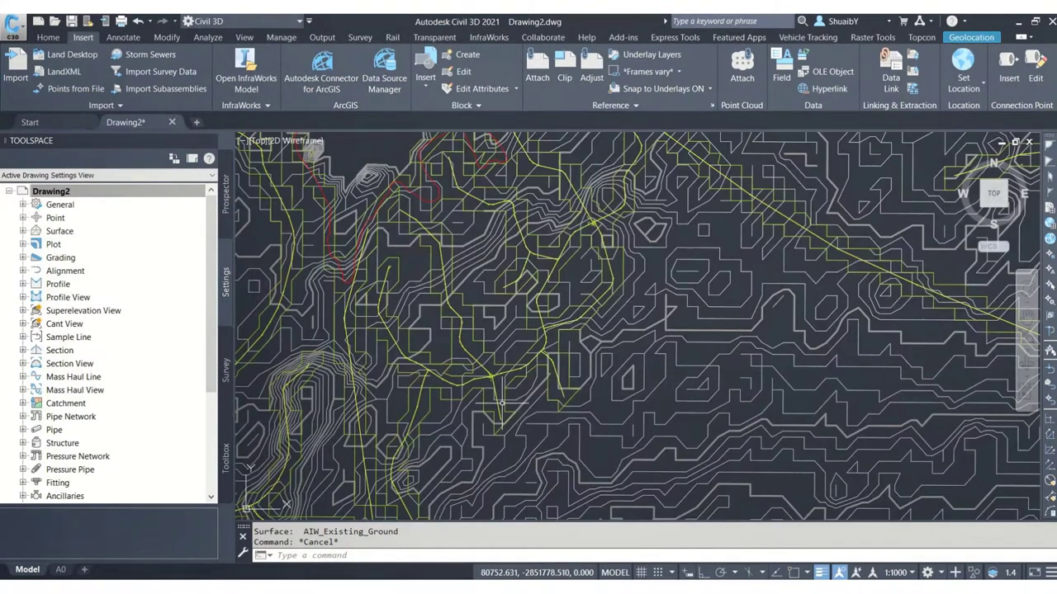
scroll(568, 349, "down", 5)
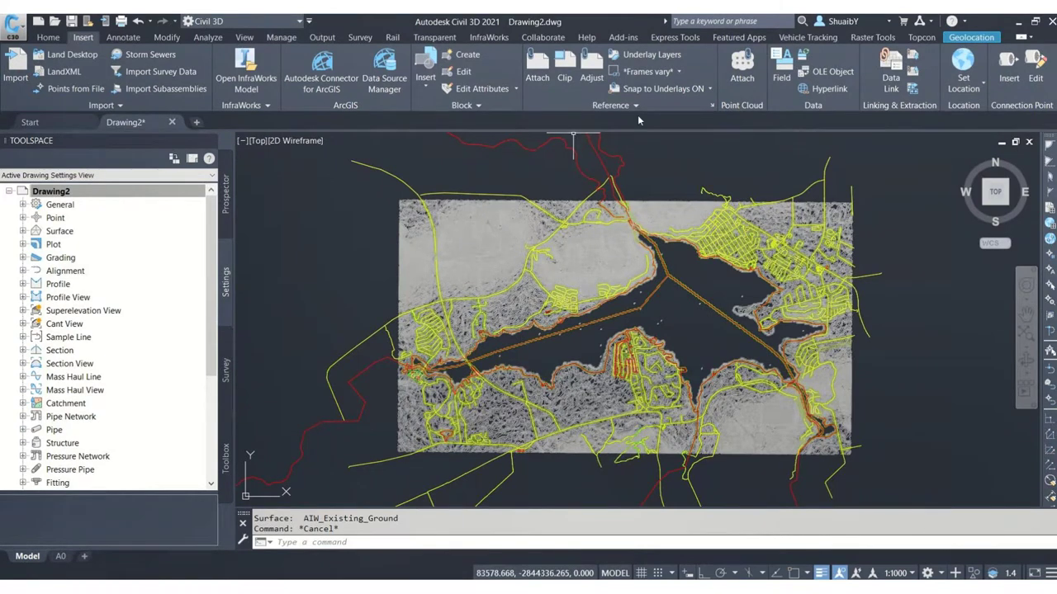
left_click(971, 38)
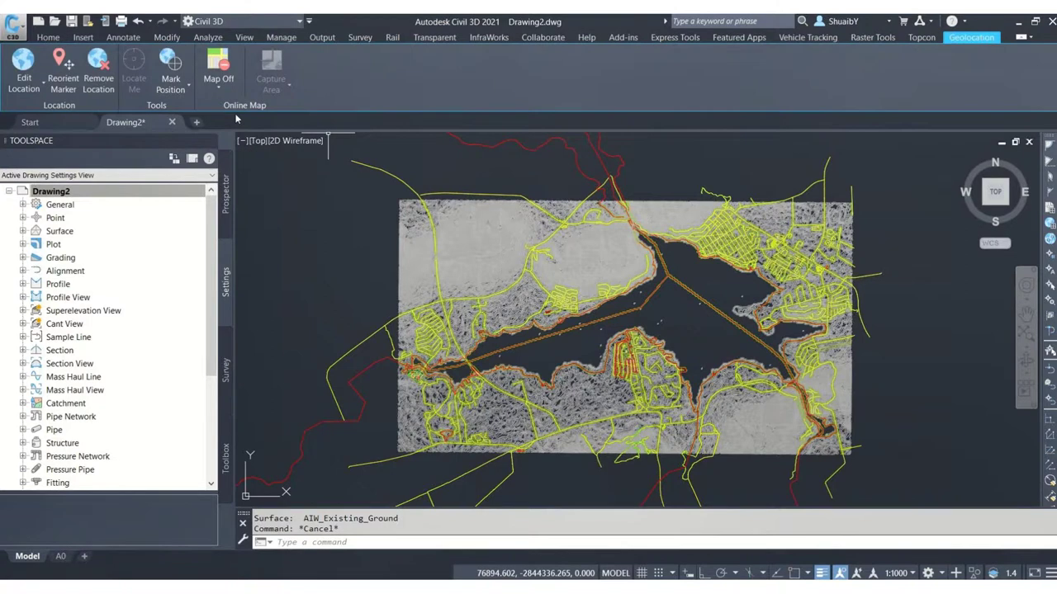
left_click(219, 87)
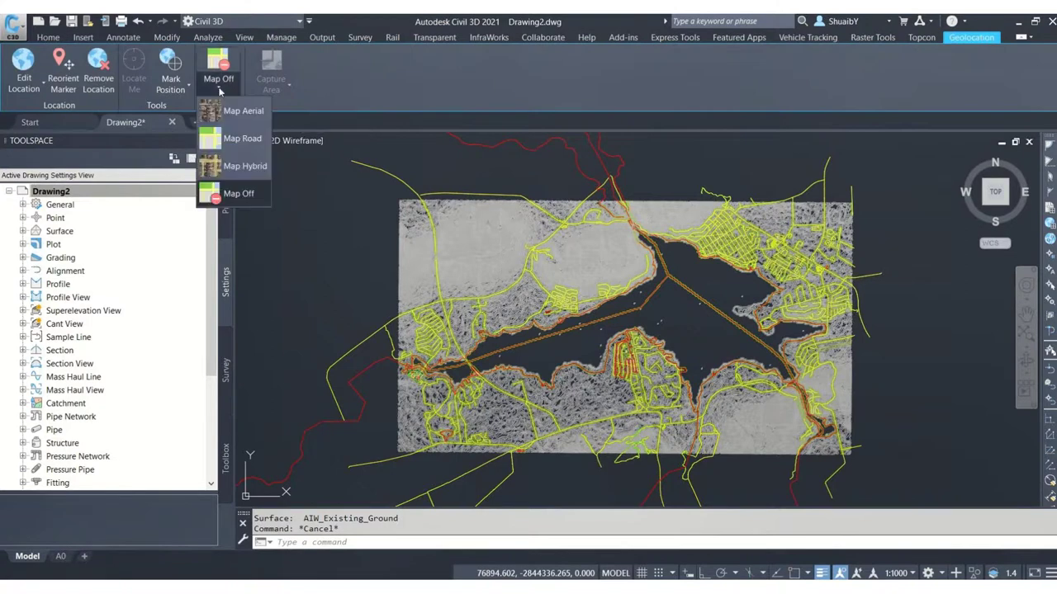
left_click(240, 112)
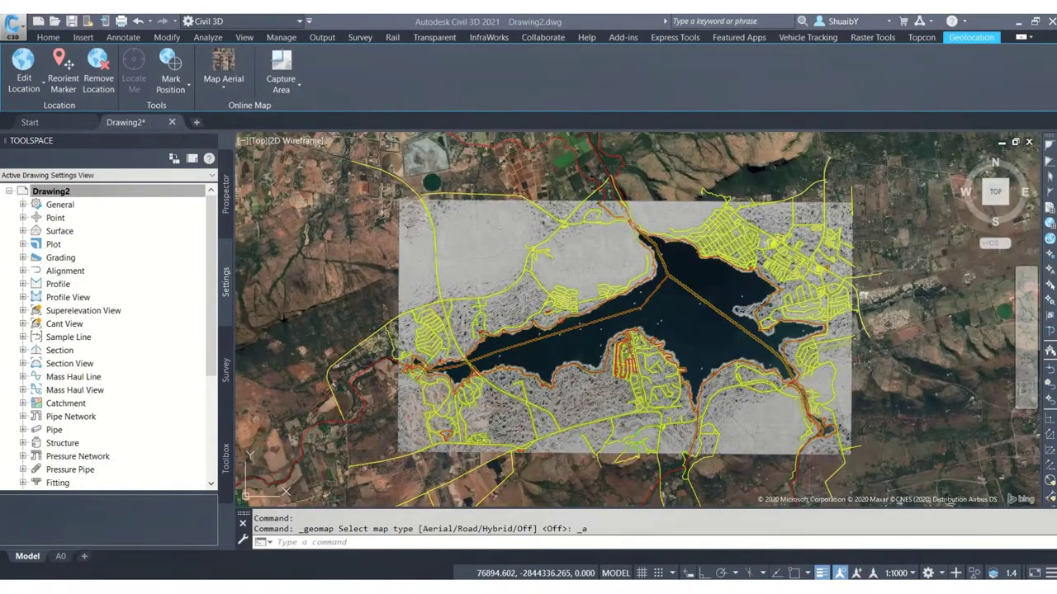
Examine how the imported roads, water areas and contours line up with the aerial imagery around the dam
scroll(582, 283, "down", 2)
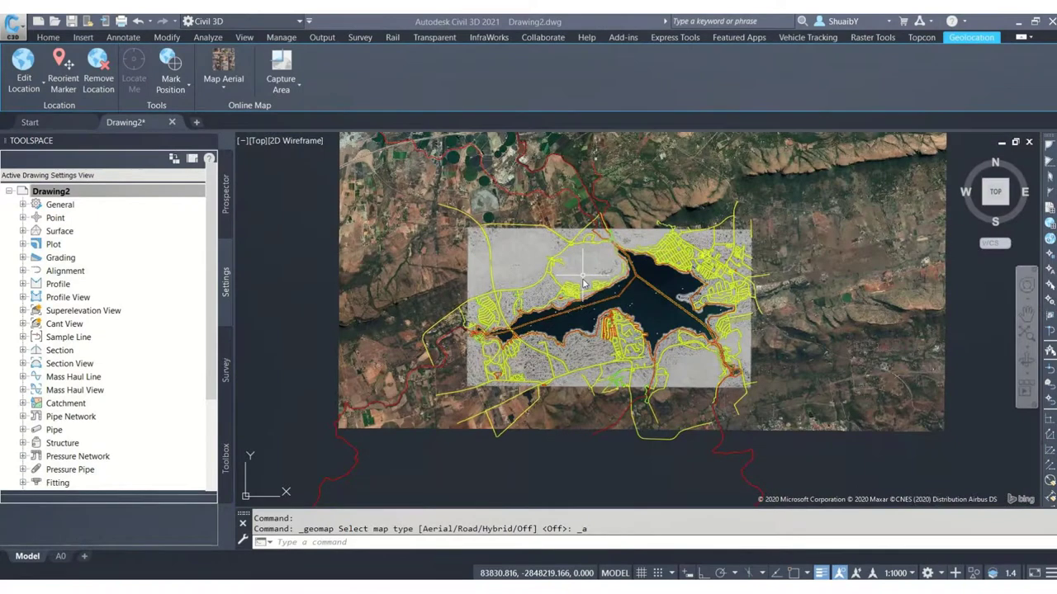
scroll(583, 283, "down", 2)
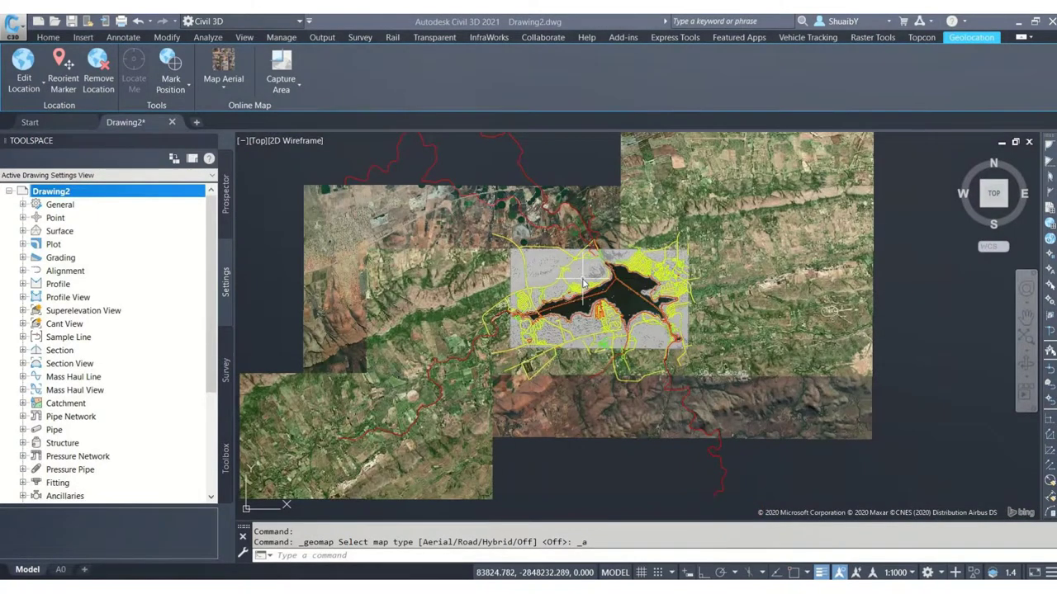
scroll(528, 322, "up", 5)
scroll(431, 467, "up", 3)
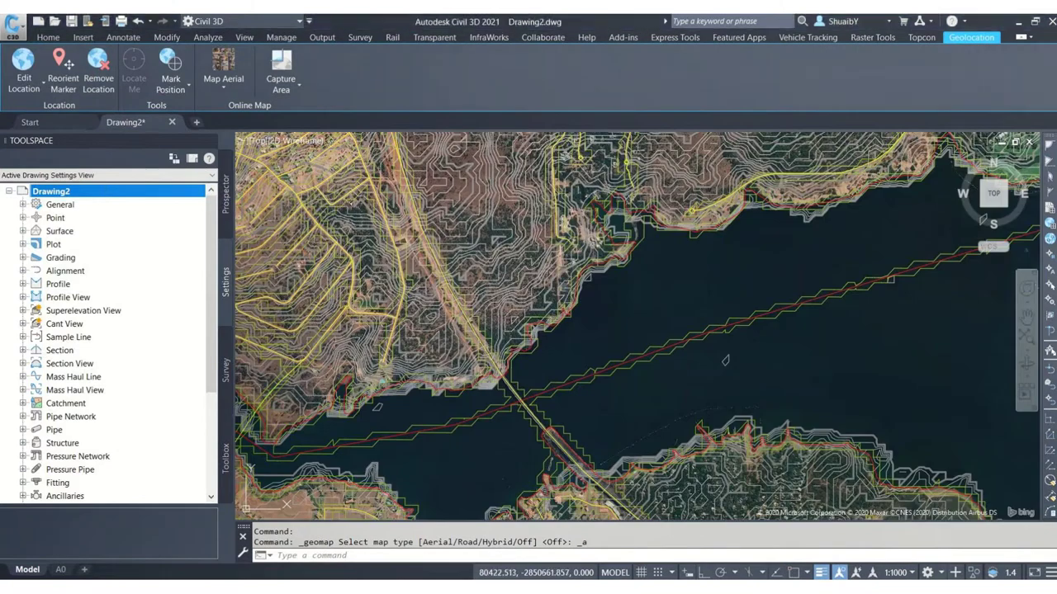
Examine how the office park's imported roads and asphalt areas sit on the aerial imagery and contours beside the dam
left_click(449, 477)
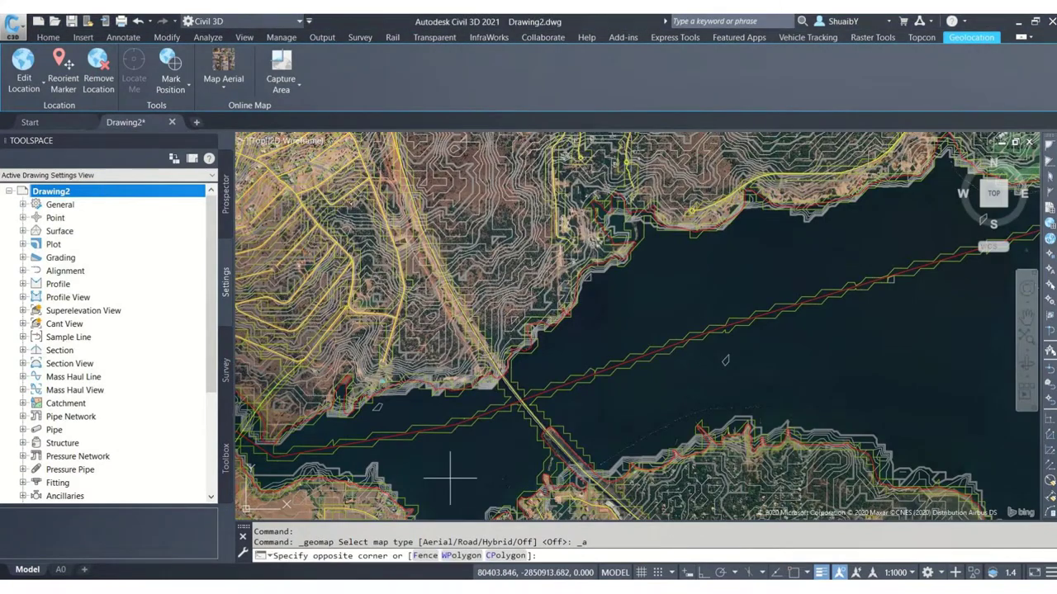
left_click_drag(450, 478, 437, 481)
middle_click_drag(436, 479, 463, 270)
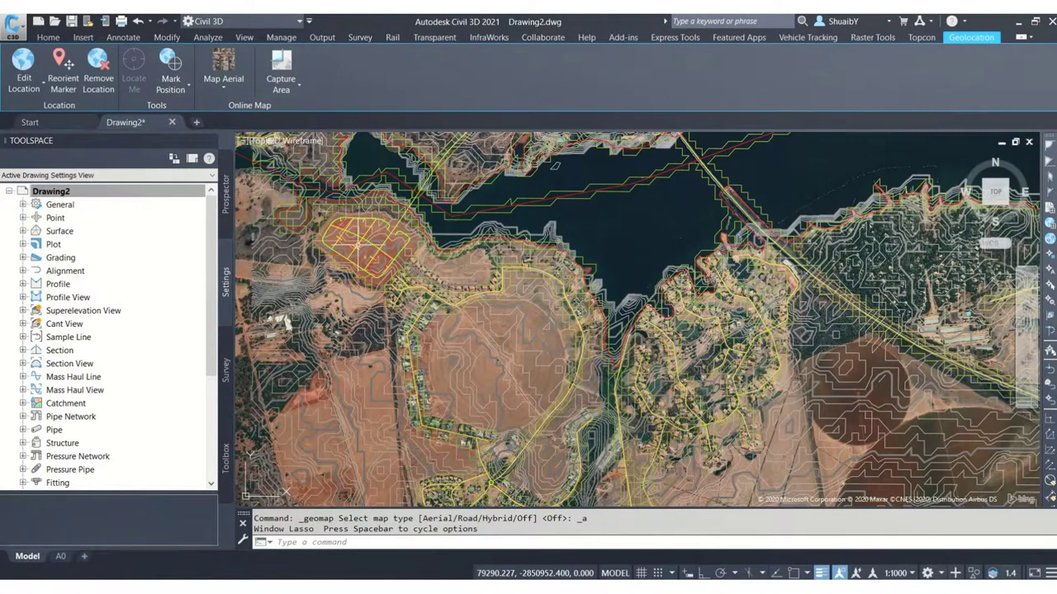
scroll(468, 229, "up", 5)
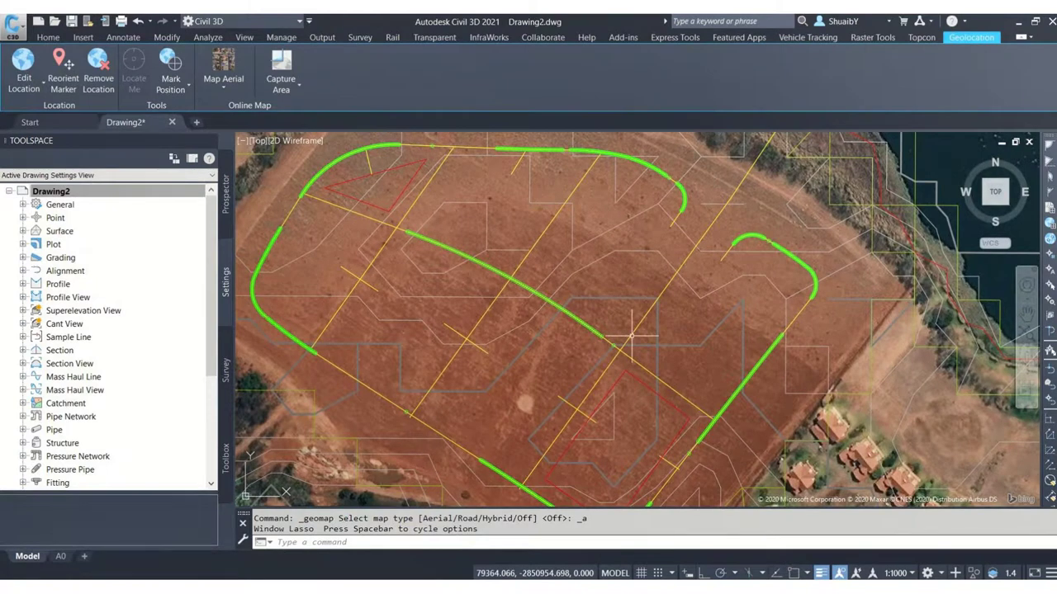
middle_click_drag(568, 307, 505, 270)
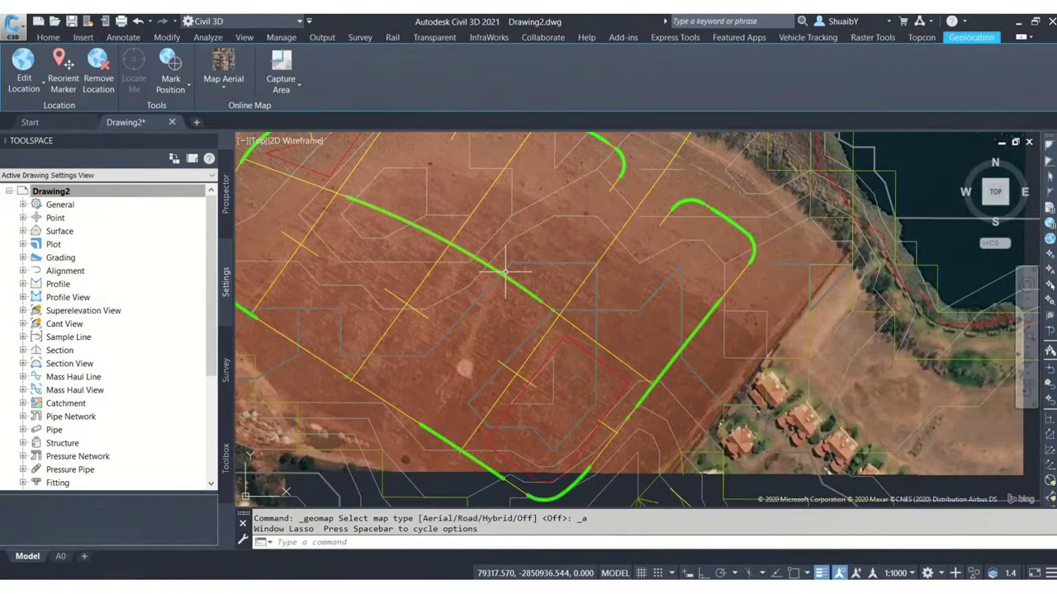
scroll(505, 270, "down", 4)
scroll(505, 285, "down", 2)
middle_click_drag(722, 197, 624, 295)
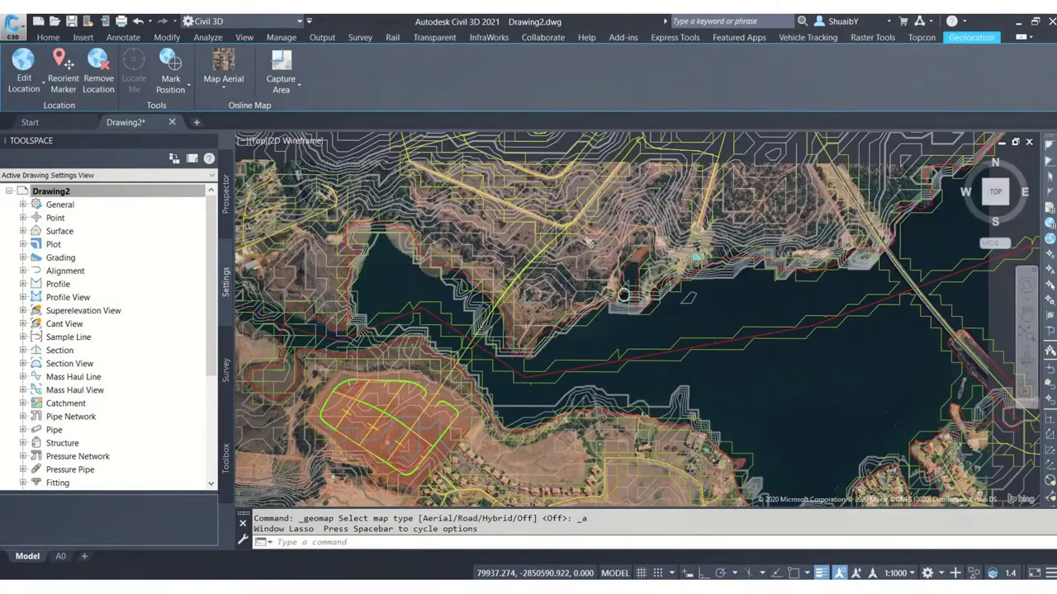
scroll(627, 307, "down", 2)
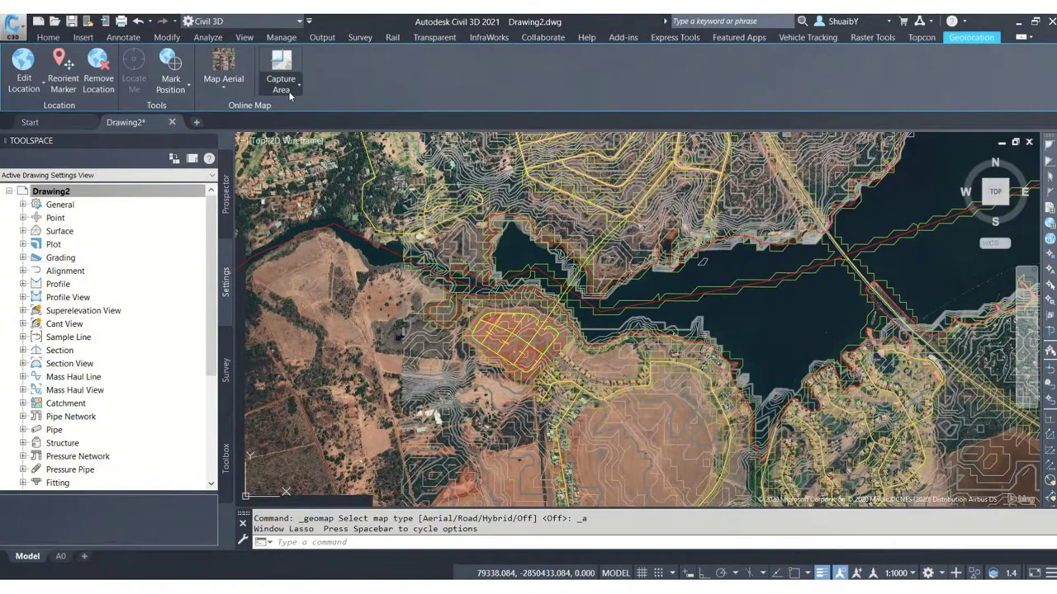
Capture a rectangular area of the aerial map around the office park and adjacent dam, and turn the online map off
left_click(281, 82)
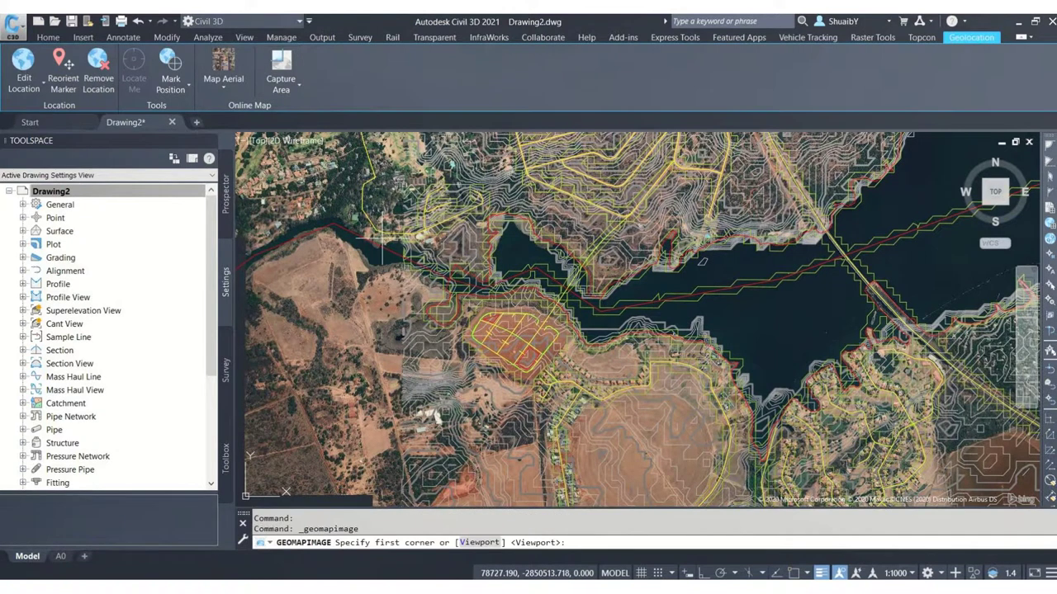
left_click(380, 164)
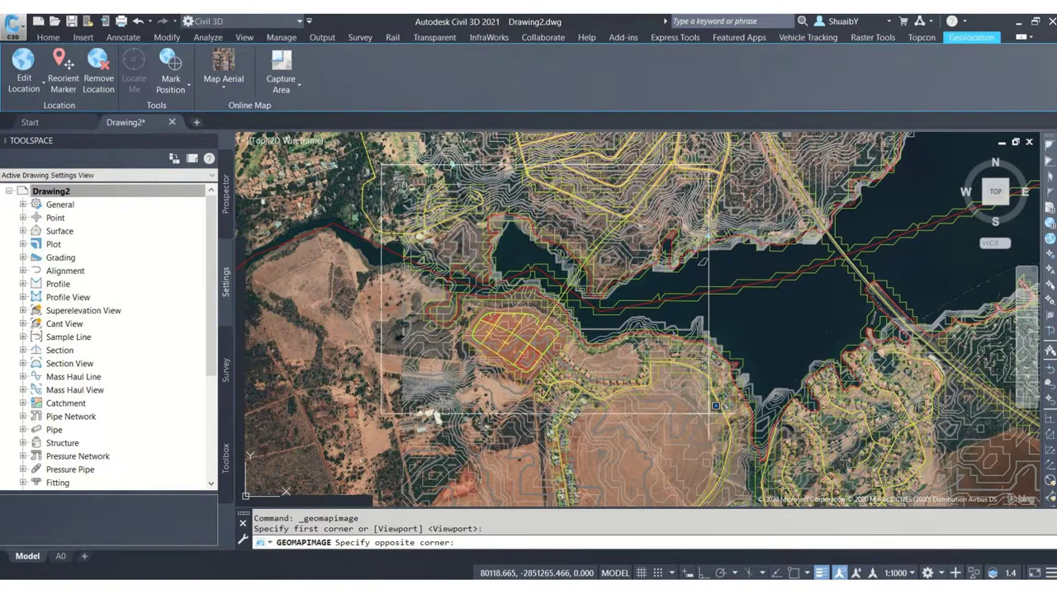
left_click(708, 412)
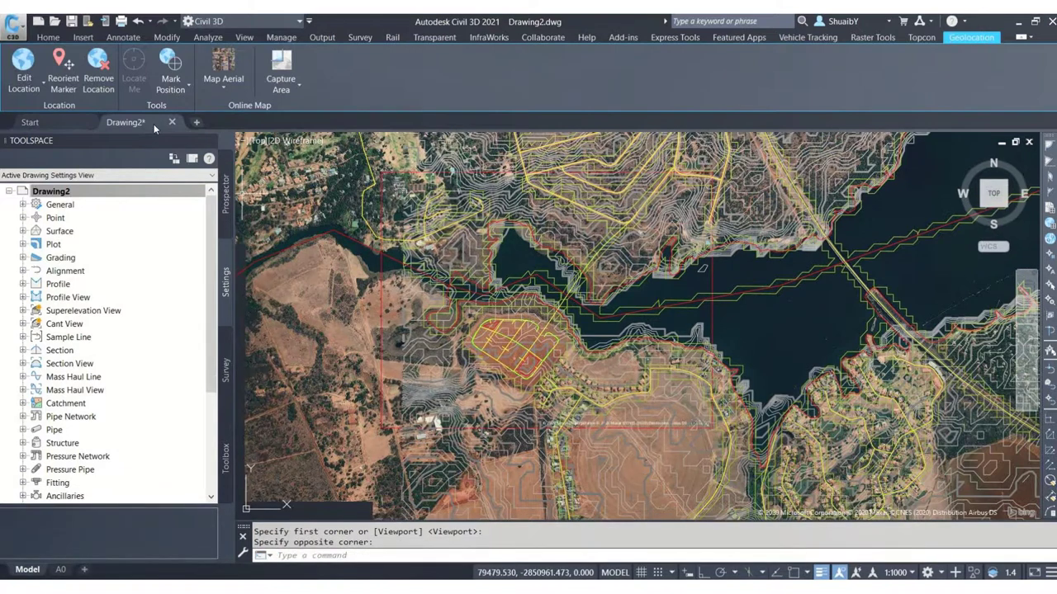
left_click(280, 83)
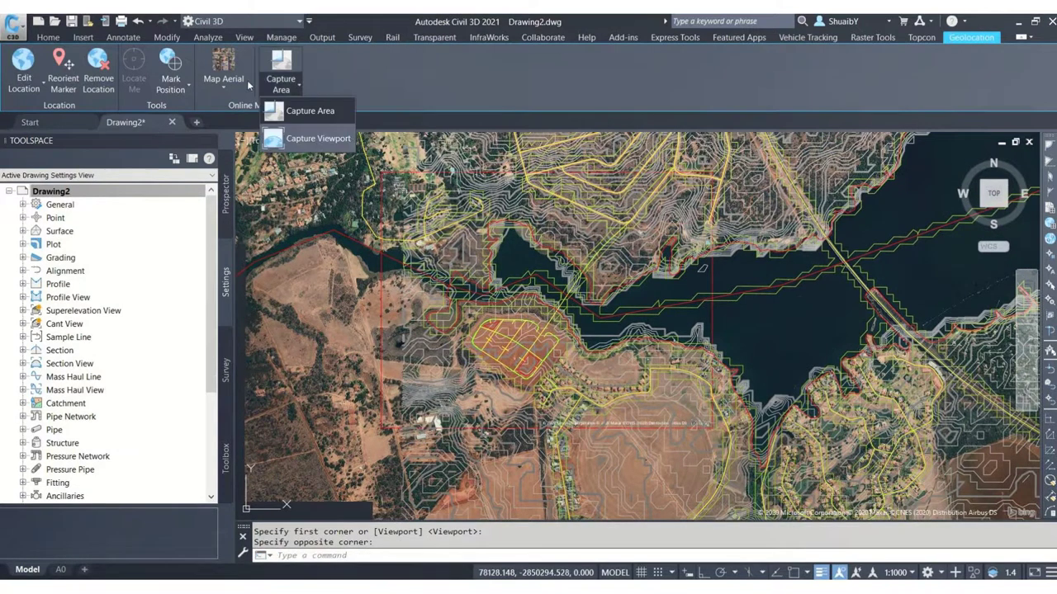
left_click(232, 83)
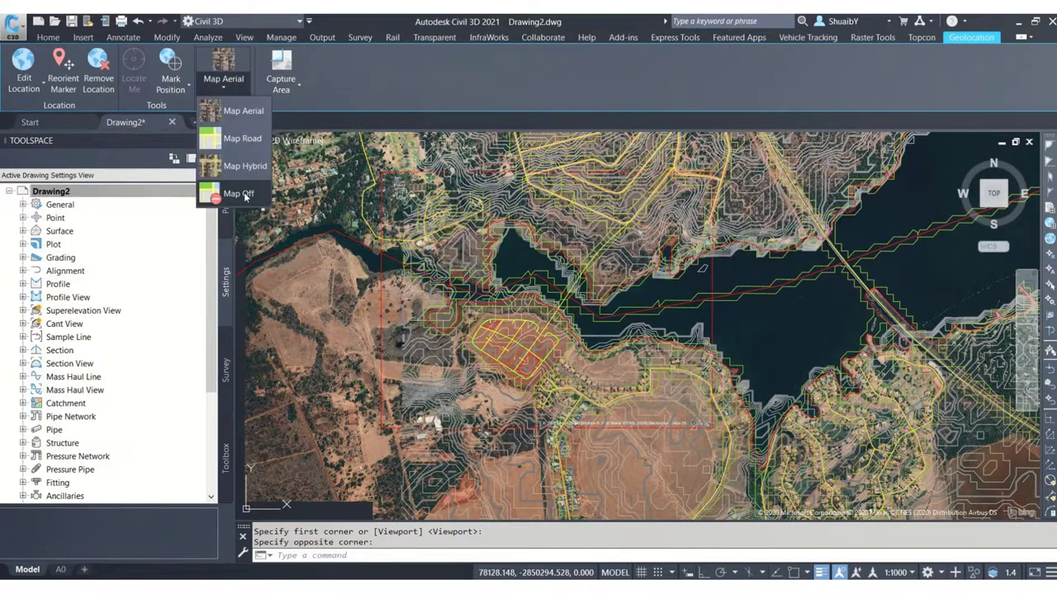
left_click(238, 194)
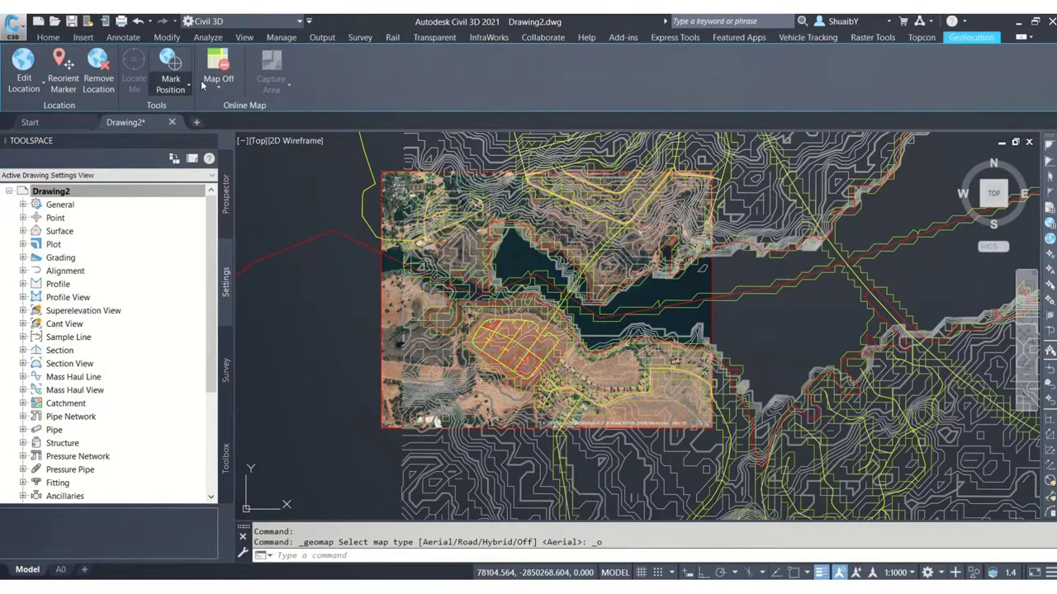
Set the captured aerial image's resolution to Very Fine and check its detail over the office park
left_click(383, 171)
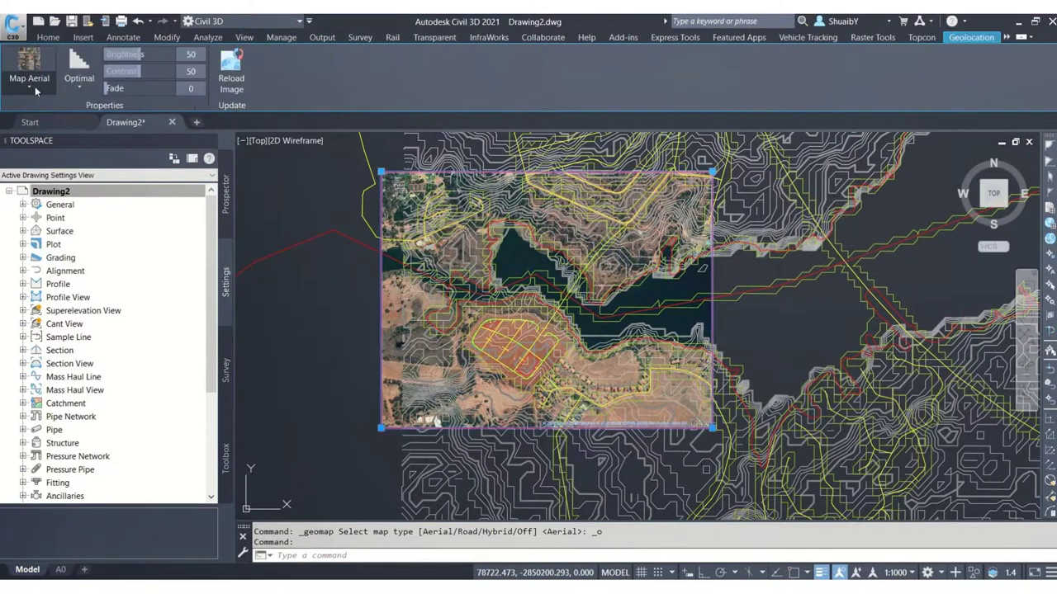
left_click(81, 87)
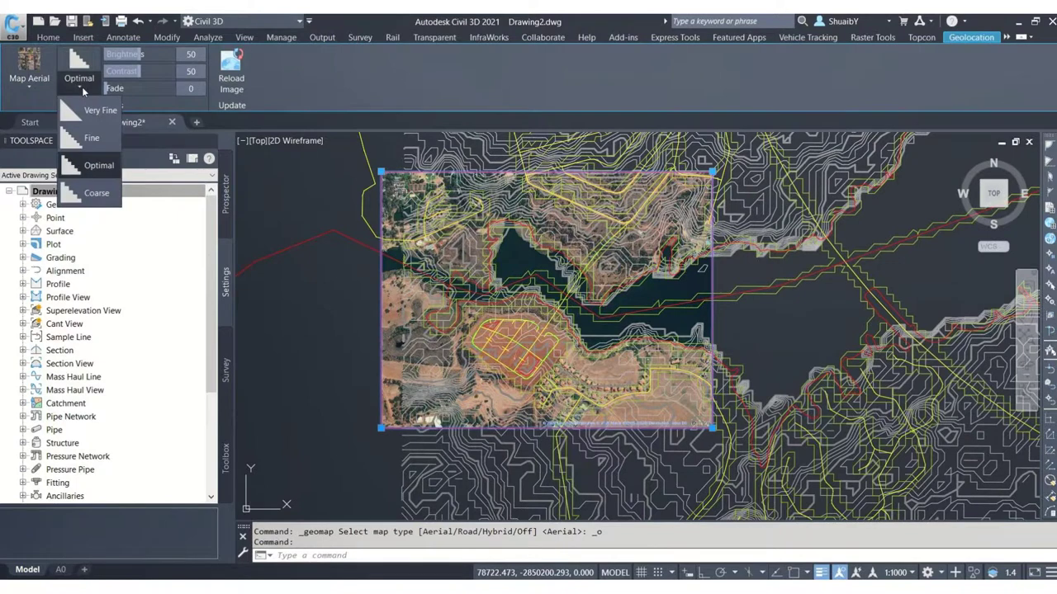
left_click(99, 110)
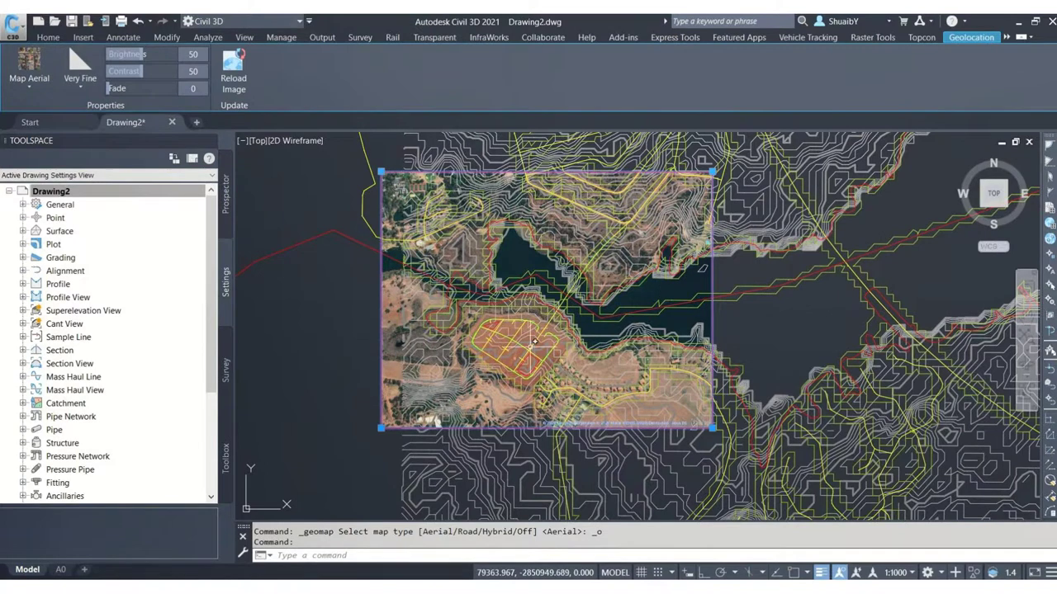
scroll(534, 341, "up", 5)
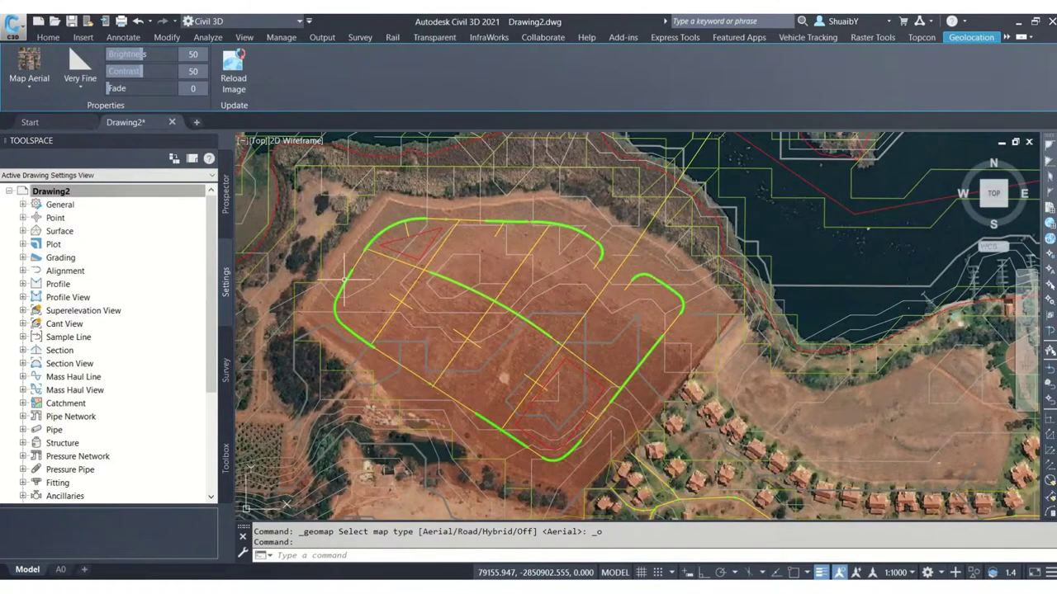
scroll(519, 272, "down", 5)
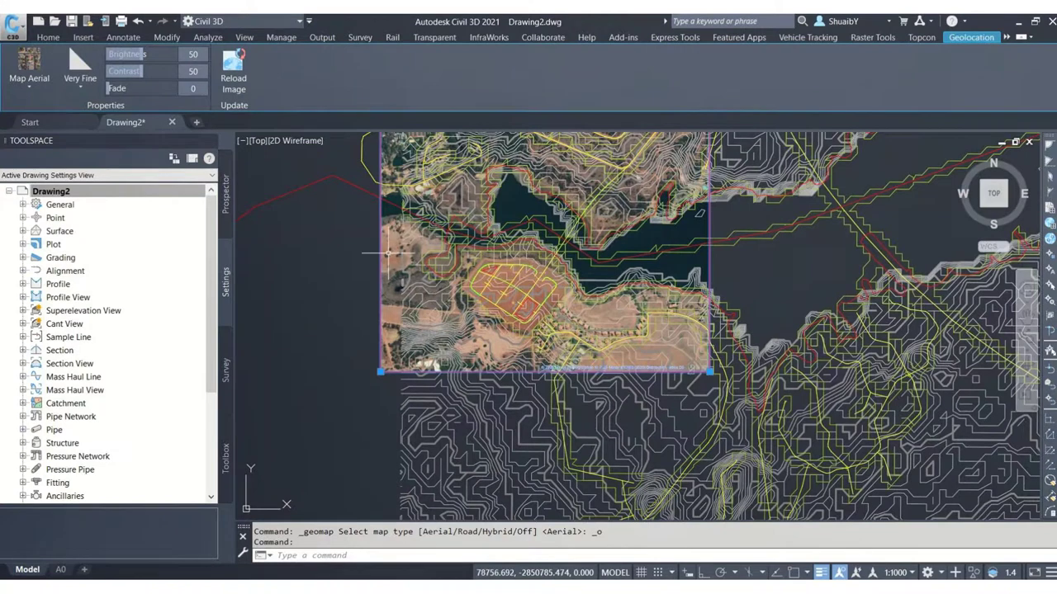
left_click(48, 37)
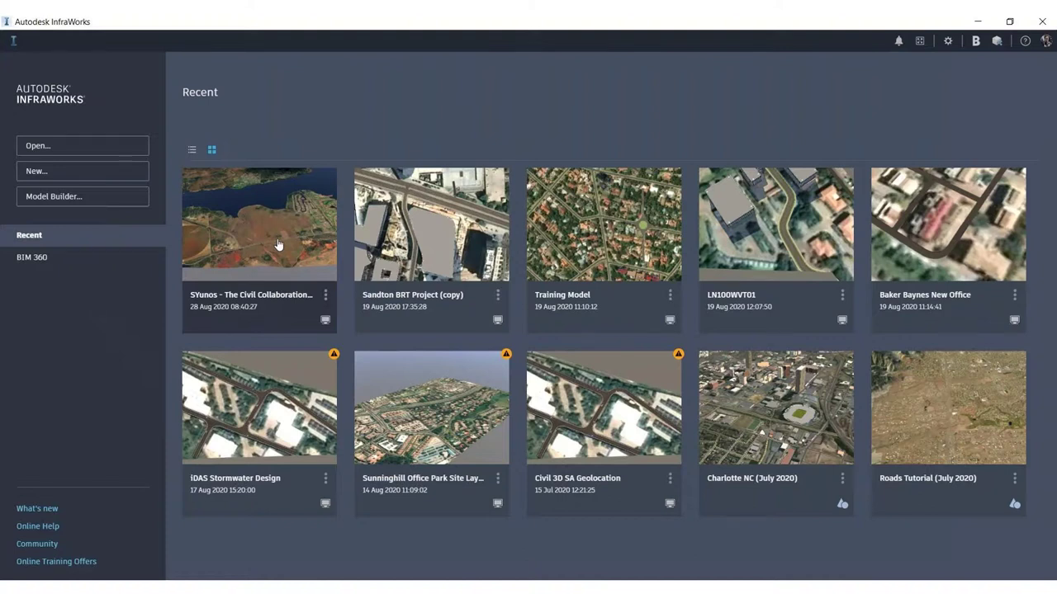
Switch to InfraWorks, open the recent Civil Collaboration Series model, and show the office park and bridge from the Site Layout bookmark
left_click(279, 242)
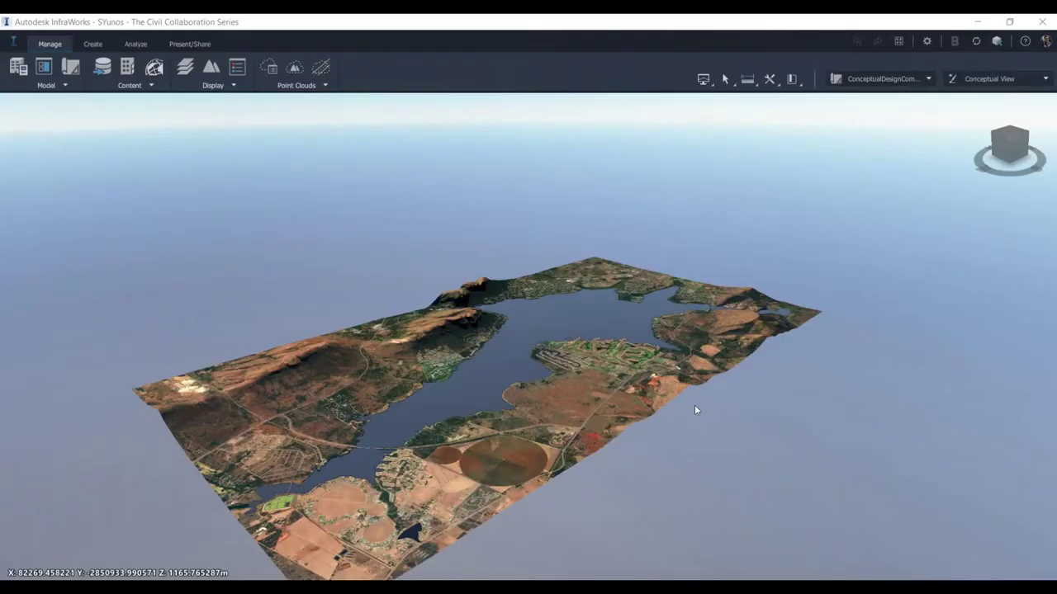
left_click(801, 83)
left_click(817, 128)
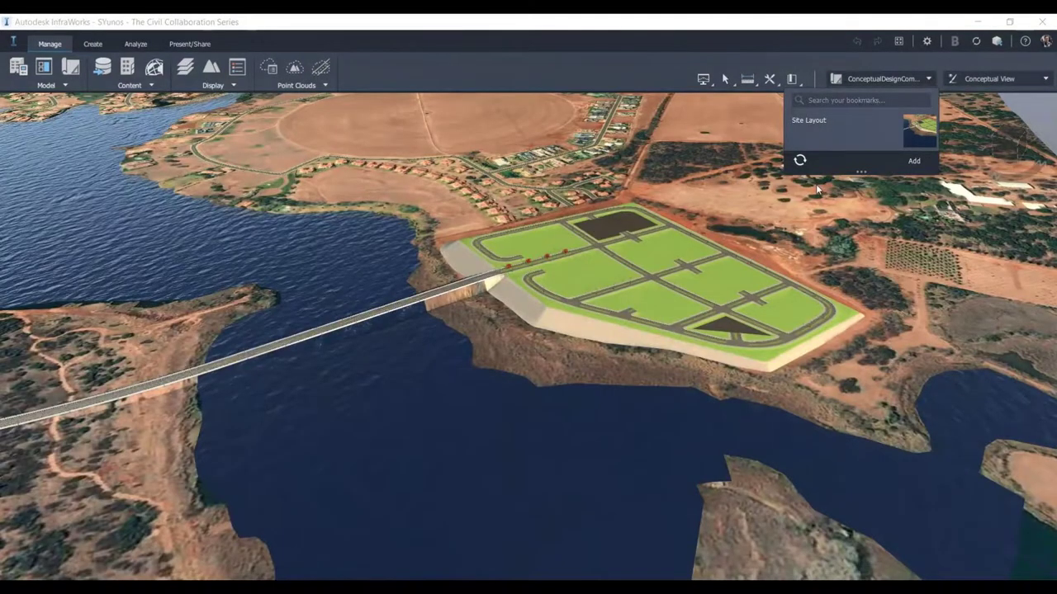
left_click(936, 343)
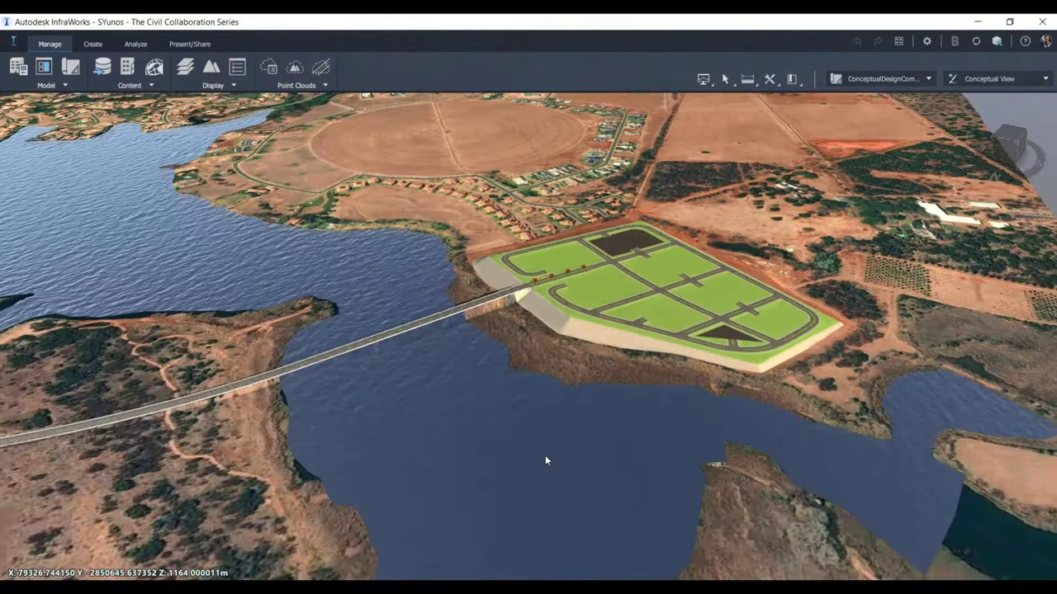
middle_click_drag(545, 460, 333, 342, "shift")
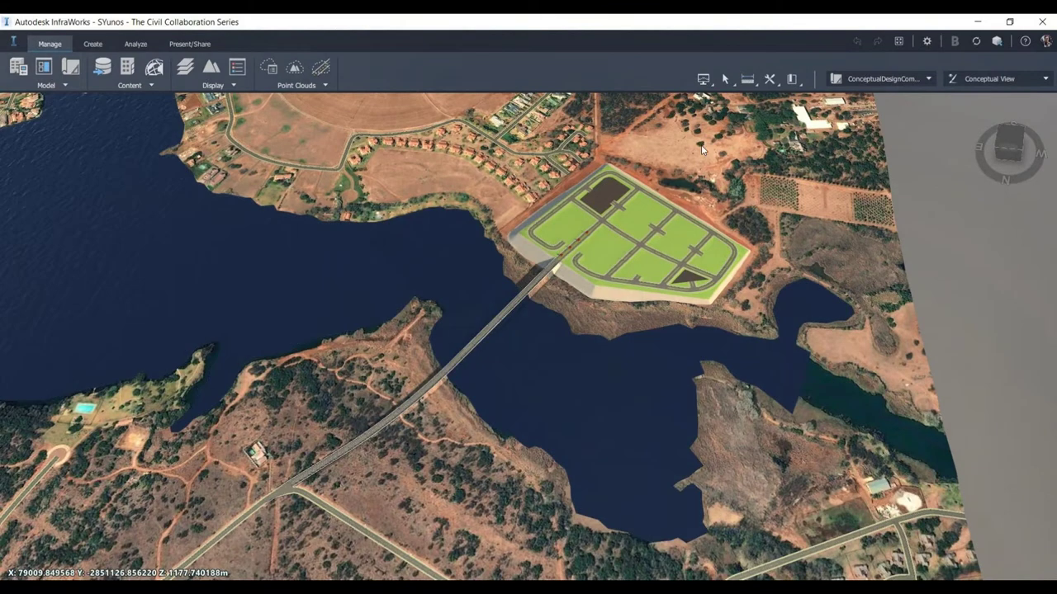
Redefine the model extent in the model properties with a four-corner polygon enclosing the office park and its bridge
left_click(18, 70)
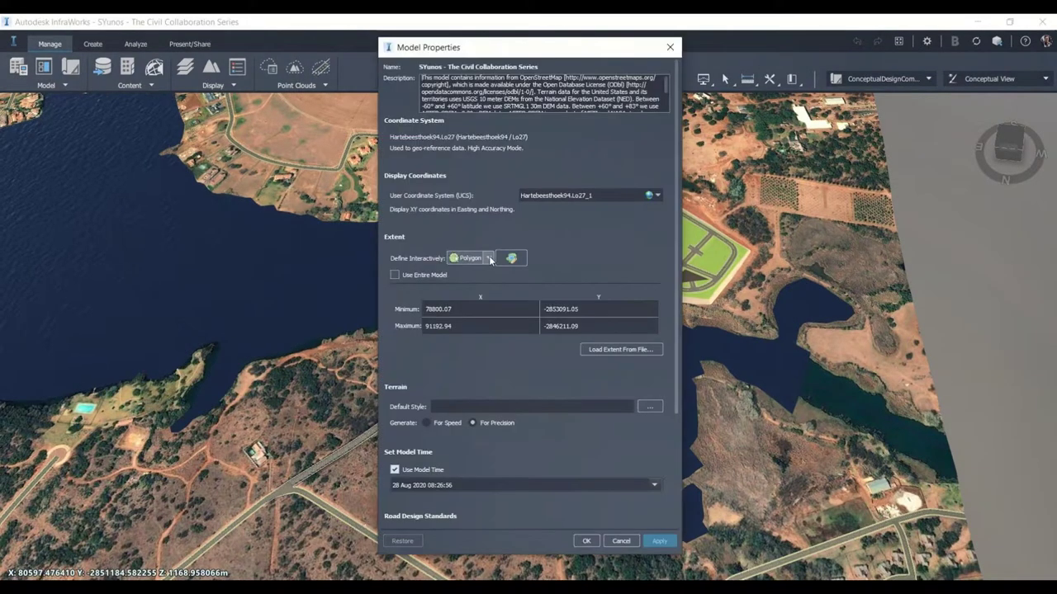
left_click(489, 258)
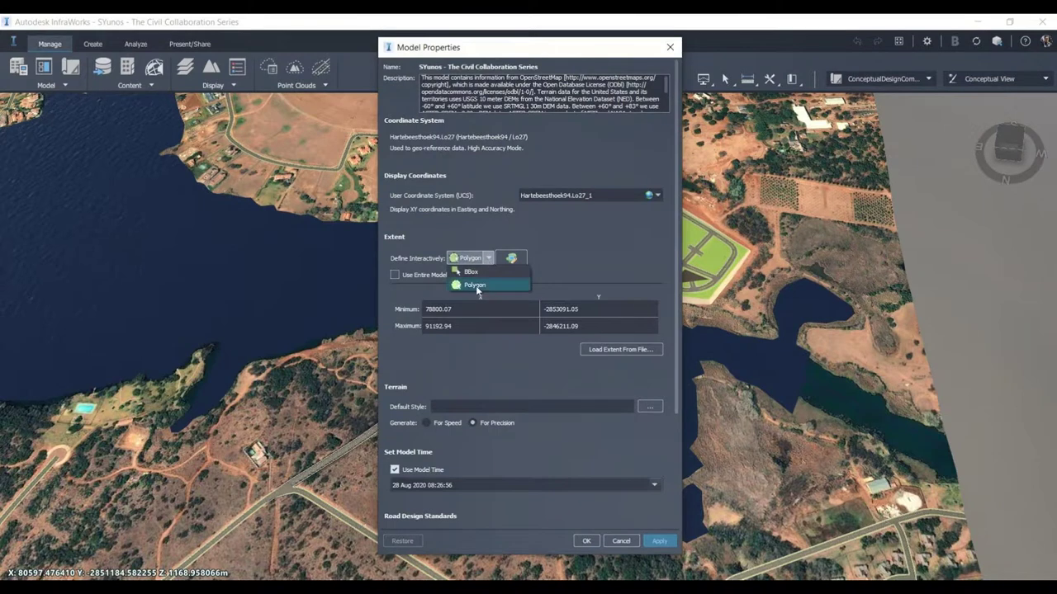
left_click(475, 286)
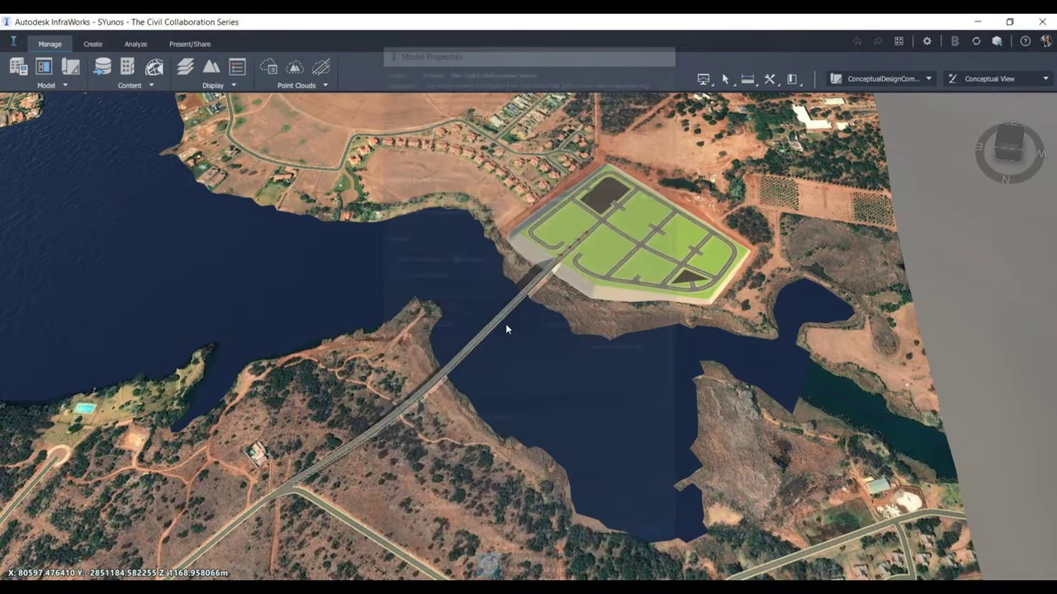
left_click(615, 135)
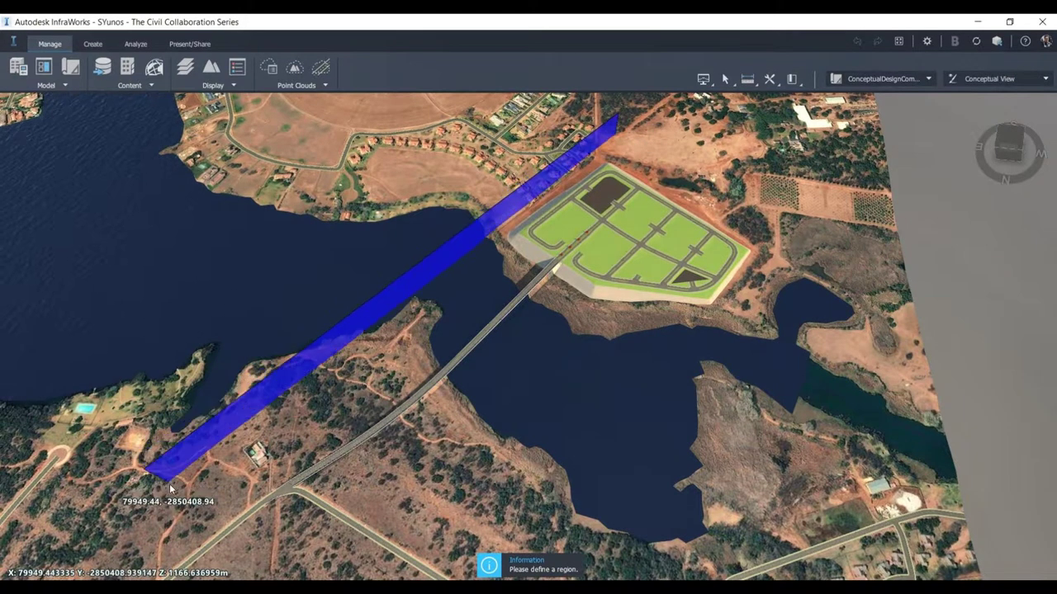
left_click(169, 484)
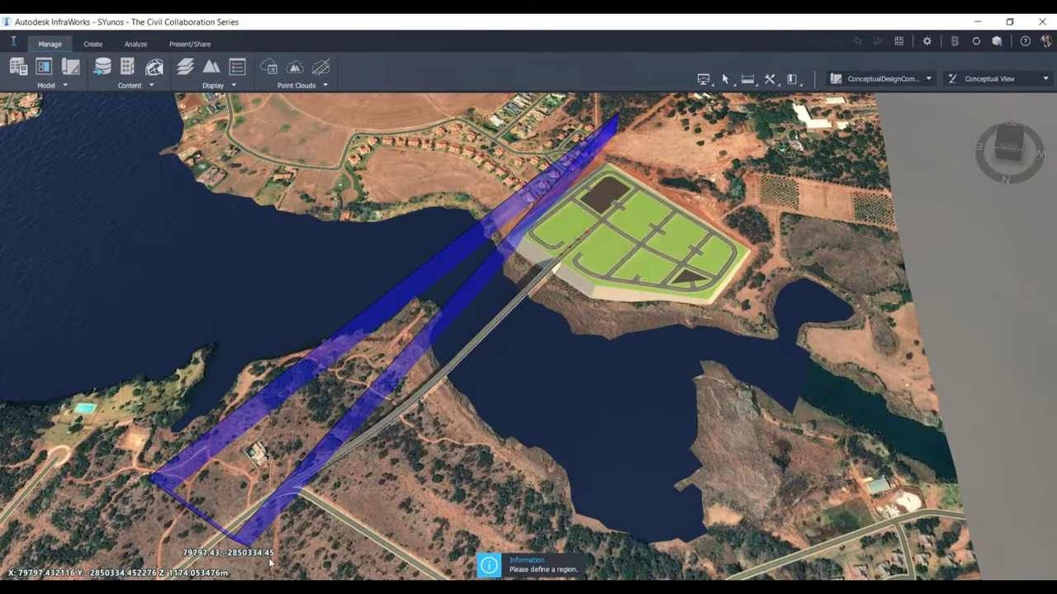
left_click(279, 559)
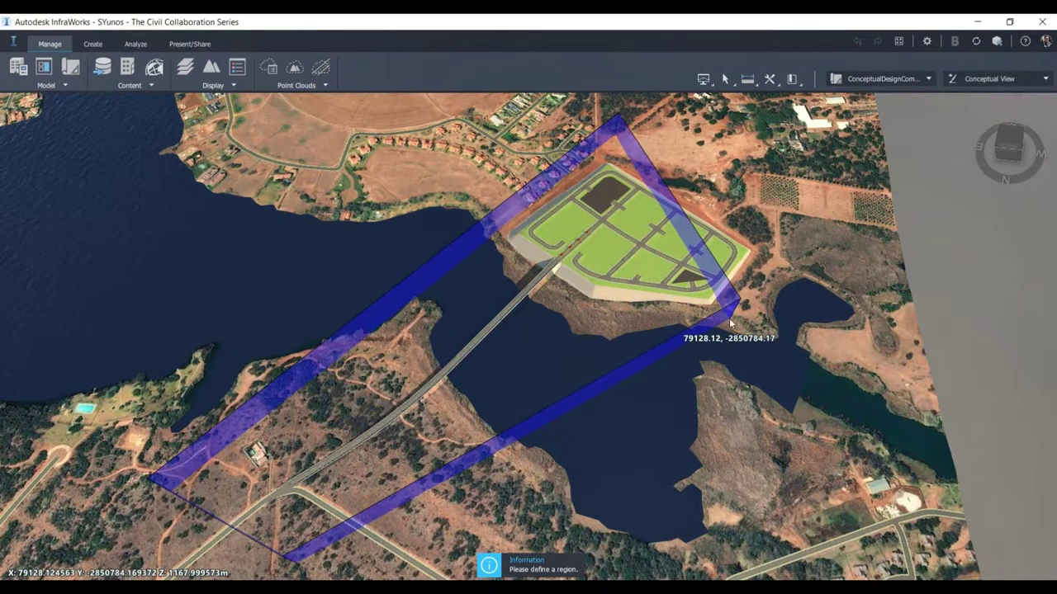
double_click(782, 240)
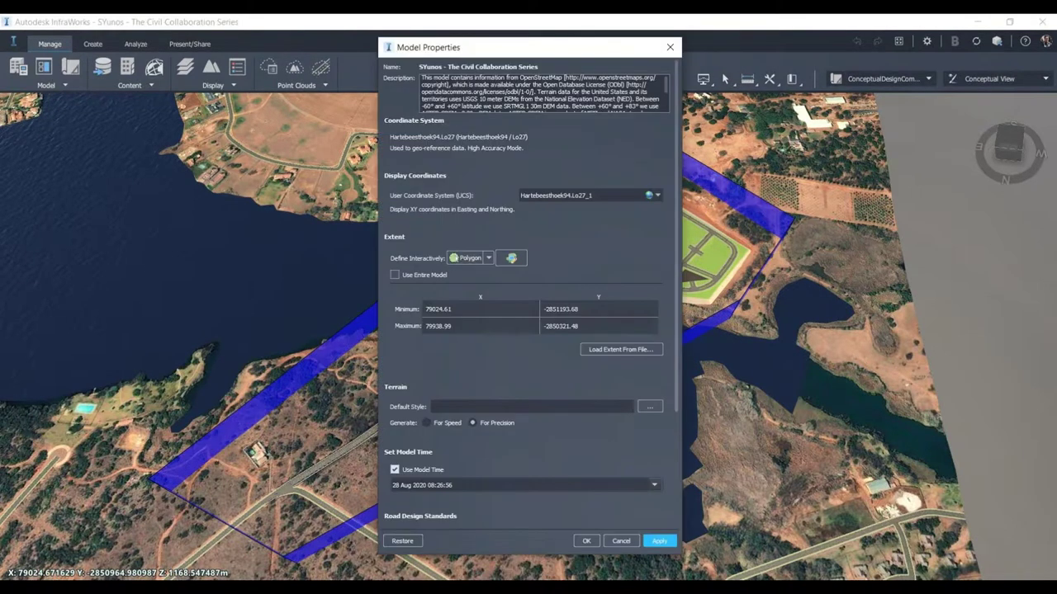
Apply the new polygon extent, close the model properties, and inspect the cropped site model
left_click(649, 544)
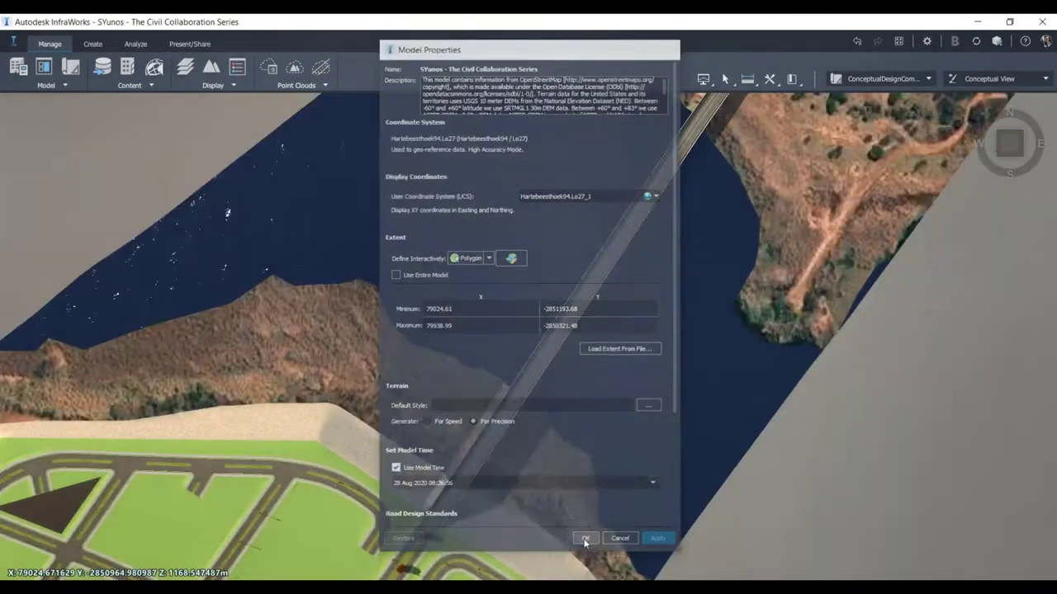
left_click(586, 541)
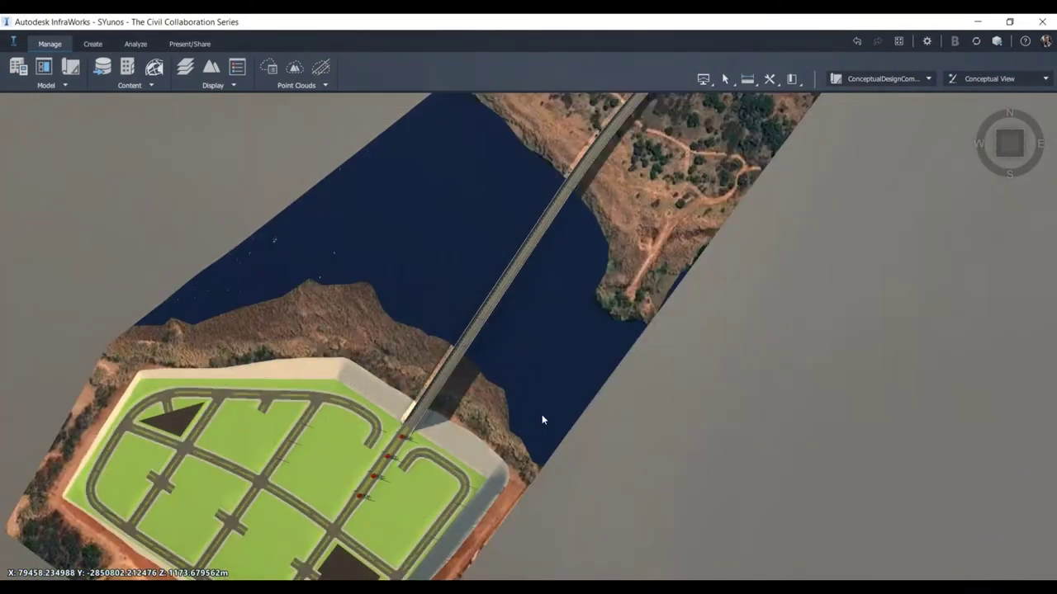
middle_click_drag(542, 414, 502, 294)
scroll(519, 328, "up", 2)
left_click_drag(519, 327, 718, 305)
scroll(718, 305, "down", 2)
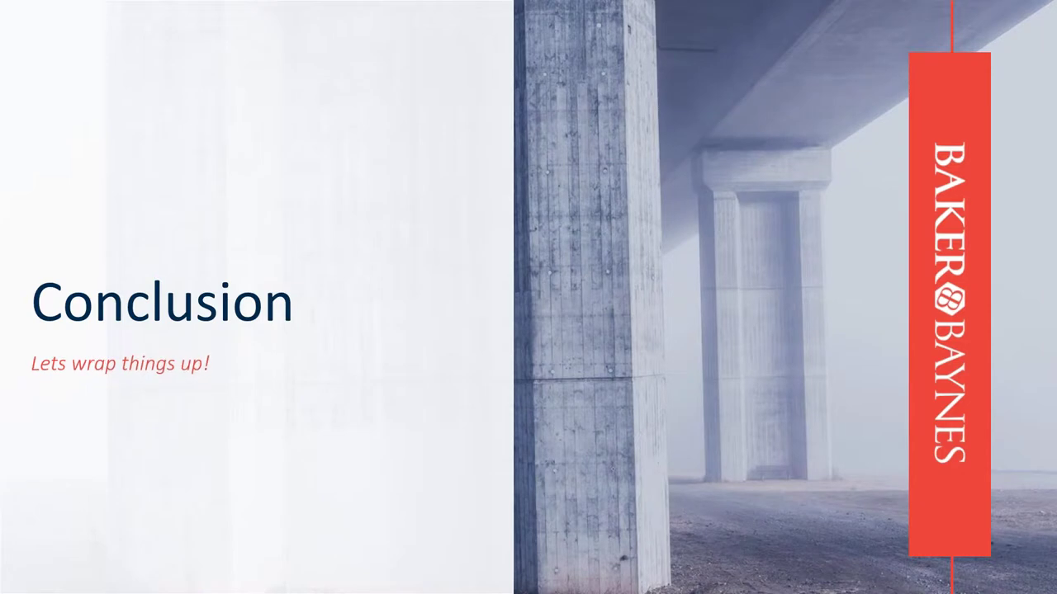
key("Right")
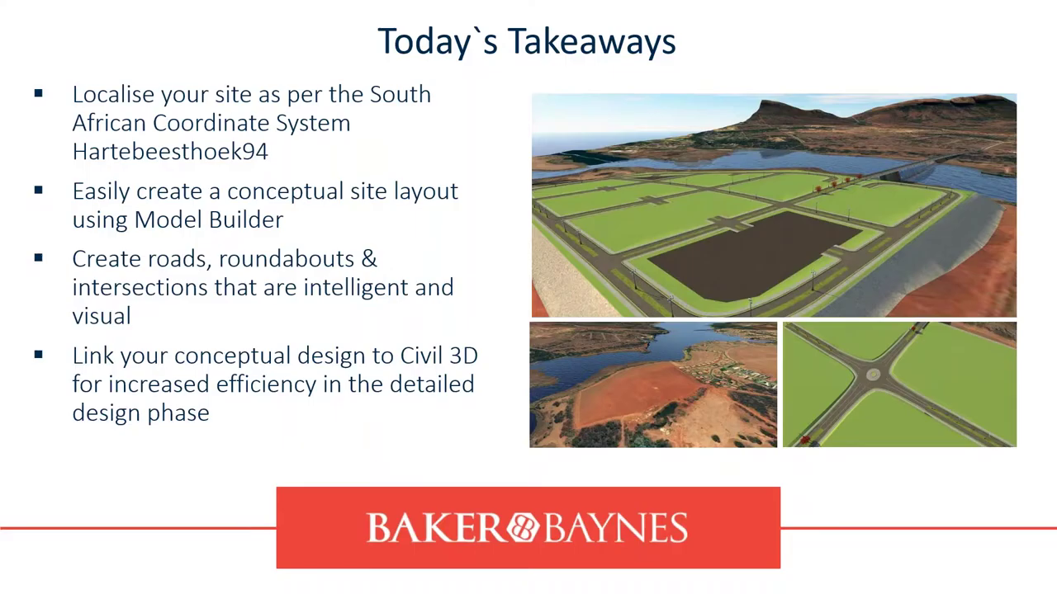